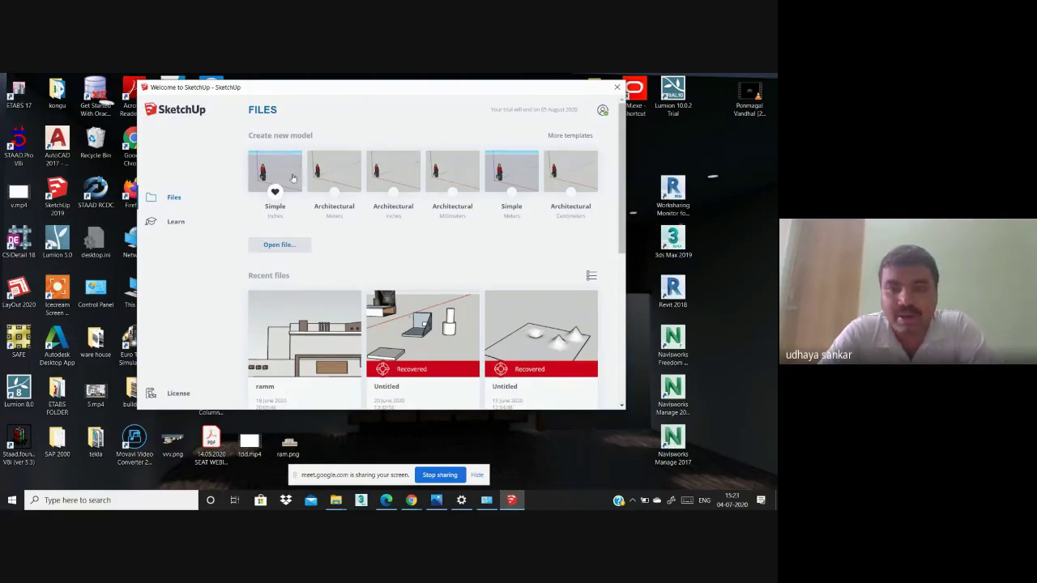
Step: Browse the full set of default templates available for a new model
{"action": "left_click", "coordinate": [569, 136]}
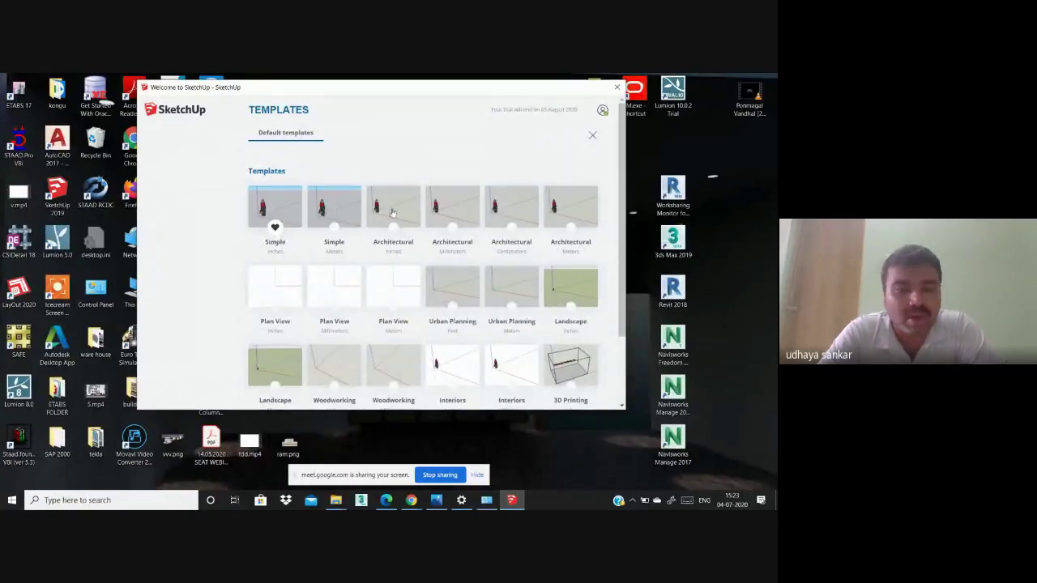
{"action": "scroll", "coordinate": [389, 219], "scroll_direction": "down", "scroll_amount": 1}
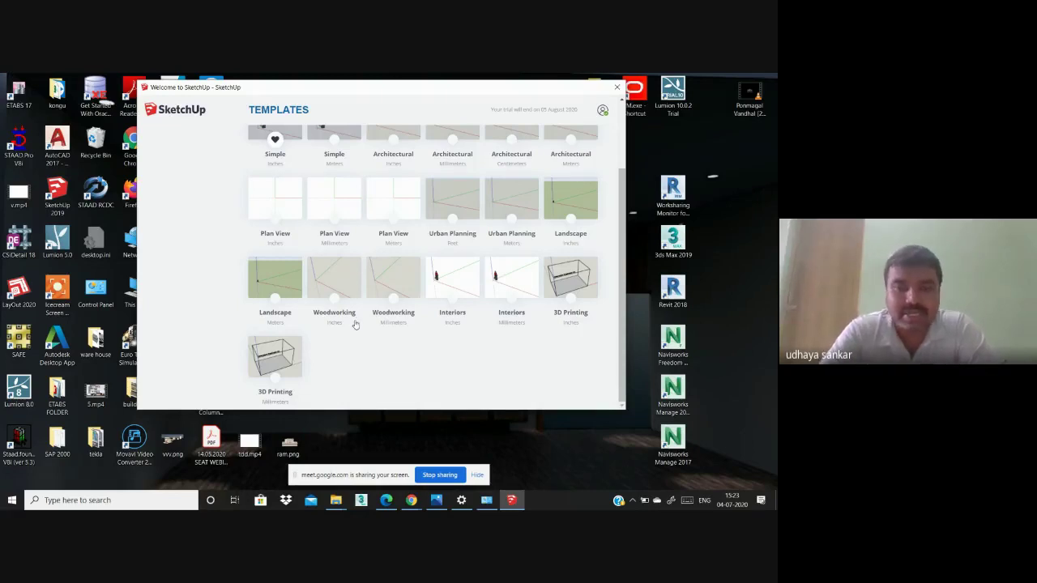
{"action": "scroll", "coordinate": [438, 259], "scroll_direction": "up", "scroll_amount": 3}
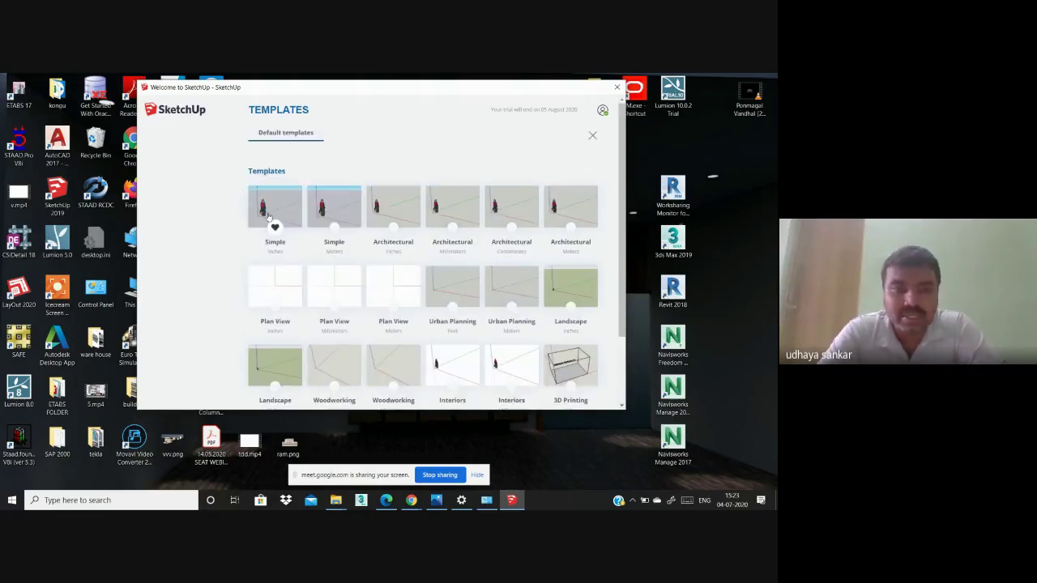
{"action": "scroll", "coordinate": [381, 268], "scroll_direction": "down", "scroll_amount": 3}
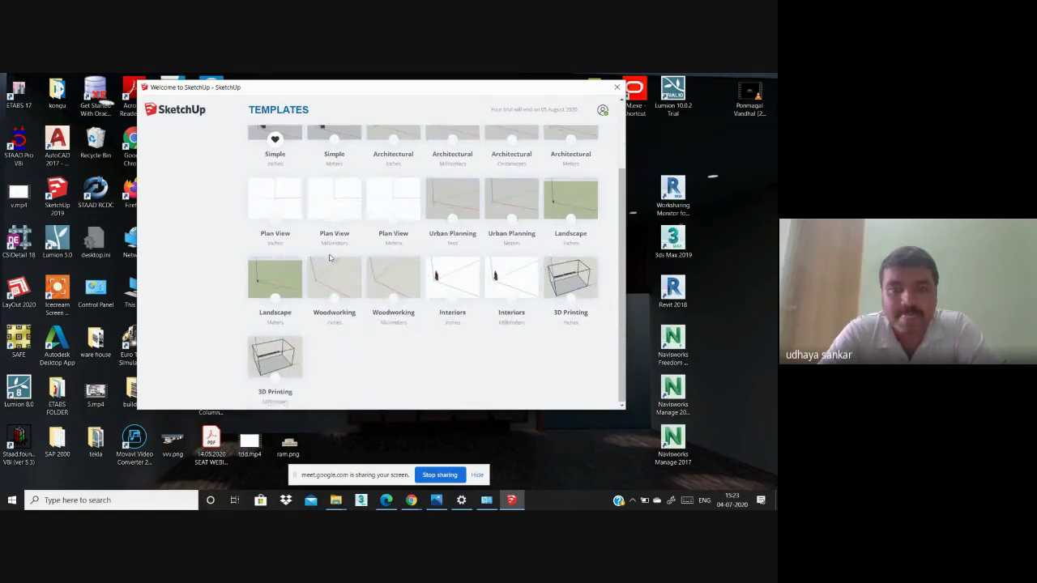
{"action": "scroll", "coordinate": [298, 248], "scroll_direction": "up", "scroll_amount": 3}
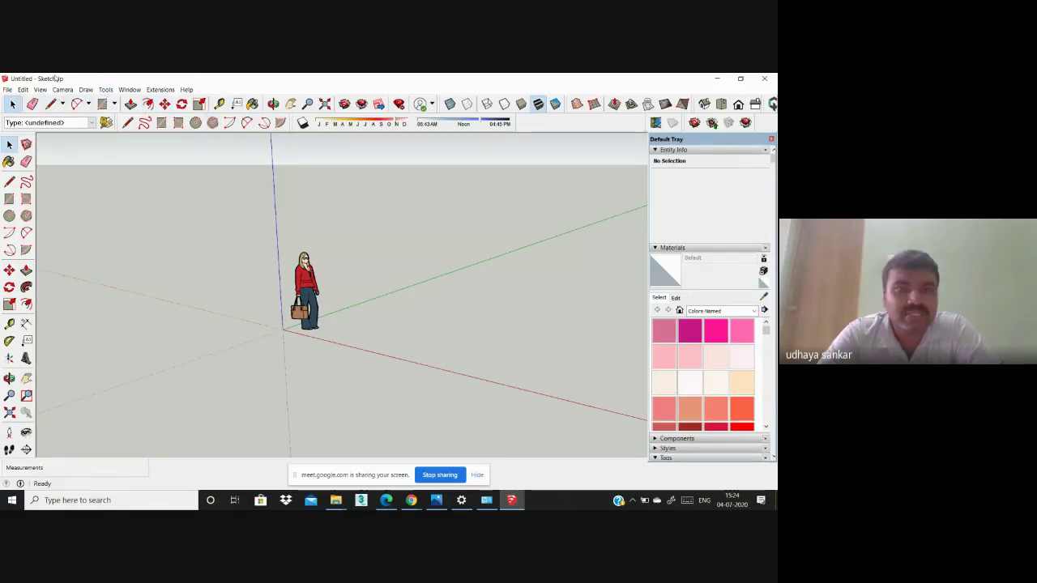
Step: Undock the Default Tray and reposition it along the edge of the drawing area
{"action": "left_click_drag", "start_coordinate": [665, 139], "coordinate": [645, 167]}
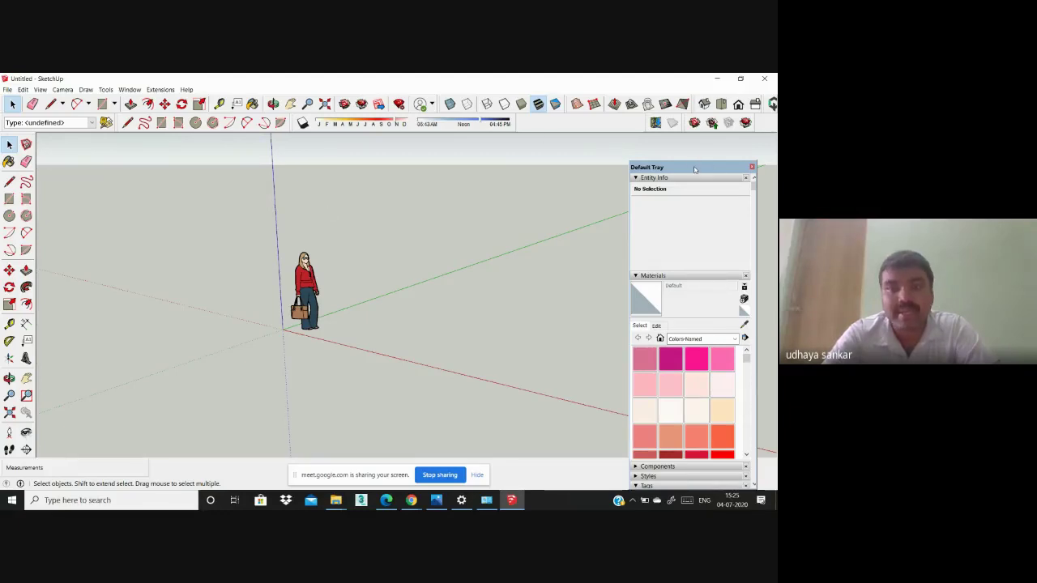
{"action": "left_click_drag", "start_coordinate": [697, 167], "coordinate": [723, 143]}
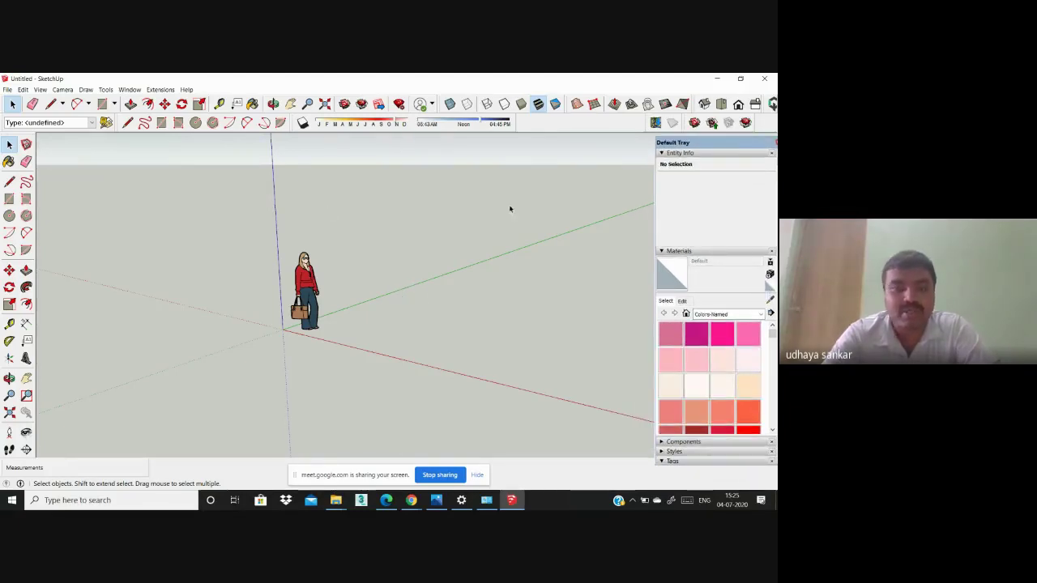
{"action": "scroll", "coordinate": [133, 300], "scroll_direction": "down", "scroll_amount": 1}
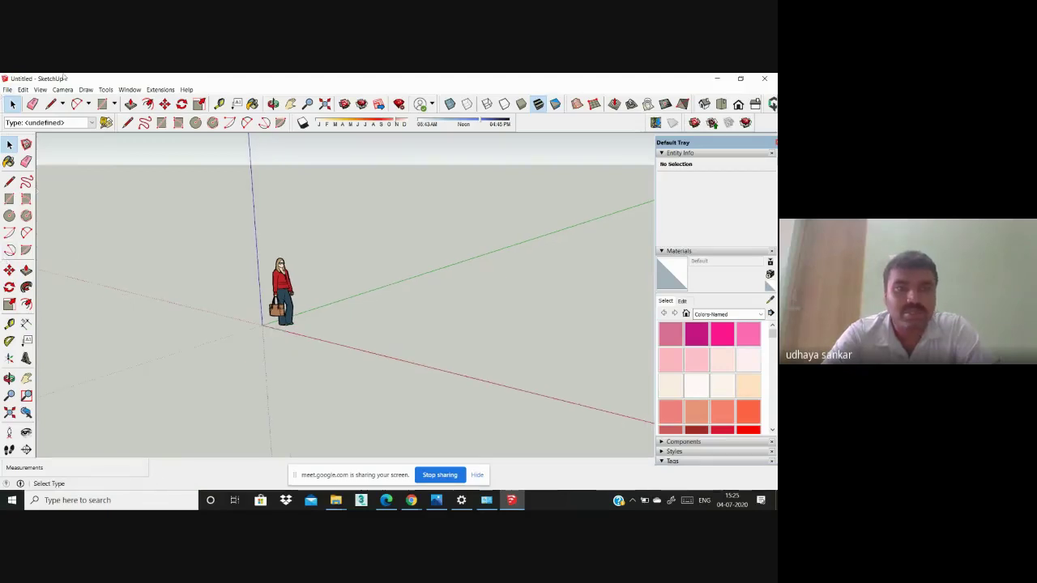
{"action": "scroll", "coordinate": [222, 272], "scroll_direction": "up", "scroll_amount": 2}
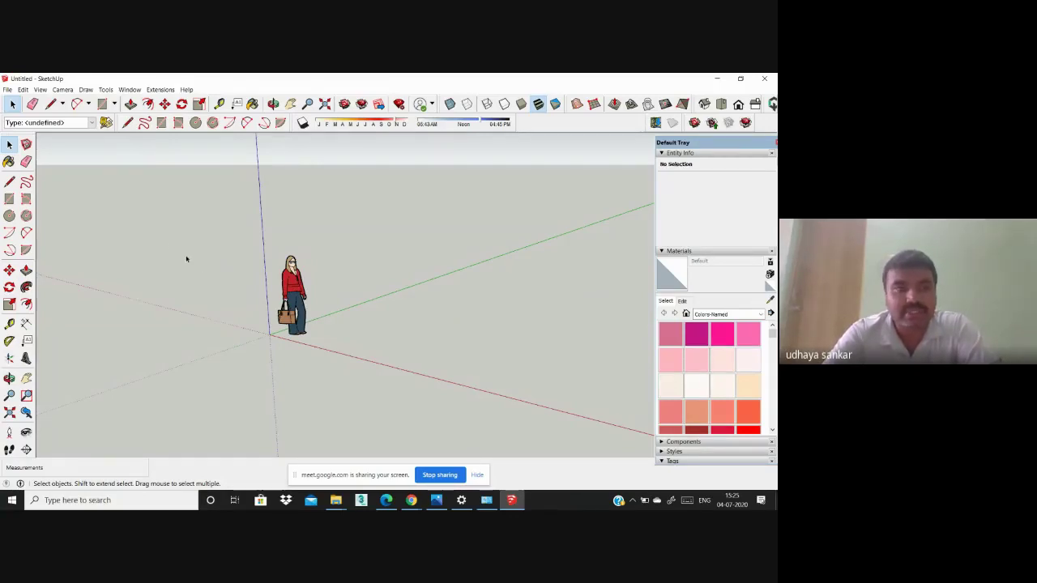
Step: Open the Units settings in Model Info and choose Meters as the length unit
{"action": "left_click", "coordinate": [125, 89]}
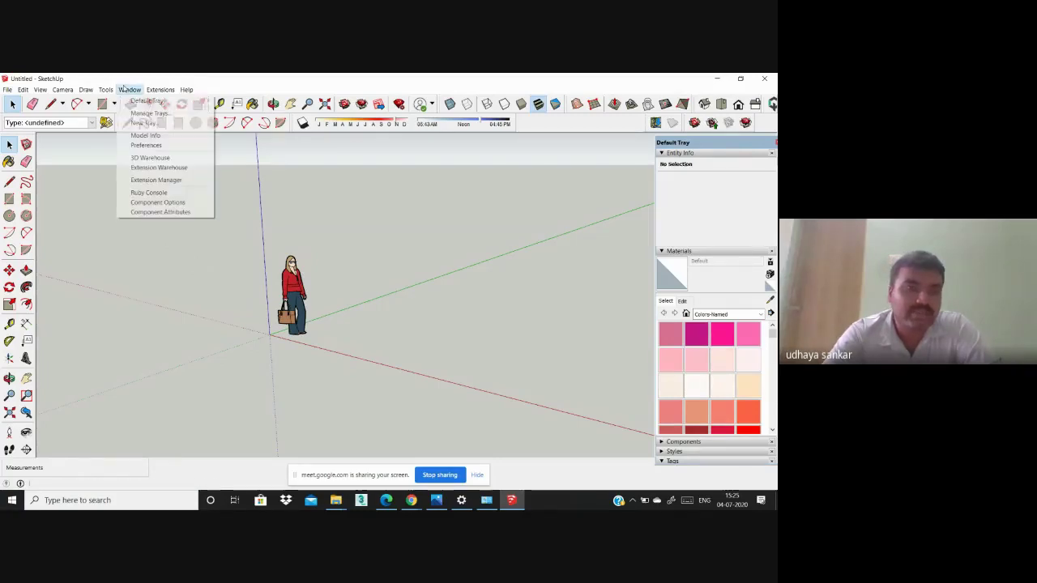
{"action": "left_click", "coordinate": [154, 136]}
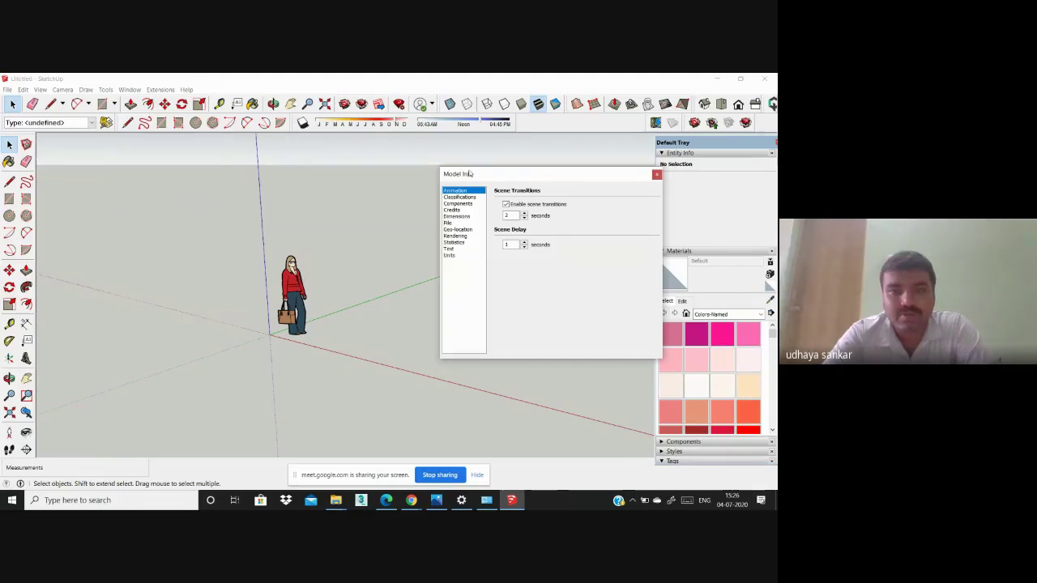
{"action": "left_click_drag", "start_coordinate": [468, 172], "coordinate": [327, 129]}
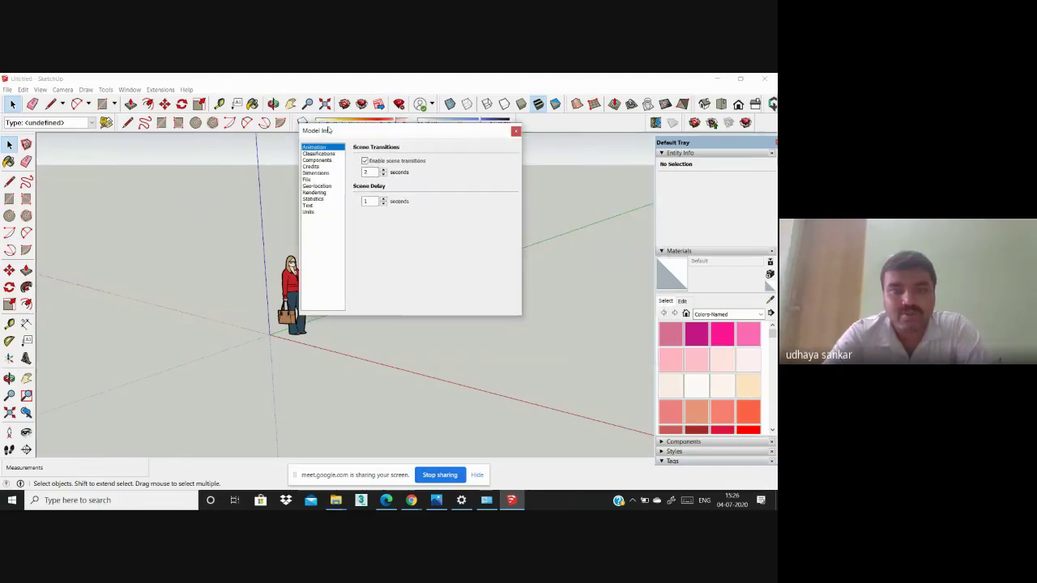
{"action": "left_click", "coordinate": [311, 213]}
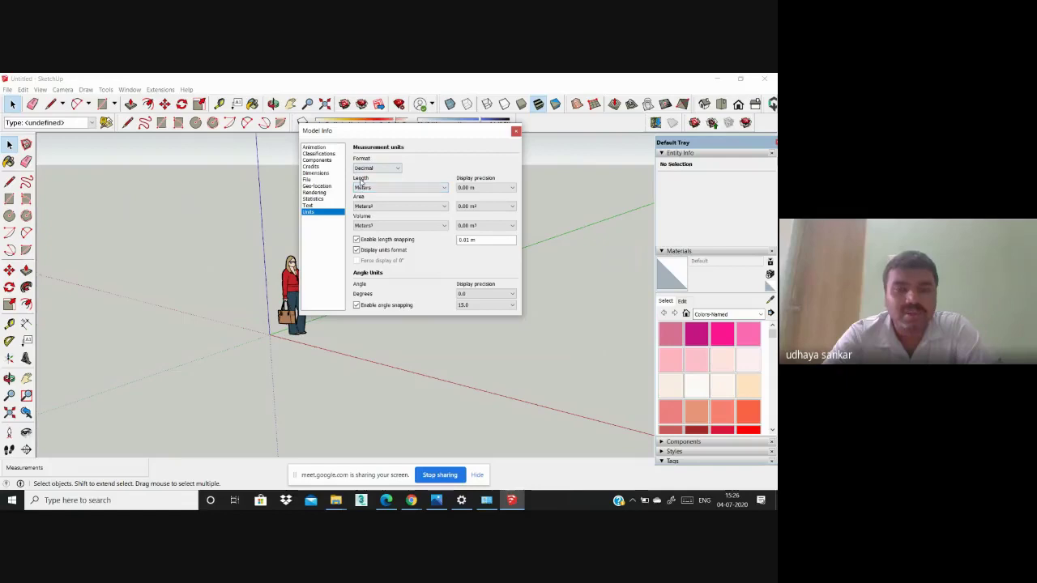
{"action": "left_click", "coordinate": [444, 189]}
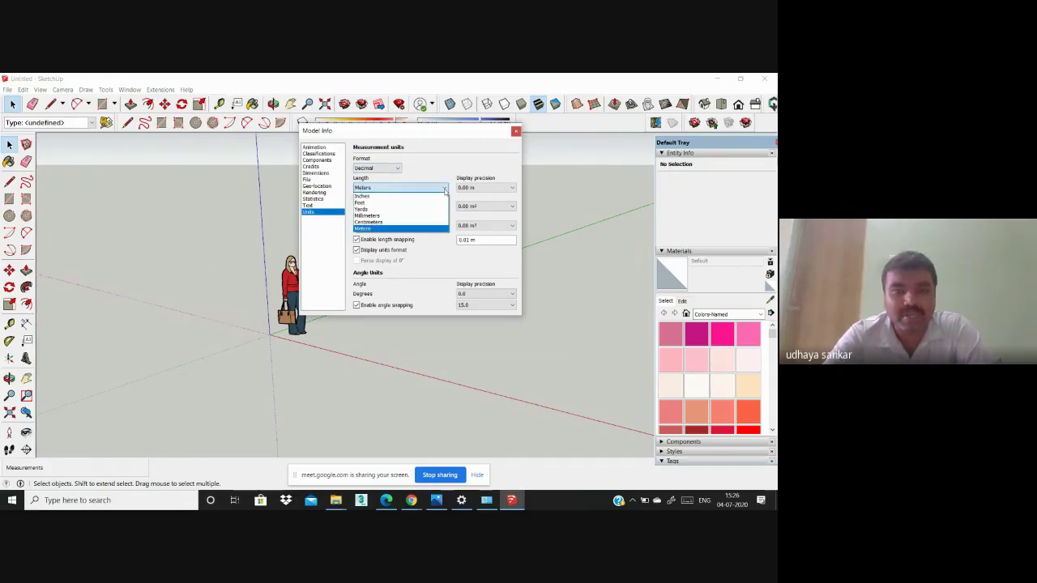
{"action": "left_click", "coordinate": [372, 230]}
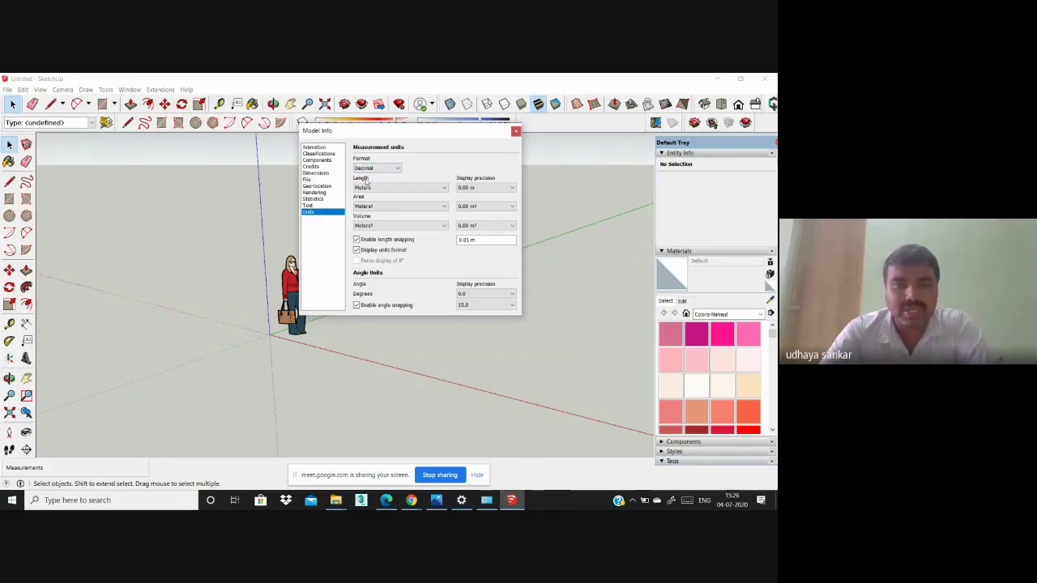
{"action": "left_click", "coordinate": [402, 189]}
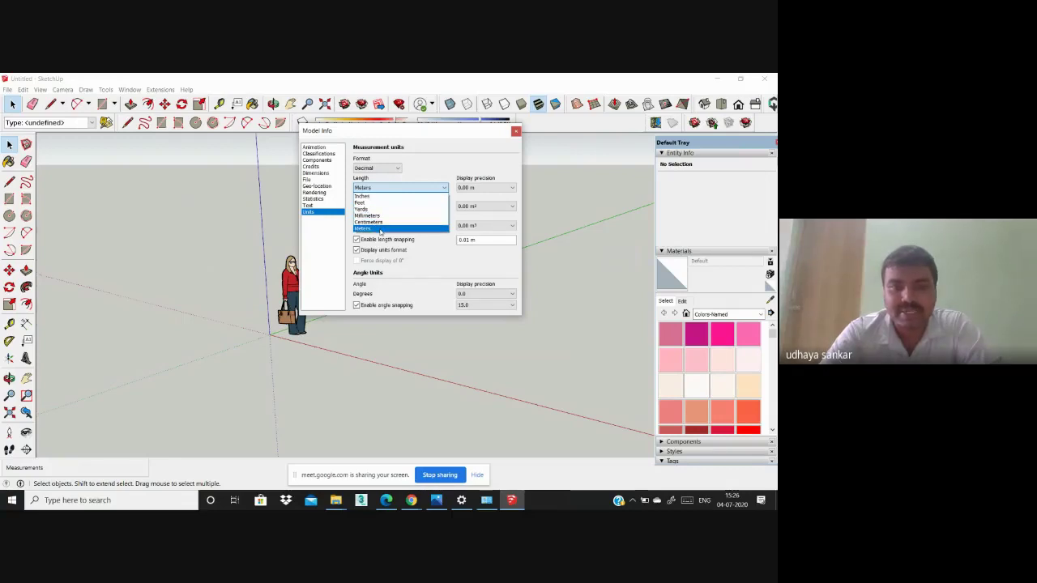
{"action": "left_click", "coordinate": [380, 229]}
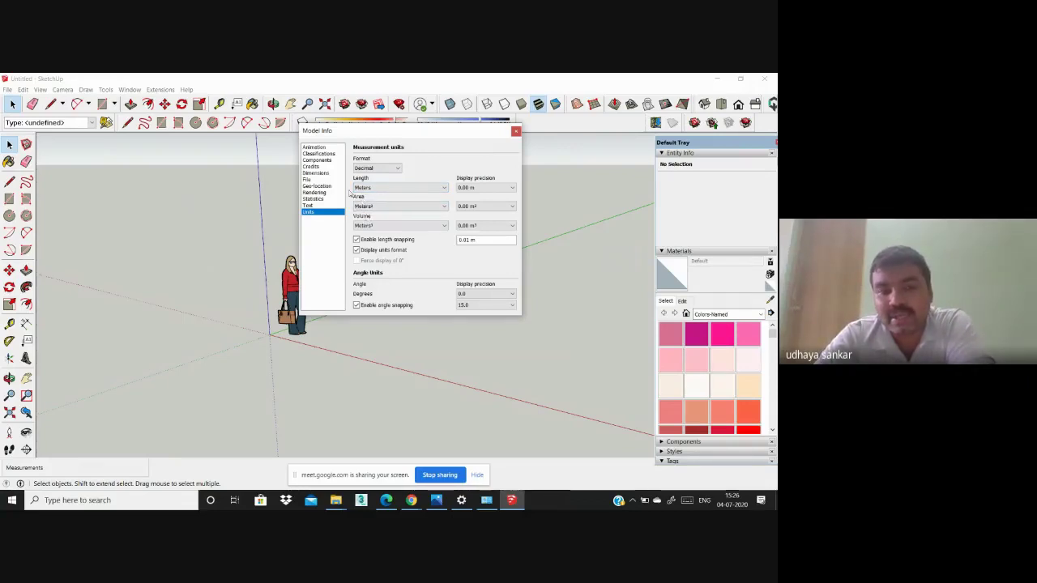
Step: Review the available length units once more and close Model Info
{"action": "left_click_drag", "start_coordinate": [375, 136], "coordinate": [362, 132]}
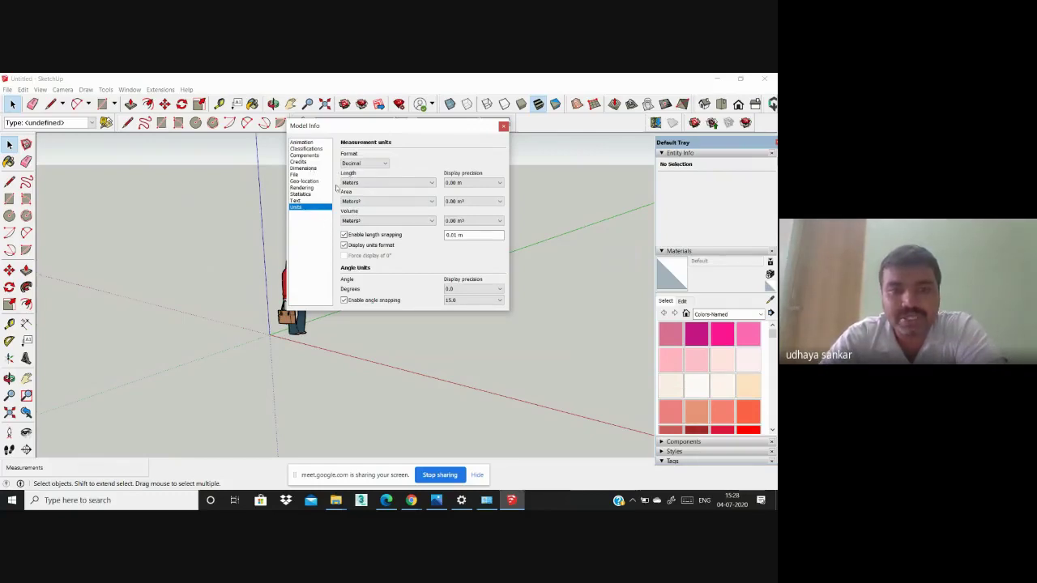
{"action": "left_click", "coordinate": [350, 184]}
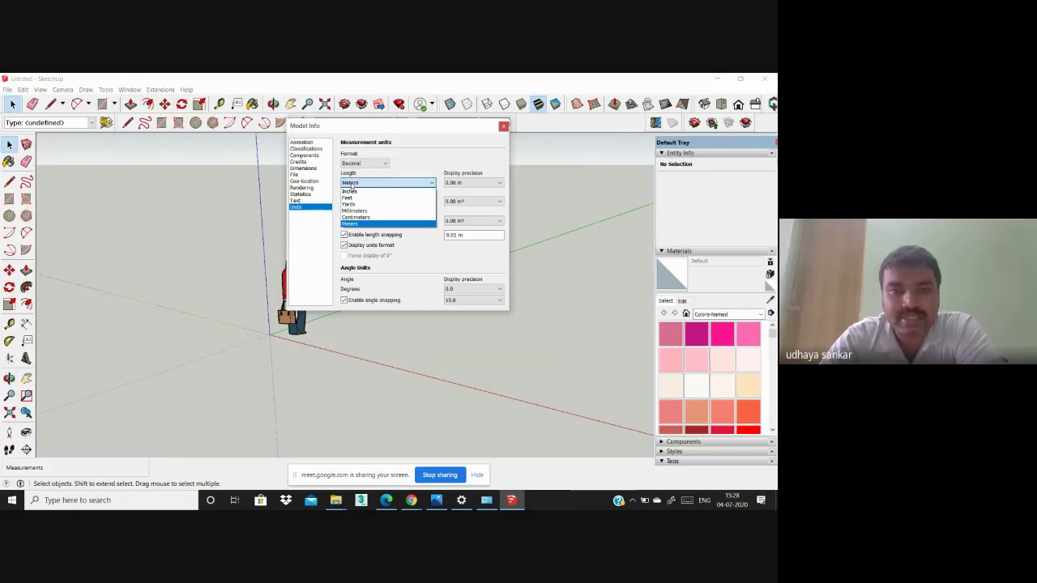
{"action": "left_click", "coordinate": [351, 185]}
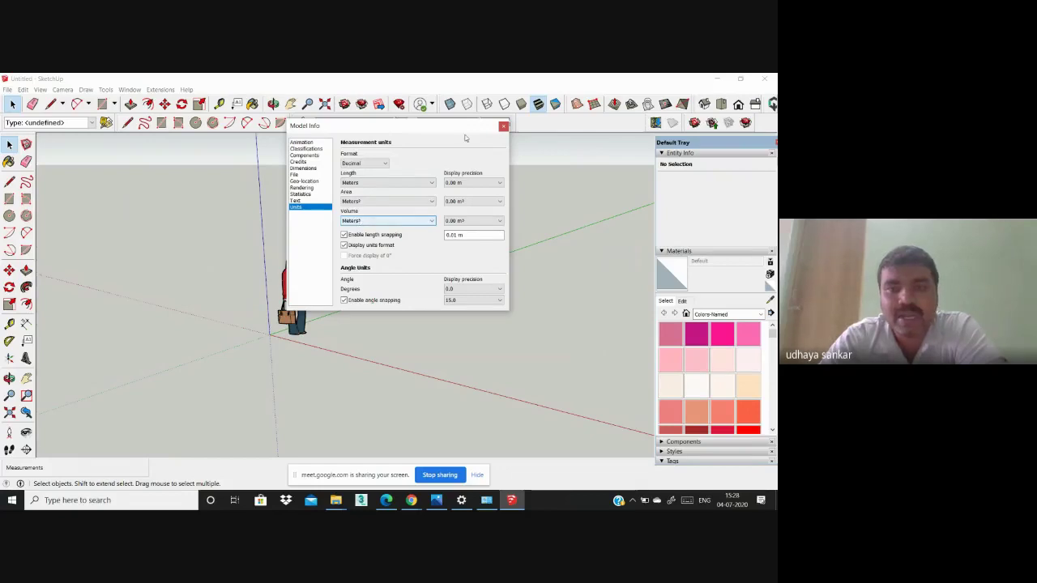
{"action": "left_click", "coordinate": [504, 127]}
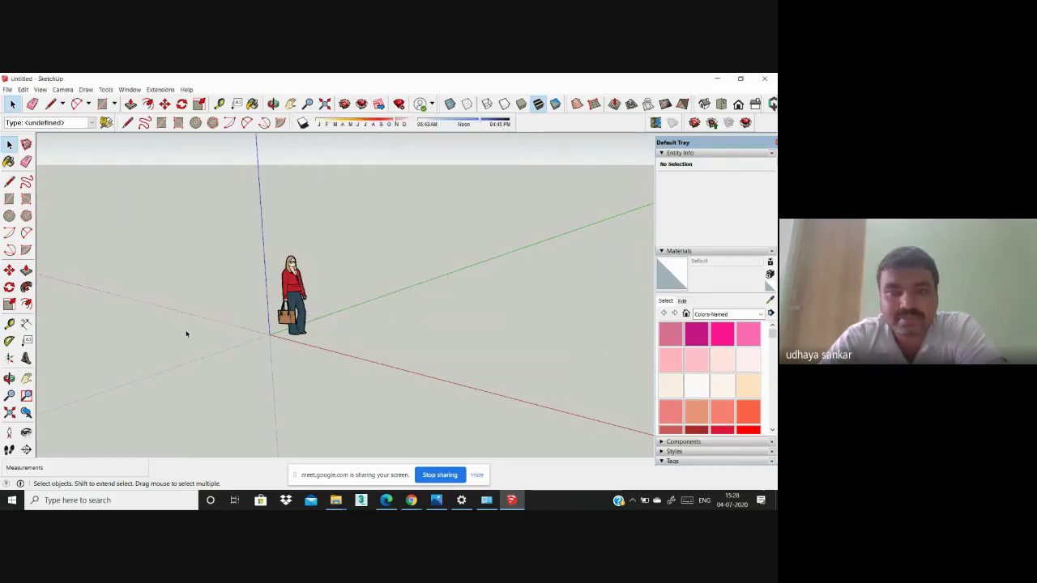
Step: Close the Default Tray to free up the drawing area
{"action": "scroll", "coordinate": [158, 274], "scroll_direction": "down", "scroll_amount": 2}
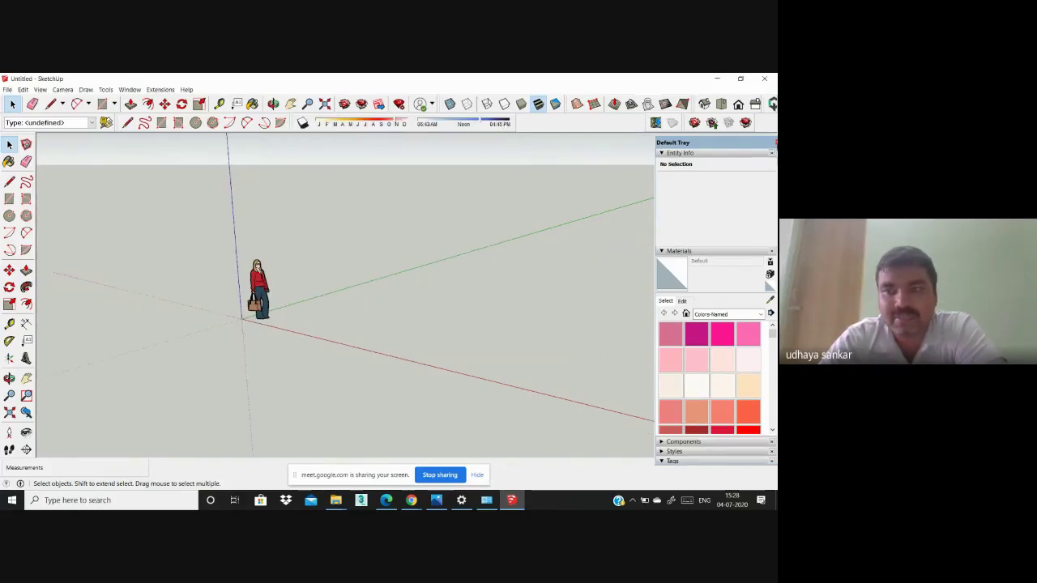
{"action": "left_click", "coordinate": [775, 143]}
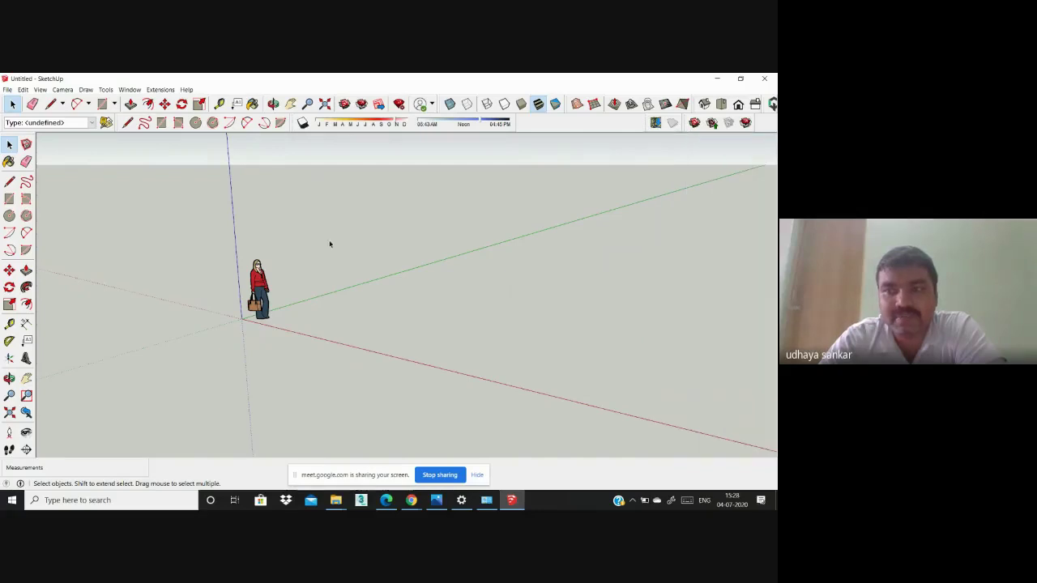
{"action": "left_click", "coordinate": [130, 89]}
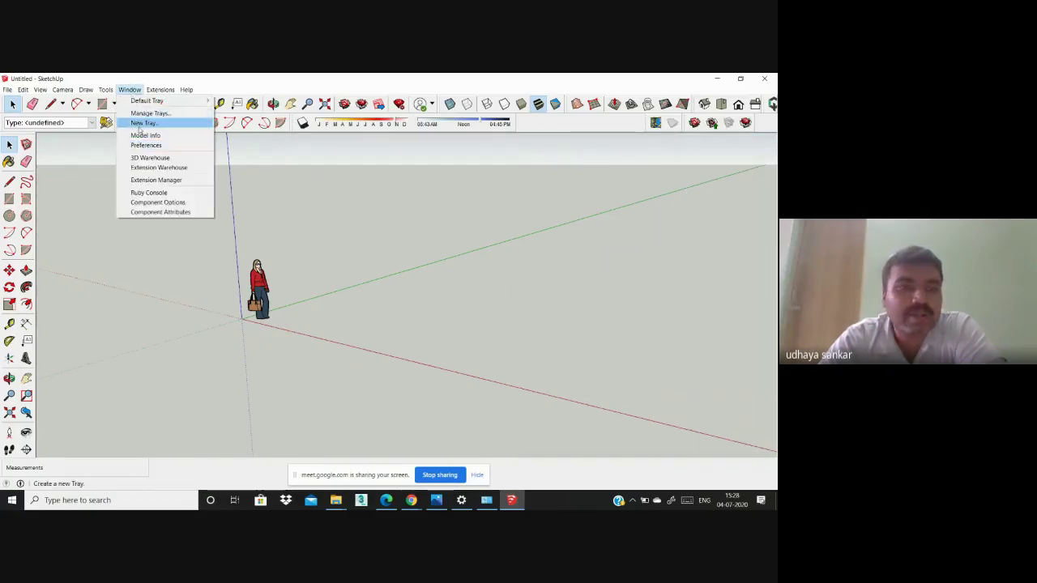
{"action": "left_click", "coordinate": [338, 205]}
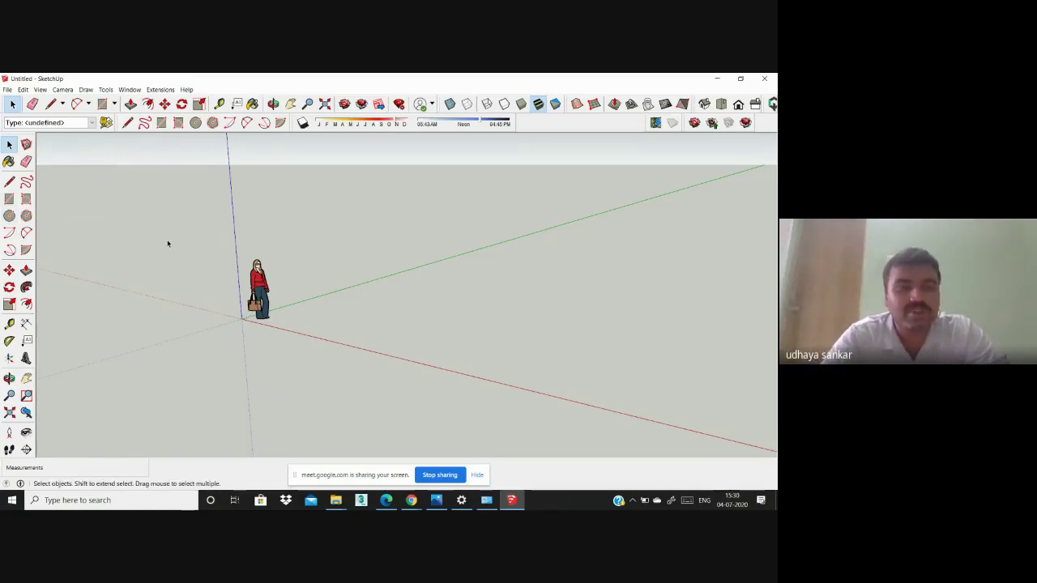
Step: Examine the scale figure and the red, green and blue axes from nearer and farther away
{"action": "scroll", "coordinate": [190, 280], "scroll_direction": "down", "scroll_amount": 5}
{"action": "scroll", "coordinate": [219, 284], "scroll_direction": "up", "scroll_amount": 3}
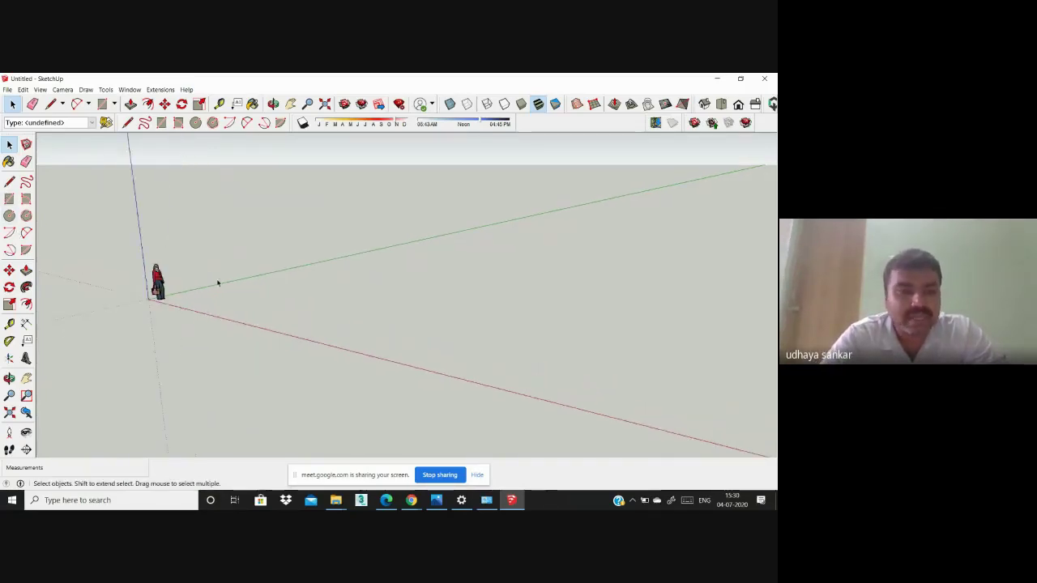
{"action": "scroll", "coordinate": [219, 282], "scroll_direction": "up", "scroll_amount": 1}
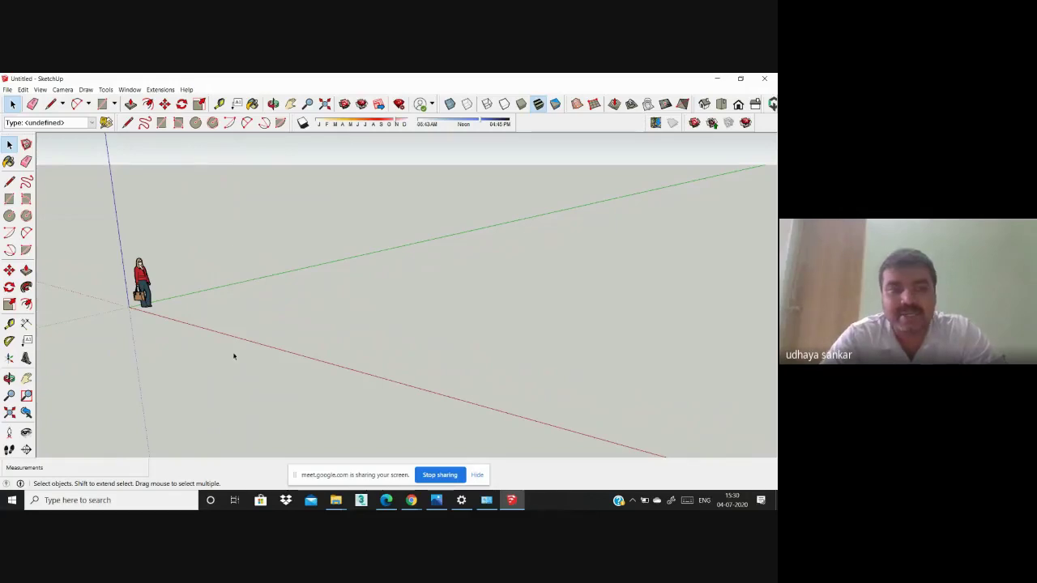
{"action": "scroll", "coordinate": [234, 292], "scroll_direction": "up", "scroll_amount": 1}
{"action": "scroll", "coordinate": [243, 259], "scroll_direction": "down", "scroll_amount": 1}
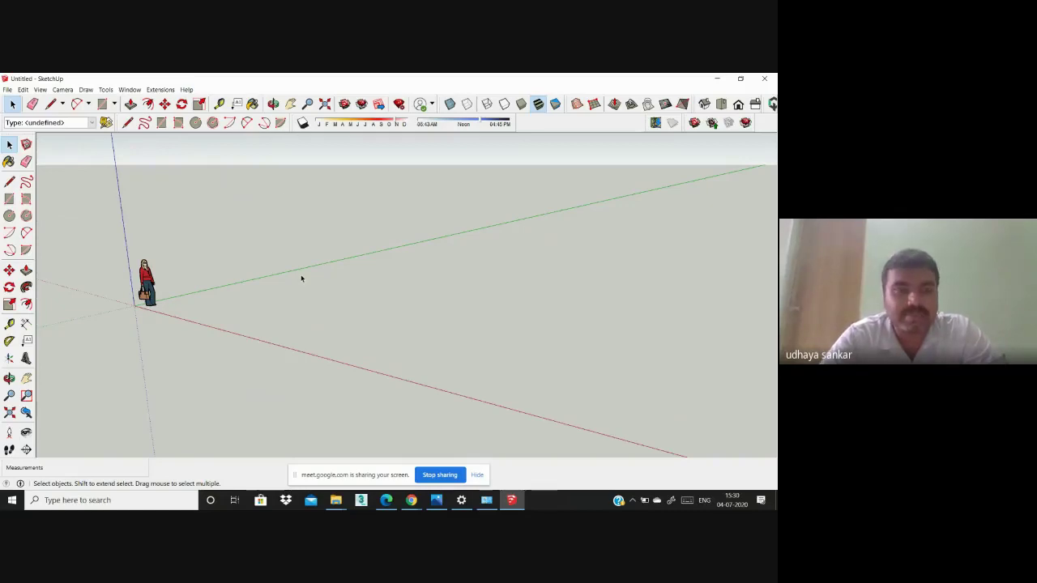
{"action": "scroll", "coordinate": [301, 278], "scroll_direction": "up", "scroll_amount": 1}
{"action": "scroll", "coordinate": [243, 264], "scroll_direction": "down", "scroll_amount": 1}
{"action": "scroll", "coordinate": [274, 272], "scroll_direction": "up", "scroll_amount": 1}
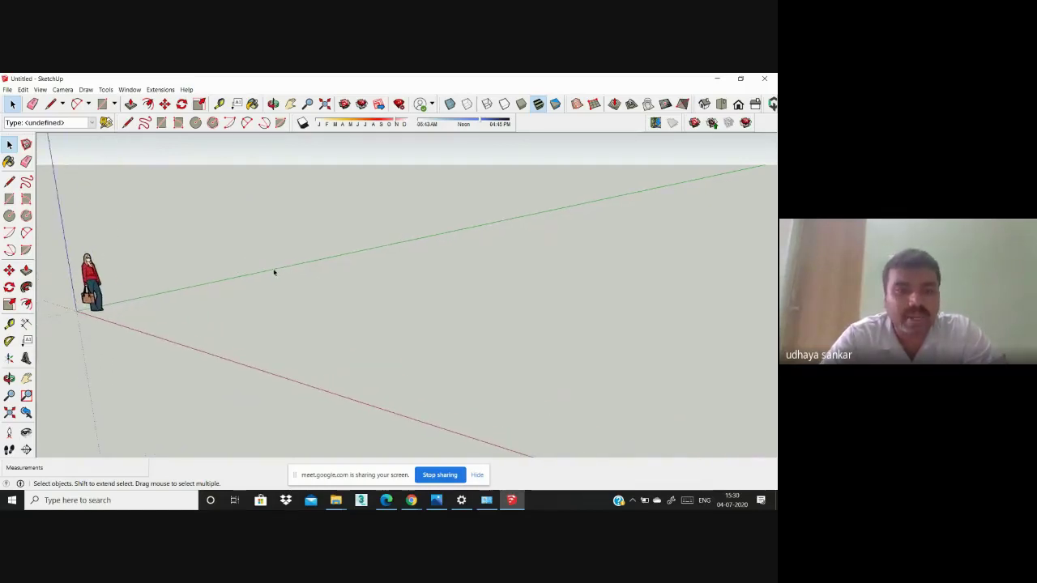
{"action": "scroll", "coordinate": [269, 274], "scroll_direction": "down", "scroll_amount": 1}
{"action": "scroll", "coordinate": [271, 277], "scroll_direction": "up", "scroll_amount": 1}
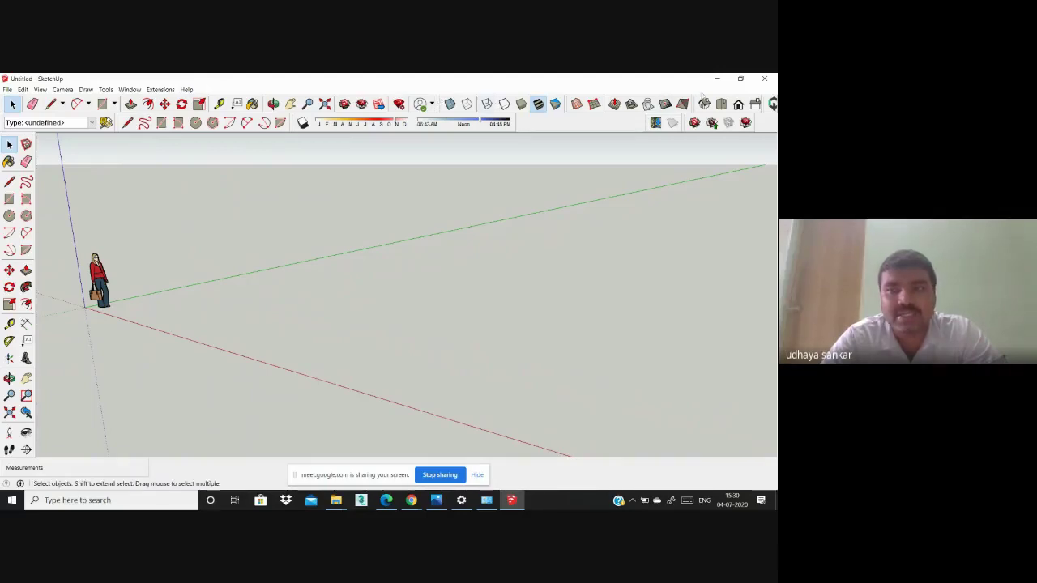
Step: Move the Views toolbar into the second toolbar row and switch the model to the Top view
{"action": "left_click_drag", "start_coordinate": [695, 100], "coordinate": [555, 121]}
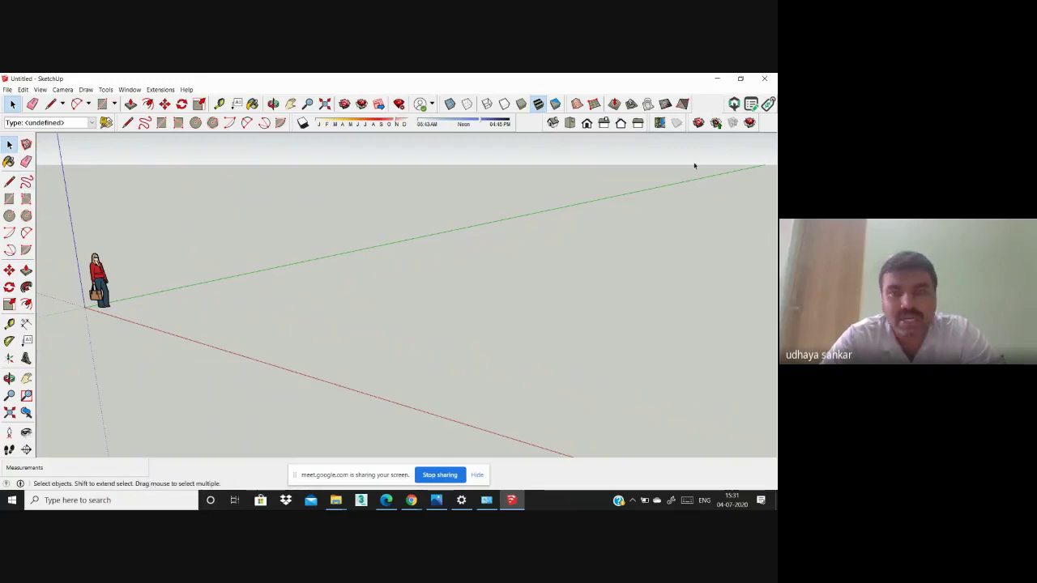
{"action": "left_click", "coordinate": [570, 123]}
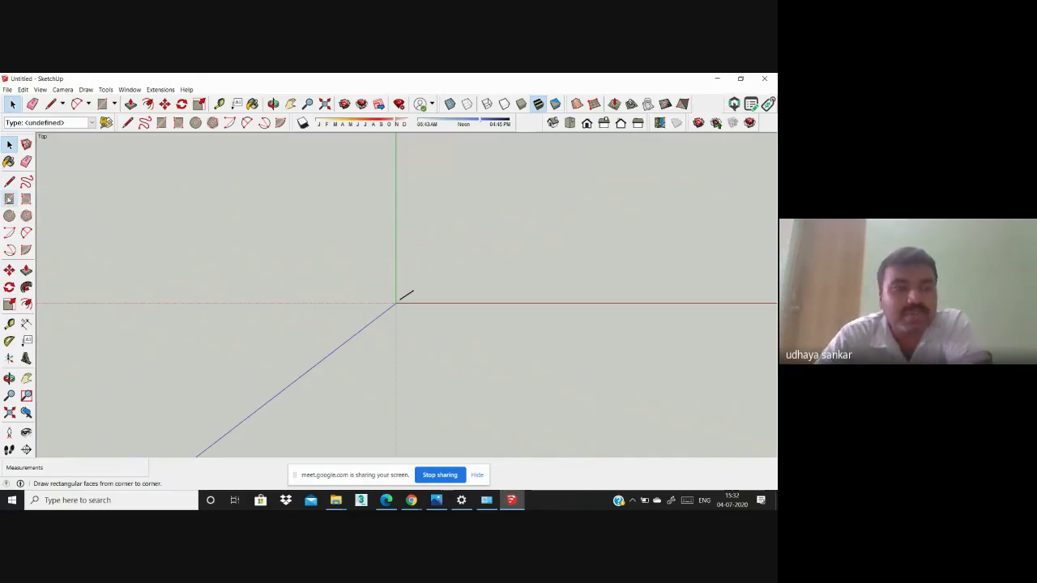
Step: Draw two adjoining squares with the Rectangle tool beside the green axis, about 1.55 m and 1.43 m per side
{"action": "left_click", "coordinate": [9, 199]}
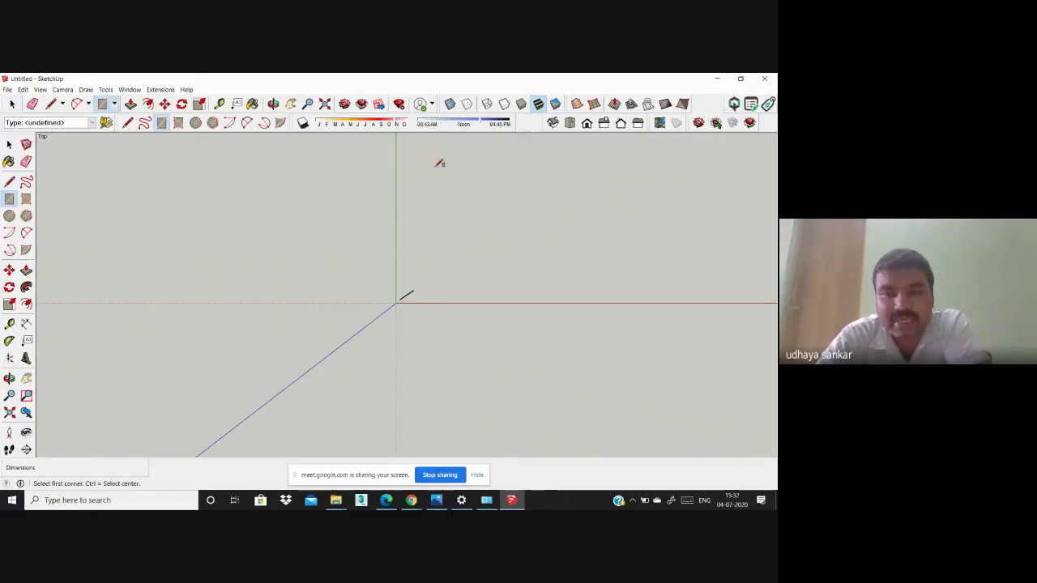
{"action": "left_click", "coordinate": [434, 166]}
{"action": "left_click", "coordinate": [476, 207]}
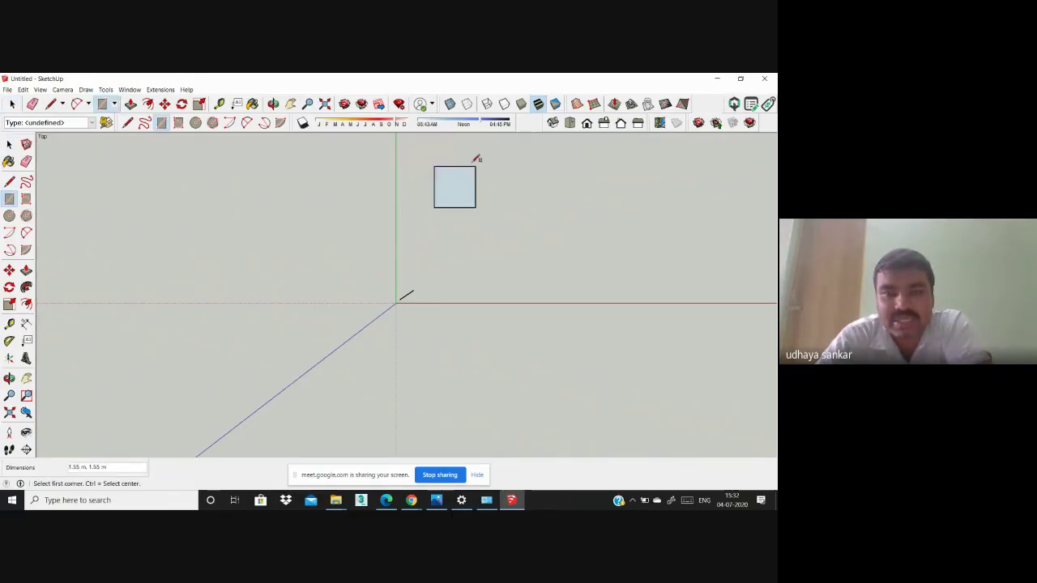
{"action": "left_click", "coordinate": [476, 166]}
{"action": "left_click", "coordinate": [514, 206]}
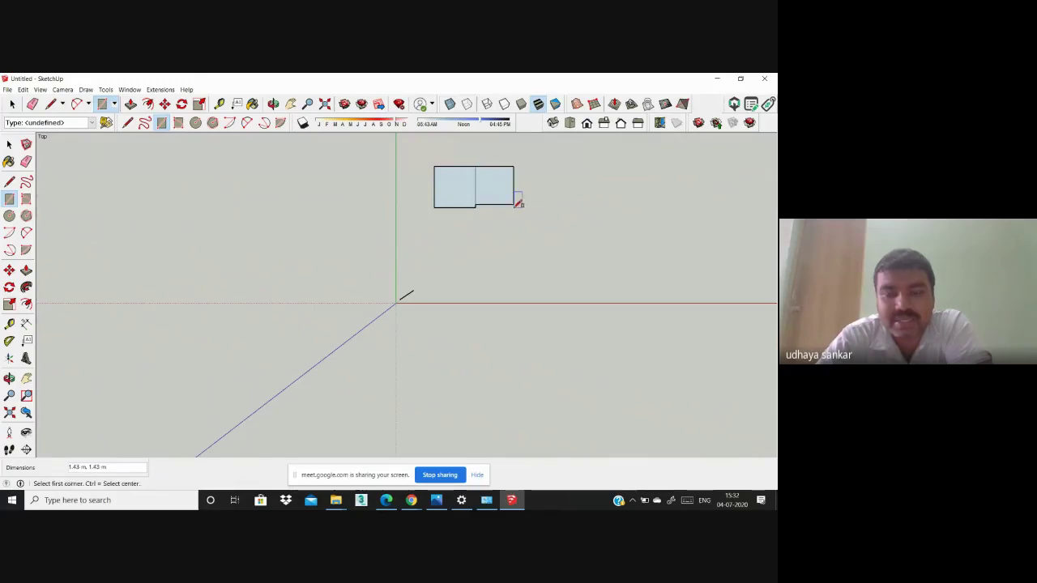
Step: Undo the second square and redraw it from the first square's upper right corner, about 1.46 m per side
{"action": "left_click", "coordinate": [514, 167]}
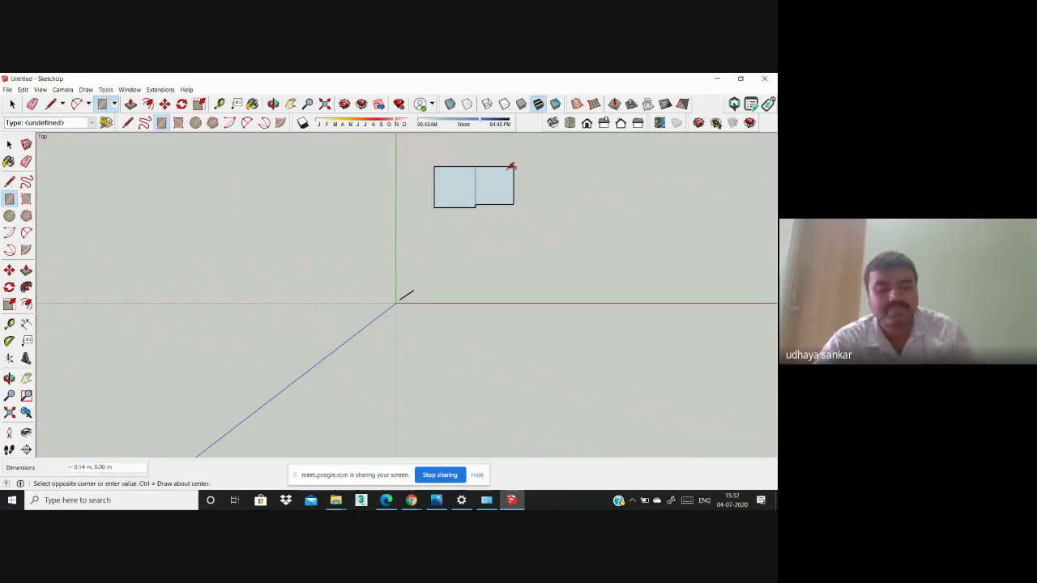
{"action": "key", "text": "ctrl+z"}
{"action": "left_click", "coordinate": [476, 166]}
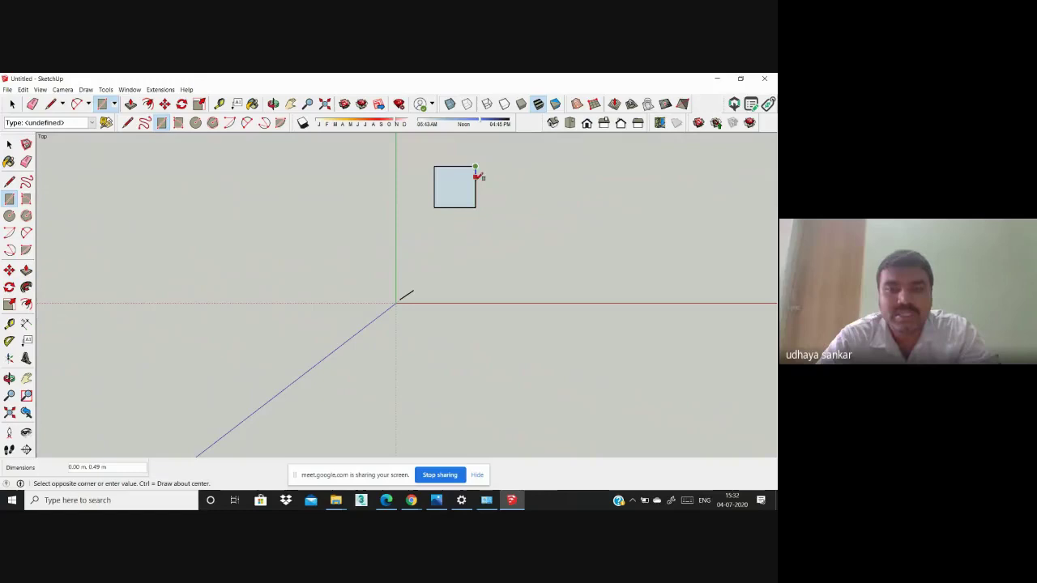
{"action": "left_click", "coordinate": [514, 205]}
Step: Draw a tall rectangle about 3.54 m by 1.48 m beside the second square, and fill the gap below both squares with another rectangle
{"action": "left_click", "coordinate": [514, 166]}
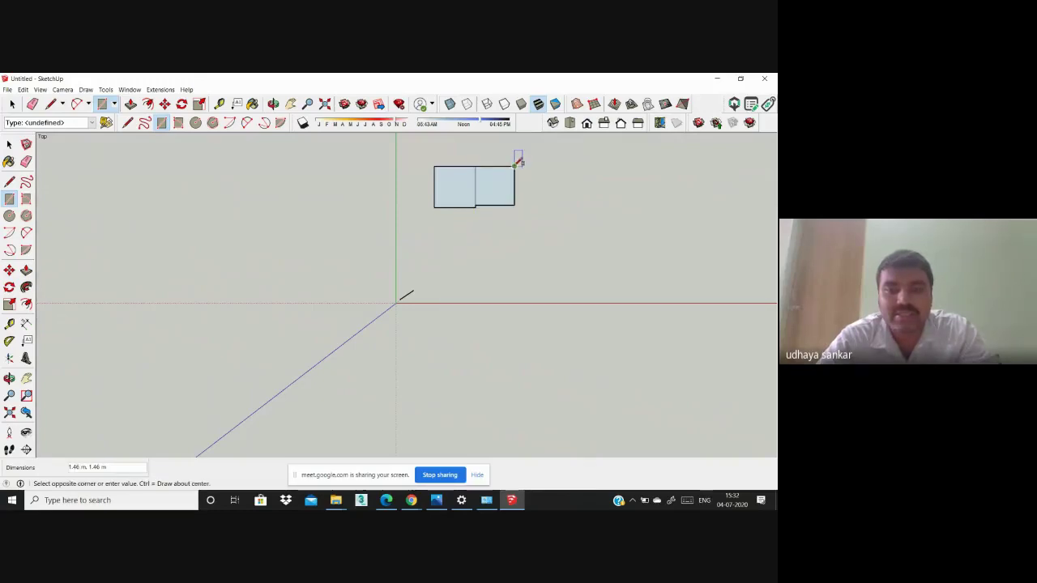
{"action": "left_click", "coordinate": [554, 260]}
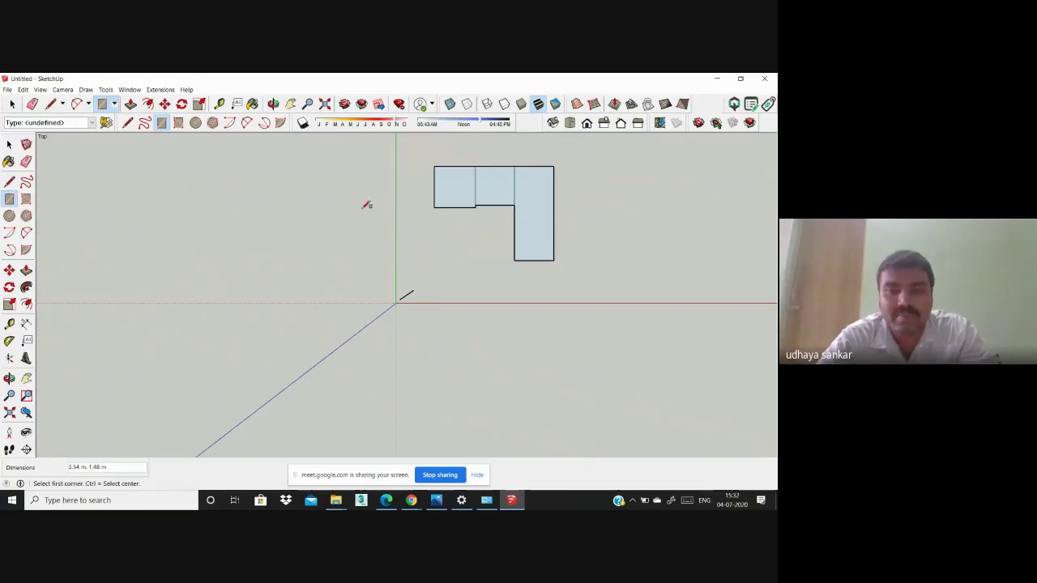
{"action": "left_click", "coordinate": [434, 207]}
{"action": "left_click", "coordinate": [515, 260]}
{"action": "scroll", "coordinate": [420, 218], "scroll_direction": "down", "scroll_amount": 2}
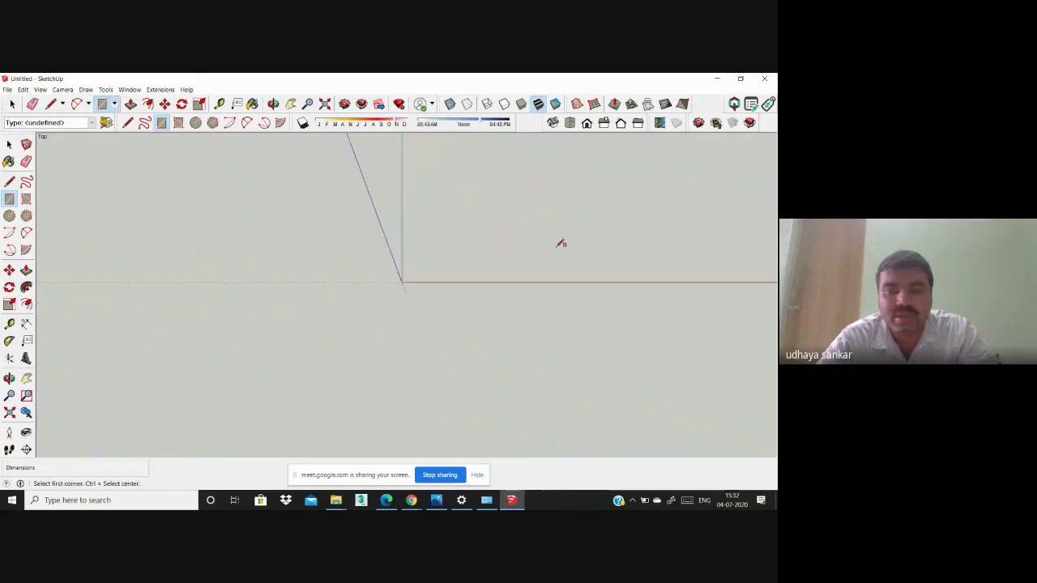
{"action": "scroll", "coordinate": [560, 243], "scroll_direction": "up", "scroll_amount": 2}
{"action": "scroll", "coordinate": [489, 223], "scroll_direction": "up", "scroll_amount": 2}
{"action": "scroll", "coordinate": [493, 237], "scroll_direction": "down", "scroll_amount": 2}
{"action": "scroll", "coordinate": [484, 237], "scroll_direction": "down", "scroll_amount": 1}
{"action": "scroll", "coordinate": [483, 237], "scroll_direction": "up", "scroll_amount": 1}
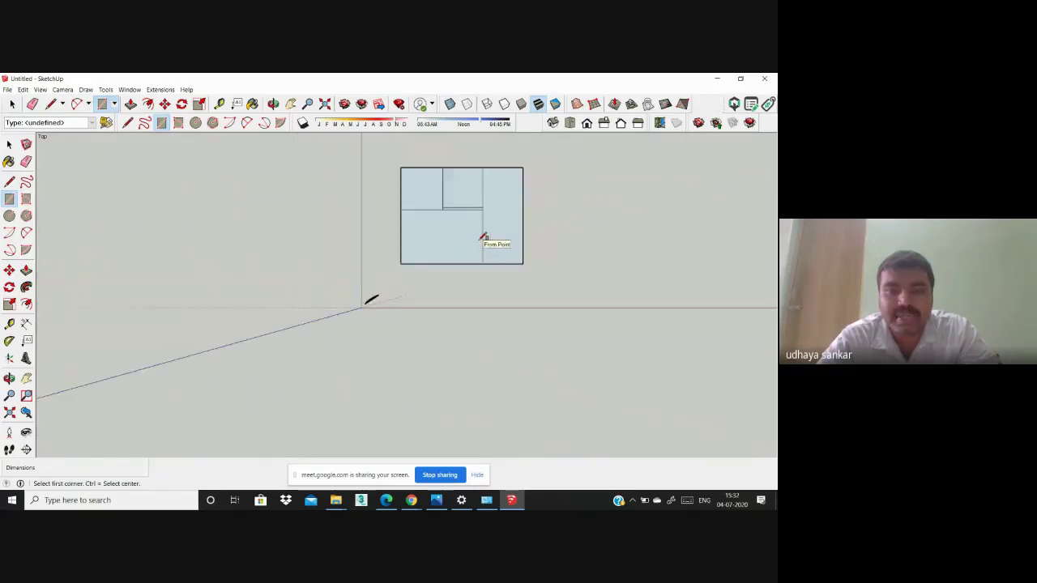
{"action": "scroll", "coordinate": [483, 237], "scroll_direction": "up", "scroll_amount": 1}
Step: Undo all four trial rectangles to clear the drawing area
{"action": "key", "text": "ctrl+z"}
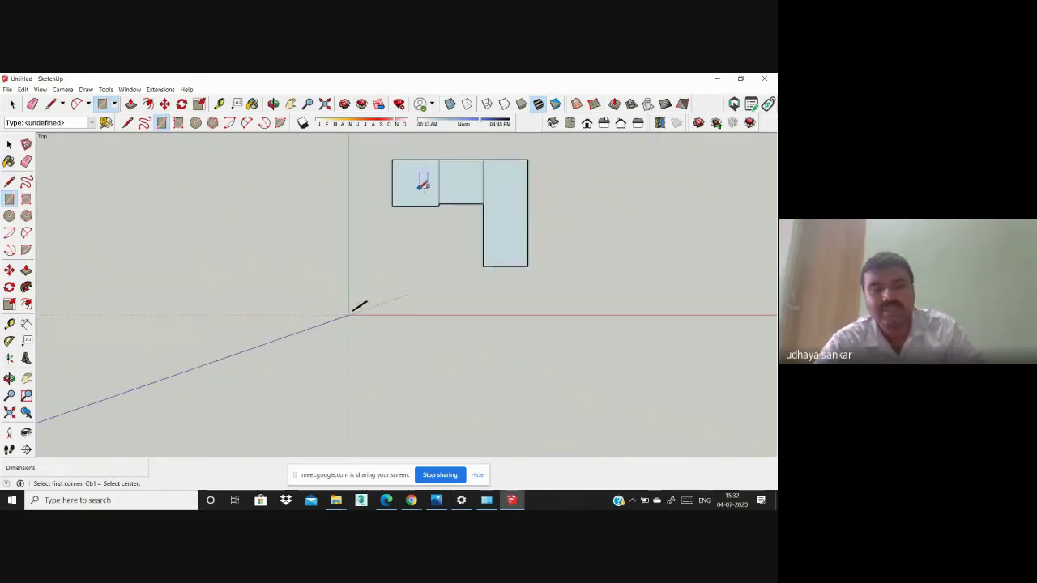
{"action": "key", "text": "ctrl+z"}
{"action": "key", "text": "ctrl+z"}
{"action": "key", "text": "ctrl+z"}
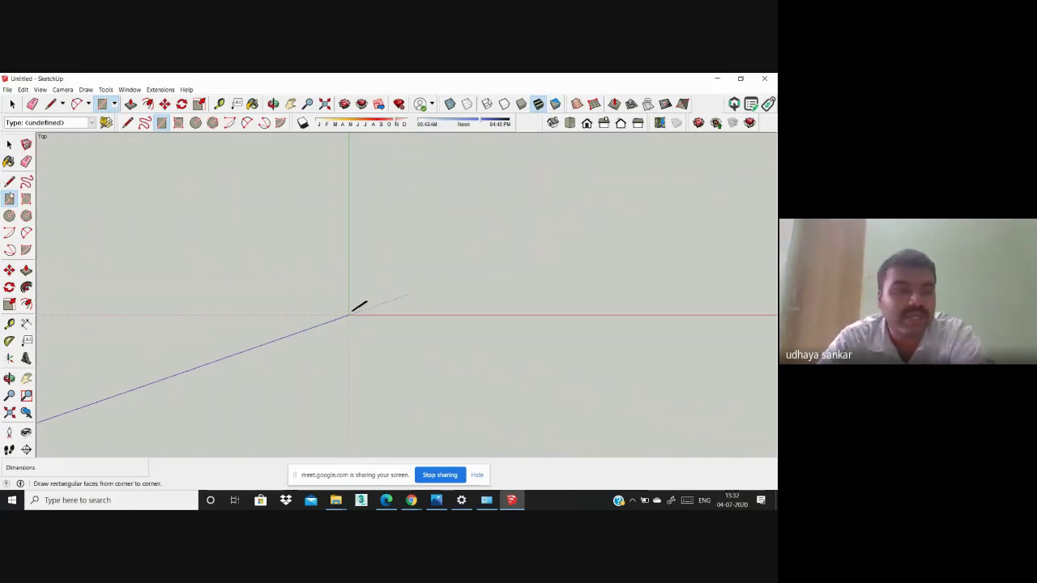
Step: Draw a square about 1.30 m per side beside the green axis and an adjoining rectangle about 1.31 m by 1.18 m
{"action": "left_click", "coordinate": [10, 199]}
{"action": "left_click", "coordinate": [383, 166]}
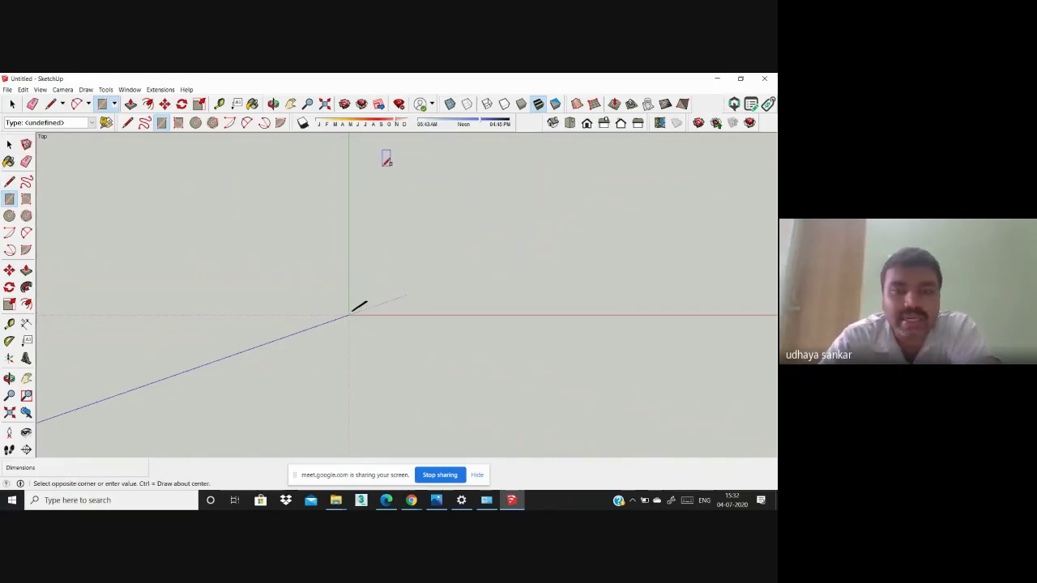
{"action": "left_click", "coordinate": [422, 205]}
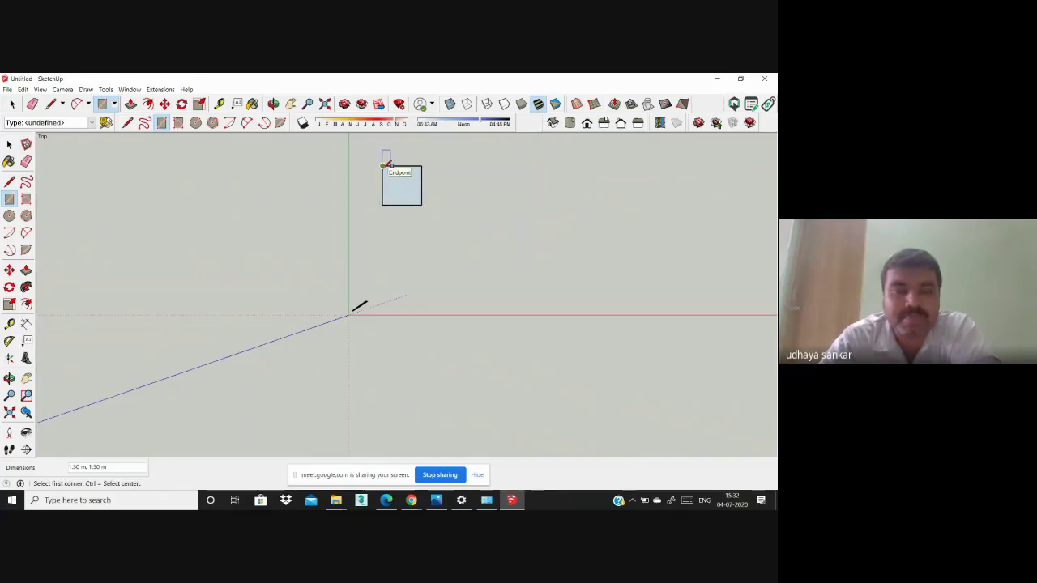
{"action": "left_click", "coordinate": [421, 166]}
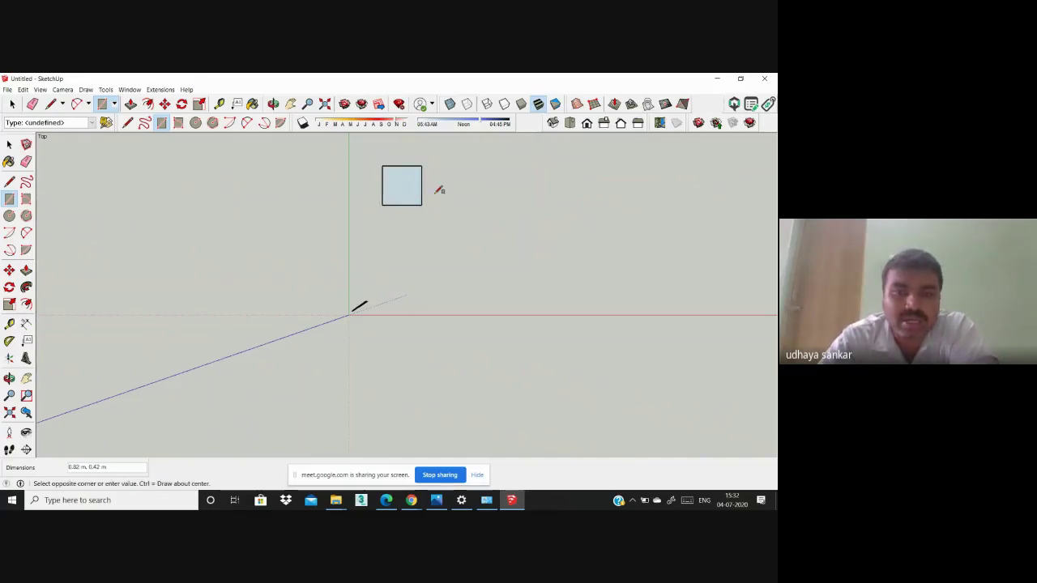
{"action": "left_click", "coordinate": [458, 205]}
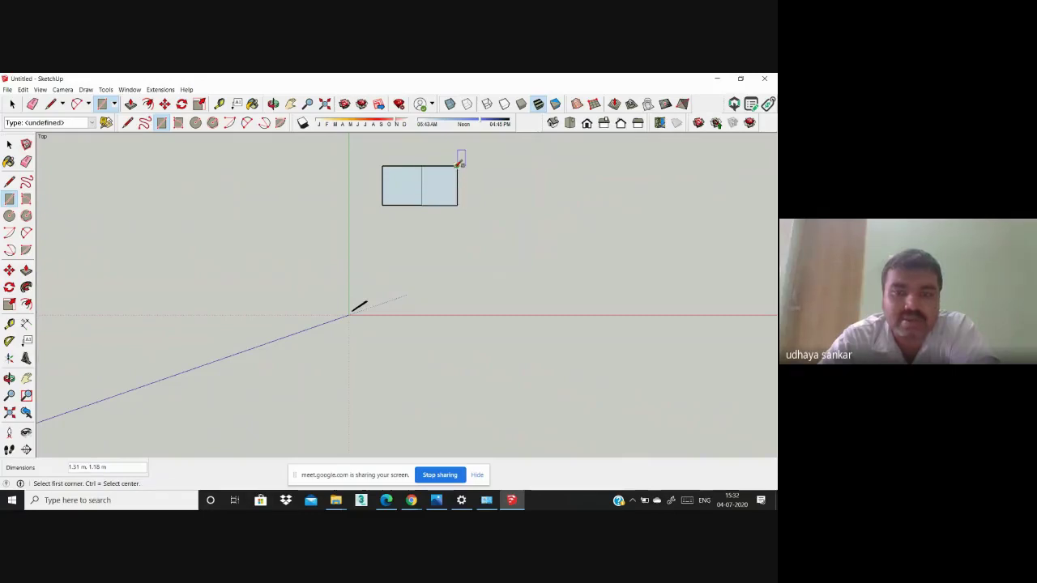
Step: Draw a tall rectangle beside the two adjoining shapes and another rectangle about 2.57 m by 2.21 m beneath them
{"action": "left_click", "coordinate": [458, 166]}
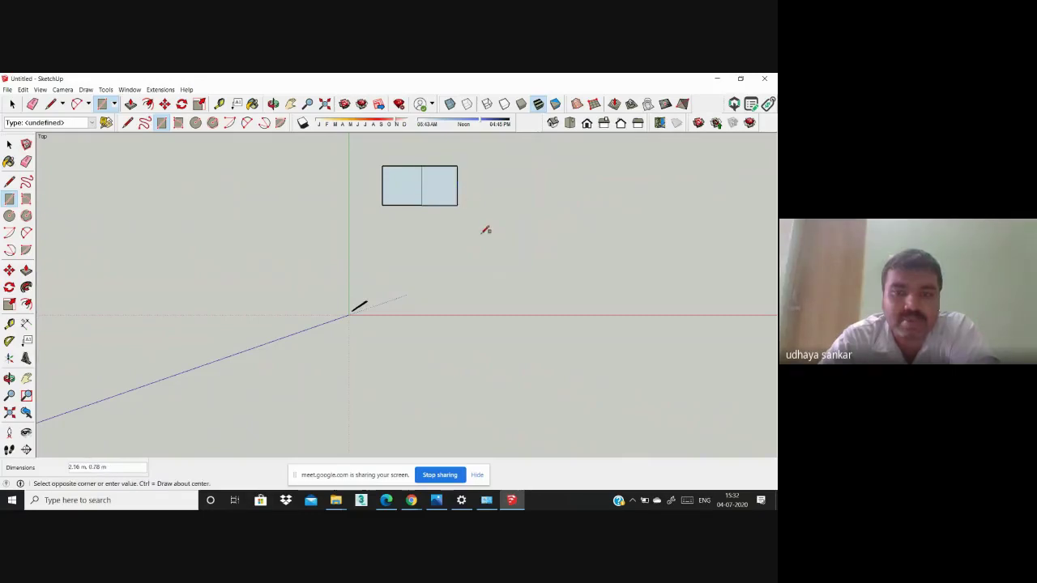
{"action": "left_click", "coordinate": [380, 205]}
{"action": "left_click", "coordinate": [457, 271]}
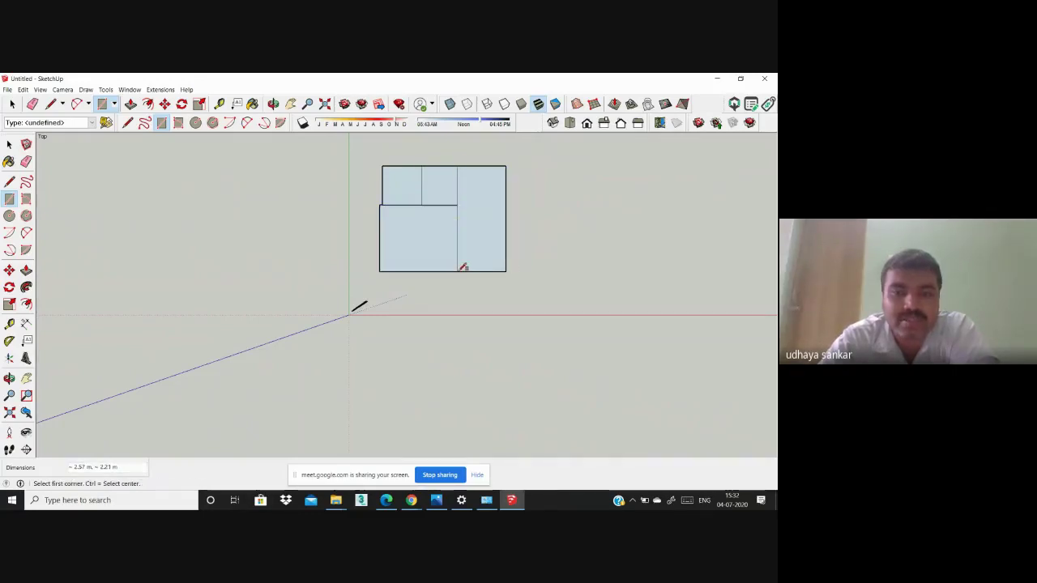
{"action": "scroll", "coordinate": [417, 229], "scroll_direction": "down", "scroll_amount": 3}
{"action": "scroll", "coordinate": [450, 228], "scroll_direction": "up", "scroll_amount": 5}
{"action": "scroll", "coordinate": [379, 196], "scroll_direction": "down", "scroll_amount": 3}
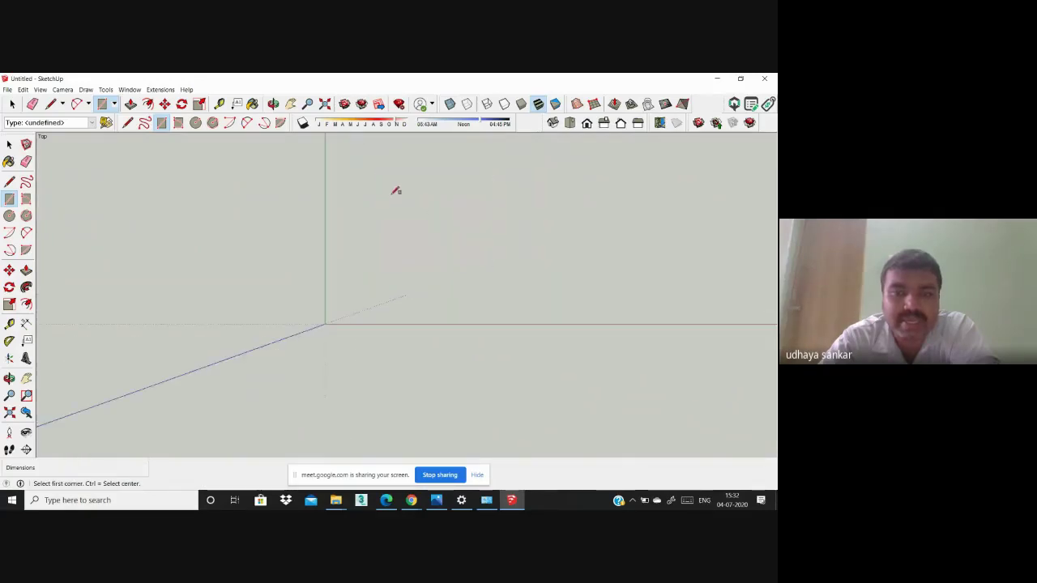
{"action": "scroll", "coordinate": [412, 195], "scroll_direction": "up", "scroll_amount": 2}
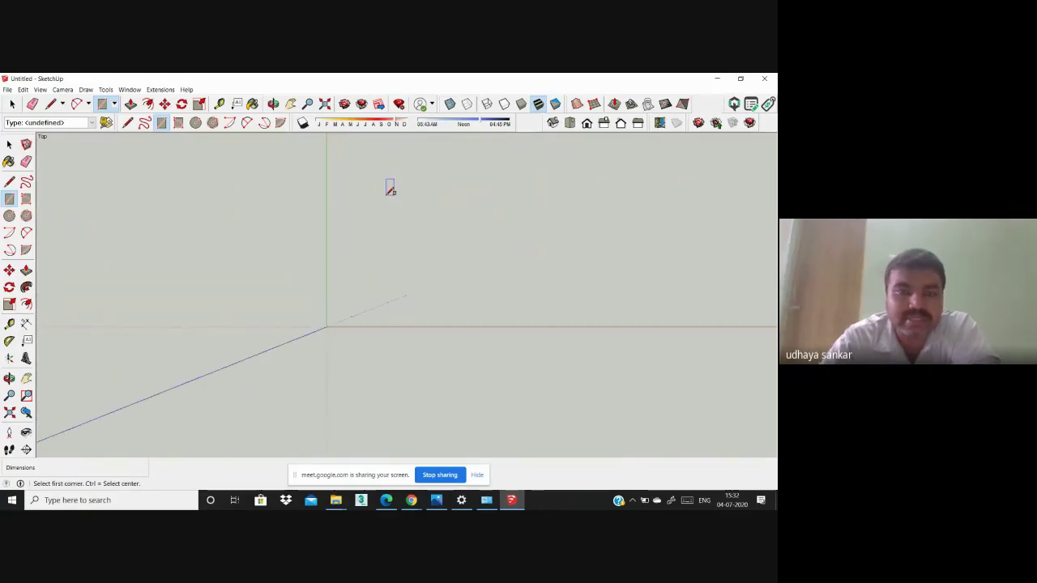
{"action": "scroll", "coordinate": [389, 187], "scroll_direction": "up", "scroll_amount": 2}
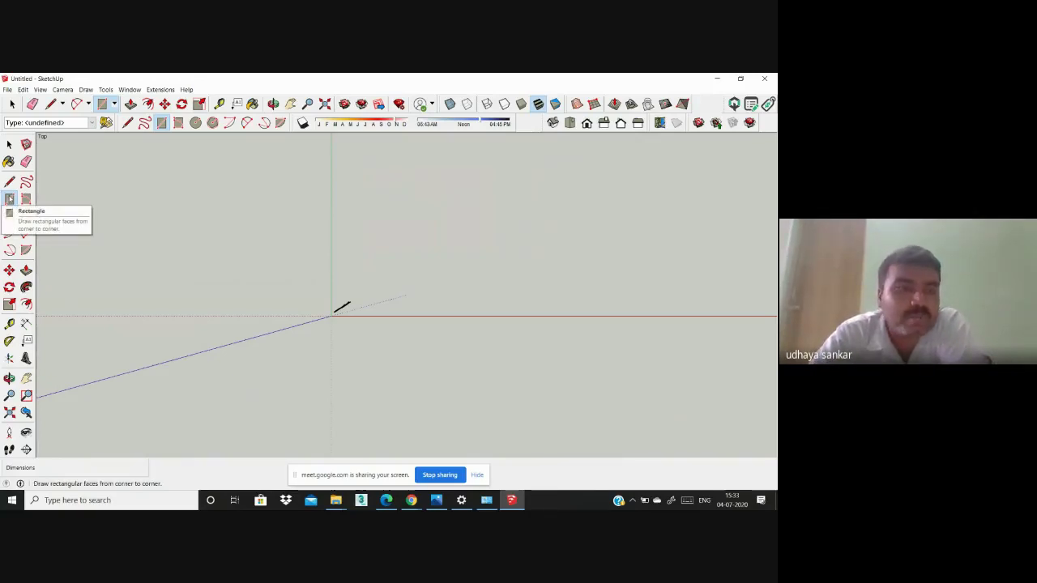
Step: Draw a square of exactly 3 m by 3 m with the Rectangle tool, just beside the green axis
{"action": "left_click", "coordinate": [10, 199]}
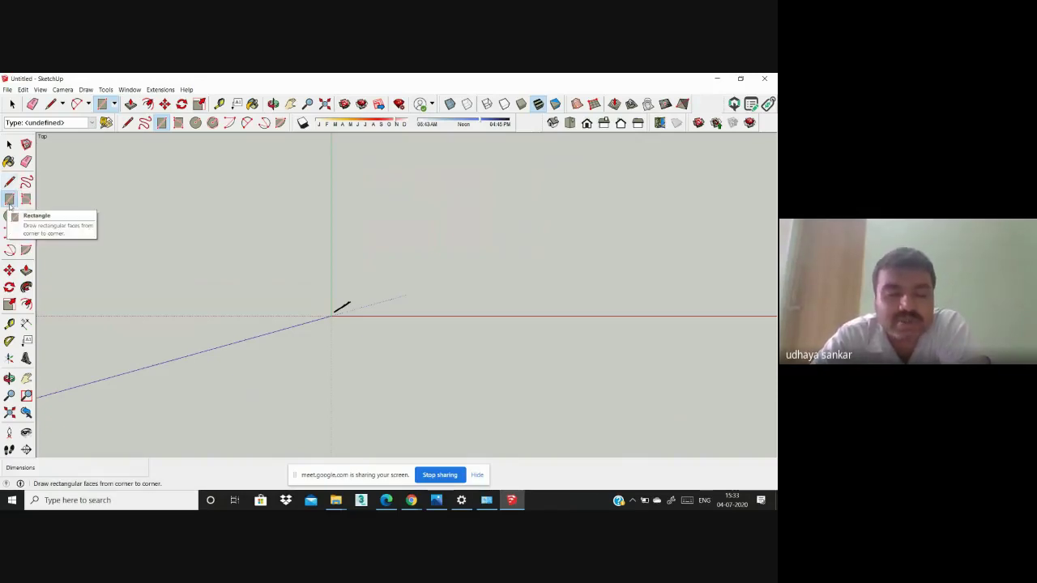
{"action": "left_click", "coordinate": [9, 200]}
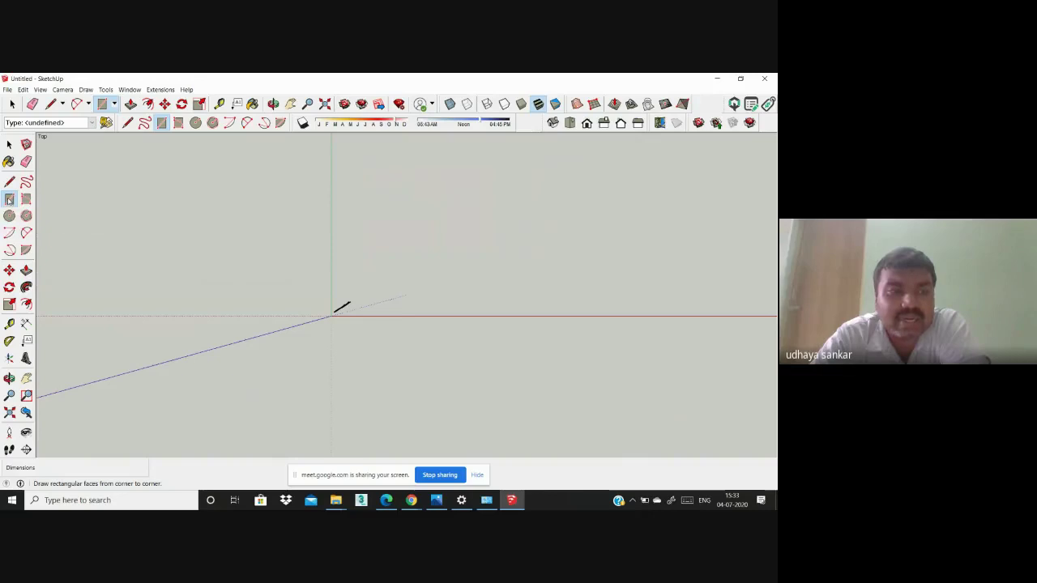
{"action": "left_click", "coordinate": [382, 170]}
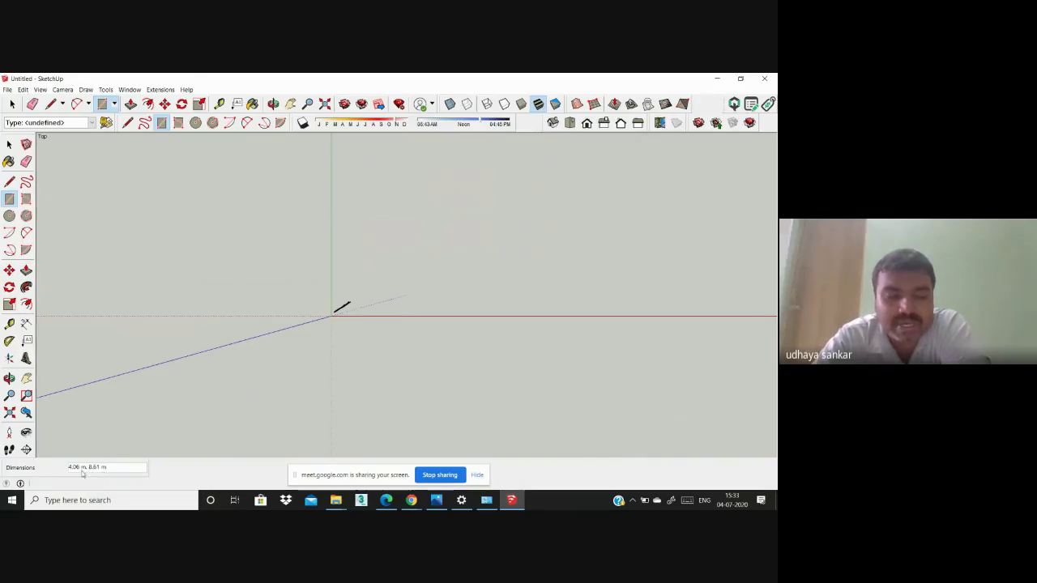
{"action": "left_click", "coordinate": [377, 174]}
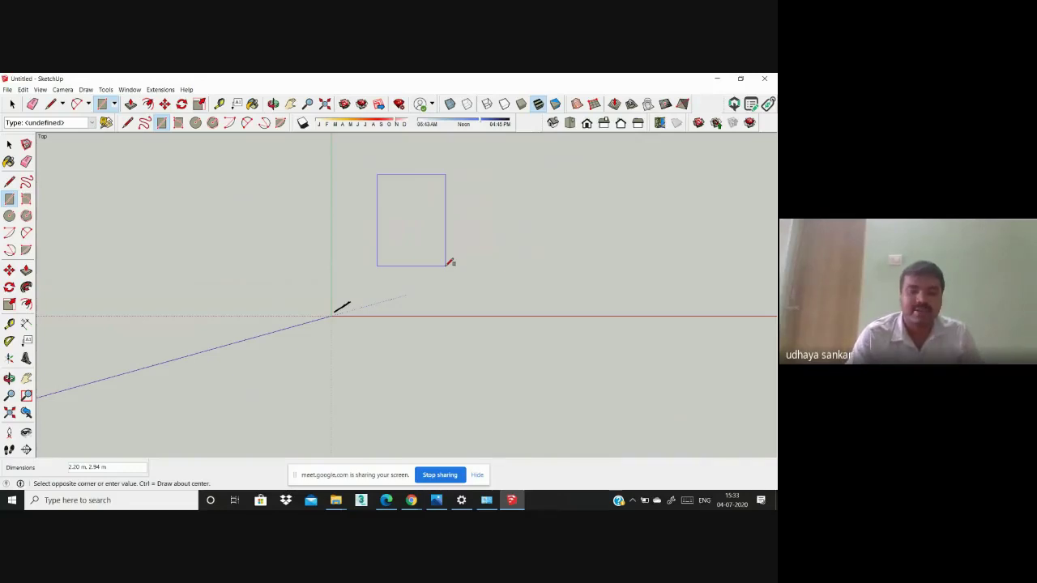
{"action": "type", "text": "3."}
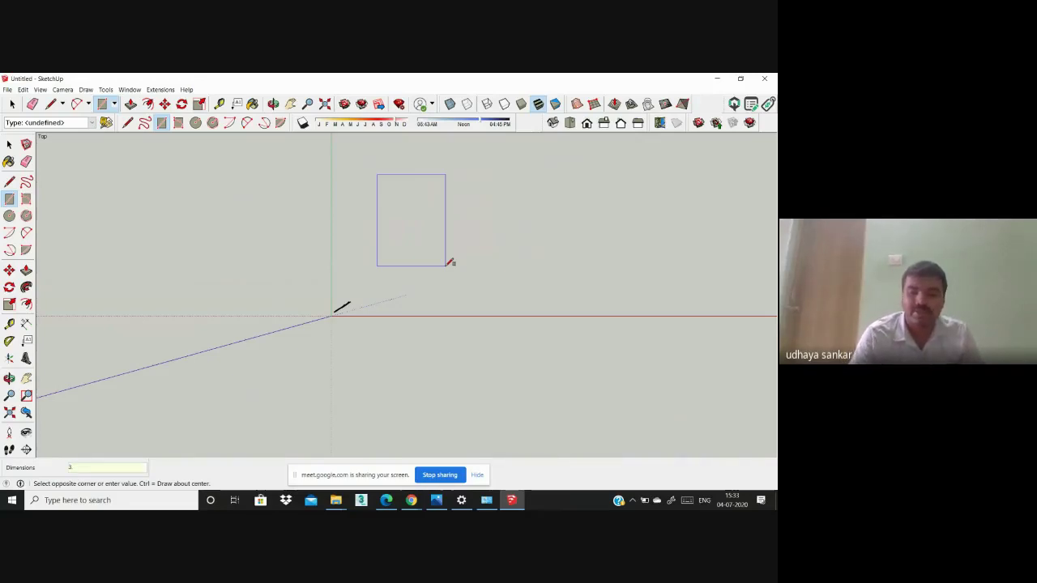
{"action": "type", "text": "3"}
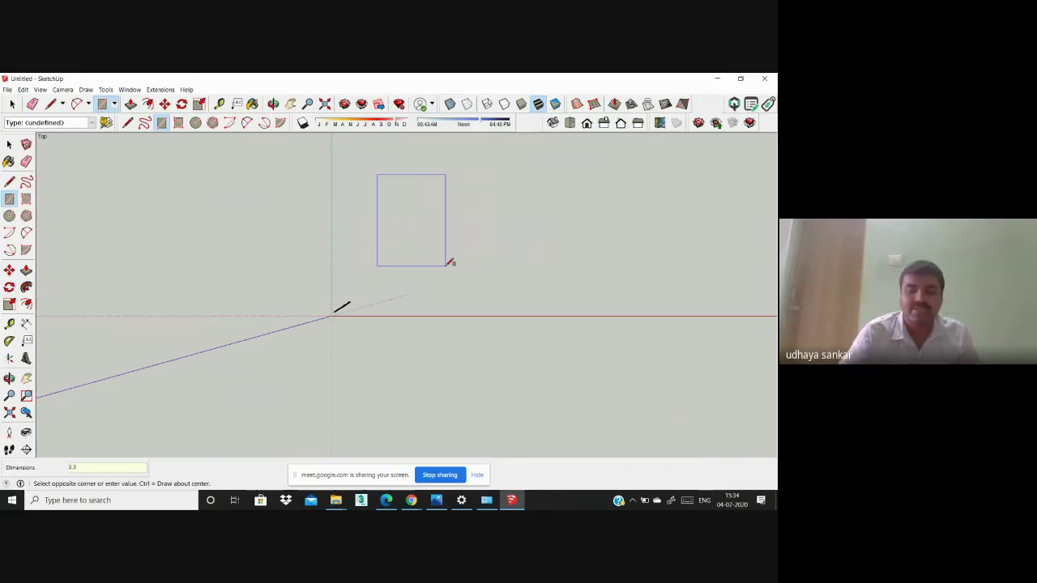
{"action": "key", "text": "Return"}
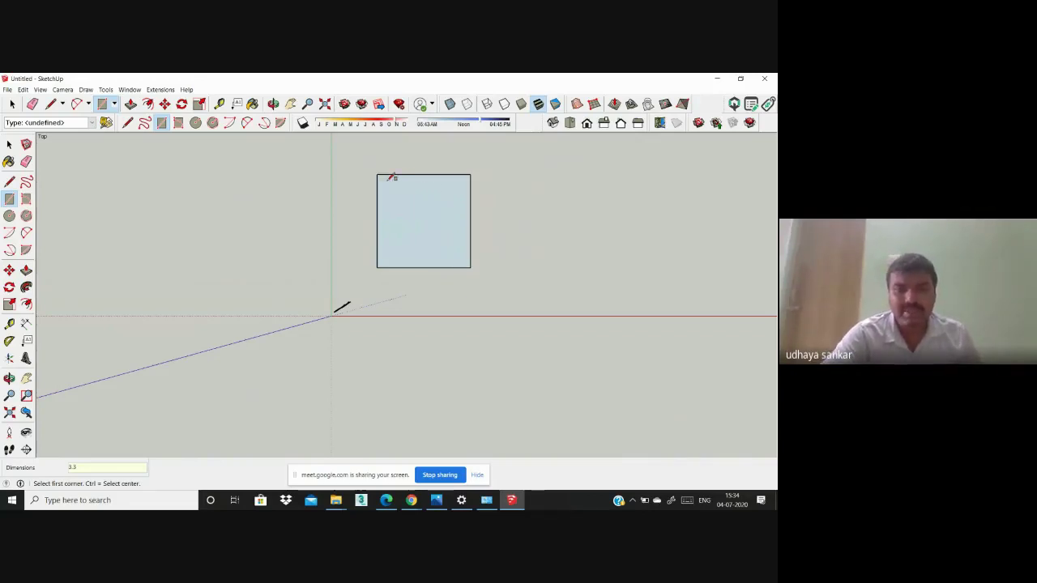
Step: Draw a second 3 m by 3 m square starting from the first square's upper right corner
{"action": "left_click", "coordinate": [470, 175]}
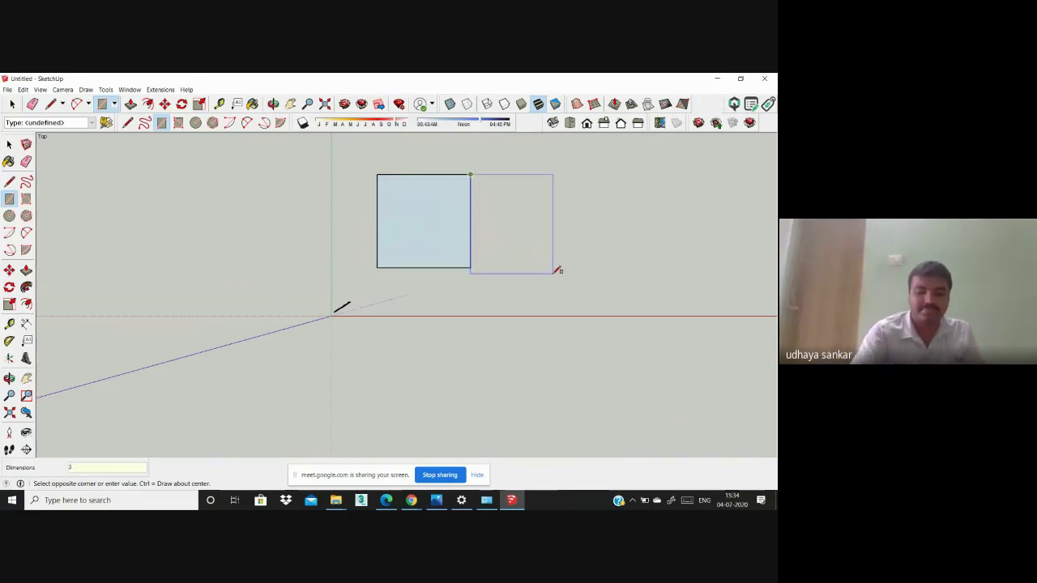
{"action": "type", "text": ".3"}
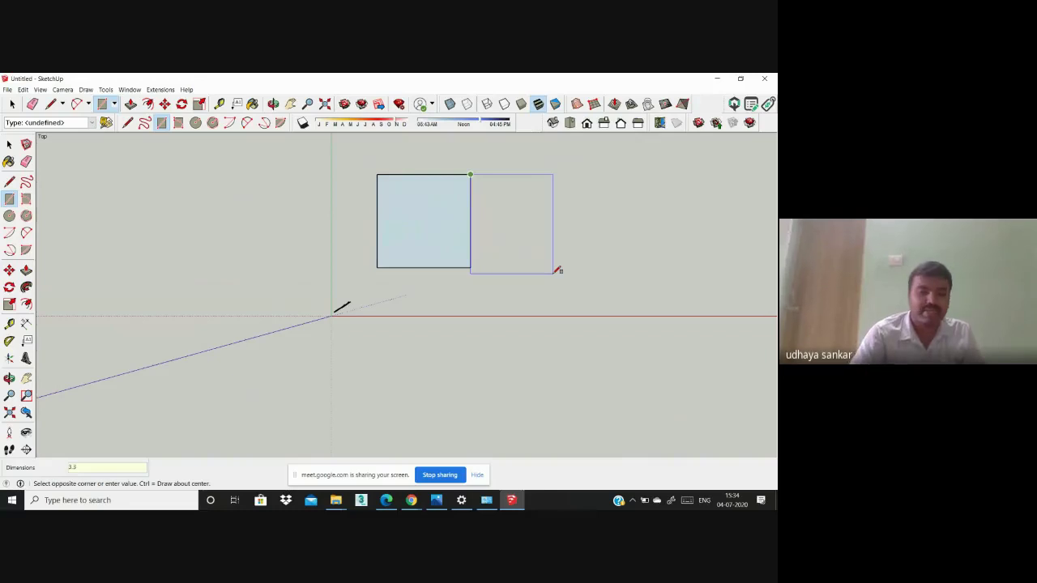
{"action": "key", "text": "Return"}
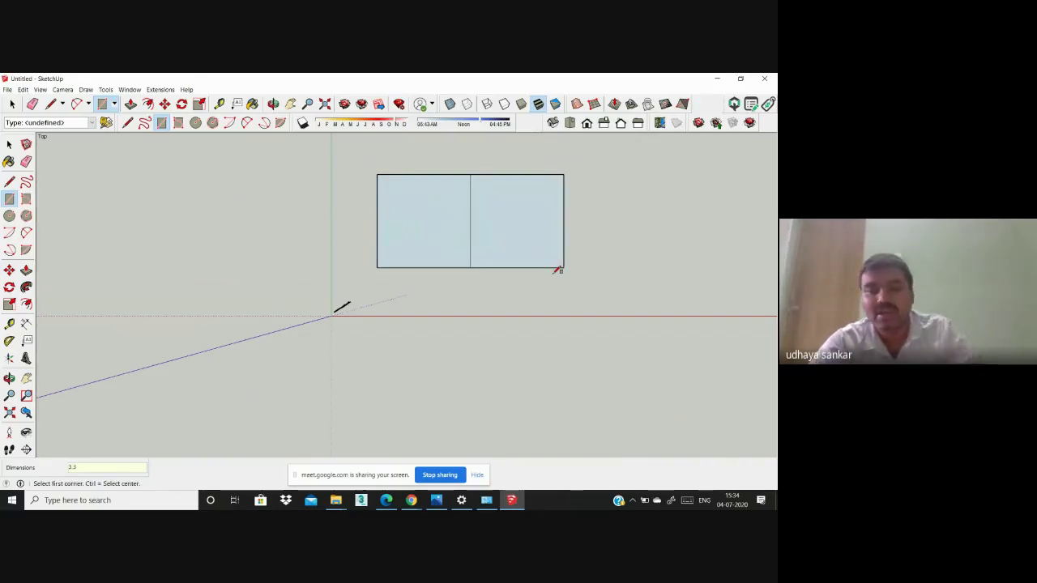
Step: Draw a rectangle 6 m tall and 3 m wide from the second square's upper right corner
{"action": "left_click", "coordinate": [566, 175]}
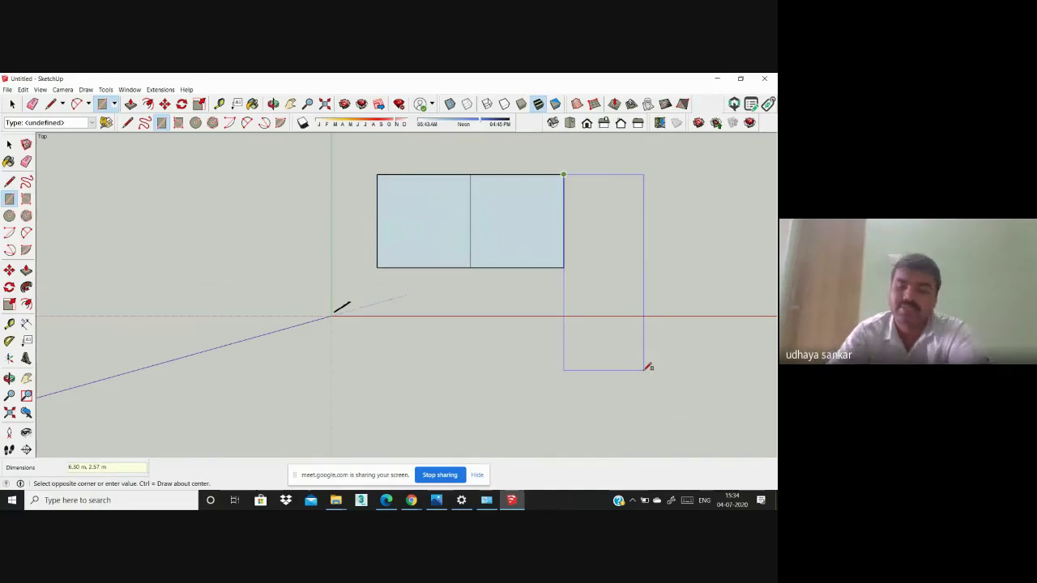
{"action": "type", "text": ".."}
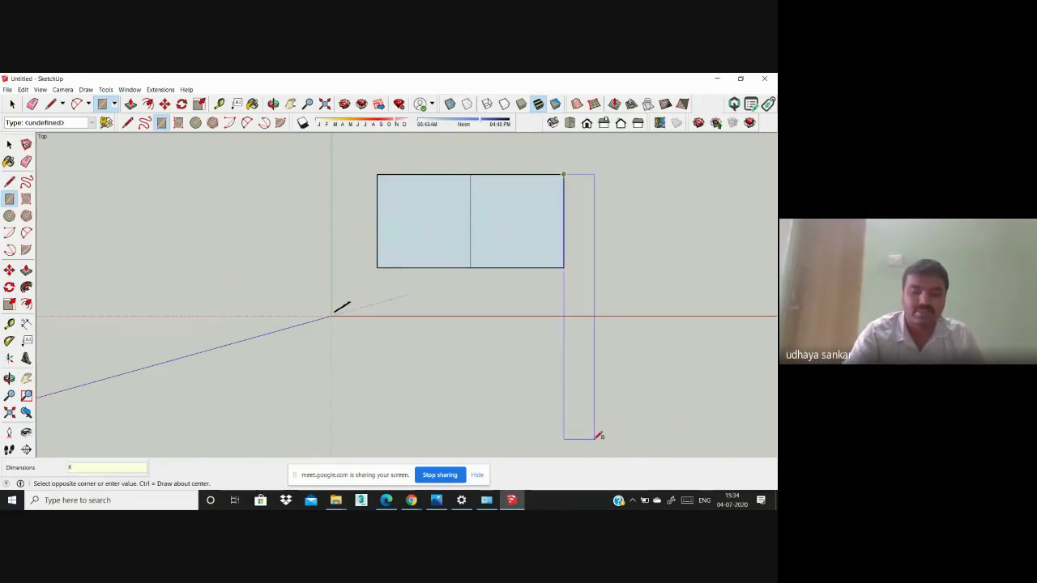
{"action": "type", "text": ",3"}
{"action": "key", "text": "Return"}
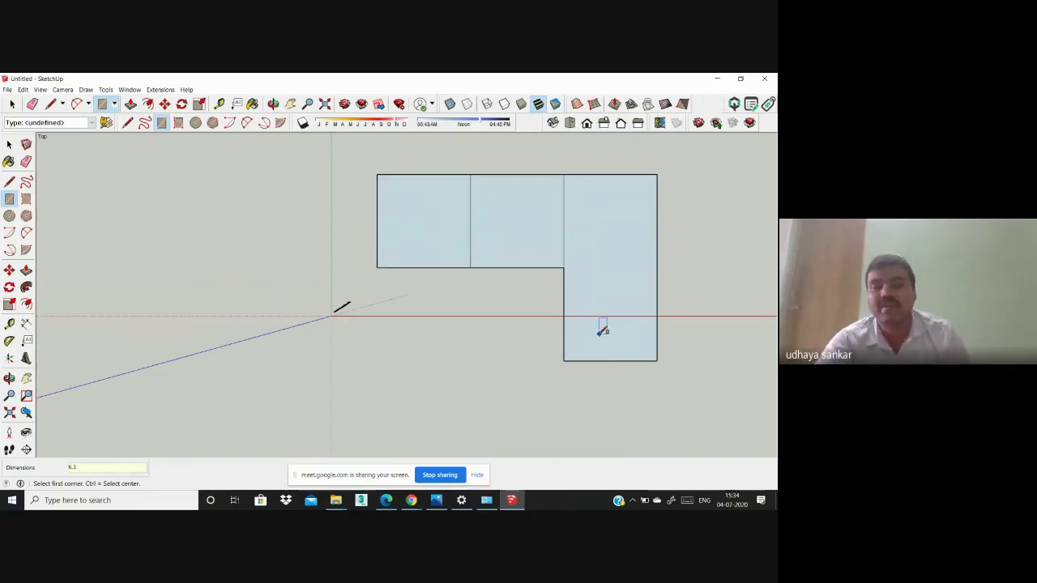
Step: Fill the gap below the two squares with a rectangle reaching the tall rectangle's lower left corner
{"action": "left_click", "coordinate": [377, 268]}
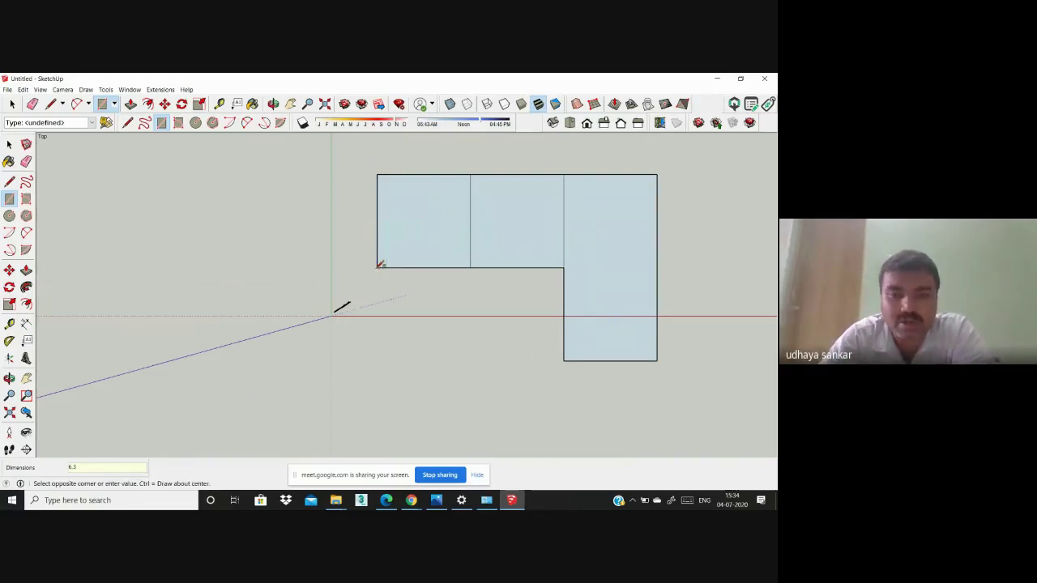
{"action": "left_click", "coordinate": [555, 365]}
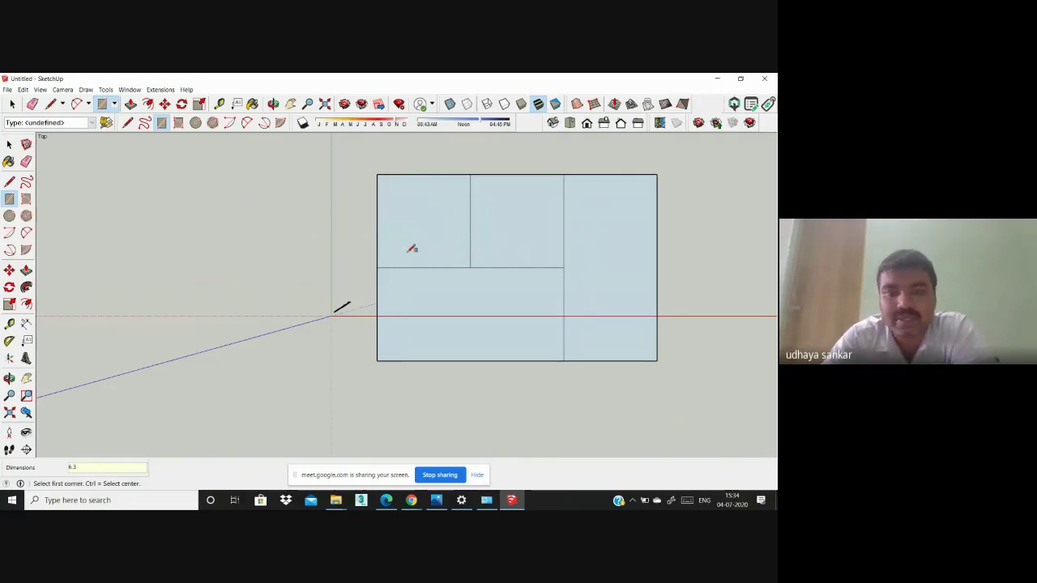
{"action": "scroll", "coordinate": [312, 241], "scroll_direction": "down", "scroll_amount": 5}
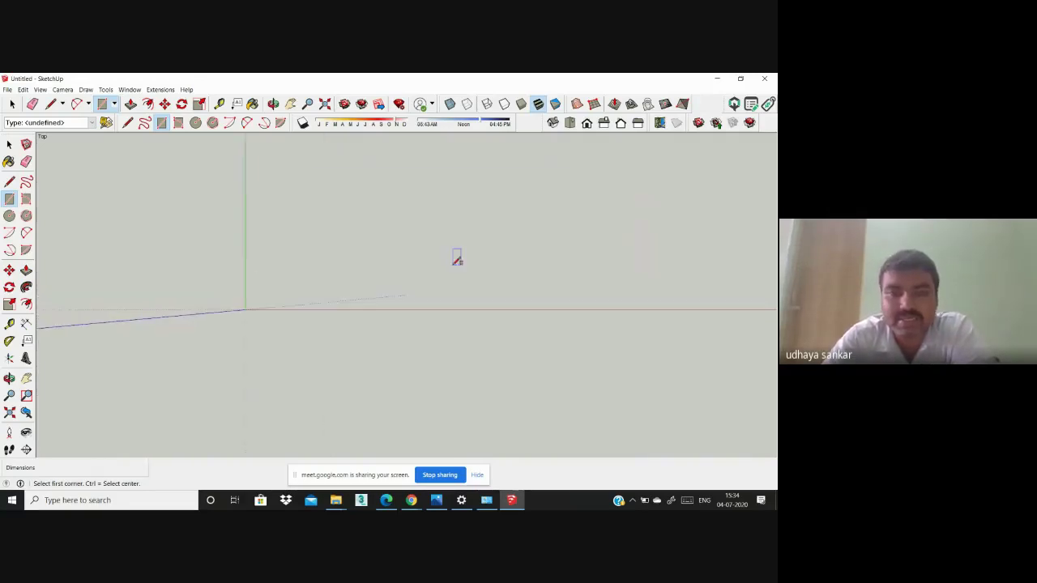
{"action": "scroll", "coordinate": [457, 258], "scroll_direction": "up", "scroll_amount": 5}
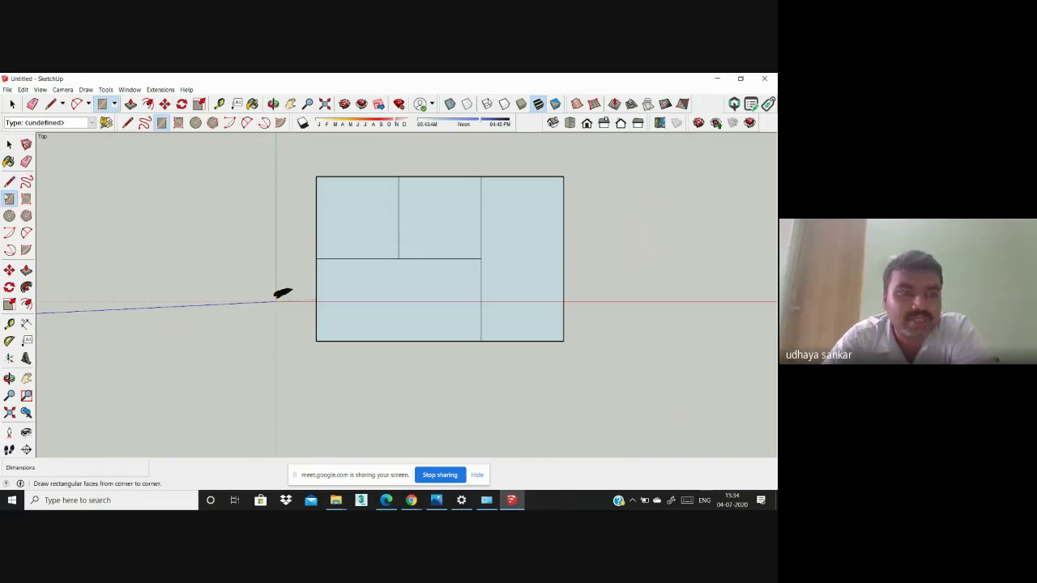
Step: Draw a separate 3 m by 3 m square with the Rectangle tool, to the right of the four-room layout
{"action": "left_click", "coordinate": [610, 177]}
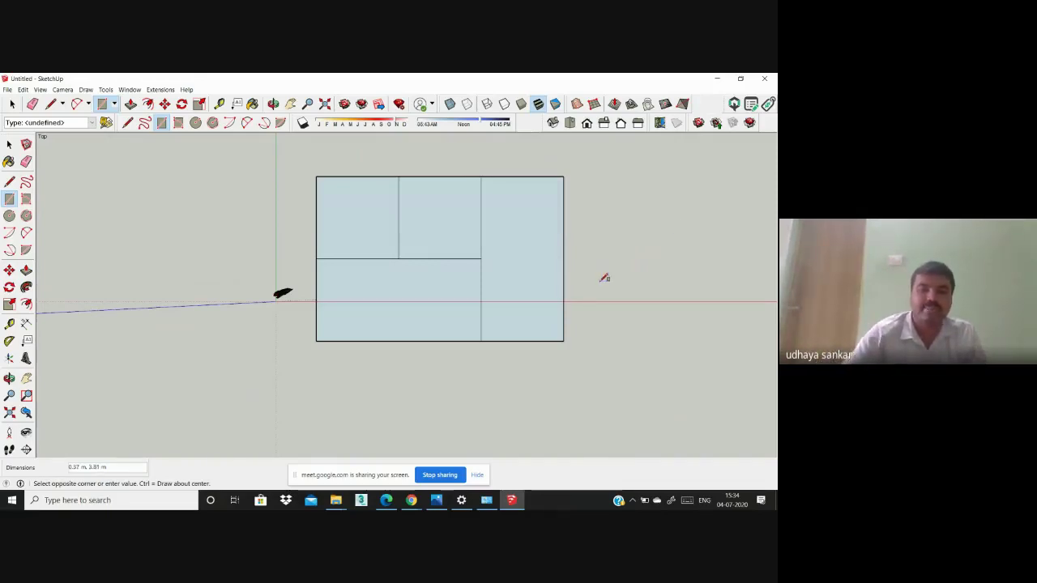
{"action": "type", "text": "3"}
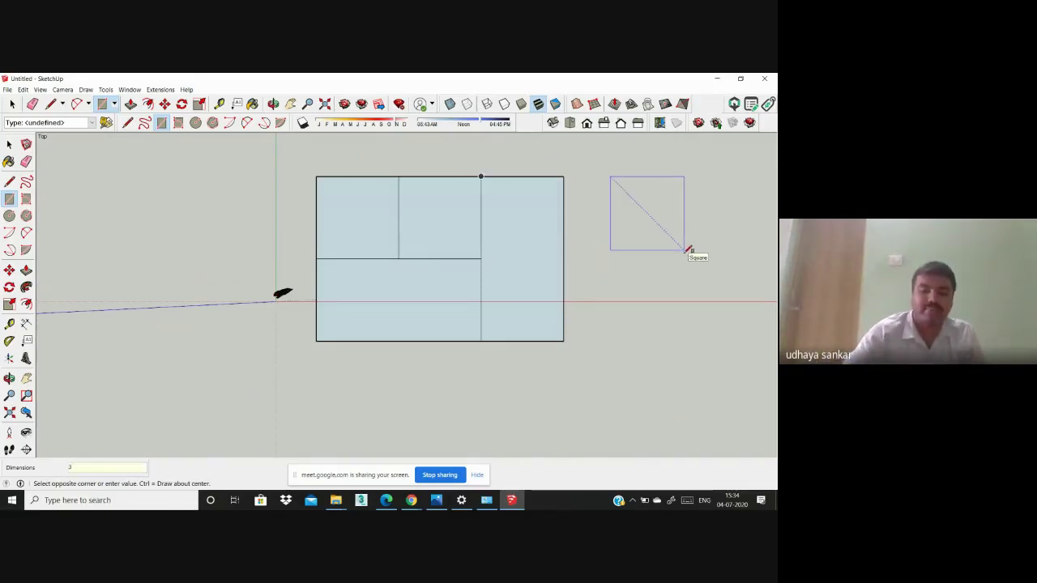
{"action": "type", "text": ","}
{"action": "type", "text": "3"}
{"action": "key", "text": "Return"}
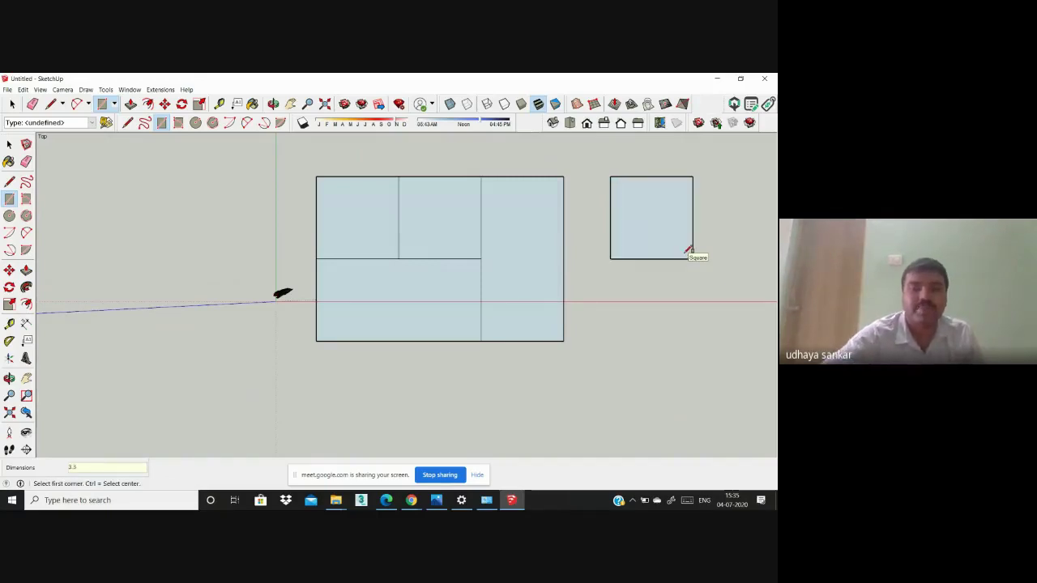
Step: Try to draw a rectangle with dimensions 3,6 from the separate square's upper right corner, then undo it
{"action": "left_click", "coordinate": [693, 176]}
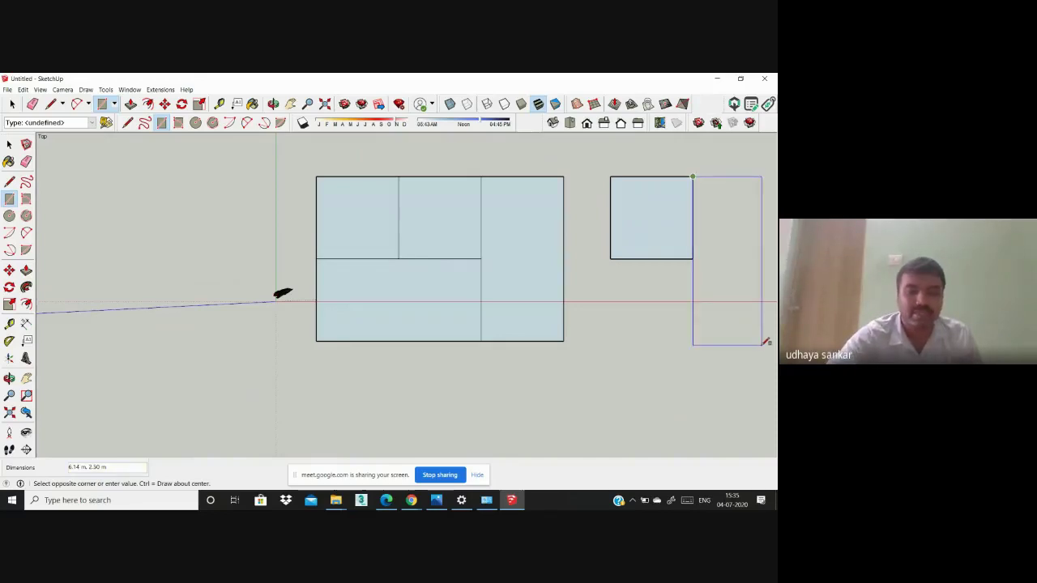
{"action": "scroll", "coordinate": [561, 227], "scroll_direction": "down", "scroll_amount": 3}
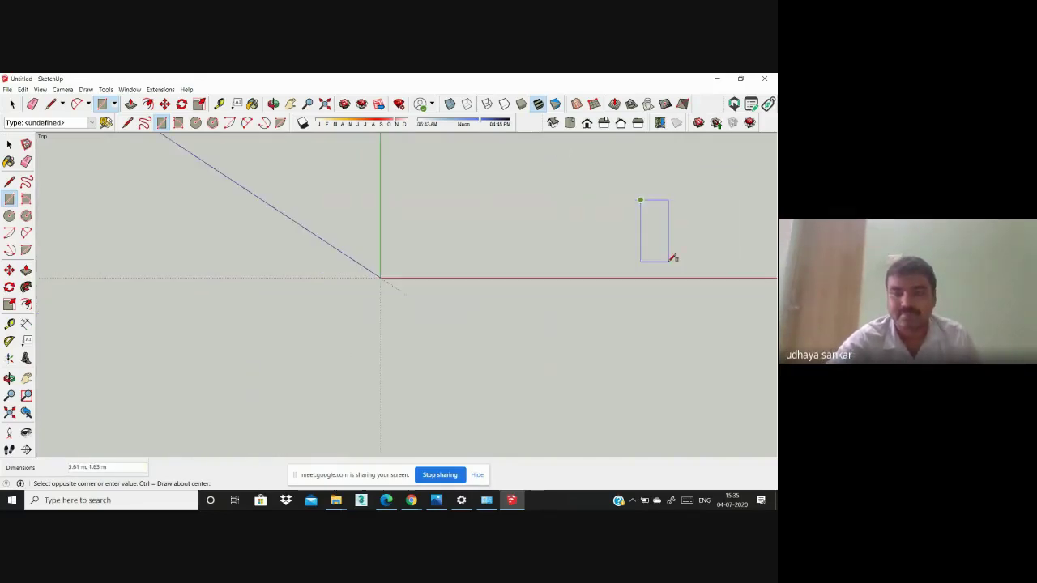
{"action": "scroll", "coordinate": [673, 257], "scroll_direction": "up", "scroll_amount": 3}
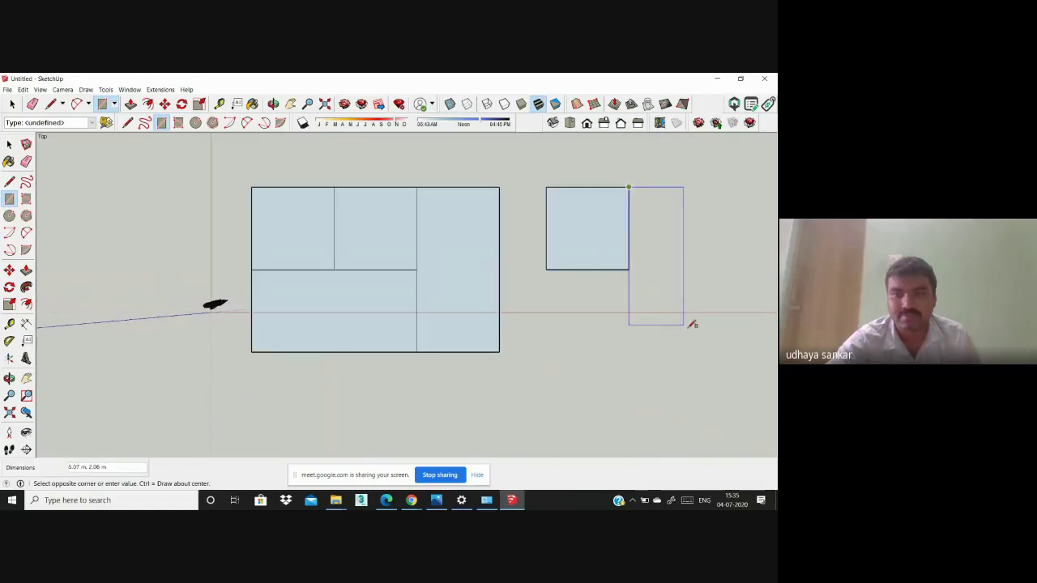
{"action": "type", "text": "3"}
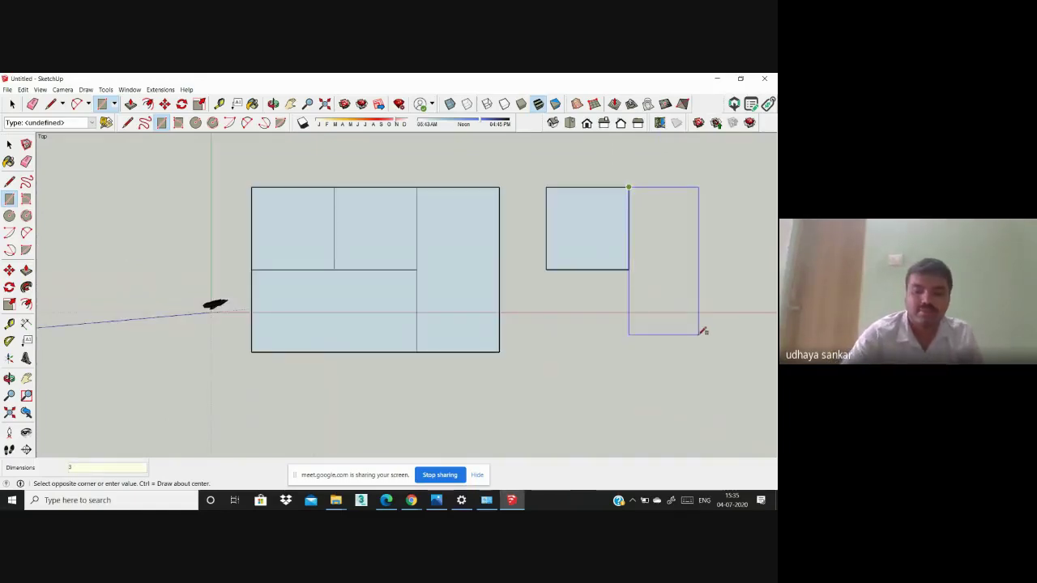
{"action": "type", "text": ",6"}
{"action": "key", "text": "Return"}
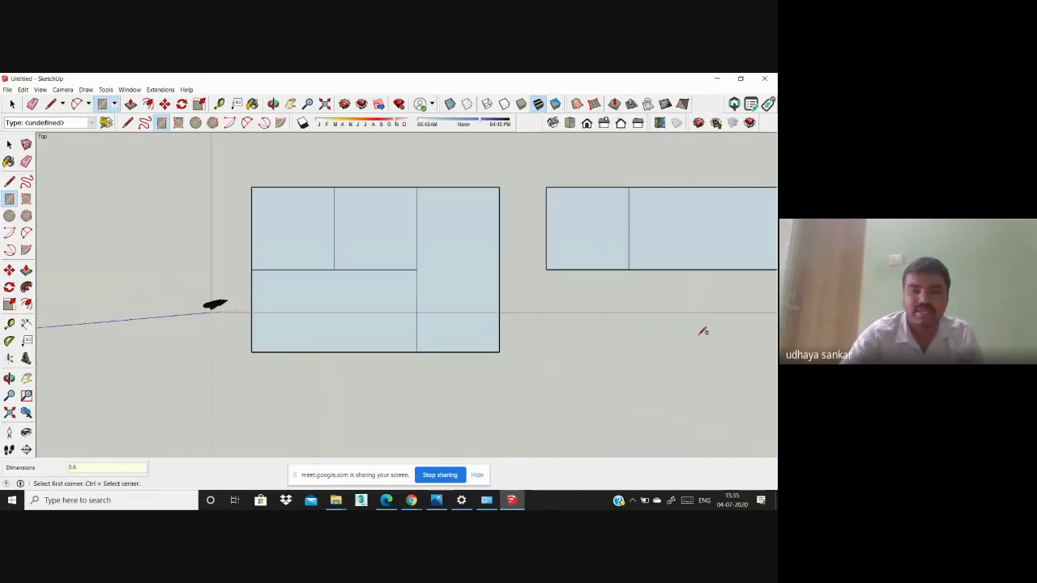
{"action": "key", "text": "ctrl+z"}
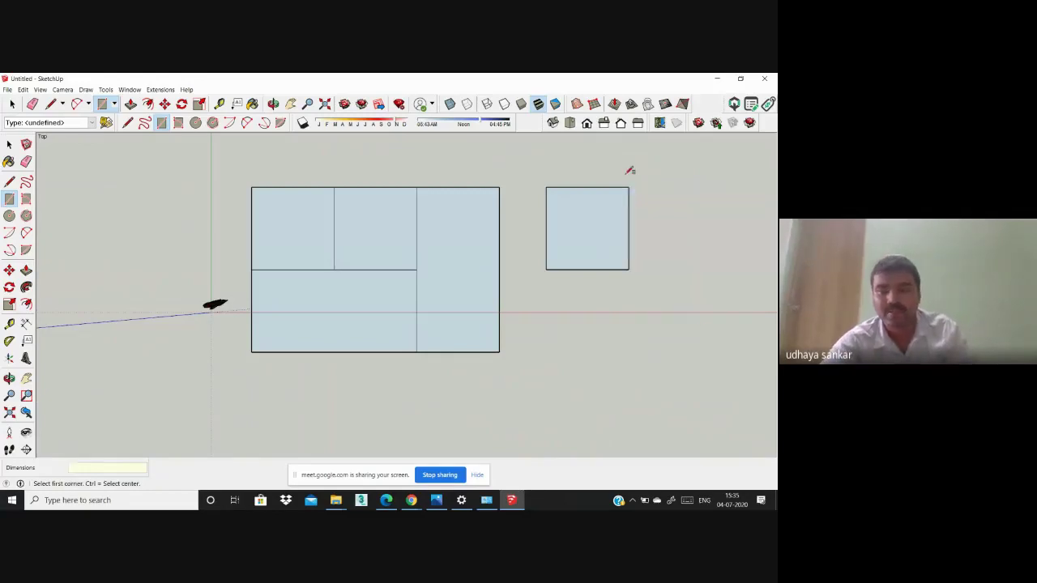
Step: Draw a rectangle 6 m tall and 3 m wide from the separate square's upper right corner
{"action": "left_click", "coordinate": [628, 188]}
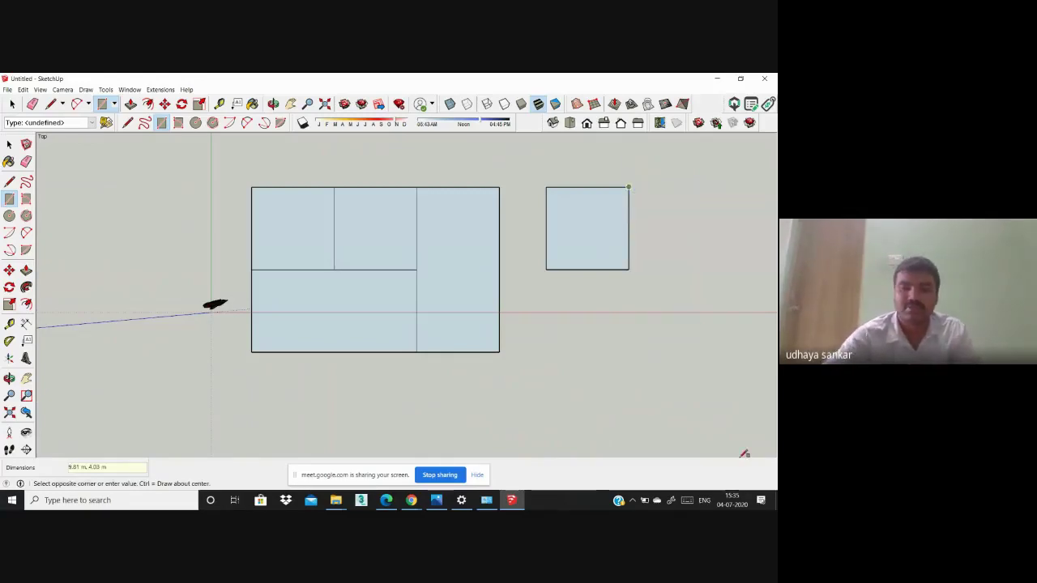
{"action": "type", "text": "6"}
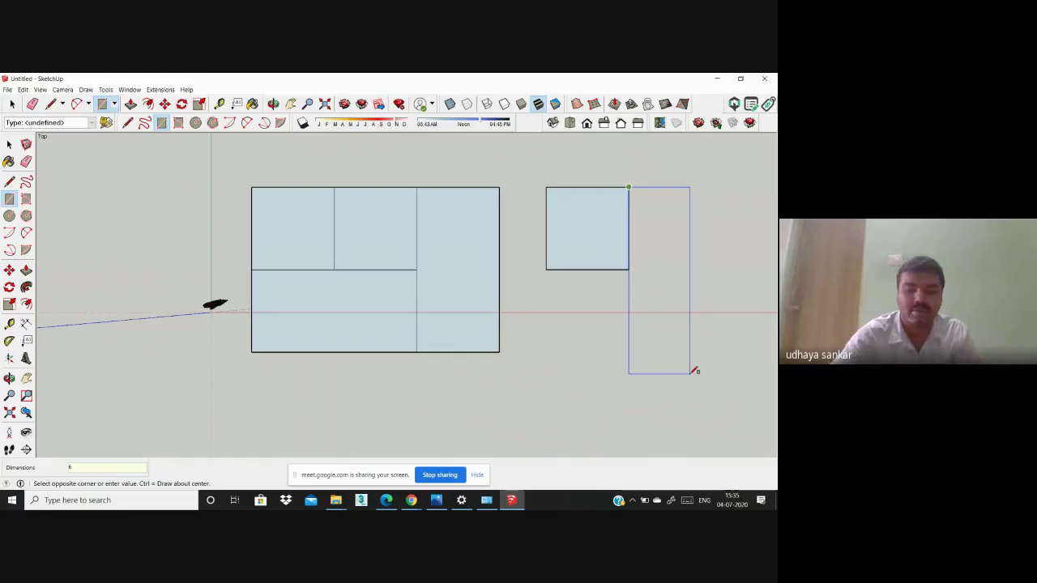
{"action": "type", "text": ",3"}
{"action": "key", "text": "Return"}
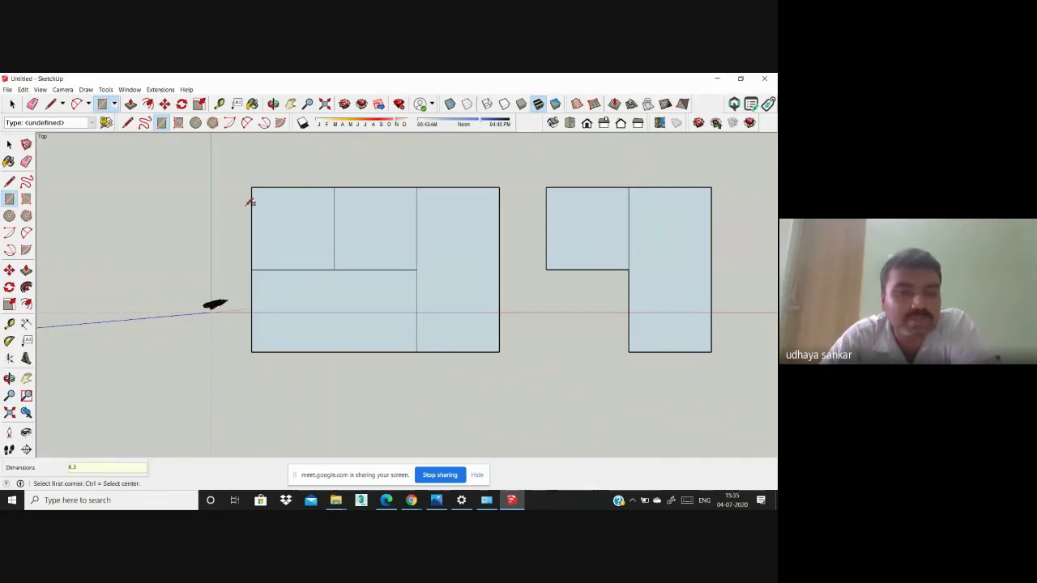
Step: Draw a standalone rectangle to the right of the L-shaped pair, entering only 3 as its dimension
{"action": "scroll", "coordinate": [280, 229], "scroll_direction": "down", "scroll_amount": 10}
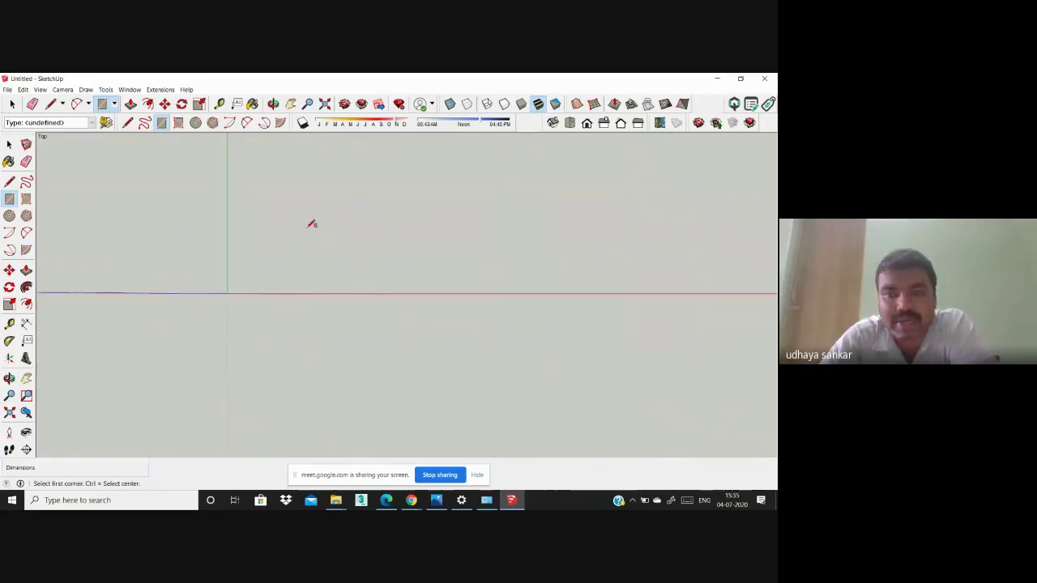
{"action": "scroll", "coordinate": [313, 222], "scroll_direction": "up", "scroll_amount": 4}
{"action": "scroll", "coordinate": [284, 214], "scroll_direction": "down", "scroll_amount": 1}
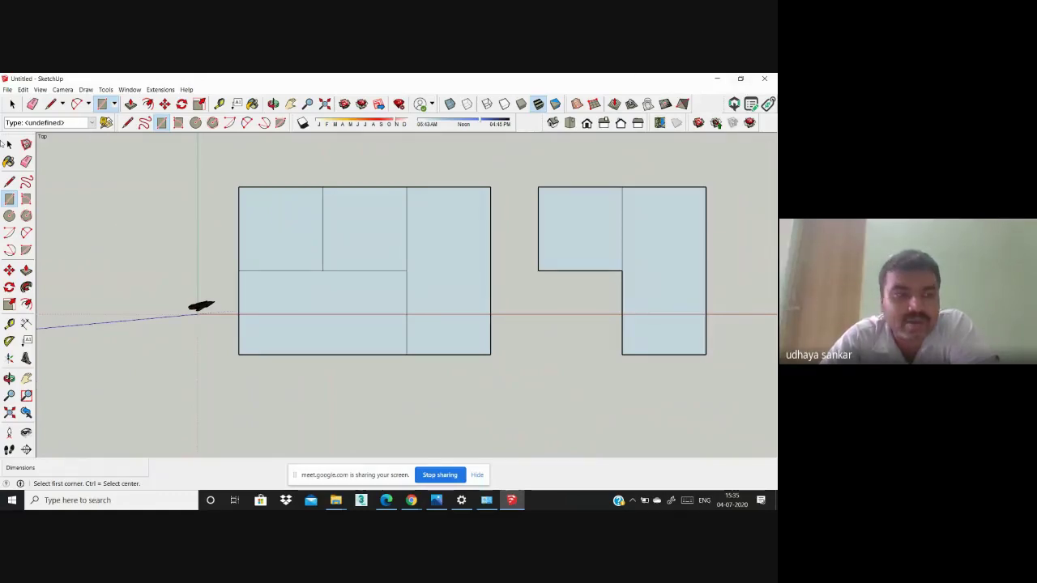
{"action": "scroll", "coordinate": [271, 243], "scroll_direction": "down", "scroll_amount": 3}
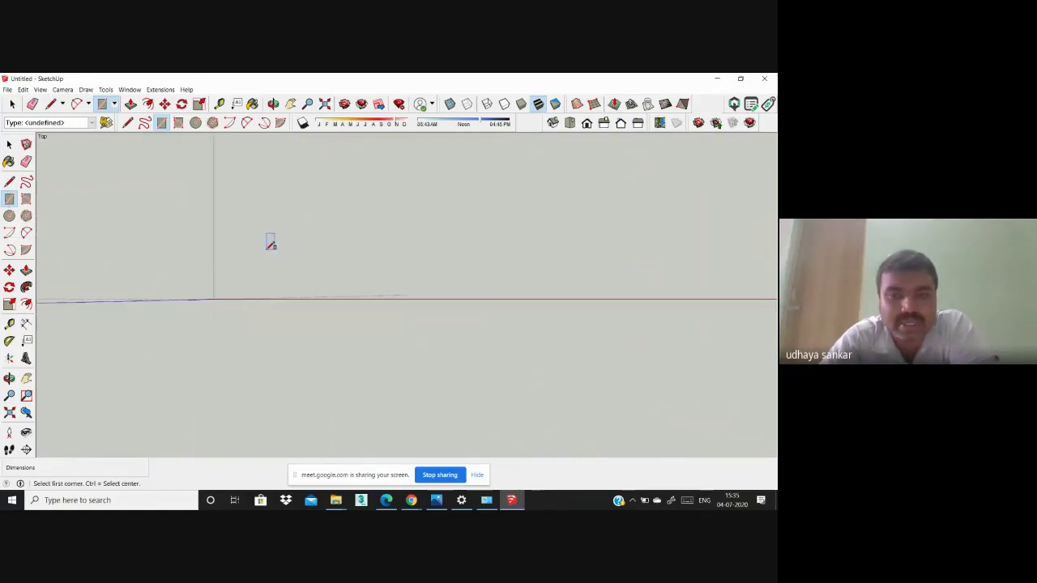
{"action": "scroll", "coordinate": [270, 244], "scroll_direction": "up", "scroll_amount": 3}
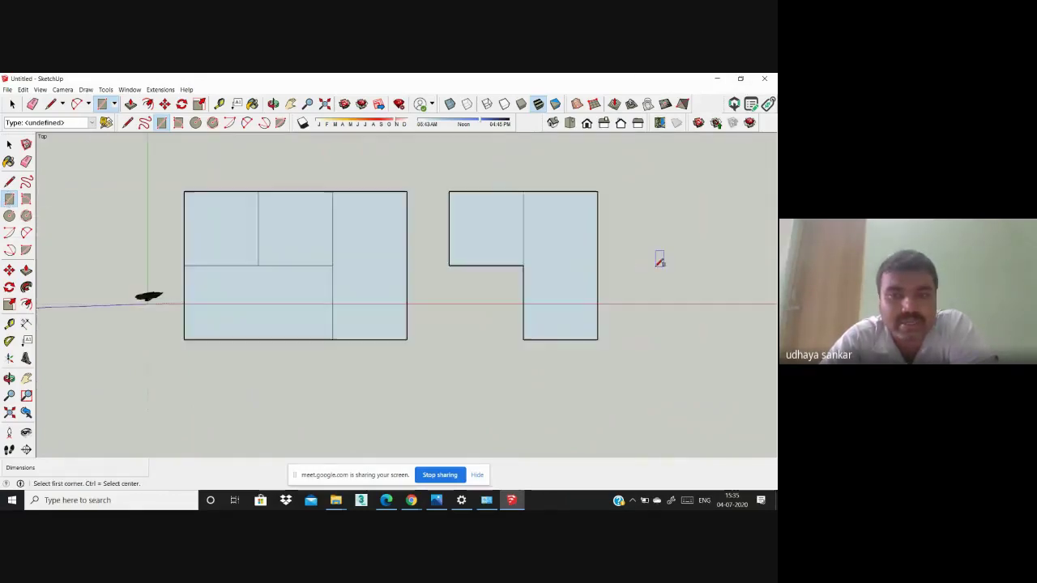
{"action": "left_click", "coordinate": [646, 191]}
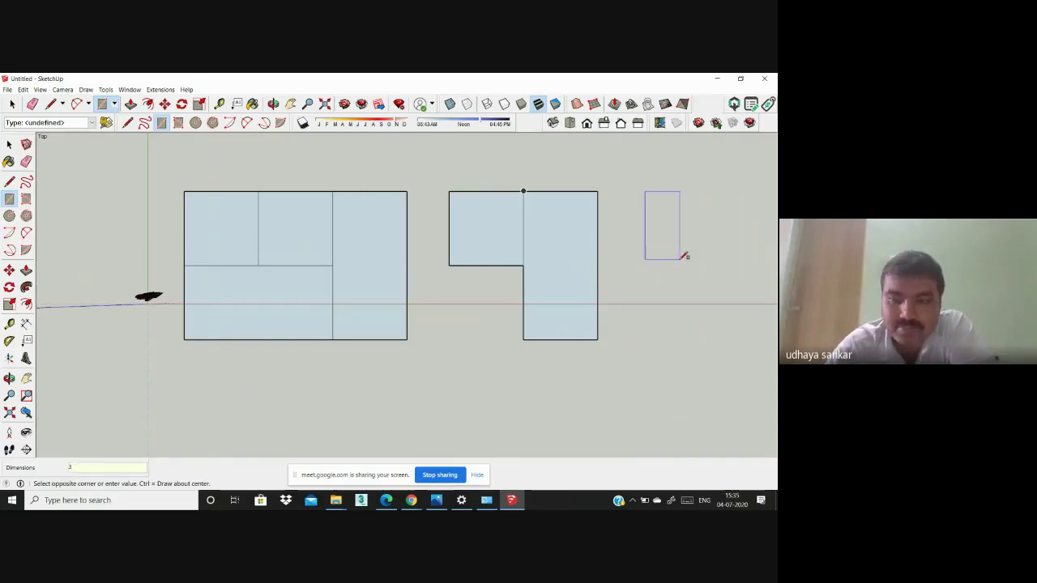
{"action": "key", "text": "Return"}
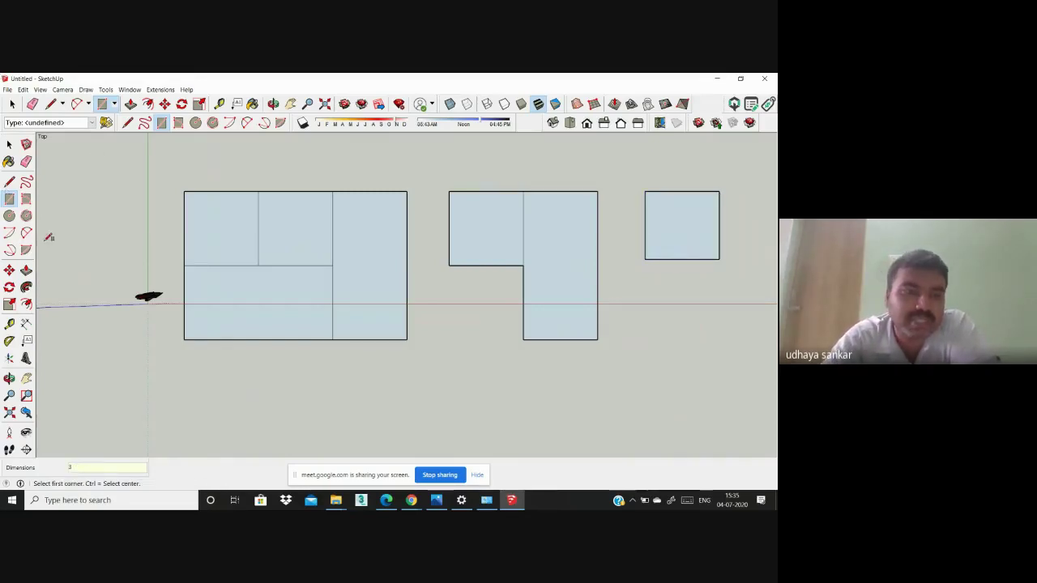
Step: Draw a closed square from four 3 m edges with the Line tool, to the right of the standalone rectangle
{"action": "scroll", "coordinate": [508, 303], "scroll_direction": "down", "scroll_amount": 2}
{"action": "scroll", "coordinate": [503, 211], "scroll_direction": "up", "scroll_amount": 2}
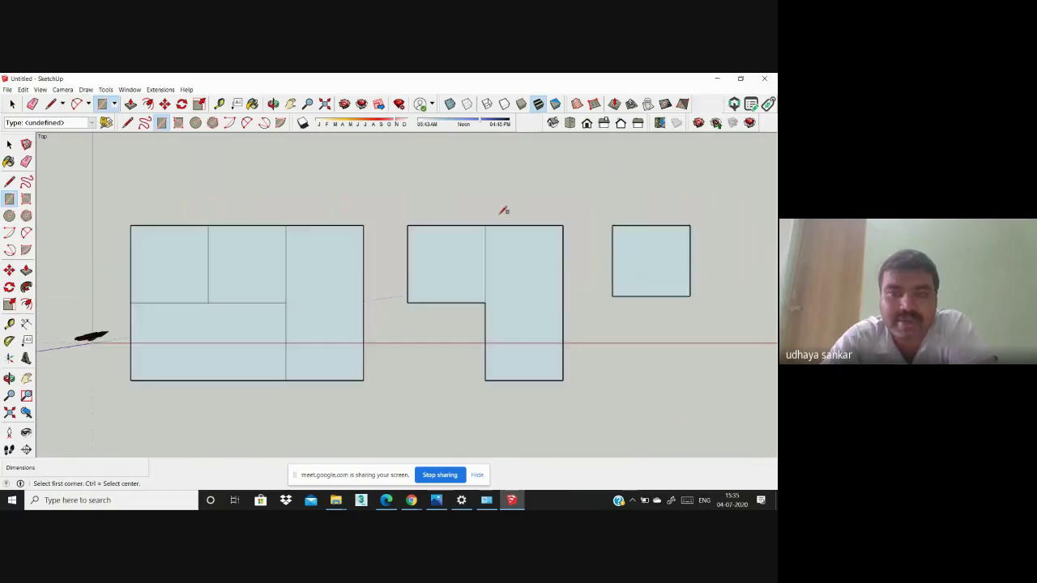
{"action": "scroll", "coordinate": [46, 183], "scroll_direction": "down", "scroll_amount": 1}
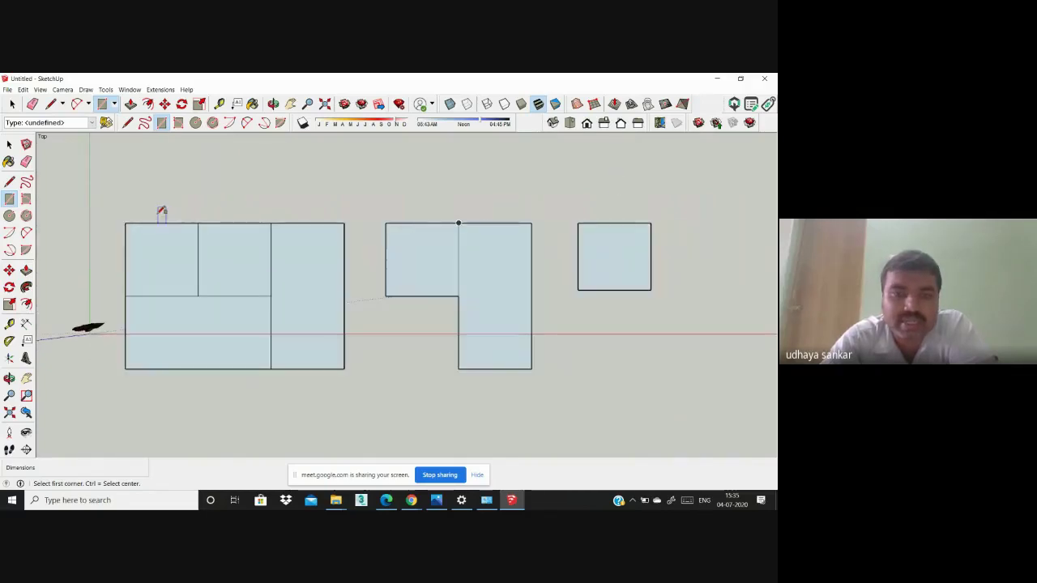
{"action": "scroll", "coordinate": [163, 214], "scroll_direction": "down", "scroll_amount": 1}
{"action": "scroll", "coordinate": [164, 212], "scroll_direction": "up", "scroll_amount": 1}
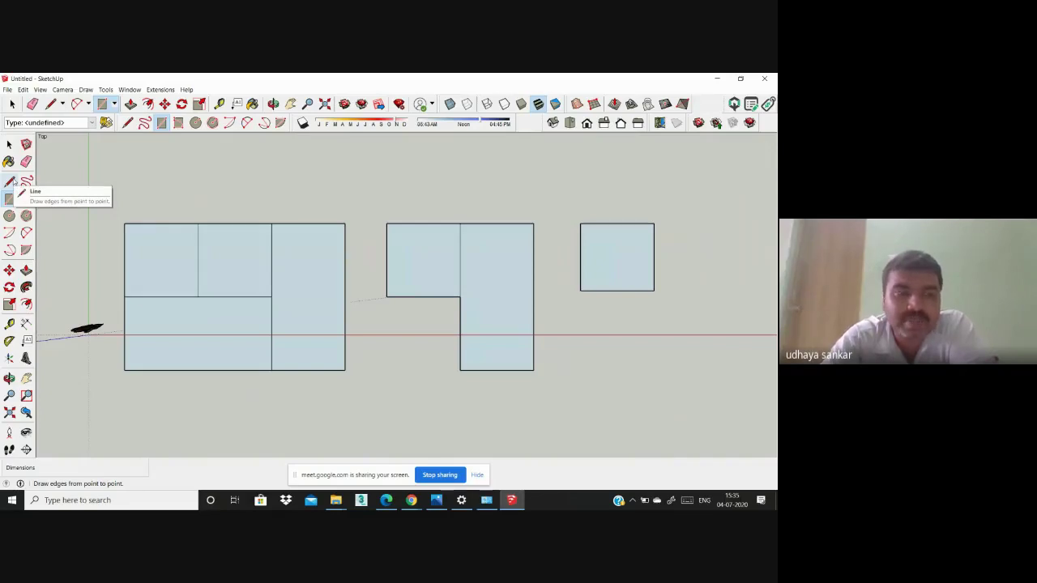
{"action": "left_click", "coordinate": [10, 182]}
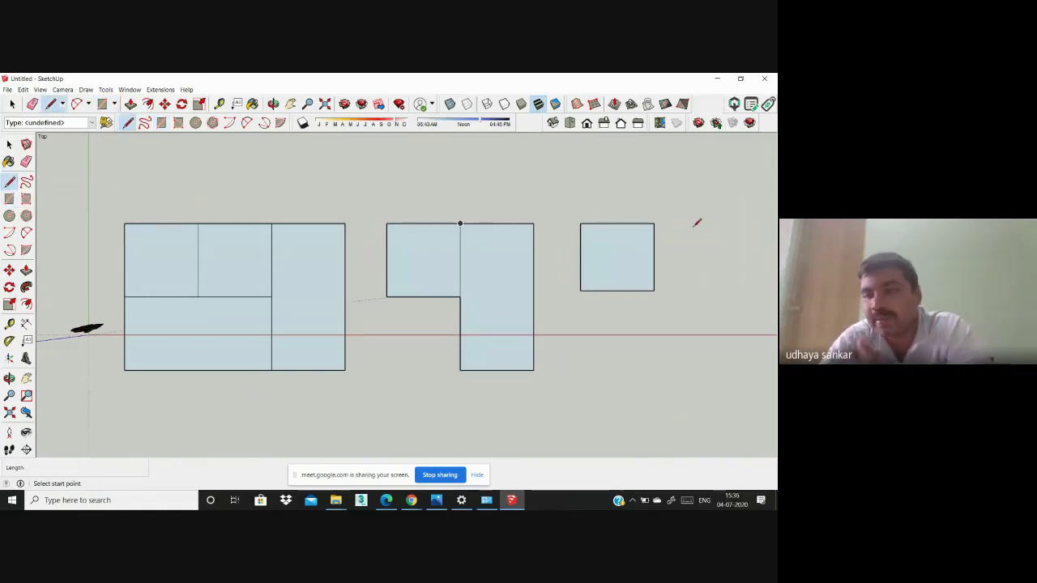
{"action": "left_click", "coordinate": [690, 222]}
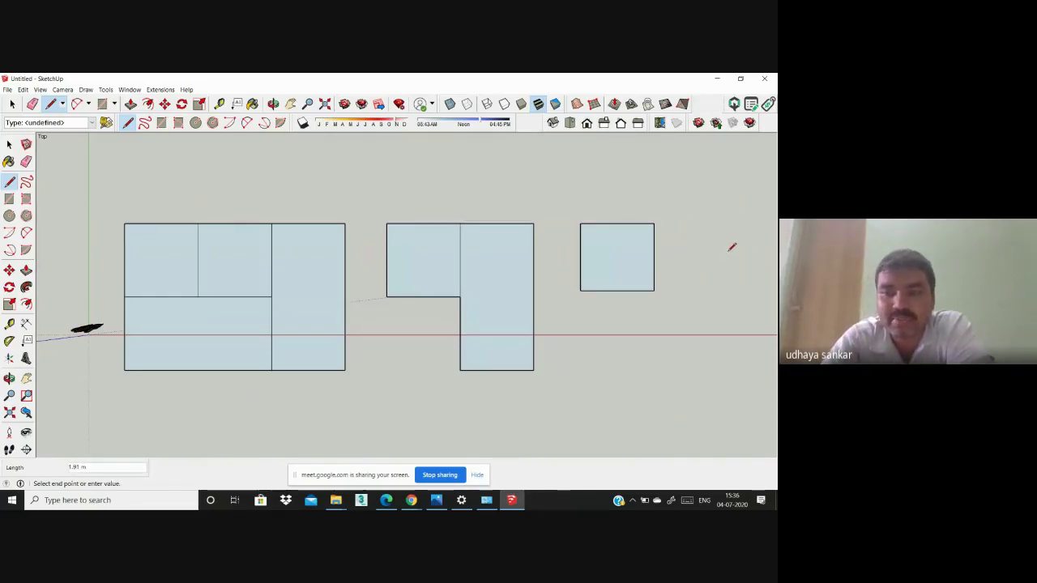
{"action": "type", "text": "3"}
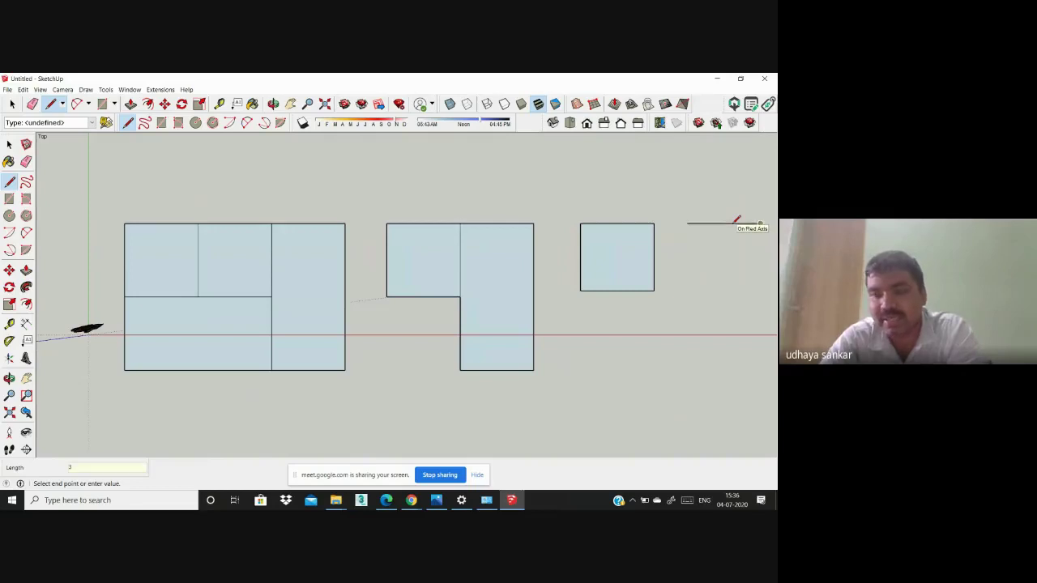
{"action": "key", "text": "Return"}
{"action": "type", "text": "3"}
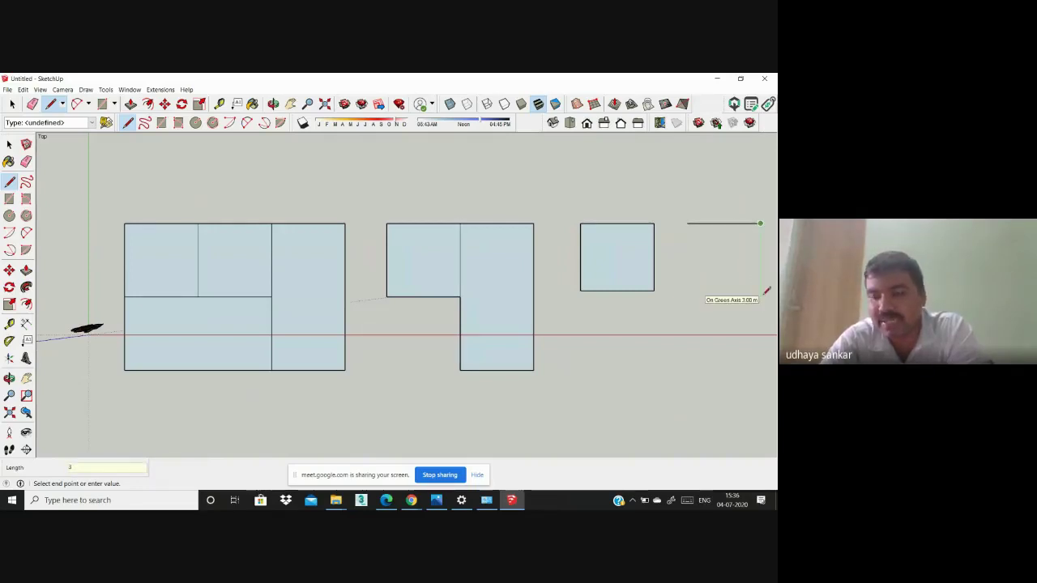
{"action": "key", "text": "Return"}
{"action": "type", "text": "3"}
{"action": "key", "text": "Return"}
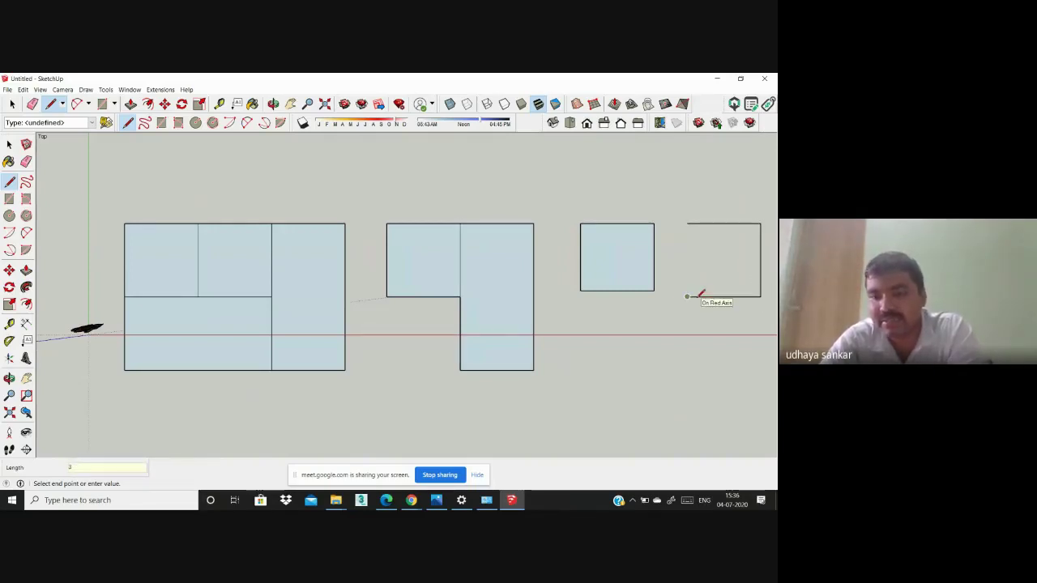
{"action": "type", "text": "3"}
{"action": "key", "text": "Return"}
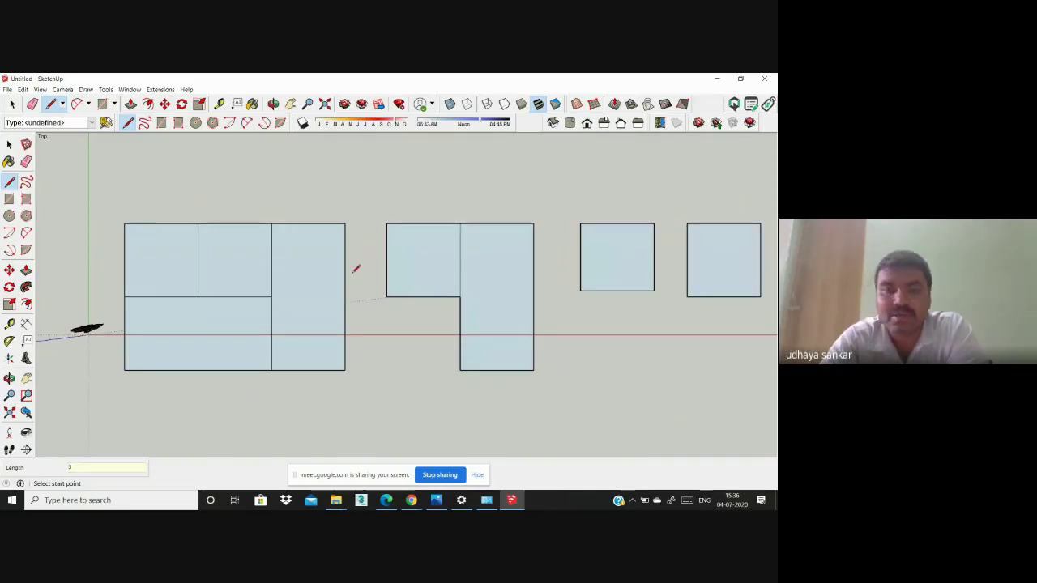
Step: Add a second square directly above the line-drawn square using three 3 m edges, starting from its upper left corner
{"action": "scroll", "coordinate": [679, 265], "scroll_direction": "down", "scroll_amount": 5}
{"action": "scroll", "coordinate": [363, 244], "scroll_direction": "up", "scroll_amount": 6}
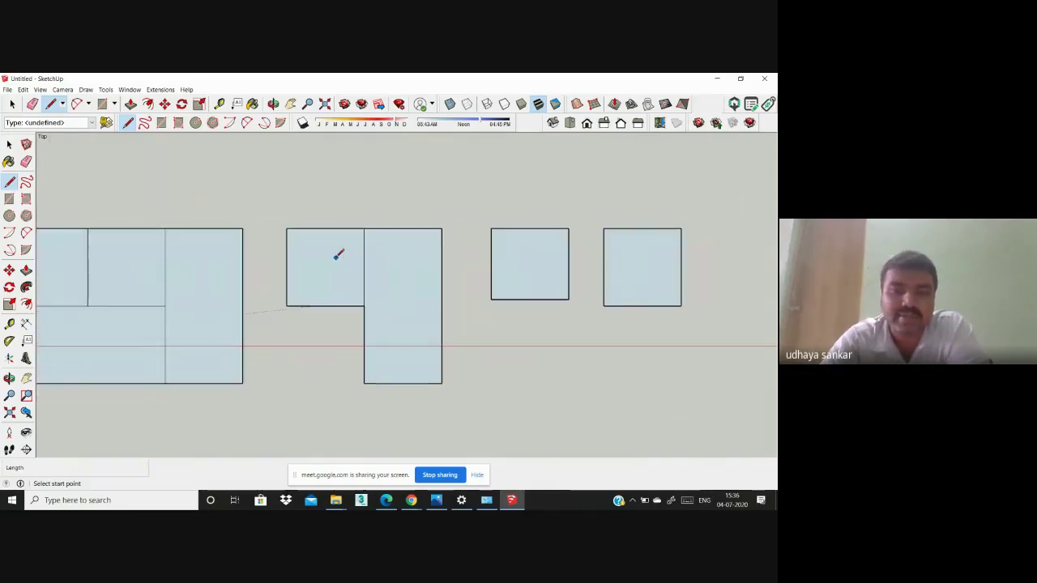
{"action": "scroll", "coordinate": [338, 250], "scroll_direction": "down", "scroll_amount": 5}
{"action": "scroll", "coordinate": [328, 252], "scroll_direction": "up", "scroll_amount": 5}
{"action": "scroll", "coordinate": [327, 252], "scroll_direction": "down", "scroll_amount": 5}
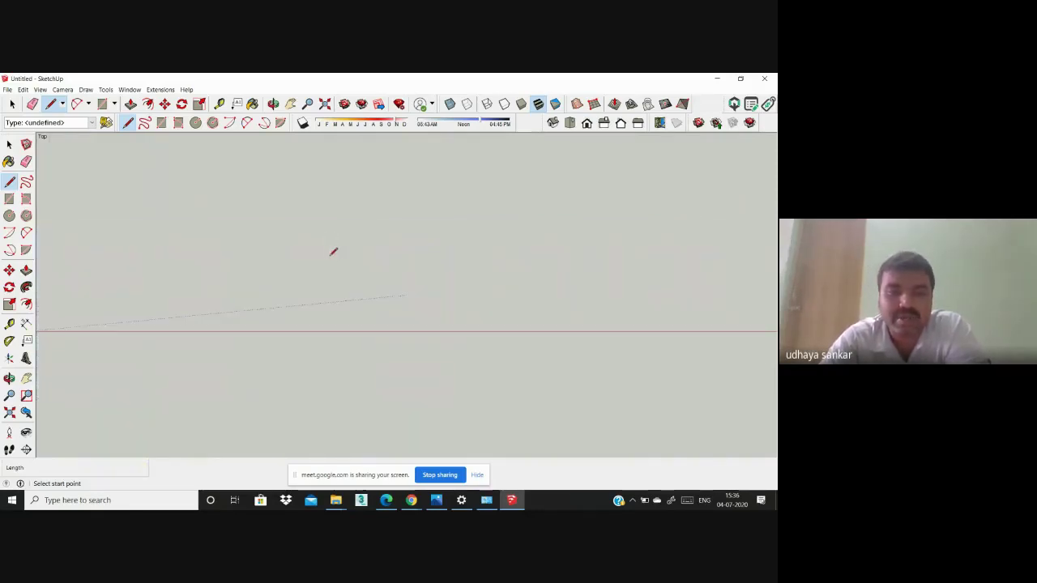
{"action": "scroll", "coordinate": [333, 250], "scroll_direction": "up", "scroll_amount": 4}
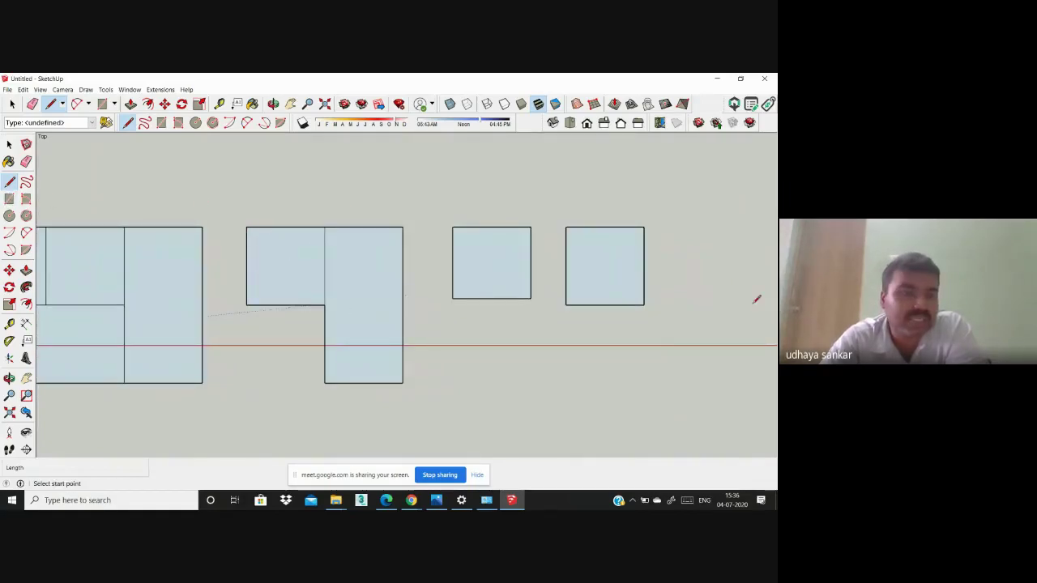
{"action": "left_click", "coordinate": [567, 227]}
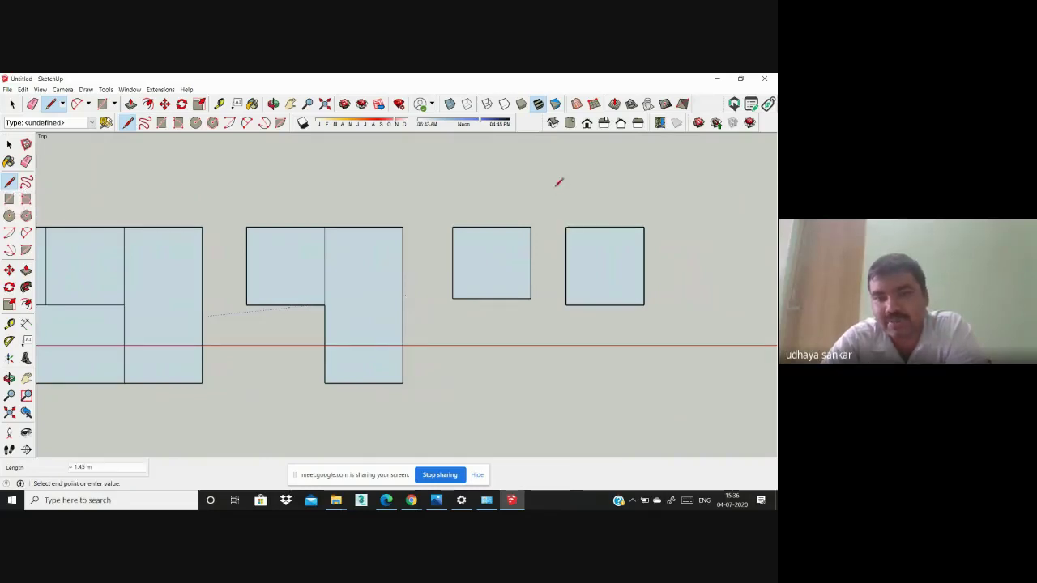
{"action": "type", "text": "3"}
{"action": "key", "text": "Return"}
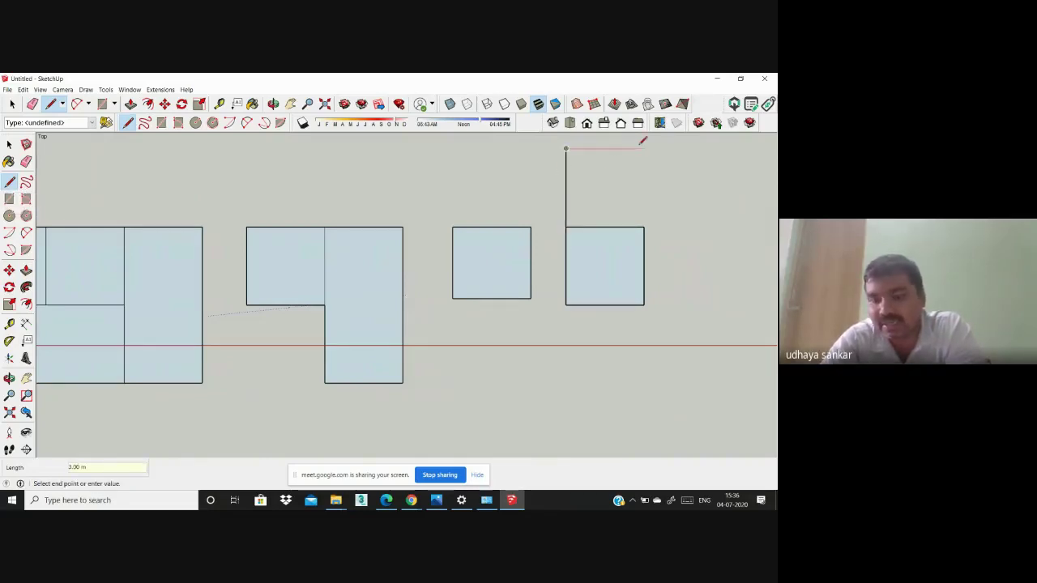
{"action": "type", "text": "3"}
{"action": "key", "text": "Return"}
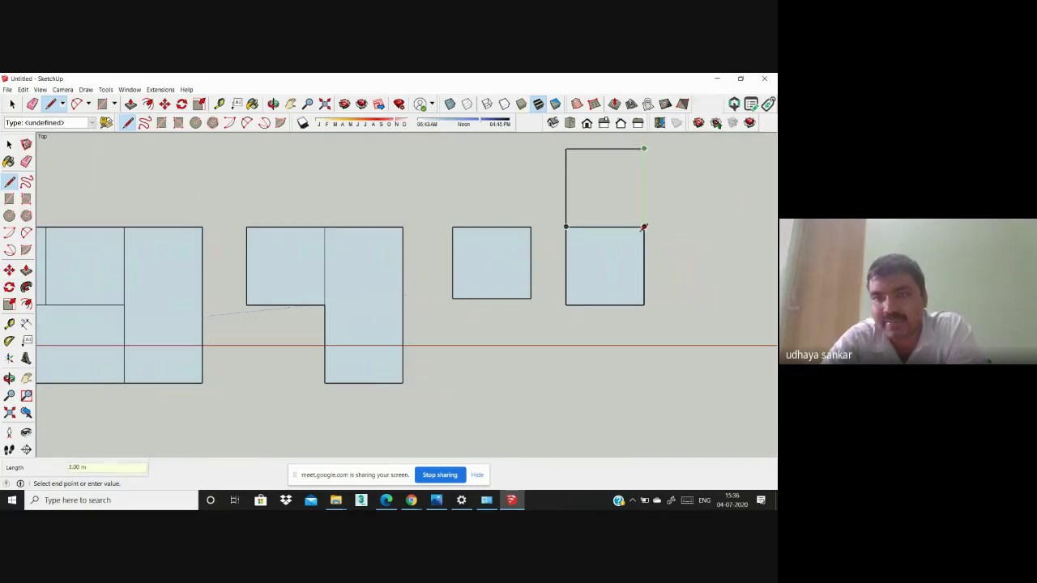
{"action": "type", "text": "3"}
{"action": "key", "text": "Return"}
{"action": "scroll", "coordinate": [506, 252], "scroll_direction": "down", "scroll_amount": 10}
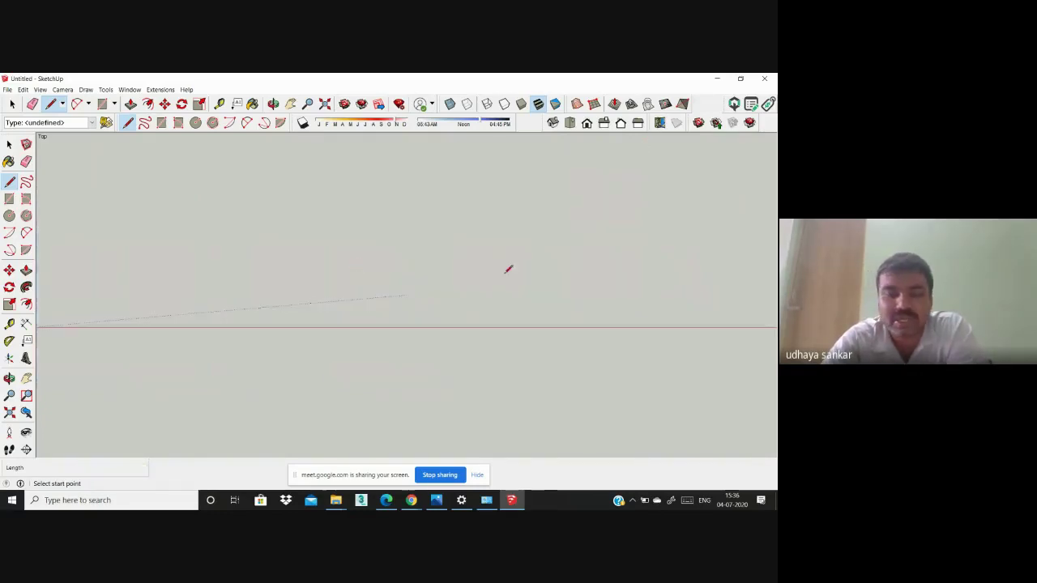
{"action": "scroll", "coordinate": [498, 247], "scroll_direction": "up", "scroll_amount": 10}
{"action": "scroll", "coordinate": [493, 249], "scroll_direction": "down", "scroll_amount": 10}
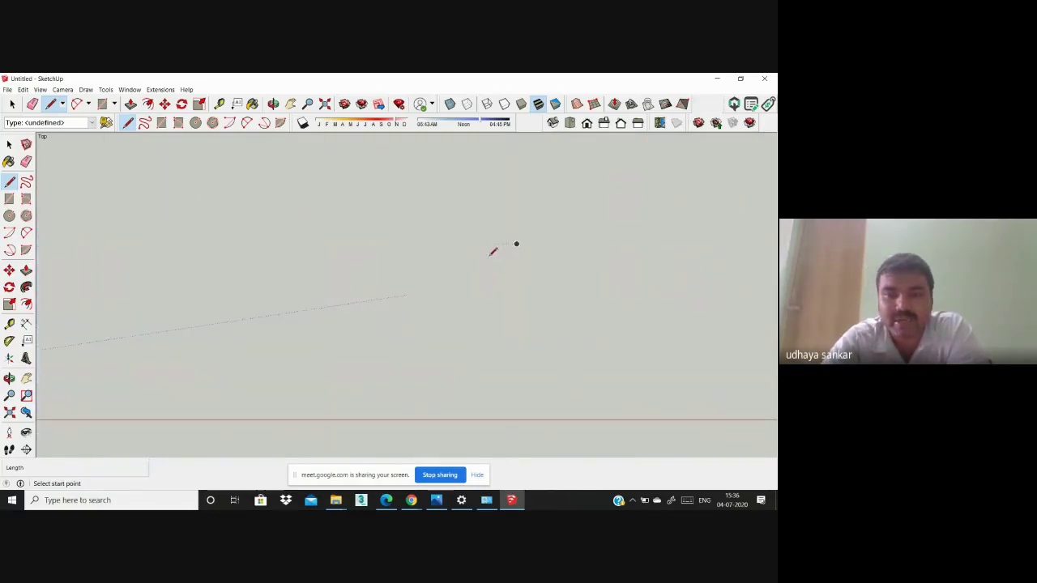
Step: Draw a 6 m square with the Line tool from the upper right corner of the two stacked squares, closing it at their lower right corner
{"action": "scroll", "coordinate": [507, 243], "scroll_direction": "up", "scroll_amount": 9}
{"action": "left_click", "coordinate": [585, 170]}
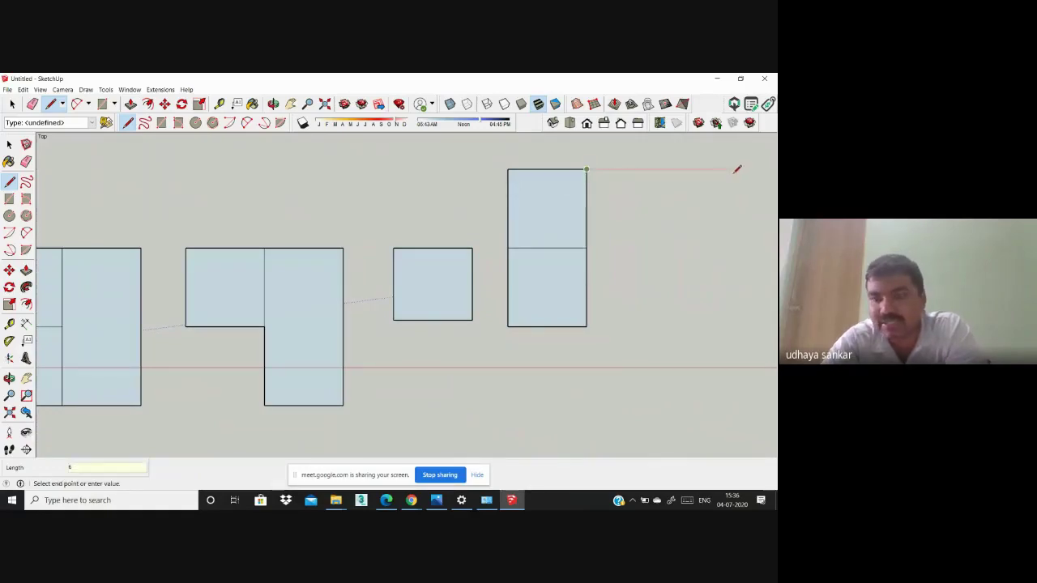
{"action": "left_click", "coordinate": [744, 170]}
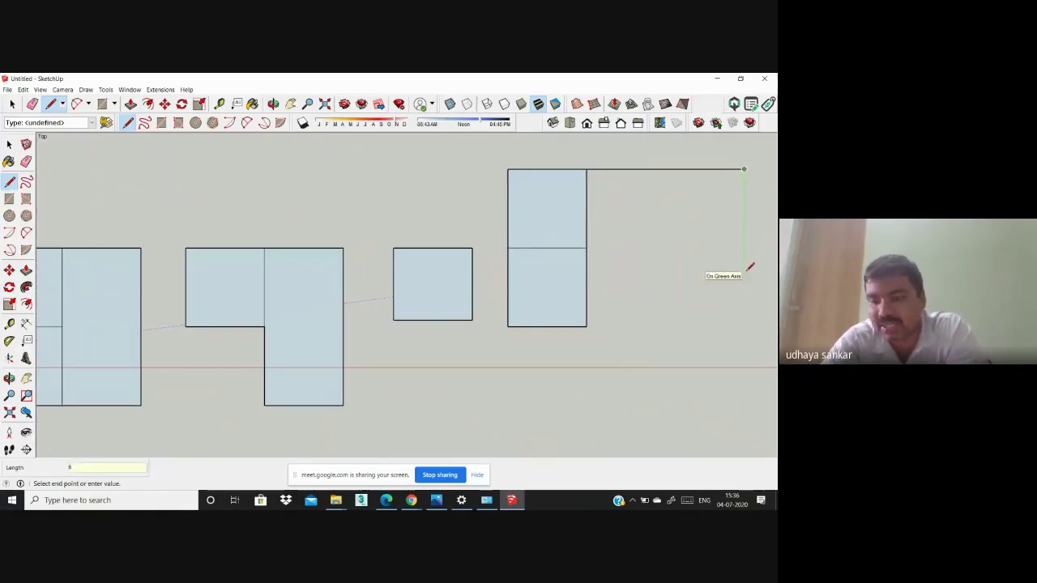
{"action": "left_click", "coordinate": [744, 327]}
{"action": "left_click", "coordinate": [588, 327]}
Step: Examine all the finished room layouts side by side from a slightly tilted view, ending back in the Top view
{"action": "scroll", "coordinate": [405, 288], "scroll_direction": "down", "scroll_amount": 5}
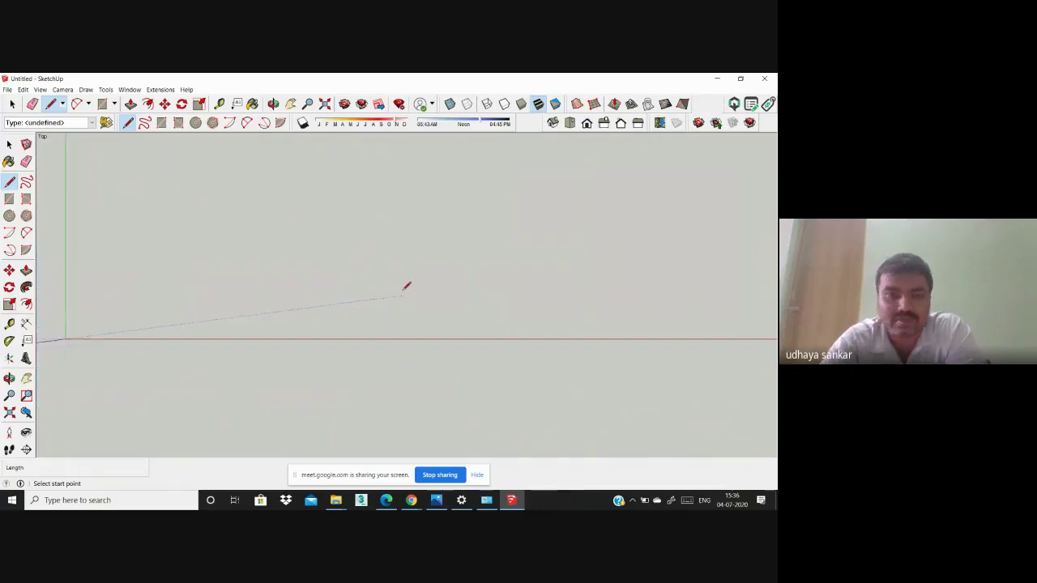
{"action": "middle_click_drag", "start_coordinate": [401, 315], "coordinate": [367, 309]}
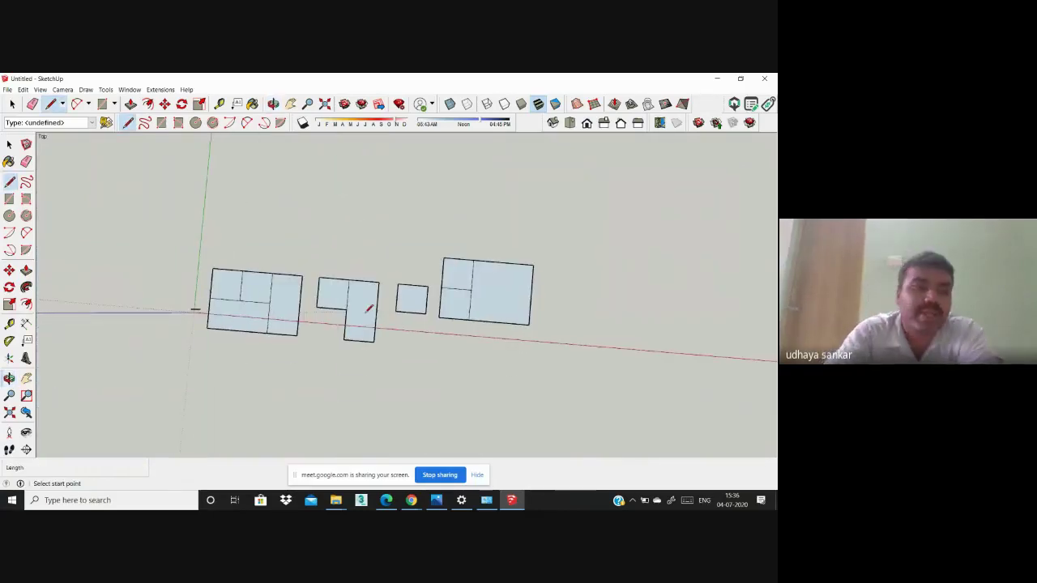
{"action": "scroll", "coordinate": [368, 308], "scroll_direction": "up", "scroll_amount": 2}
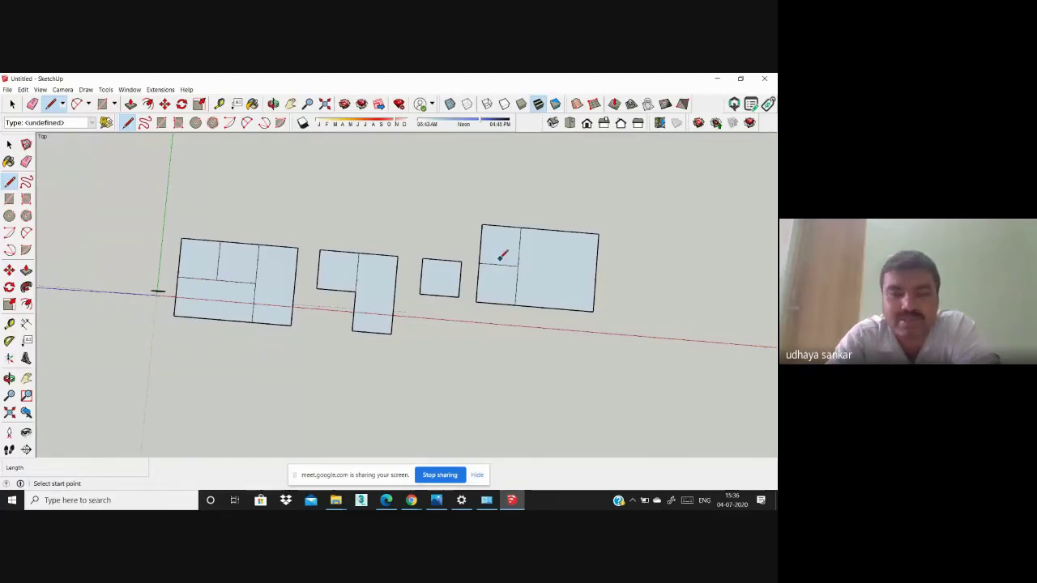
{"action": "scroll", "coordinate": [503, 252], "scroll_direction": "up", "scroll_amount": 2}
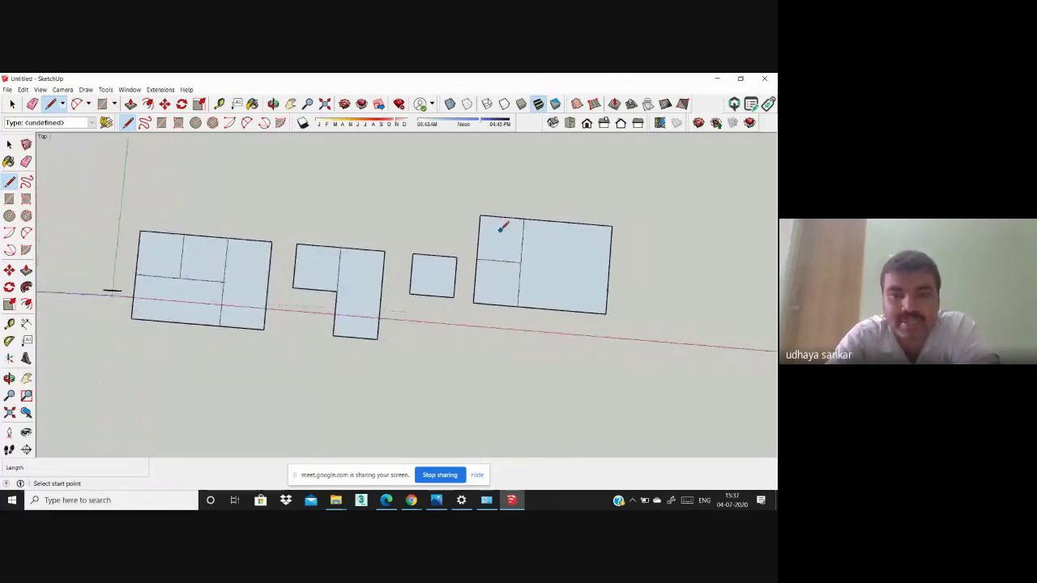
{"action": "scroll", "coordinate": [503, 227], "scroll_direction": "down", "scroll_amount": 2}
{"action": "scroll", "coordinate": [467, 234], "scroll_direction": "up", "scroll_amount": 2}
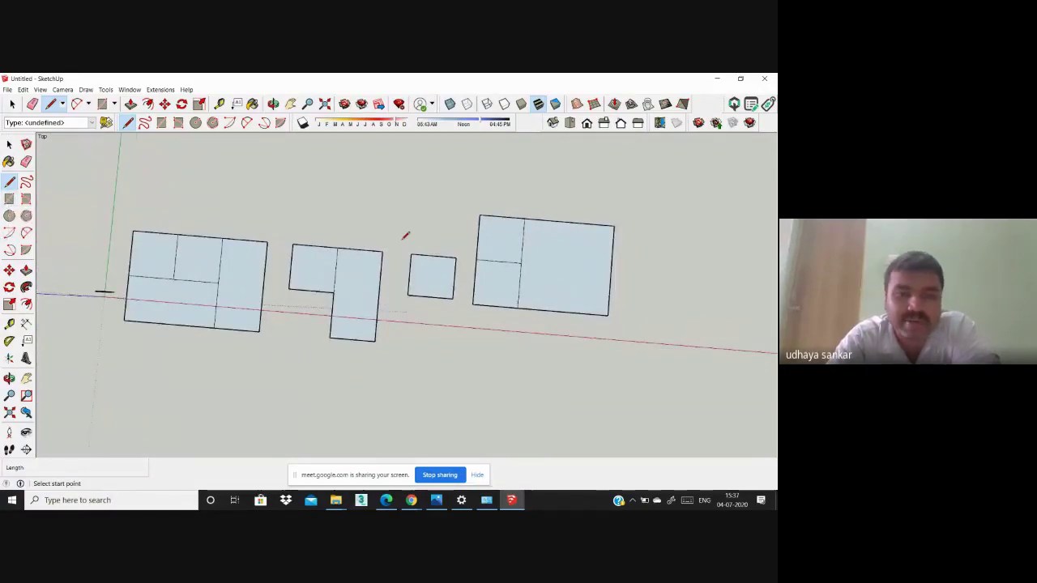
{"action": "scroll", "coordinate": [405, 235], "scroll_direction": "down", "scroll_amount": 2}
{"action": "scroll", "coordinate": [310, 254], "scroll_direction": "up", "scroll_amount": 3}
{"action": "scroll", "coordinate": [510, 315], "scroll_direction": "down", "scroll_amount": 2}
{"action": "scroll", "coordinate": [487, 326], "scroll_direction": "up", "scroll_amount": 1}
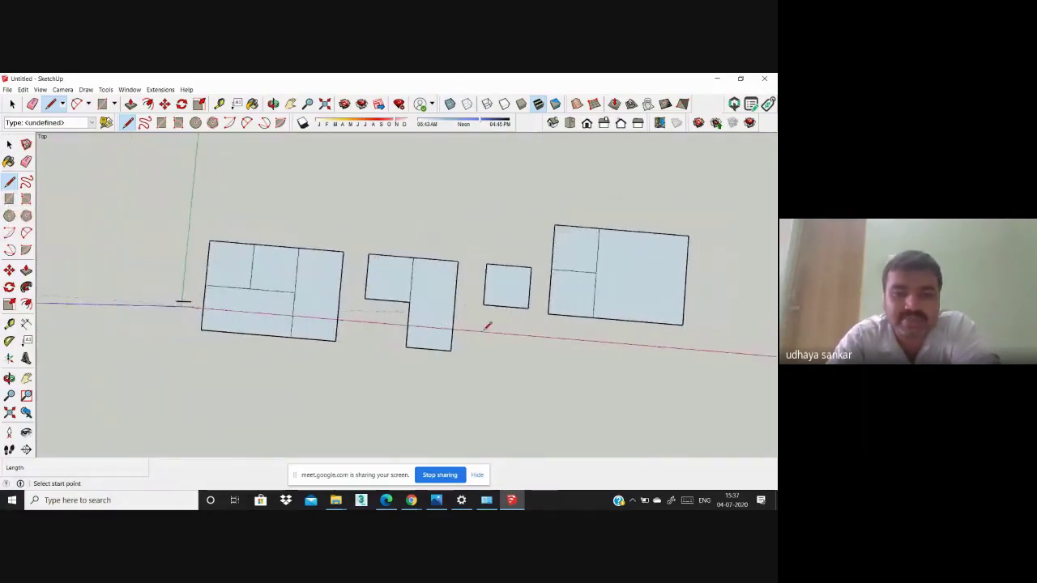
{"action": "scroll", "coordinate": [487, 326], "scroll_direction": "up", "scroll_amount": 1}
{"action": "scroll", "coordinate": [287, 268], "scroll_direction": "down", "scroll_amount": 1}
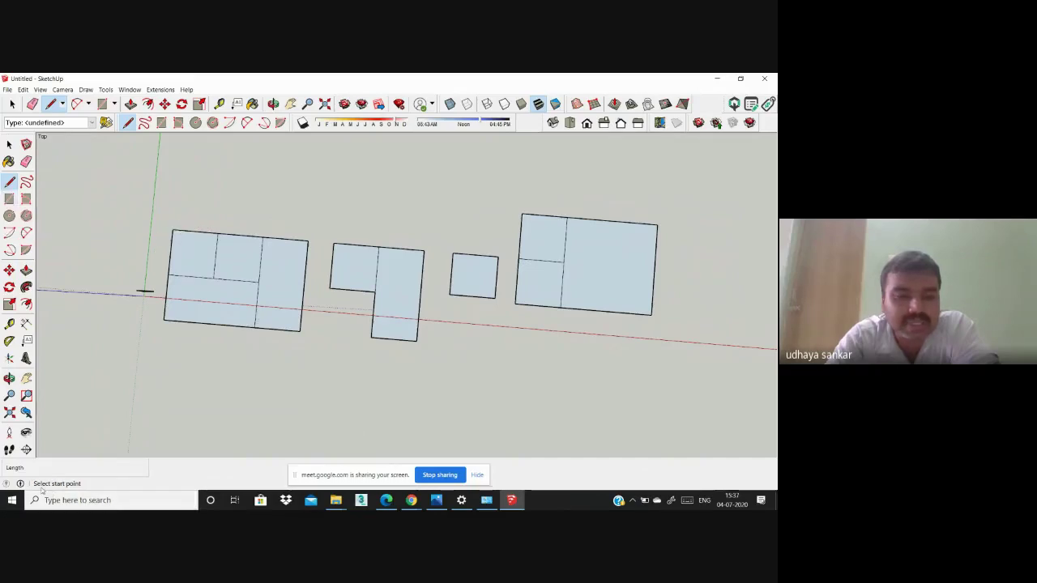
{"action": "left_click", "coordinate": [570, 126]}
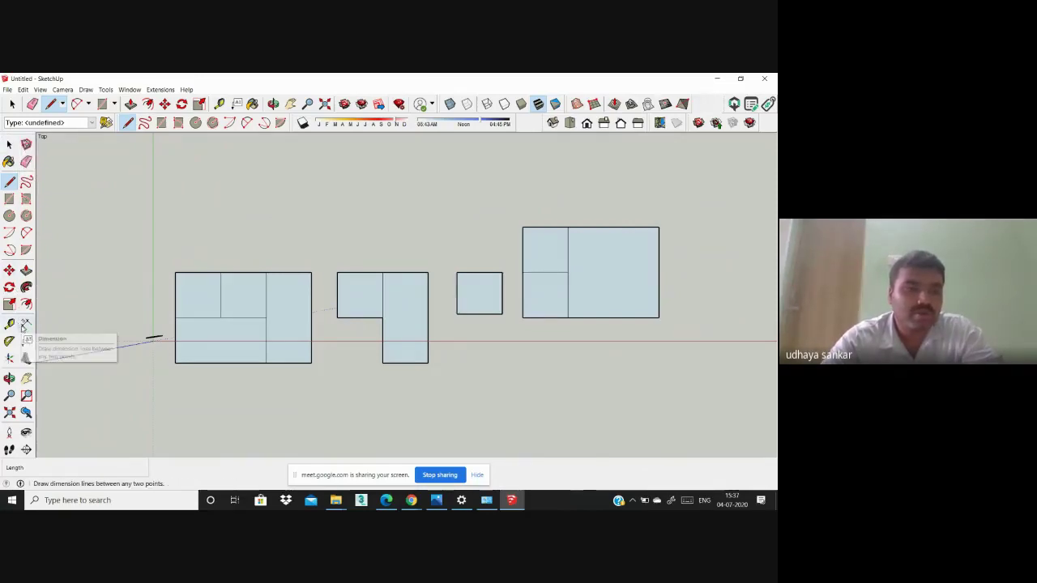
Step: Dimension the widths of the two upper squares in the first layout, placing both dimensions in line above its top edge
{"action": "left_click", "coordinate": [25, 326]}
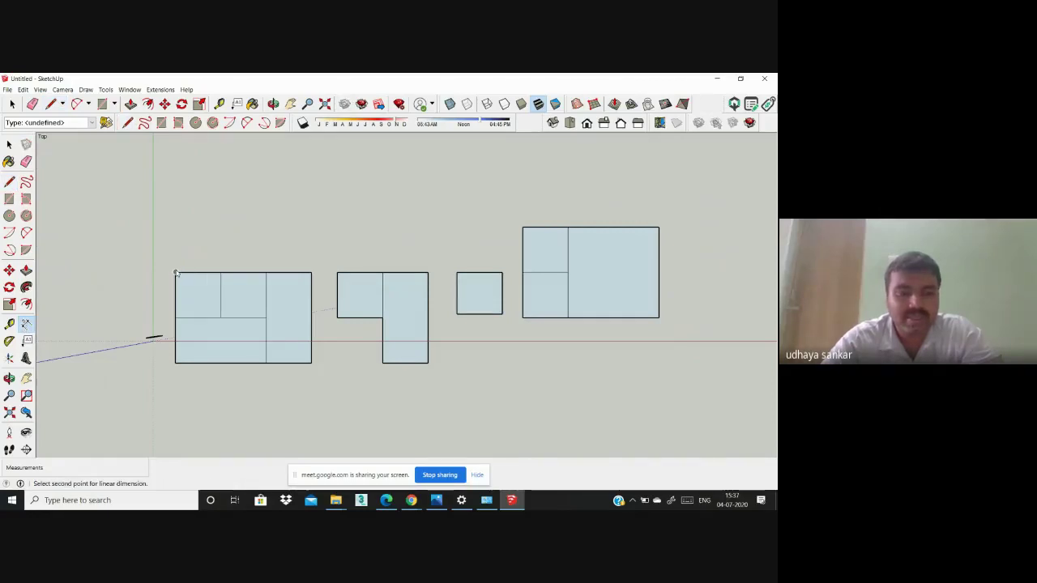
{"action": "left_click", "coordinate": [176, 273]}
{"action": "left_click", "coordinate": [220, 272]}
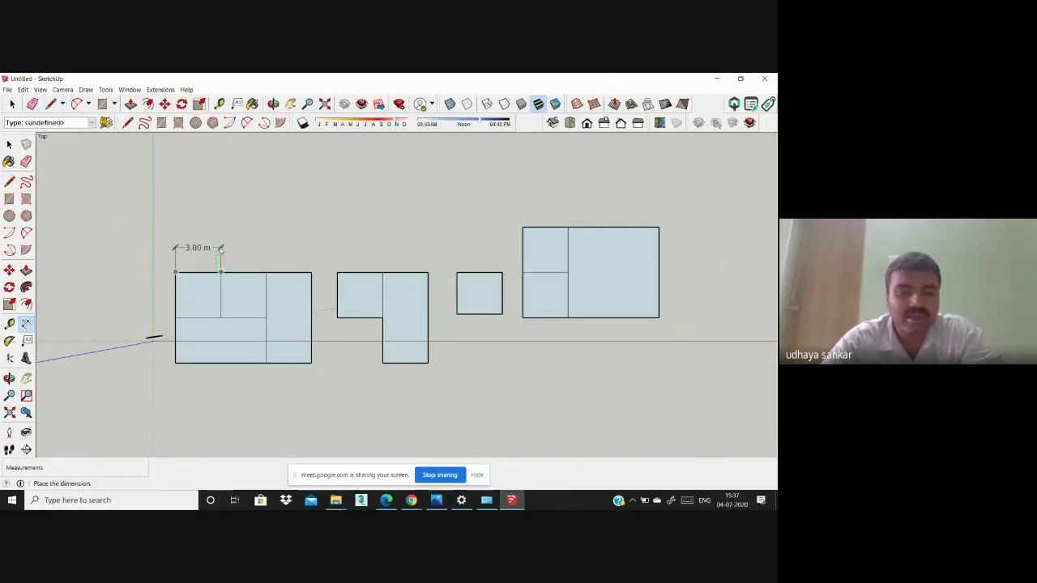
{"action": "left_click", "coordinate": [220, 248]}
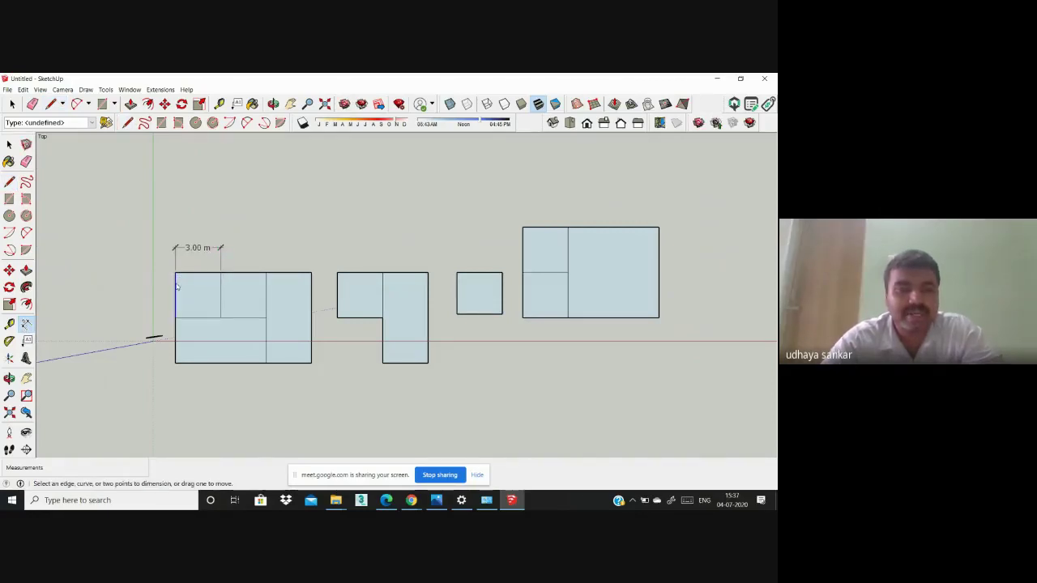
{"action": "left_click", "coordinate": [220, 272]}
{"action": "left_click", "coordinate": [267, 273]}
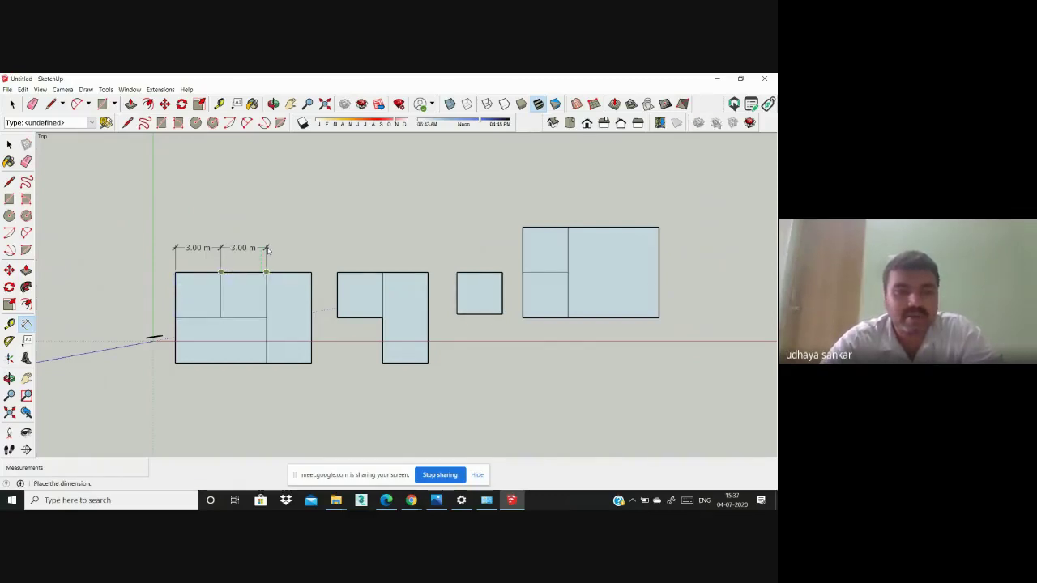
{"action": "left_click", "coordinate": [253, 251]}
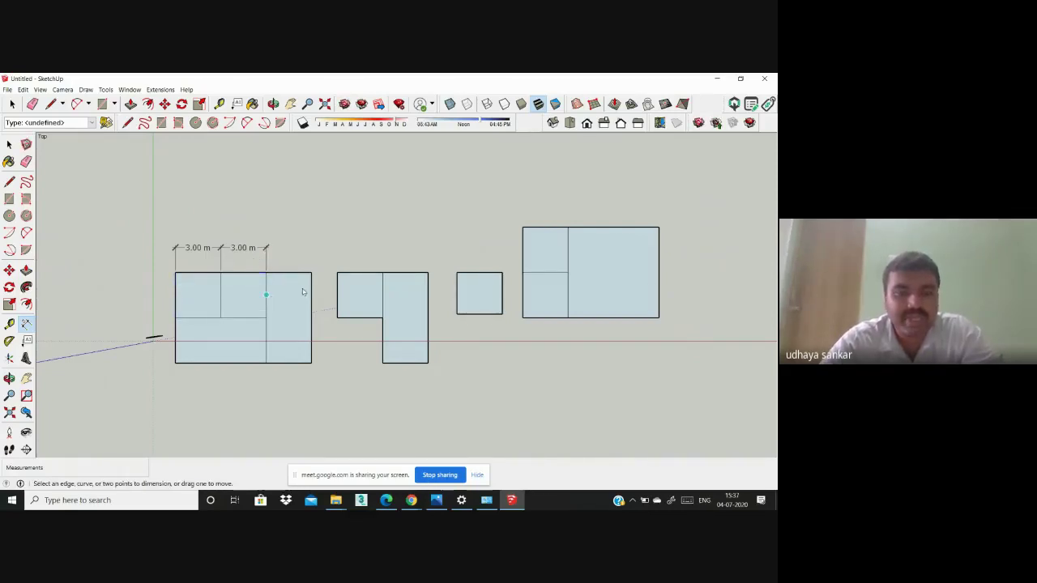
Step: Dimension the full height of the first layout, placing the dimension just outside its right edge
{"action": "left_click", "coordinate": [311, 363]}
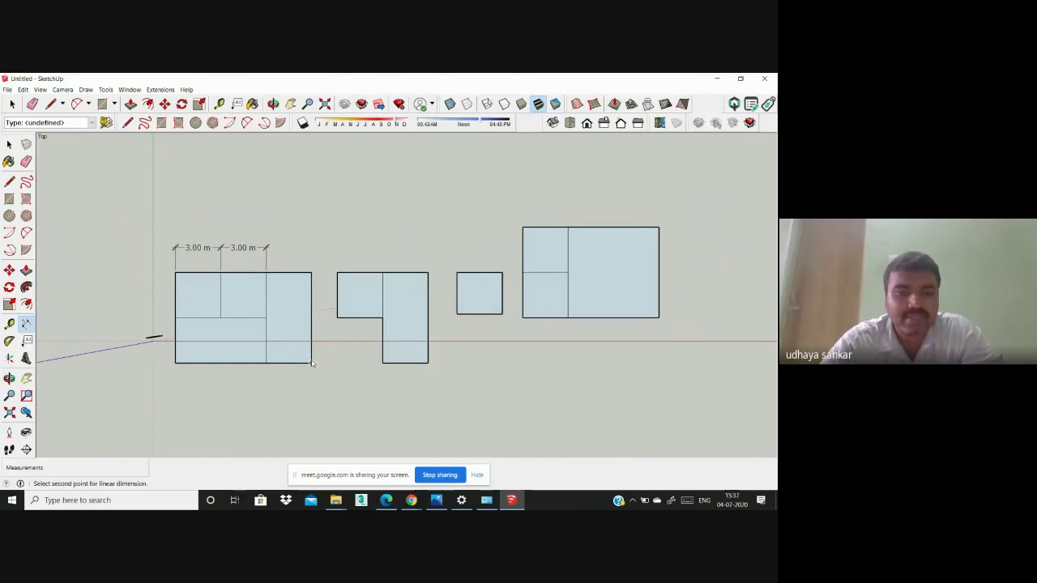
{"action": "left_click", "coordinate": [312, 273]}
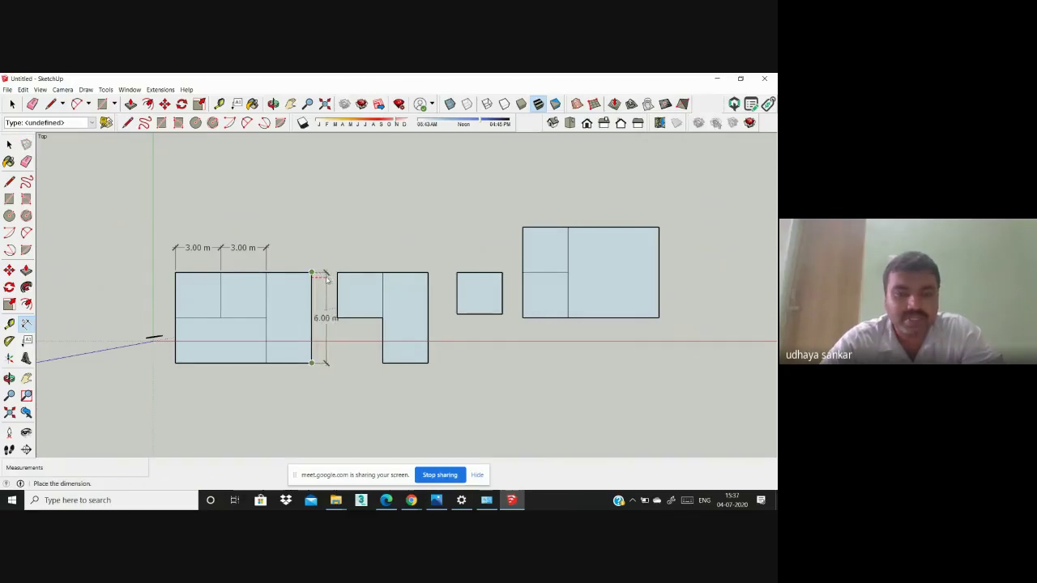
{"action": "left_click", "coordinate": [324, 324]}
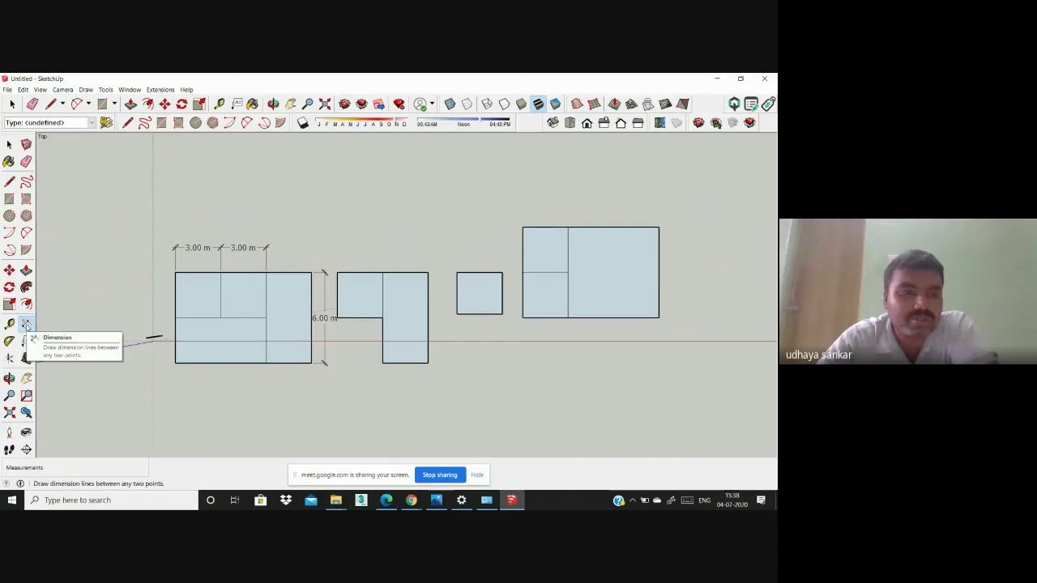
Step: Dimension the top edge and the diagonal of the upper small square in the rightmost layout, placing both above it
{"action": "left_click", "coordinate": [545, 227]}
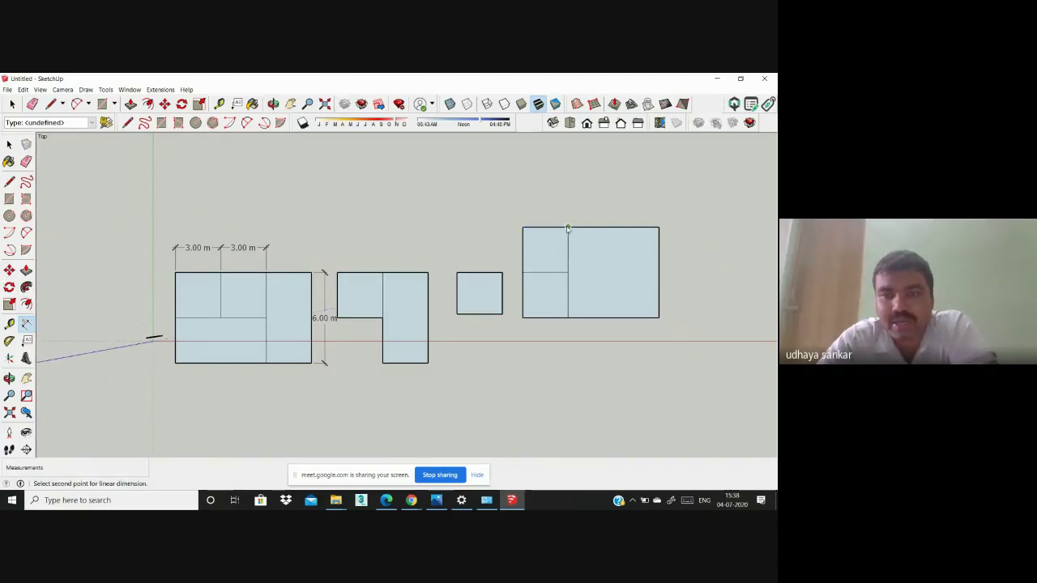
{"action": "left_click", "coordinate": [523, 202]}
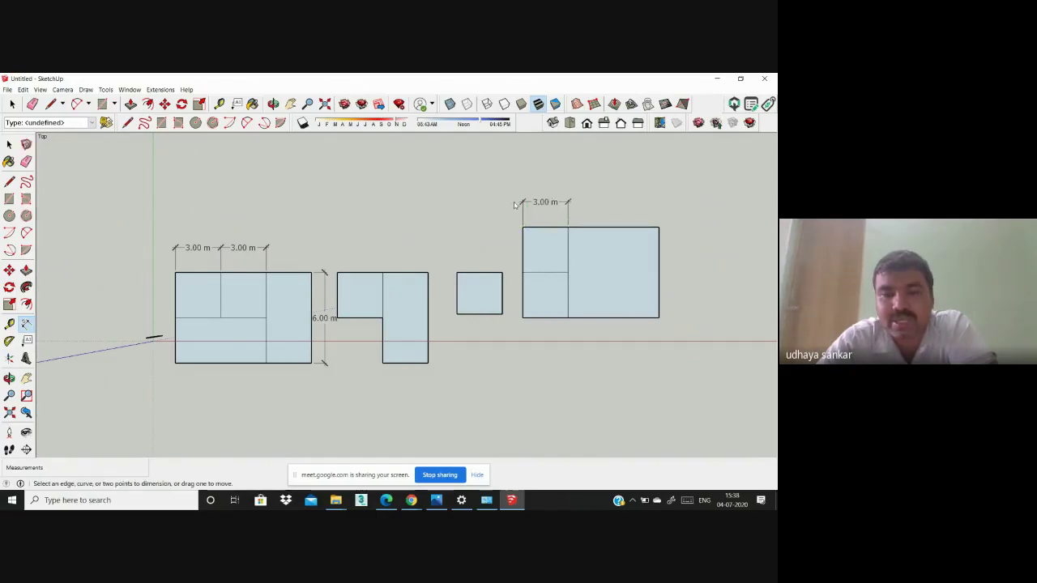
{"action": "left_click", "coordinate": [522, 273]}
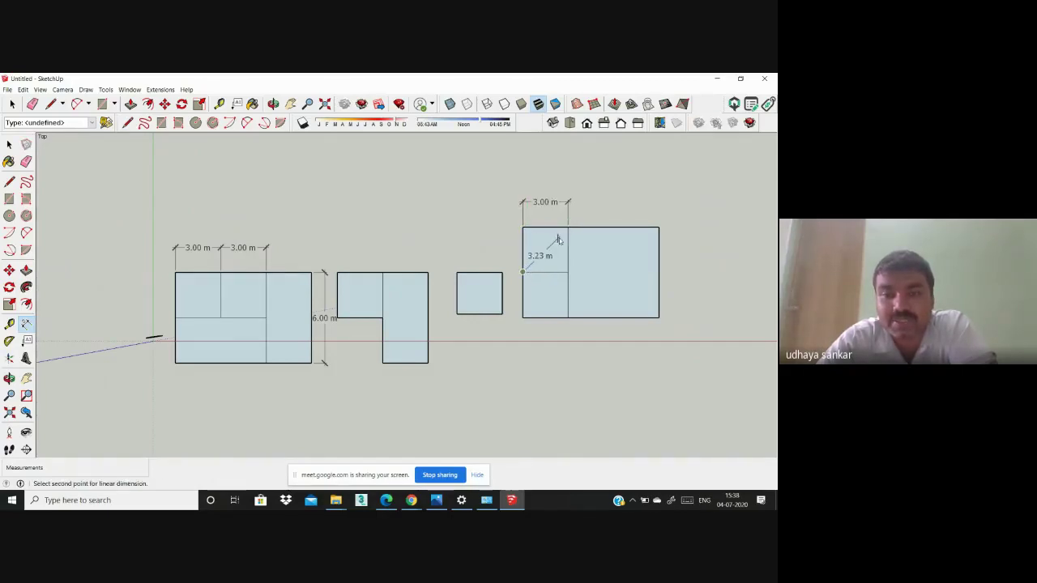
{"action": "left_click", "coordinate": [568, 227]}
{"action": "left_click", "coordinate": [496, 198]}
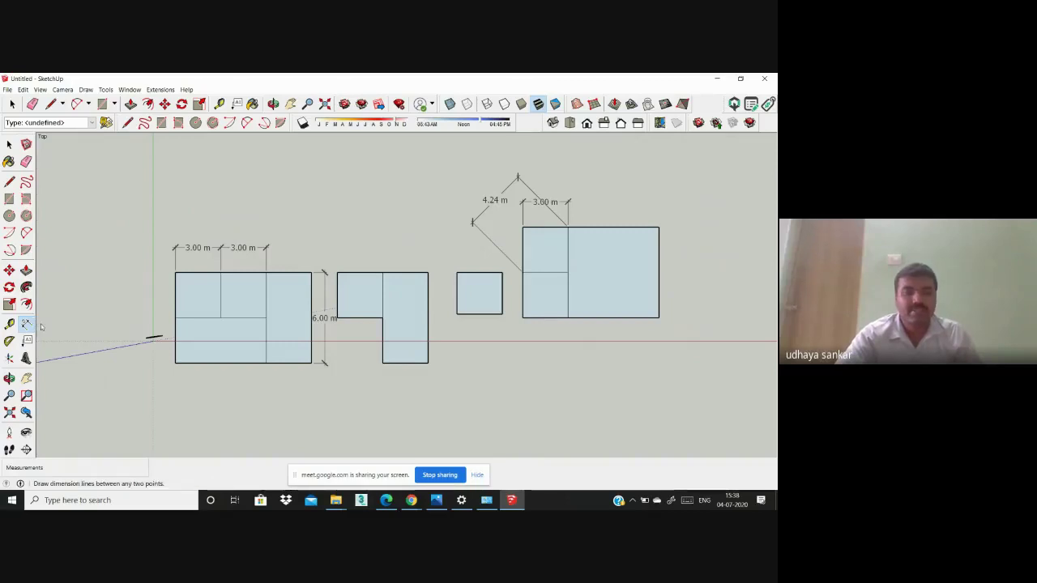
Step: Dimension the bottom edge of the large square in the rightmost layout, placing the dimension below it
{"action": "left_click", "coordinate": [570, 319]}
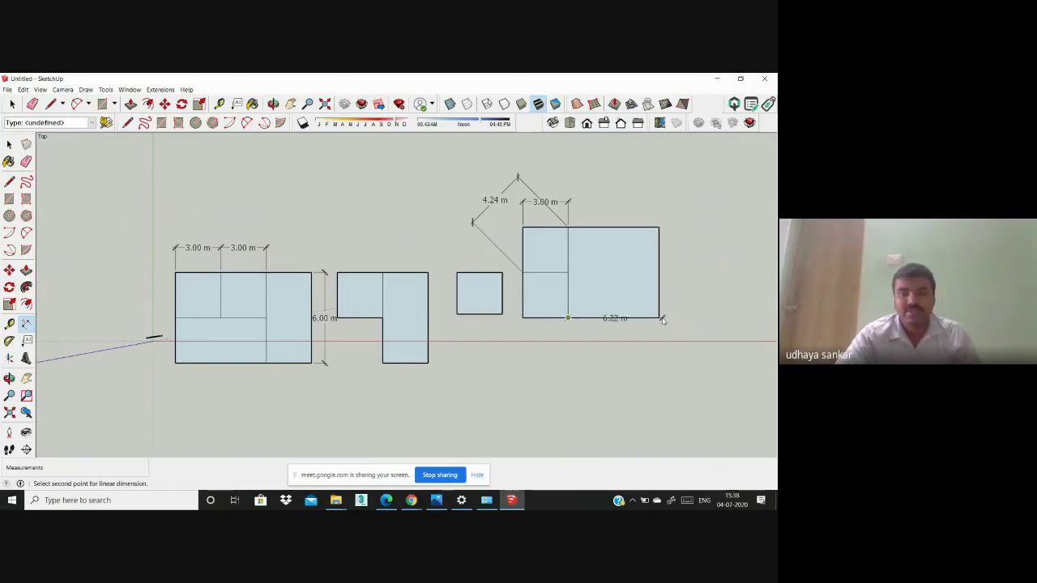
{"action": "left_click", "coordinate": [658, 360]}
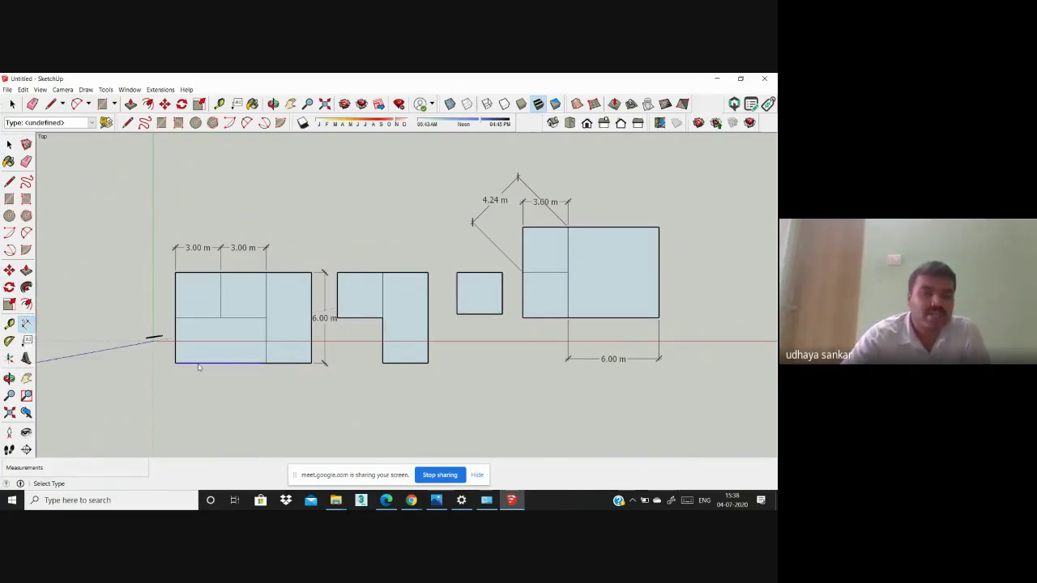
{"action": "scroll", "coordinate": [197, 364], "scroll_direction": "up", "scroll_amount": 2}
{"action": "scroll", "coordinate": [162, 366], "scroll_direction": "up", "scroll_amount": 1}
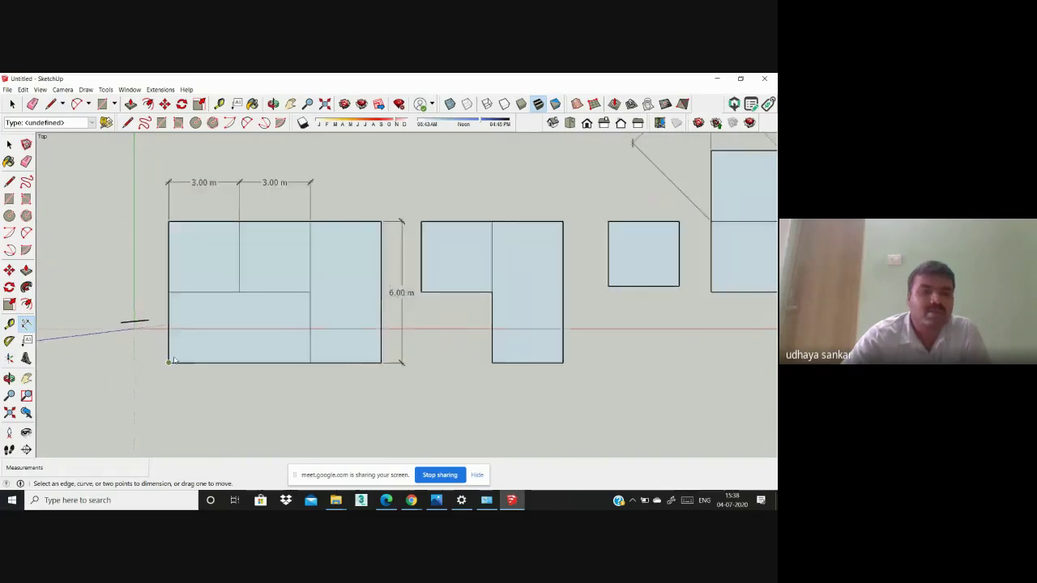
{"action": "scroll", "coordinate": [182, 343], "scroll_direction": "down", "scroll_amount": 3}
{"action": "scroll", "coordinate": [158, 262], "scroll_direction": "up", "scroll_amount": 2}
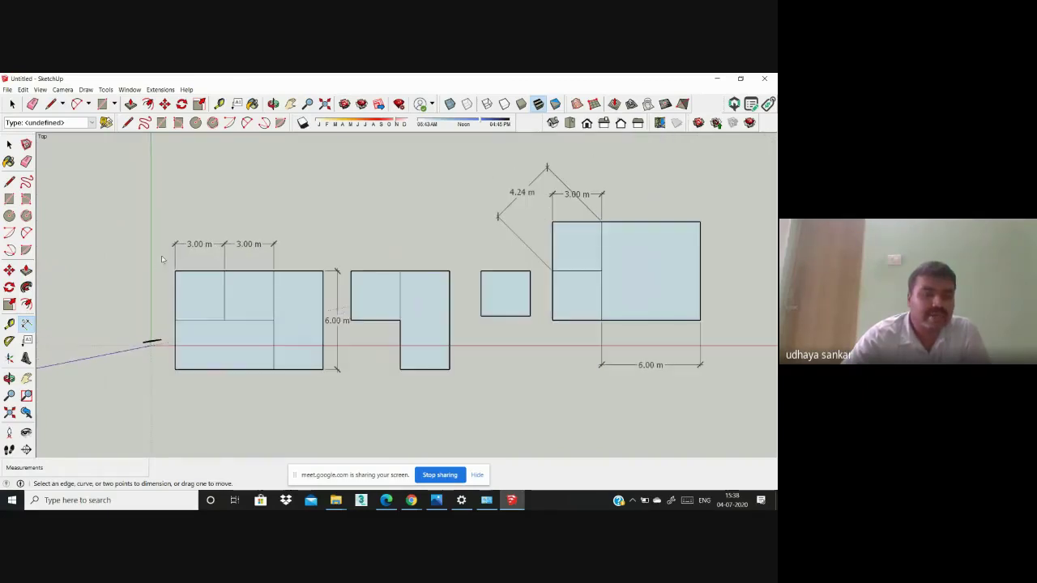
{"action": "scroll", "coordinate": [163, 294], "scroll_direction": "up", "scroll_amount": 2}
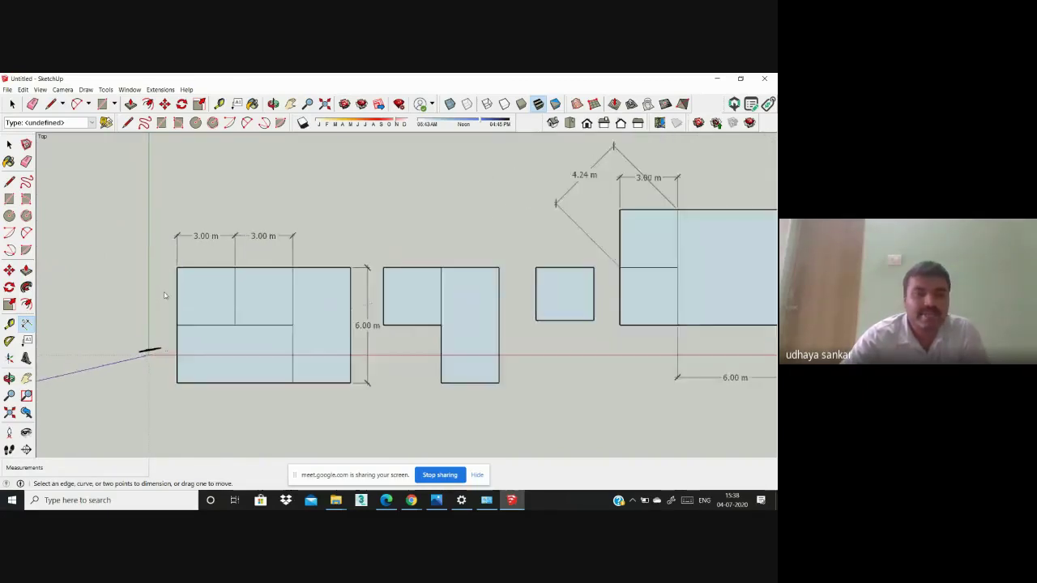
{"action": "scroll", "coordinate": [155, 313], "scroll_direction": "down", "scroll_amount": 1}
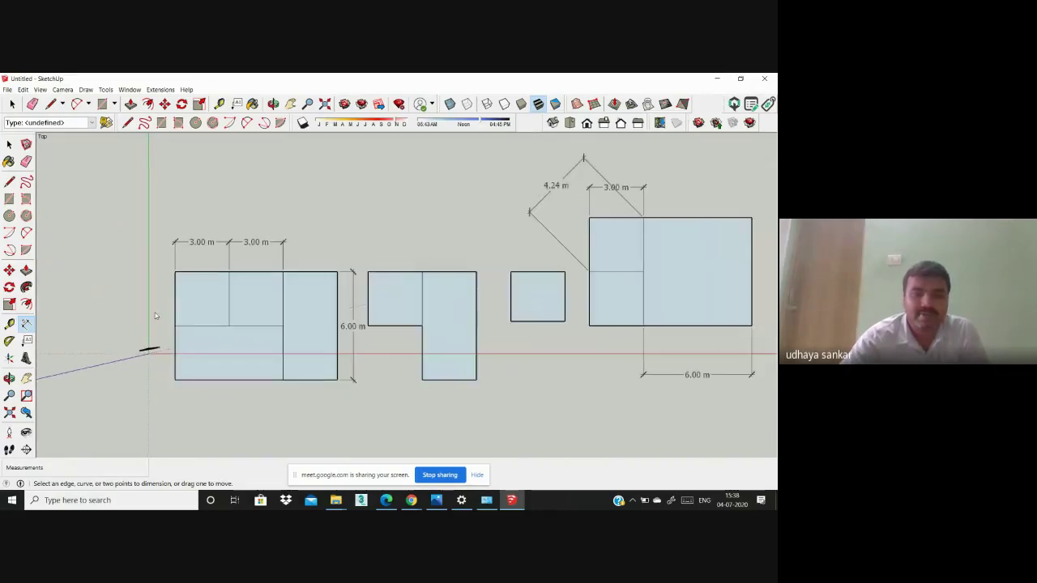
{"action": "scroll", "coordinate": [392, 347], "scroll_direction": "up", "scroll_amount": 1}
{"action": "scroll", "coordinate": [344, 305], "scroll_direction": "down", "scroll_amount": 1}
{"action": "scroll", "coordinate": [344, 304], "scroll_direction": "up", "scroll_amount": 2}
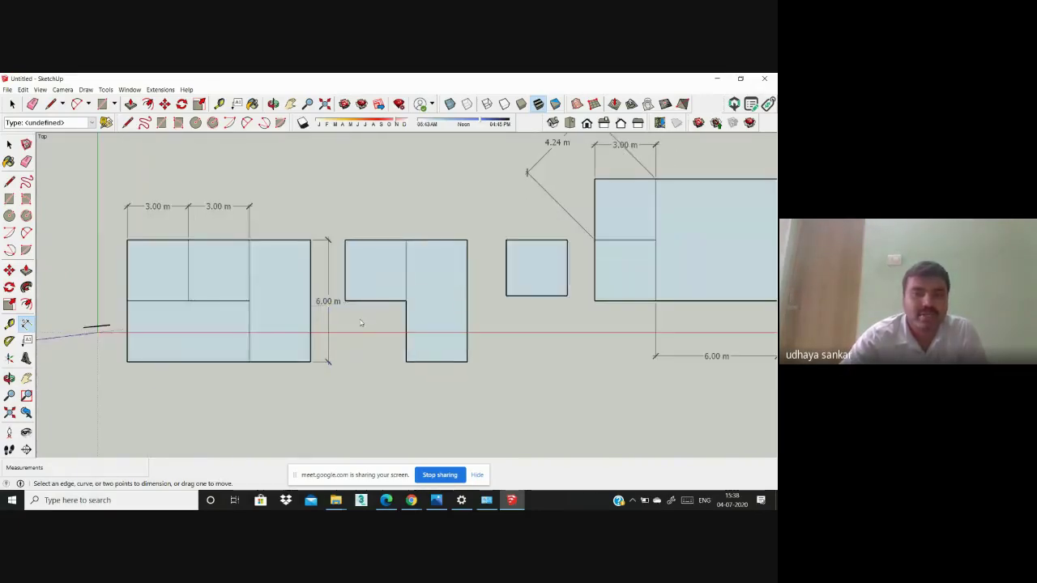
{"action": "left_click", "coordinate": [345, 303]}
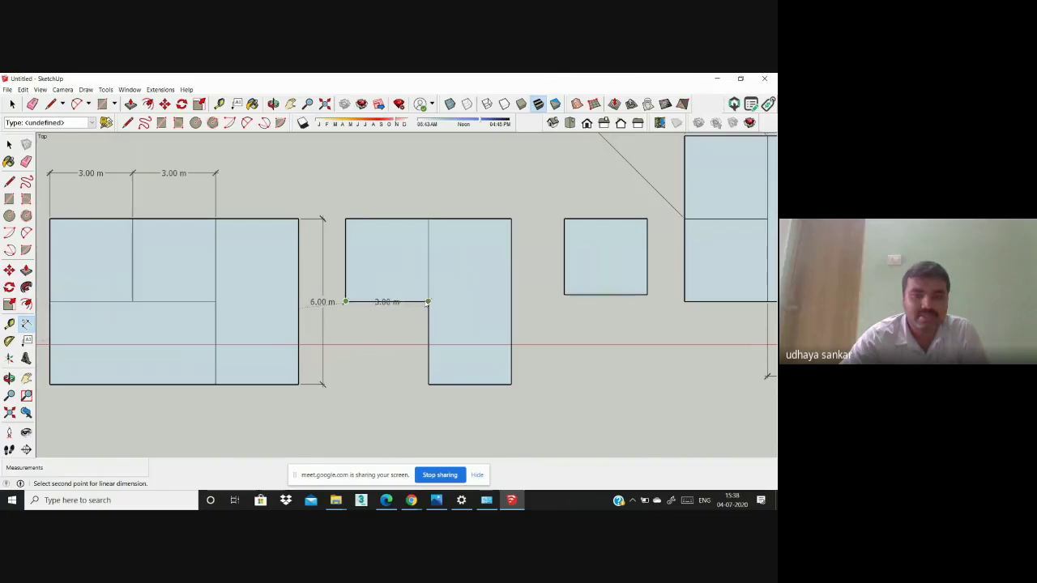
{"action": "scroll", "coordinate": [427, 302], "scroll_direction": "down", "scroll_amount": 1}
{"action": "key", "text": "Escape"}
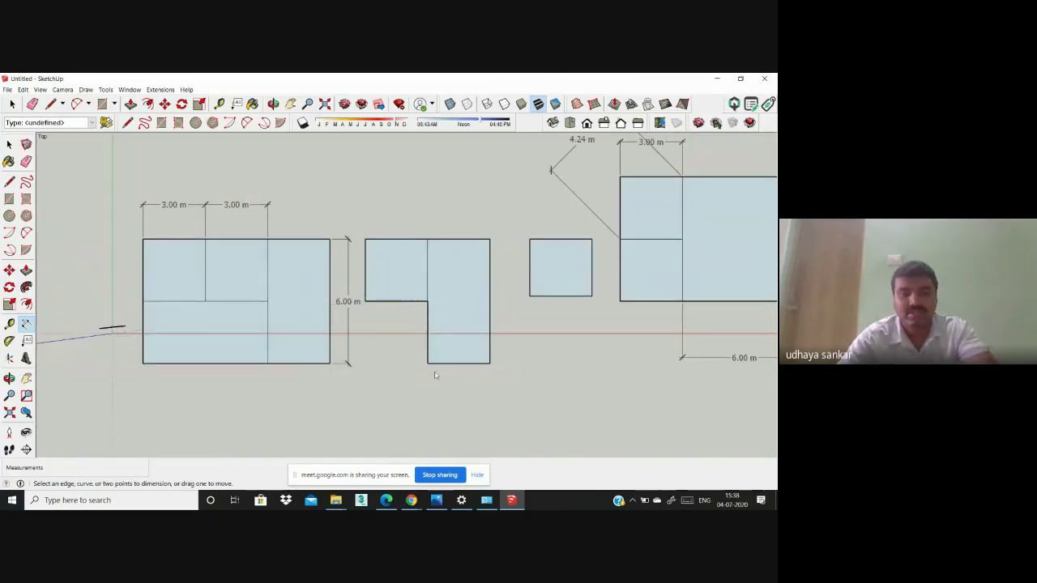
Step: Dimension the bottom edge of the tall rectangle in the L-shaped layout, placing the dimension below it
{"action": "left_click", "coordinate": [427, 363]}
{"action": "left_click", "coordinate": [490, 363]}
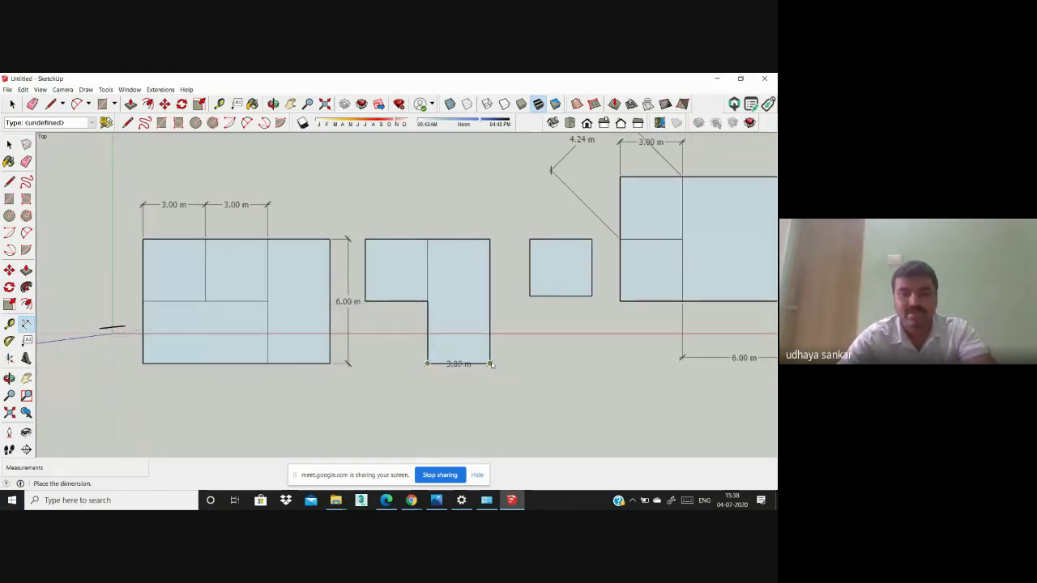
{"action": "left_click", "coordinate": [534, 398]}
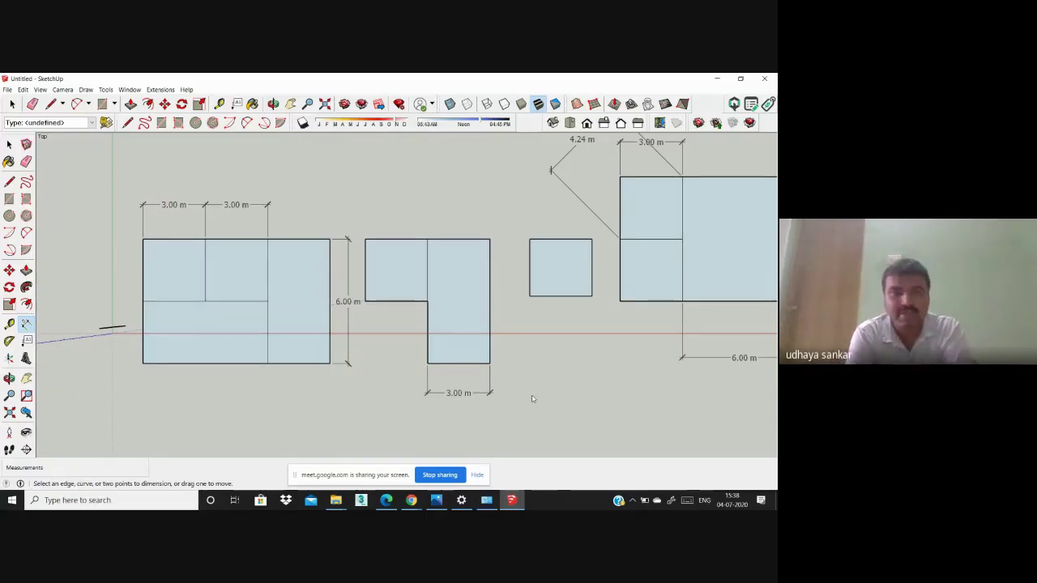
Step: Dimension the full height of the tall rectangle in the L-shaped layout, placing the dimension just outside its right edge
{"action": "left_click", "coordinate": [489, 367]}
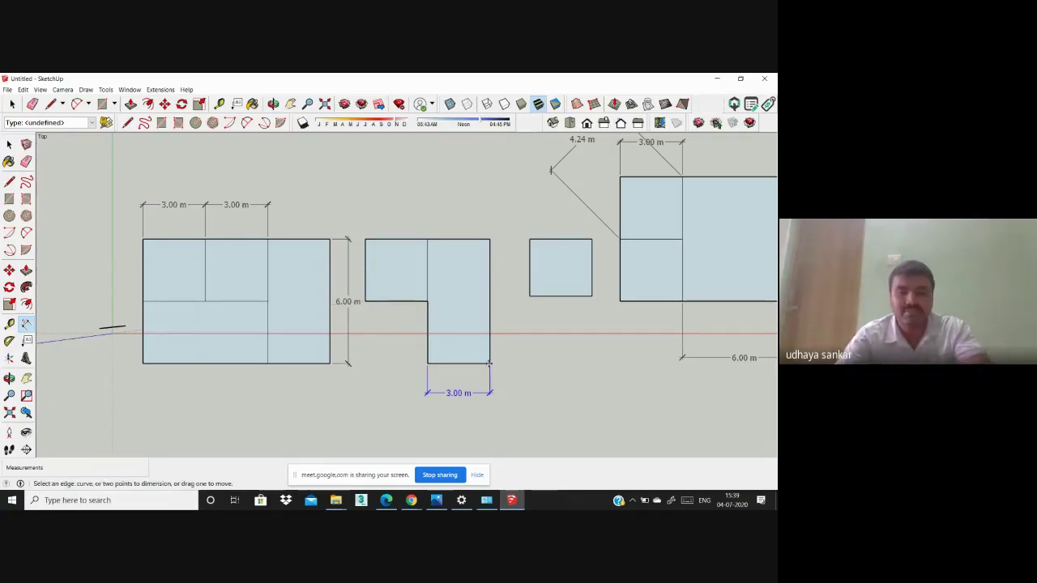
{"action": "key", "text": "Escape"}
{"action": "left_click", "coordinate": [489, 240]}
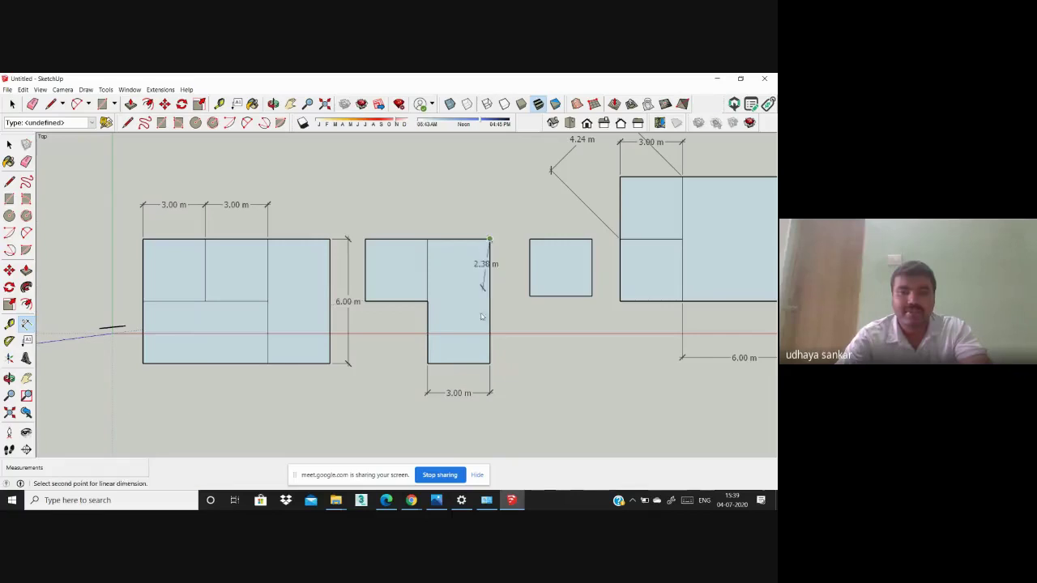
{"action": "left_click", "coordinate": [489, 363]}
{"action": "left_click", "coordinate": [525, 361]}
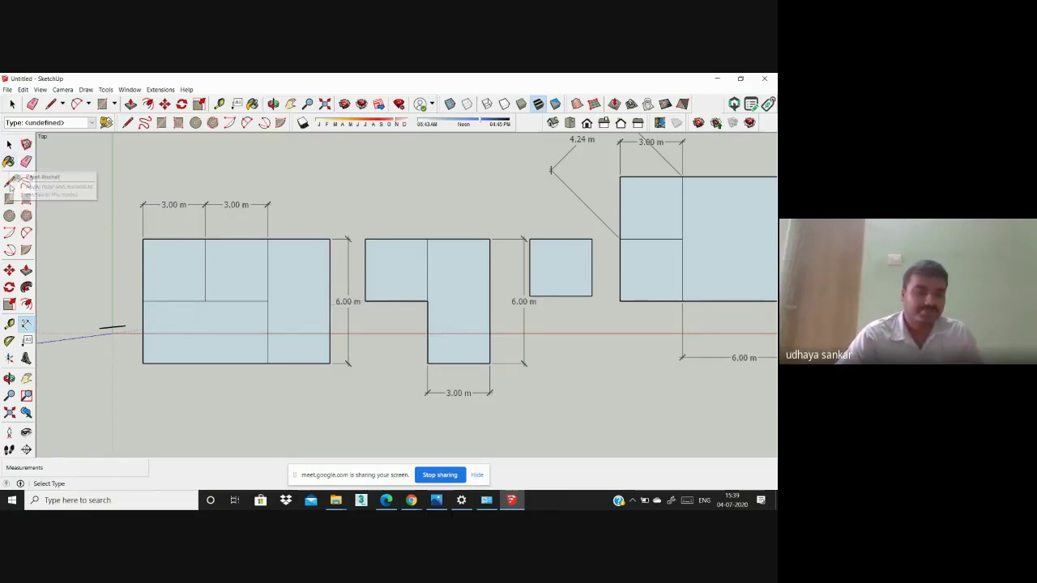
Step: Move the bottom edge of the tall rectangle in the L-shaped layout 1 m downward
{"action": "left_click", "coordinate": [9, 144]}
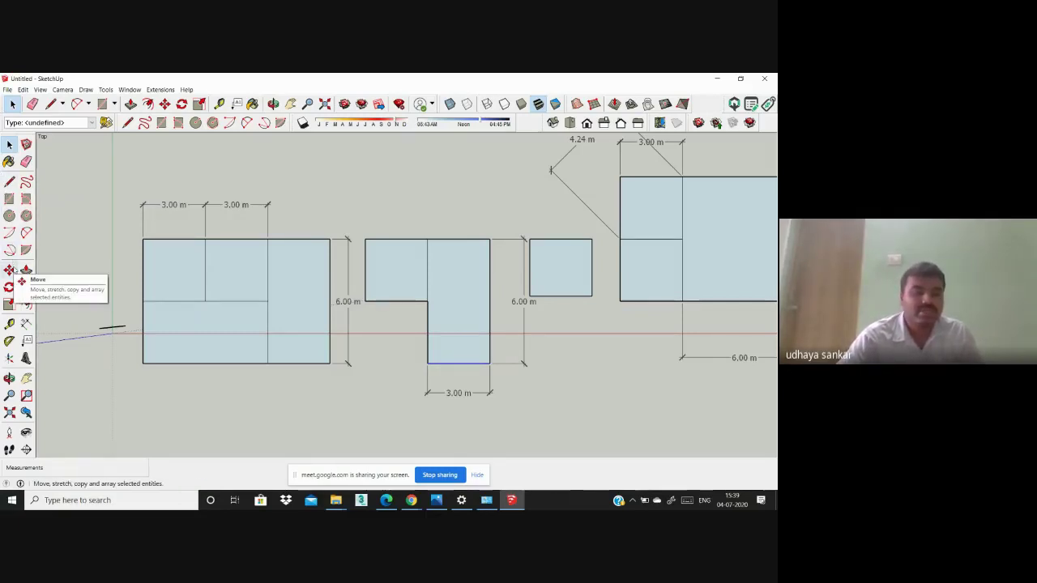
{"action": "left_click", "coordinate": [10, 269]}
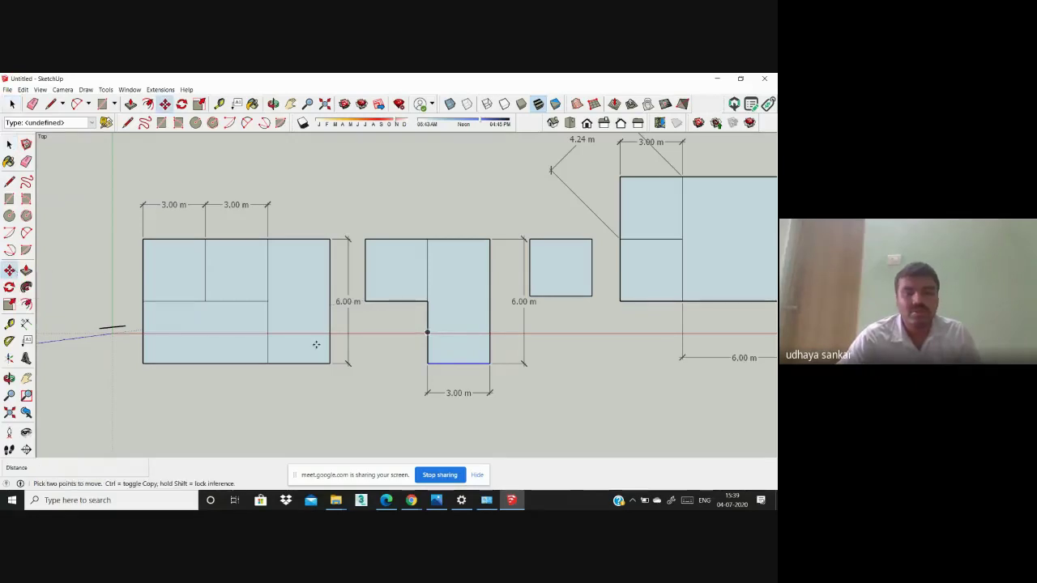
{"action": "left_click", "coordinate": [457, 363]}
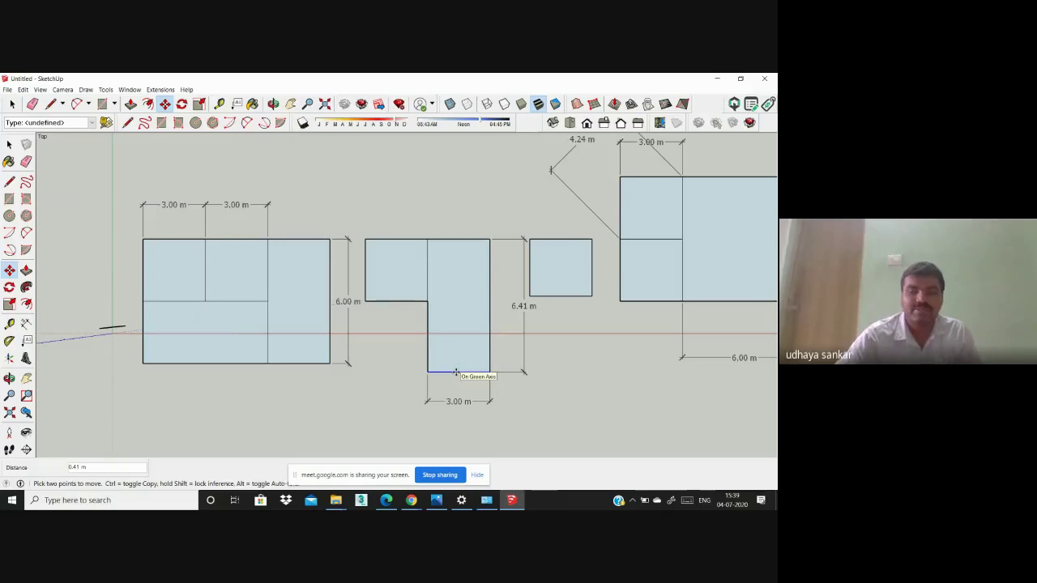
{"action": "key", "text": "Return"}
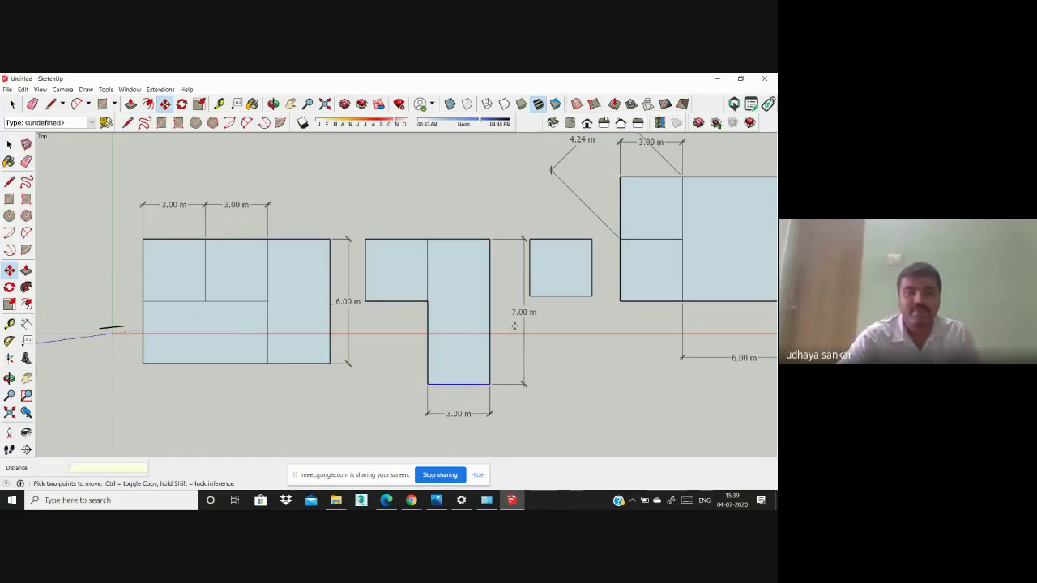
Step: Move the tall rectangle's bottom edge back up by 1 m
{"action": "left_click", "coordinate": [468, 386]}
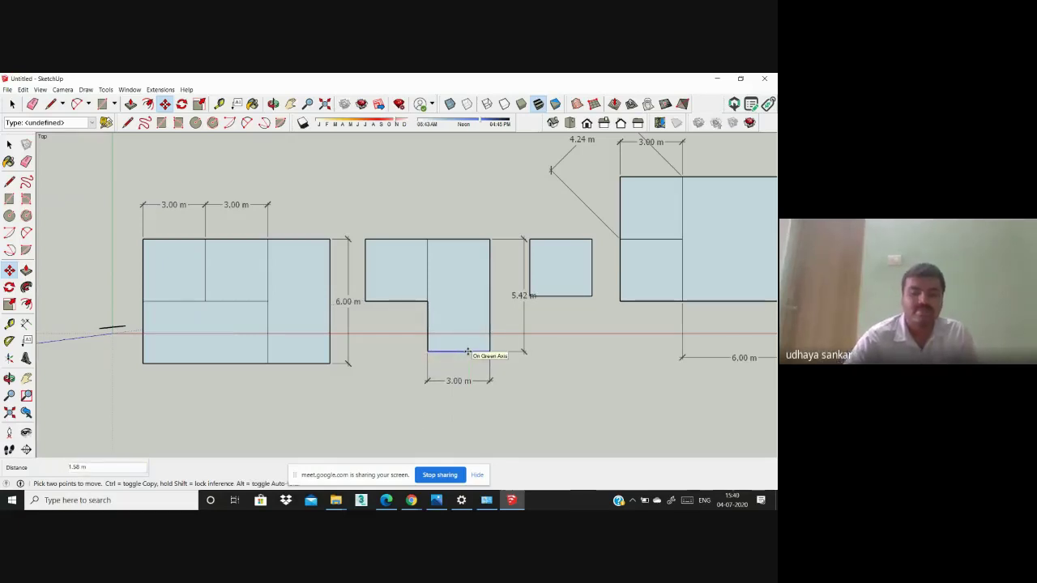
{"action": "type", "text": "1"}
{"action": "key", "text": "Return"}
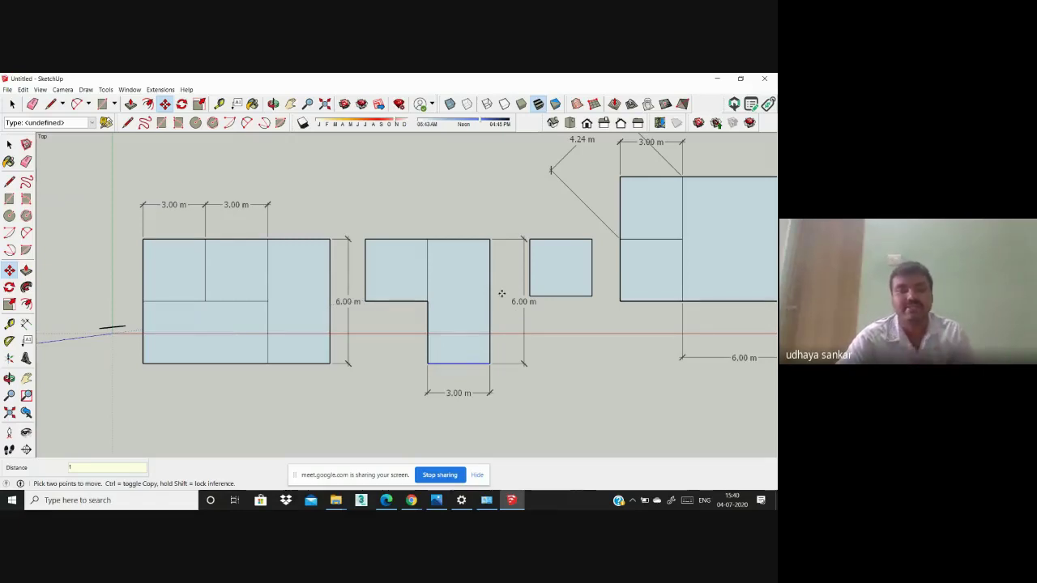
{"action": "key", "text": "Escape"}
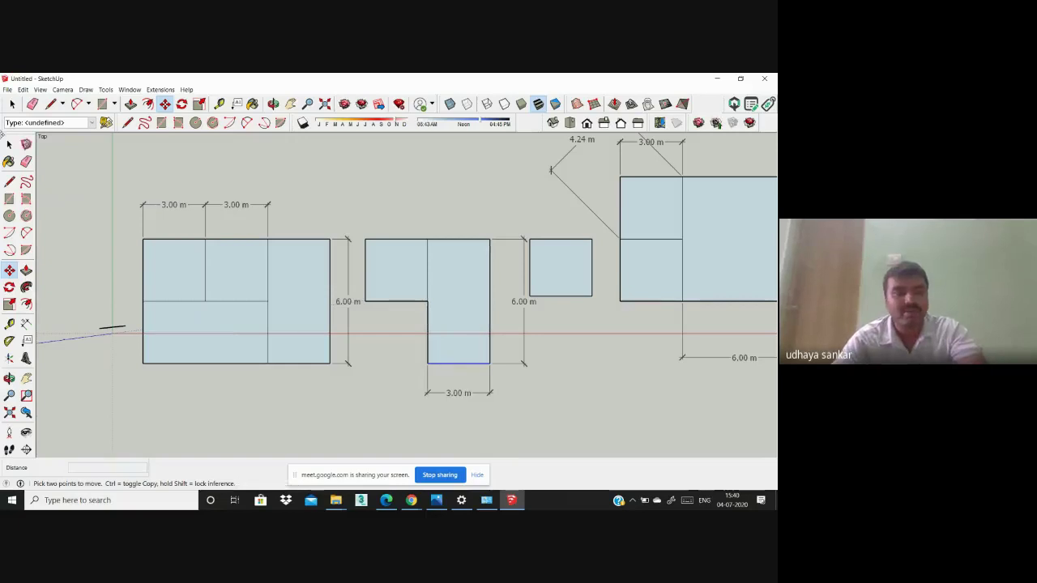
Step: Try moving the top edge of the small square in the L-shaped layout up and down, and undo the change
{"action": "key", "text": "space"}
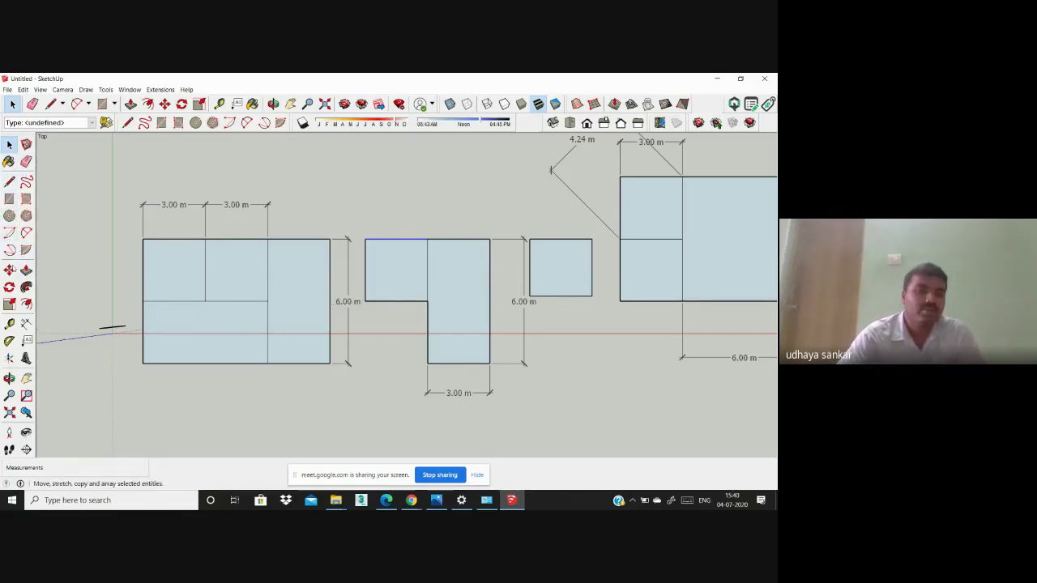
{"action": "left_click", "coordinate": [9, 270]}
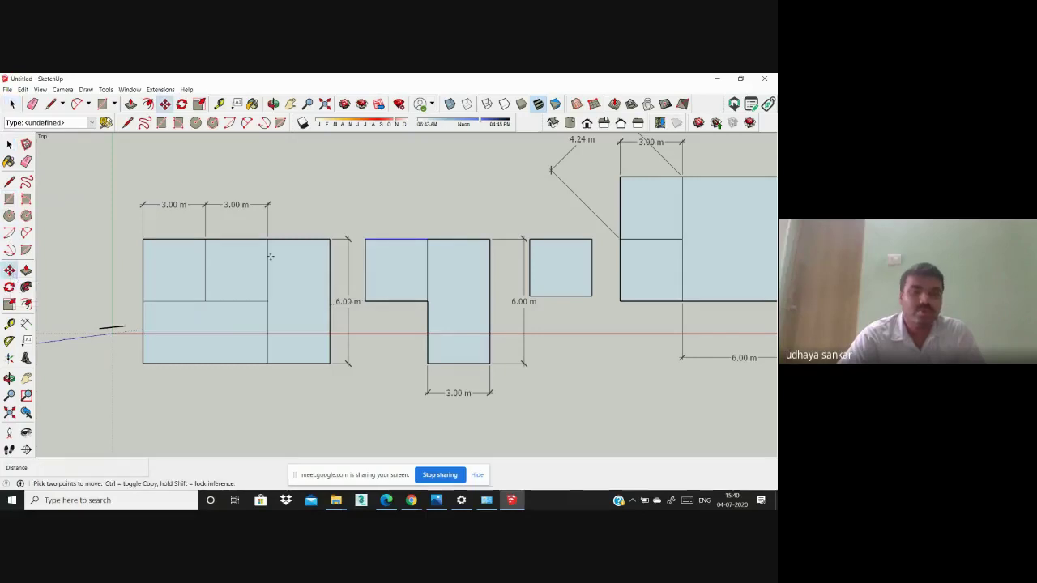
{"action": "left_click", "coordinate": [396, 238]}
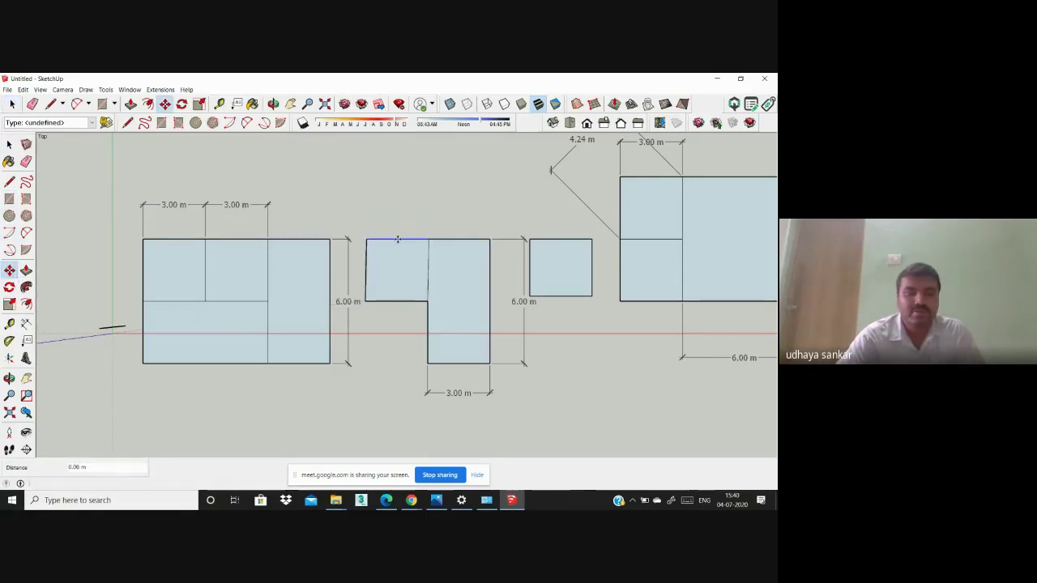
{"action": "left_click", "coordinate": [397, 239]}
{"action": "left_click", "coordinate": [398, 225]}
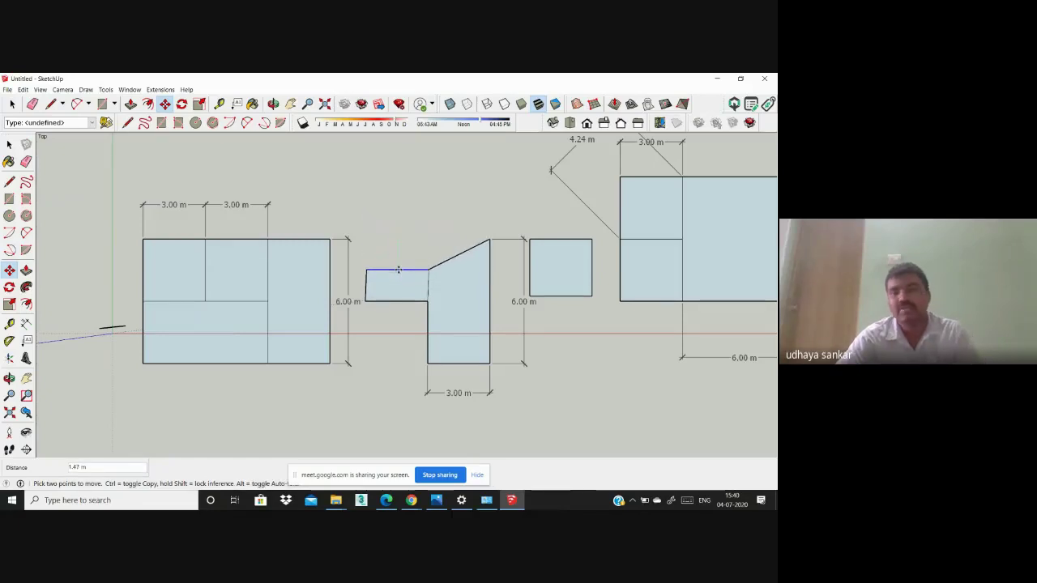
{"action": "left_click", "coordinate": [396, 268]}
{"action": "key", "text": "ctrl+z"}
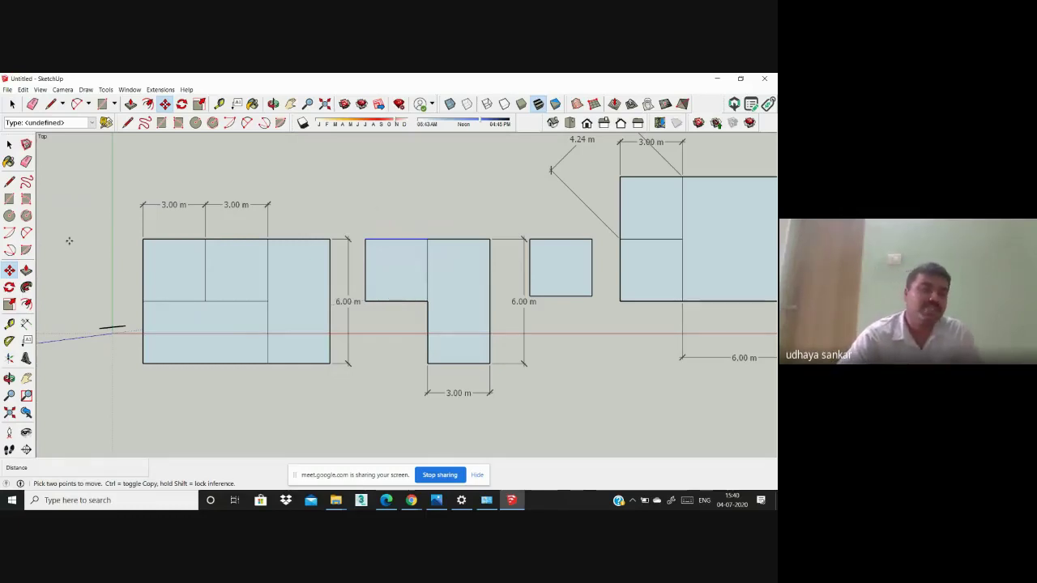
Step: Lengthen the tall rectangle in the L-shaped layout by moving its bottom edge 1 m downward along the green axis
{"action": "left_click", "coordinate": [9, 144]}
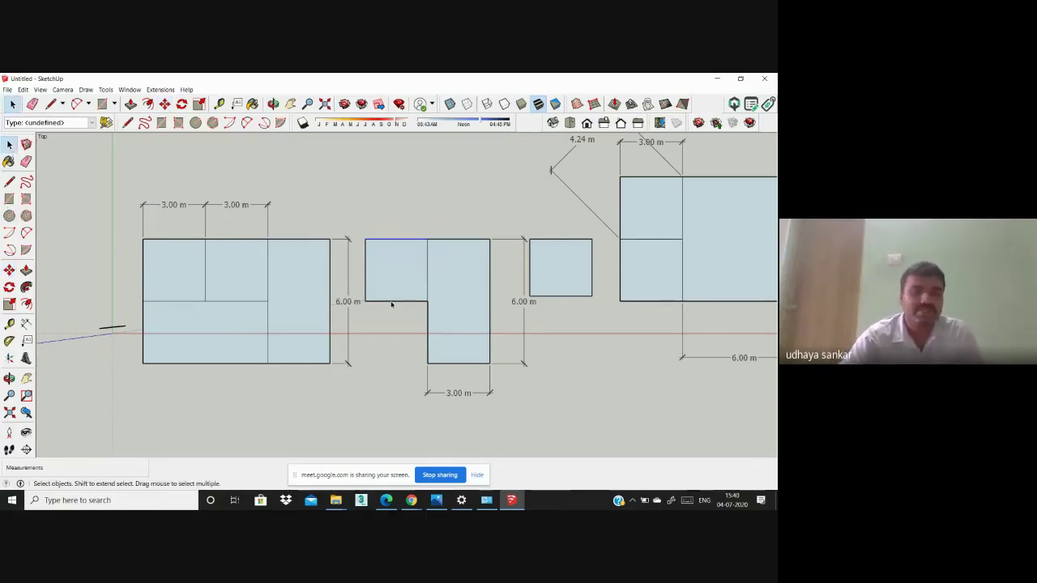
{"action": "left_click", "coordinate": [436, 358]}
{"action": "left_click", "coordinate": [440, 369]}
{"action": "left_click", "coordinate": [440, 366]}
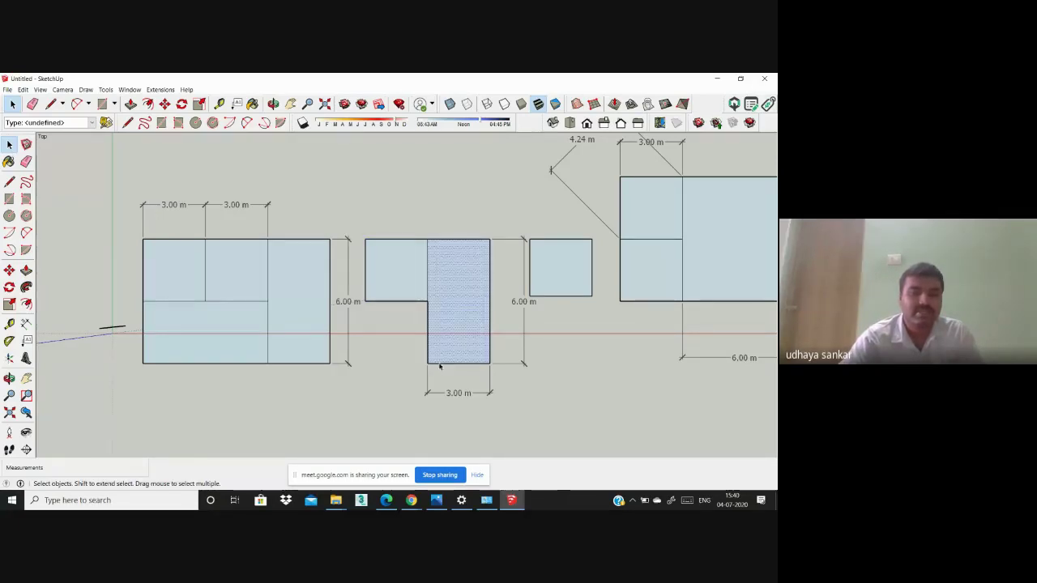
{"action": "left_click", "coordinate": [440, 364]}
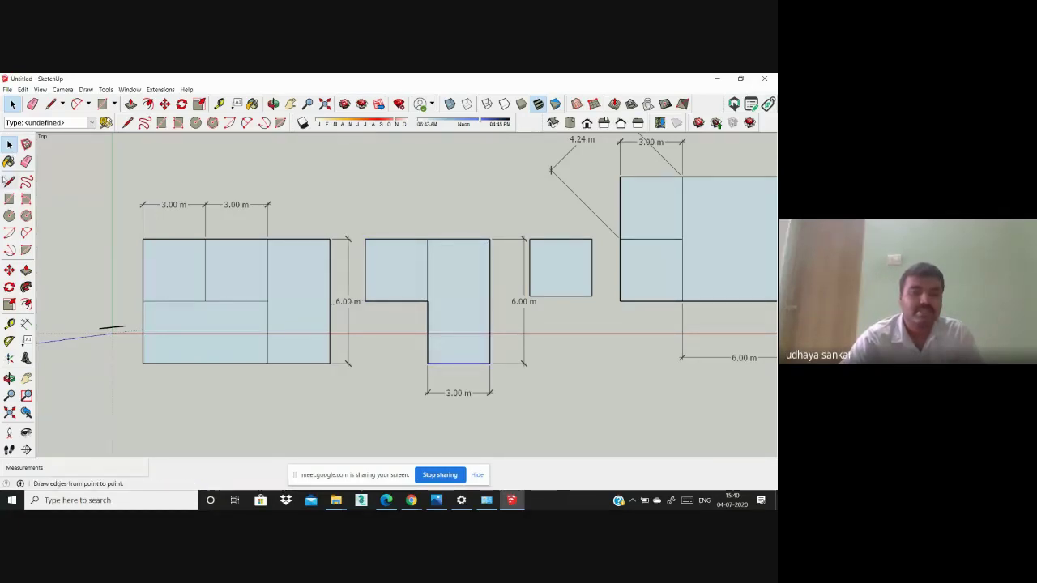
{"action": "left_click", "coordinate": [9, 270]}
{"action": "left_click", "coordinate": [451, 364]}
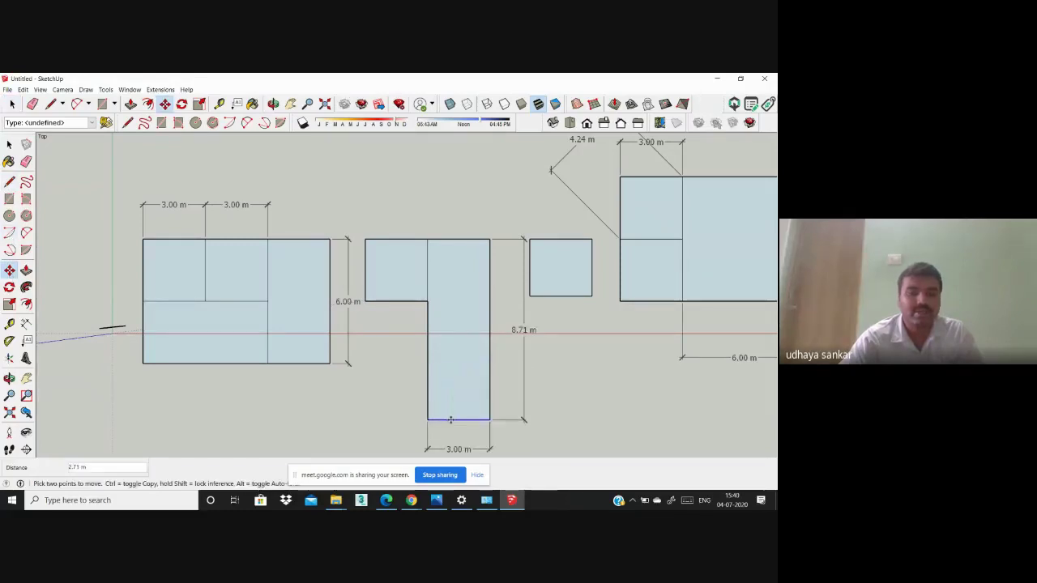
{"action": "type", "text": "1"}
{"action": "key", "text": "Return"}
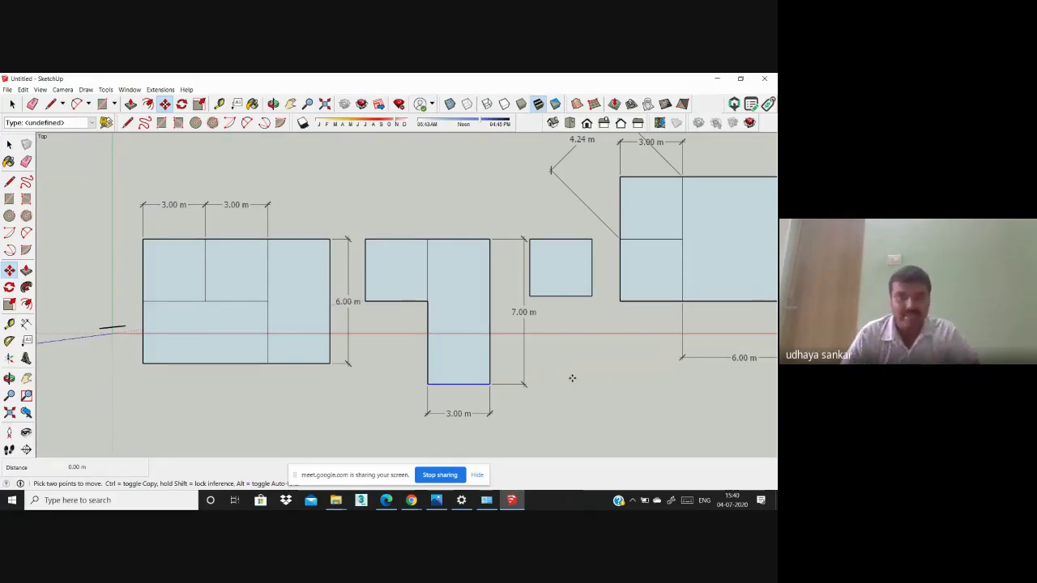
{"action": "left_click", "coordinate": [572, 379]}
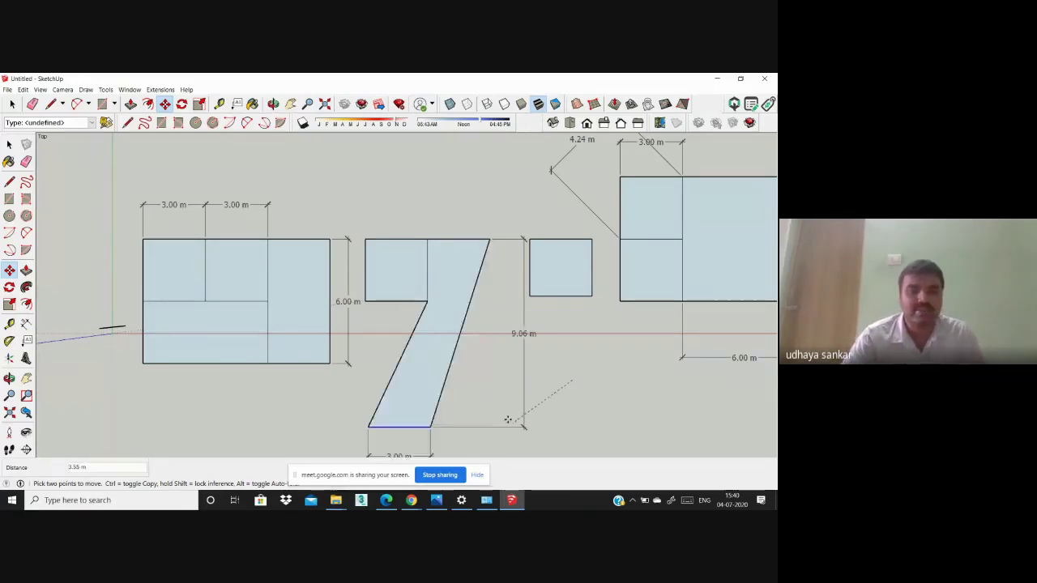
{"action": "key", "text": "Escape"}
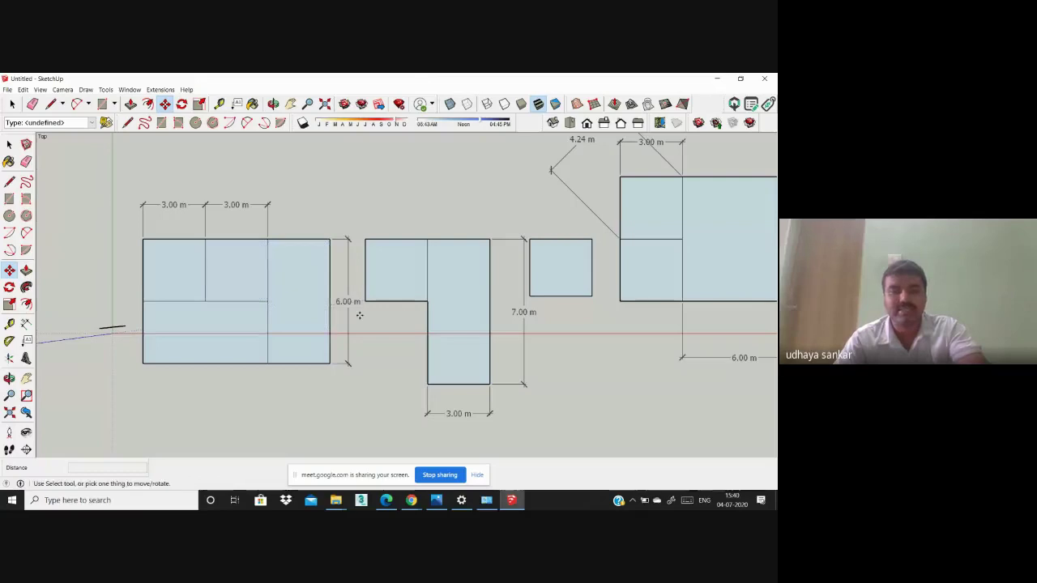
{"action": "scroll", "coordinate": [359, 316], "scroll_direction": "down", "scroll_amount": 1}
{"action": "scroll", "coordinate": [421, 335], "scroll_direction": "up", "scroll_amount": 2}
{"action": "scroll", "coordinate": [421, 336], "scroll_direction": "down", "scroll_amount": 3}
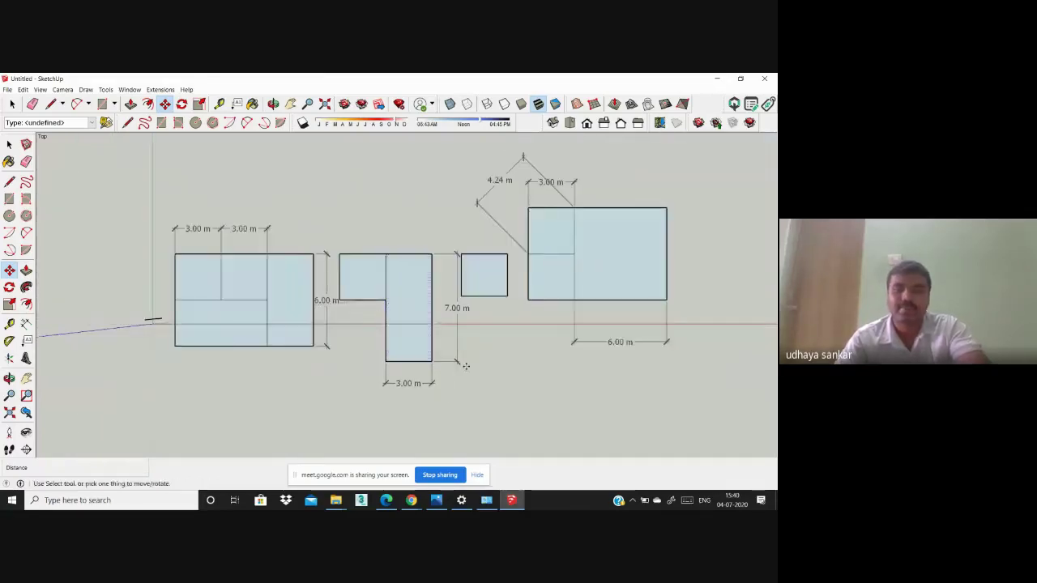
{"action": "scroll", "coordinate": [392, 359], "scroll_direction": "up", "scroll_amount": 3}
{"action": "scroll", "coordinate": [347, 268], "scroll_direction": "down", "scroll_amount": 2}
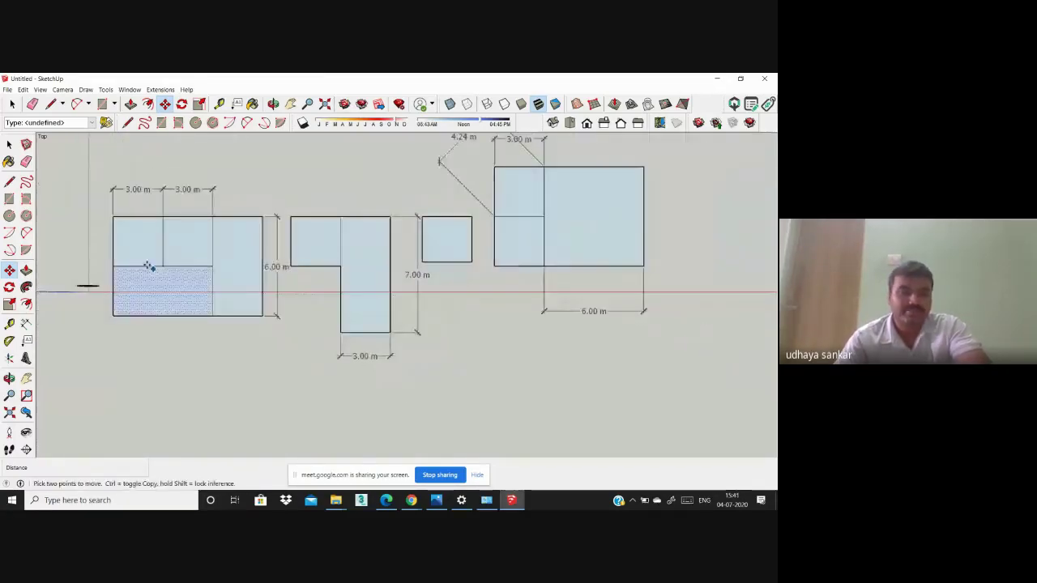
{"action": "scroll", "coordinate": [146, 261], "scroll_direction": "up", "scroll_amount": 2}
{"action": "scroll", "coordinate": [316, 325], "scroll_direction": "down", "scroll_amount": 3}
{"action": "scroll", "coordinate": [441, 340], "scroll_direction": "up", "scroll_amount": 3}
{"action": "scroll", "coordinate": [604, 405], "scroll_direction": "down", "scroll_amount": 1}
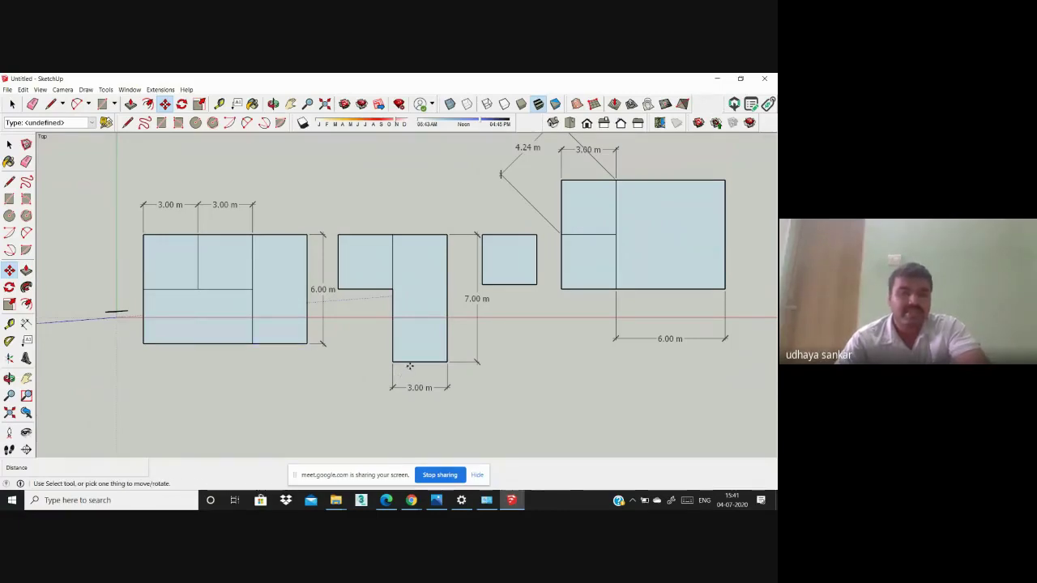
Step: Move the left edge of the L-shaped layout's small square about 2.36 m to the right, narrowing it
{"action": "key", "text": "space"}
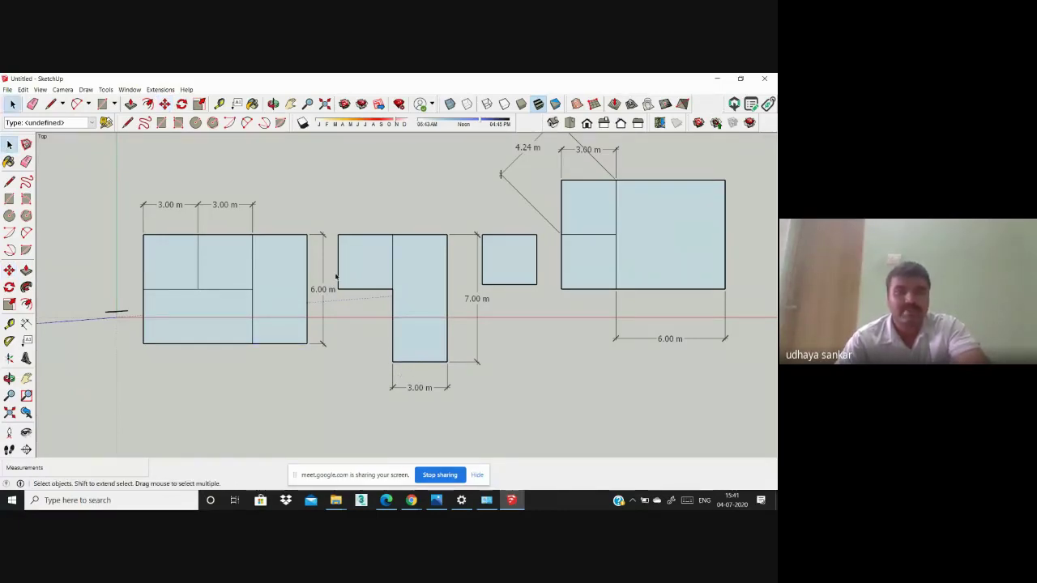
{"action": "left_click", "coordinate": [338, 276]}
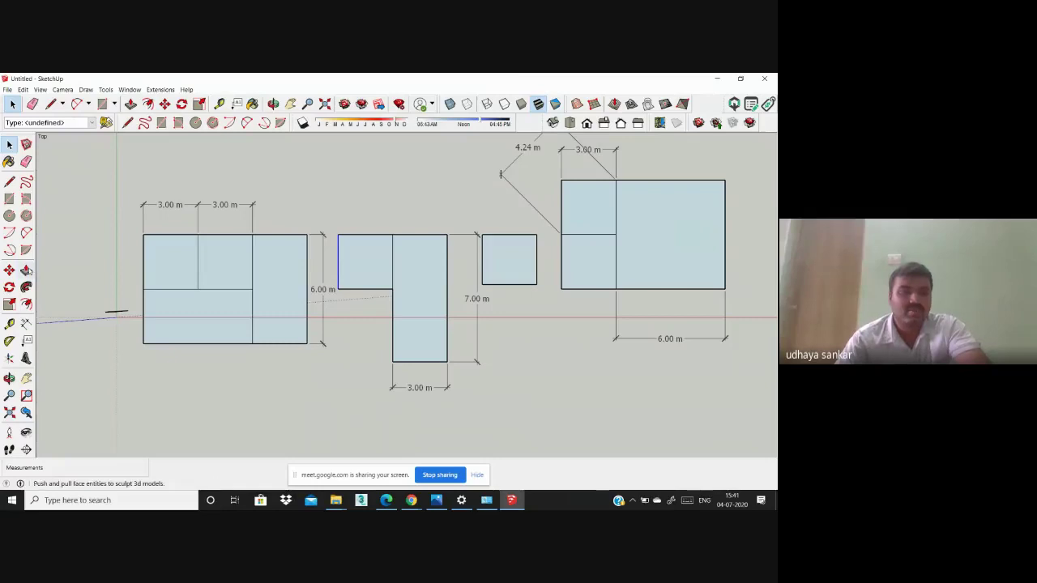
{"action": "left_click", "coordinate": [9, 270]}
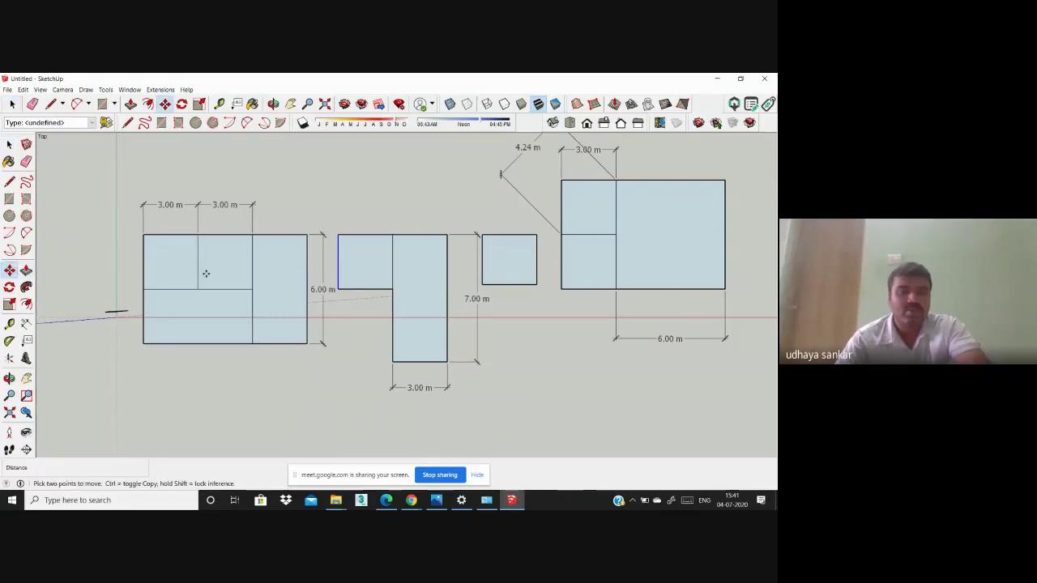
{"action": "left_click", "coordinate": [337, 261]}
{"action": "left_click", "coordinate": [380, 265]}
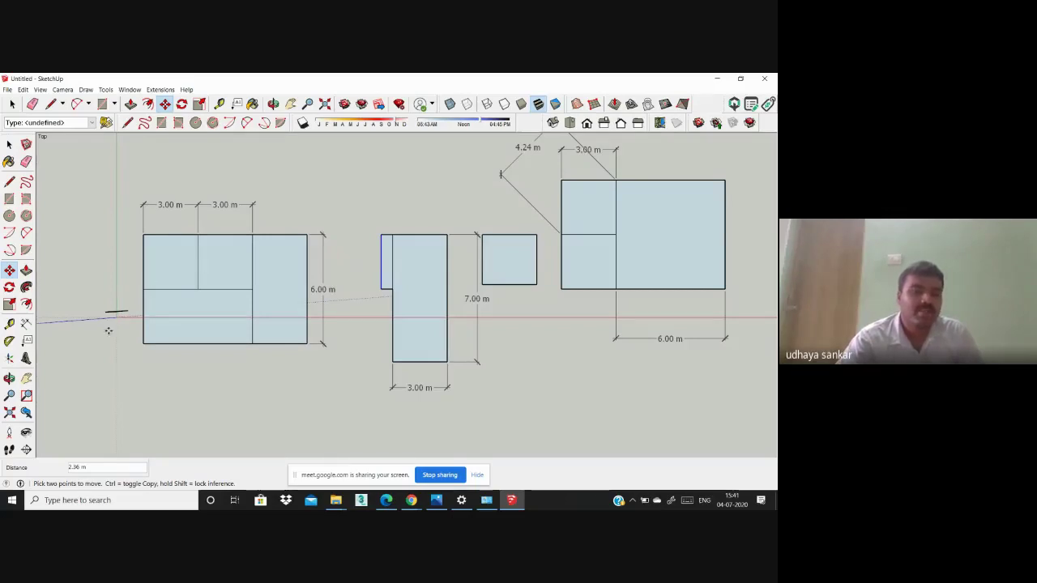
Step: Select the individual room faces of the first layout one after another to show how it is divided
{"action": "scroll", "coordinate": [144, 323], "scroll_direction": "up", "scroll_amount": 2}
{"action": "left_click", "coordinate": [9, 144]}
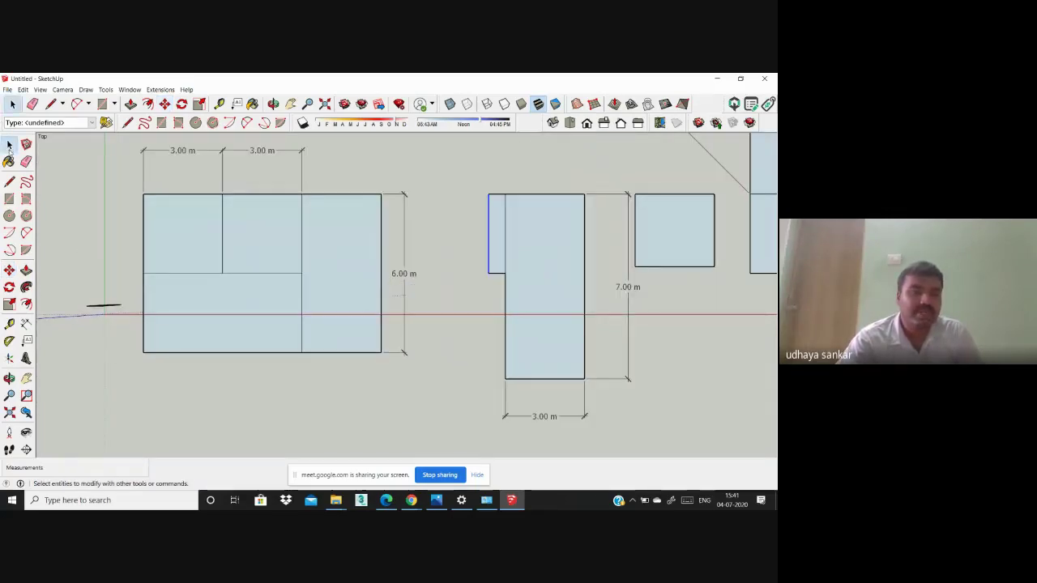
{"action": "left_click", "coordinate": [170, 239]}
{"action": "left_click", "coordinate": [246, 248]}
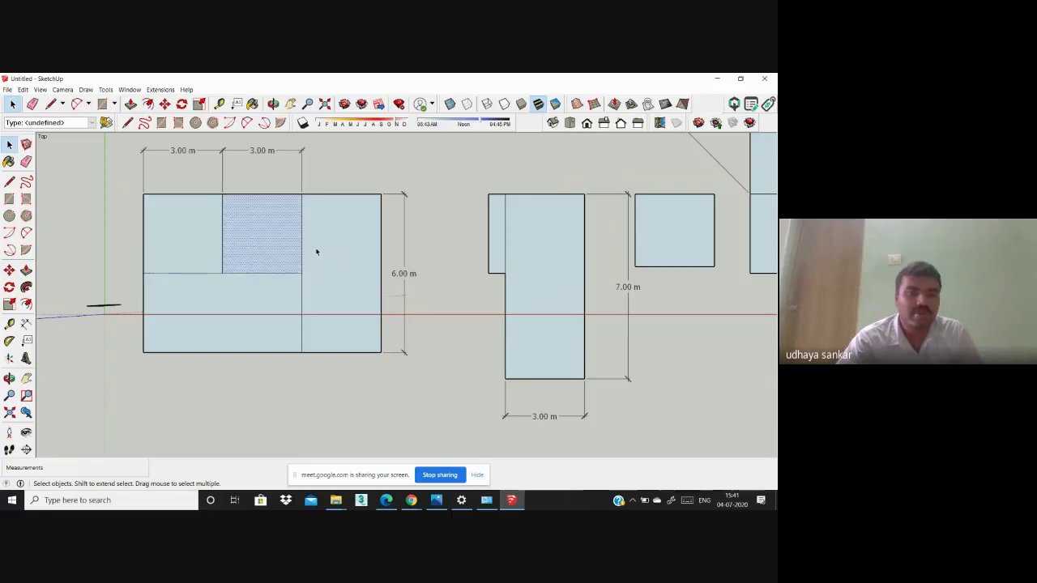
{"action": "left_click", "coordinate": [317, 251]}
{"action": "left_click", "coordinate": [262, 310]}
{"action": "left_click", "coordinate": [251, 235]}
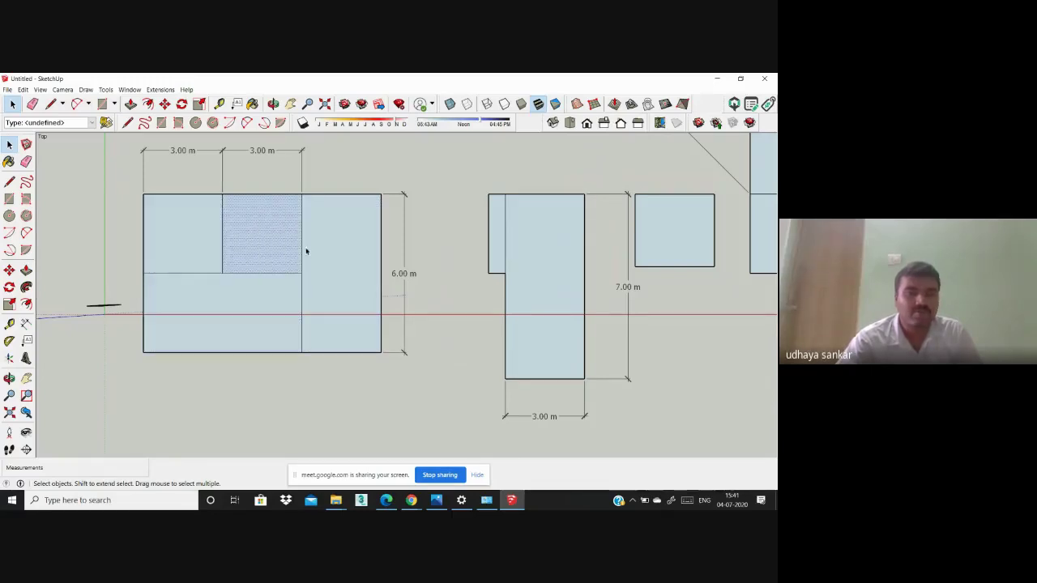
{"action": "left_click", "coordinate": [332, 259]}
{"action": "left_click", "coordinate": [276, 283]}
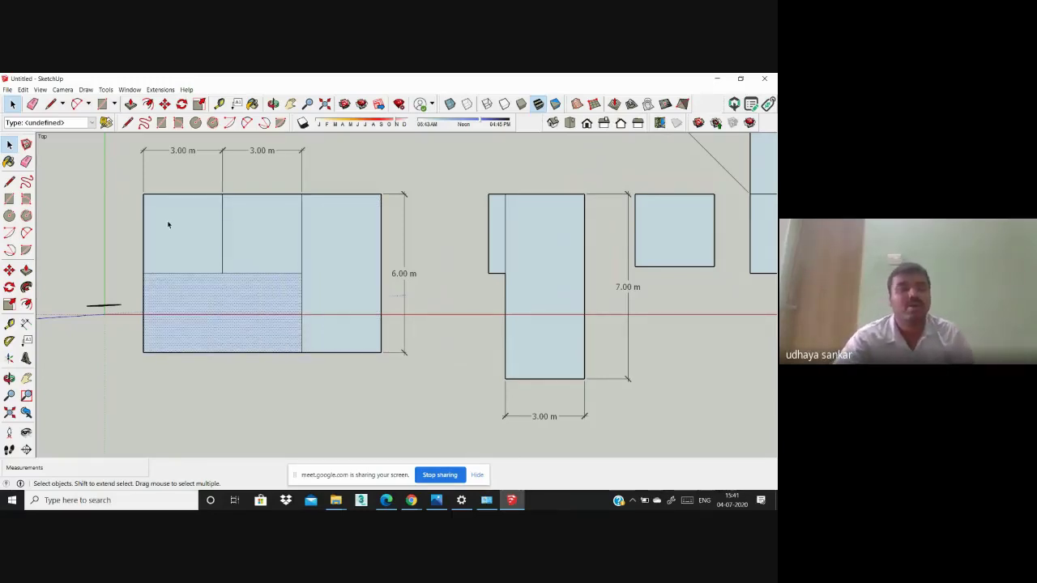
{"action": "left_click", "coordinate": [171, 229]}
{"action": "left_click", "coordinate": [235, 255]}
{"action": "left_click", "coordinate": [343, 264]}
{"action": "left_click", "coordinate": [187, 237]}
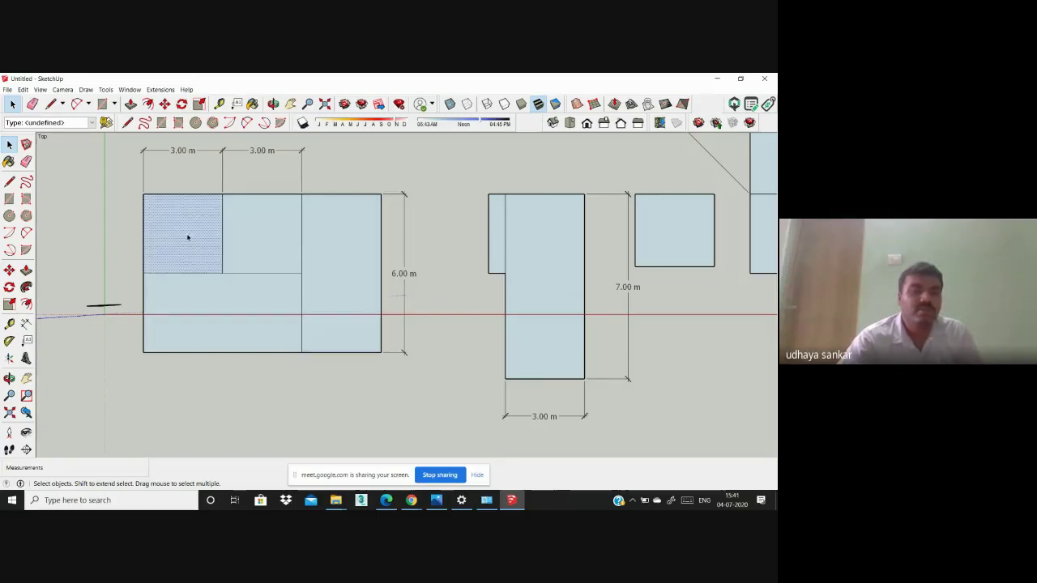
{"action": "left_click", "coordinate": [260, 244]}
{"action": "left_click", "coordinate": [310, 250]}
{"action": "left_click", "coordinate": [200, 232]}
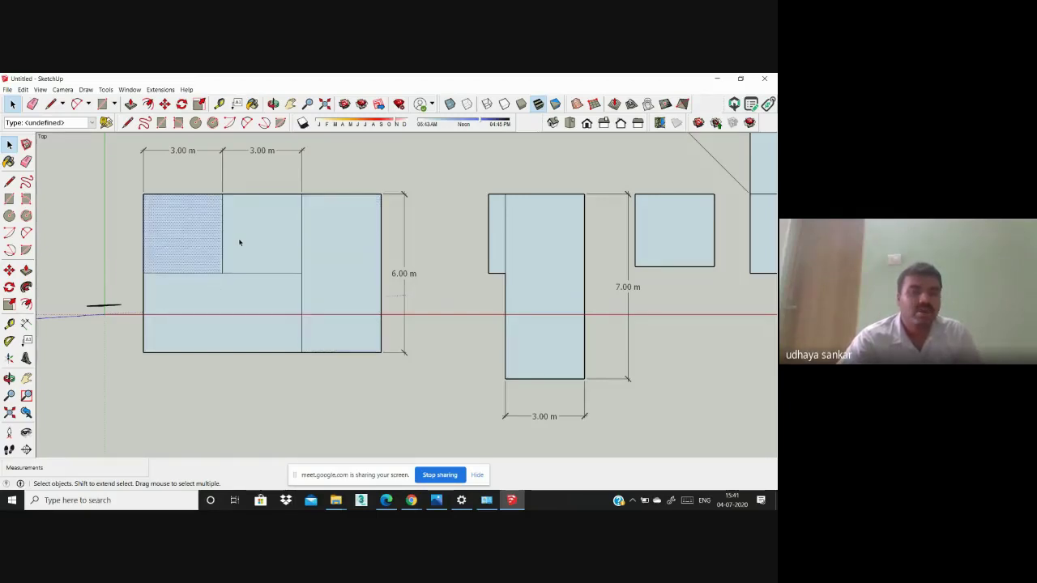
Step: Examine how the first layout is divided by repeatedly selecting its four room faces and the dividing lines between them
{"action": "left_click", "coordinate": [238, 238]}
{"action": "left_click", "coordinate": [336, 251]}
{"action": "left_click", "coordinate": [238, 291]}
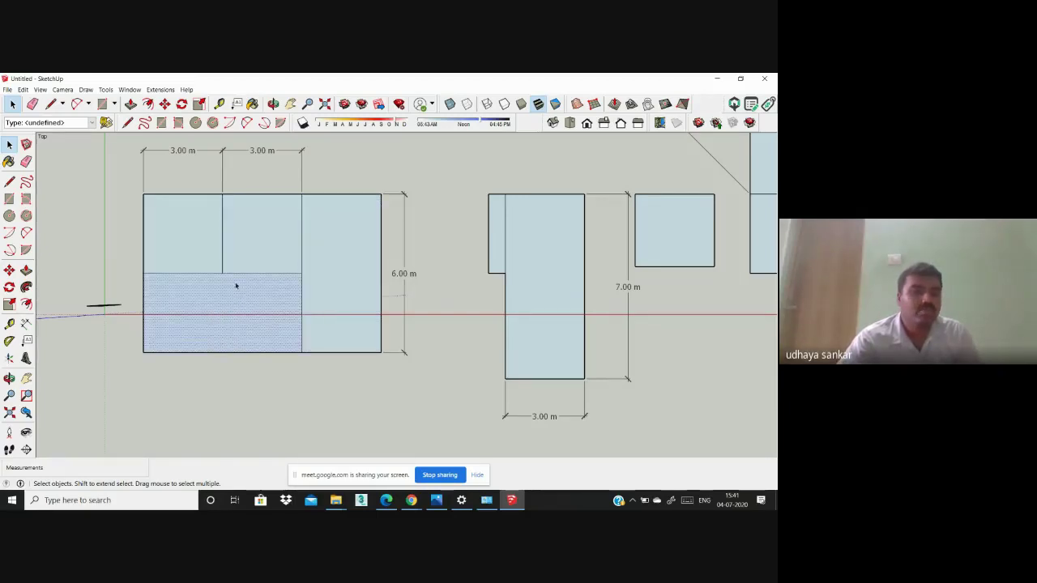
{"action": "left_click", "coordinate": [148, 226]}
{"action": "left_click", "coordinate": [245, 249]}
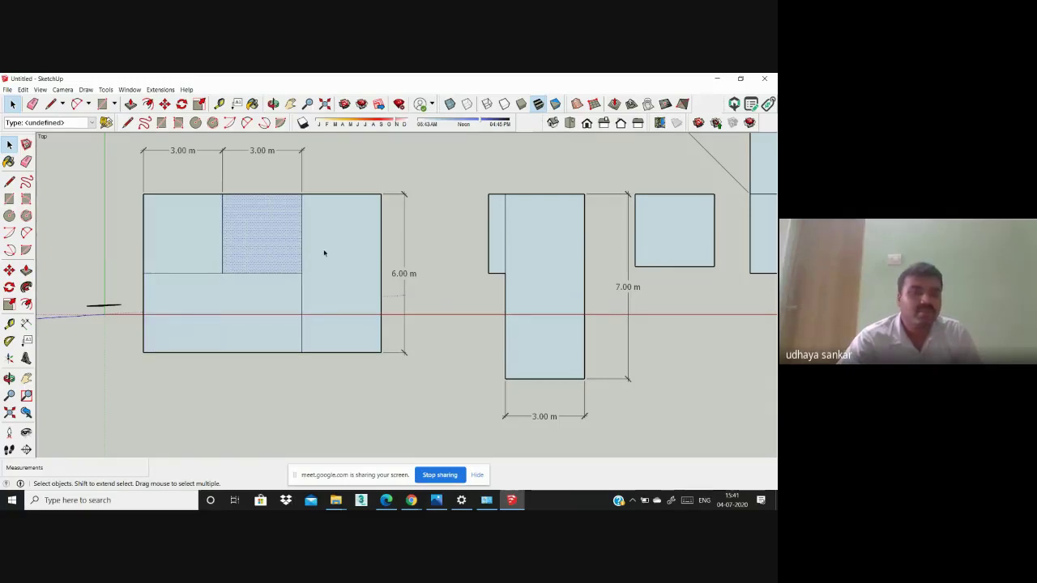
{"action": "left_click", "coordinate": [159, 247]}
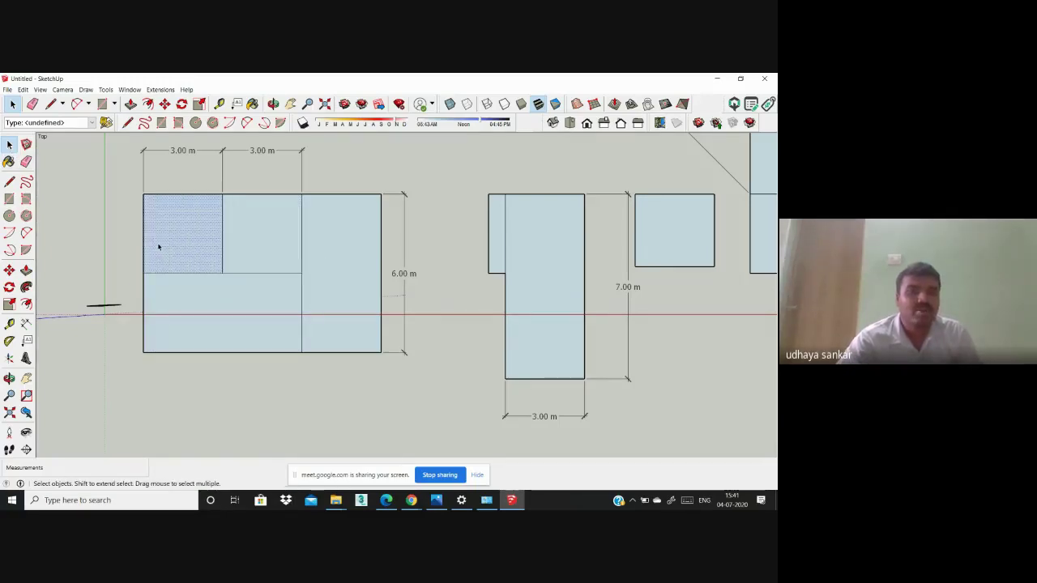
{"action": "left_click", "coordinate": [269, 236]}
{"action": "left_click", "coordinate": [317, 235]}
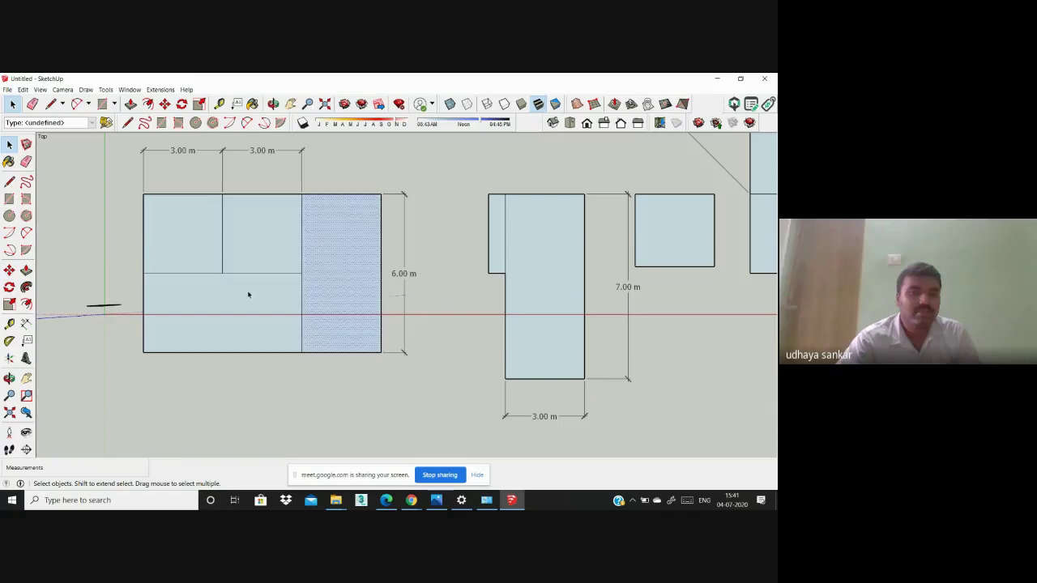
{"action": "left_click", "coordinate": [249, 295]}
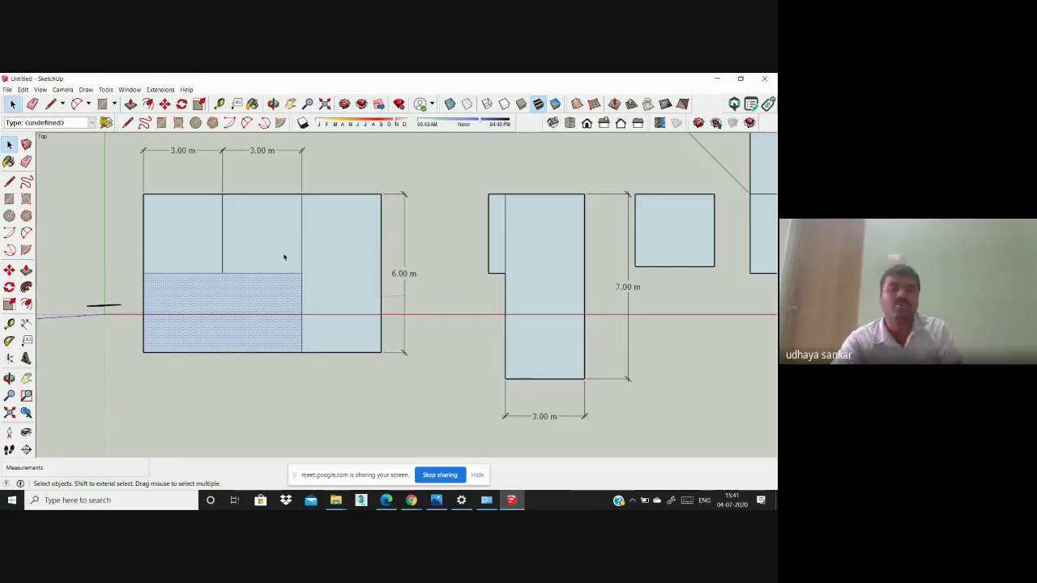
{"action": "left_click", "coordinate": [211, 226]}
{"action": "left_click", "coordinate": [261, 233]}
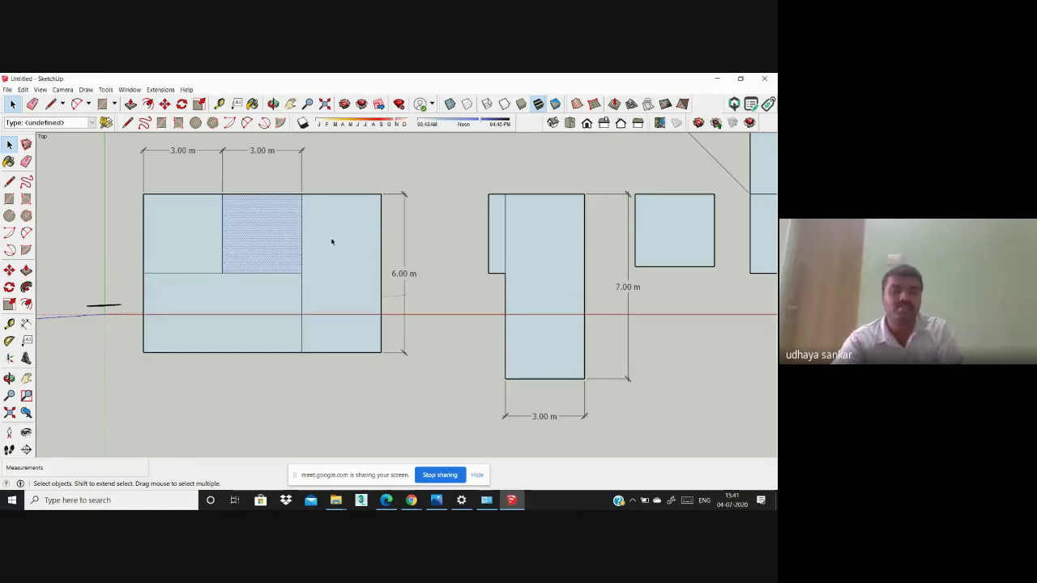
{"action": "left_click", "coordinate": [339, 245]}
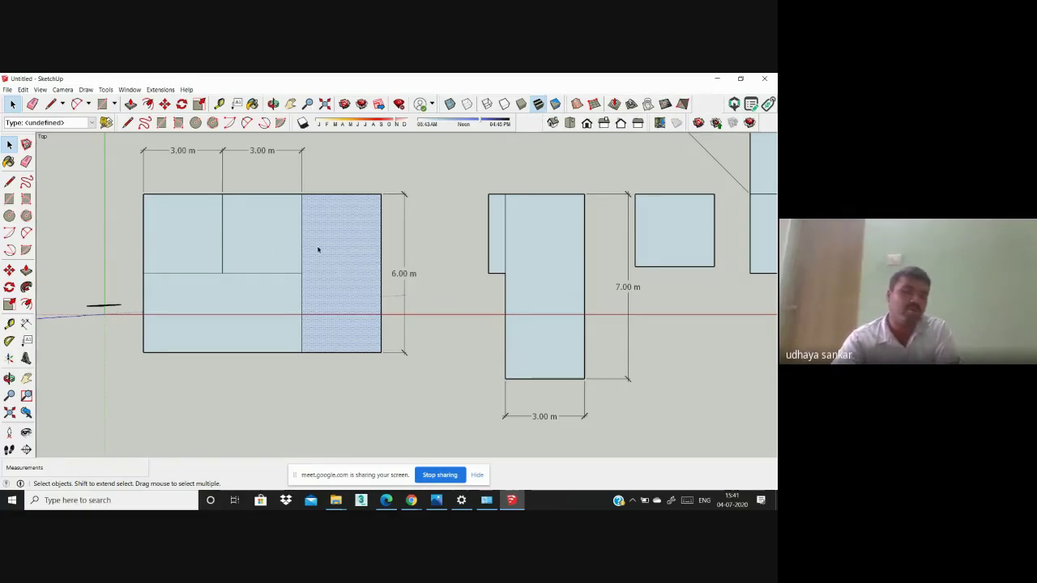
{"action": "left_click", "coordinate": [223, 235]}
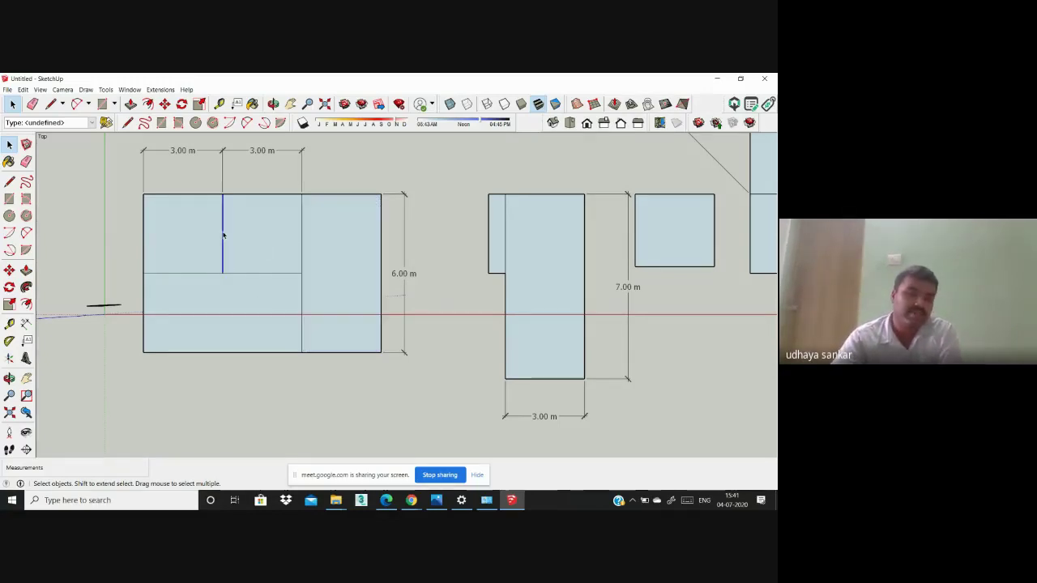
{"action": "left_click", "coordinate": [300, 237]}
{"action": "left_click", "coordinate": [301, 237]}
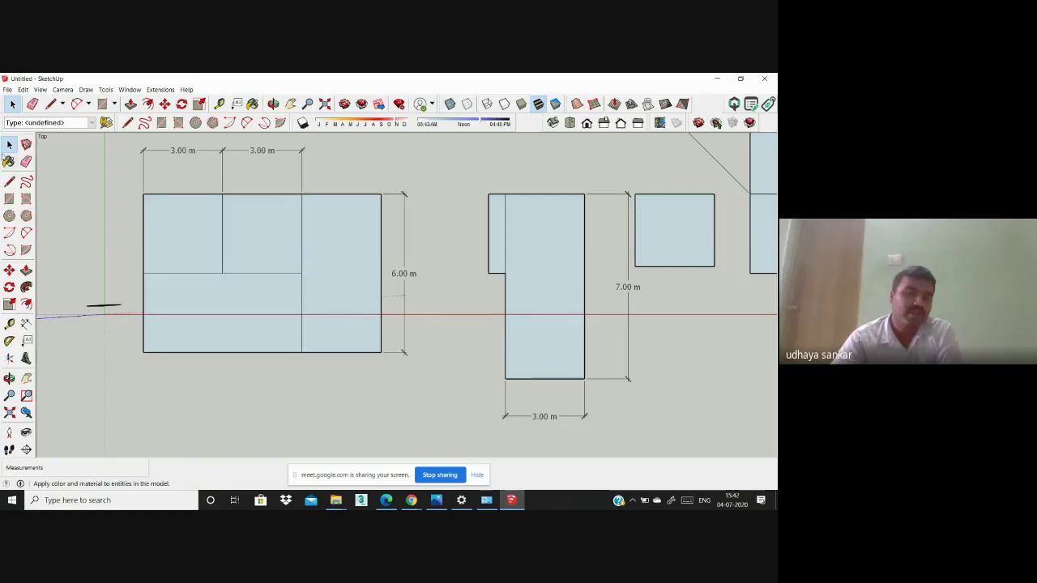
Step: Try erasing the interior dividing lines of the first layout to merge its rooms into one face, and undo the erasing
{"action": "left_click", "coordinate": [9, 162]}
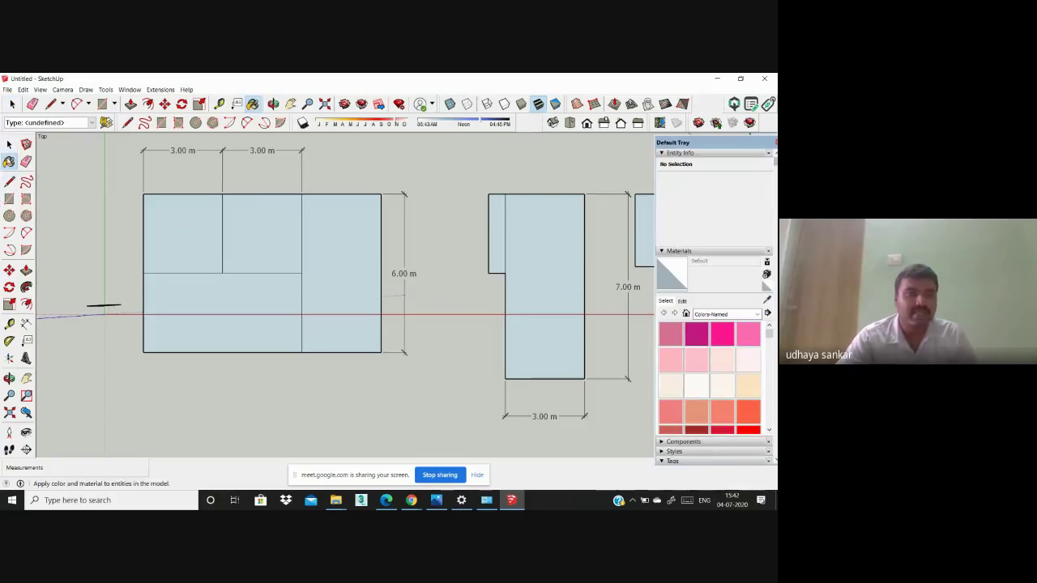
{"action": "left_click", "coordinate": [26, 162]}
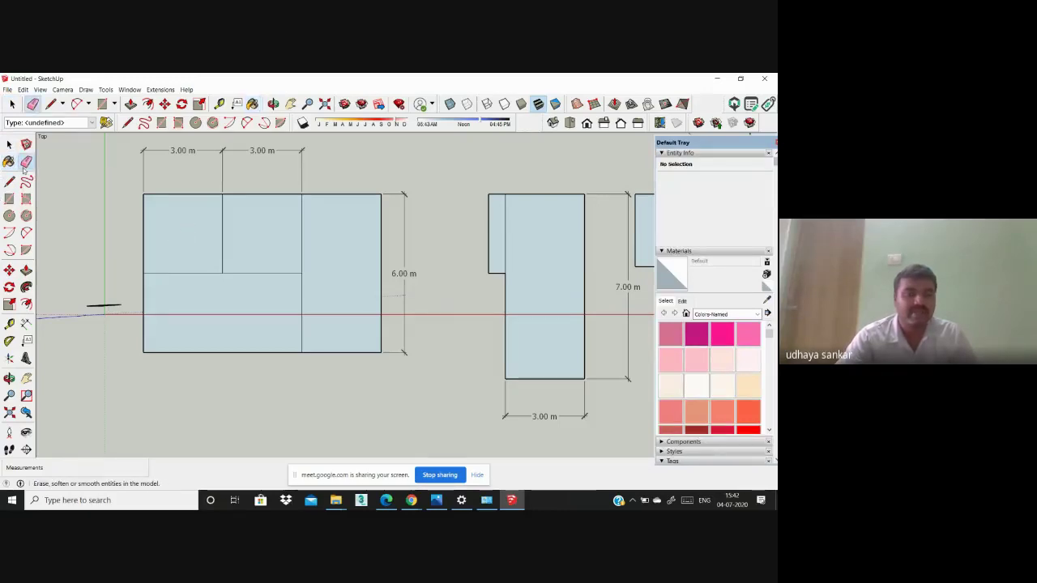
{"action": "left_click", "coordinate": [222, 220]}
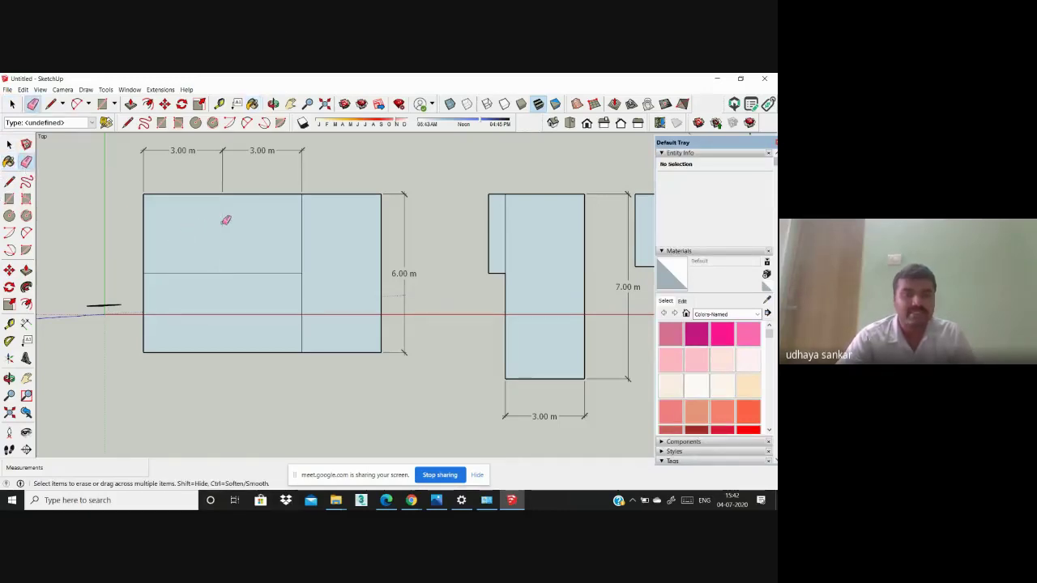
{"action": "left_click", "coordinate": [304, 226]}
{"action": "left_click", "coordinate": [292, 273]}
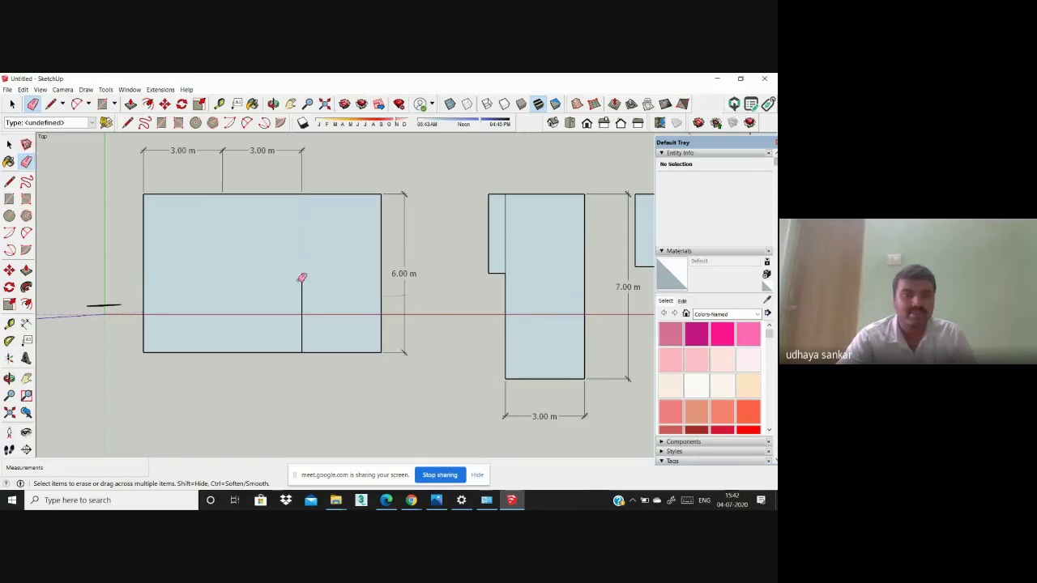
{"action": "left_click", "coordinate": [303, 282]}
{"action": "key", "text": "space"}
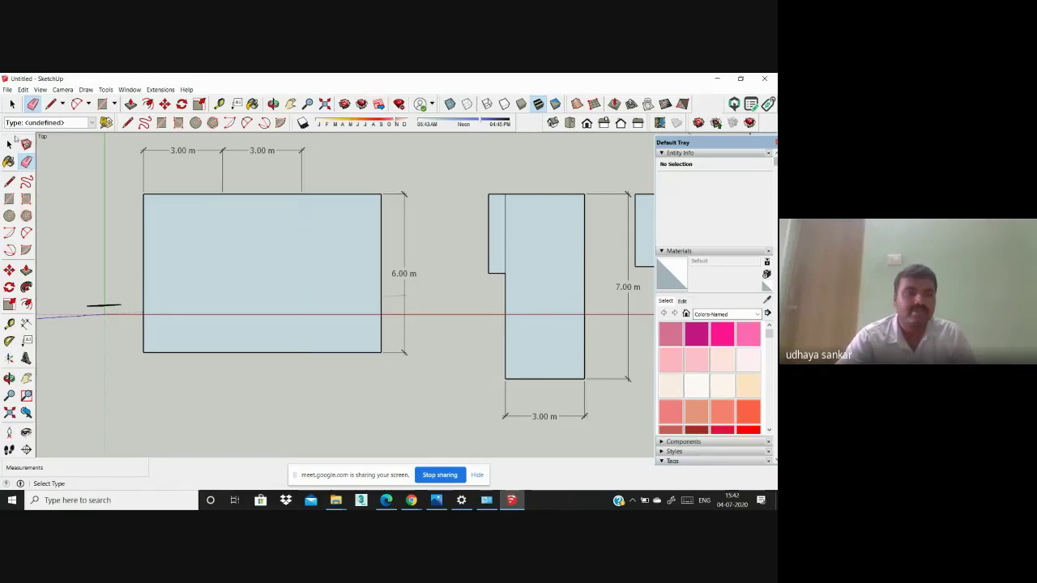
{"action": "left_click", "coordinate": [203, 244]}
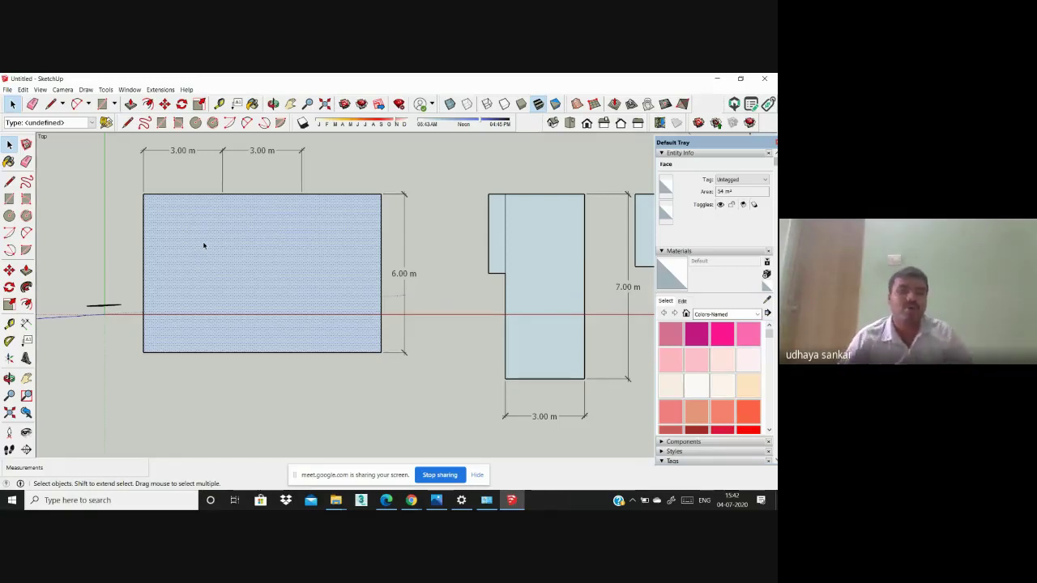
{"action": "key", "text": "ctrl+z"}
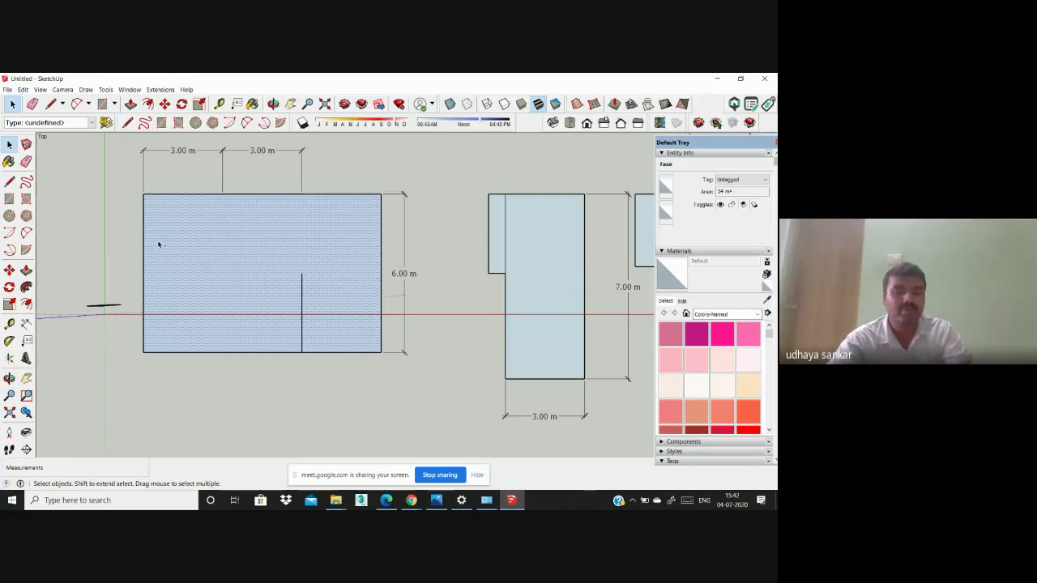
{"action": "key", "text": "ctrl+z"}
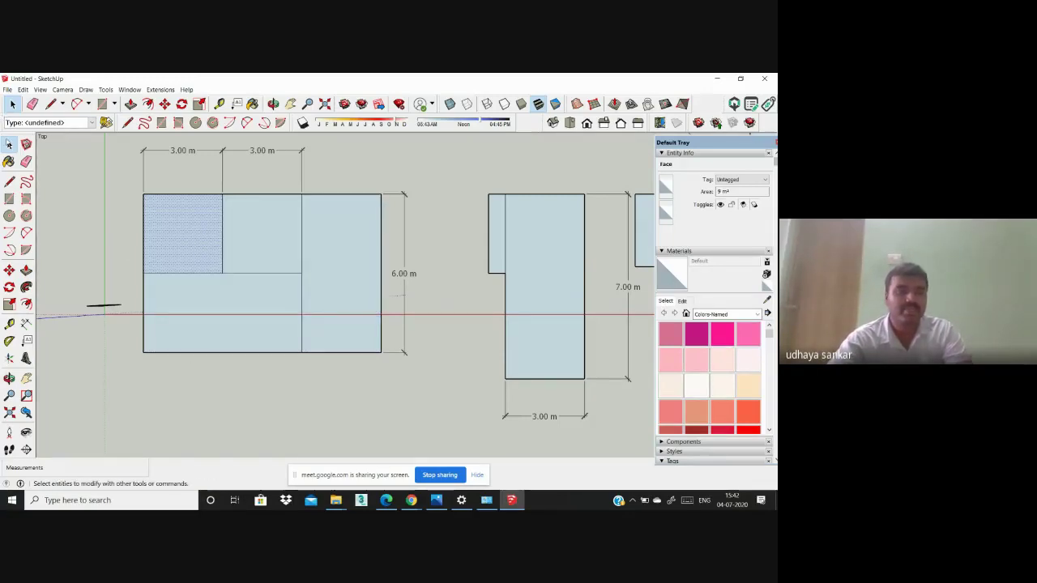
Step: Check the separate room faces of the first layout and the line between the two upper rooms by selecting them individually
{"action": "left_click", "coordinate": [306, 232]}
{"action": "left_click", "coordinate": [222, 277]}
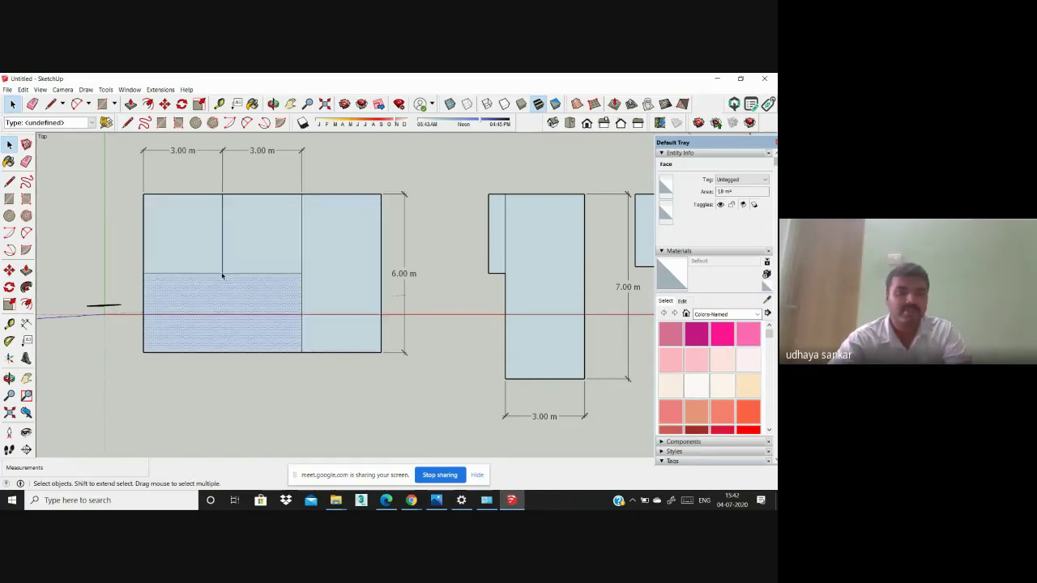
{"action": "left_click", "coordinate": [216, 267]}
{"action": "left_click", "coordinate": [260, 250]}
{"action": "left_click", "coordinate": [257, 287]}
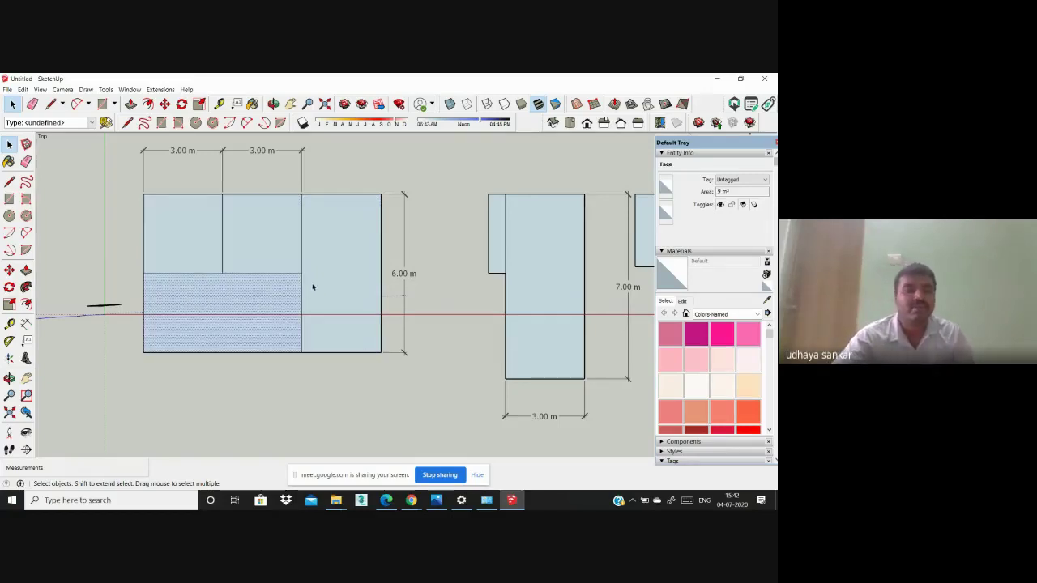
{"action": "left_click", "coordinate": [312, 287]}
{"action": "left_click", "coordinate": [261, 248]}
{"action": "left_click", "coordinate": [186, 235]}
{"action": "left_click", "coordinate": [200, 289]}
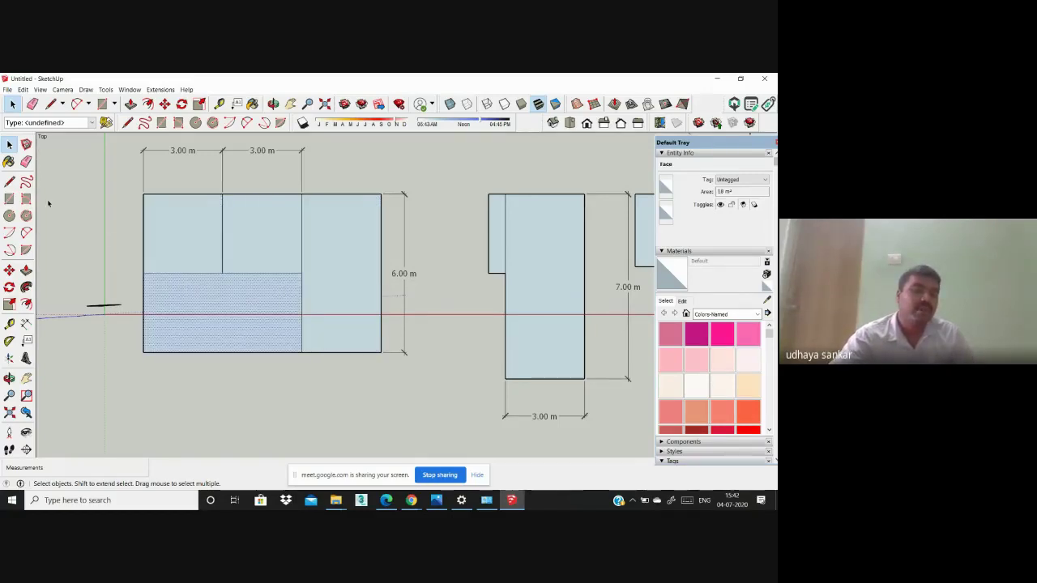
{"action": "left_click", "coordinate": [223, 225]}
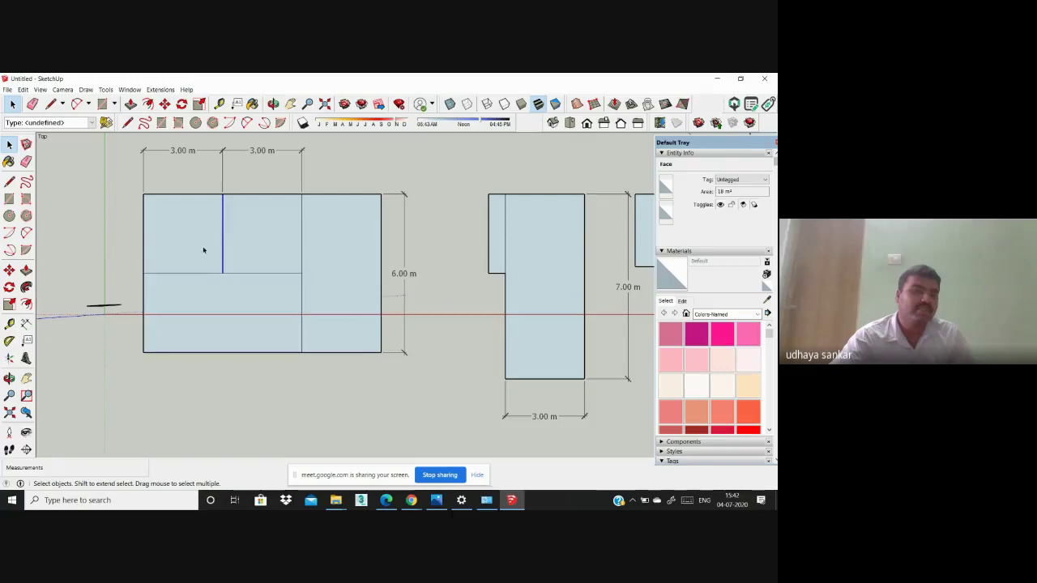
{"action": "left_click", "coordinate": [202, 317]}
{"action": "left_click", "coordinate": [94, 224]}
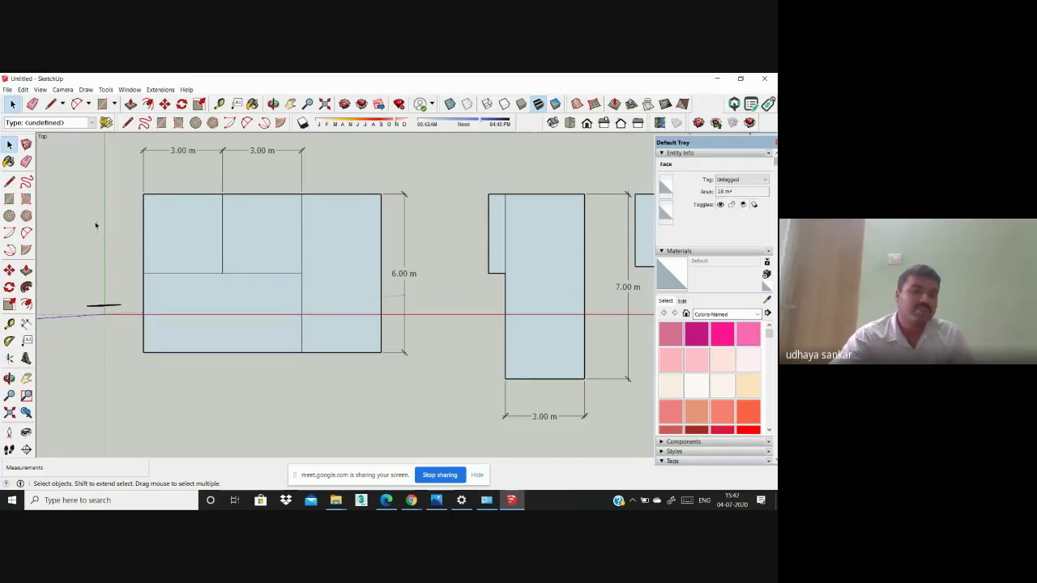
Step: Erase the dividing lines inside the first layout with the Eraser and select the merged face
{"action": "left_click", "coordinate": [26, 161]}
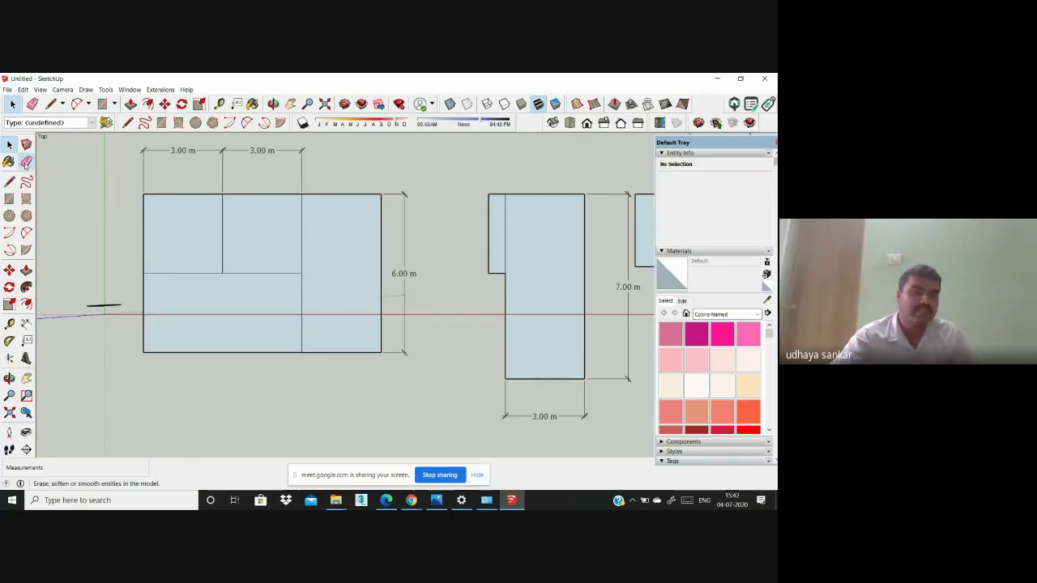
{"action": "left_click", "coordinate": [224, 213]}
{"action": "left_click", "coordinate": [303, 224]}
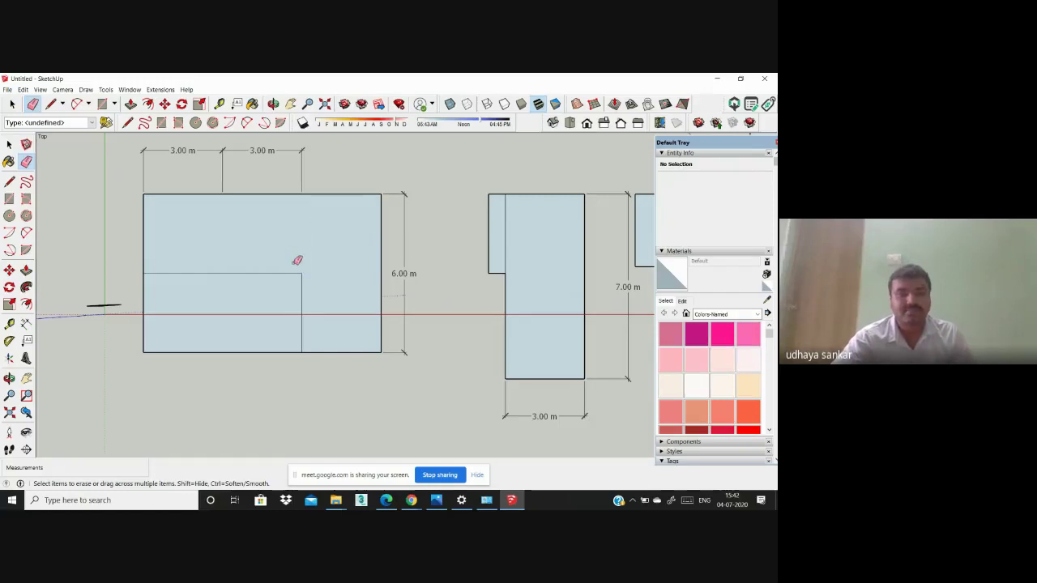
{"action": "left_click", "coordinate": [296, 272]}
{"action": "left_click", "coordinate": [303, 281]}
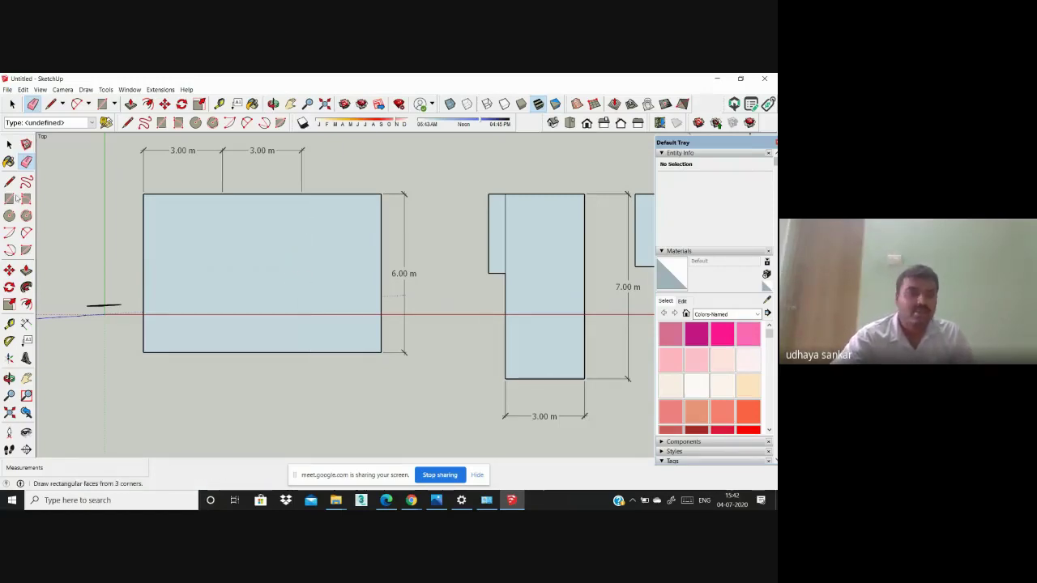
{"action": "left_click", "coordinate": [9, 145]}
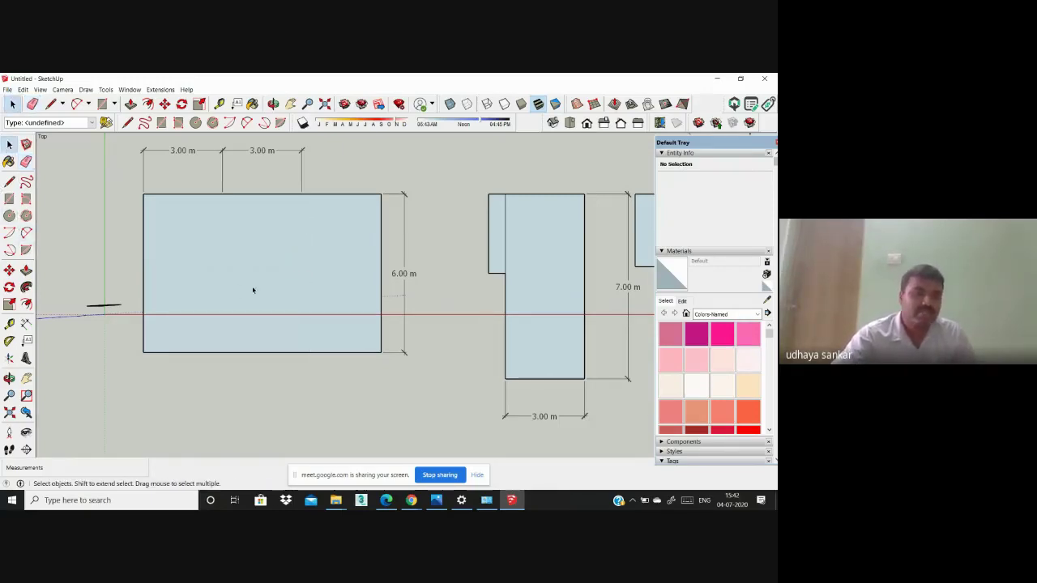
{"action": "left_click", "coordinate": [251, 293]}
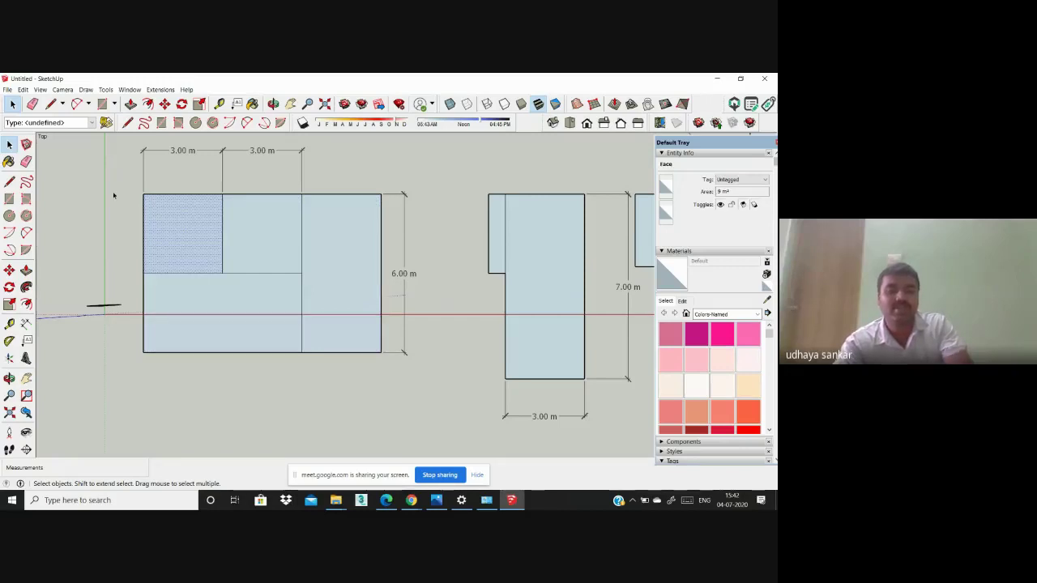
Step: Erase every interior line of the first layout to make it one undivided rectangle, and select its face
{"action": "left_click", "coordinate": [26, 161]}
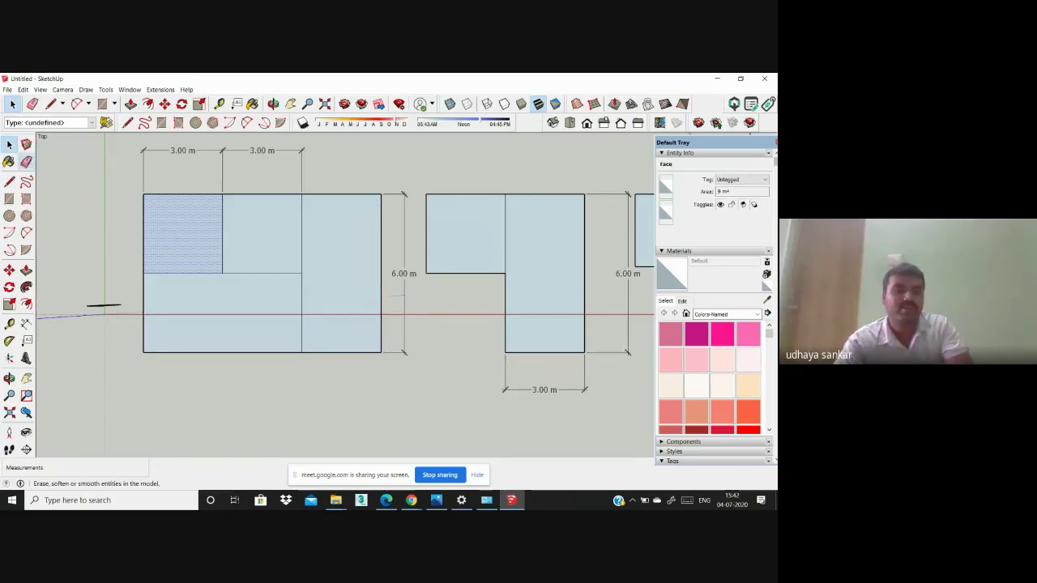
{"action": "left_click", "coordinate": [224, 220]}
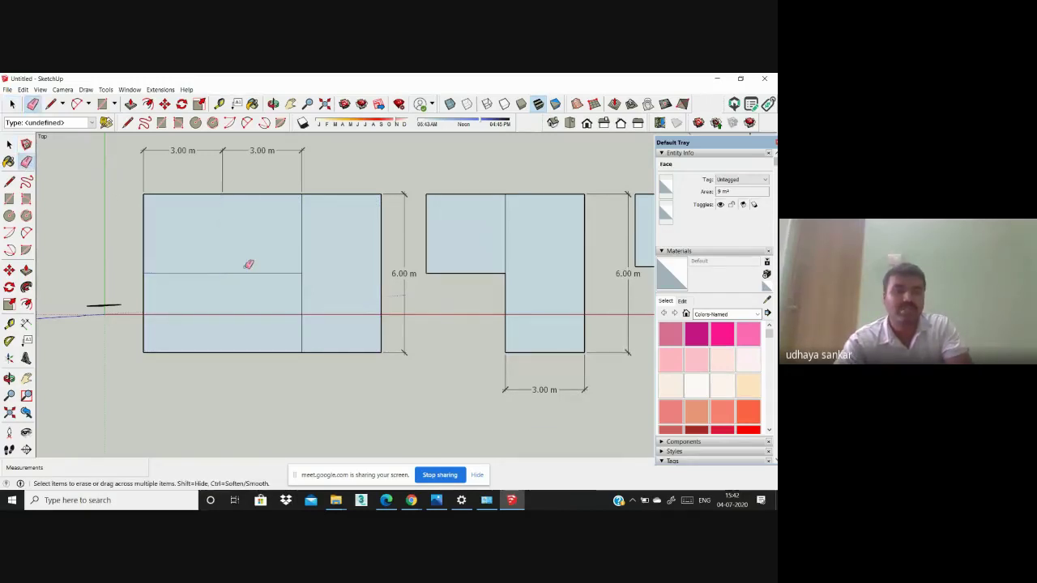
{"action": "left_click_drag", "start_coordinate": [255, 266], "coordinate": [304, 264]}
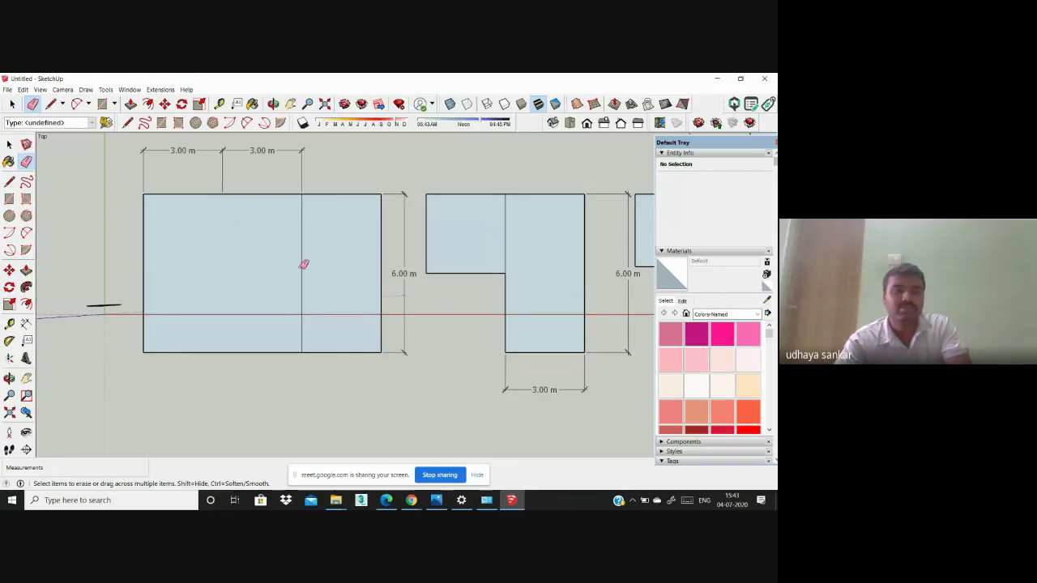
{"action": "key", "text": "space"}
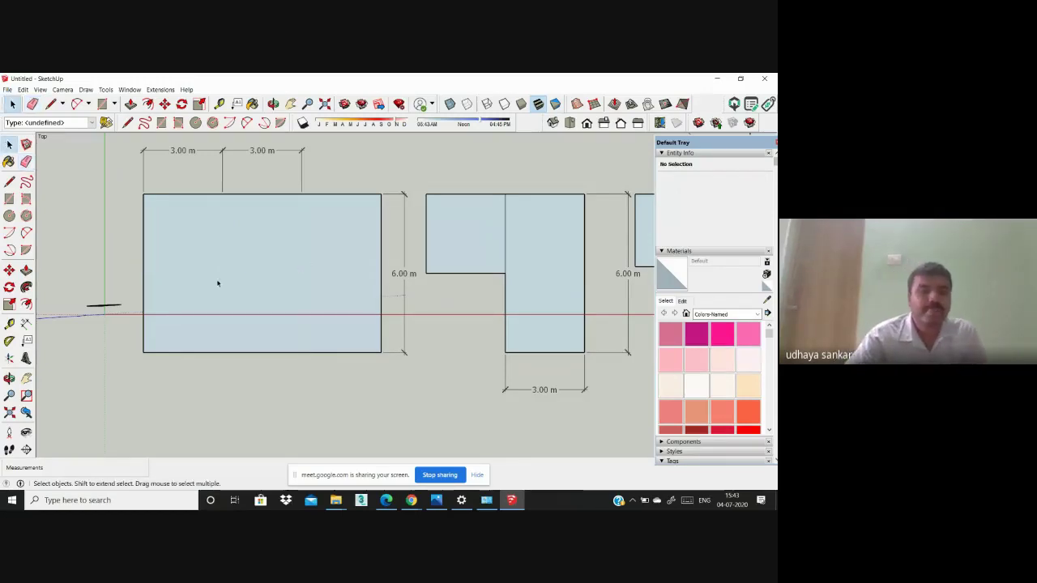
{"action": "left_click", "coordinate": [217, 282]}
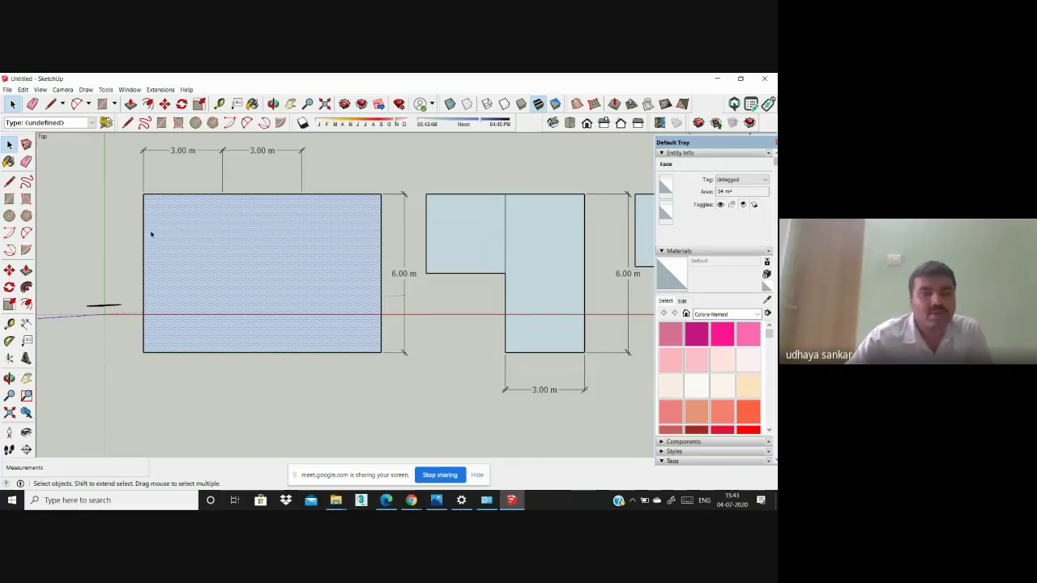
Step: Draw a horizontal 9 m line across the first layout's rectangle, from its left edge to its right edge slightly above the middle
{"action": "scroll", "coordinate": [151, 234], "scroll_direction": "up", "scroll_amount": 1}
{"action": "scroll", "coordinate": [162, 230], "scroll_direction": "down", "scroll_amount": 1}
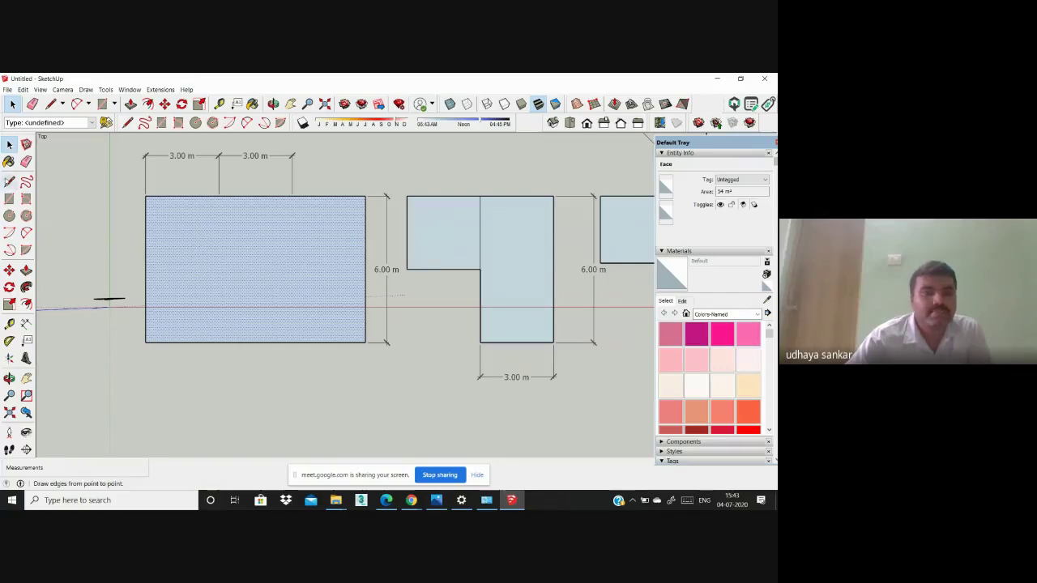
{"action": "left_click", "coordinate": [10, 182]}
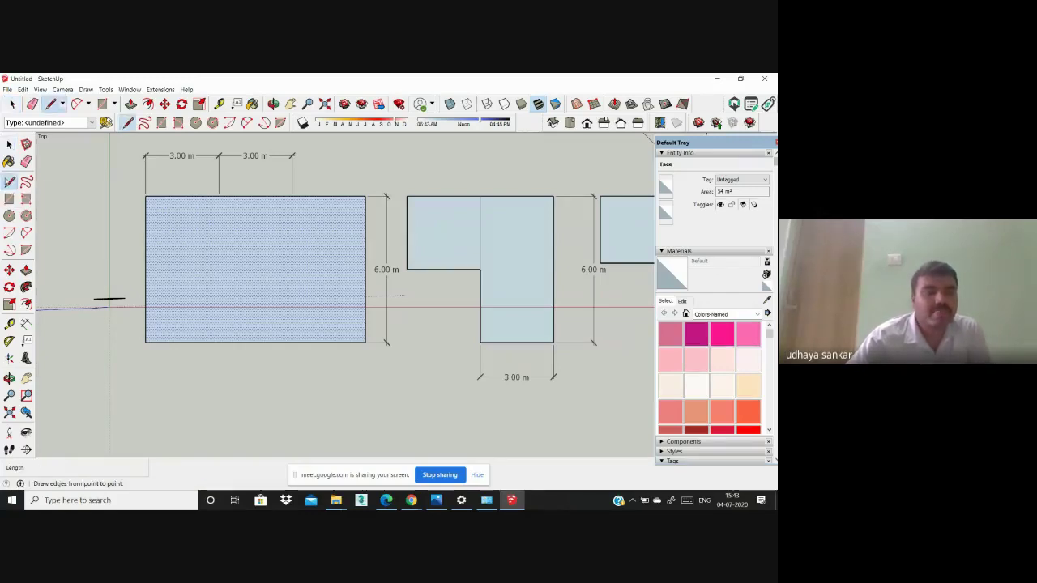
{"action": "left_click", "coordinate": [146, 262]}
{"action": "left_click", "coordinate": [364, 261]}
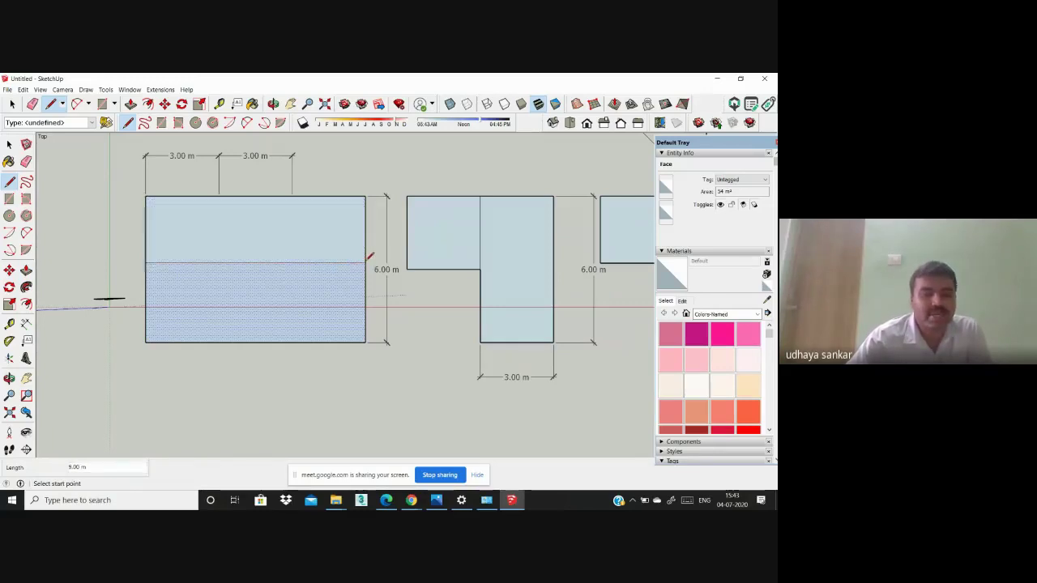
{"action": "left_click", "coordinate": [255, 263]}
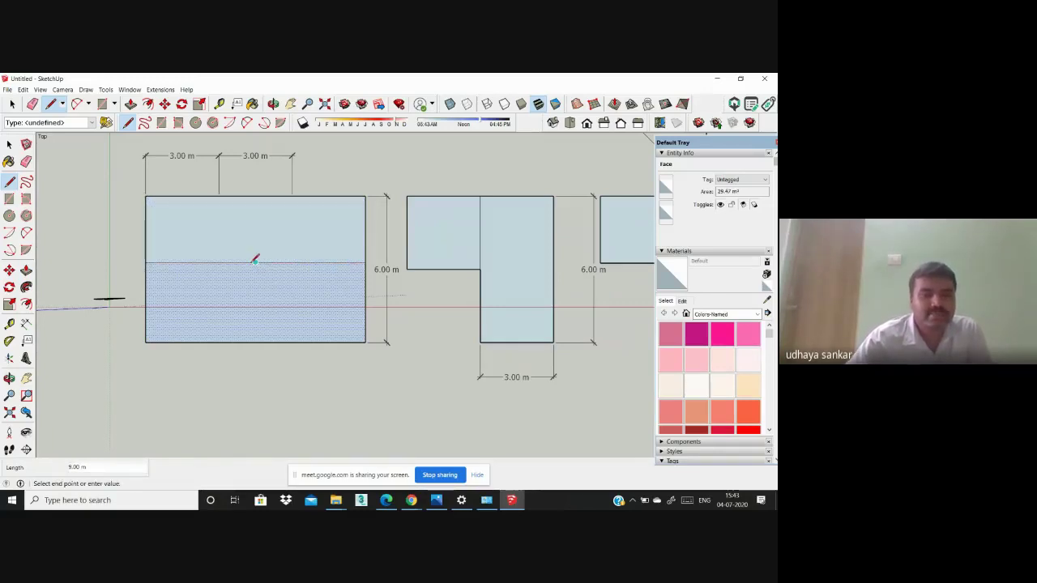
{"action": "left_click", "coordinate": [256, 341]}
{"action": "key", "text": "Escape"}
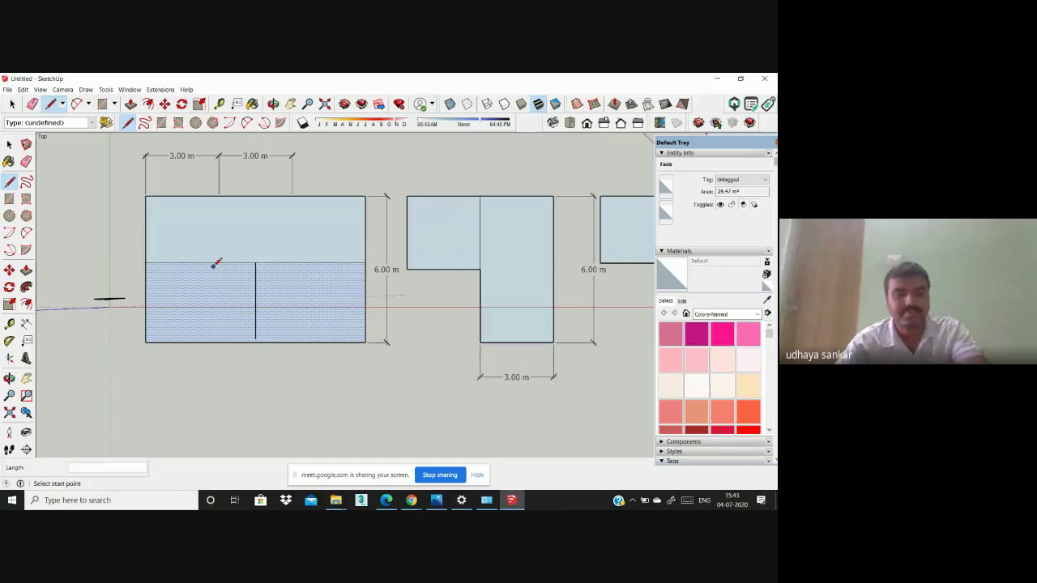
{"action": "left_click", "coordinate": [256, 264]}
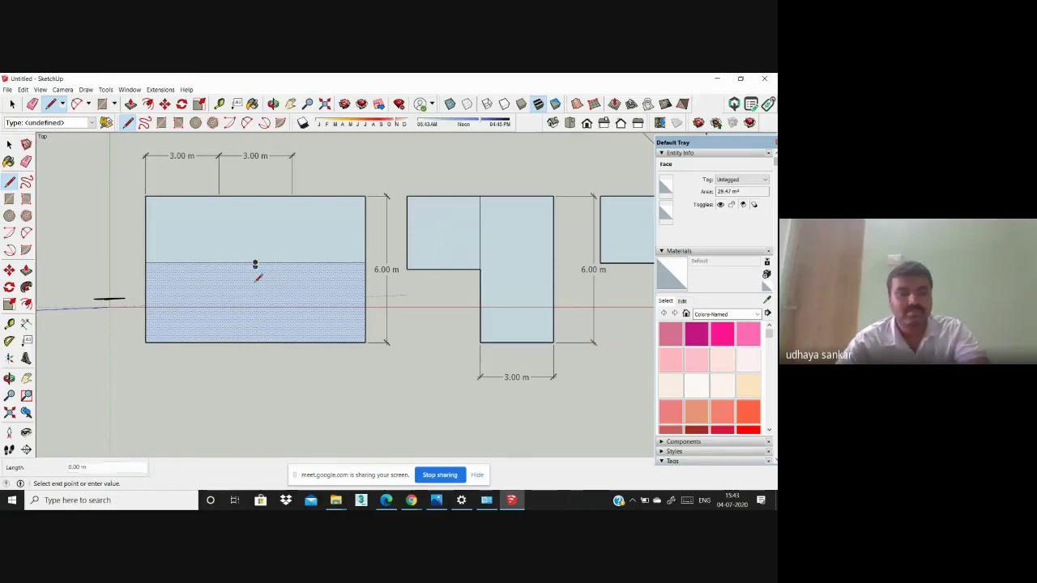
{"action": "left_click", "coordinate": [255, 341]}
{"action": "key", "text": "ctrl+z"}
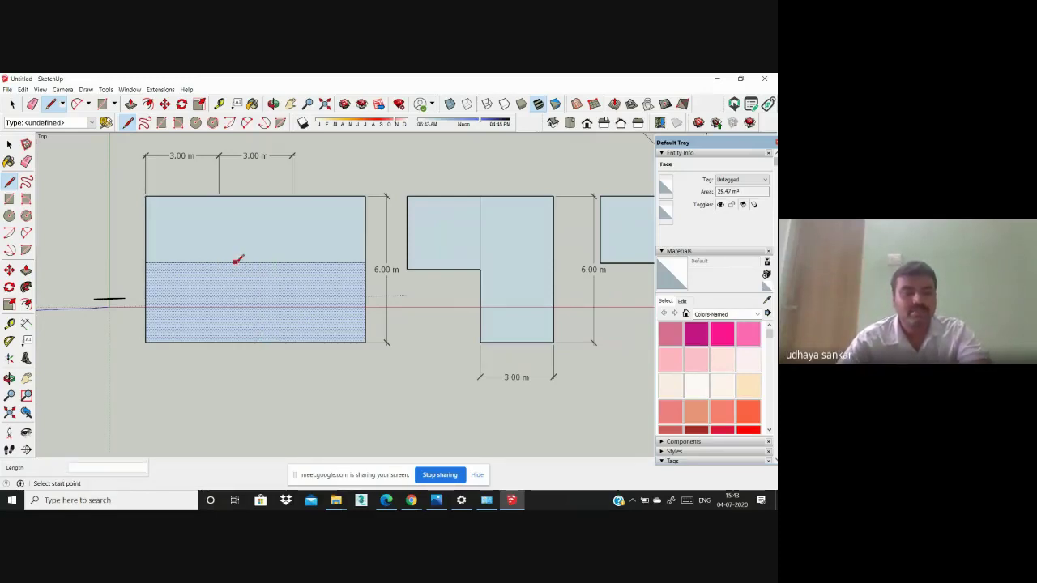
Step: Divide the first layout with one vertical line in its upper half and two vertical lines about 3.27 m long in its lower half
{"action": "left_click", "coordinate": [229, 196]}
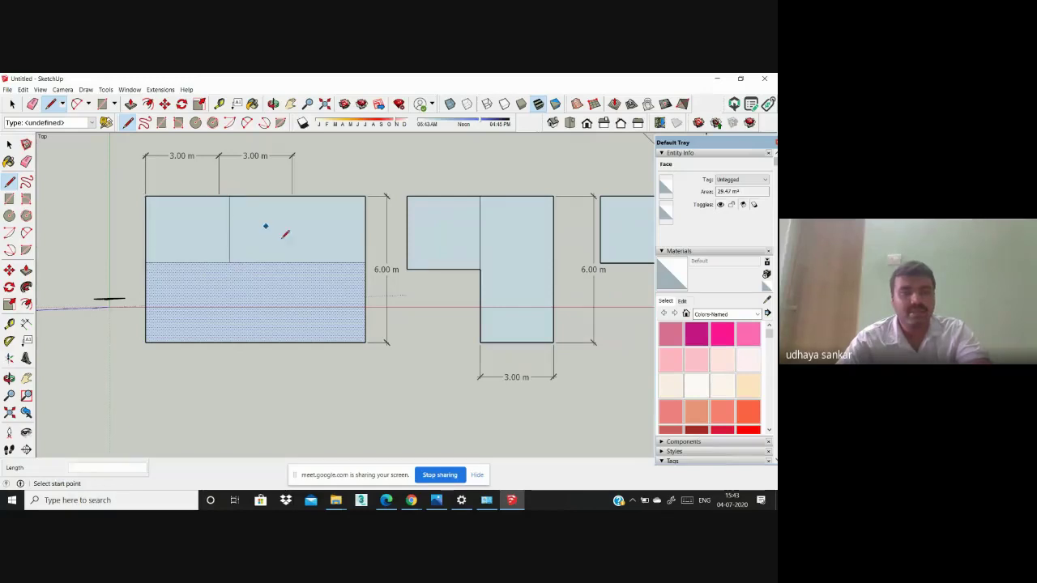
{"action": "left_click", "coordinate": [308, 342]}
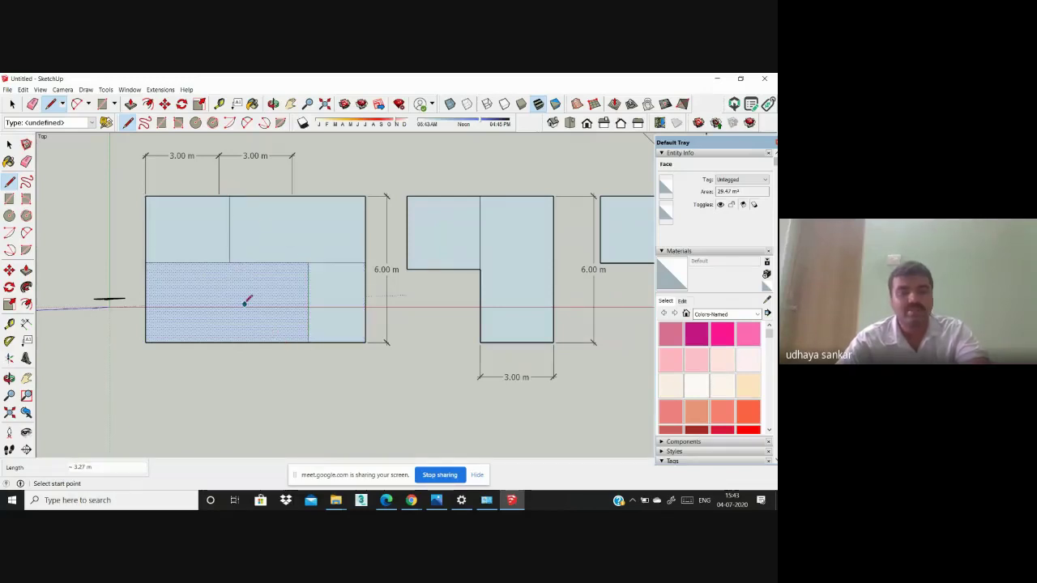
{"action": "left_click", "coordinate": [188, 264]}
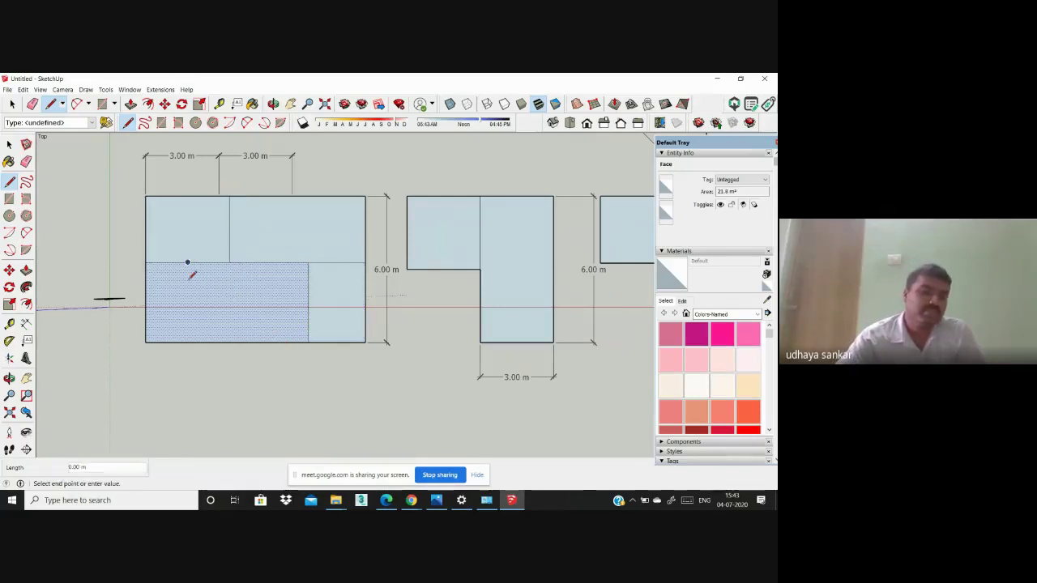
{"action": "left_click", "coordinate": [187, 342]}
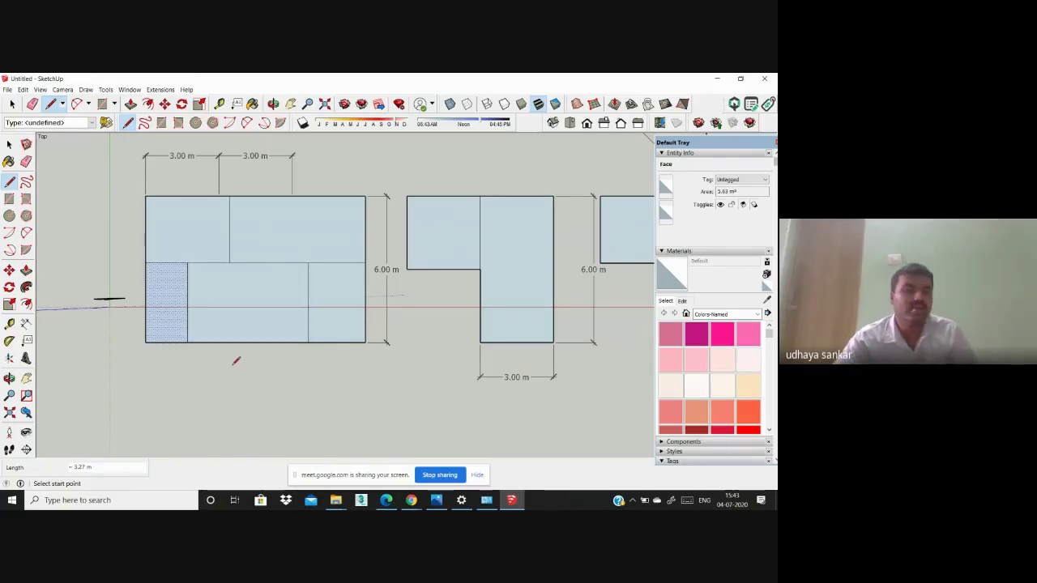
Step: Check the separate faces of the divided first layout by selecting them one by one
{"action": "left_click", "coordinate": [9, 145]}
{"action": "left_click", "coordinate": [286, 290]}
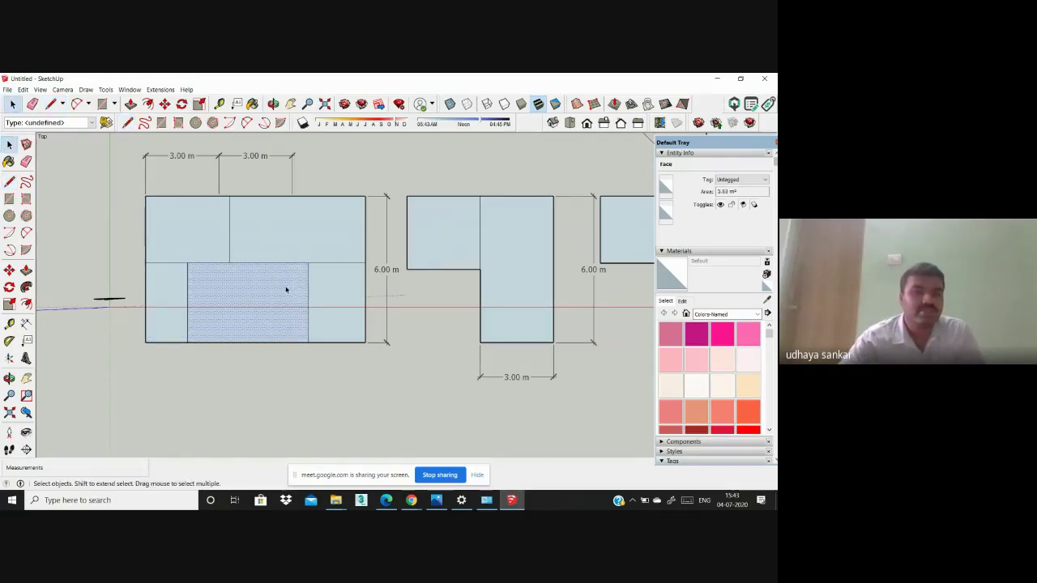
{"action": "left_click", "coordinate": [190, 245]}
{"action": "left_click", "coordinate": [348, 301]}
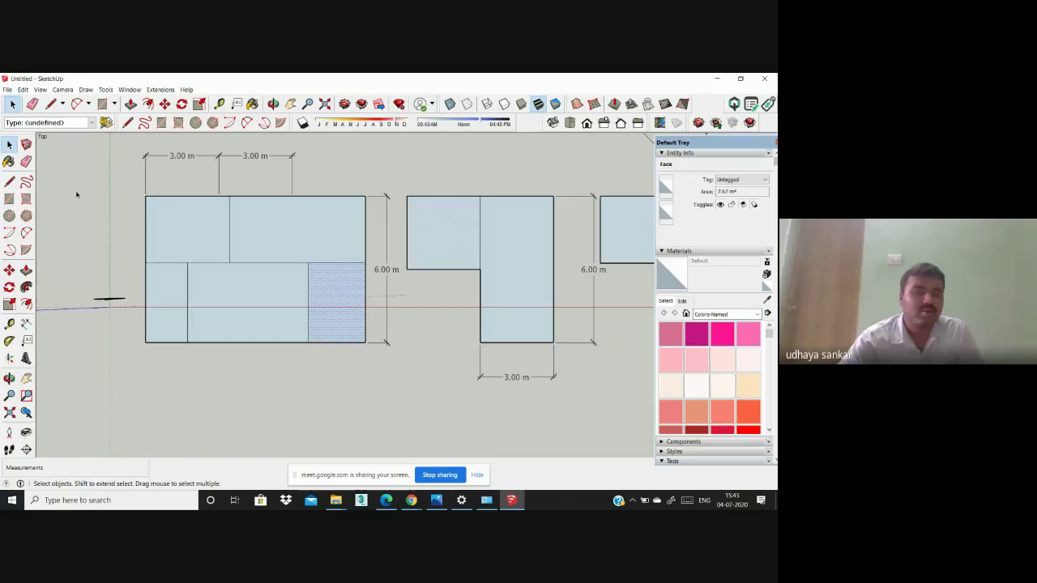
Step: Erase all interior lines of the first layout so that only its outer rectangle with one face is left
{"action": "left_click", "coordinate": [27, 161]}
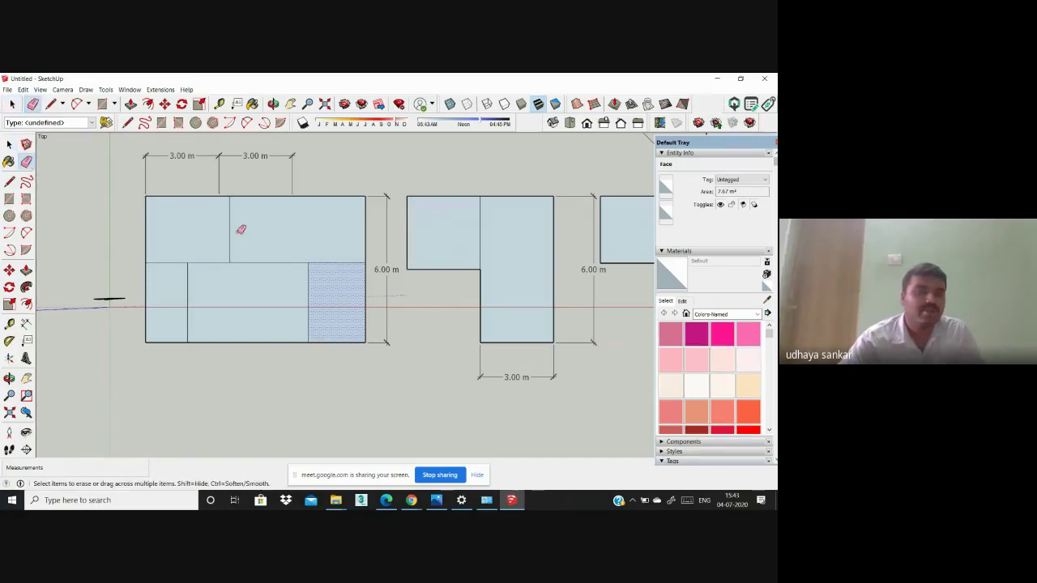
{"action": "left_click", "coordinate": [9, 181]}
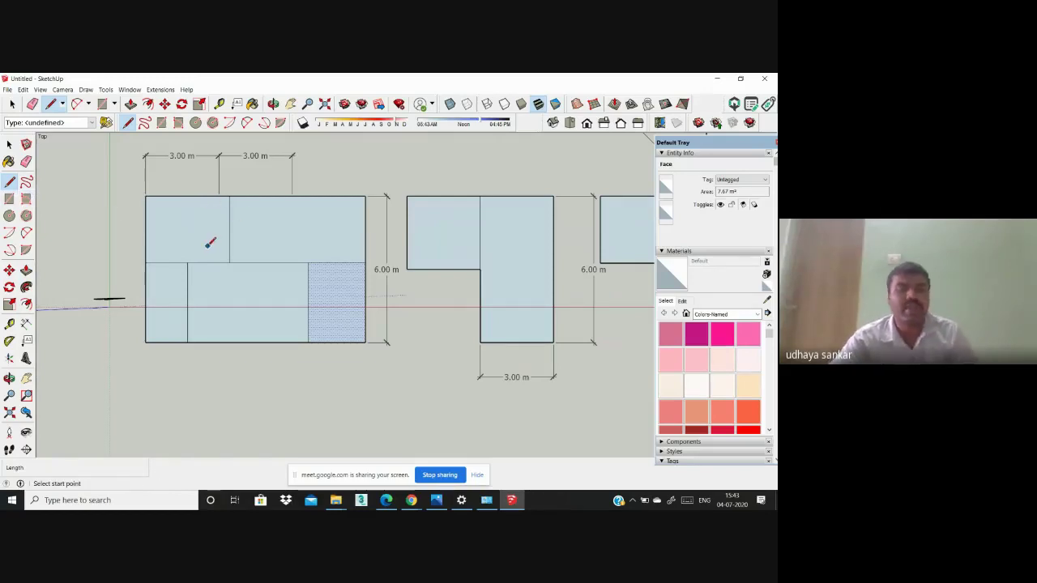
{"action": "scroll", "coordinate": [211, 238], "scroll_direction": "down", "scroll_amount": 2}
{"action": "scroll", "coordinate": [206, 240], "scroll_direction": "up", "scroll_amount": 3}
{"action": "scroll", "coordinate": [204, 241], "scroll_direction": "down", "scroll_amount": 1}
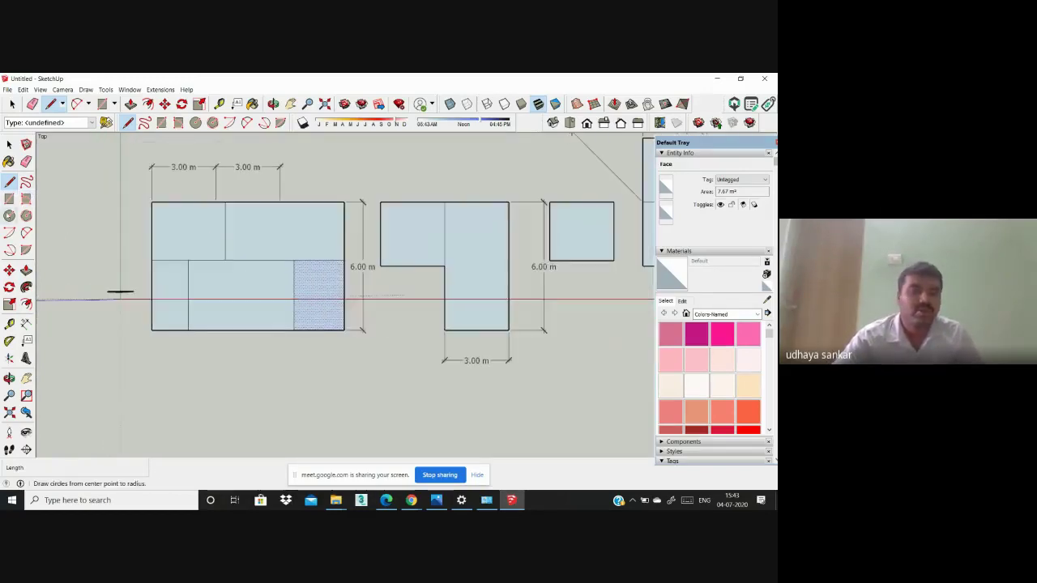
{"action": "left_click", "coordinate": [26, 162]}
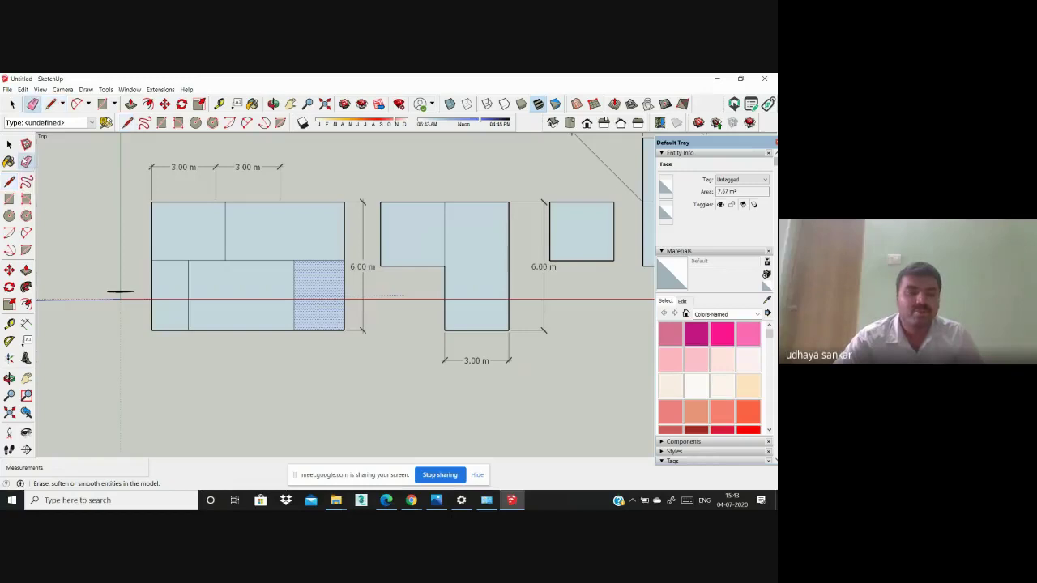
{"action": "scroll", "coordinate": [232, 231], "scroll_direction": "up", "scroll_amount": 2}
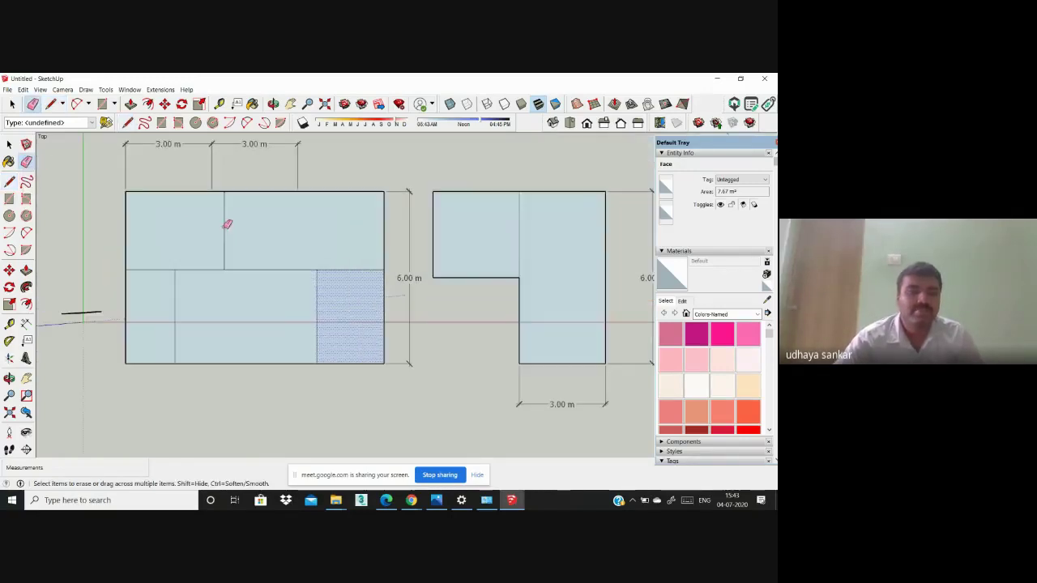
{"action": "left_click", "coordinate": [225, 228]}
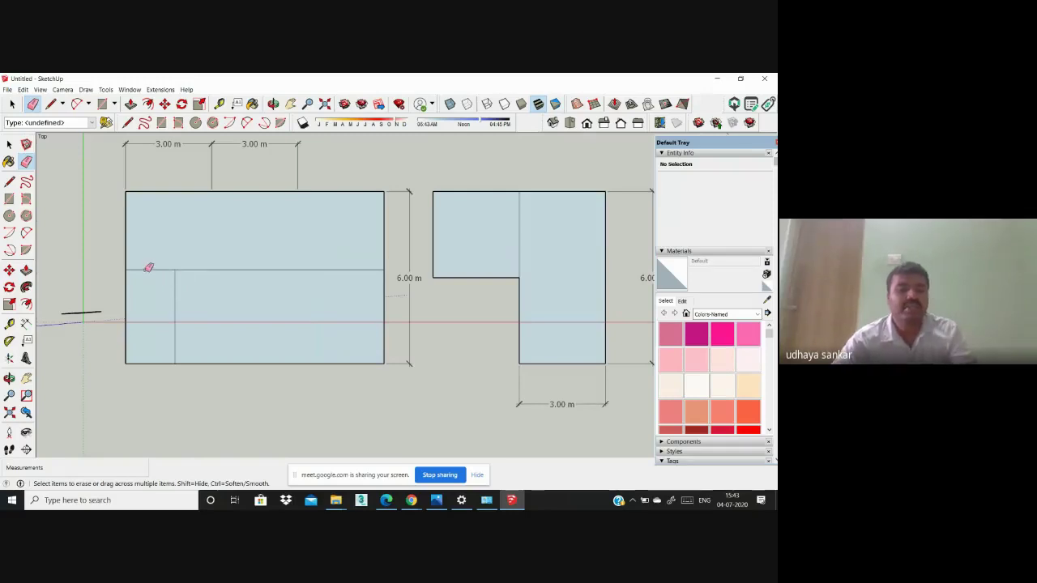
{"action": "mouse_move", "coordinate": [137, 284]}
{"action": "left_mouse_down"}
{"action": "mouse_move", "coordinate": [206, 285]}
{"action": "mouse_move", "coordinate": [158, 266]}
{"action": "left_mouse_up"}
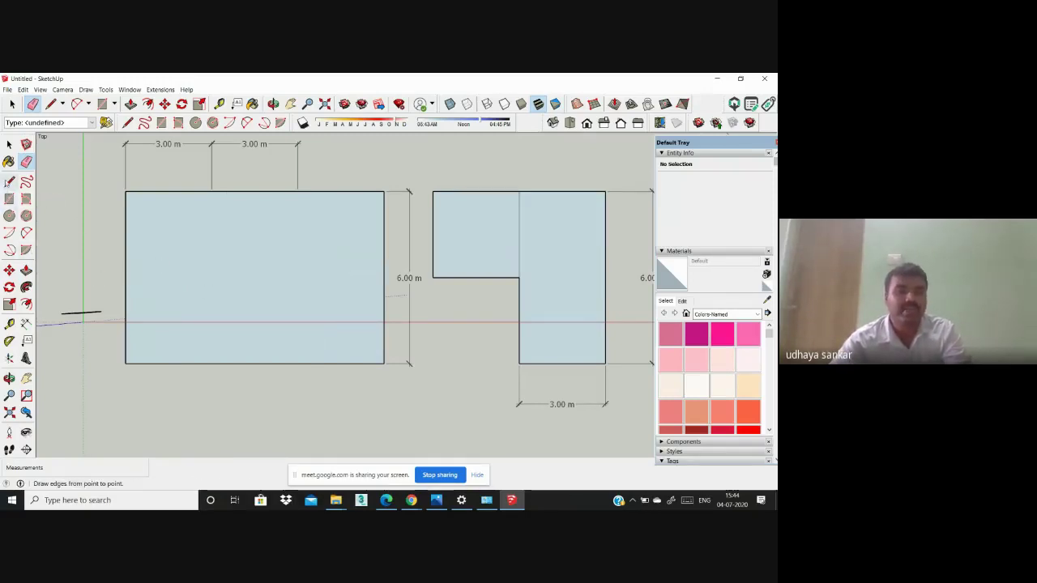
Step: Draw a horizontal 9 m line across the first layout's rectangle, slightly above its middle, from one side edge to the other
{"action": "key", "text": "l"}
{"action": "left_click", "coordinate": [126, 260]}
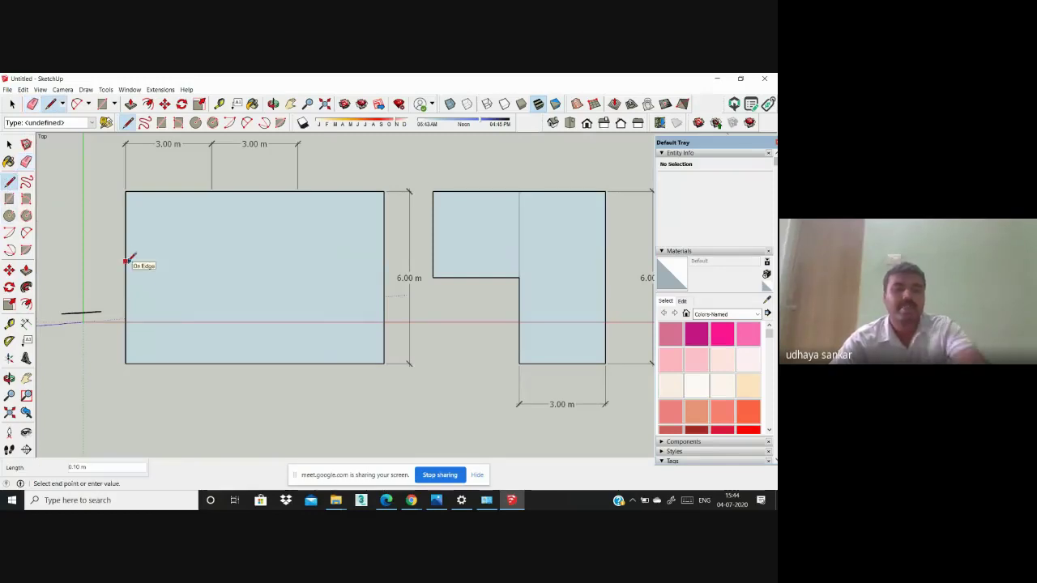
{"action": "key", "text": "Escape"}
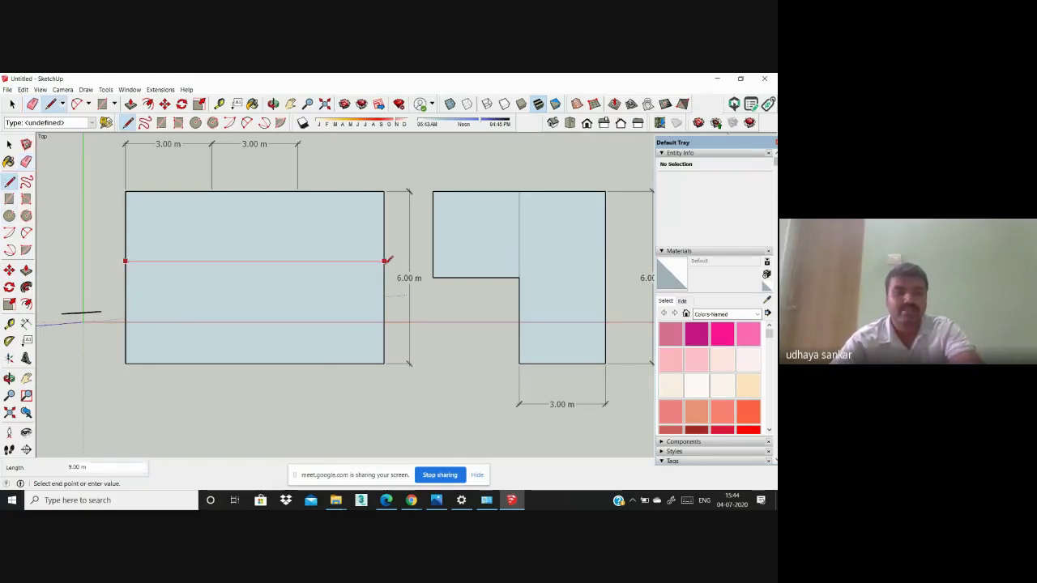
{"action": "left_click", "coordinate": [384, 261]}
Step: Draw one vertical line about 3.56 m long in the first layout's lower half and two about 2.44 m long in its upper half
{"action": "left_click", "coordinate": [267, 260]}
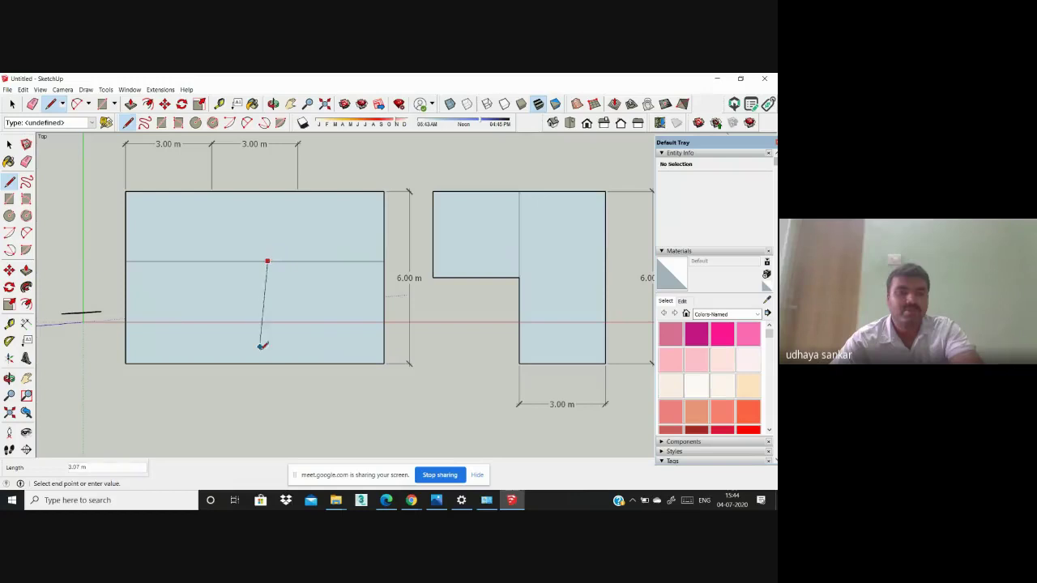
{"action": "left_click", "coordinate": [268, 363]}
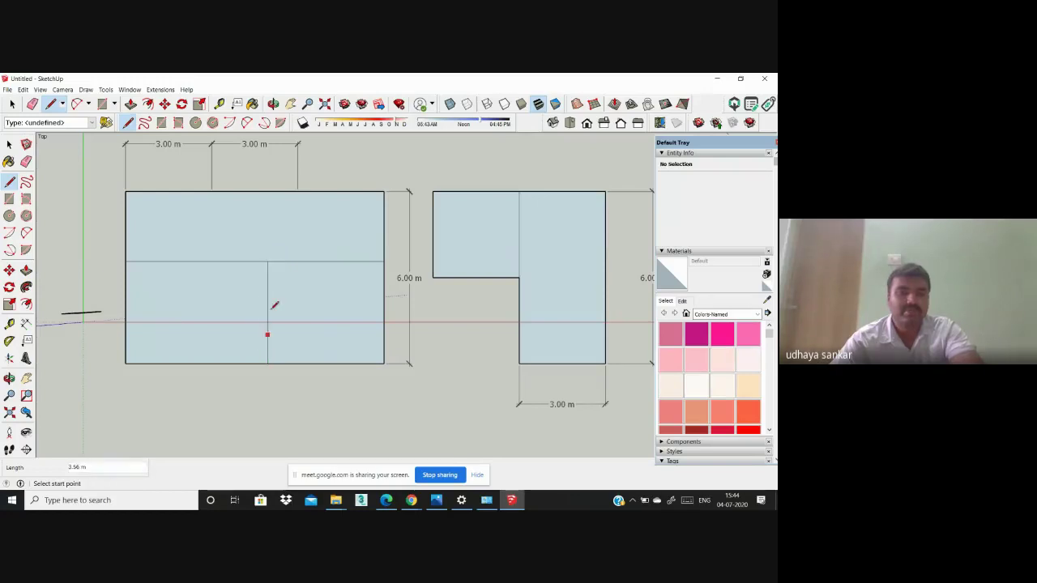
{"action": "left_click", "coordinate": [300, 192]}
{"action": "left_click", "coordinate": [184, 261]}
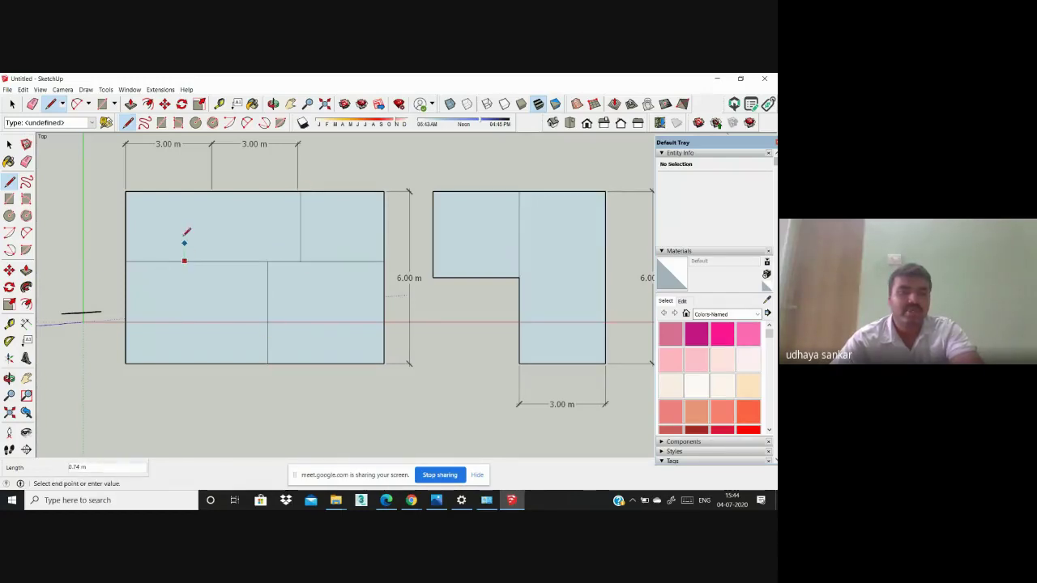
{"action": "left_click", "coordinate": [185, 192]}
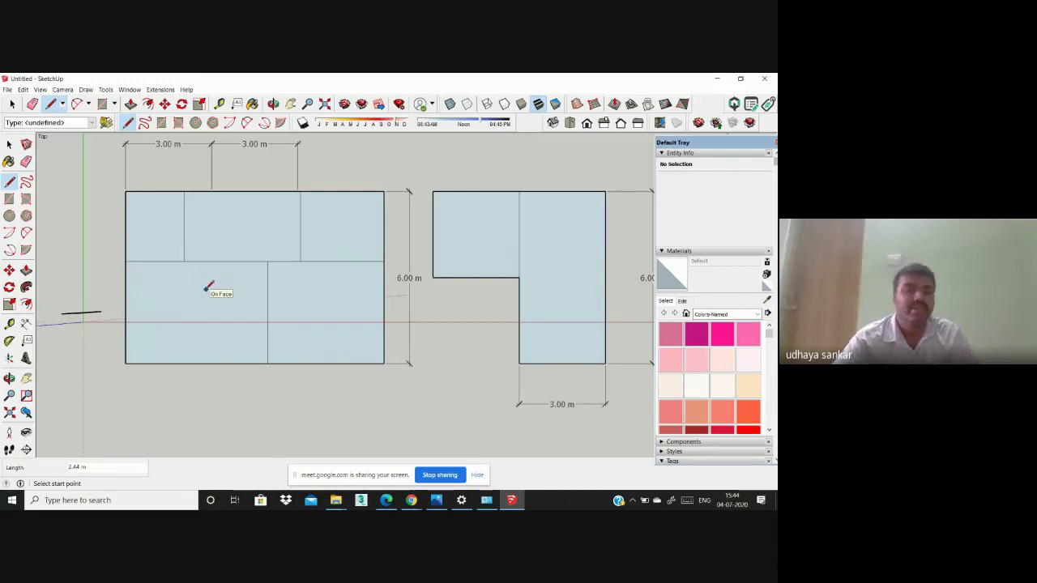
{"action": "scroll", "coordinate": [203, 288], "scroll_direction": "down", "scroll_amount": 3}
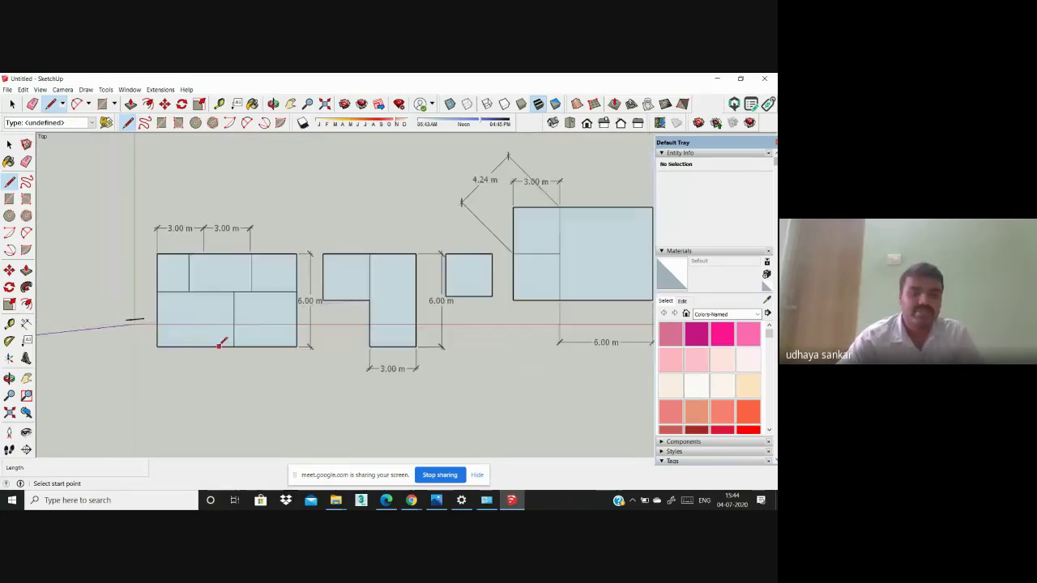
{"action": "scroll", "coordinate": [213, 351], "scroll_direction": "up", "scroll_amount": 5}
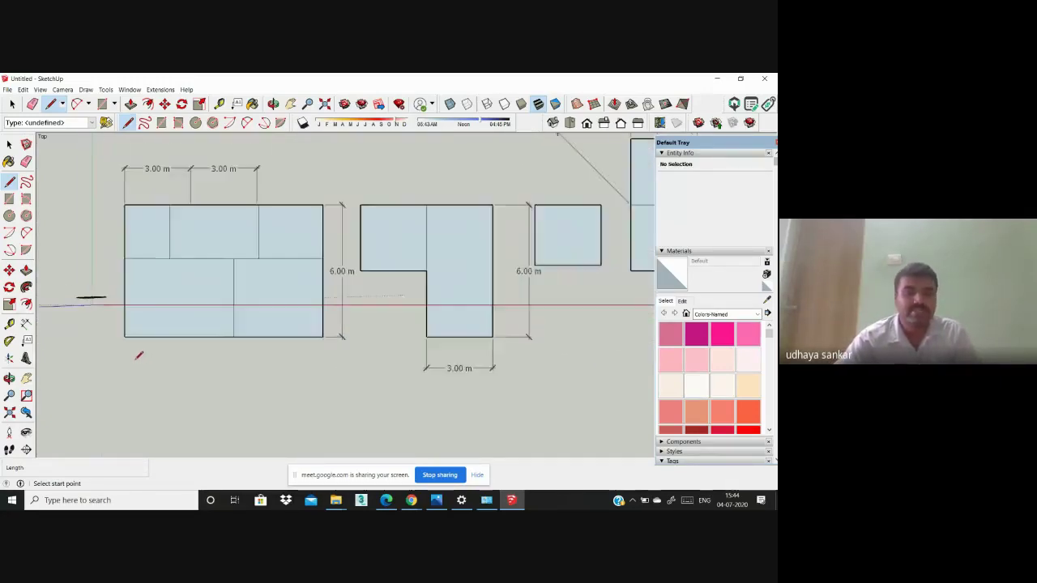
{"action": "scroll", "coordinate": [139, 355], "scroll_direction": "down", "scroll_amount": 2}
{"action": "scroll", "coordinate": [186, 340], "scroll_direction": "up", "scroll_amount": 1}
{"action": "scroll", "coordinate": [197, 340], "scroll_direction": "down", "scroll_amount": 2}
{"action": "scroll", "coordinate": [194, 337], "scroll_direction": "up", "scroll_amount": 2}
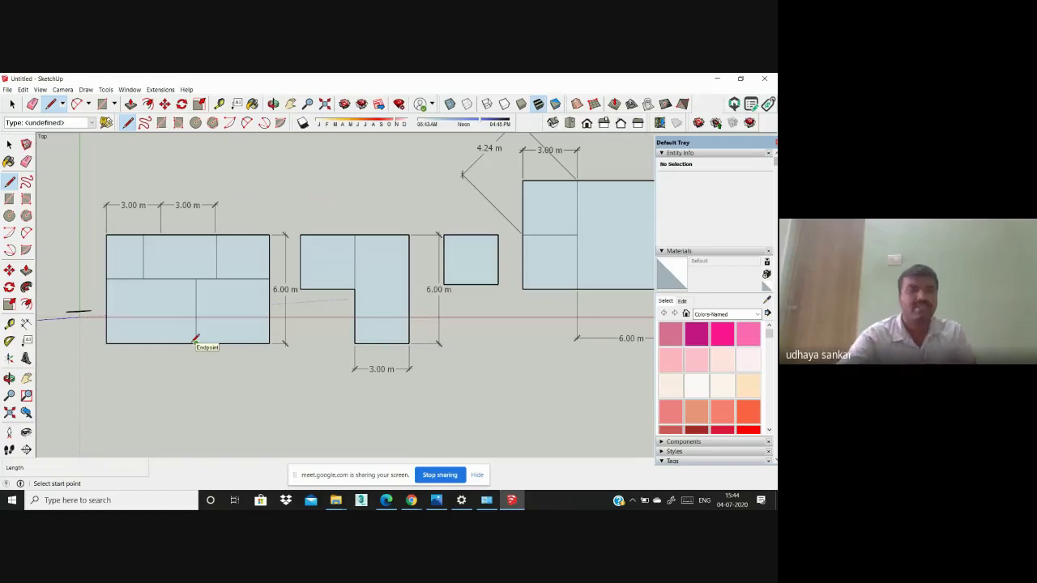
{"action": "scroll", "coordinate": [118, 258], "scroll_direction": "down", "scroll_amount": 1}
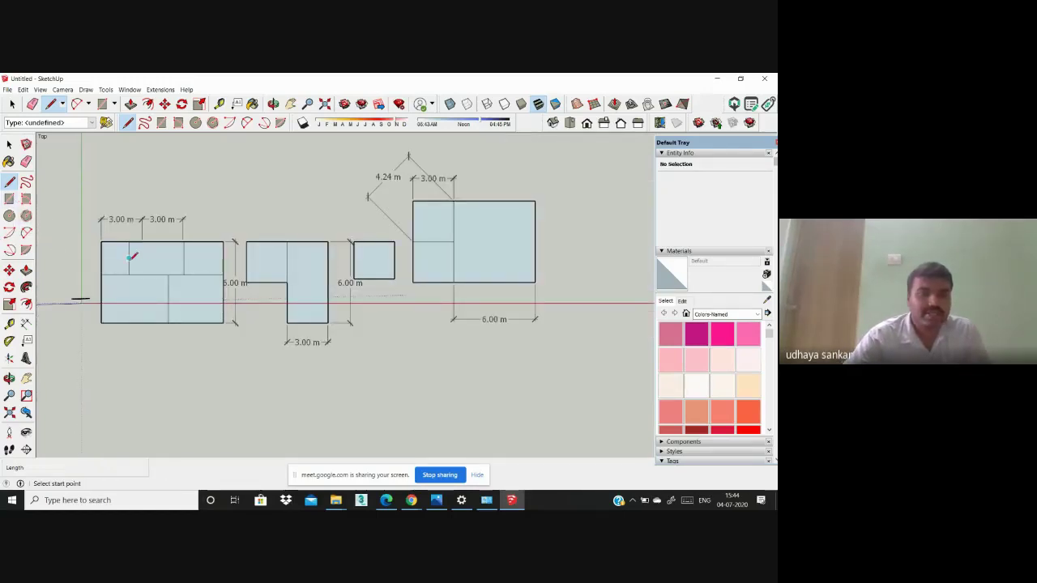
{"action": "left_click", "coordinate": [10, 183]}
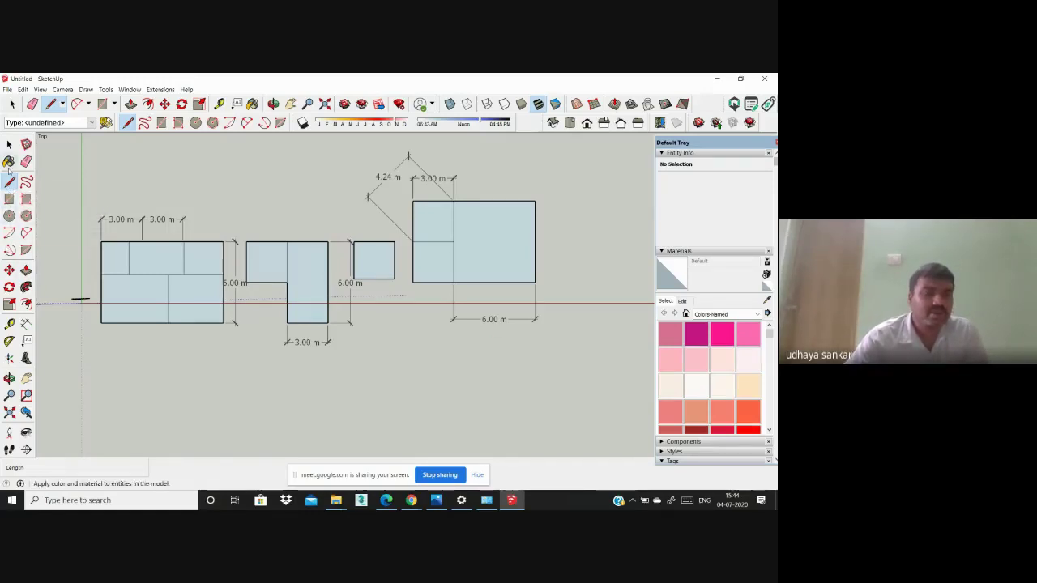
{"action": "scroll", "coordinate": [38, 252], "scroll_direction": "up", "scroll_amount": 1}
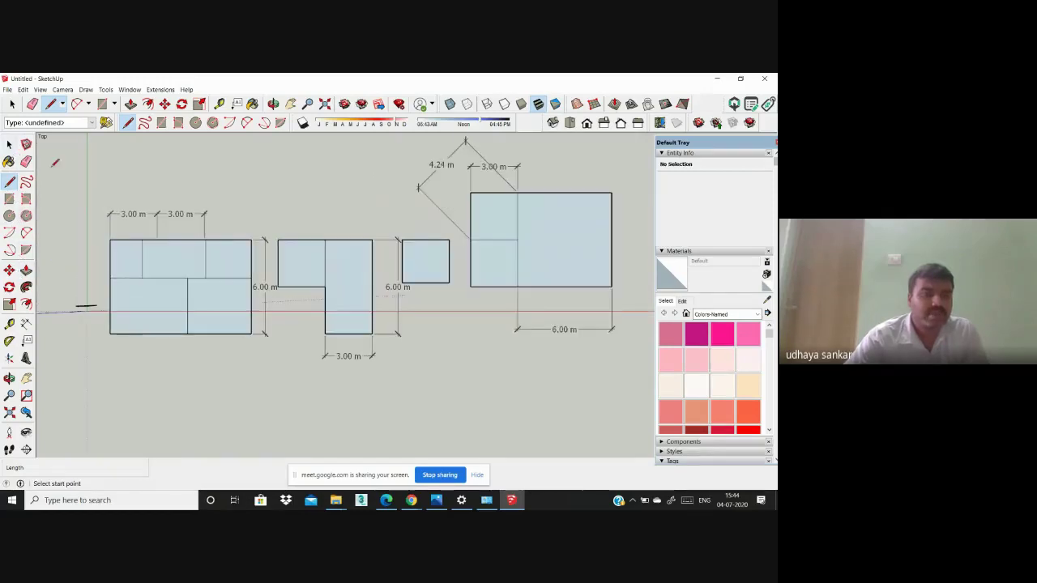
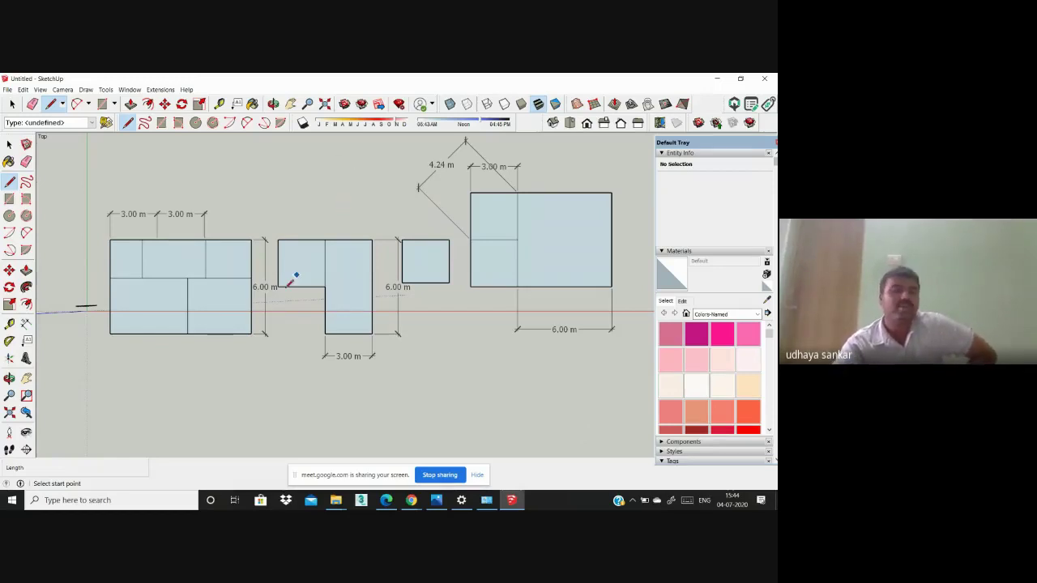
{"action": "scroll", "coordinate": [93, 250], "scroll_direction": "up", "scroll_amount": 3}
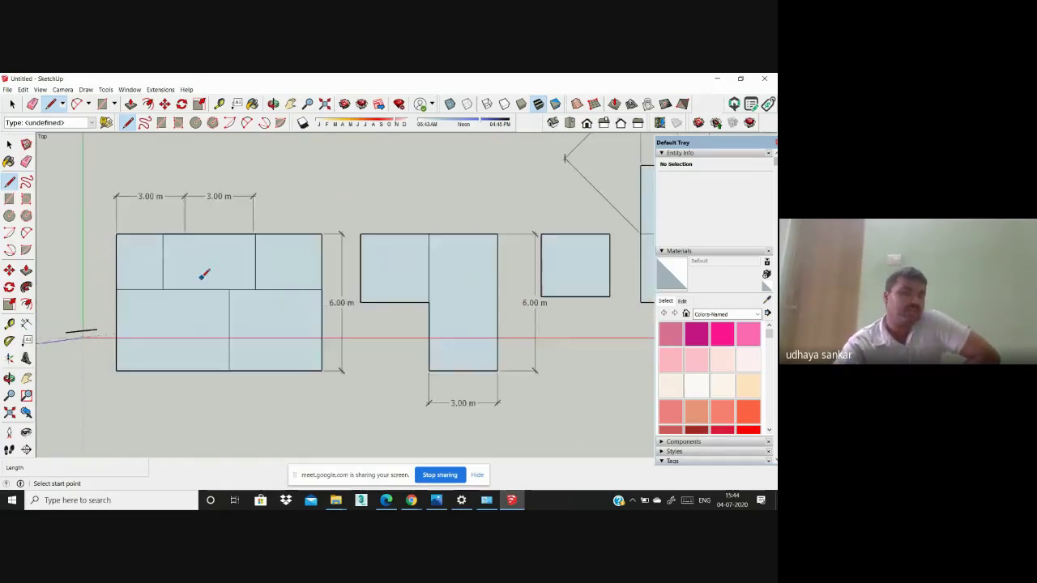
{"action": "scroll", "coordinate": [202, 277], "scroll_direction": "down", "scroll_amount": 6}
{"action": "scroll", "coordinate": [491, 333], "scroll_direction": "up", "scroll_amount": 2}
{"action": "scroll", "coordinate": [481, 384], "scroll_direction": "down", "scroll_amount": 3}
{"action": "scroll", "coordinate": [333, 403], "scroll_direction": "up", "scroll_amount": 3}
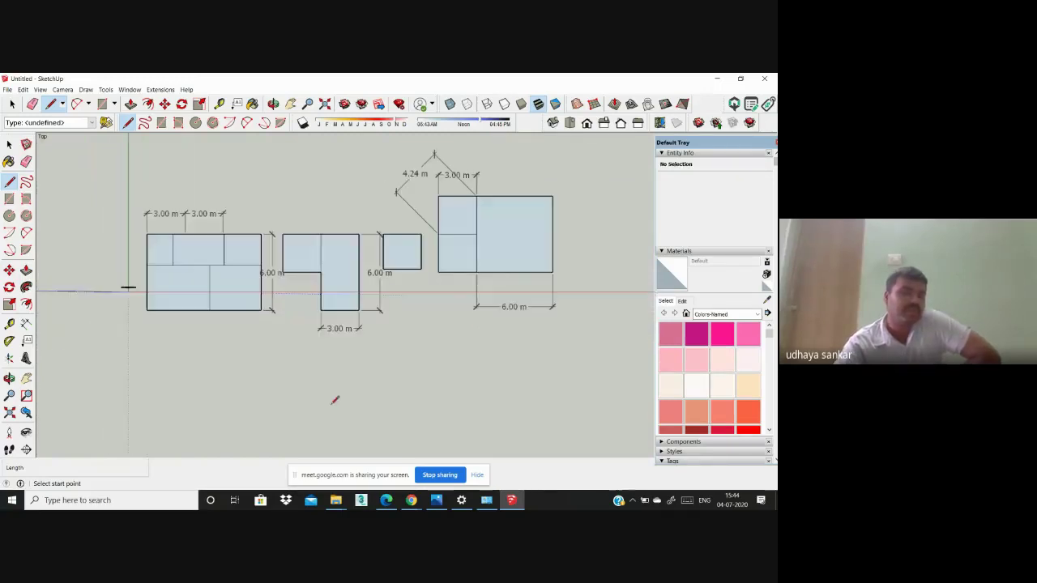
{"action": "scroll", "coordinate": [166, 247], "scroll_direction": "up", "scroll_amount": 3}
{"action": "scroll", "coordinate": [158, 212], "scroll_direction": "down", "scroll_amount": 2}
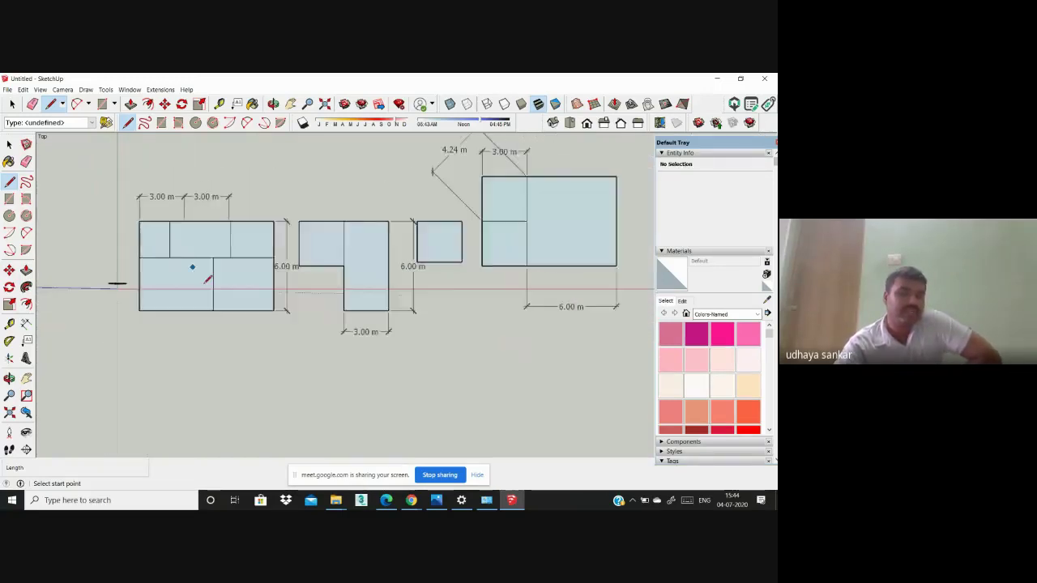
Step: Orbit out of the Top view and examine all the layouts from an oblique angle
{"action": "scroll", "coordinate": [371, 341], "scroll_direction": "down", "scroll_amount": 2}
{"action": "mouse_move", "coordinate": [454, 379]}
{"action": "middle_mouse_down"}
{"action": "mouse_move", "coordinate": [296, 192]}
{"action": "mouse_move", "coordinate": [361, 296]}
{"action": "mouse_move", "coordinate": [343, 281]}
{"action": "middle_mouse_up"}
{"action": "scroll", "coordinate": [336, 283], "scroll_direction": "up", "scroll_amount": 2}
{"action": "scroll", "coordinate": [267, 265], "scroll_direction": "up", "scroll_amount": 2}
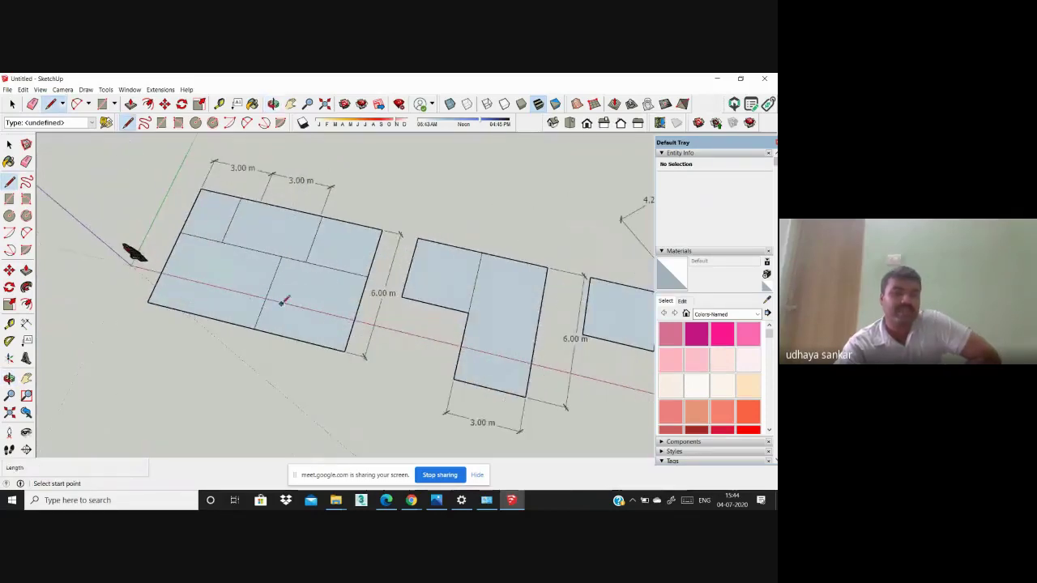
{"action": "scroll", "coordinate": [280, 293], "scroll_direction": "down", "scroll_amount": 2}
{"action": "scroll", "coordinate": [212, 277], "scroll_direction": "up", "scroll_amount": 2}
{"action": "scroll", "coordinate": [415, 252], "scroll_direction": "down", "scroll_amount": 4}
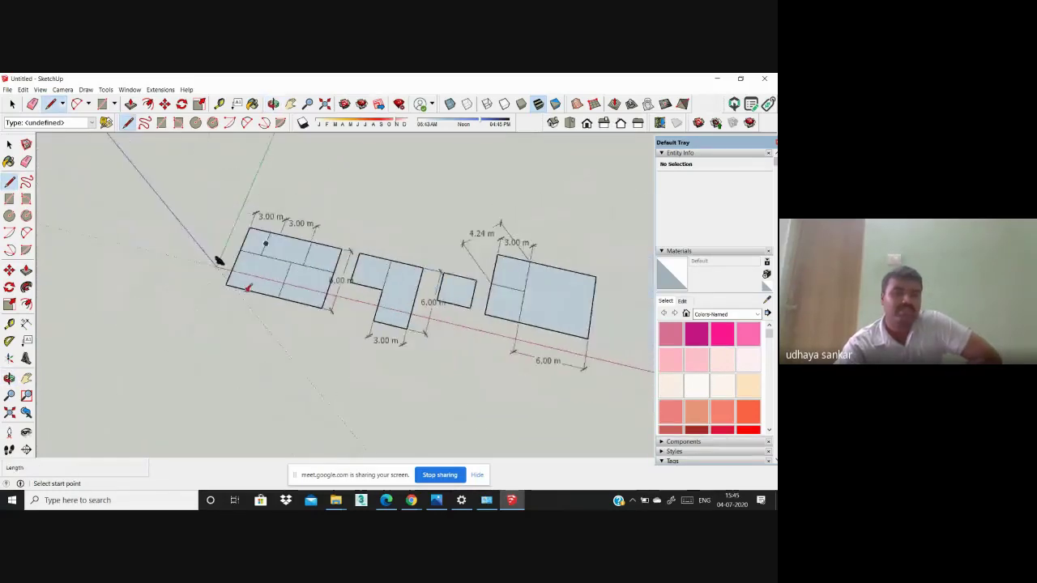
Step: Extrude the lower-right room of the first layout upward 3 m with Push/Pull
{"action": "scroll", "coordinate": [510, 365], "scroll_direction": "up", "scroll_amount": 2}
{"action": "mouse_move", "coordinate": [510, 366]}
{"action": "middle_mouse_down"}
{"action": "mouse_move", "coordinate": [324, 320]}
{"action": "mouse_move", "coordinate": [146, 212]}
{"action": "middle_mouse_up"}
{"action": "scroll", "coordinate": [166, 225], "scroll_direction": "up", "scroll_amount": 2}
{"action": "scroll", "coordinate": [168, 224], "scroll_direction": "up", "scroll_amount": 1}
{"action": "scroll", "coordinate": [194, 228], "scroll_direction": "down", "scroll_amount": 2}
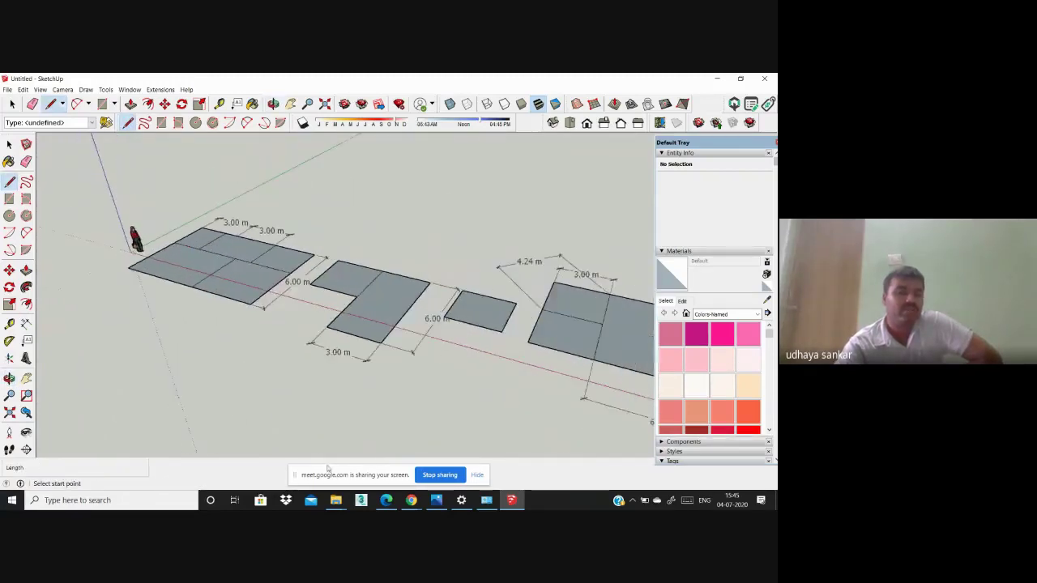
{"action": "scroll", "coordinate": [236, 234], "scroll_direction": "up", "scroll_amount": 3}
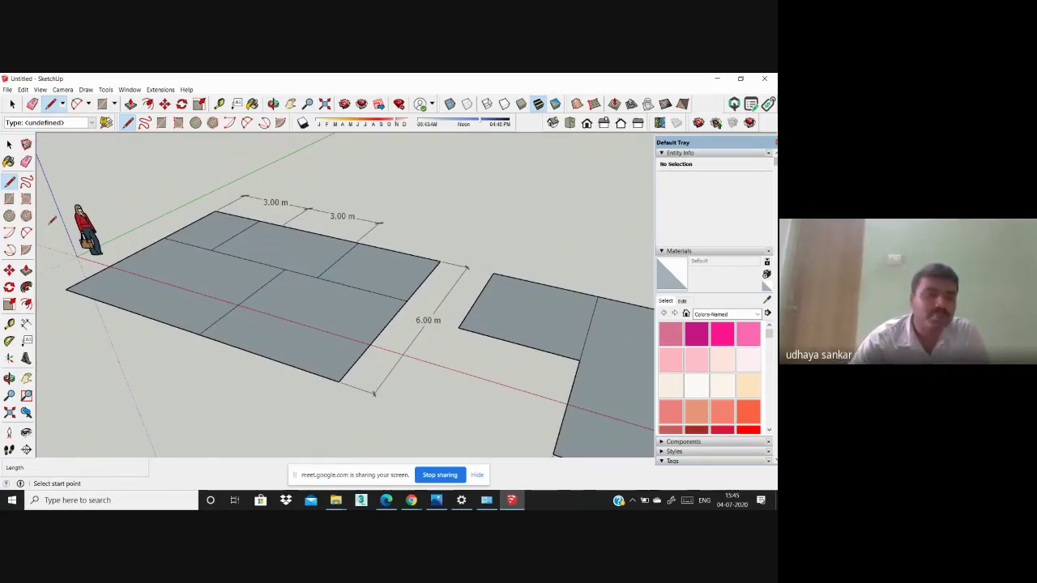
{"action": "left_click", "coordinate": [27, 273]}
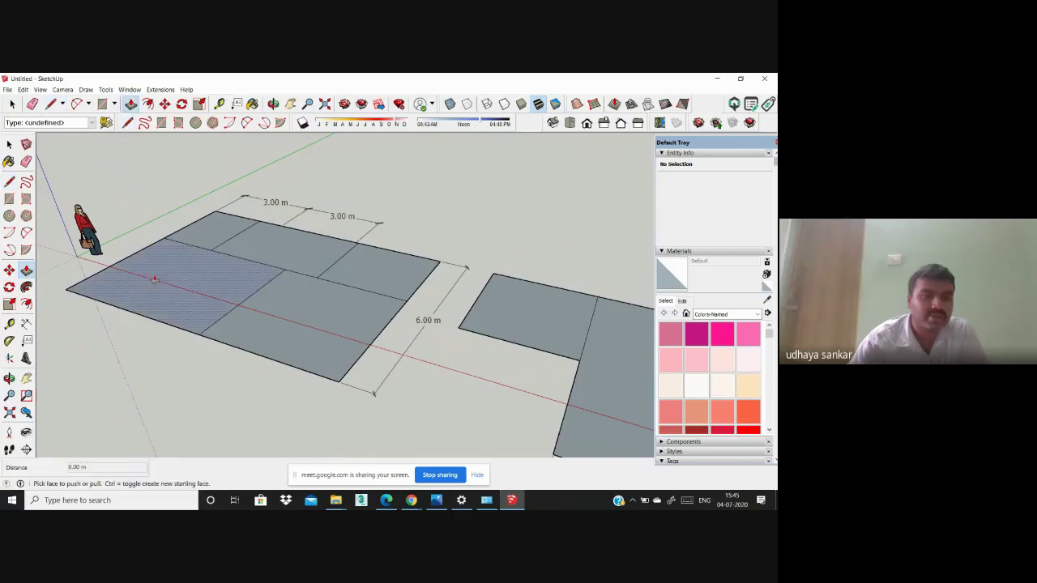
{"action": "left_click", "coordinate": [278, 333]}
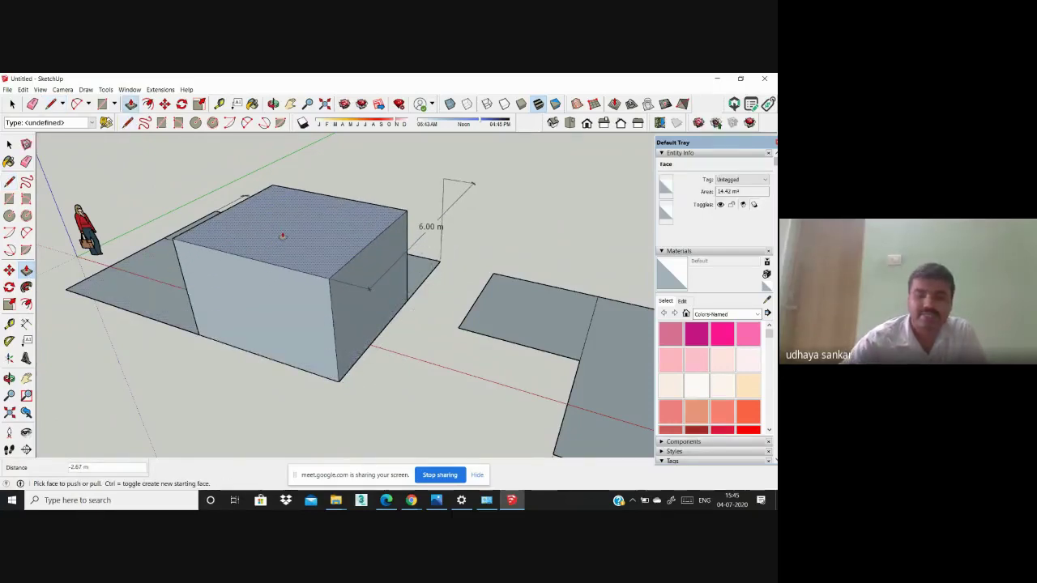
{"action": "type", "text": "3"}
{"action": "key", "text": "Return"}
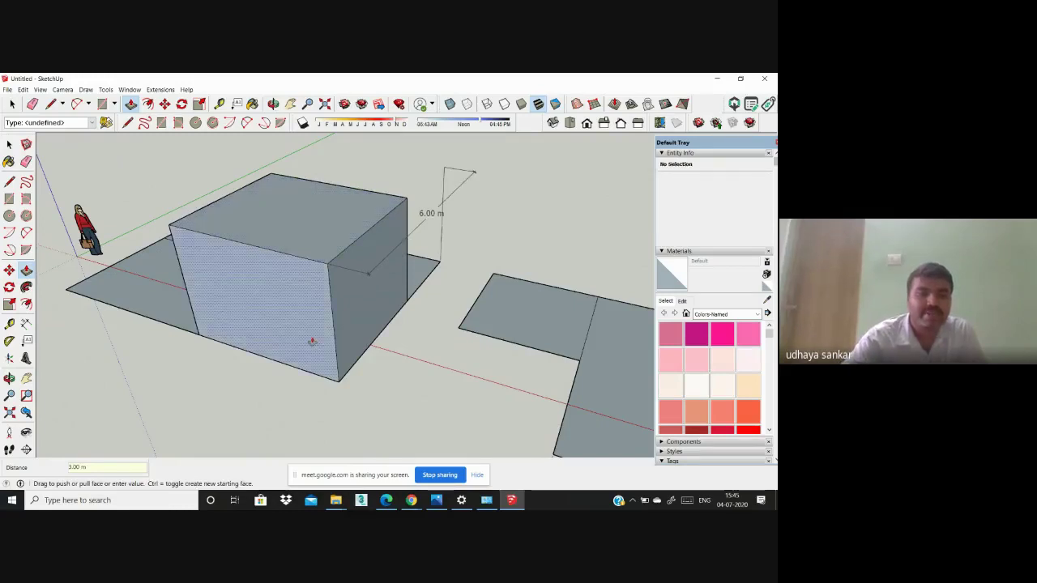
Step: Extrude the first layout's lower-left room to the same 3 m height as its neighbour
{"action": "scroll", "coordinate": [316, 345], "scroll_direction": "down", "scroll_amount": 2}
{"action": "middle_click_drag", "start_coordinate": [319, 347], "coordinate": [559, 289]}
{"action": "scroll", "coordinate": [522, 338], "scroll_direction": "down", "scroll_amount": 2}
{"action": "middle_click_drag", "start_coordinate": [480, 354], "coordinate": [447, 406]}
{"action": "double_click", "coordinate": [390, 409]}
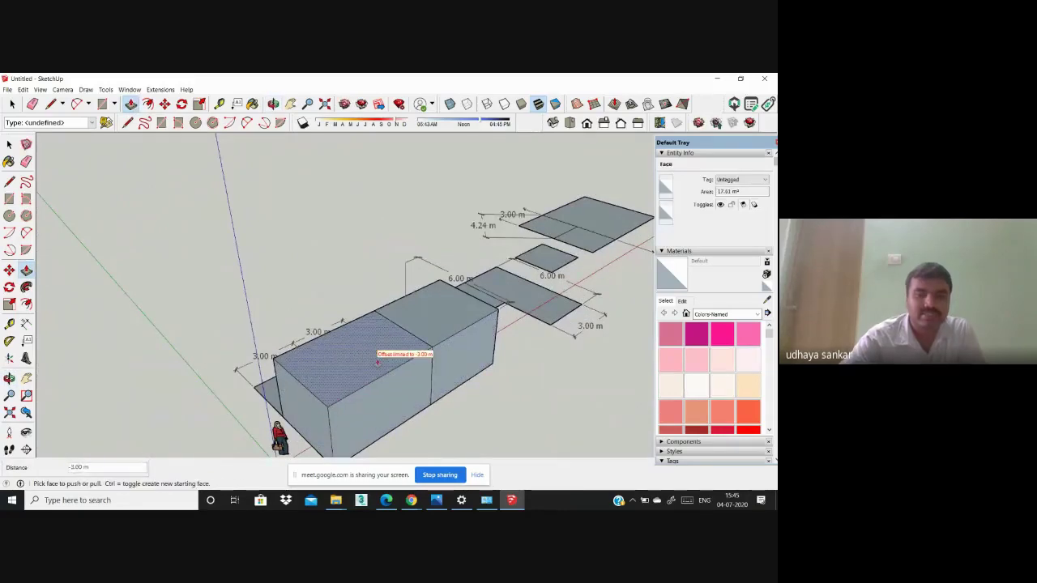
{"action": "scroll", "coordinate": [504, 258], "scroll_direction": "down", "scroll_amount": 3}
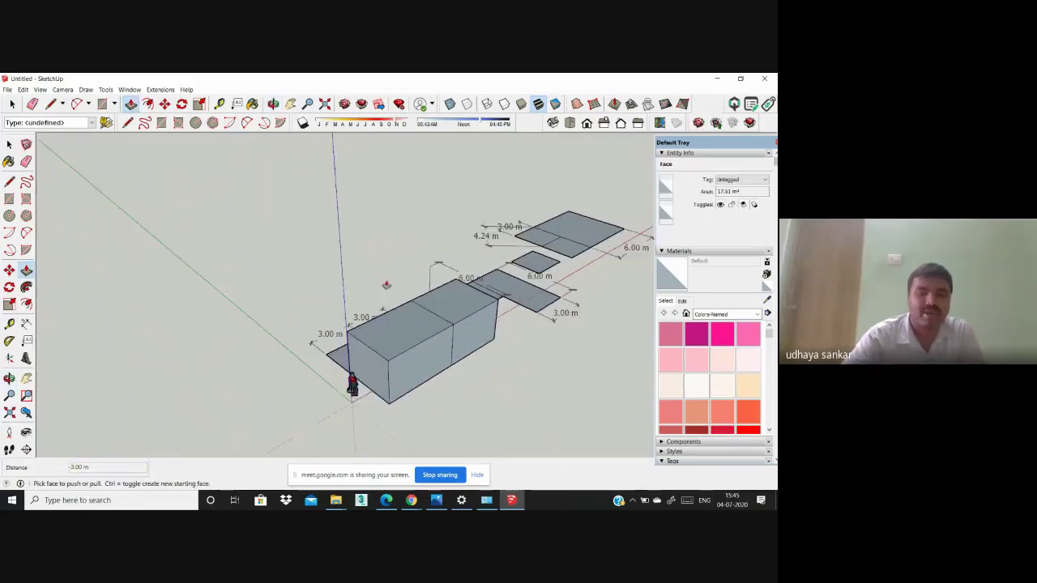
Step: Extrude the three upper rooms of the first layout to the same 3 m height
{"action": "middle_click_drag", "start_coordinate": [355, 295], "coordinate": [512, 326]}
{"action": "scroll", "coordinate": [494, 350], "scroll_direction": "up", "scroll_amount": 3}
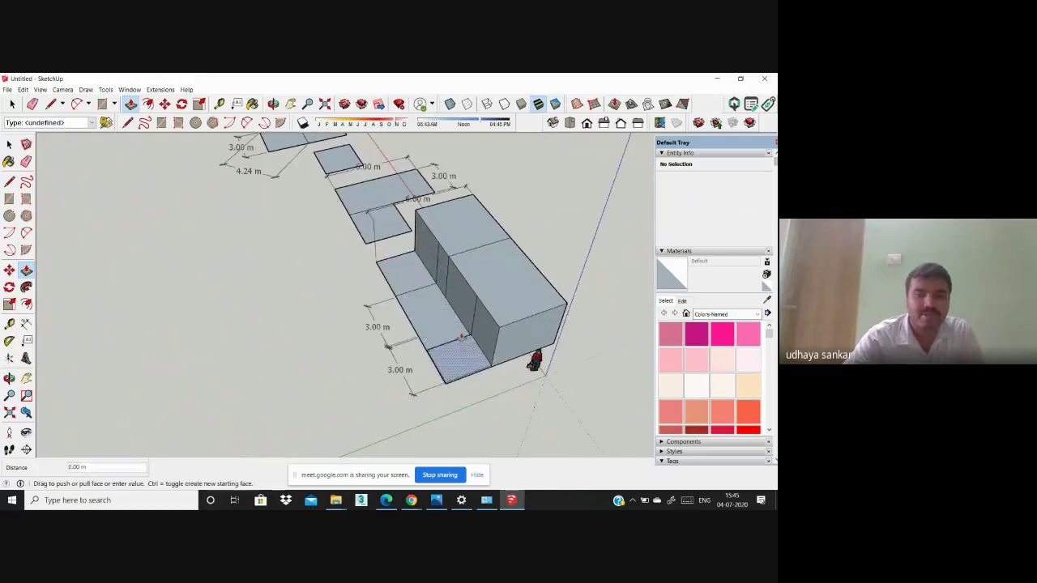
{"action": "left_click", "coordinate": [535, 361]}
{"action": "middle_click_drag", "start_coordinate": [535, 361], "coordinate": [525, 234]}
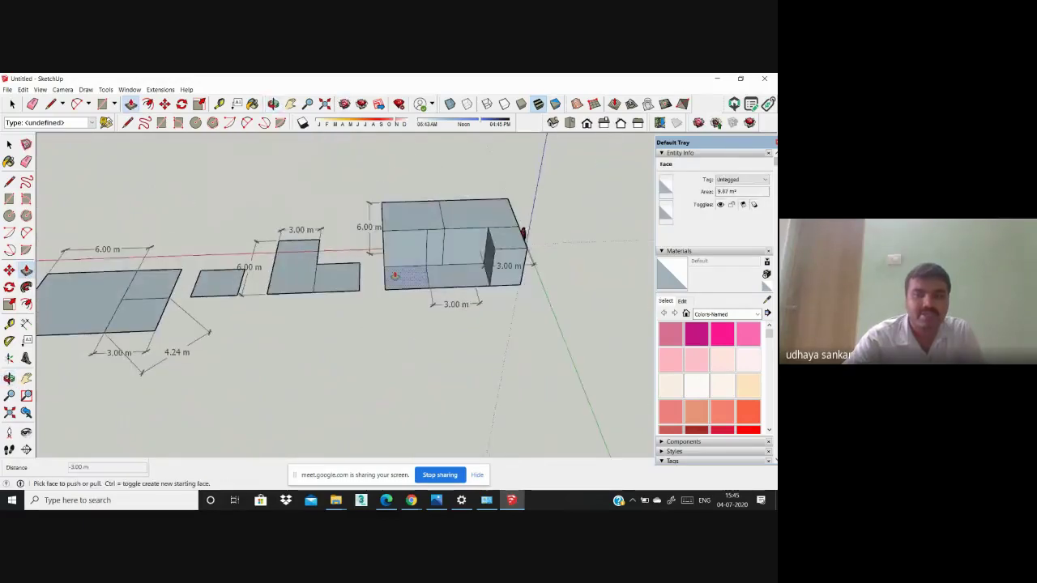
{"action": "left_click", "coordinate": [404, 286]}
{"action": "left_click", "coordinate": [398, 244]}
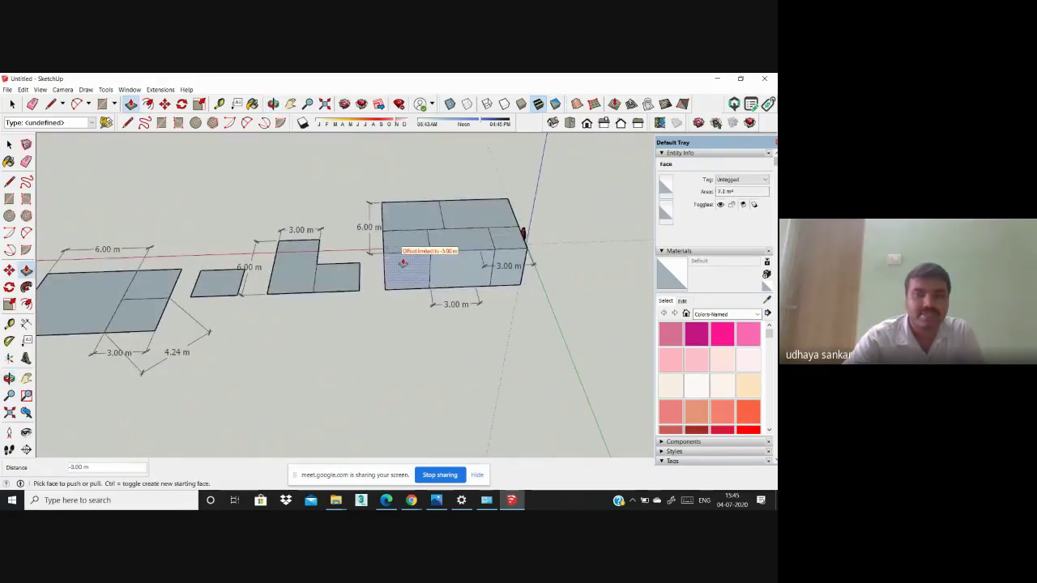
Step: Extrude the large 6 m square room of the last layout upward 3 m
{"action": "scroll", "coordinate": [403, 264], "scroll_direction": "down", "scroll_amount": 3}
{"action": "middle_click_drag", "start_coordinate": [403, 264], "coordinate": [292, 297]}
{"action": "scroll", "coordinate": [217, 231], "scroll_direction": "up", "scroll_amount": 3}
{"action": "scroll", "coordinate": [223, 221], "scroll_direction": "up", "scroll_amount": 2}
{"action": "left_click", "coordinate": [226, 219]}
{"action": "left_click", "coordinate": [231, 184]}
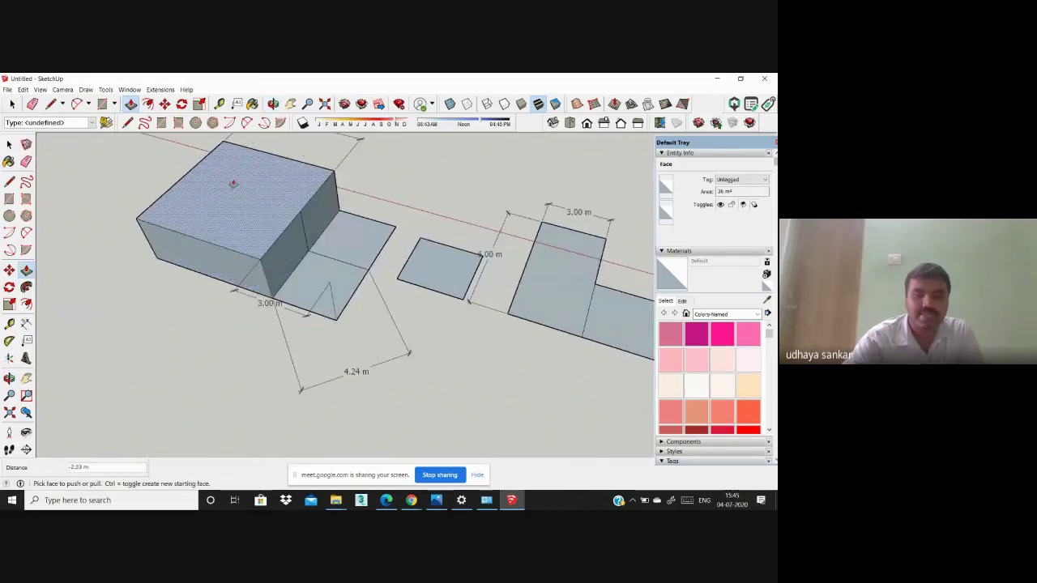
{"action": "left_click", "coordinate": [254, 281]}
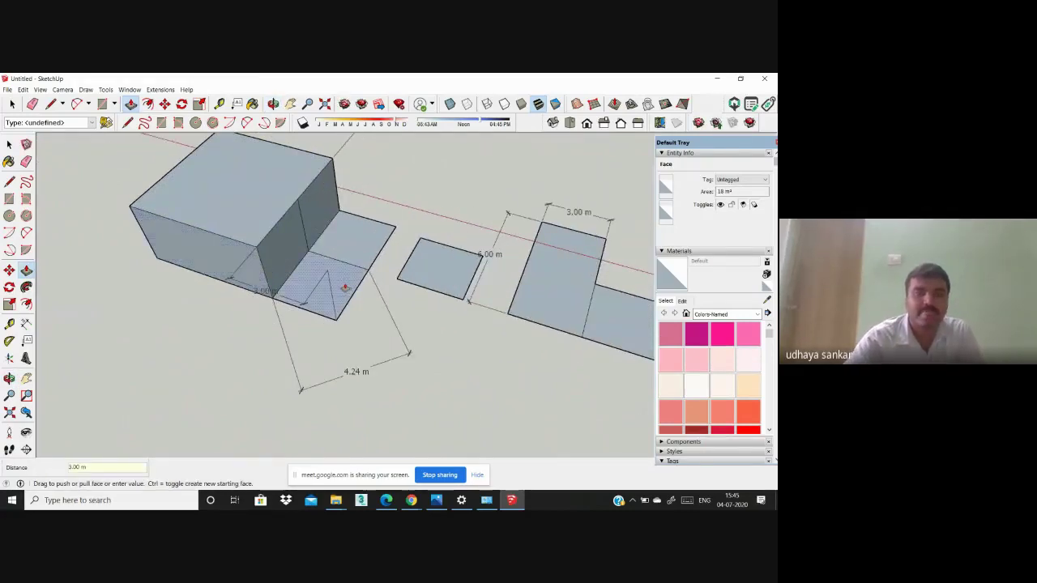
Step: Extrude the two small 3 m square rooms of the last layout to 3 m, level with the large room
{"action": "left_click", "coordinate": [345, 289]}
{"action": "left_click", "coordinate": [314, 256]}
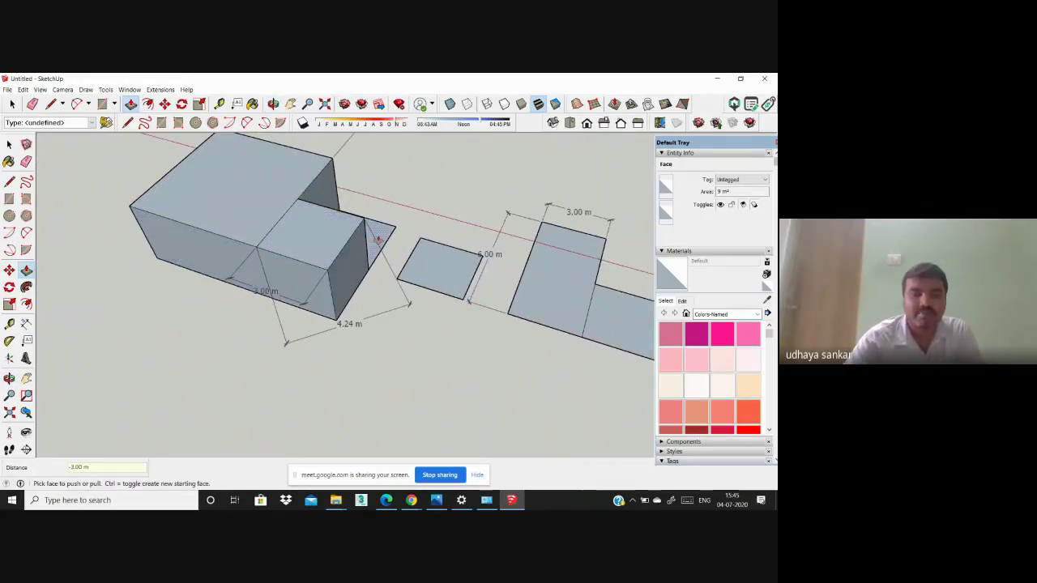
{"action": "middle_click_drag", "start_coordinate": [377, 240], "coordinate": [98, 263]}
{"action": "left_click", "coordinate": [466, 246]}
{"action": "left_click", "coordinate": [460, 178]}
Step: Extrude the 3 m by 6 m room of the L-shaped layout upward about 3.37 m
{"action": "scroll", "coordinate": [267, 219], "scroll_direction": "down", "scroll_amount": 6}
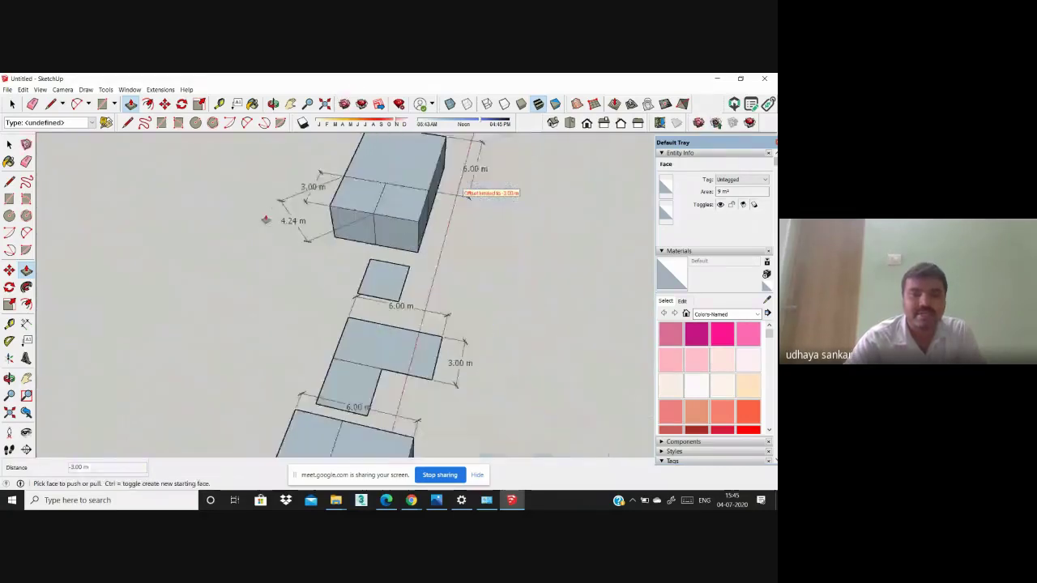
{"action": "middle_click_drag", "start_coordinate": [360, 312], "coordinate": [255, 308]}
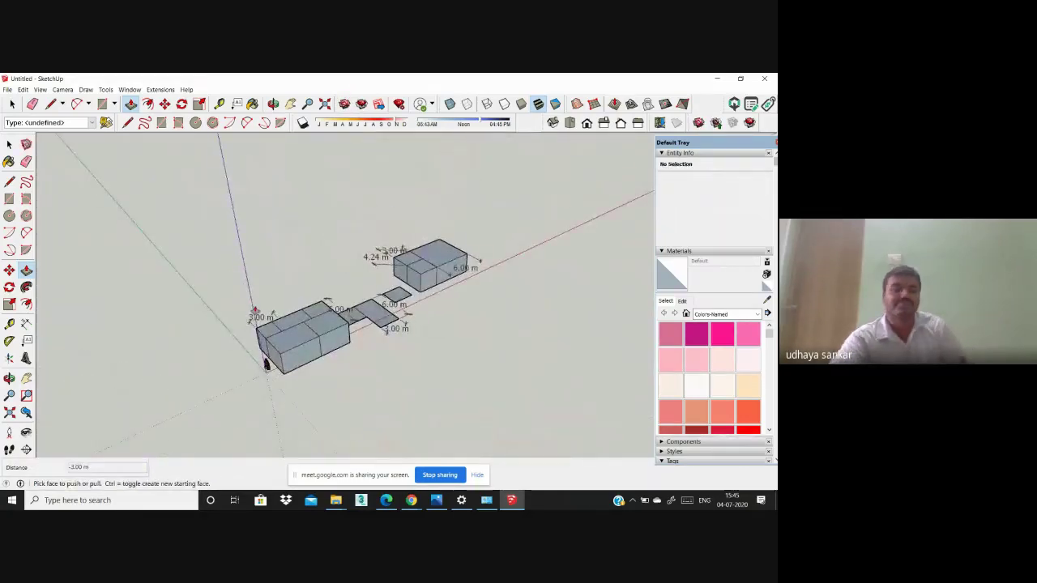
{"action": "scroll", "coordinate": [362, 314], "scroll_direction": "up", "scroll_amount": 5}
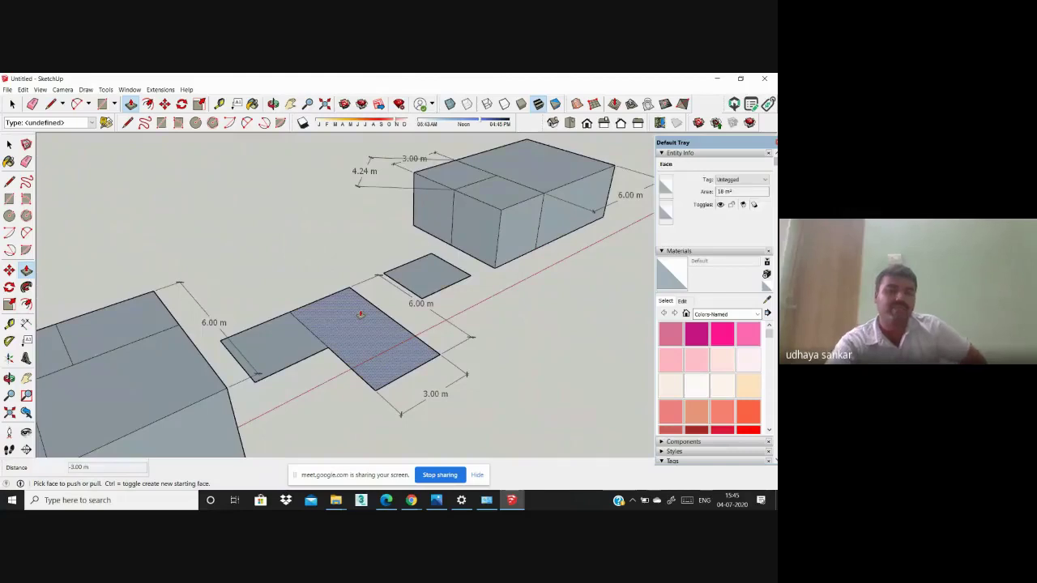
{"action": "scroll", "coordinate": [361, 314], "scroll_direction": "down", "scroll_amount": 6}
{"action": "middle_click_drag", "start_coordinate": [361, 324], "coordinate": [202, 313]}
{"action": "scroll", "coordinate": [267, 276], "scroll_direction": "up", "scroll_amount": 6}
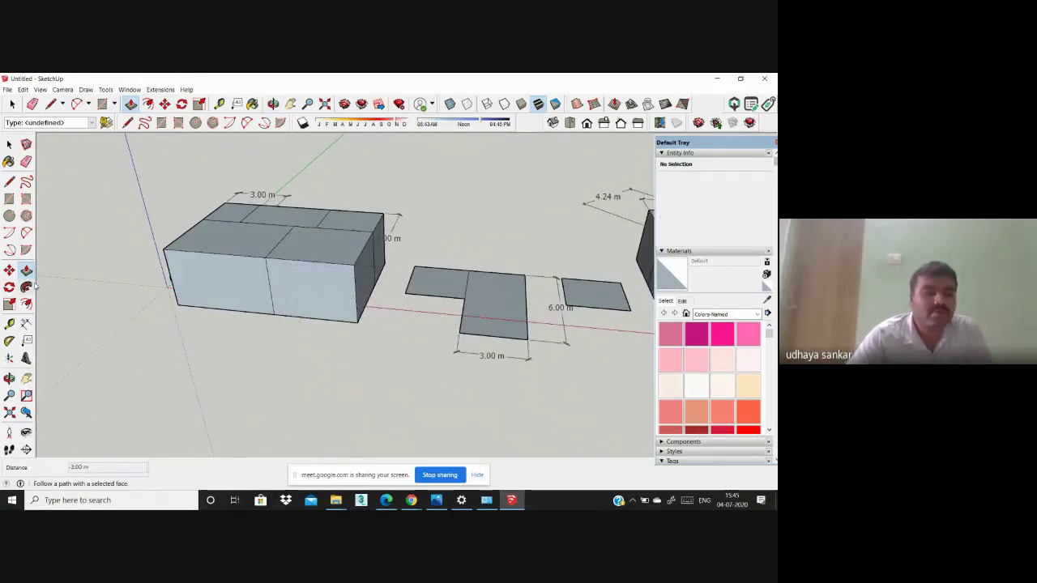
{"action": "scroll", "coordinate": [300, 248], "scroll_direction": "down", "scroll_amount": 2}
{"action": "middle_click_drag", "start_coordinate": [301, 248], "coordinate": [446, 333]}
{"action": "scroll", "coordinate": [444, 295], "scroll_direction": "up", "scroll_amount": 3}
{"action": "left_click", "coordinate": [424, 305]}
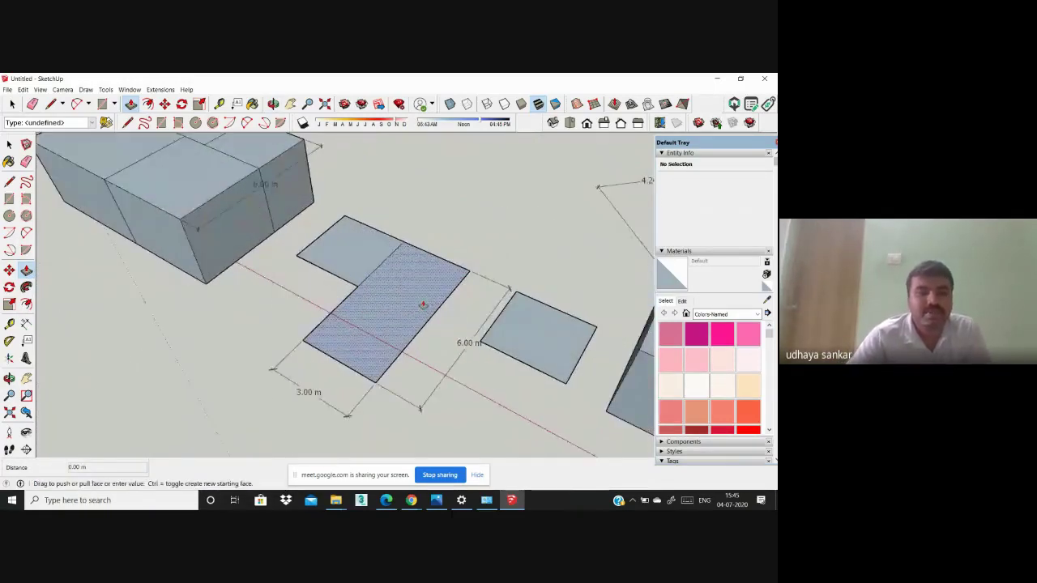
{"action": "left_click", "coordinate": [417, 232]}
Step: Undo the last extrusion of the L-shaped layout's 3 m by 6 m room
{"action": "scroll", "coordinate": [305, 271], "scroll_direction": "down", "scroll_amount": 3}
{"action": "middle_click_drag", "start_coordinate": [306, 297], "coordinate": [614, 251]}
{"action": "scroll", "coordinate": [398, 280], "scroll_direction": "up", "scroll_amount": 3}
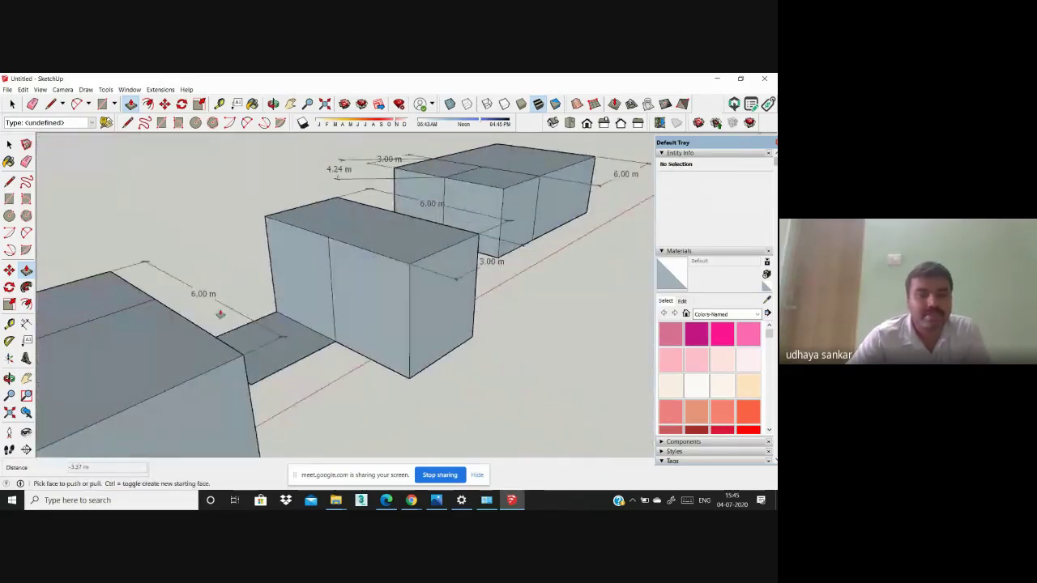
{"action": "scroll", "coordinate": [317, 315], "scroll_direction": "down", "scroll_amount": 2}
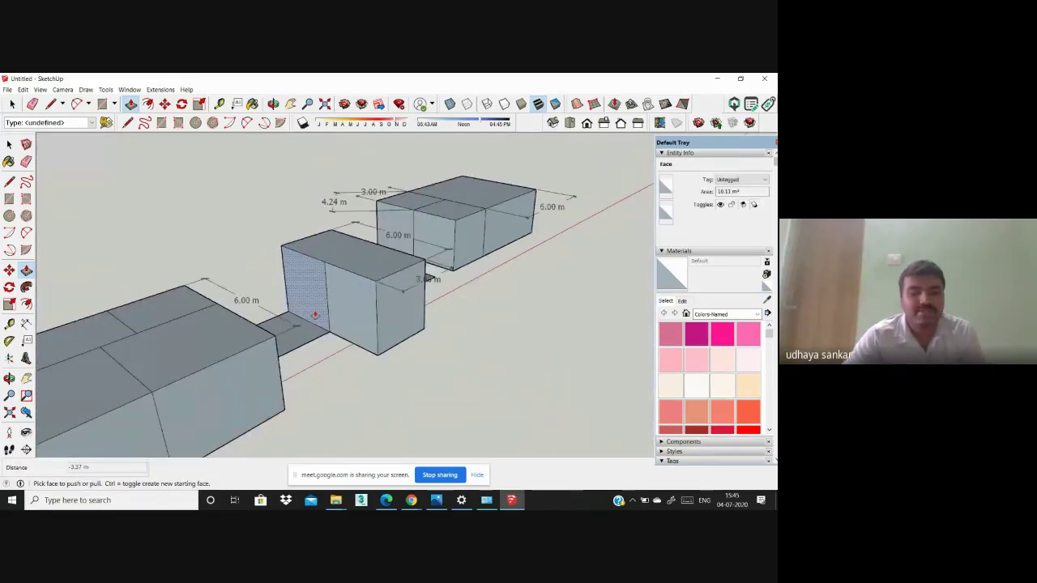
{"action": "middle_click_drag", "start_coordinate": [317, 316], "coordinate": [247, 341]}
{"action": "left_click", "coordinate": [276, 326]}
{"action": "key", "text": "ctrl+z"}
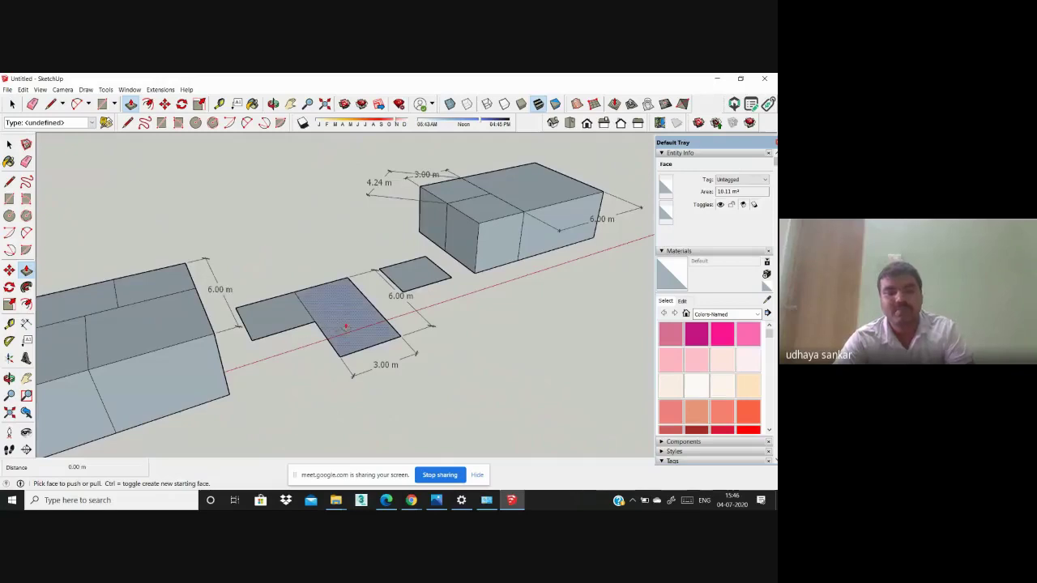
Step: Extrude the L-shaped layout's 3 m by 6 m room upward 3 m
{"action": "left_click", "coordinate": [344, 326]}
{"action": "left_click", "coordinate": [342, 289]}
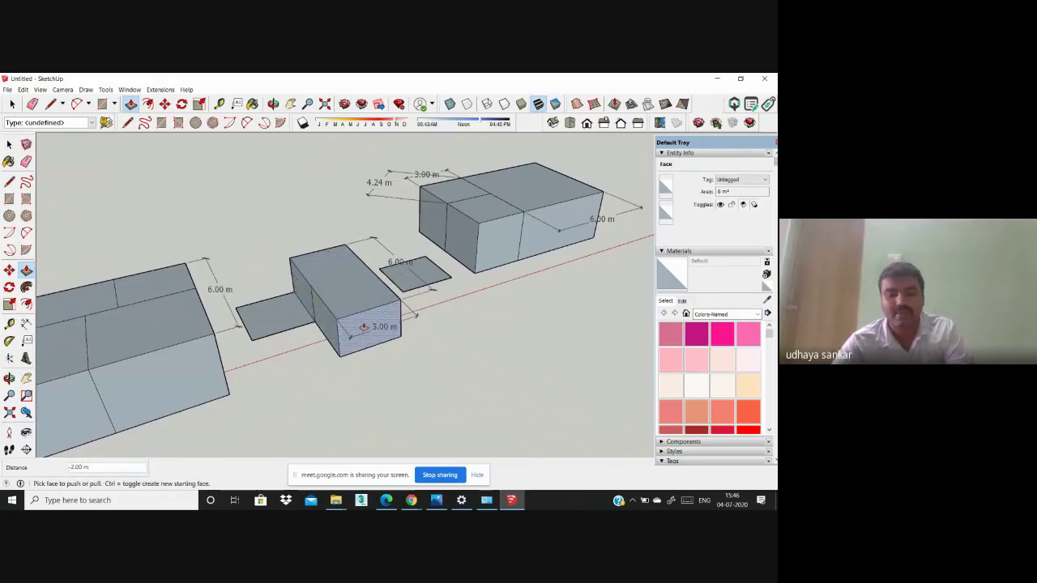
{"action": "left_click", "coordinate": [363, 330]}
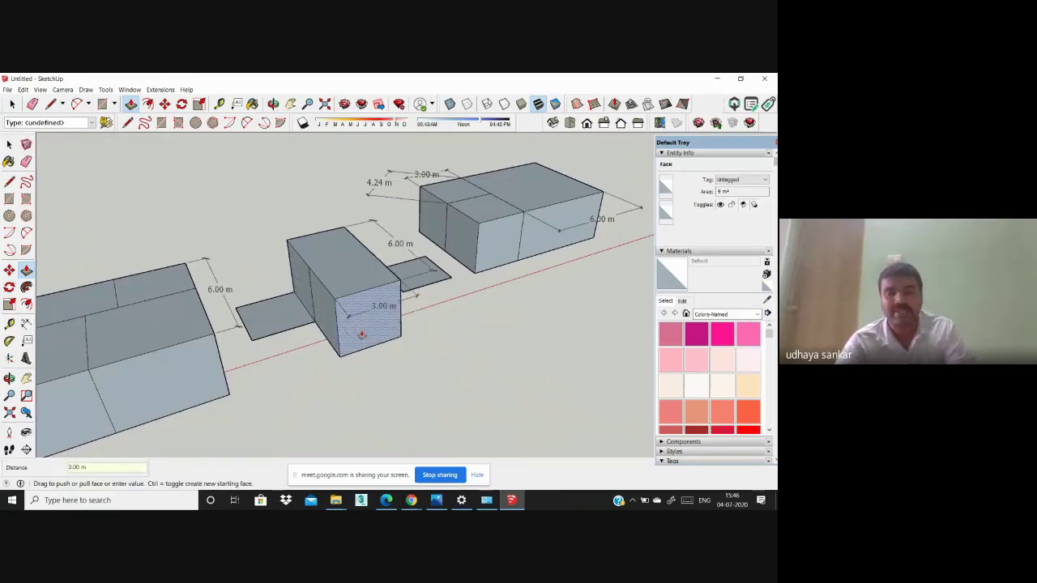
{"action": "left_click", "coordinate": [362, 334]}
Step: Orbit around the extruded layouts and examine their blocks and top faces from several angles
{"action": "scroll", "coordinate": [365, 364], "scroll_direction": "down", "scroll_amount": 5}
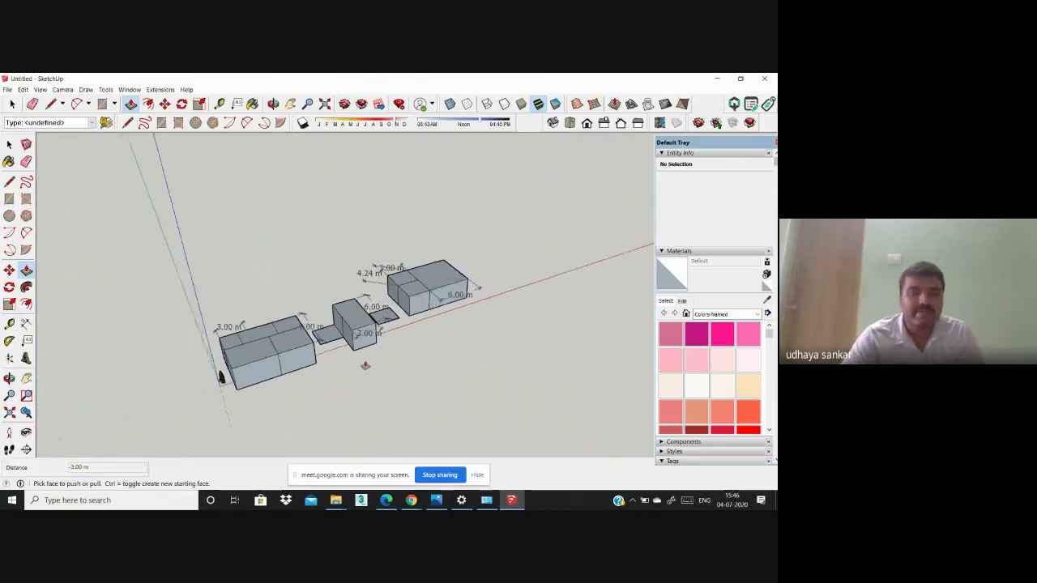
{"action": "middle_click_drag", "start_coordinate": [366, 366], "coordinate": [371, 338]}
{"action": "middle_click_drag", "start_coordinate": [455, 317], "coordinate": [438, 338]}
{"action": "scroll", "coordinate": [243, 292], "scroll_direction": "up", "scroll_amount": 4}
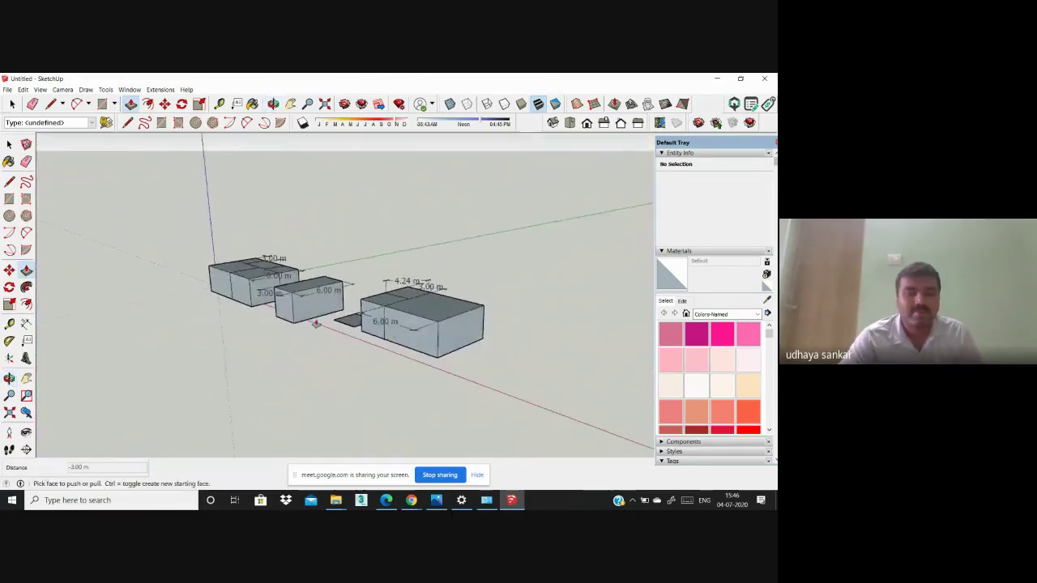
{"action": "scroll", "coordinate": [300, 261], "scroll_direction": "down", "scroll_amount": 2}
{"action": "key", "text": "p"}
{"action": "scroll", "coordinate": [301, 264], "scroll_direction": "down", "scroll_amount": 3}
{"action": "middle_click_drag", "start_coordinate": [302, 264], "coordinate": [362, 379]}
{"action": "scroll", "coordinate": [366, 386], "scroll_direction": "up", "scroll_amount": 5}
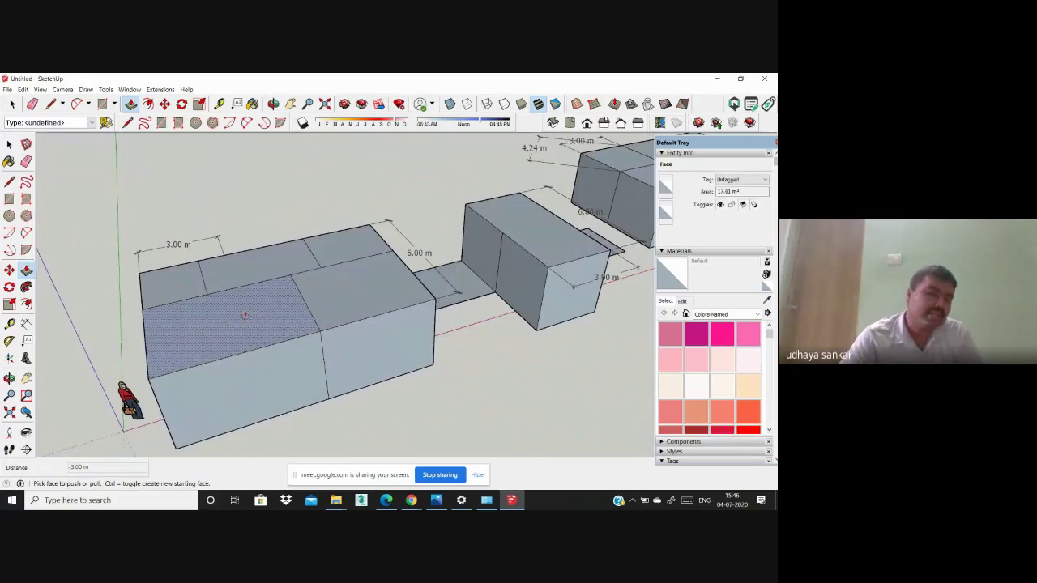
{"action": "scroll", "coordinate": [362, 249], "scroll_direction": "down", "scroll_amount": 3}
{"action": "middle_click_drag", "start_coordinate": [333, 372], "coordinate": [382, 309]}
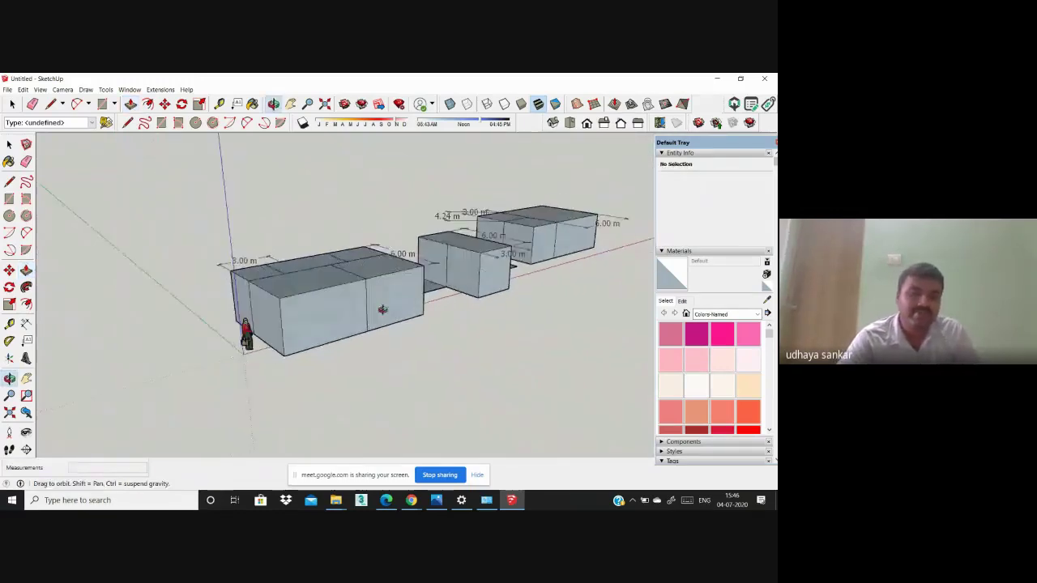
{"action": "scroll", "coordinate": [324, 306], "scroll_direction": "up", "scroll_amount": 3}
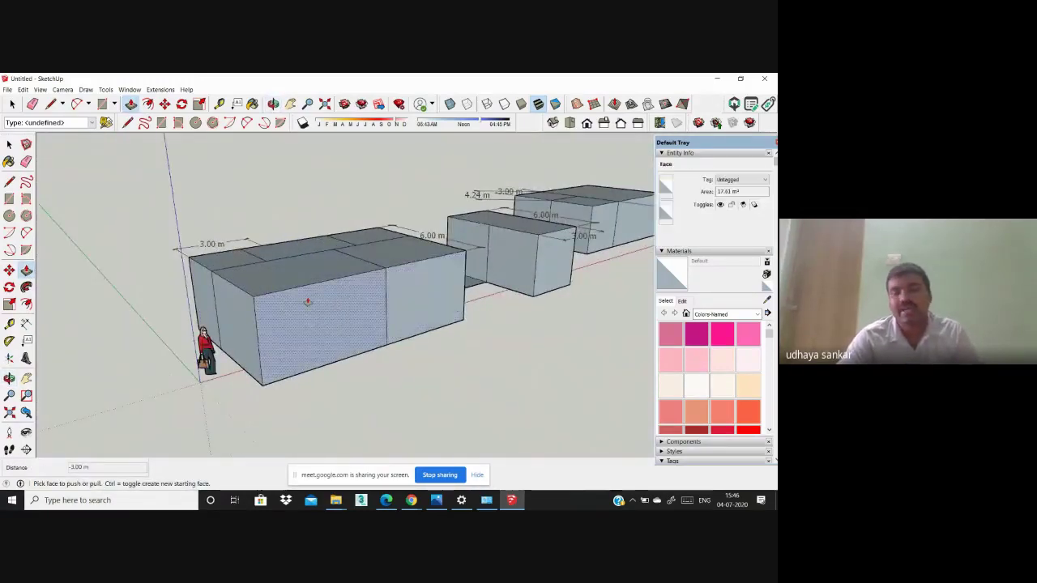
{"action": "scroll", "coordinate": [280, 293], "scroll_direction": "down", "scroll_amount": 3}
{"action": "middle_click_drag", "start_coordinate": [278, 294], "coordinate": [315, 289]}
{"action": "scroll", "coordinate": [258, 370], "scroll_direction": "up", "scroll_amount": 5}
{"action": "scroll", "coordinate": [258, 369], "scroll_direction": "down", "scroll_amount": 2}
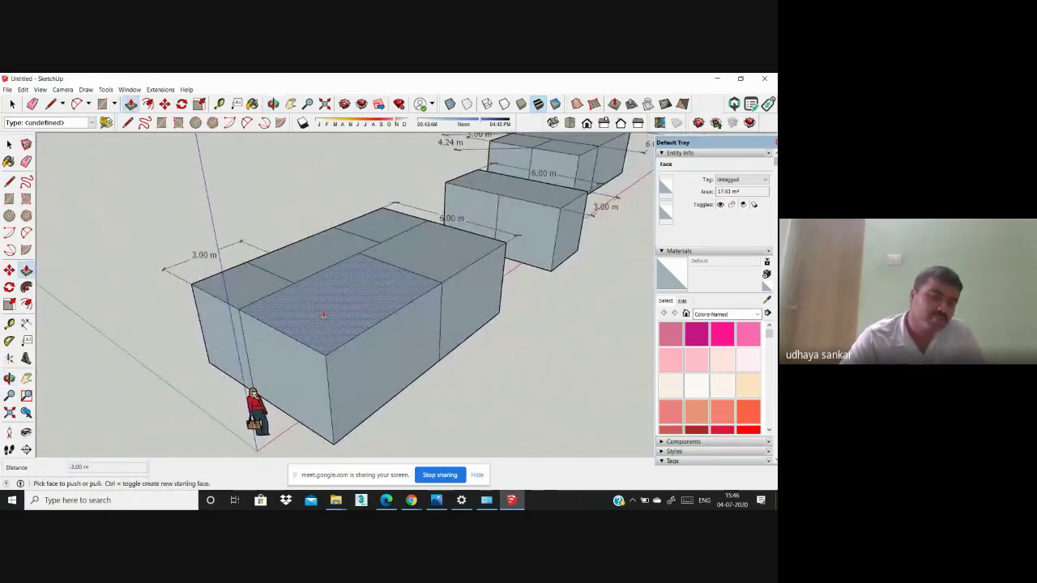
{"action": "scroll", "coordinate": [315, 322], "scroll_direction": "up", "scroll_amount": 2}
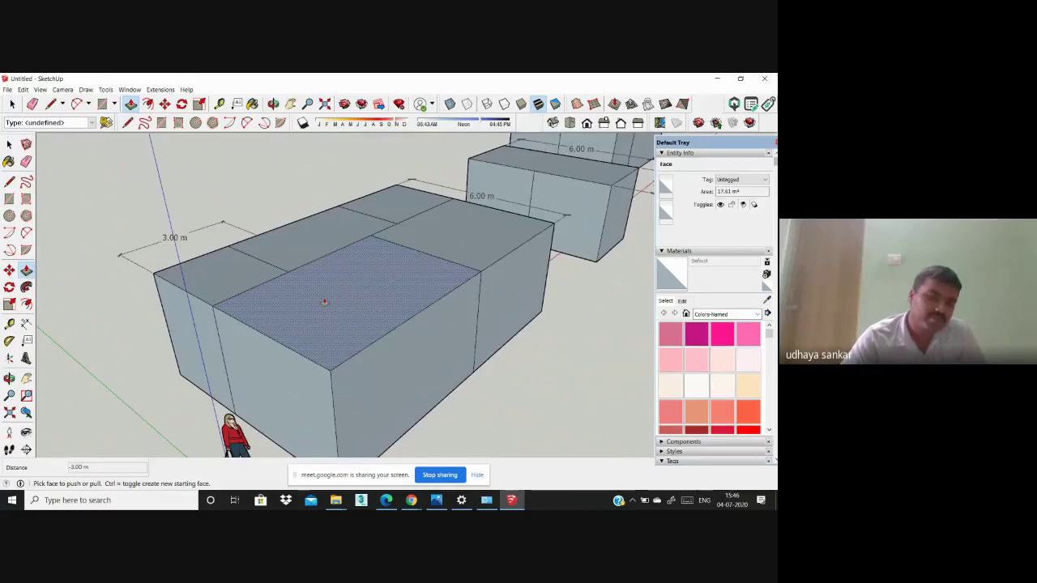
{"action": "scroll", "coordinate": [316, 294], "scroll_direction": "down", "scroll_amount": 2}
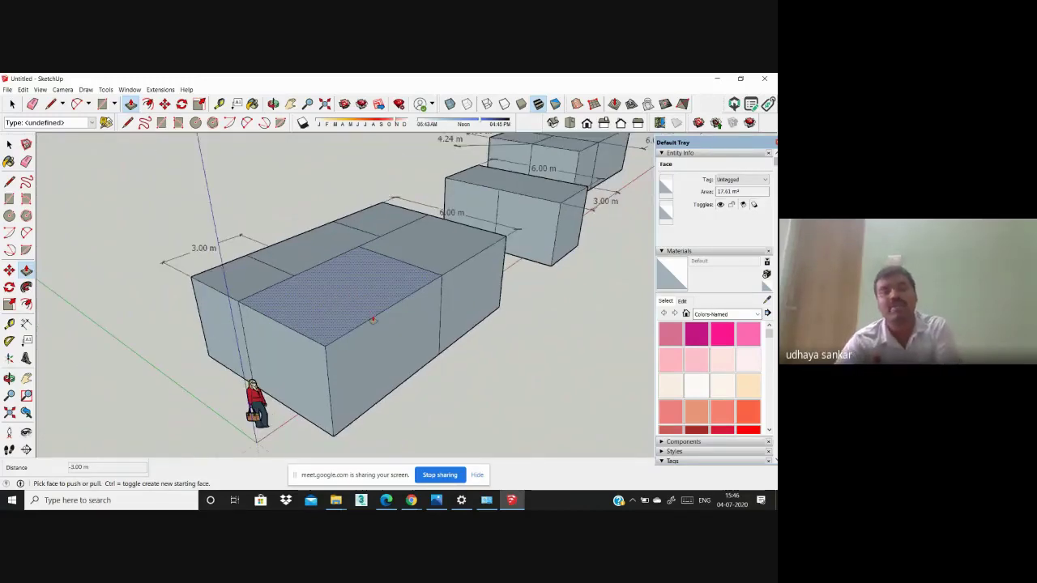
Step: Undo all the room extrusions so that every layout is flat again
{"action": "key", "text": "ctrl+z"}
{"action": "key", "text": "ctrl+z"}
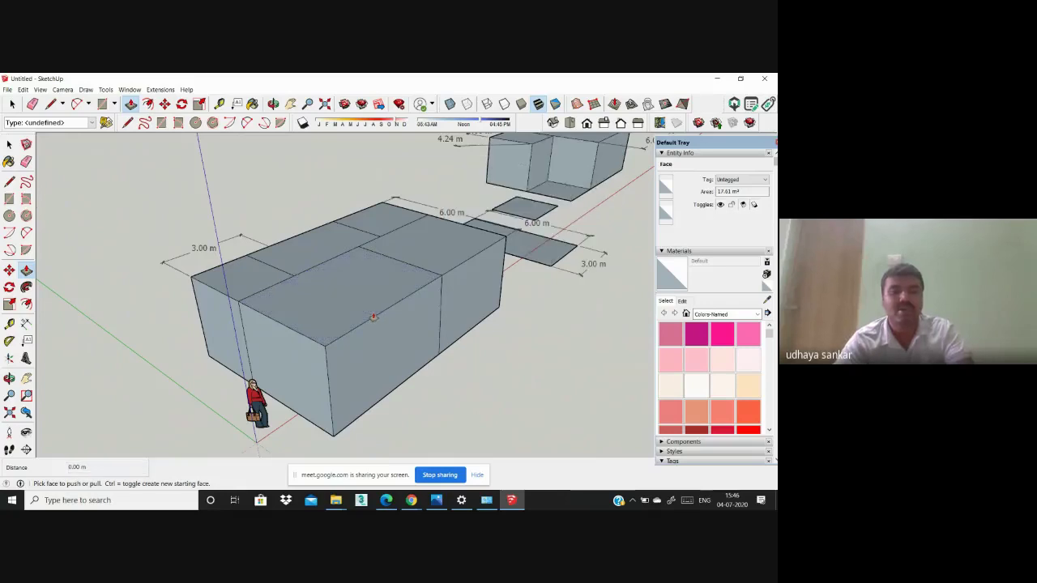
{"action": "key", "text": "ctrl+z"}
{"action": "key", "text": "ctrl+z"}
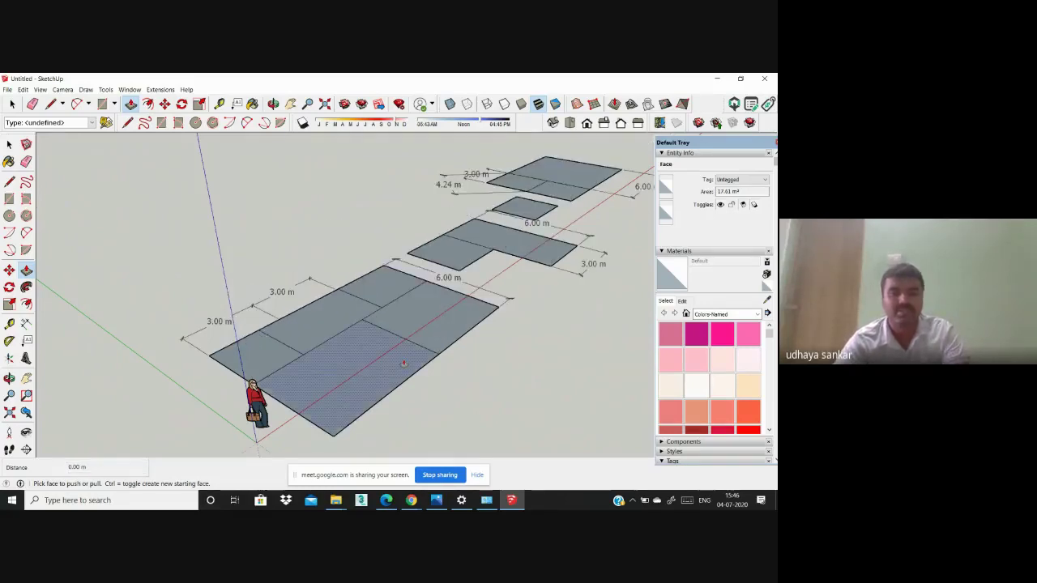
Step: Switch the camera back to the Top view of the flat layouts
{"action": "scroll", "coordinate": [403, 352], "scroll_direction": "down", "scroll_amount": 2}
{"action": "middle_click_drag", "start_coordinate": [404, 341], "coordinate": [268, 477]}
{"action": "scroll", "coordinate": [391, 183], "scroll_direction": "up", "scroll_amount": 2}
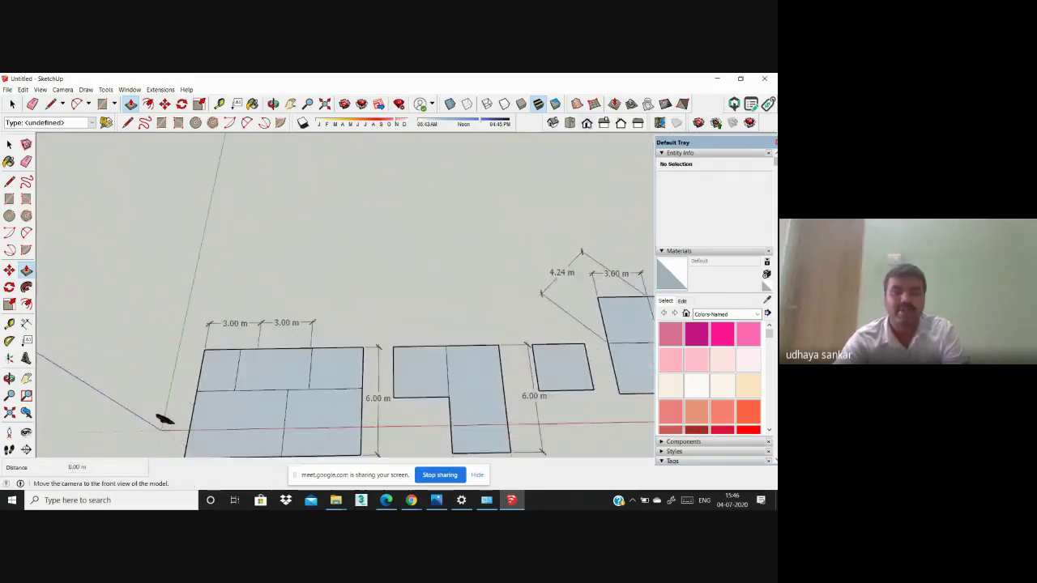
{"action": "left_click", "coordinate": [569, 122]}
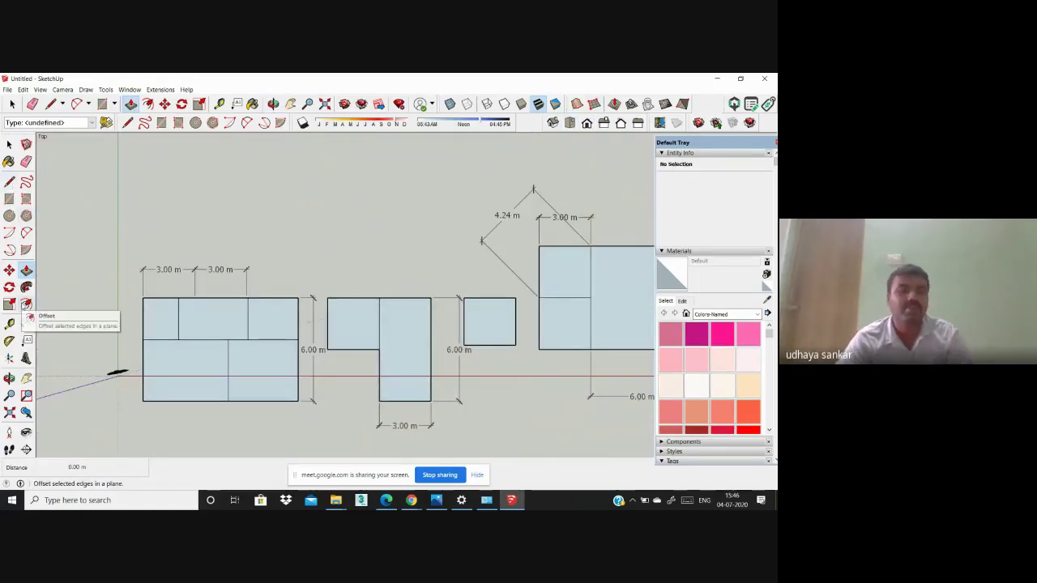
Step: Offset the outlines of the lower-left and upper-left rooms in the divided rectangle inward about 0.2 m
{"action": "left_click", "coordinate": [26, 304]}
{"action": "scroll", "coordinate": [130, 359], "scroll_direction": "up", "scroll_amount": 4}
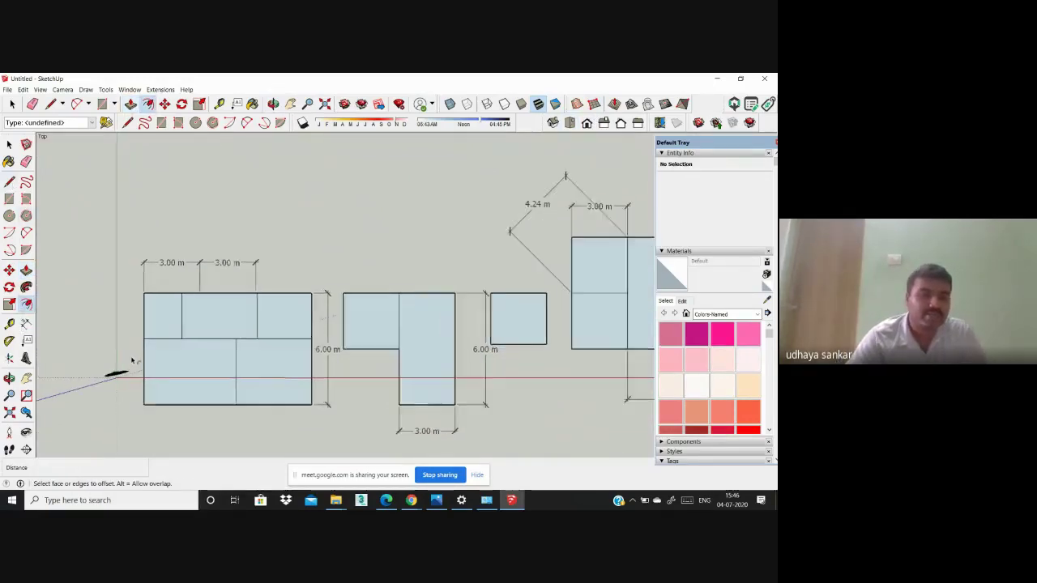
{"action": "left_click", "coordinate": [147, 356]}
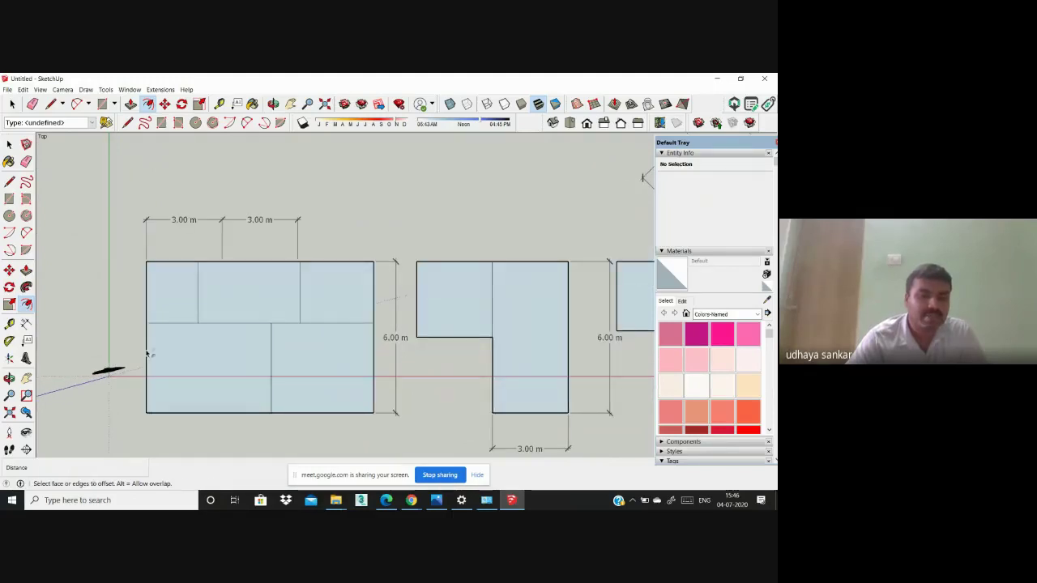
{"action": "left_click", "coordinate": [149, 353]}
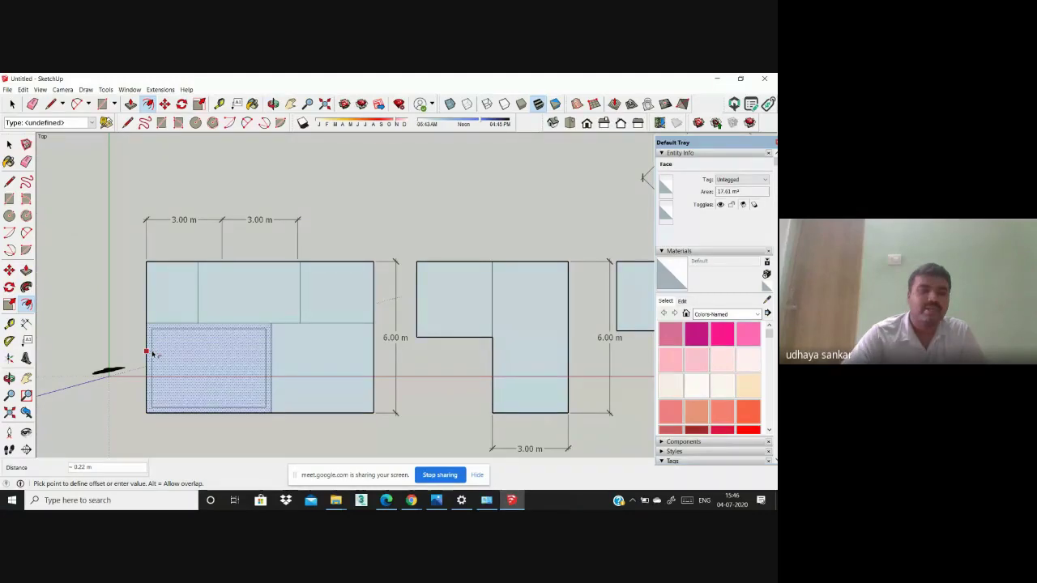
{"action": "left_click", "coordinate": [152, 354]}
{"action": "double_click", "coordinate": [194, 305]}
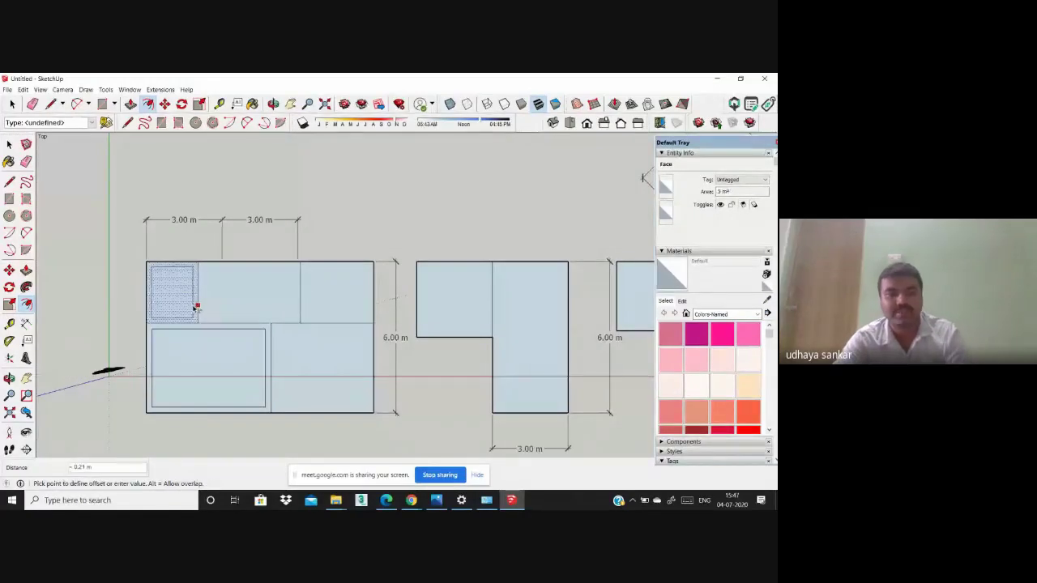
Step: Offset the outlines of the upper-middle, upper-right and lower-right rooms inward to mark their wall thickness
{"action": "left_click", "coordinate": [296, 290]}
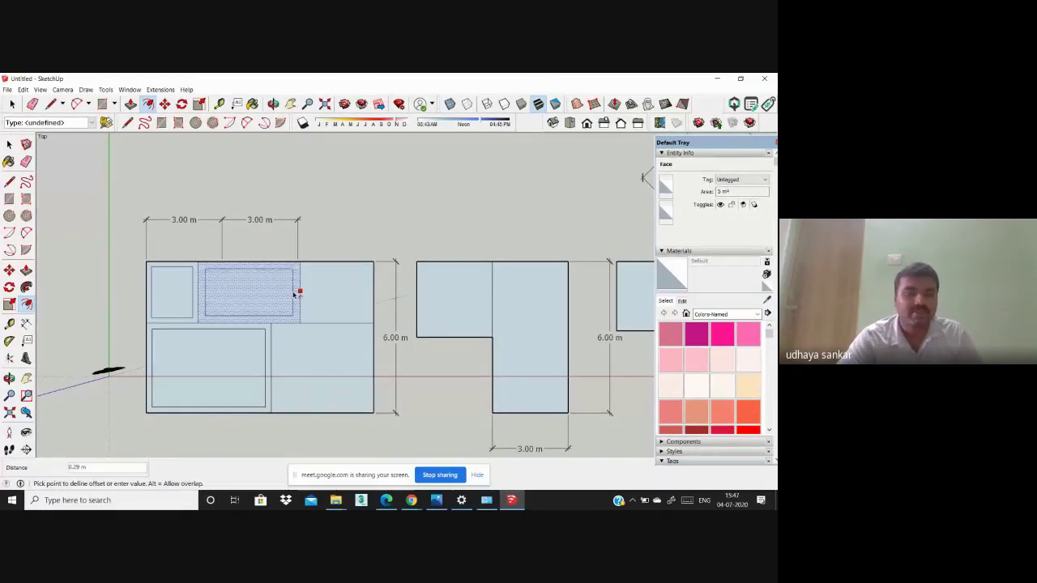
{"action": "left_click", "coordinate": [296, 294]}
{"action": "left_click", "coordinate": [361, 298]}
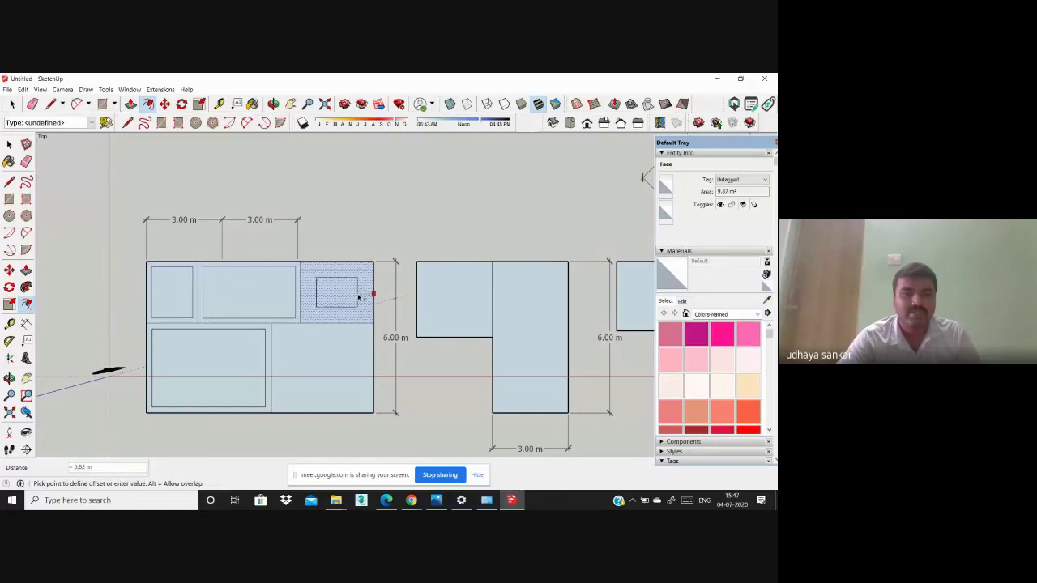
{"action": "left_click", "coordinate": [371, 295]}
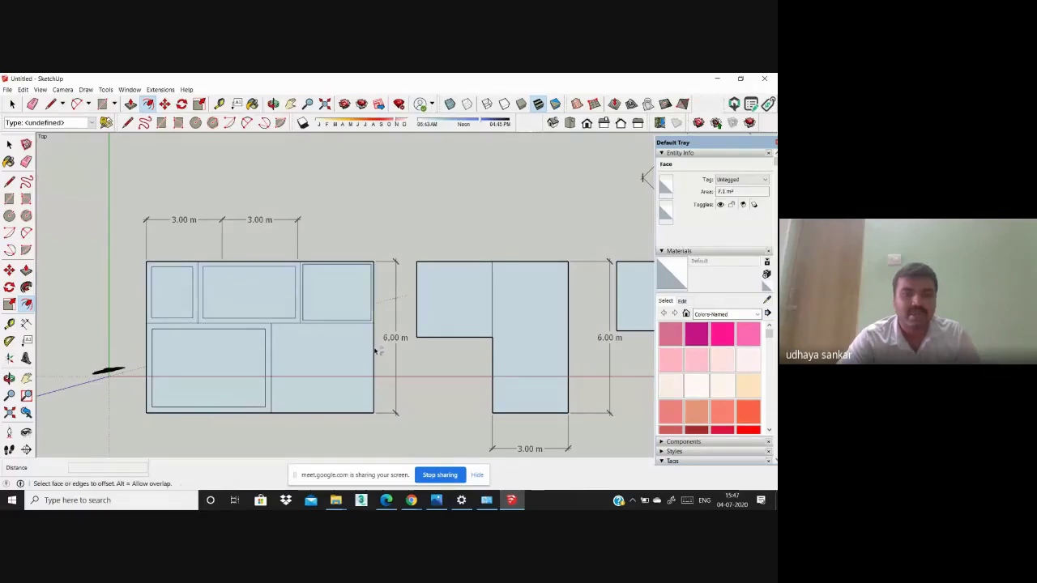
{"action": "left_click", "coordinate": [372, 351]}
{"action": "left_click", "coordinate": [365, 351]}
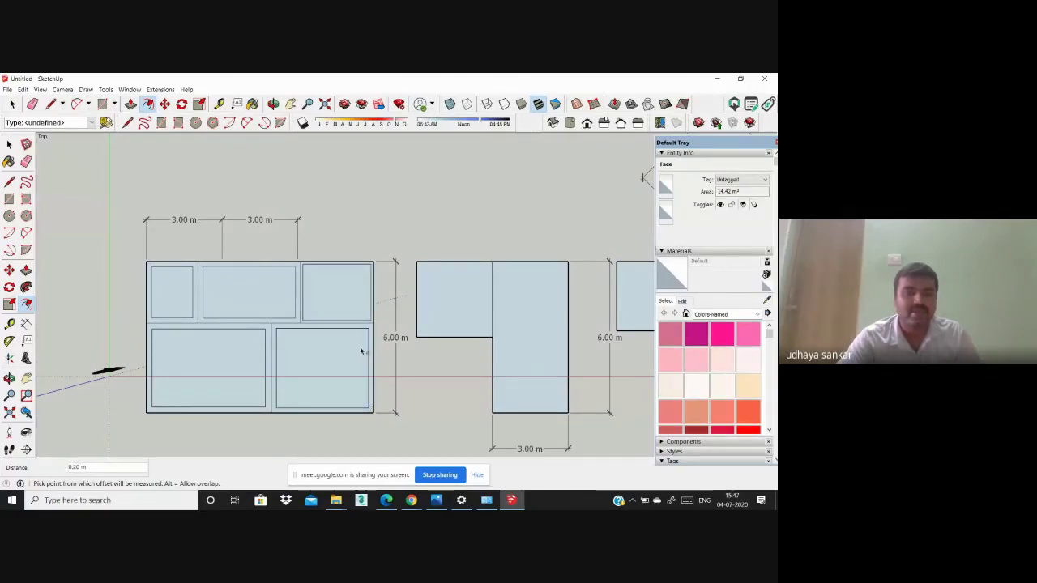
Step: Undo the room offsets together with the partition line between the two upper-left rooms
{"action": "middle_click_drag", "start_coordinate": [271, 326], "coordinate": [257, 370]}
{"action": "scroll", "coordinate": [239, 323], "scroll_direction": "up", "scroll_amount": 5}
{"action": "scroll", "coordinate": [239, 323], "scroll_direction": "up", "scroll_amount": 2}
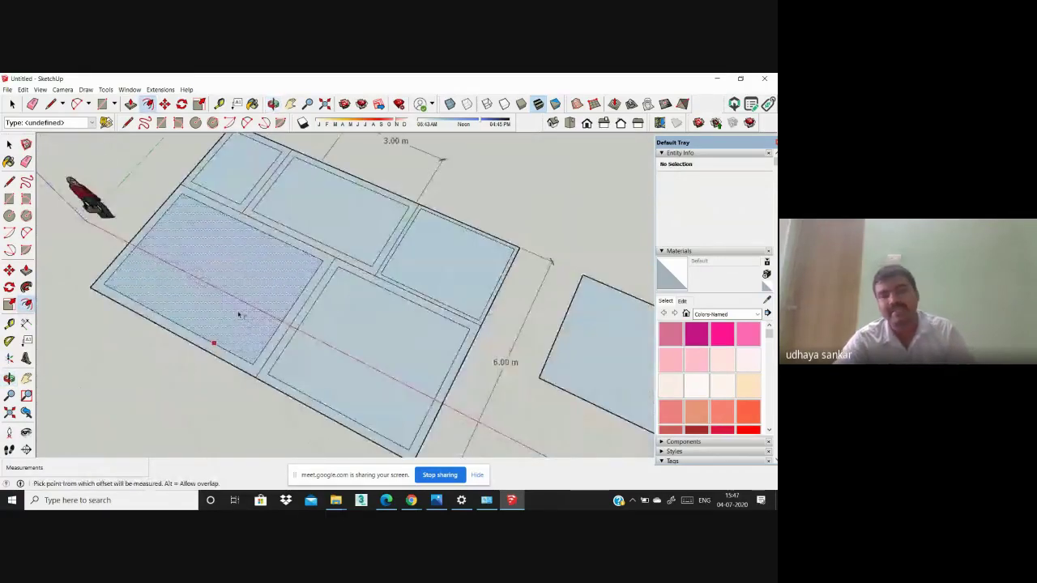
{"action": "left_click", "coordinate": [239, 315]}
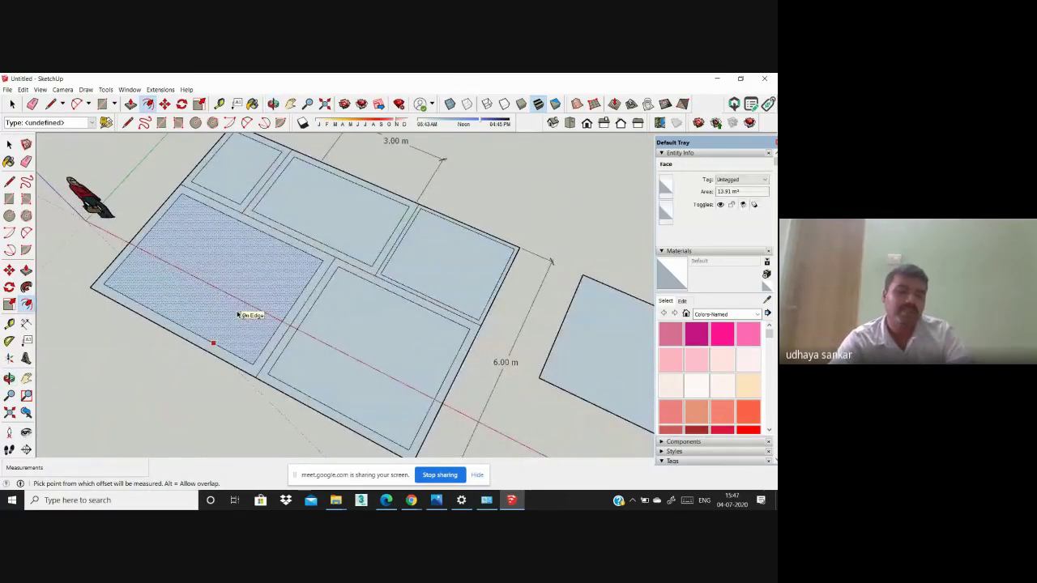
{"action": "key", "text": "ctrl+z"}
{"action": "key", "text": "ctrl+z"}
{"action": "key", "text": "ctrl+z"}
{"action": "key", "text": "ctrl+z"}
{"action": "key", "text": "ctrl+z"}
{"action": "scroll", "coordinate": [237, 314], "scroll_direction": "down", "scroll_amount": 3}
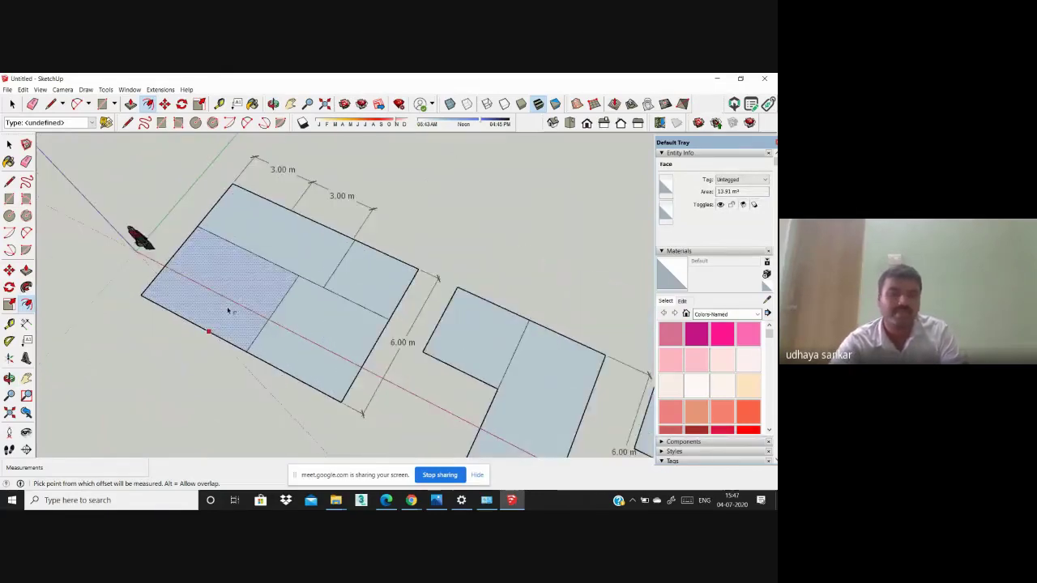
Step: Return to the Top view and offset the long upper room and the lower-left room inward about 0.2 m
{"action": "middle_click_drag", "start_coordinate": [229, 311], "coordinate": [323, 356]}
{"action": "scroll", "coordinate": [340, 369], "scroll_direction": "down", "scroll_amount": 2}
{"action": "scroll", "coordinate": [341, 370], "scroll_direction": "down", "scroll_amount": 2}
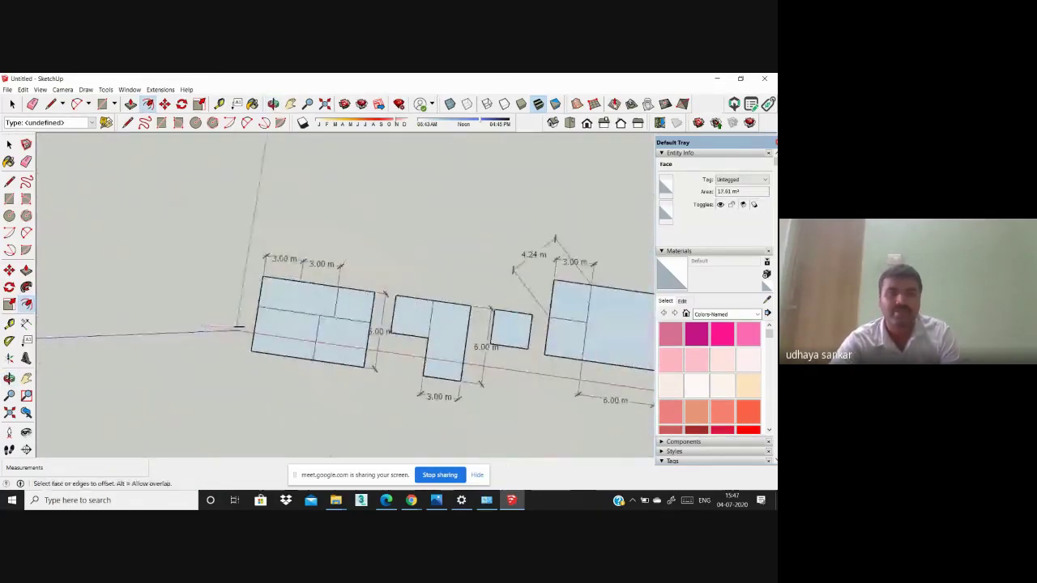
{"action": "left_click", "coordinate": [572, 123]}
{"action": "scroll", "coordinate": [165, 355], "scroll_direction": "up", "scroll_amount": 1}
{"action": "scroll", "coordinate": [165, 355], "scroll_direction": "up", "scroll_amount": 1}
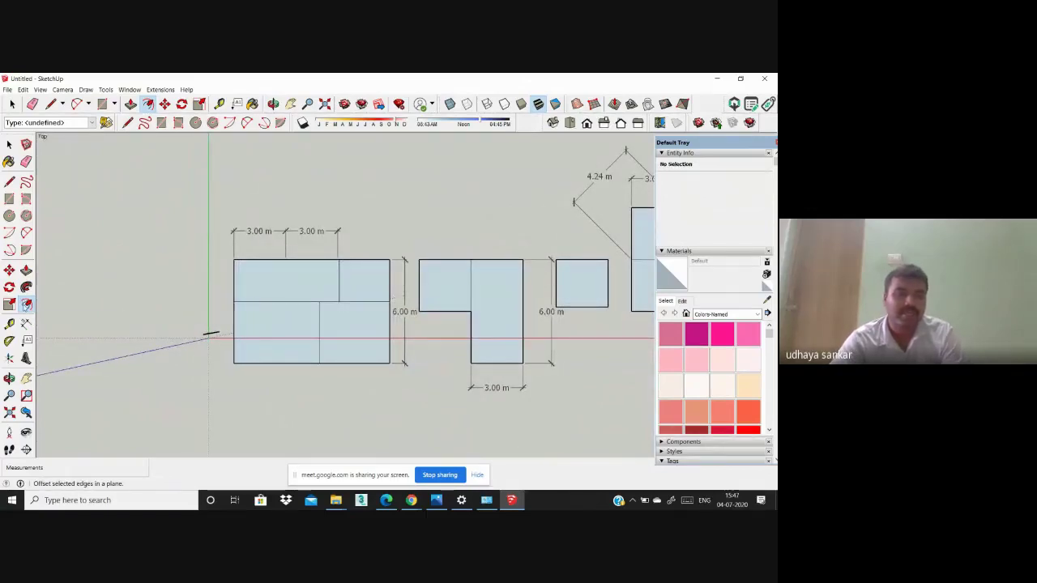
{"action": "left_click", "coordinate": [26, 304]}
{"action": "scroll", "coordinate": [284, 303], "scroll_direction": "up", "scroll_amount": 3}
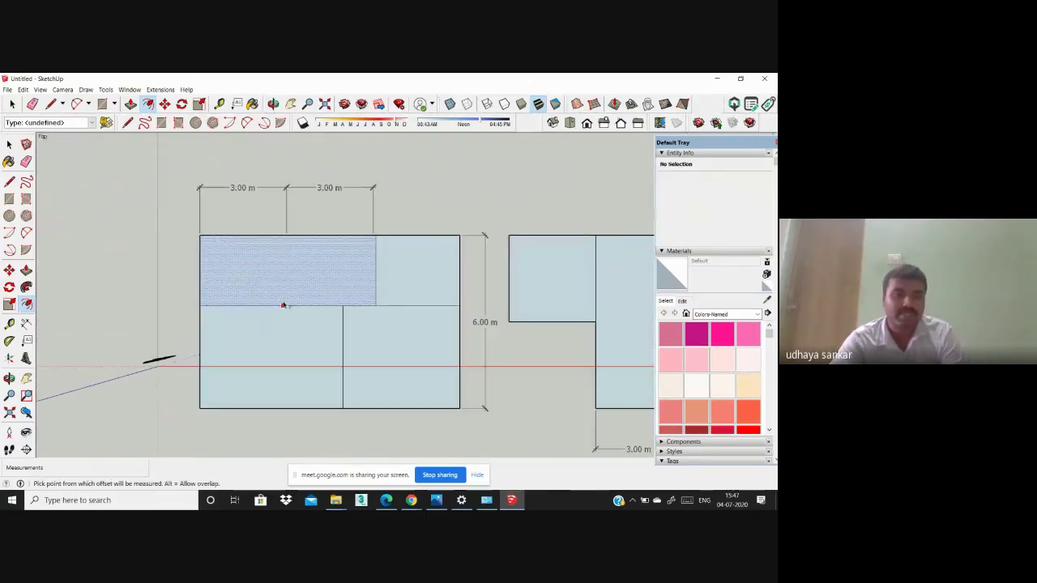
{"action": "left_click", "coordinate": [283, 305]}
{"action": "left_click", "coordinate": [283, 306]}
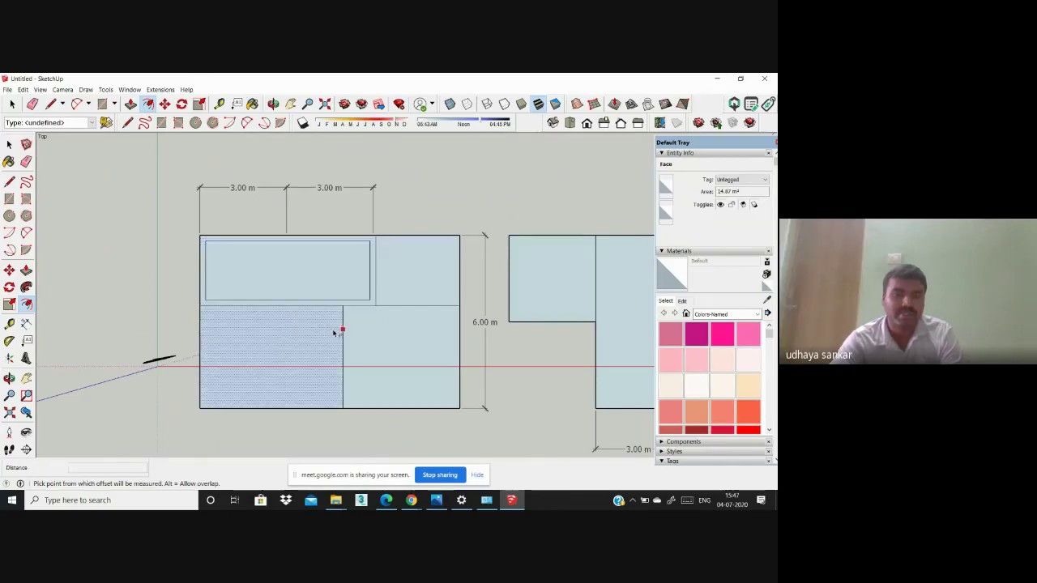
{"action": "left_click", "coordinate": [338, 332]}
{"action": "left_click", "coordinate": [338, 331]}
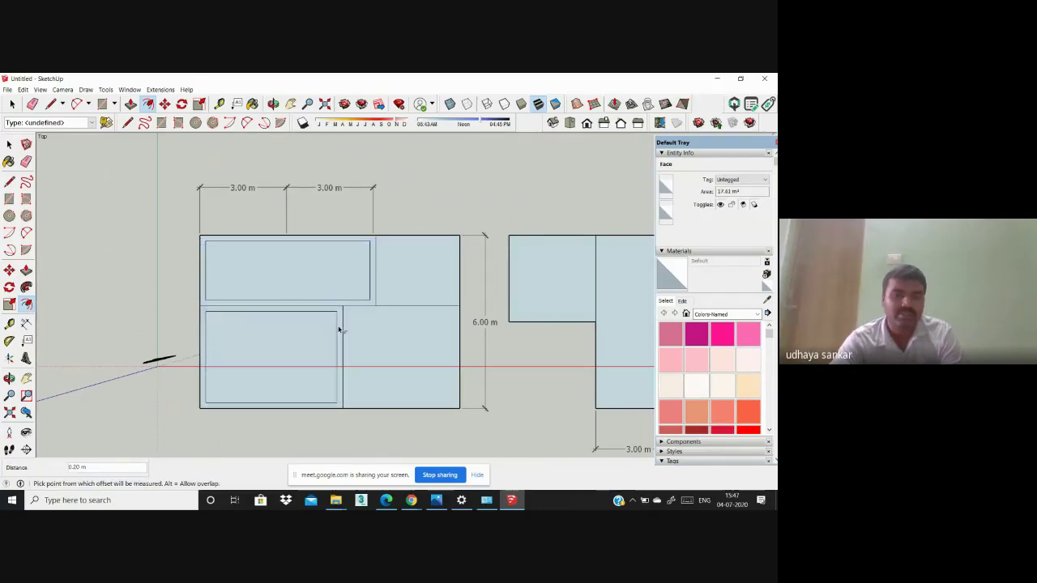
Step: Offset the outlines of the upper-right and lower-right rooms inward about 0.15 m
{"action": "left_click", "coordinate": [387, 282]}
{"action": "left_click", "coordinate": [382, 281]}
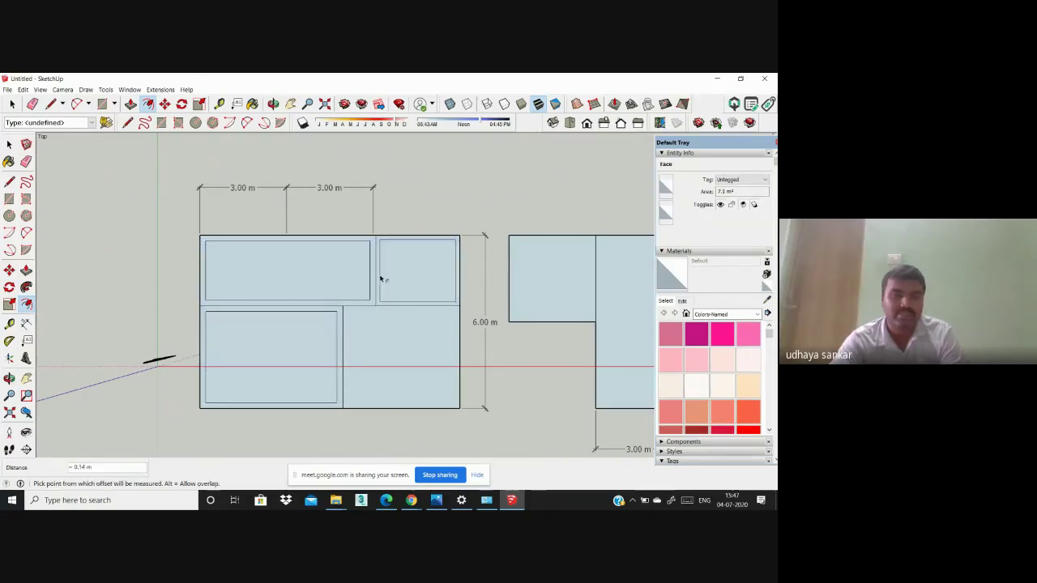
{"action": "left_click", "coordinate": [352, 341]}
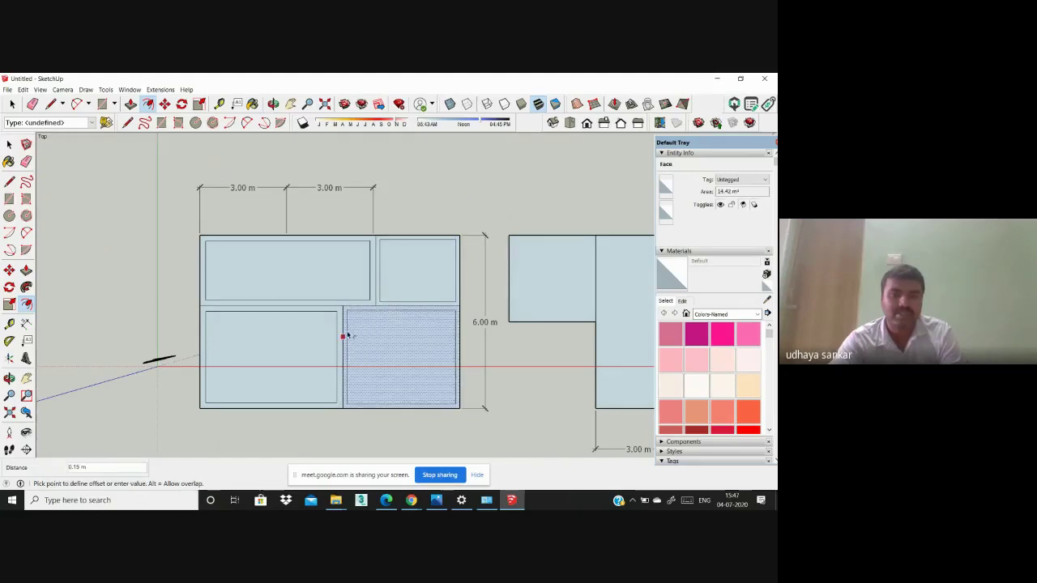
{"action": "left_click", "coordinate": [348, 338]}
Step: Orbit around the flat layouts and examine the offset wall outlines of the divided rectangle
{"action": "scroll", "coordinate": [271, 225], "scroll_direction": "down", "scroll_amount": 2}
{"action": "scroll", "coordinate": [335, 278], "scroll_direction": "down", "scroll_amount": 2}
{"action": "middle_click_drag", "start_coordinate": [375, 352], "coordinate": [539, 339]}
{"action": "middle_click_drag", "start_coordinate": [528, 184], "coordinate": [529, 159]}
{"action": "scroll", "coordinate": [543, 330], "scroll_direction": "up", "scroll_amount": 5}
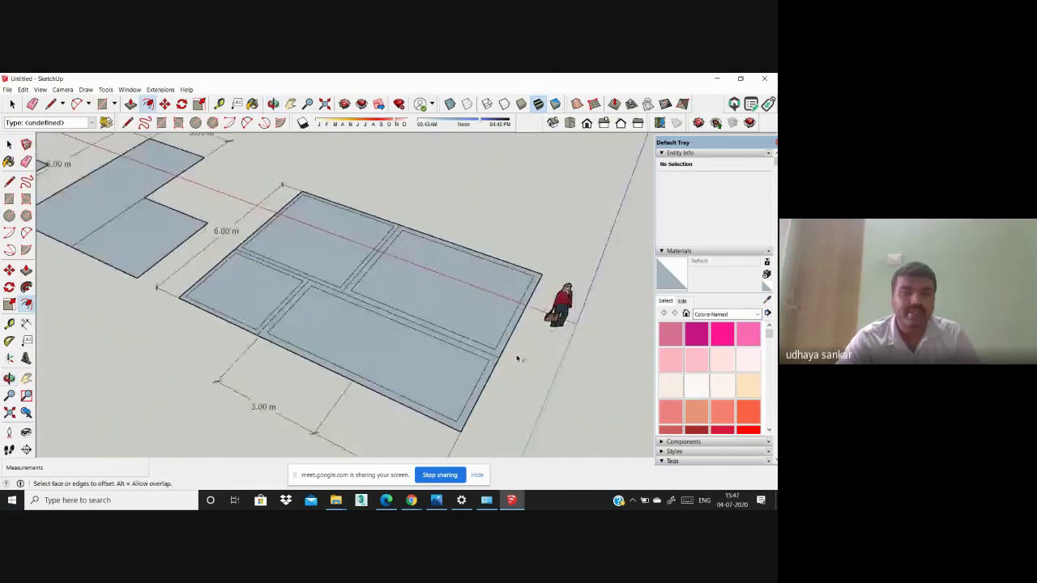
{"action": "scroll", "coordinate": [289, 231], "scroll_direction": "down", "scroll_amount": 5}
{"action": "middle_click_drag", "start_coordinate": [422, 301], "coordinate": [491, 278]}
{"action": "scroll", "coordinate": [491, 278], "scroll_direction": "down", "scroll_amount": 2}
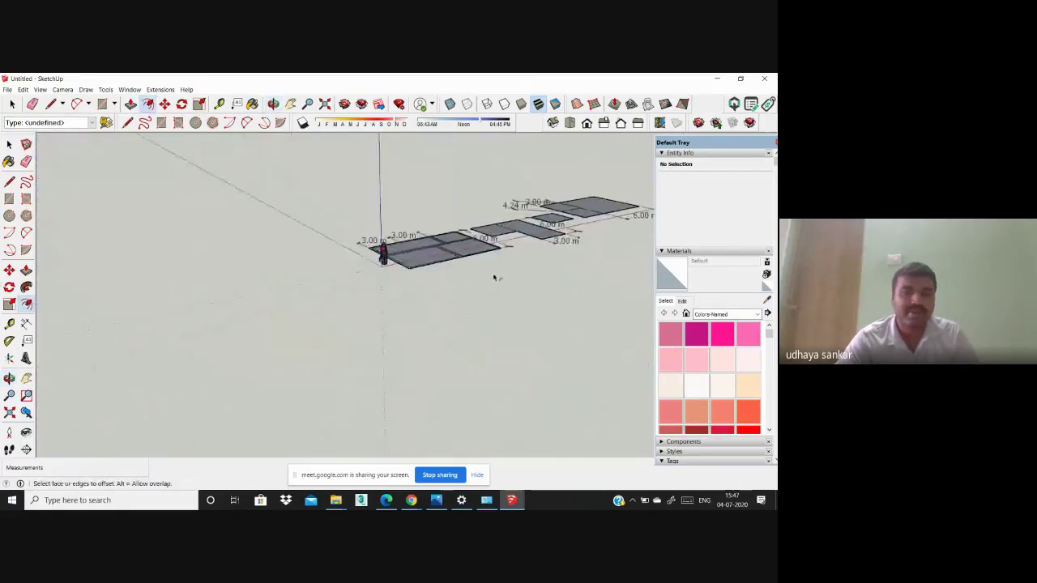
{"action": "scroll", "coordinate": [359, 354], "scroll_direction": "up", "scroll_amount": 6}
{"action": "scroll", "coordinate": [445, 357], "scroll_direction": "down", "scroll_amount": 1}
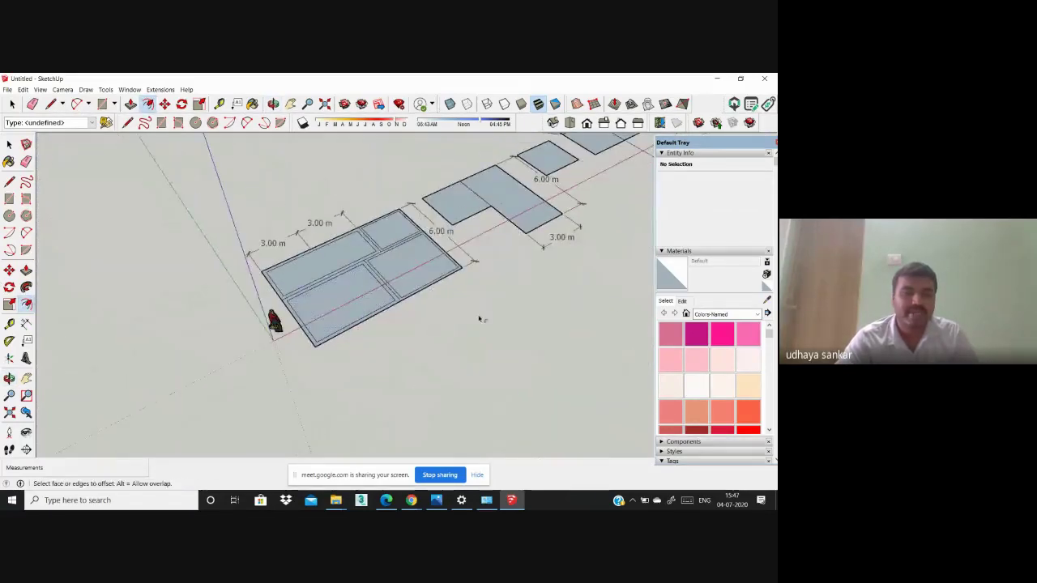
Step: Extrude the wall band around the lower-left room upward about 2.06 m with Push/Pull
{"action": "mouse_move", "coordinate": [479, 304]}
{"action": "middle_mouse_down"}
{"action": "mouse_move", "coordinate": [370, 289]}
{"action": "mouse_move", "coordinate": [483, 292]}
{"action": "middle_mouse_up"}
{"action": "scroll", "coordinate": [482, 292], "scroll_direction": "up", "scroll_amount": 2}
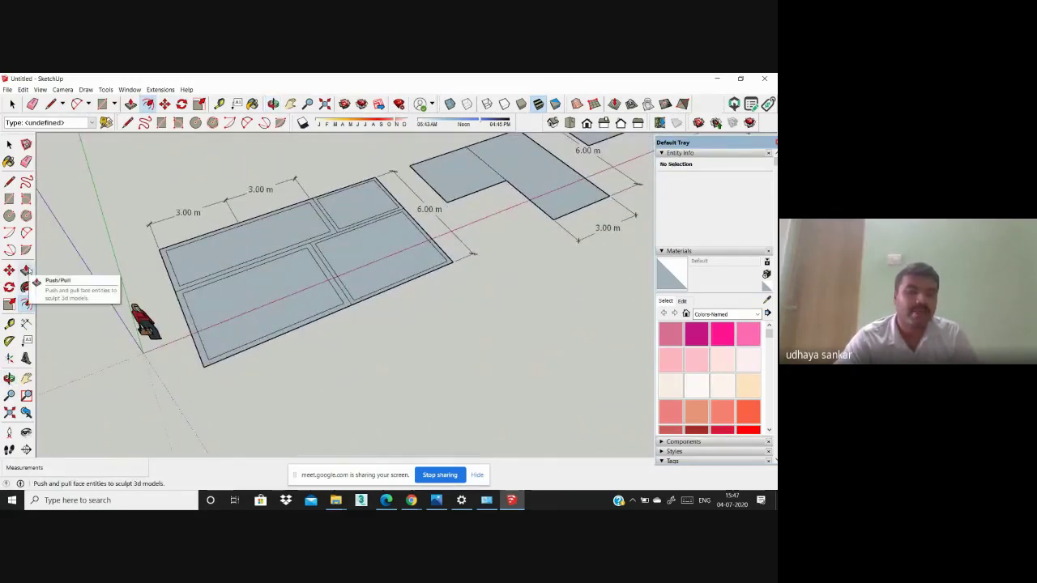
{"action": "left_click", "coordinate": [26, 270]}
{"action": "scroll", "coordinate": [217, 362], "scroll_direction": "up", "scroll_amount": 2}
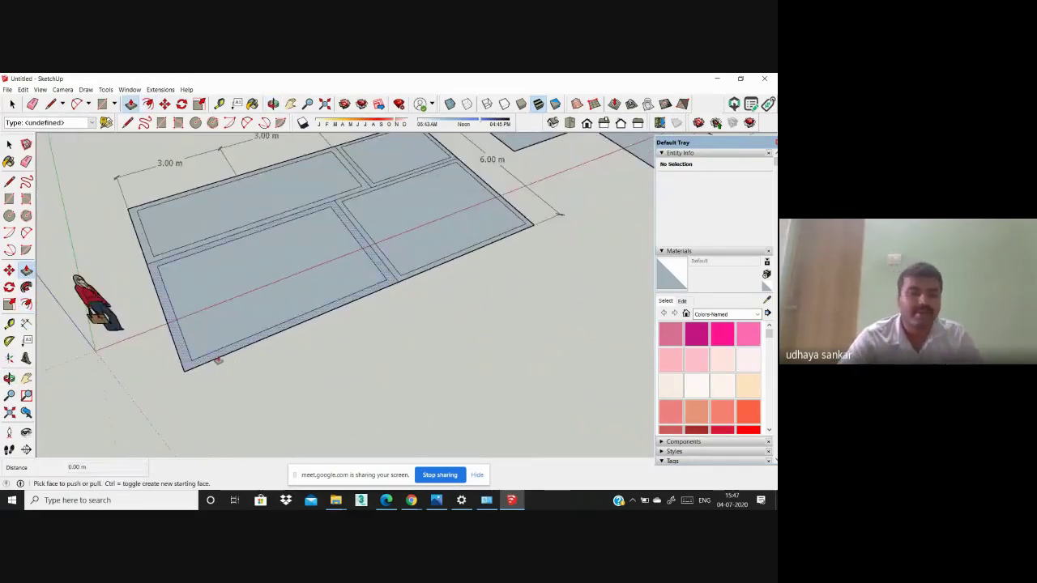
{"action": "left_click_drag", "start_coordinate": [214, 359], "coordinate": [209, 280]}
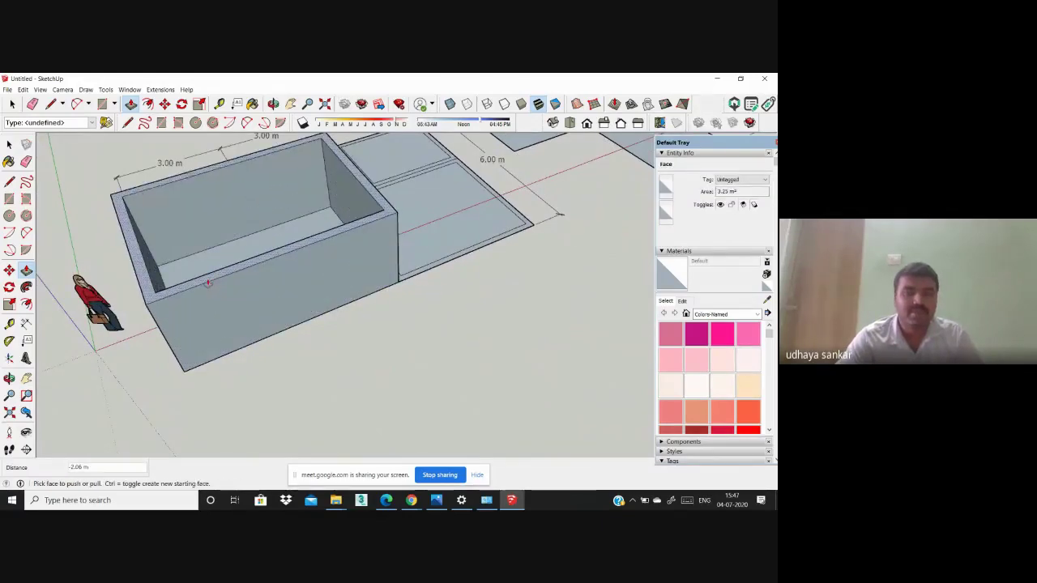
Step: Extrude the wall band around the lower-right room upward about 1.94 m
{"action": "scroll", "coordinate": [398, 378], "scroll_direction": "down", "scroll_amount": 3}
{"action": "middle_click_drag", "start_coordinate": [398, 377], "coordinate": [413, 301]}
{"action": "scroll", "coordinate": [412, 301], "scroll_direction": "up", "scroll_amount": 2}
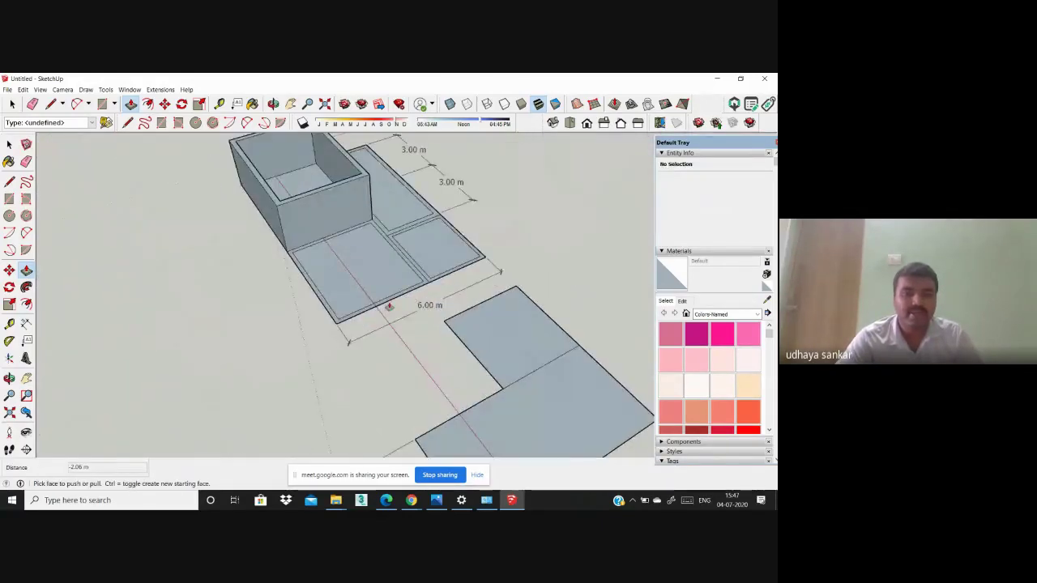
{"action": "scroll", "coordinate": [389, 307], "scroll_direction": "up", "scroll_amount": 2}
{"action": "scroll", "coordinate": [362, 317], "scroll_direction": "up", "scroll_amount": 2}
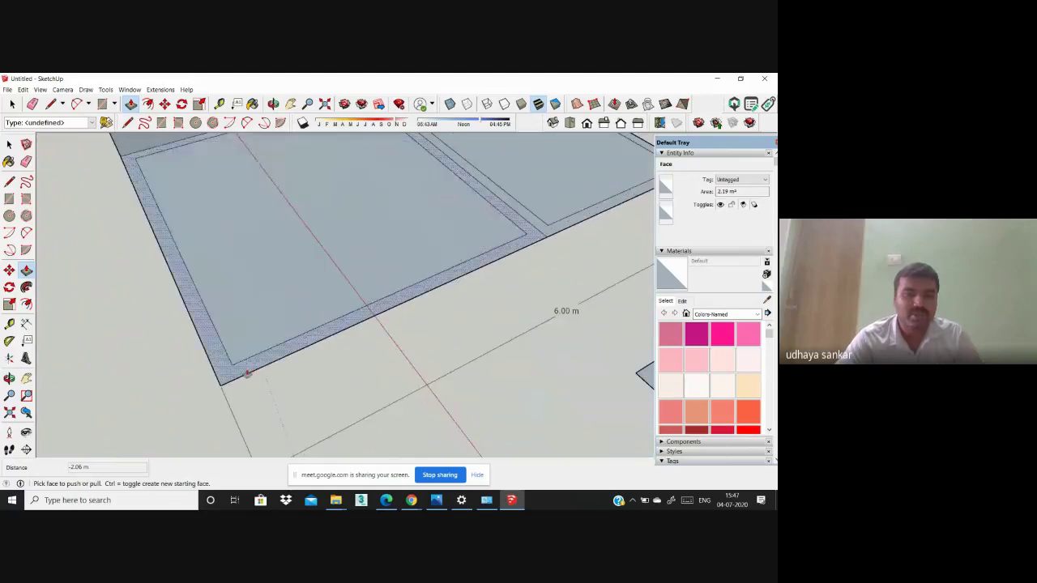
{"action": "scroll", "coordinate": [245, 373], "scroll_direction": "down", "scroll_amount": 3}
{"action": "left_click", "coordinate": [248, 372]}
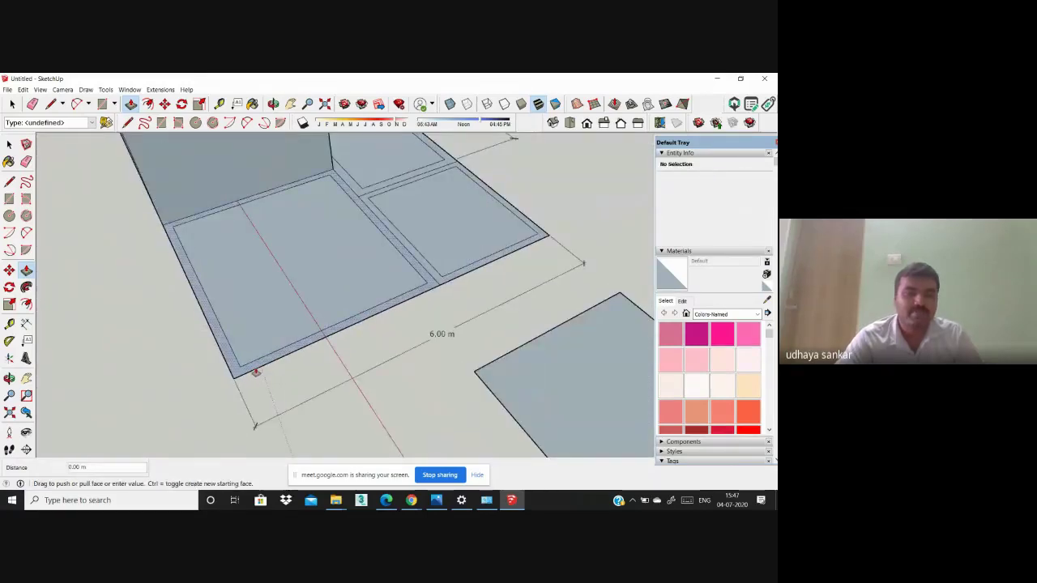
{"action": "left_click", "coordinate": [232, 270]}
Step: Extrude the wall bands of the long upper room and the small upper-right room to complete the layout's walls
{"action": "scroll", "coordinate": [379, 363], "scroll_direction": "down", "scroll_amount": 4}
{"action": "middle_click_drag", "start_coordinate": [419, 326], "coordinate": [310, 328]}
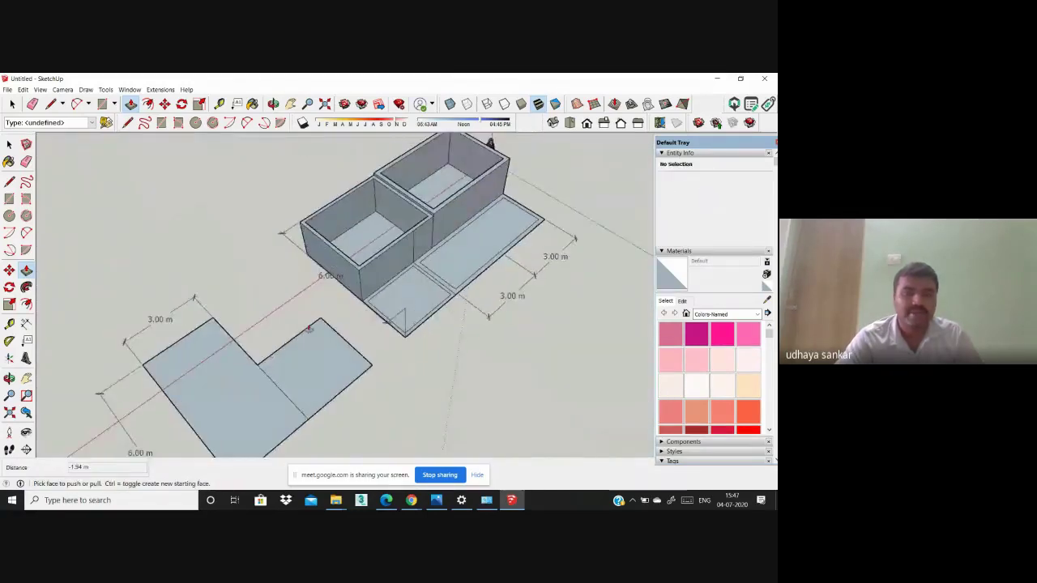
{"action": "scroll", "coordinate": [506, 316], "scroll_direction": "up", "scroll_amount": 2}
{"action": "scroll", "coordinate": [448, 293], "scroll_direction": "up", "scroll_amount": 2}
{"action": "left_click", "coordinate": [412, 278]}
{"action": "left_click", "coordinate": [382, 190]}
{"action": "scroll", "coordinate": [392, 346], "scroll_direction": "down", "scroll_amount": 2}
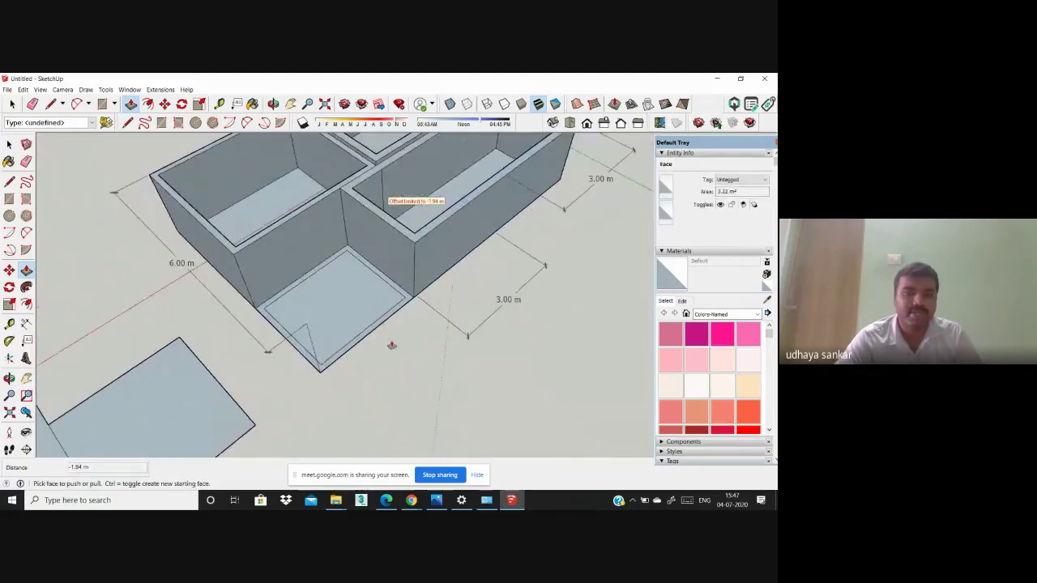
{"action": "left_click", "coordinate": [378, 327]}
{"action": "left_click", "coordinate": [348, 243]}
Step: Extrude the L-shaped layout's 3 m by 6 m room upward about 5.91 m as a solid block
{"action": "scroll", "coordinate": [355, 300], "scroll_direction": "down", "scroll_amount": 4}
{"action": "middle_click_drag", "start_coordinate": [357, 300], "coordinate": [761, 239]}
{"action": "scroll", "coordinate": [305, 274], "scroll_direction": "down", "scroll_amount": 3}
{"action": "scroll", "coordinate": [480, 315], "scroll_direction": "up", "scroll_amount": 1}
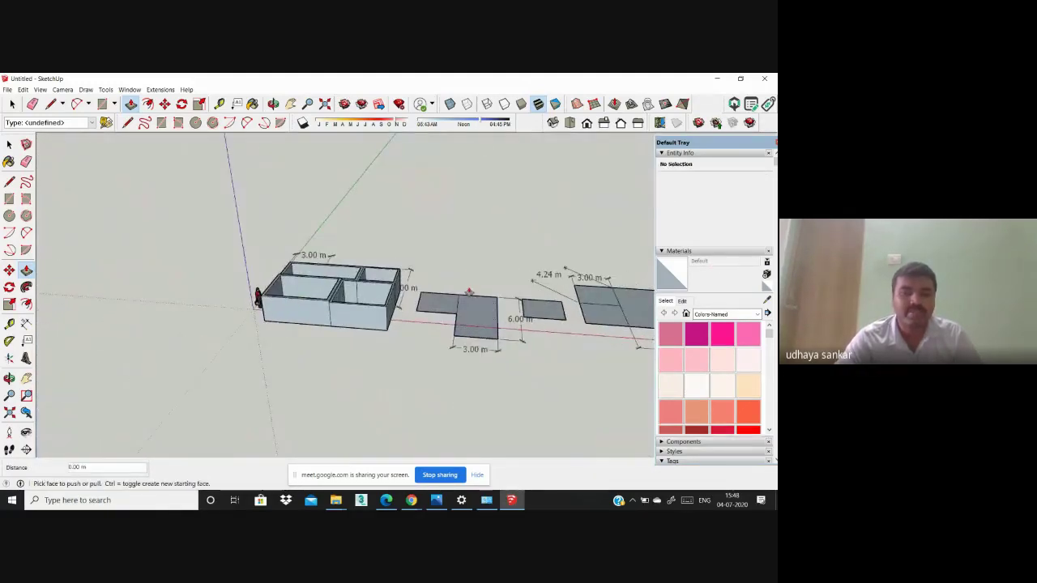
{"action": "left_click", "coordinate": [475, 310]}
{"action": "left_click", "coordinate": [470, 231]}
{"action": "middle_click_drag", "start_coordinate": [431, 320], "coordinate": [480, 346]}
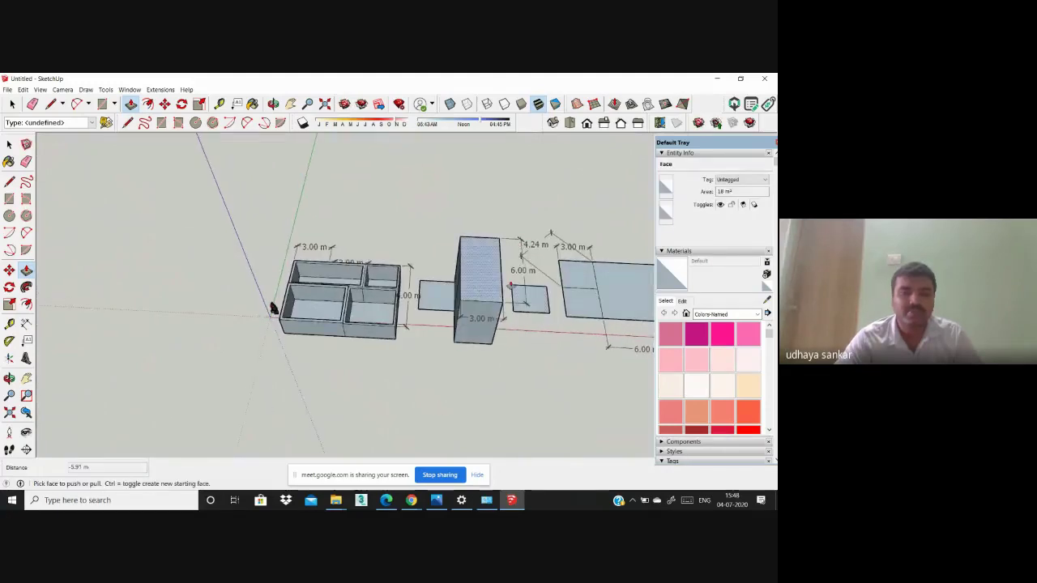
Step: Offset the outline of the 6 m square room inward by 0.23 m to form its wall band
{"action": "scroll", "coordinate": [292, 313], "scroll_direction": "up", "scroll_amount": 6}
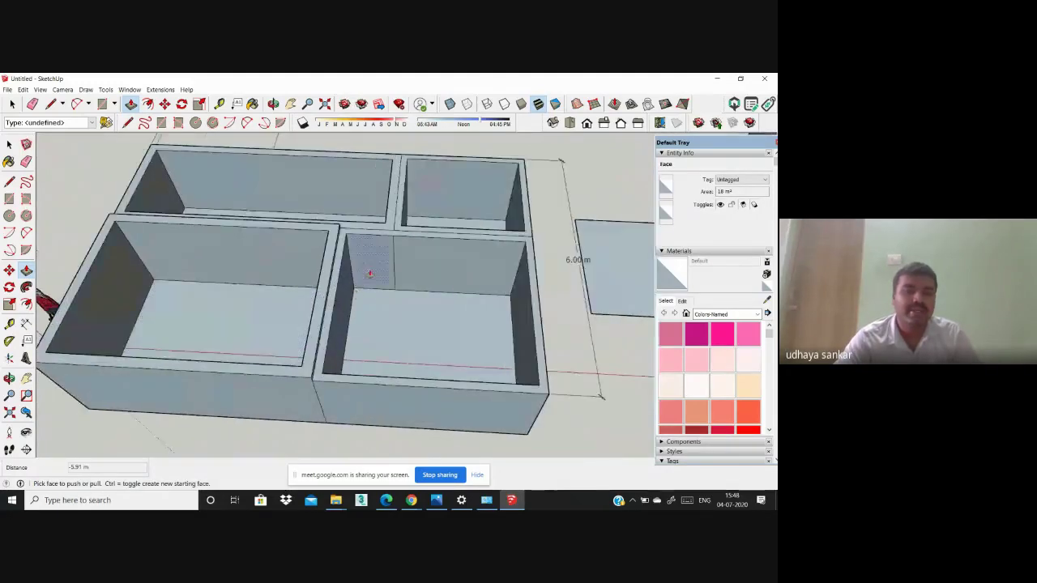
{"action": "scroll", "coordinate": [418, 247], "scroll_direction": "down", "scroll_amount": 5}
{"action": "left_click", "coordinate": [26, 304]}
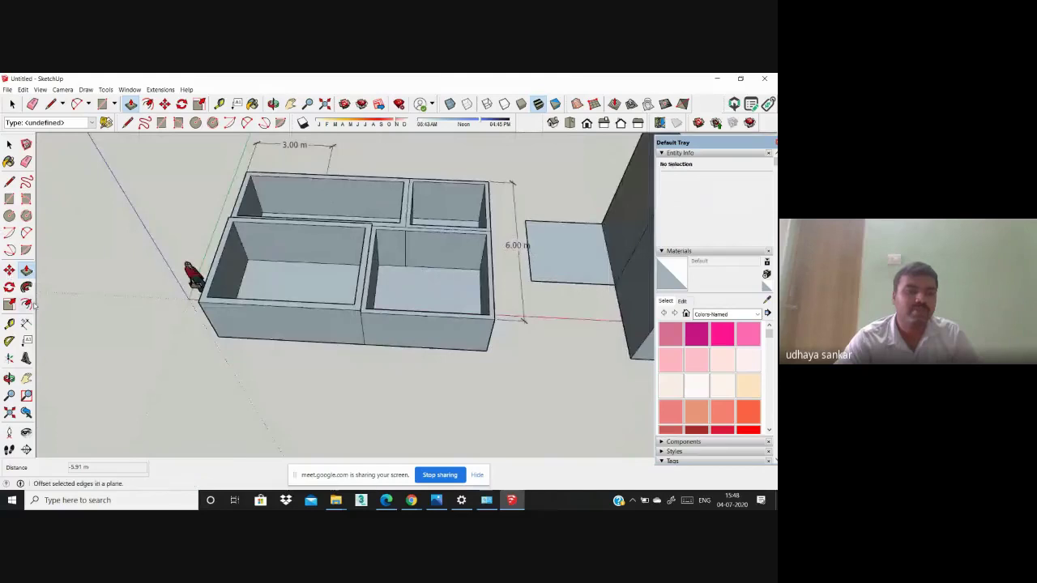
{"action": "scroll", "coordinate": [116, 261], "scroll_direction": "down", "scroll_amount": 6}
{"action": "scroll", "coordinate": [514, 264], "scroll_direction": "up", "scroll_amount": 6}
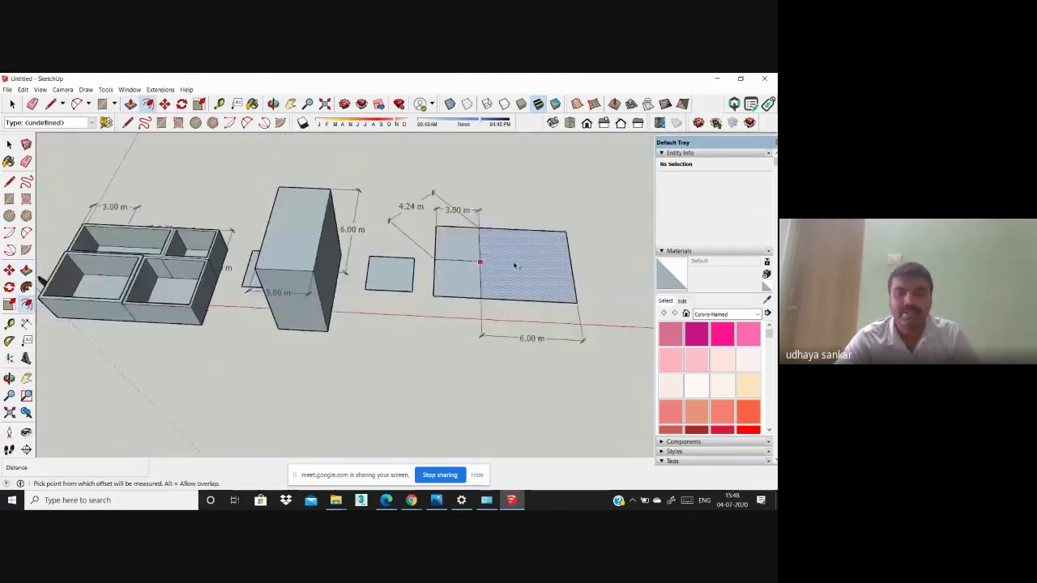
{"action": "left_click", "coordinate": [582, 268]}
{"action": "left_click", "coordinate": [582, 268]}
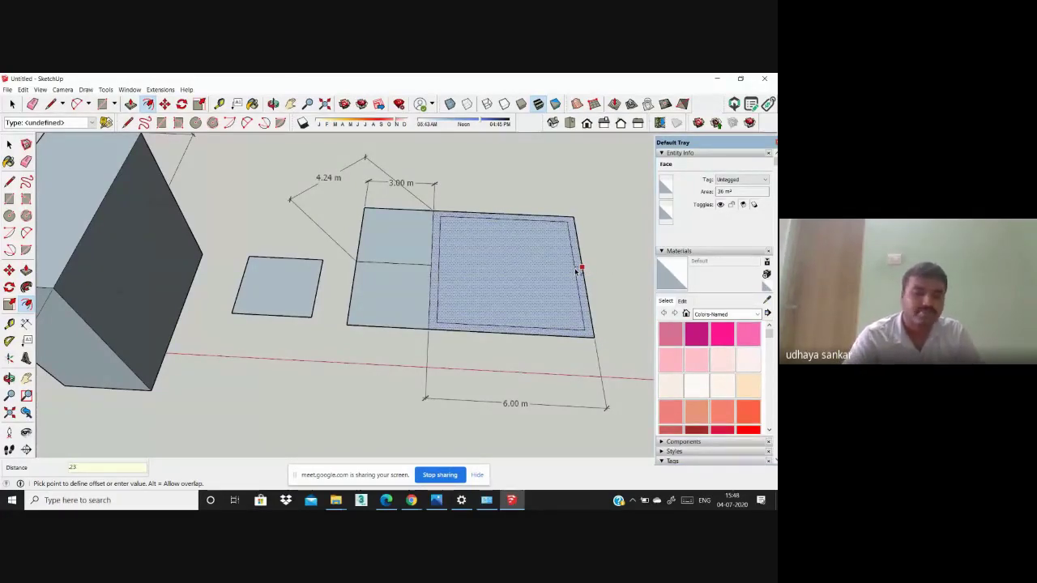
{"action": "left_click", "coordinate": [576, 272]}
{"action": "scroll", "coordinate": [390, 267], "scroll_direction": "down", "scroll_amount": 4}
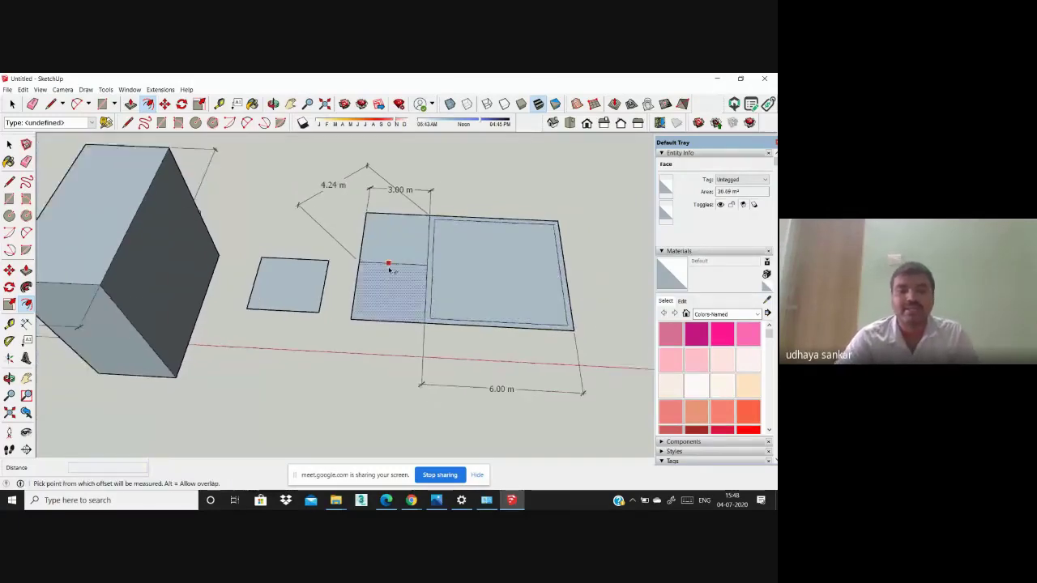
Step: Extrude the 6 m square room's wall band upward about 2.02 m with Push/Pull
{"action": "middle_click_drag", "start_coordinate": [555, 333], "coordinate": [446, 340]}
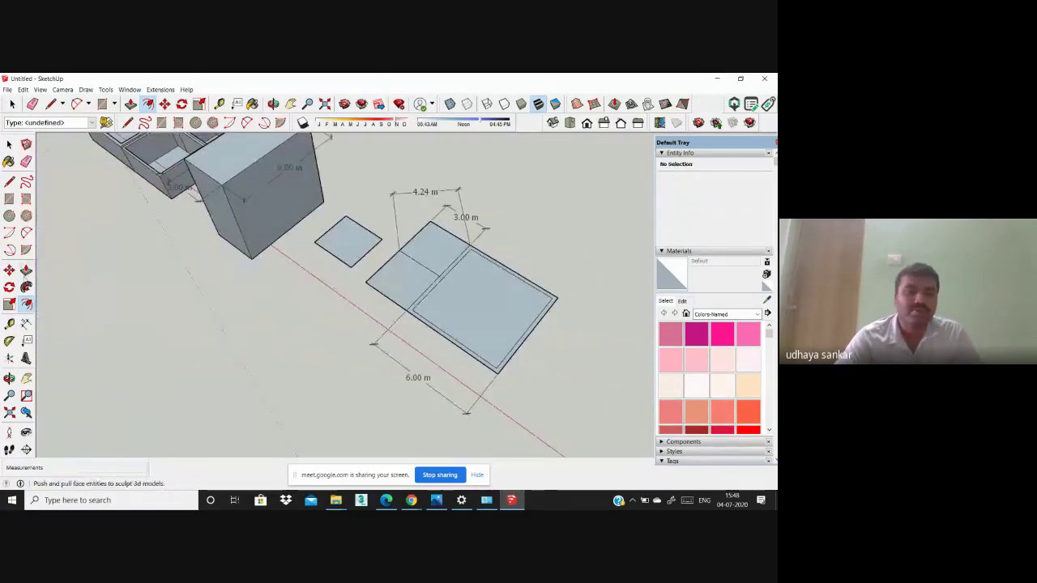
{"action": "left_click", "coordinate": [26, 270]}
{"action": "scroll", "coordinate": [480, 361], "scroll_direction": "up", "scroll_amount": 3}
{"action": "left_click", "coordinate": [480, 359]}
{"action": "left_click", "coordinate": [470, 318]}
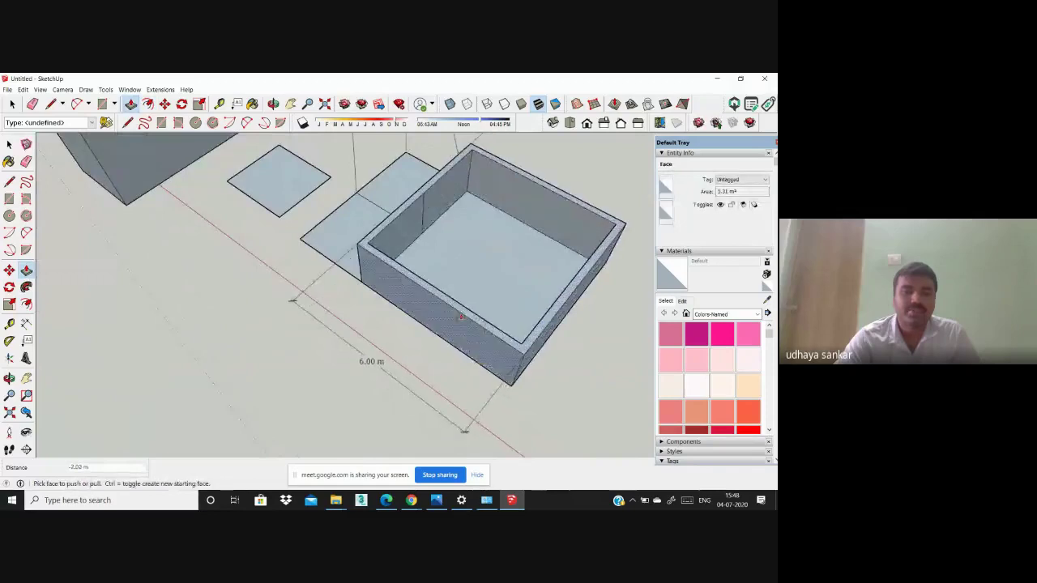
Step: Dimension the wall height at the outer corner of the 6 m square room
{"action": "scroll", "coordinate": [356, 269], "scroll_direction": "down", "scroll_amount": 4}
{"action": "middle_click_drag", "start_coordinate": [357, 269], "coordinate": [300, 203]}
{"action": "scroll", "coordinate": [497, 247], "scroll_direction": "up", "scroll_amount": 2}
{"action": "scroll", "coordinate": [405, 243], "scroll_direction": "down", "scroll_amount": 3}
{"action": "scroll", "coordinate": [405, 243], "scroll_direction": "up", "scroll_amount": 4}
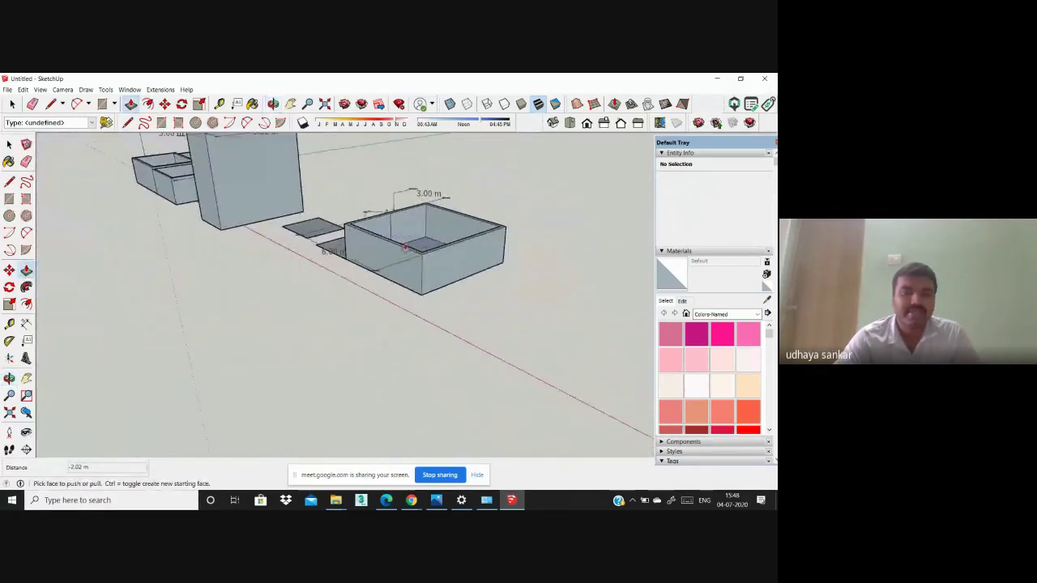
{"action": "left_click", "coordinate": [26, 323]}
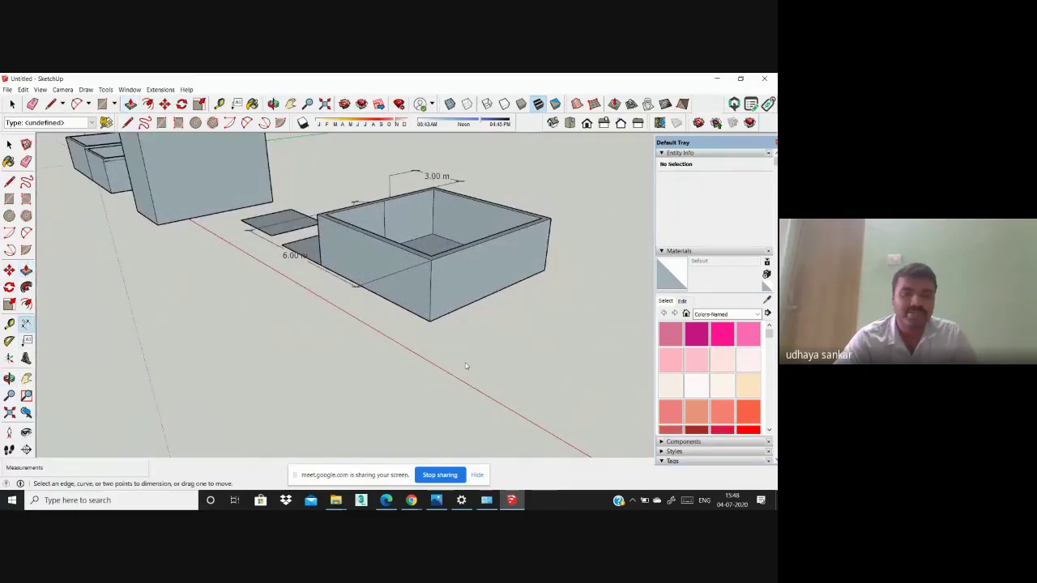
{"action": "scroll", "coordinate": [418, 306], "scroll_direction": "up", "scroll_amount": 5}
{"action": "left_click", "coordinate": [420, 295]}
{"action": "scroll", "coordinate": [420, 295], "scroll_direction": "down", "scroll_amount": 5}
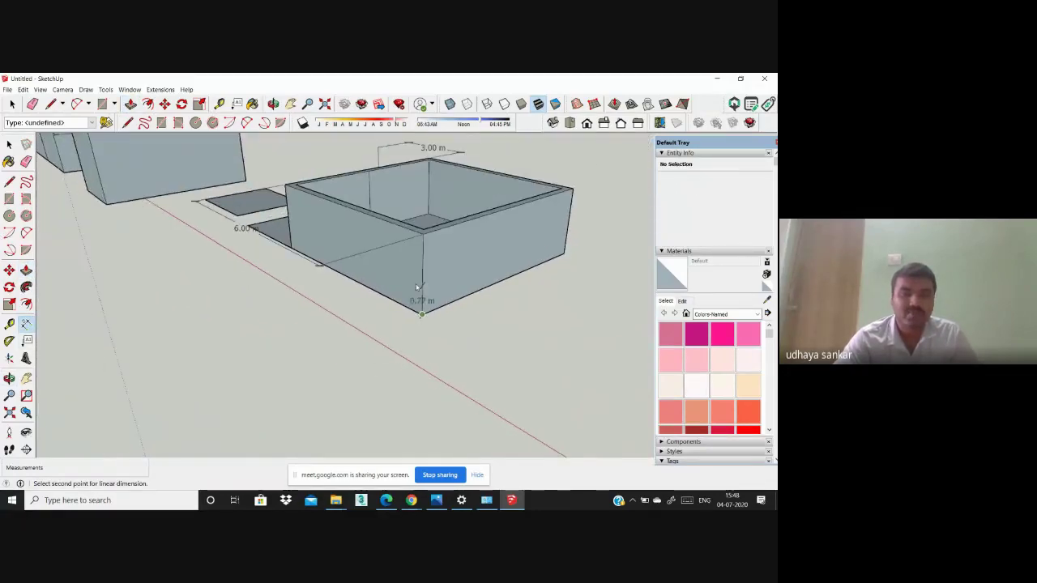
{"action": "left_click", "coordinate": [324, 322]}
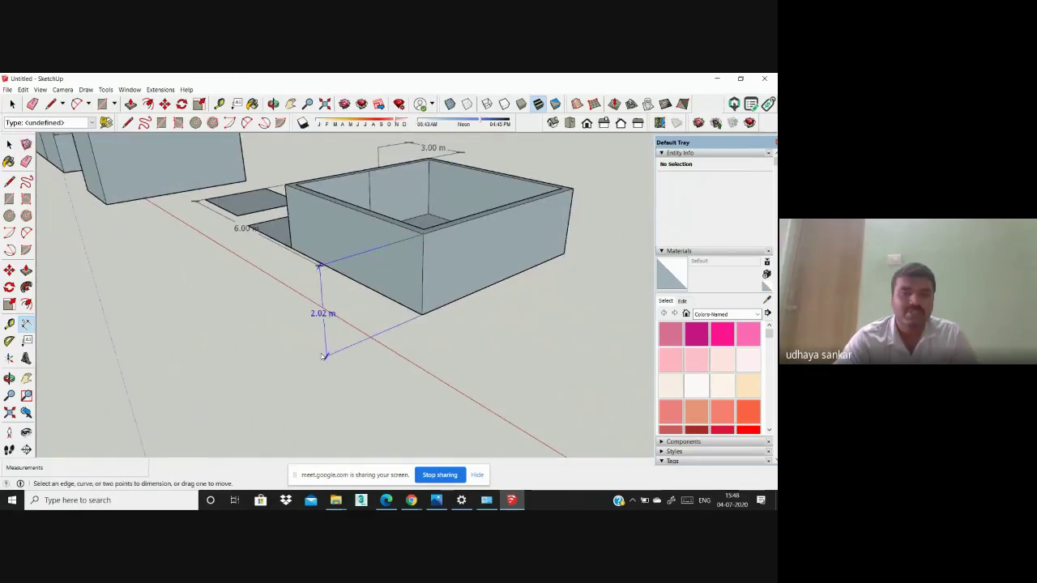
Step: Examine the walled layouts and the solid block together from several angles
{"action": "scroll", "coordinate": [258, 333], "scroll_direction": "down", "scroll_amount": 3}
{"action": "middle_click_drag", "start_coordinate": [258, 332], "coordinate": [428, 323]}
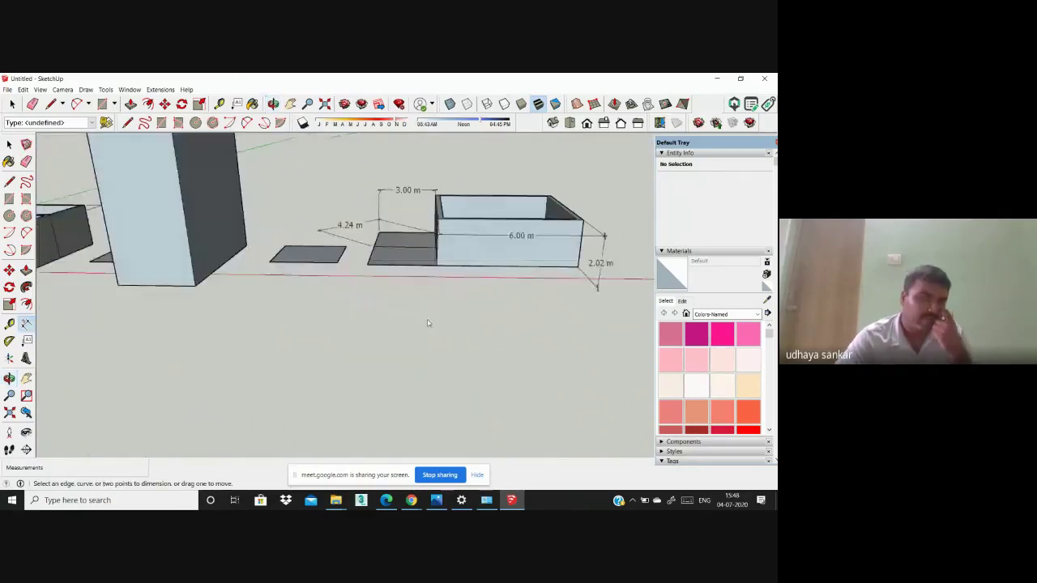
{"action": "scroll", "coordinate": [342, 290], "scroll_direction": "down", "scroll_amount": 3}
{"action": "middle_click_drag", "start_coordinate": [340, 291], "coordinate": [524, 264]}
{"action": "scroll", "coordinate": [451, 283], "scroll_direction": "down", "scroll_amount": 4}
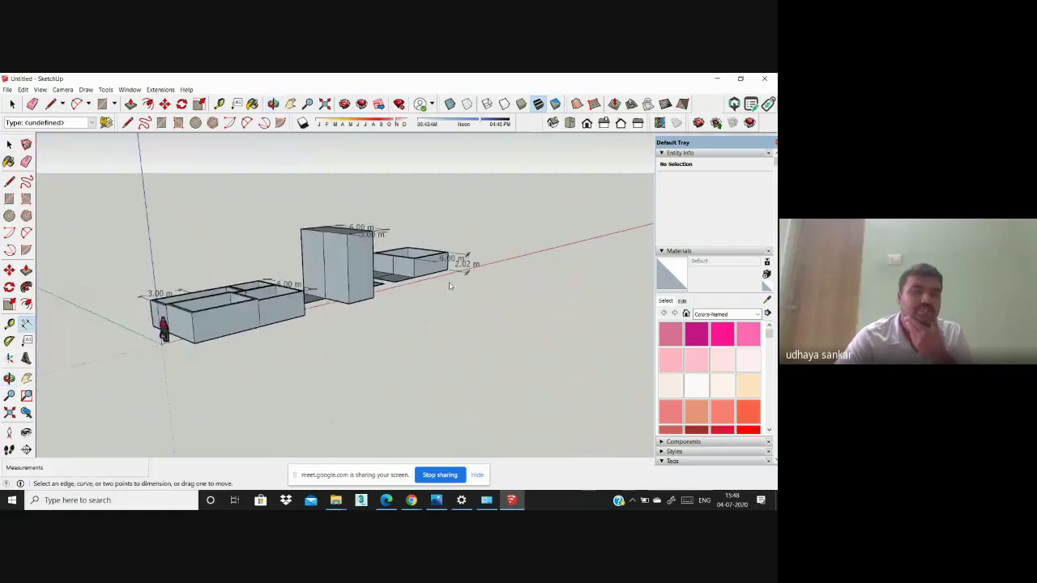
{"action": "middle_click_drag", "start_coordinate": [341, 302], "coordinate": [289, 395]}
{"action": "scroll", "coordinate": [368, 251], "scroll_direction": "up", "scroll_amount": 3}
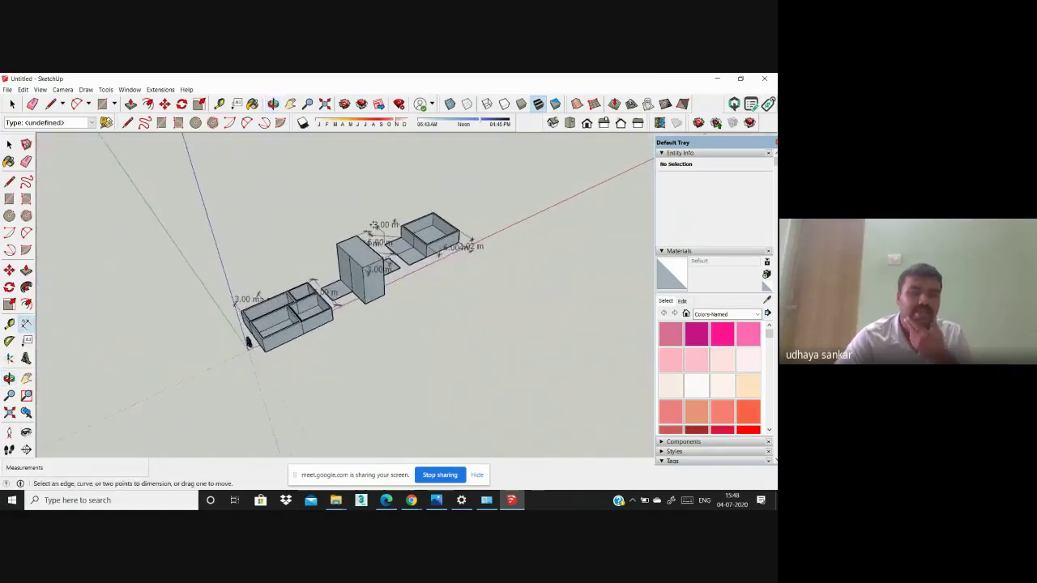
{"action": "scroll", "coordinate": [368, 272], "scroll_direction": "up", "scroll_amount": 2}
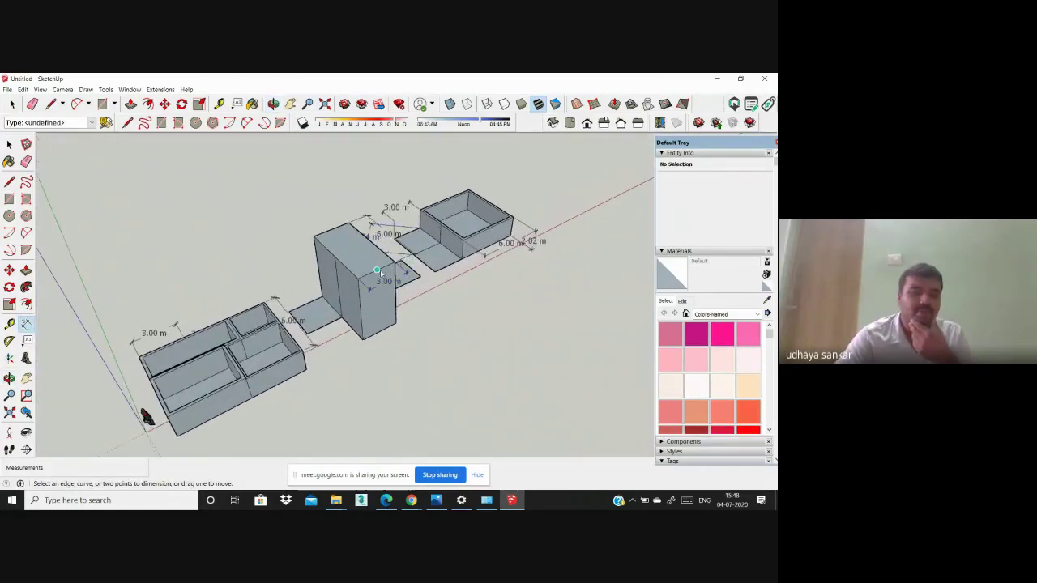
{"action": "scroll", "coordinate": [512, 248], "scroll_direction": "down", "scroll_amount": 3}
{"action": "scroll", "coordinate": [296, 314], "scroll_direction": "up", "scroll_amount": 4}
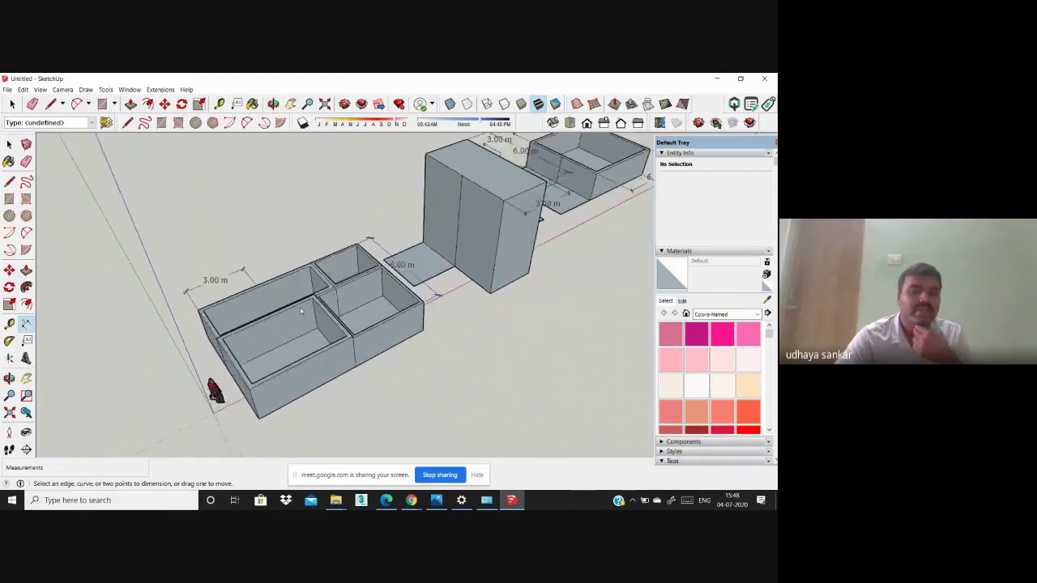
{"action": "scroll", "coordinate": [294, 320], "scroll_direction": "down", "scroll_amount": 5}
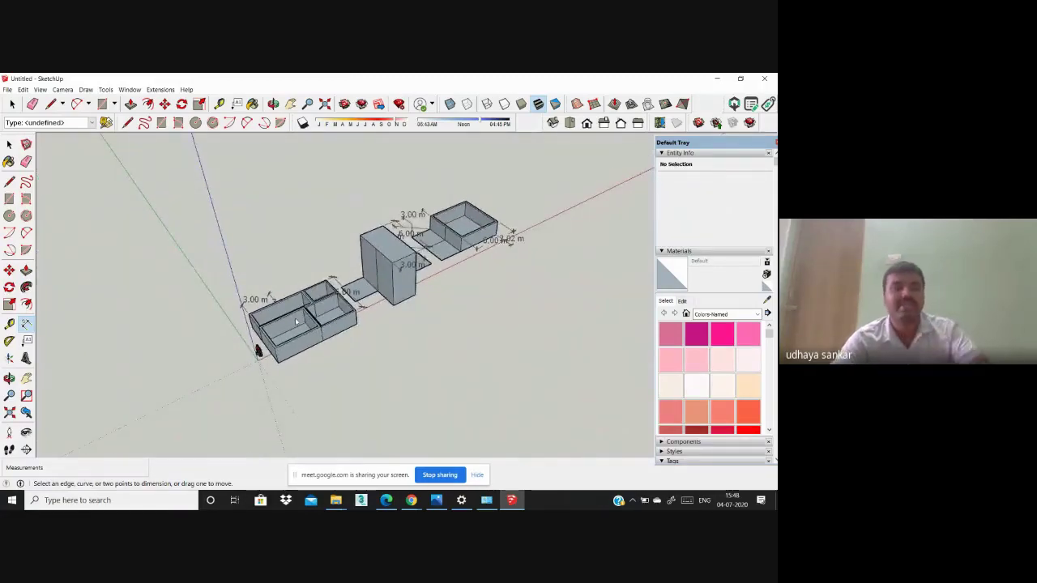
{"action": "scroll", "coordinate": [297, 305], "scroll_direction": "down", "scroll_amount": 4}
{"action": "middle_click_drag", "start_coordinate": [336, 343], "coordinate": [285, 363]}
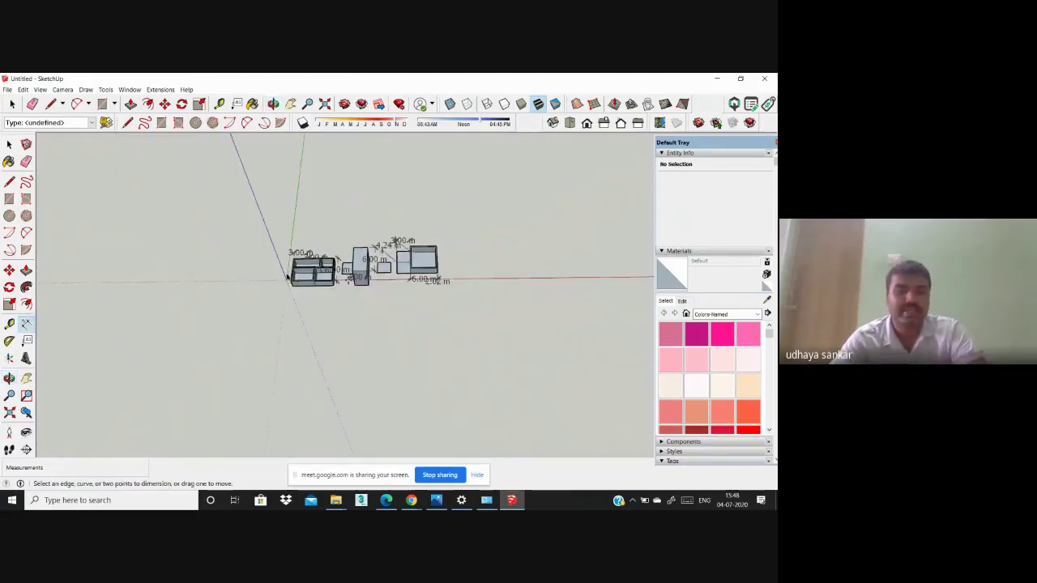
Step: Undo the extrusions of all the layouts and the wall offset of the four-room layout's lower-right room
{"action": "scroll", "coordinate": [340, 269], "scroll_direction": "up", "scroll_amount": 3}
{"action": "scroll", "coordinate": [283, 278], "scroll_direction": "up", "scroll_amount": 3}
{"action": "key", "text": "ctrl+z"}
{"action": "key", "text": "ctrl+z"}
{"action": "key", "text": "ctrl+z"}
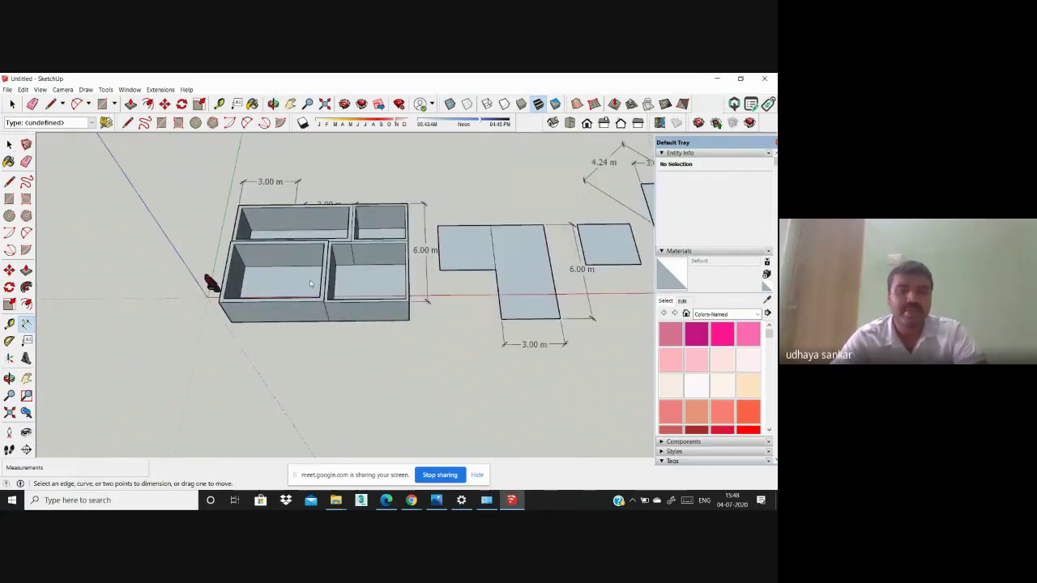
{"action": "left_click", "coordinate": [28, 269]}
{"action": "left_click_drag", "start_coordinate": [532, 273], "coordinate": [526, 202]}
{"action": "key", "text": "ctrl+z"}
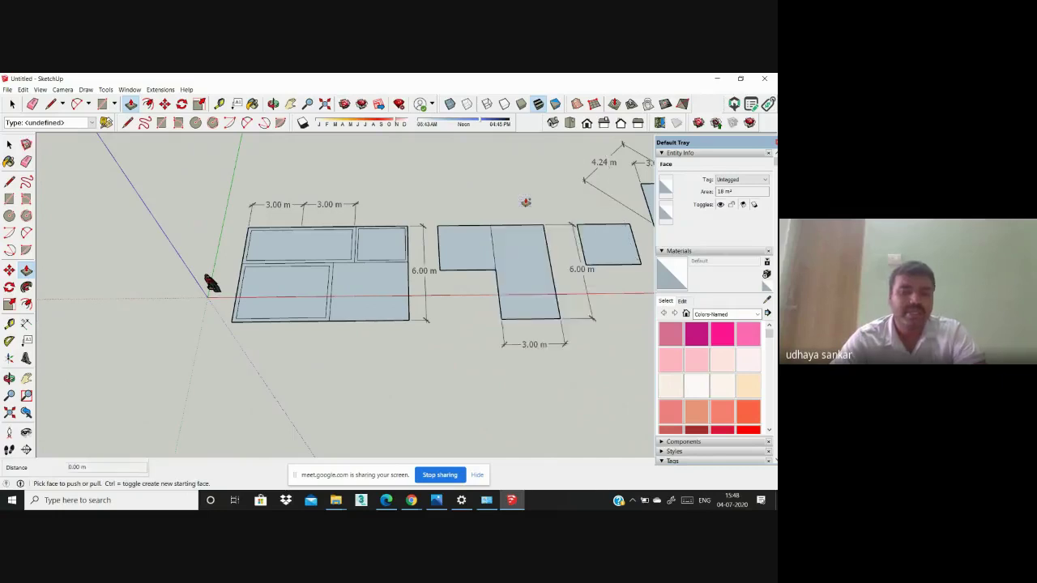
Step: Offset the outline of the four-room layout's lower-right room inward about 0.27 m
{"action": "scroll", "coordinate": [421, 290], "scroll_direction": "up", "scroll_amount": 2}
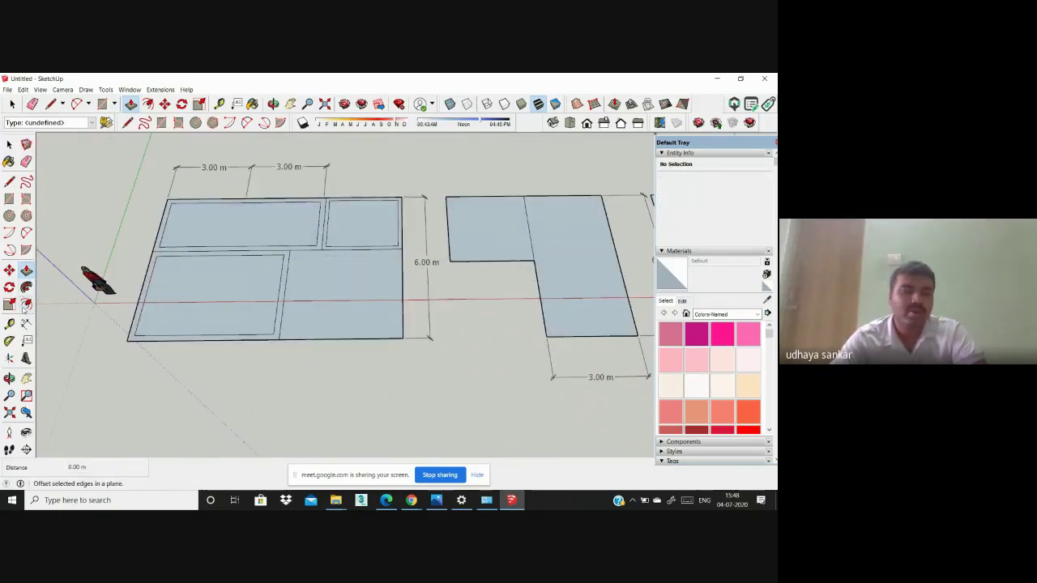
{"action": "left_click", "coordinate": [25, 306]}
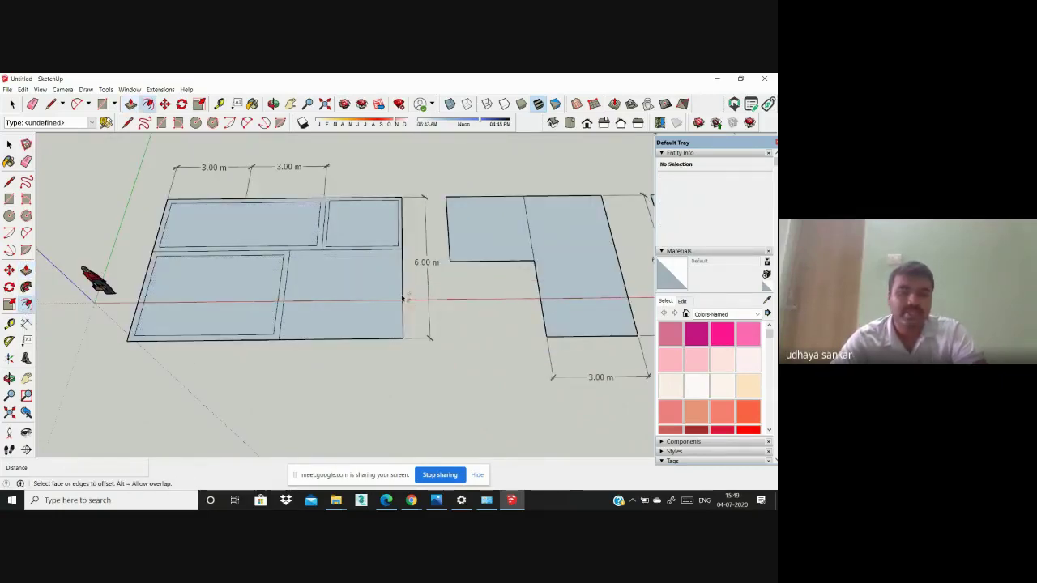
{"action": "left_click", "coordinate": [404, 299]}
{"action": "left_click", "coordinate": [398, 296]}
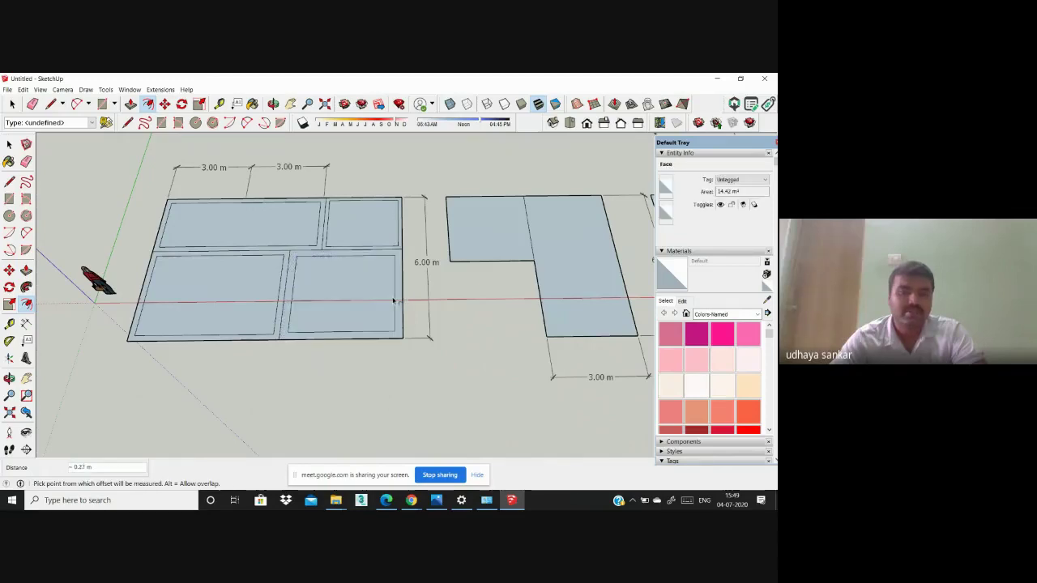
{"action": "middle_click_drag", "start_coordinate": [398, 297], "coordinate": [298, 320]}
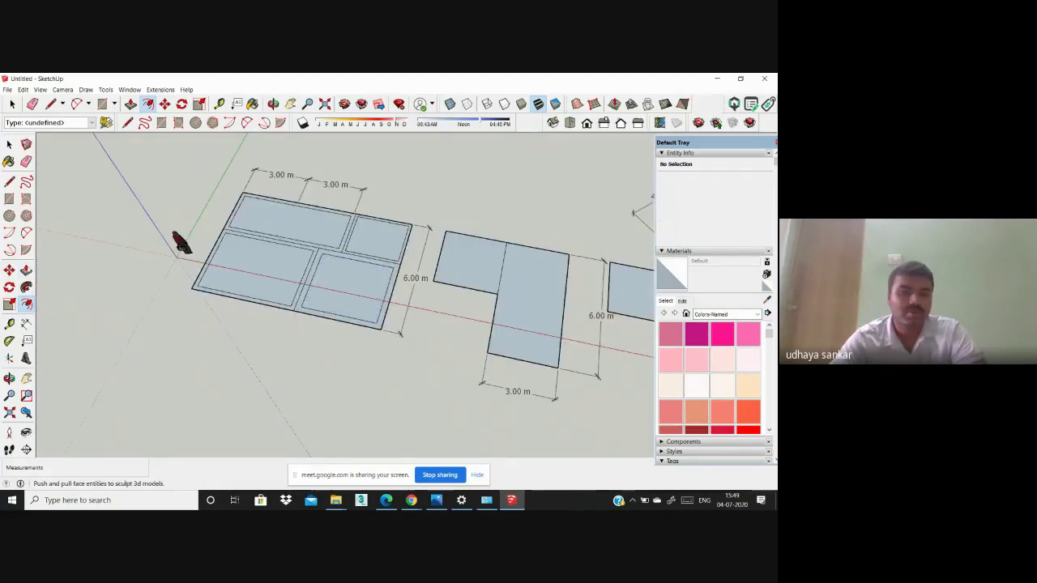
Step: Extrude the wall band around the lower-right room upward about 4.41 m
{"action": "left_click", "coordinate": [25, 269]}
{"action": "left_click", "coordinate": [378, 329]}
{"action": "left_click", "coordinate": [392, 214]}
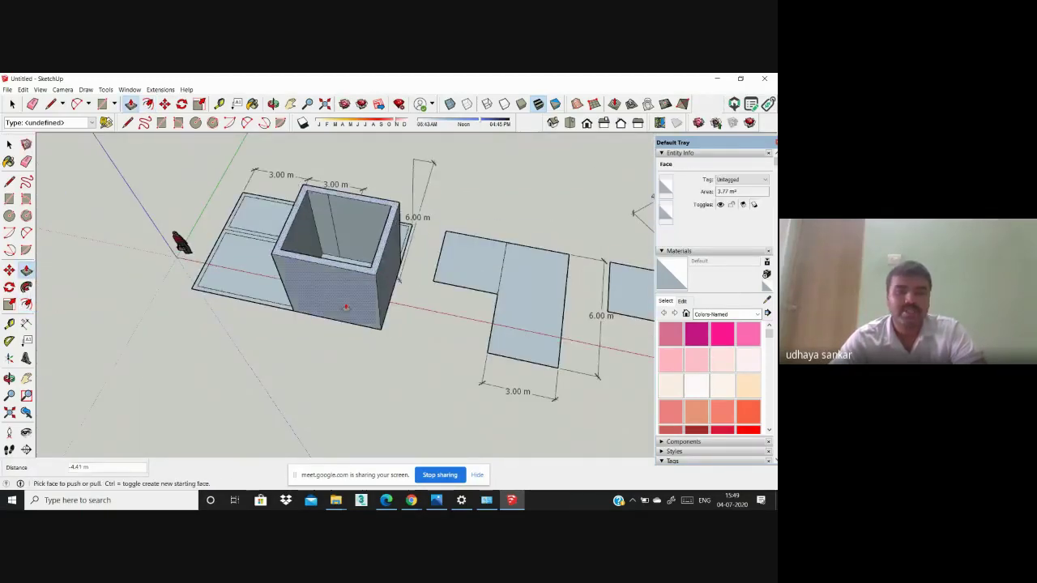
Step: Undo the lower-right room's extrusion and offset, along with the wall offset of the small upper-right room
{"action": "scroll", "coordinate": [349, 304], "scroll_direction": "down", "scroll_amount": 2}
{"action": "middle_click_drag", "start_coordinate": [349, 303], "coordinate": [446, 246]}
{"action": "scroll", "coordinate": [445, 246], "scroll_direction": "down", "scroll_amount": 2}
{"action": "mouse_move", "coordinate": [464, 286]}
{"action": "middle_mouse_down"}
{"action": "mouse_move", "coordinate": [468, 295]}
{"action": "mouse_move", "coordinate": [464, 197]}
{"action": "mouse_move", "coordinate": [461, 294]}
{"action": "middle_mouse_up"}
{"action": "scroll", "coordinate": [462, 291], "scroll_direction": "up", "scroll_amount": 2}
{"action": "scroll", "coordinate": [391, 288], "scroll_direction": "down", "scroll_amount": 2}
{"action": "middle_click_drag", "start_coordinate": [527, 288], "coordinate": [388, 319]}
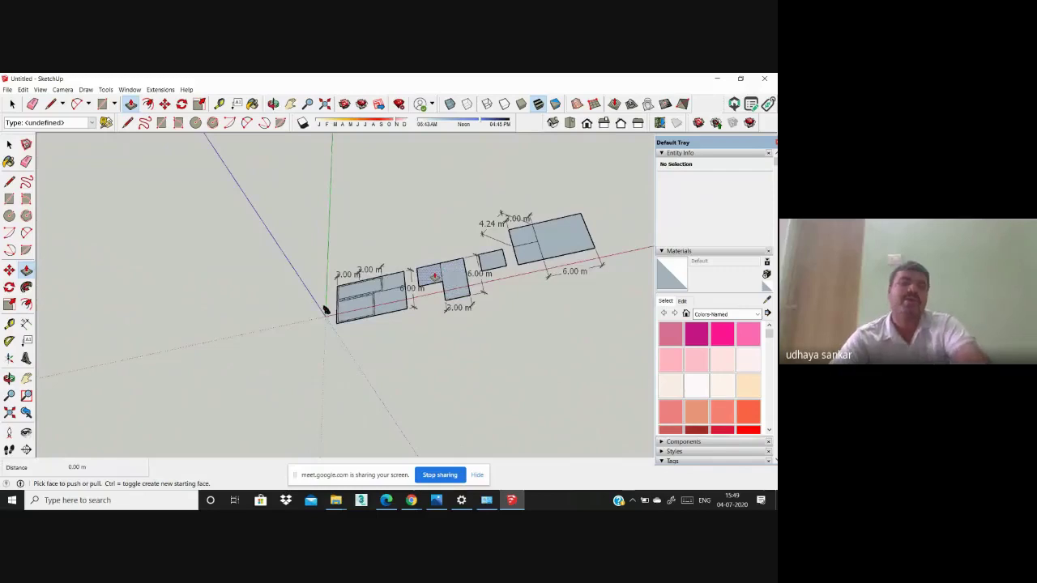
{"action": "scroll", "coordinate": [435, 276], "scroll_direction": "down", "scroll_amount": 1}
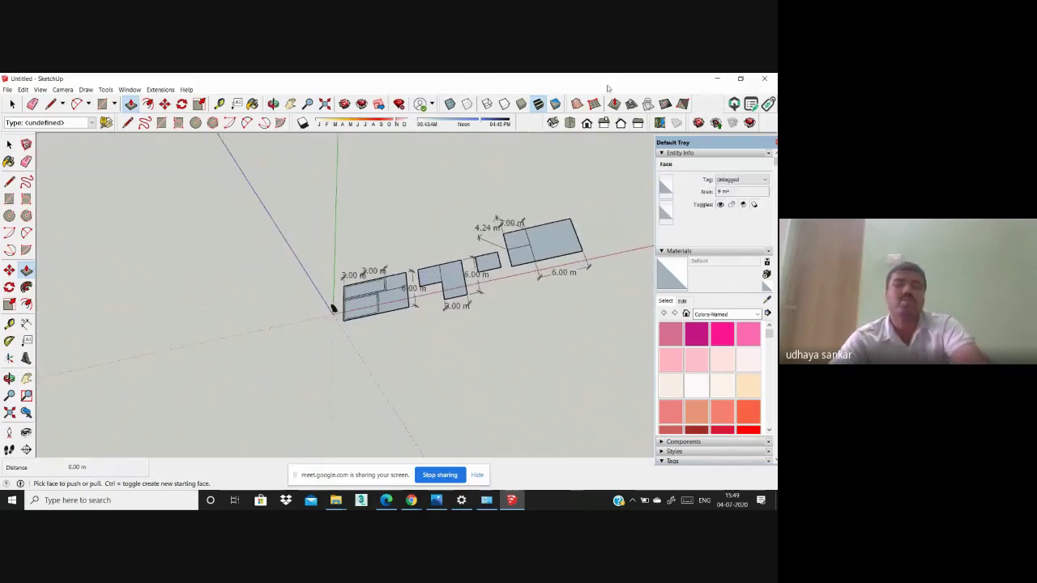
Step: Extrude the lower-left room's wall band upward about 1.08 m and raise it about 0.57 m more
{"action": "left_click", "coordinate": [570, 123]}
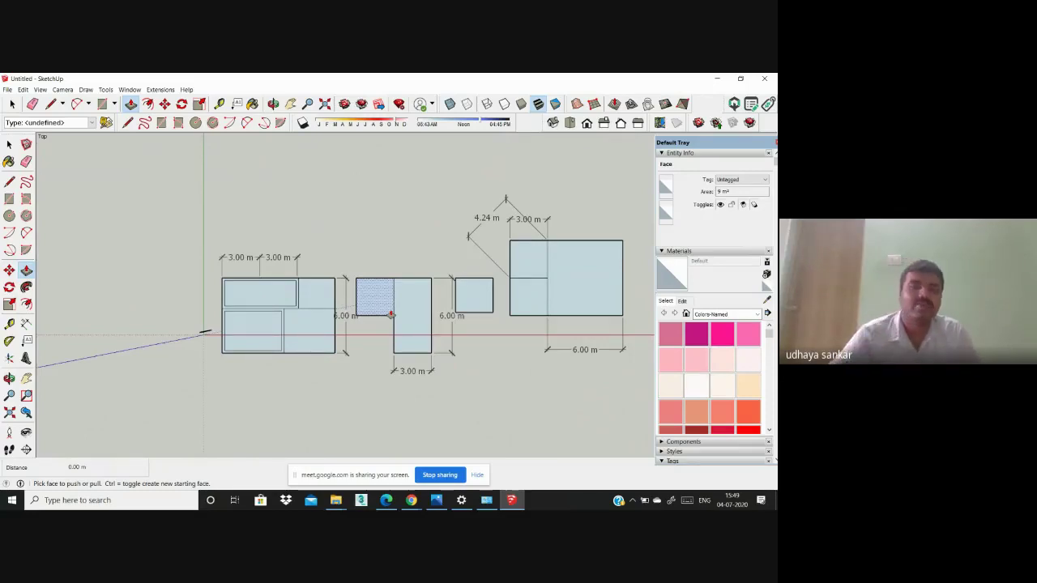
{"action": "scroll", "coordinate": [179, 329], "scroll_direction": "down", "scroll_amount": 1}
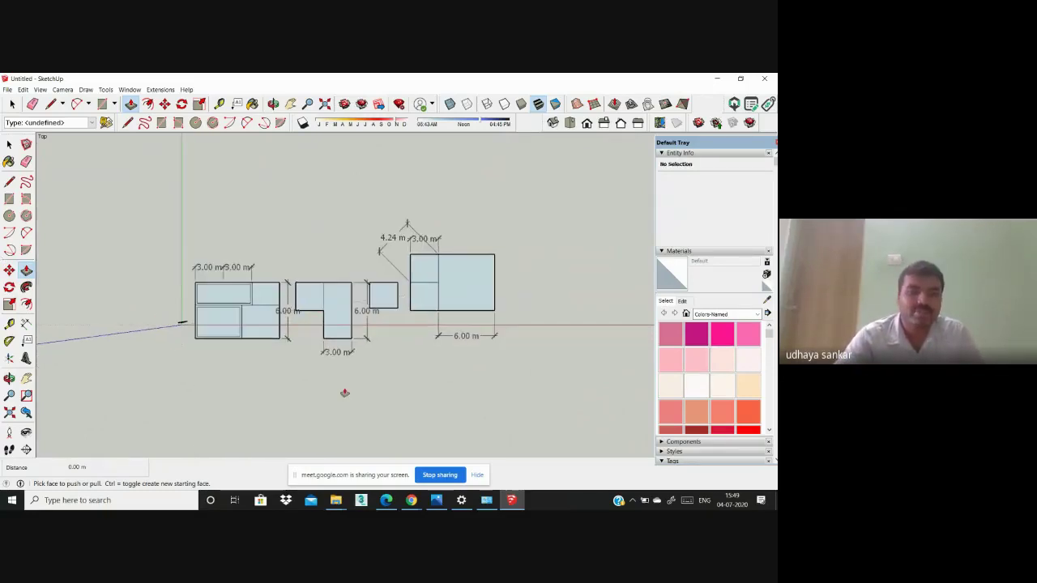
{"action": "scroll", "coordinate": [301, 364], "scroll_direction": "up", "scroll_amount": 2}
{"action": "scroll", "coordinate": [195, 296], "scroll_direction": "up", "scroll_amount": 2}
{"action": "left_click_drag", "start_coordinate": [165, 296], "coordinate": [243, 308]}
{"action": "scroll", "coordinate": [318, 311], "scroll_direction": "down", "scroll_amount": 1}
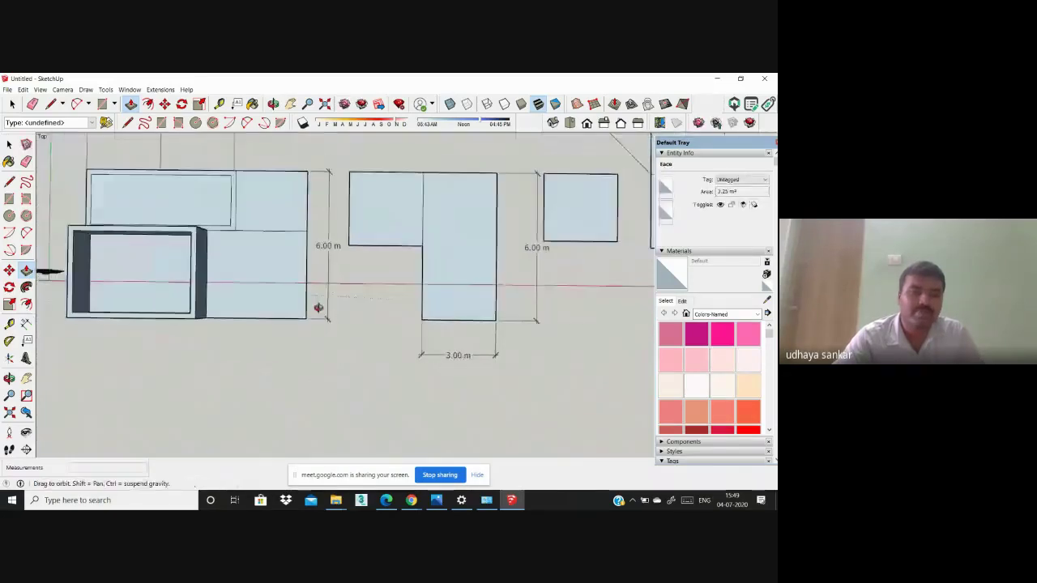
{"action": "middle_click_drag", "start_coordinate": [318, 306], "coordinate": [149, 191]}
{"action": "scroll", "coordinate": [161, 227], "scroll_direction": "up", "scroll_amount": 2}
{"action": "scroll", "coordinate": [243, 276], "scroll_direction": "up", "scroll_amount": 2}
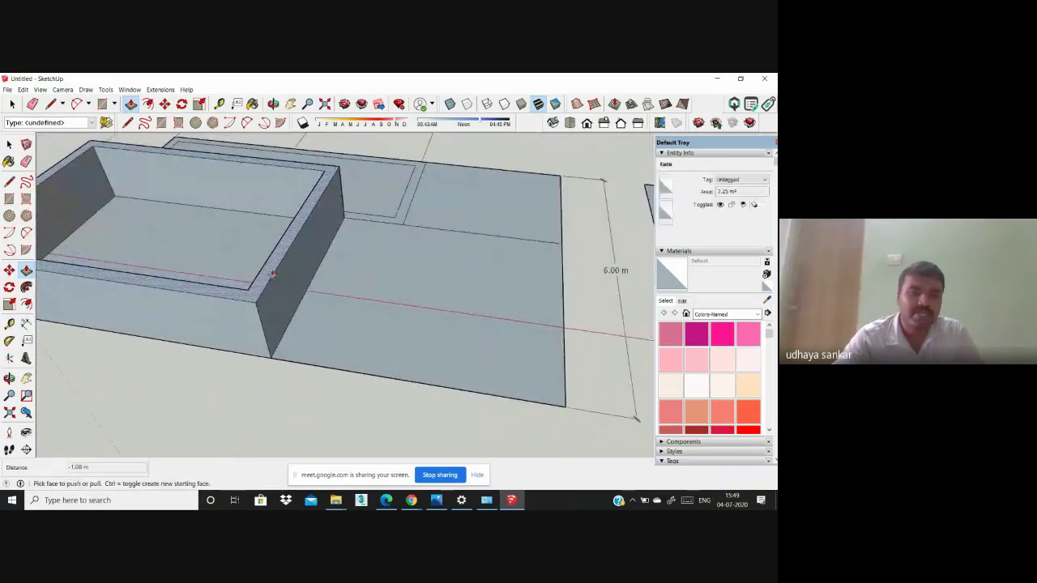
{"action": "left_click_drag", "start_coordinate": [270, 275], "coordinate": [264, 239]}
{"action": "scroll", "coordinate": [314, 325], "scroll_direction": "down", "scroll_amount": 2}
{"action": "scroll", "coordinate": [175, 271], "scroll_direction": "down", "scroll_amount": 5}
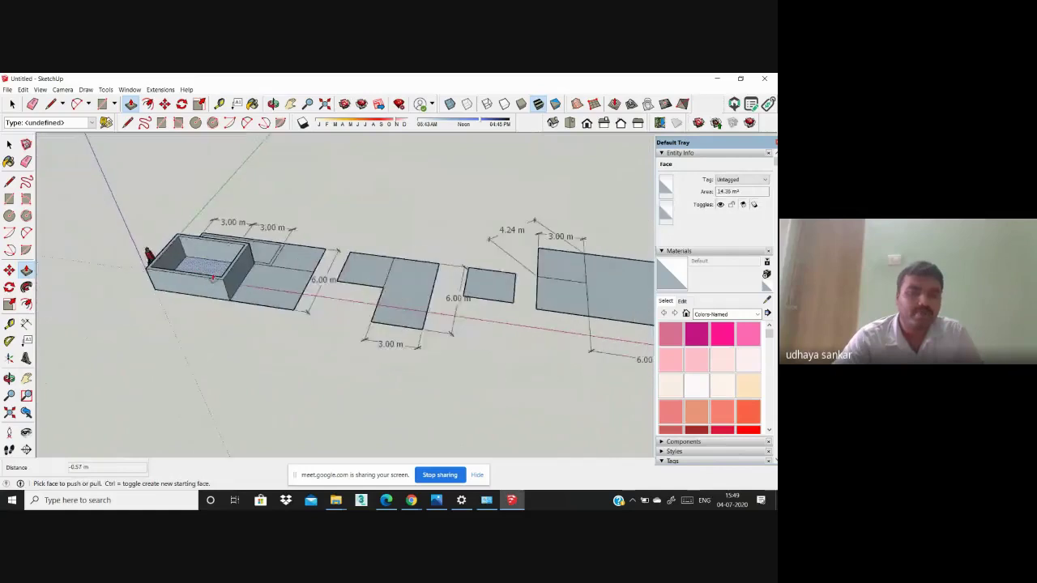
Step: Extrude the undivided 6 m square room upward about 6.39 m as a solid block
{"action": "left_click", "coordinate": [460, 293]}
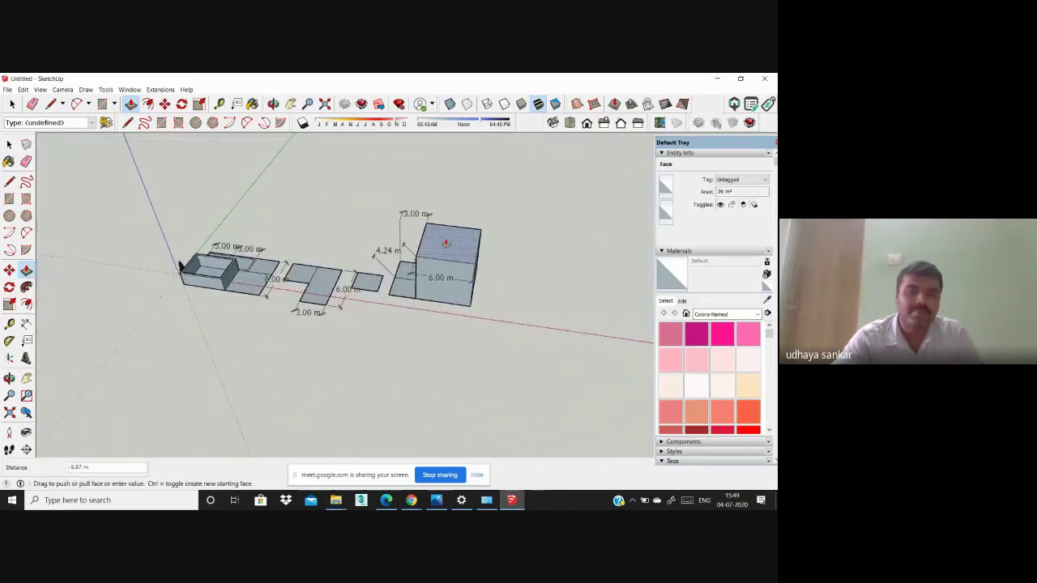
{"action": "left_click", "coordinate": [447, 241]}
{"action": "scroll", "coordinate": [428, 280], "scroll_direction": "up", "scroll_amount": 5}
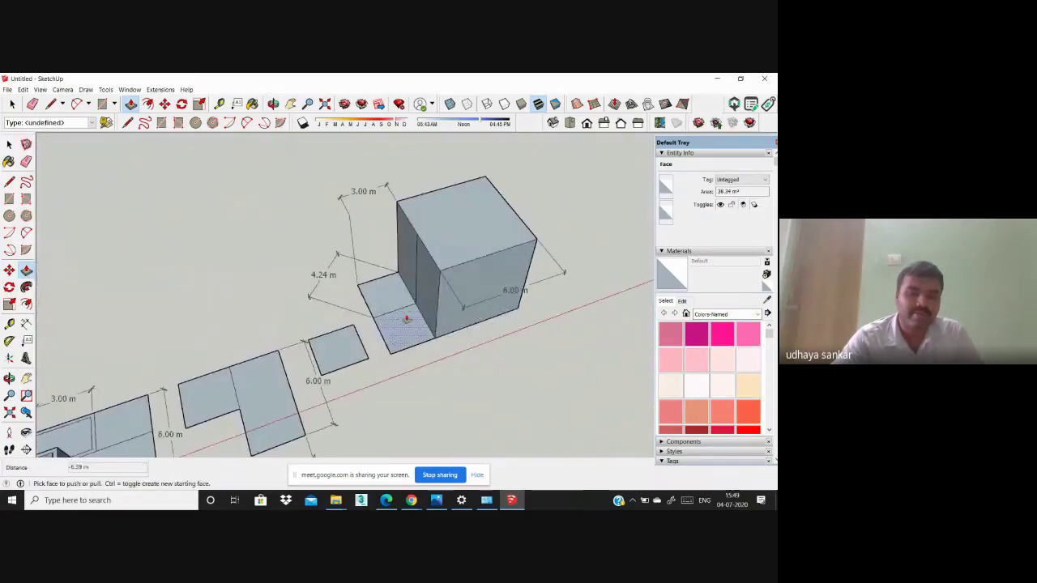
Step: Extrude the two small rooms beside the solid block upward about 6.39 m, level with the block's top
{"action": "left_click", "coordinate": [407, 318]}
{"action": "mouse_move", "coordinate": [412, 227]}
{"action": "middle_mouse_down"}
{"action": "mouse_move", "coordinate": [486, 329]}
{"action": "mouse_move", "coordinate": [343, 300]}
{"action": "middle_mouse_up"}
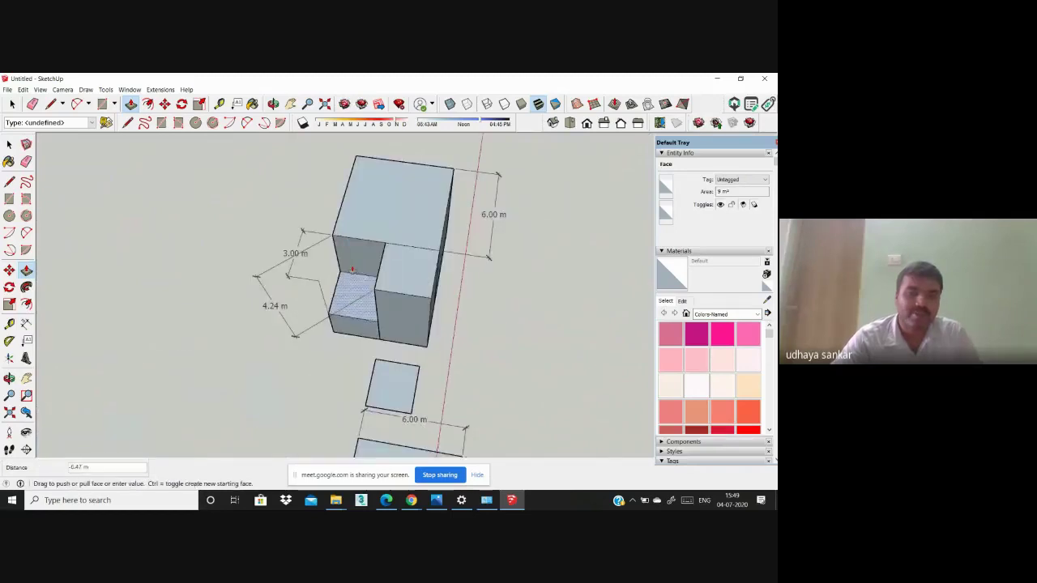
{"action": "left_click", "coordinate": [352, 270]}
{"action": "scroll", "coordinate": [313, 259], "scroll_direction": "down", "scroll_amount": 5}
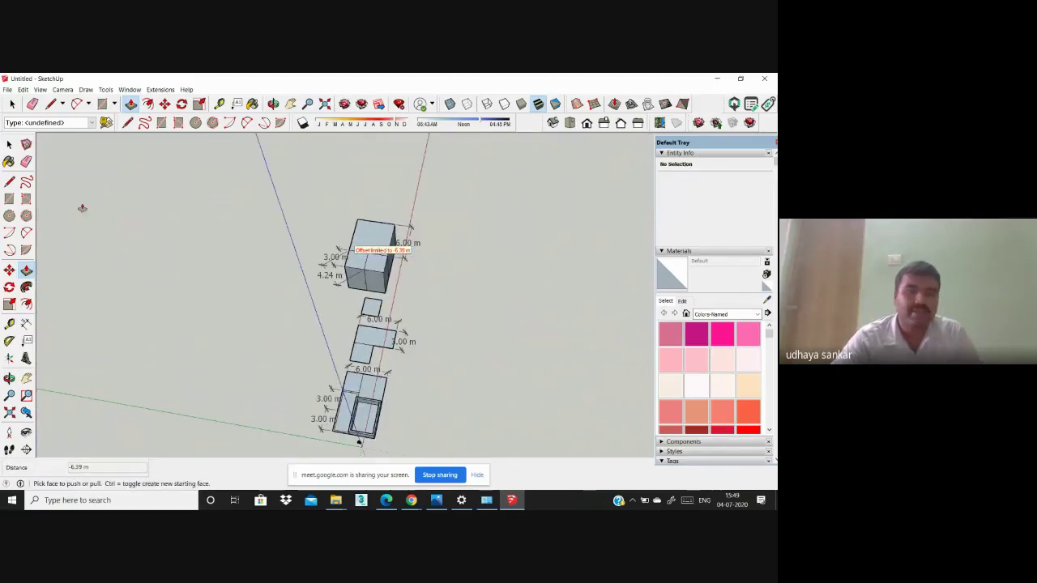
Step: Switch to the top view and delete all the existing rooms, blocks and dimensions
{"action": "left_click", "coordinate": [570, 123]}
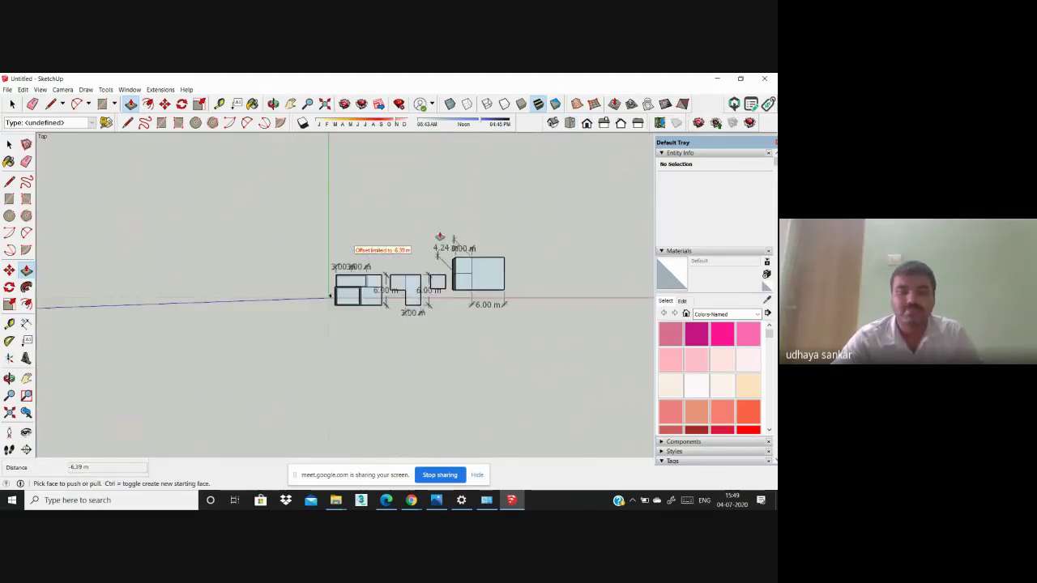
{"action": "middle_click_drag", "start_coordinate": [330, 297], "coordinate": [296, 326]}
{"action": "left_click", "coordinate": [12, 104]}
{"action": "scroll", "coordinate": [222, 260], "scroll_direction": "down", "scroll_amount": 2}
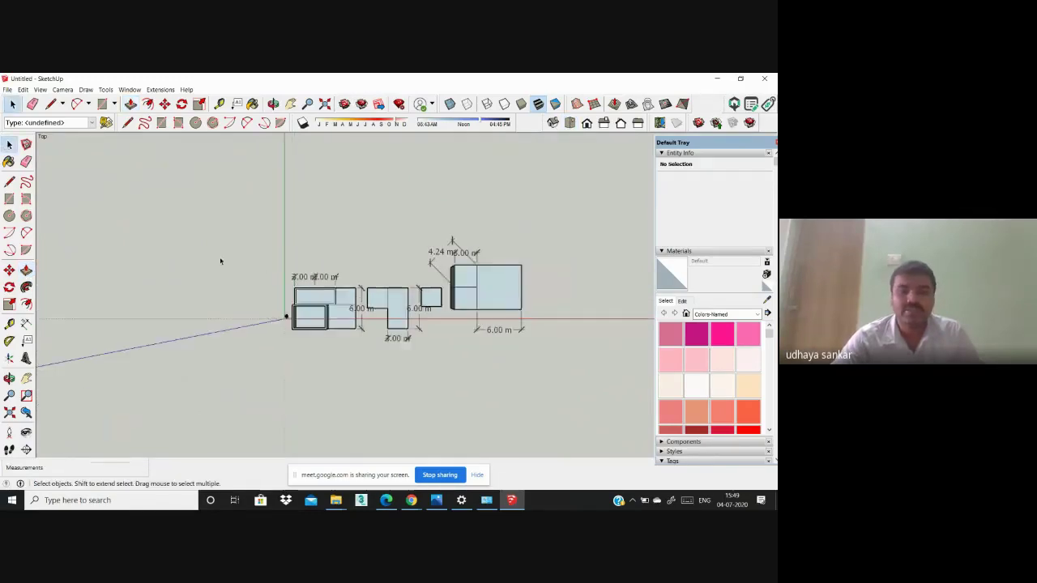
{"action": "left_click_drag", "start_coordinate": [276, 219], "coordinate": [275, 219]}
{"action": "key", "text": "Delete"}
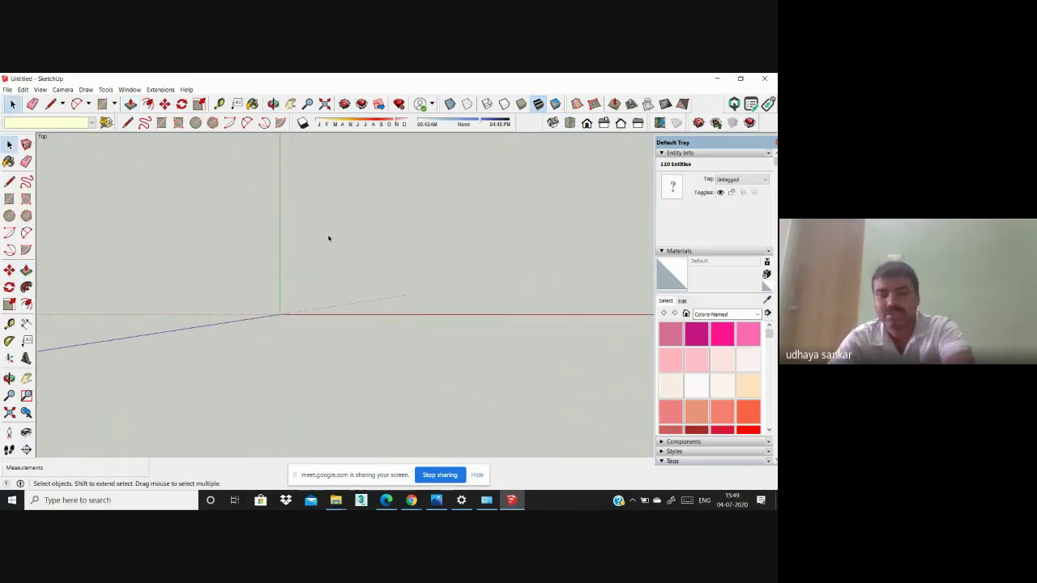
Step: Draw a square of about 10.40 m by 10.40 m on the ground between the red and green axes
{"action": "left_click", "coordinate": [9, 199]}
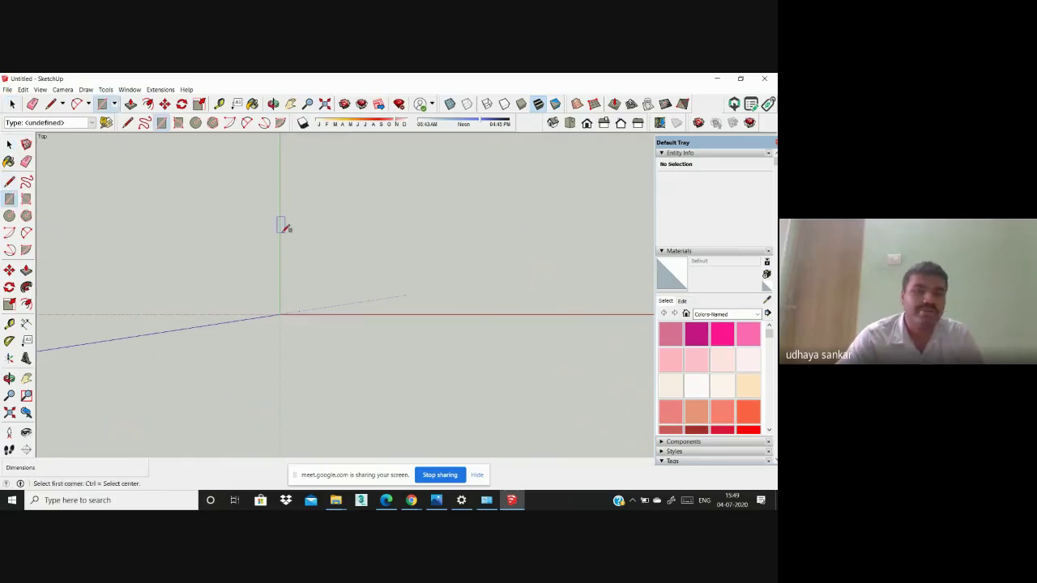
{"action": "left_click", "coordinate": [318, 198]}
{"action": "left_click", "coordinate": [385, 262]}
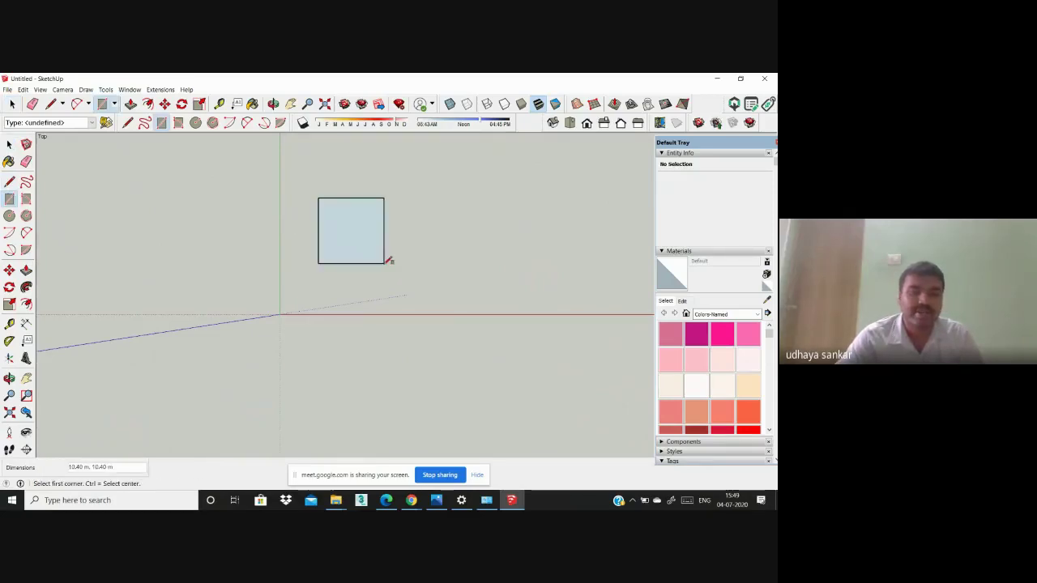
Step: Offset the square's outline inward by 0.23 m to form the wall thickness
{"action": "scroll", "coordinate": [376, 243], "scroll_direction": "up", "scroll_amount": 3}
{"action": "middle_click_drag", "start_coordinate": [341, 245], "coordinate": [400, 229]}
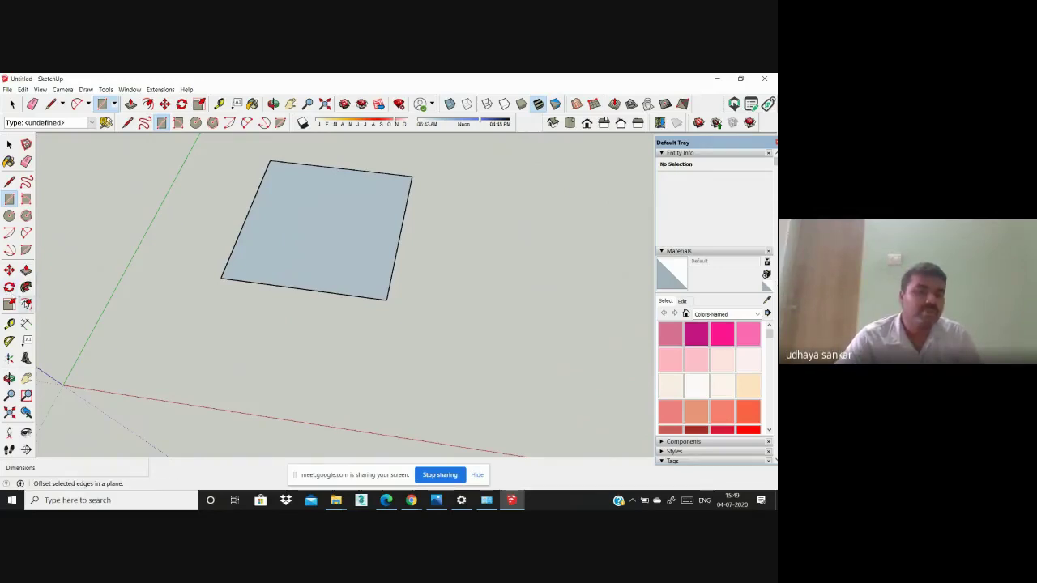
{"action": "left_click", "coordinate": [26, 305]}
{"action": "left_click", "coordinate": [387, 266]}
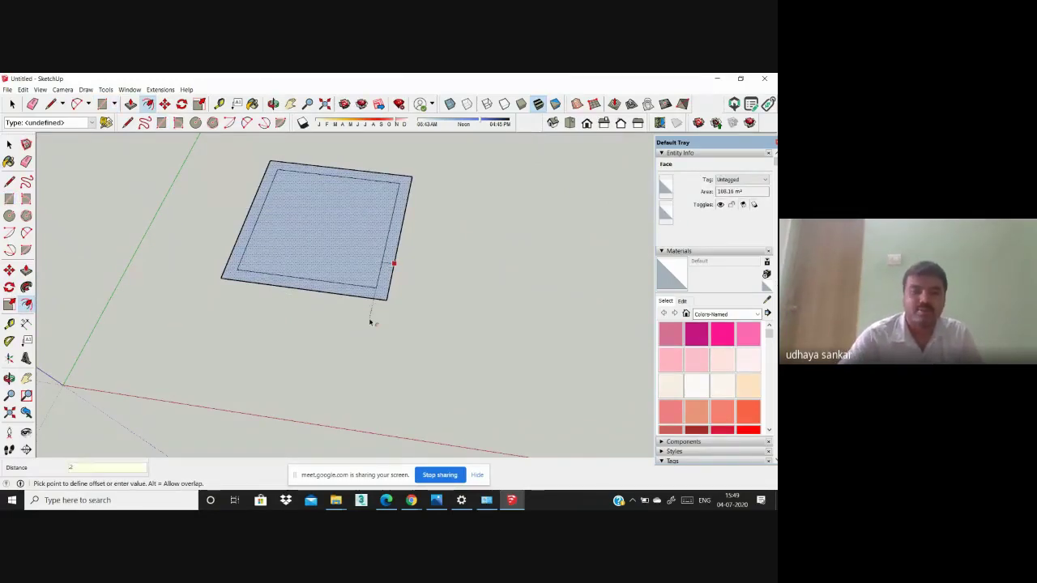
{"action": "type", "text": ".23"}
{"action": "key", "text": "Return"}
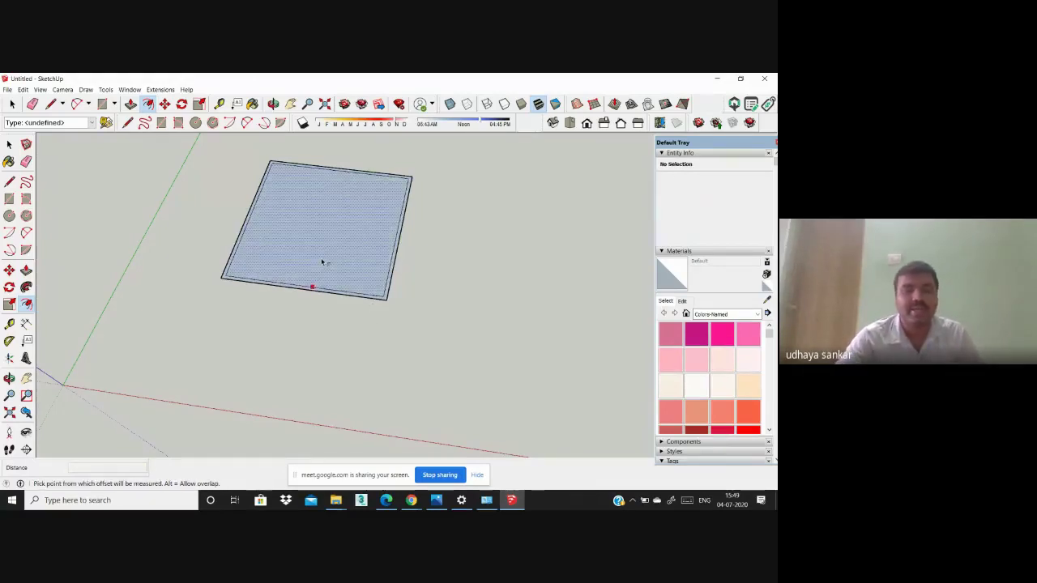
Step: Extrude the narrow wall band around the square upward 3 m
{"action": "scroll", "coordinate": [322, 262], "scroll_direction": "up", "scroll_amount": 2}
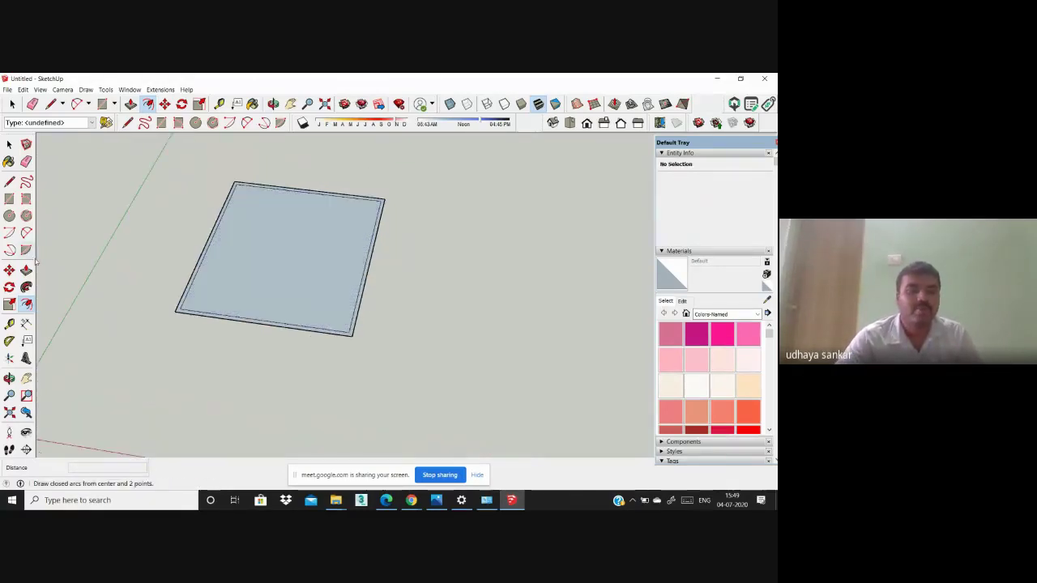
{"action": "key", "text": "p"}
{"action": "scroll", "coordinate": [350, 328], "scroll_direction": "up", "scroll_amount": 2}
{"action": "scroll", "coordinate": [351, 328], "scroll_direction": "up", "scroll_amount": 1}
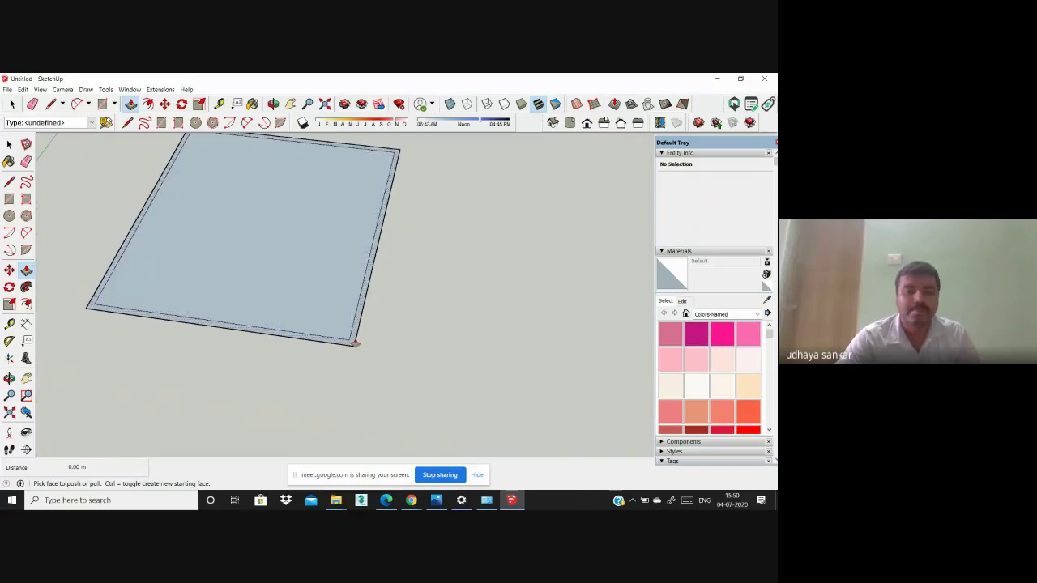
{"action": "left_click", "coordinate": [354, 340]}
{"action": "type", "text": "3"}
{"action": "key", "text": "Return"}
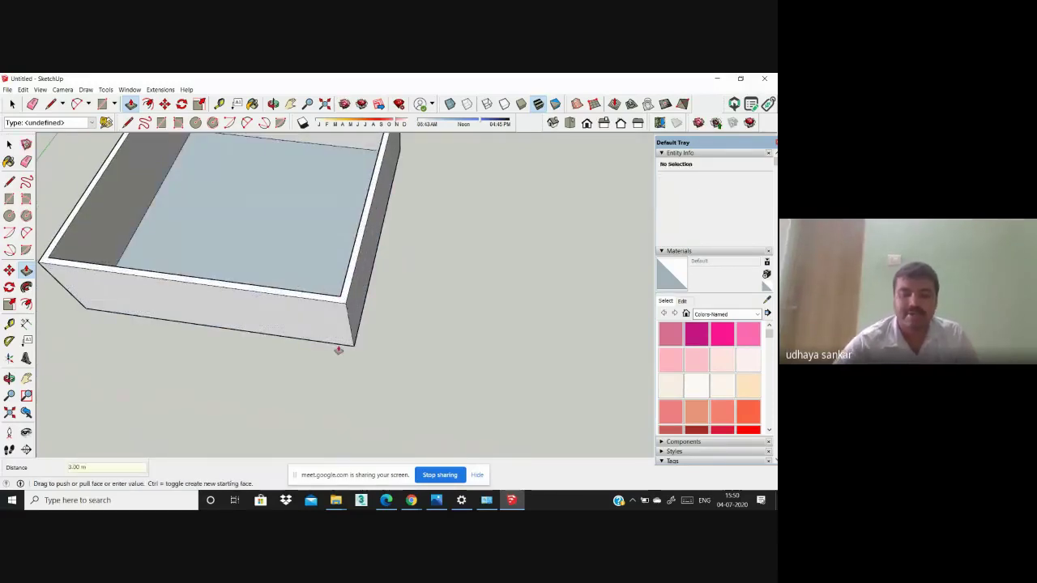
Step: Examine the walled room from low and raised viewpoints, both near and far
{"action": "scroll", "coordinate": [238, 376], "scroll_direction": "down", "scroll_amount": 3}
{"action": "mouse_move", "coordinate": [246, 366]}
{"action": "middle_mouse_down"}
{"action": "mouse_move", "coordinate": [202, 254]}
{"action": "mouse_move", "coordinate": [268, 351]}
{"action": "mouse_move", "coordinate": [278, 327]}
{"action": "mouse_move", "coordinate": [430, 255]}
{"action": "mouse_move", "coordinate": [247, 334]}
{"action": "mouse_move", "coordinate": [316, 319]}
{"action": "middle_mouse_up"}
{"action": "scroll", "coordinate": [211, 270], "scroll_direction": "up", "scroll_amount": 4}
{"action": "scroll", "coordinate": [205, 276], "scroll_direction": "down", "scroll_amount": 2}
{"action": "scroll", "coordinate": [229, 332], "scroll_direction": "up", "scroll_amount": 2}
{"action": "scroll", "coordinate": [229, 332], "scroll_direction": "down", "scroll_amount": 2}
{"action": "scroll", "coordinate": [337, 319], "scroll_direction": "up", "scroll_amount": 3}
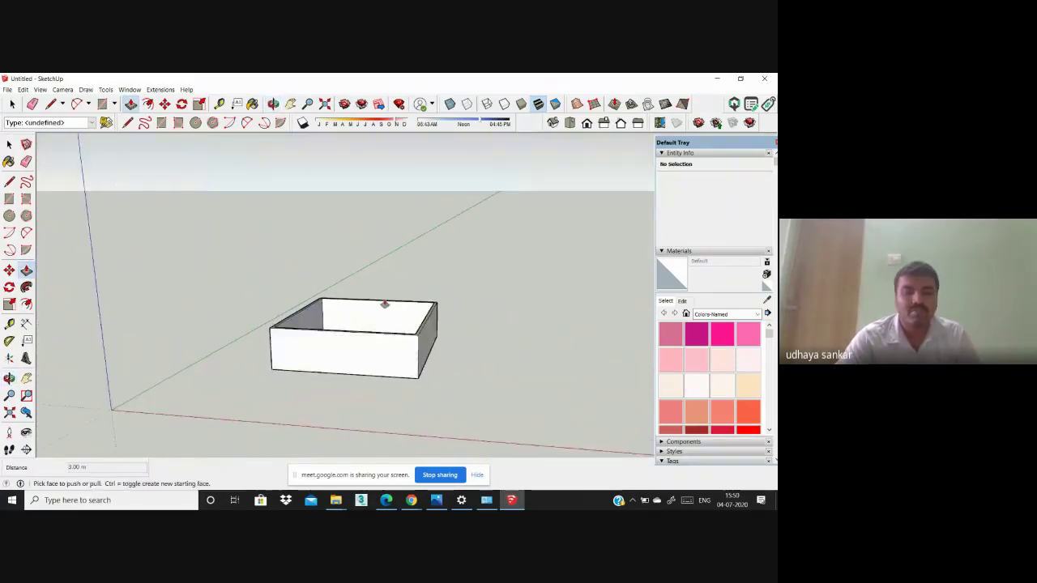
{"action": "scroll", "coordinate": [384, 305], "scroll_direction": "down", "scroll_amount": 3}
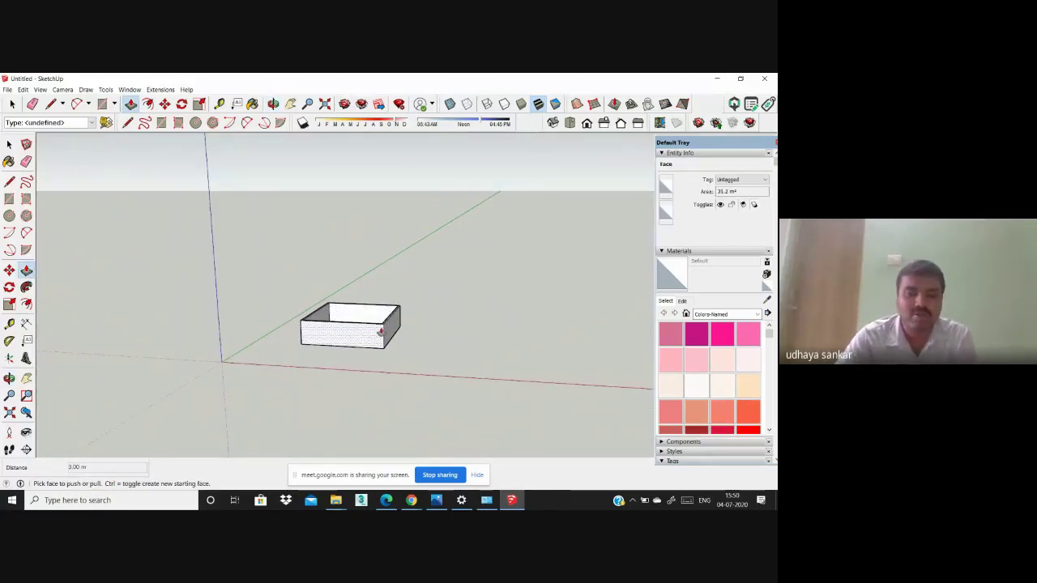
{"action": "middle_click_drag", "start_coordinate": [380, 332], "coordinate": [369, 332]}
{"action": "scroll", "coordinate": [363, 332], "scroll_direction": "up", "scroll_amount": 5}
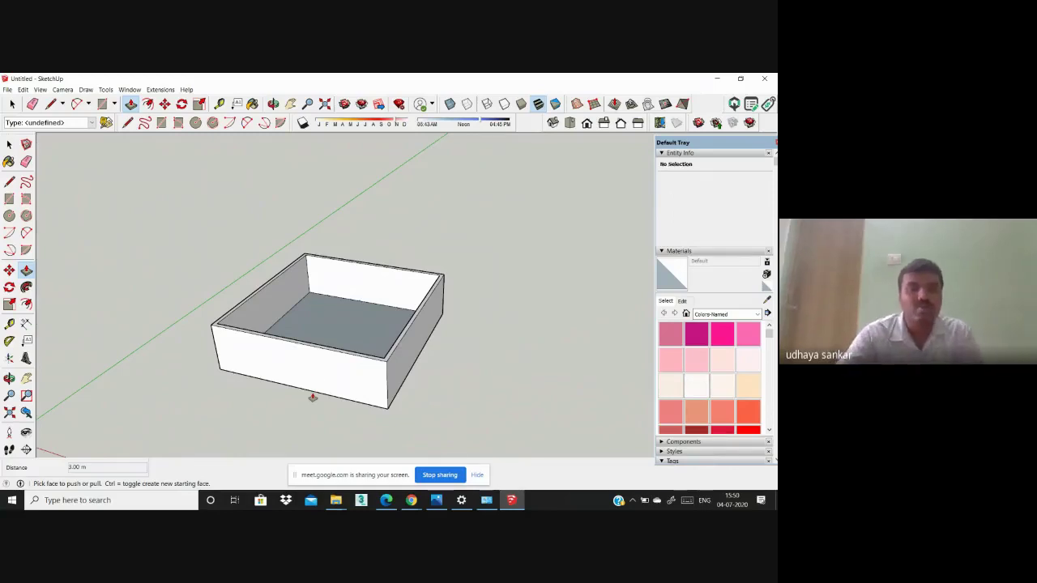
{"action": "middle_click_drag", "start_coordinate": [370, 364], "coordinate": [195, 357]}
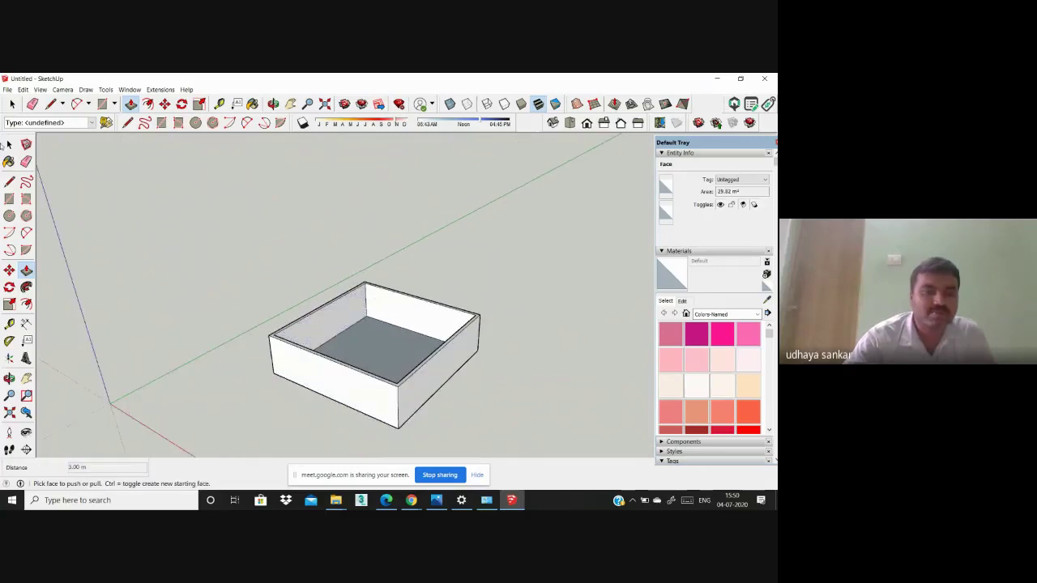
{"action": "left_click", "coordinate": [10, 145]}
{"action": "scroll", "coordinate": [262, 278], "scroll_direction": "down", "scroll_amount": 1}
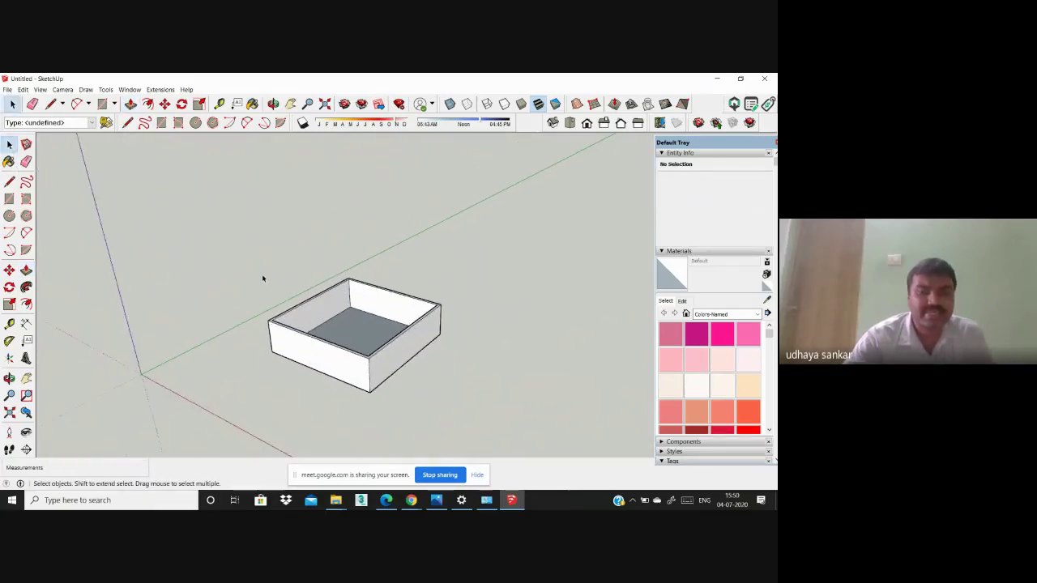
{"action": "middle_click_drag", "start_coordinate": [263, 279], "coordinate": [336, 286]}
{"action": "middle_click_drag", "start_coordinate": [436, 377], "coordinate": [444, 384]}
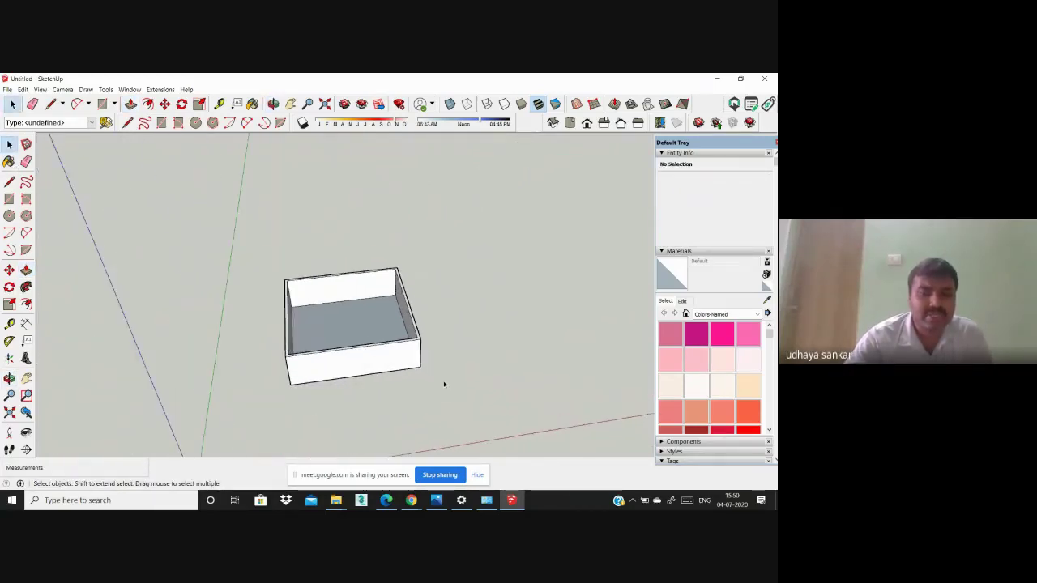
{"action": "left_click_drag", "start_coordinate": [260, 265], "coordinate": [258, 263]}
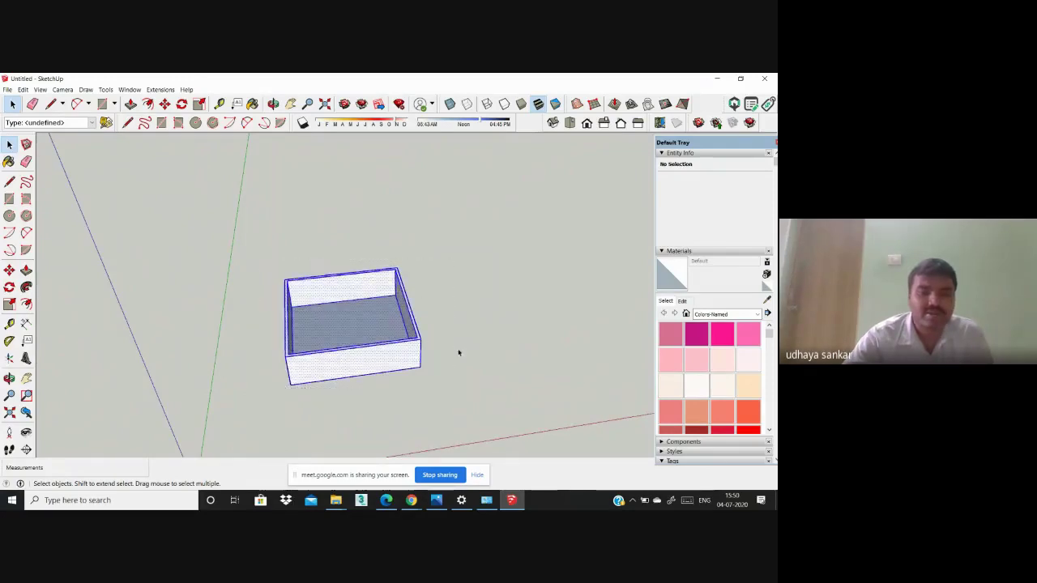
{"action": "middle_click_drag", "start_coordinate": [459, 352], "coordinate": [51, 251]}
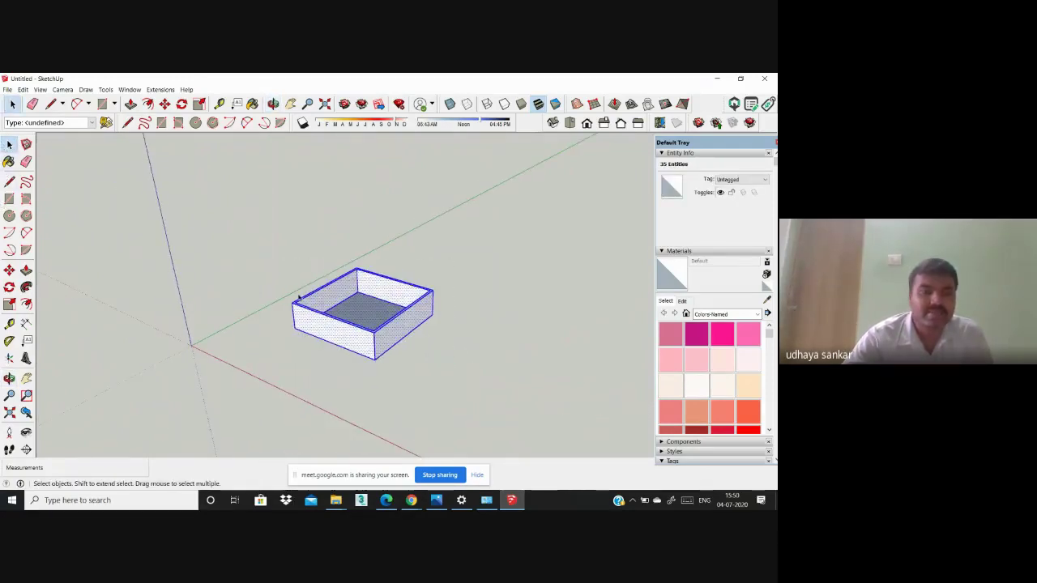
{"action": "middle_click_drag", "start_coordinate": [470, 348], "coordinate": [435, 419]}
{"action": "scroll", "coordinate": [408, 426], "scroll_direction": "up", "scroll_amount": 4}
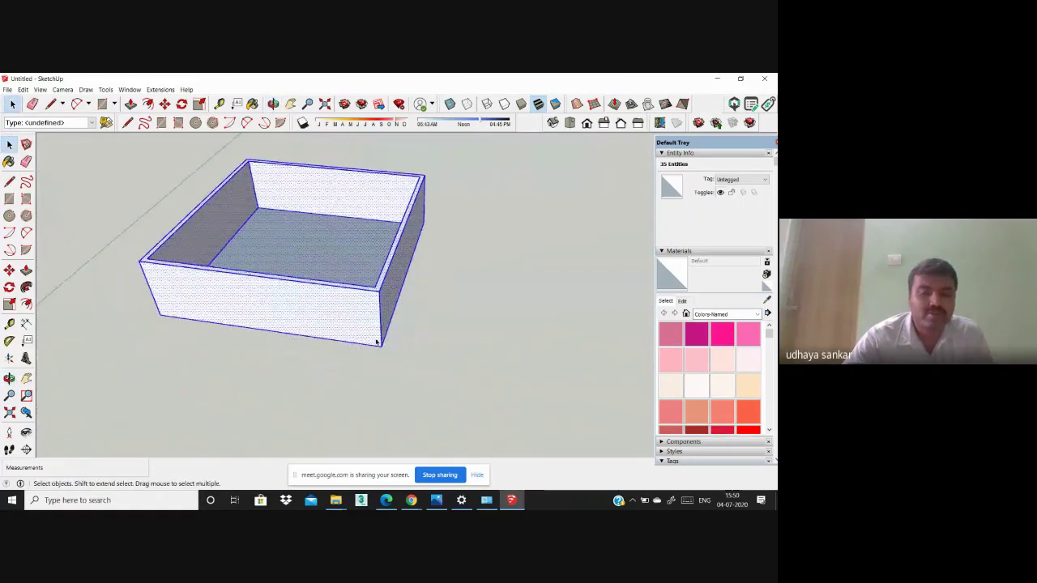
{"action": "right_click", "coordinate": [363, 311]}
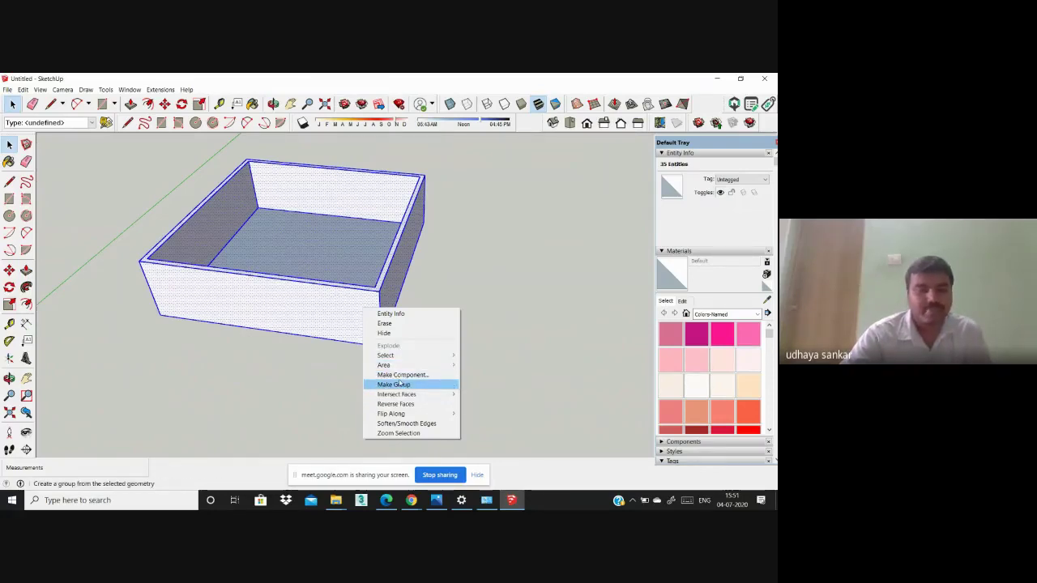
{"action": "left_click", "coordinate": [254, 378]}
Step: Select the whole open-topped walled box, including its floor, and make it a group
{"action": "scroll", "coordinate": [356, 394], "scroll_direction": "down", "scroll_amount": 2}
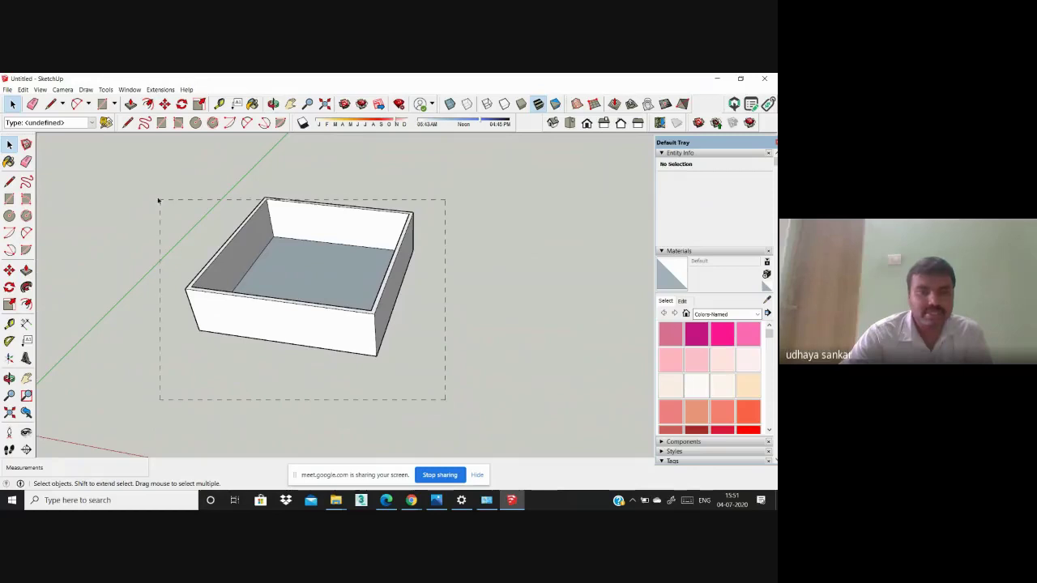
{"action": "left_click_drag", "start_coordinate": [156, 191], "coordinate": [155, 191]}
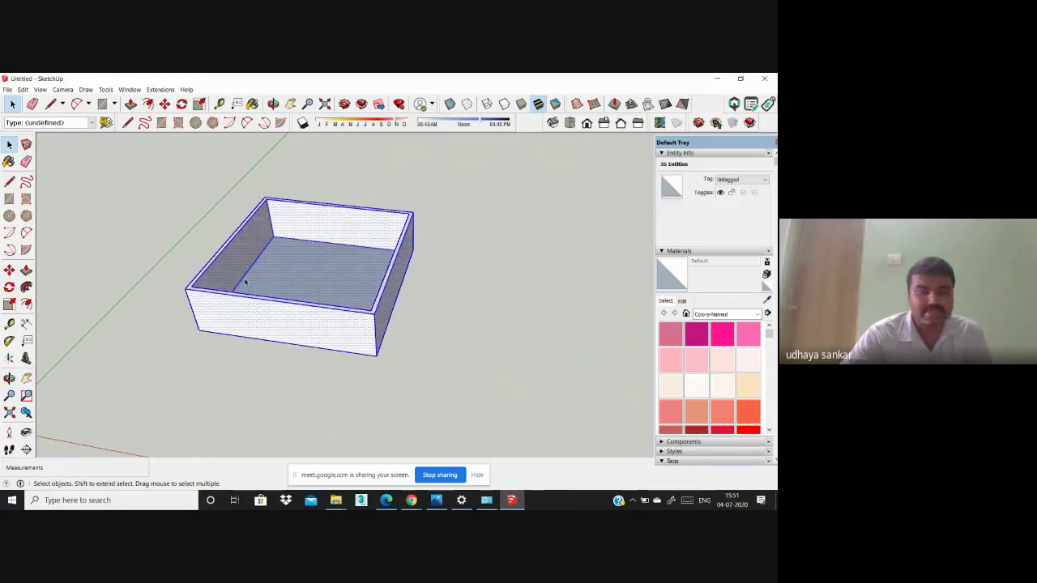
{"action": "right_click", "coordinate": [301, 325]}
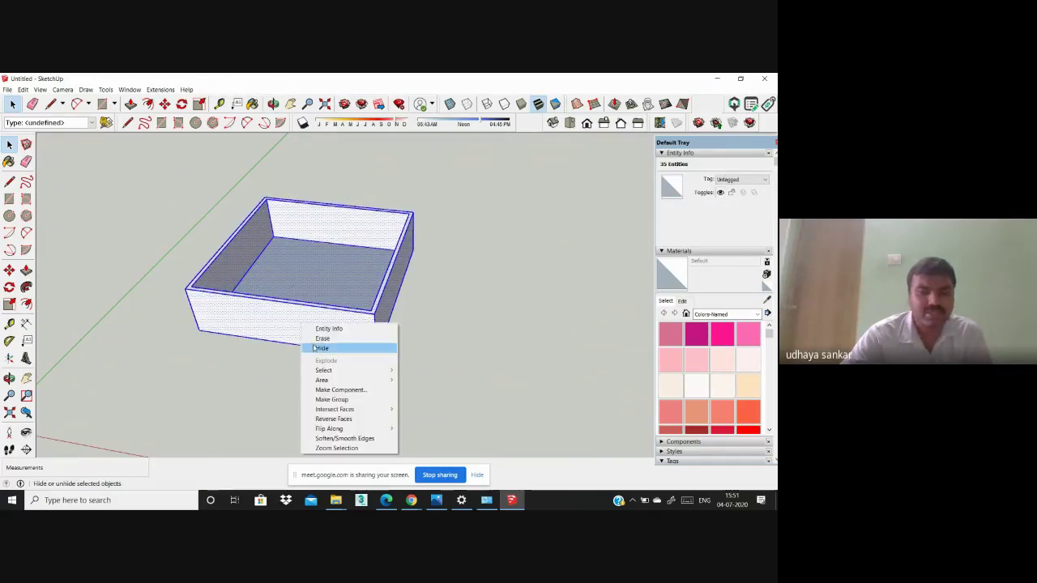
{"action": "left_click", "coordinate": [341, 400]}
Step: Examine the grouped box from several sides and from above, including its walls and floor
{"action": "scroll", "coordinate": [386, 369], "scroll_direction": "down", "scroll_amount": 2}
{"action": "middle_click_drag", "start_coordinate": [365, 357], "coordinate": [311, 307]}
{"action": "scroll", "coordinate": [312, 309], "scroll_direction": "up", "scroll_amount": 4}
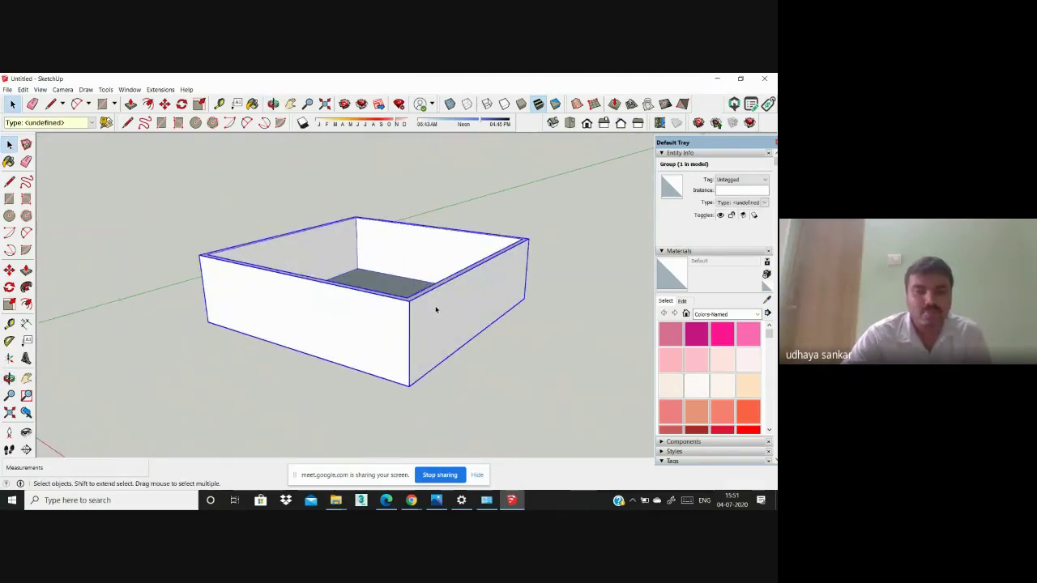
{"action": "scroll", "coordinate": [421, 315], "scroll_direction": "down", "scroll_amount": 3}
{"action": "mouse_move", "coordinate": [414, 316]}
{"action": "middle_mouse_down"}
{"action": "mouse_move", "coordinate": [408, 320]}
{"action": "mouse_move", "coordinate": [459, 359]}
{"action": "mouse_move", "coordinate": [389, 361]}
{"action": "mouse_move", "coordinate": [356, 268]}
{"action": "middle_mouse_up"}
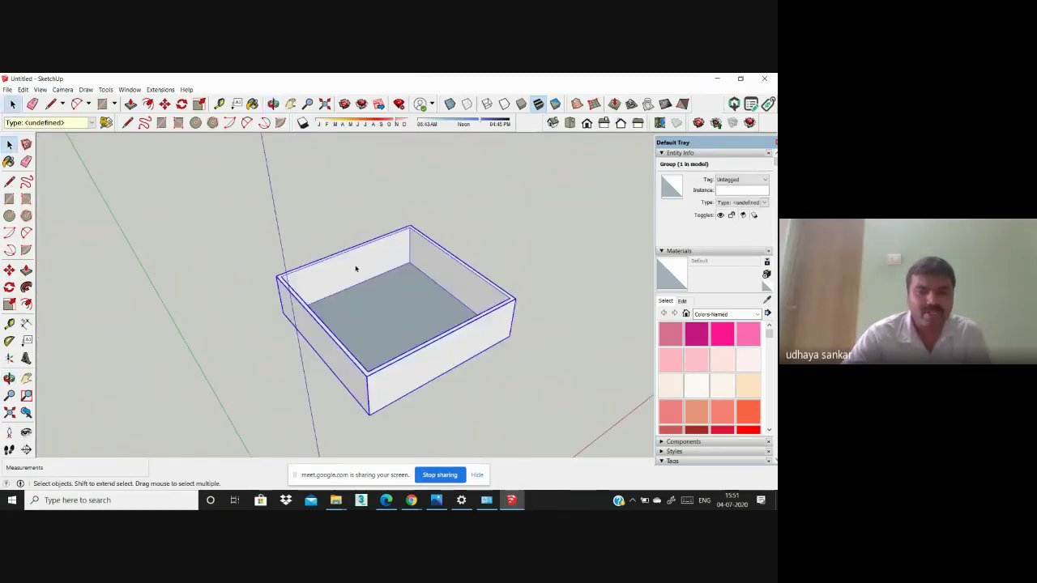
{"action": "scroll", "coordinate": [314, 277], "scroll_direction": "up", "scroll_amount": 3}
{"action": "scroll", "coordinate": [153, 273], "scroll_direction": "down", "scroll_amount": 5}
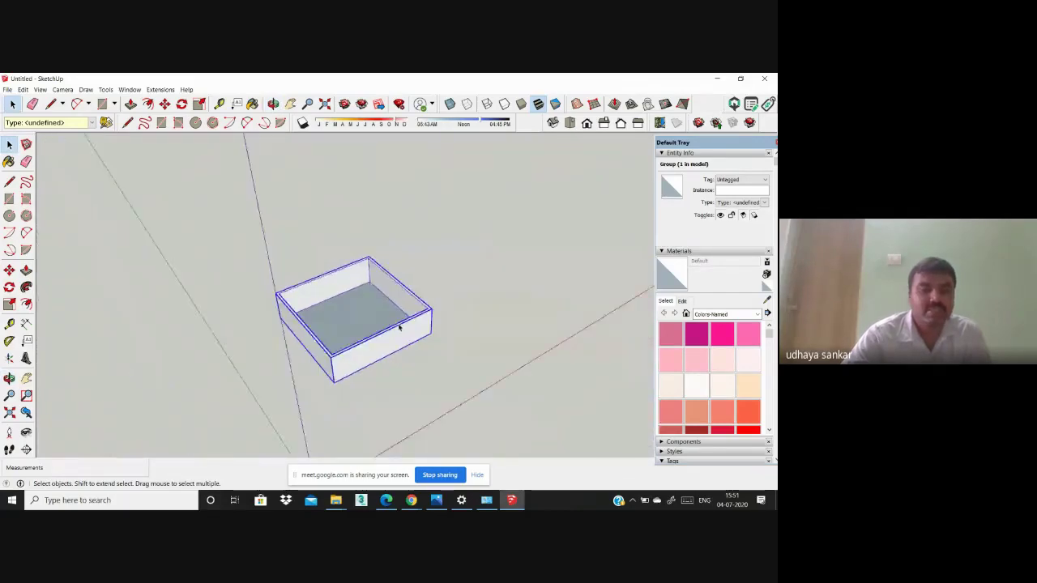
{"action": "middle_click_drag", "start_coordinate": [398, 326], "coordinate": [2, 330]}
{"action": "scroll", "coordinate": [408, 304], "scroll_direction": "up", "scroll_amount": 2}
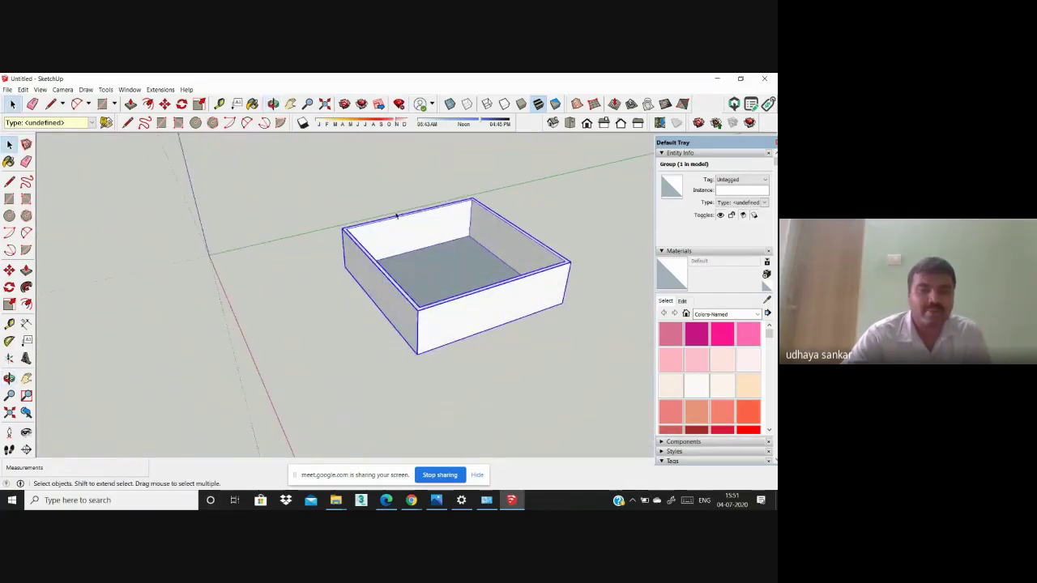
{"action": "scroll", "coordinate": [387, 267], "scroll_direction": "down", "scroll_amount": 2}
{"action": "middle_click_drag", "start_coordinate": [524, 299], "coordinate": [227, 297]}
{"action": "scroll", "coordinate": [585, 275], "scroll_direction": "up", "scroll_amount": 2}
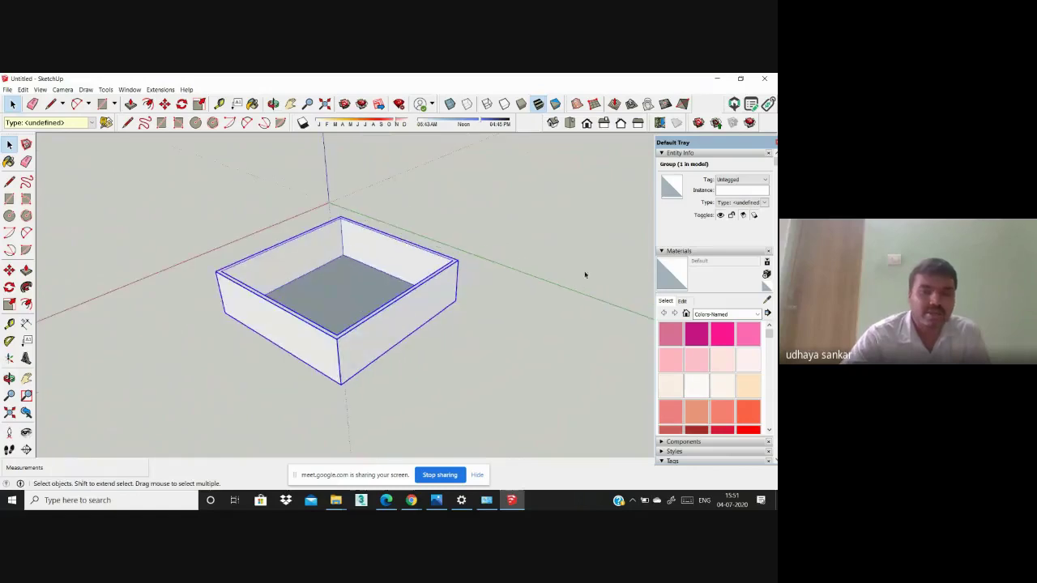
{"action": "mouse_move", "coordinate": [272, 259]}
{"action": "middle_mouse_down"}
{"action": "mouse_move", "coordinate": [333, 222]}
{"action": "mouse_move", "coordinate": [354, 322]}
{"action": "mouse_move", "coordinate": [364, 240]}
{"action": "middle_mouse_up"}
{"action": "left_click", "coordinate": [359, 270]}
{"action": "mouse_move", "coordinate": [346, 288]}
{"action": "middle_mouse_down"}
{"action": "mouse_move", "coordinate": [316, 285]}
{"action": "mouse_move", "coordinate": [597, 308]}
{"action": "mouse_move", "coordinate": [381, 358]}
{"action": "mouse_move", "coordinate": [254, 322]}
{"action": "mouse_move", "coordinate": [300, 248]}
{"action": "mouse_move", "coordinate": [380, 361]}
{"action": "mouse_move", "coordinate": [332, 303]}
{"action": "middle_mouse_up"}
{"action": "scroll", "coordinate": [331, 303], "scroll_direction": "up", "scroll_amount": 5}
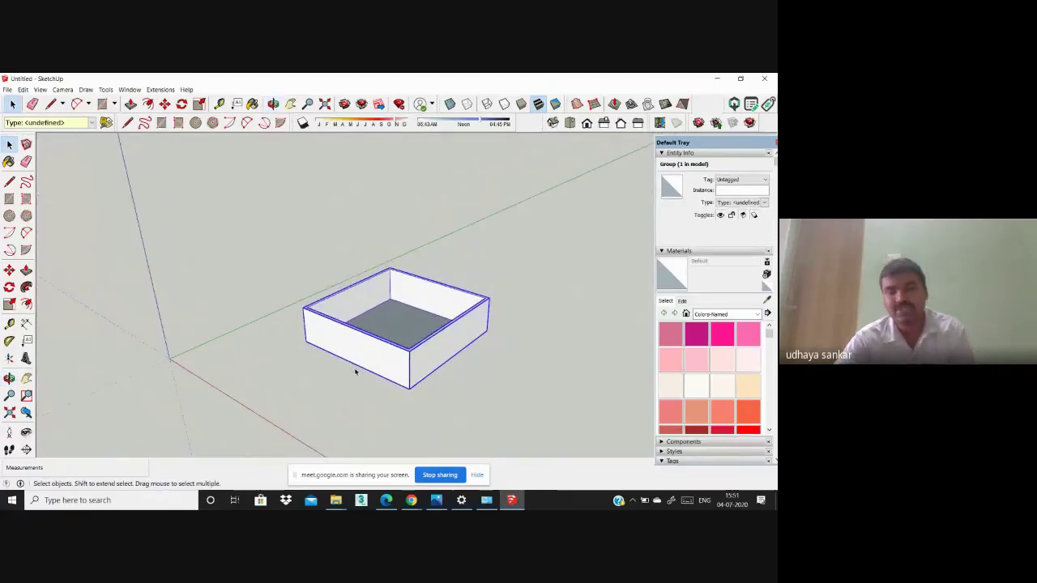
{"action": "mouse_move", "coordinate": [353, 384]}
{"action": "middle_mouse_down"}
{"action": "mouse_move", "coordinate": [359, 371]}
{"action": "mouse_move", "coordinate": [399, 375]}
{"action": "middle_mouse_up"}
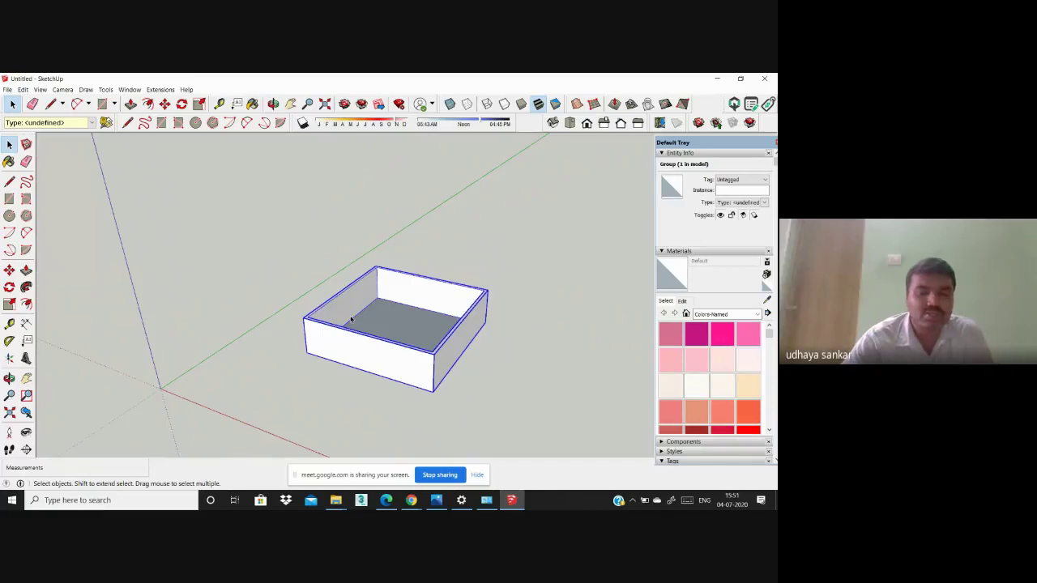
{"action": "middle_click_drag", "start_coordinate": [351, 341], "coordinate": [427, 354]}
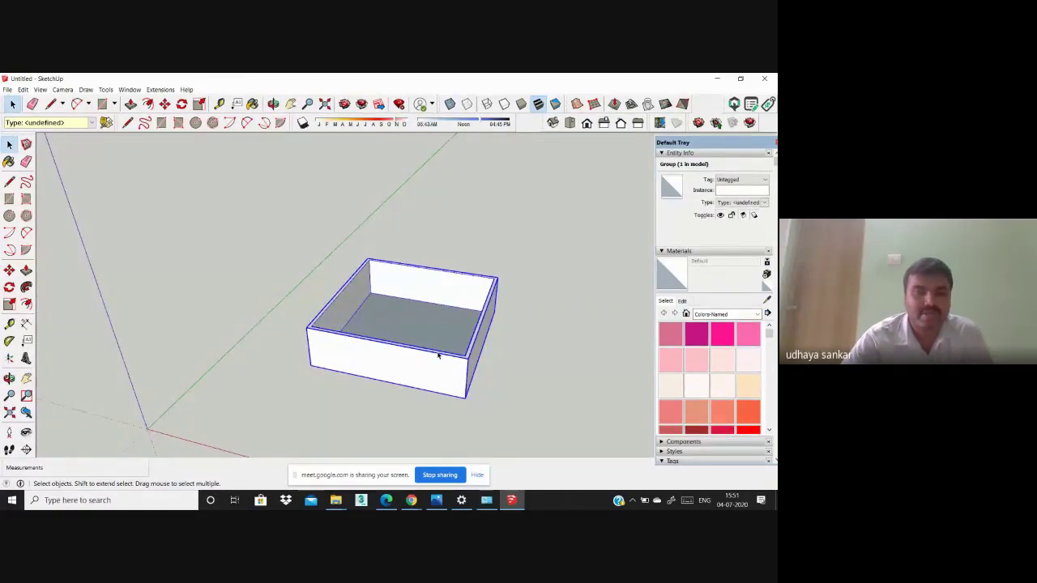
Step: Copy the grouped box and paste a second one directly on top, aligned to the upper corner of the first
{"action": "left_click", "coordinate": [22, 90]}
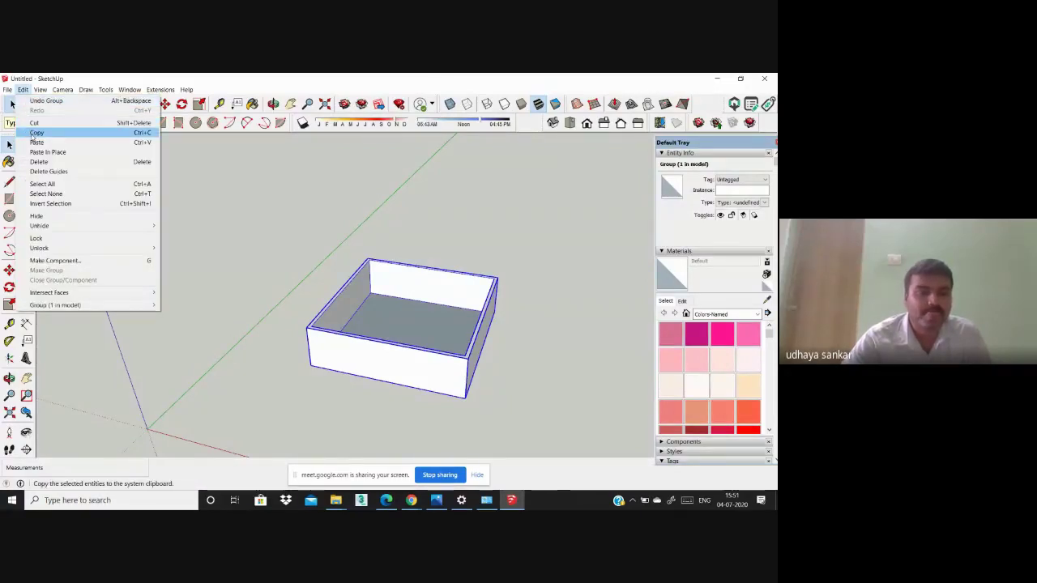
{"action": "left_click", "coordinate": [33, 134]}
{"action": "left_click", "coordinate": [23, 89]}
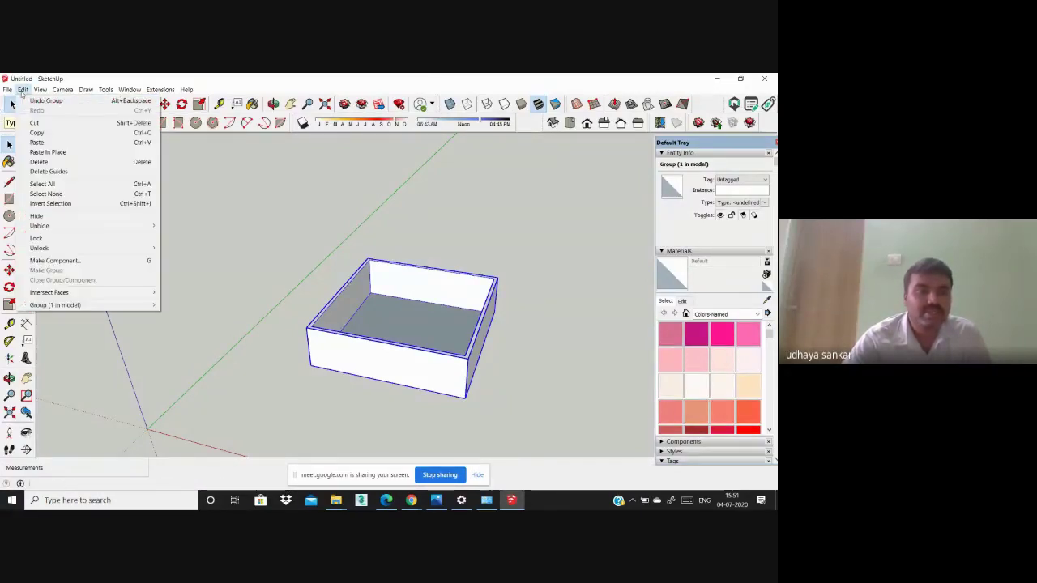
{"action": "left_click", "coordinate": [32, 141]}
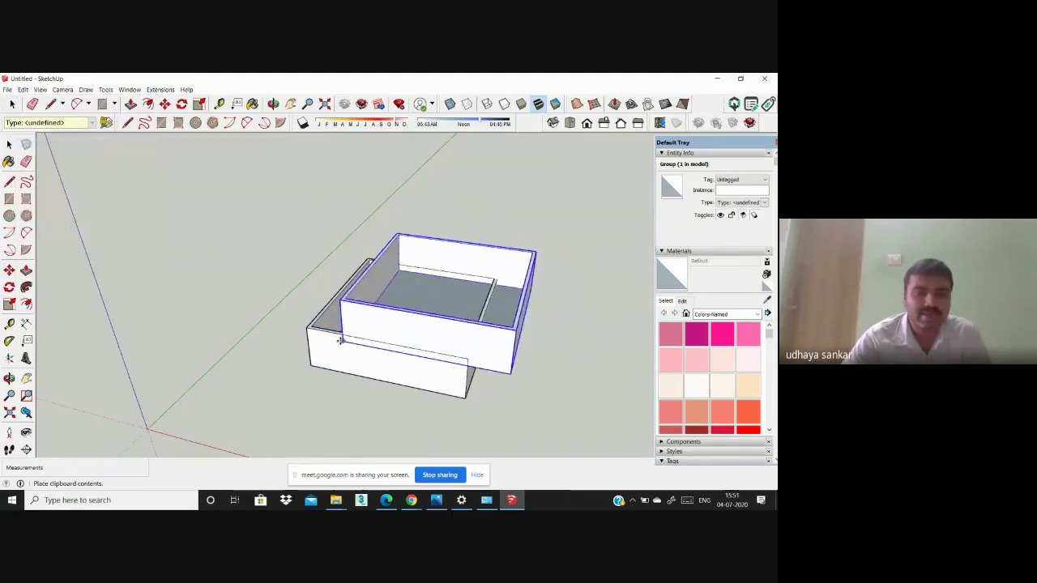
{"action": "left_click", "coordinate": [306, 327]}
{"action": "scroll", "coordinate": [387, 364], "scroll_direction": "up", "scroll_amount": 3}
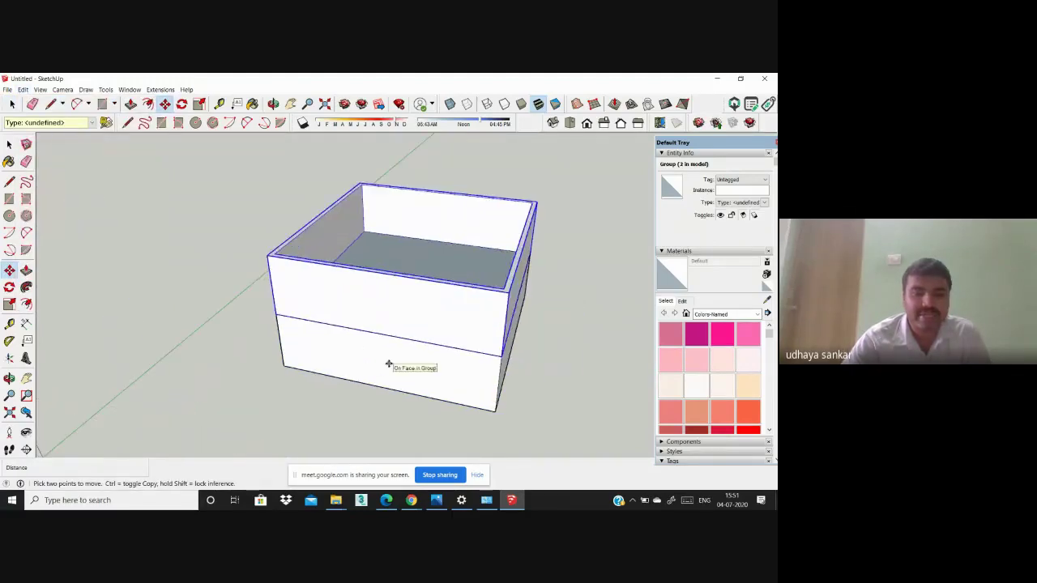
Step: Paste a third copy of the box on top of the second, aligned to its upper outer corner
{"action": "middle_click_drag", "start_coordinate": [394, 363], "coordinate": [317, 320]}
{"action": "scroll", "coordinate": [319, 320], "scroll_direction": "up", "scroll_amount": 1}
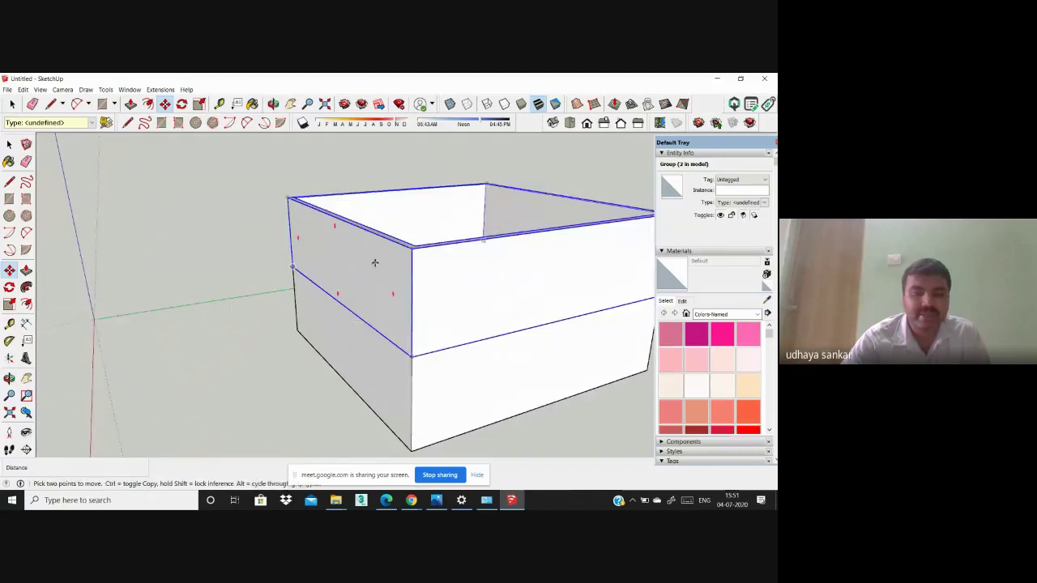
{"action": "scroll", "coordinate": [385, 354], "scroll_direction": "down", "scroll_amount": 3}
{"action": "scroll", "coordinate": [385, 353], "scroll_direction": "down", "scroll_amount": 2}
{"action": "middle_click_drag", "start_coordinate": [289, 384], "coordinate": [244, 195]}
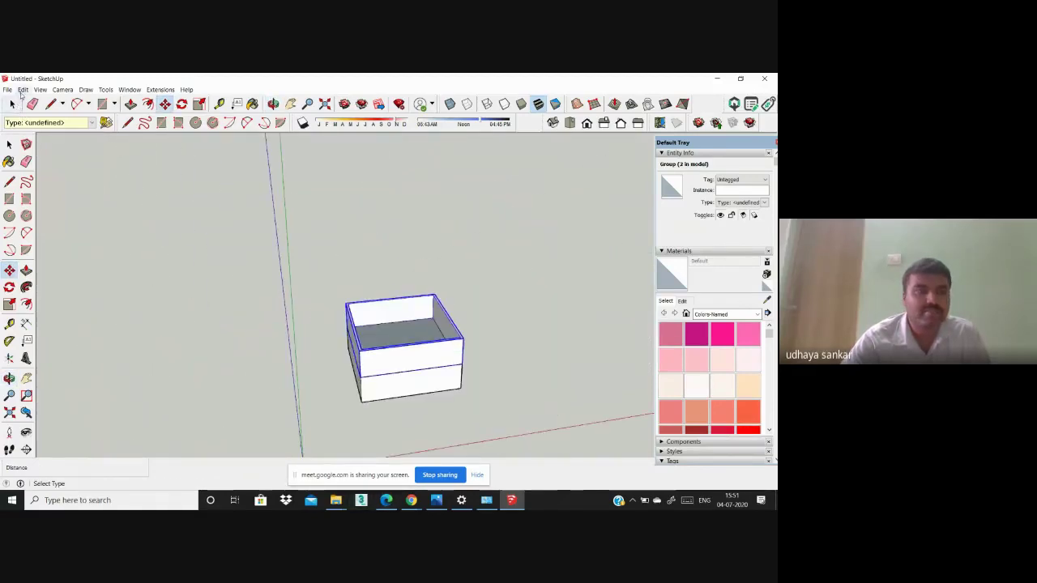
{"action": "left_click", "coordinate": [23, 89]}
{"action": "left_click", "coordinate": [43, 142]}
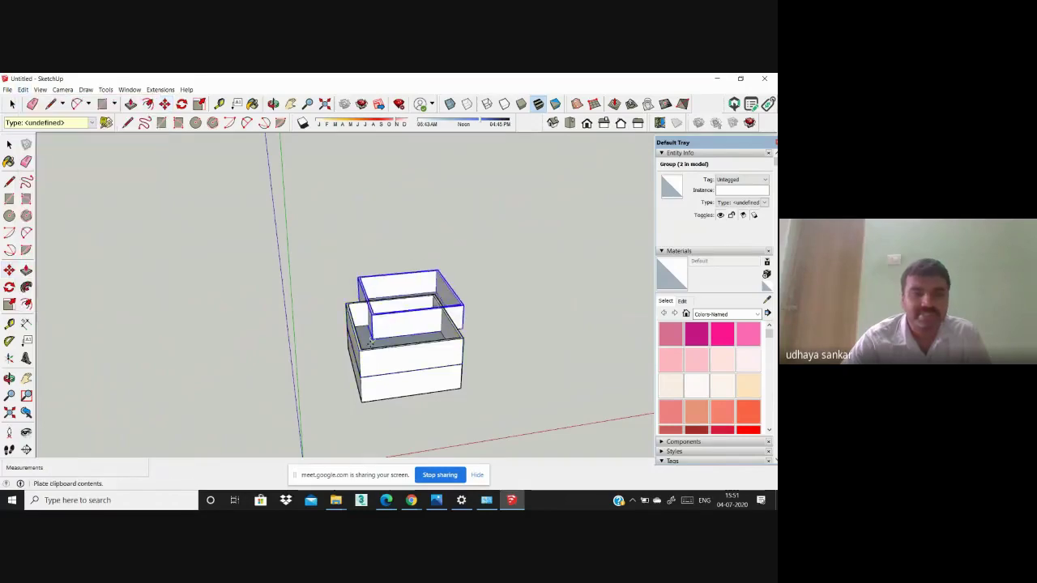
{"action": "left_click", "coordinate": [356, 322]}
Step: Paste two more copies of the box onto the stack as the fourth and fifth levels, each aligned at the upper corner
{"action": "mouse_move", "coordinate": [387, 373]}
{"action": "middle_mouse_down"}
{"action": "mouse_move", "coordinate": [421, 338]}
{"action": "mouse_move", "coordinate": [287, 338]}
{"action": "middle_mouse_up"}
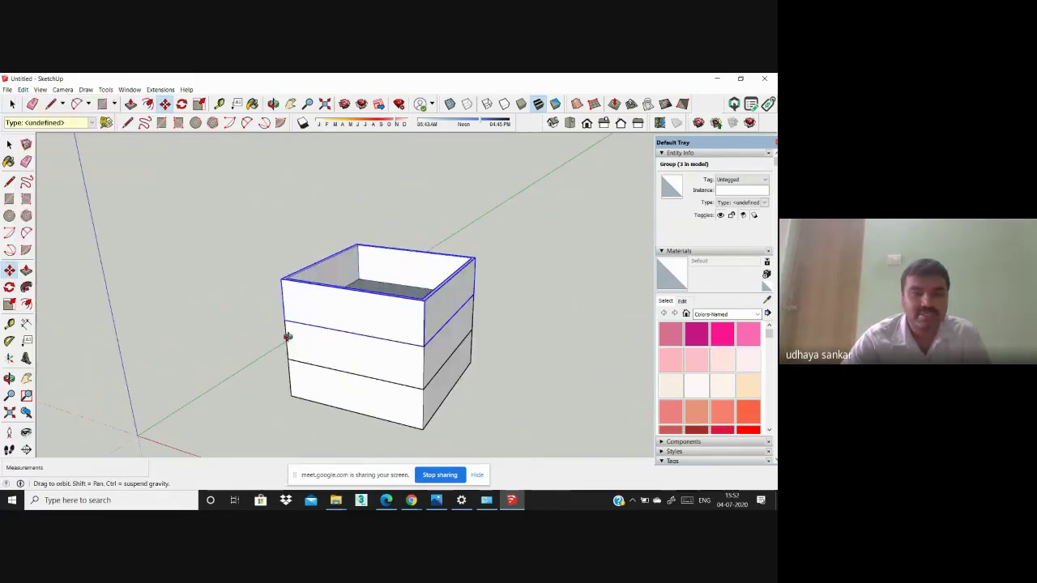
{"action": "left_click", "coordinate": [23, 89]}
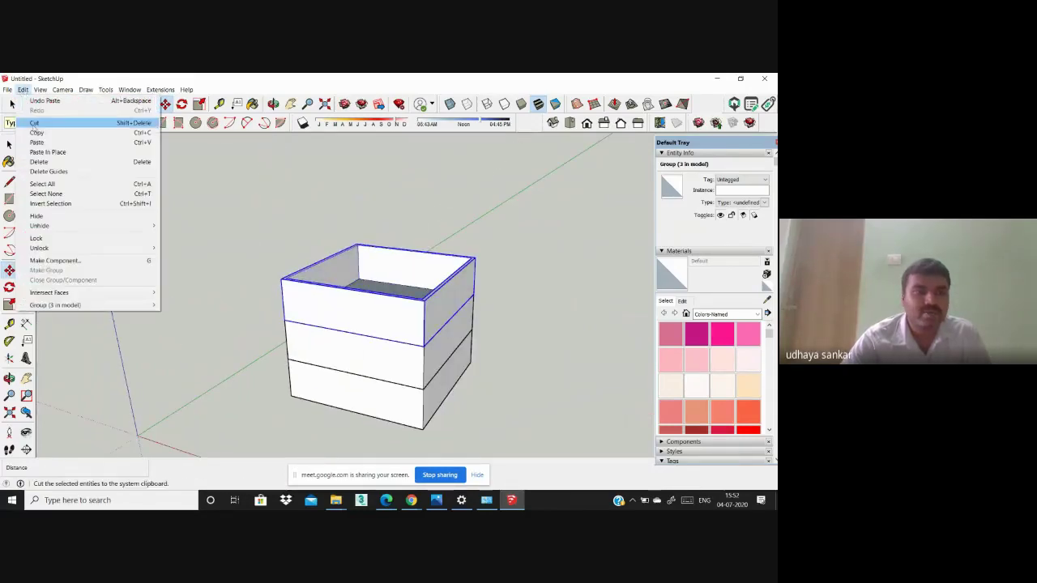
{"action": "left_click", "coordinate": [36, 142]}
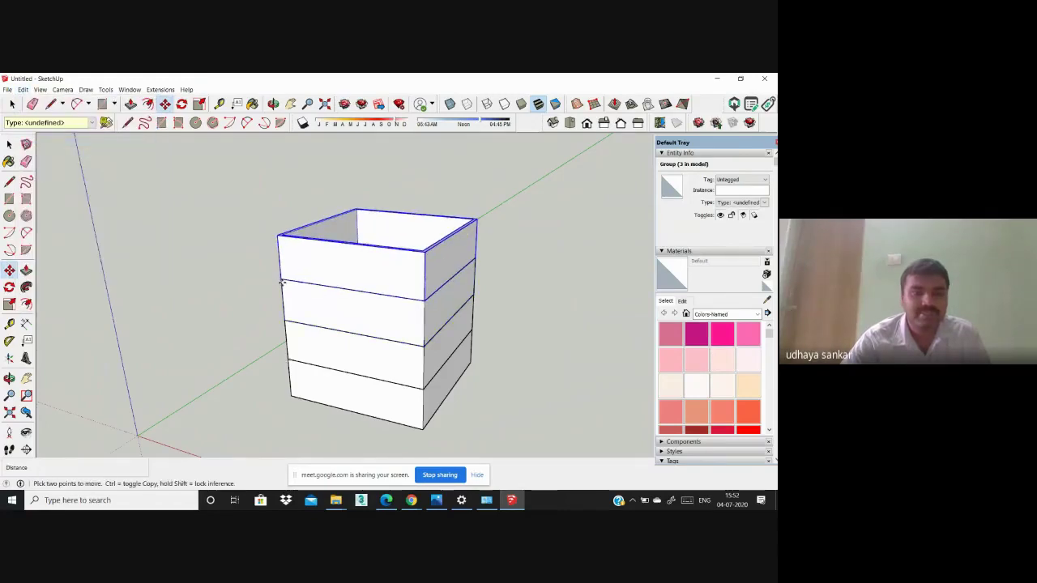
{"action": "left_click", "coordinate": [21, 89]}
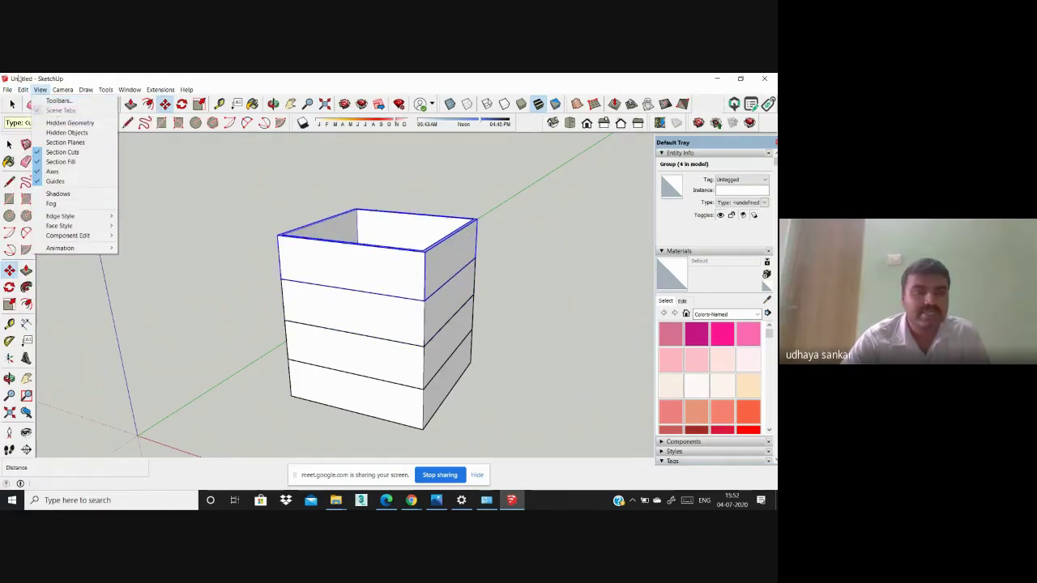
{"action": "left_click", "coordinate": [36, 142]}
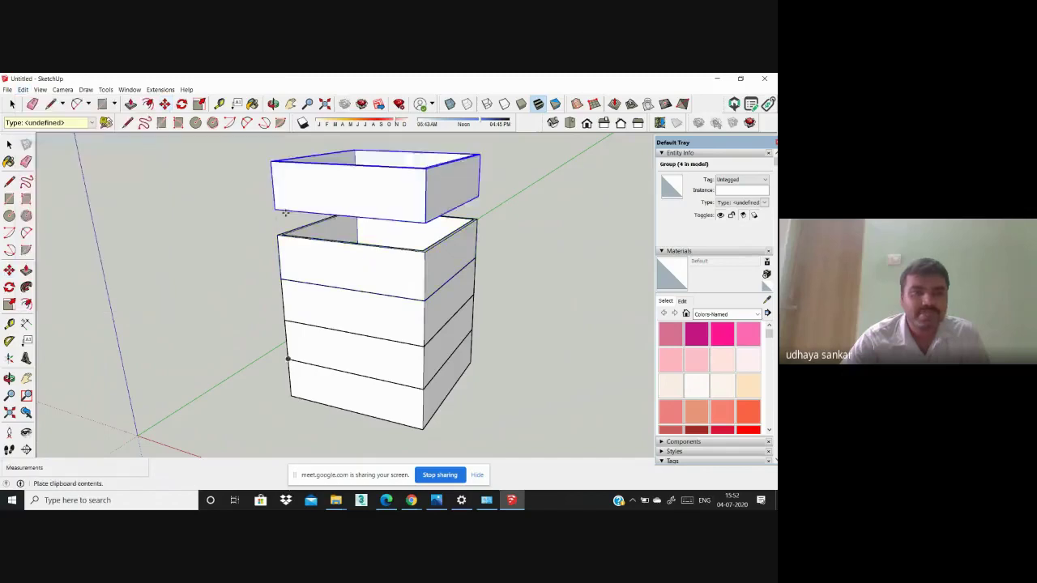
{"action": "left_click", "coordinate": [278, 233]}
Step: Examine the five-level stack from different sides, from above and at ground level
{"action": "middle_click_drag", "start_coordinate": [278, 233], "coordinate": [452, 270]}
{"action": "scroll", "coordinate": [453, 270], "scroll_direction": "up", "scroll_amount": 2}
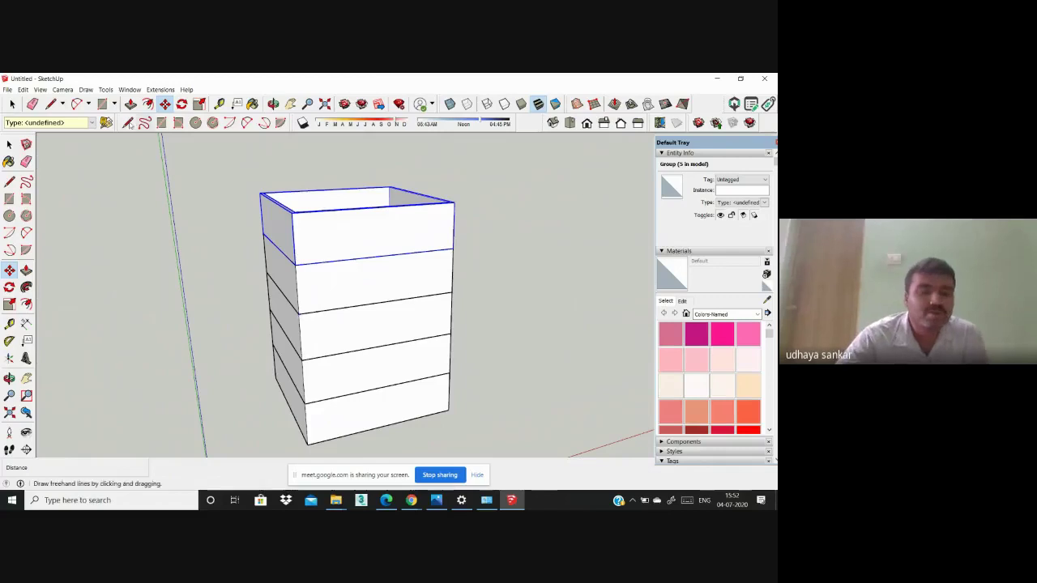
{"action": "scroll", "coordinate": [162, 223], "scroll_direction": "down", "scroll_amount": 3}
{"action": "scroll", "coordinate": [359, 308], "scroll_direction": "down", "scroll_amount": 3}
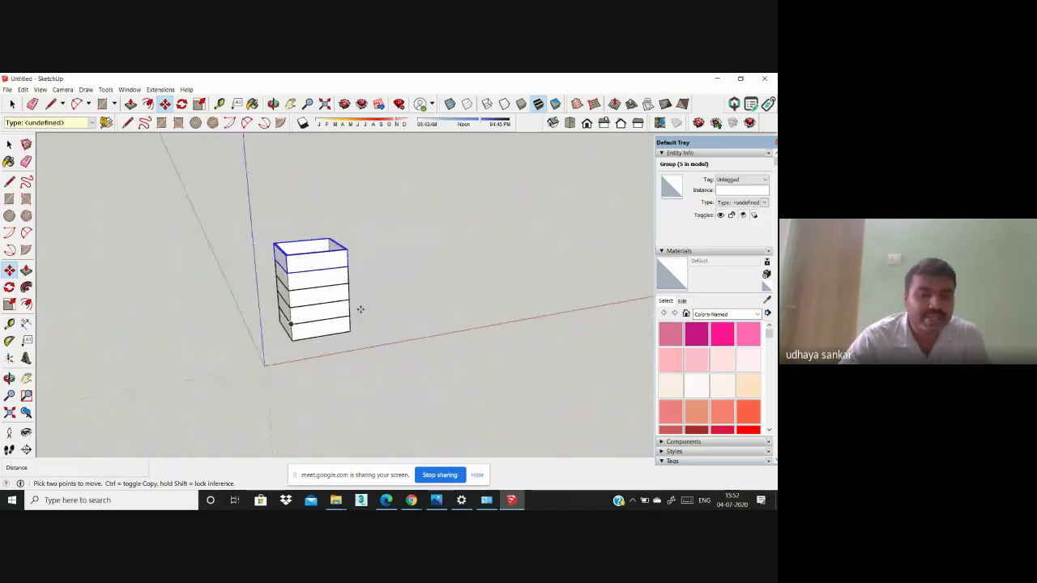
{"action": "middle_click_drag", "start_coordinate": [359, 308], "coordinate": [209, 284]}
{"action": "scroll", "coordinate": [359, 265], "scroll_direction": "up", "scroll_amount": 3}
{"action": "scroll", "coordinate": [310, 204], "scroll_direction": "up", "scroll_amount": 2}
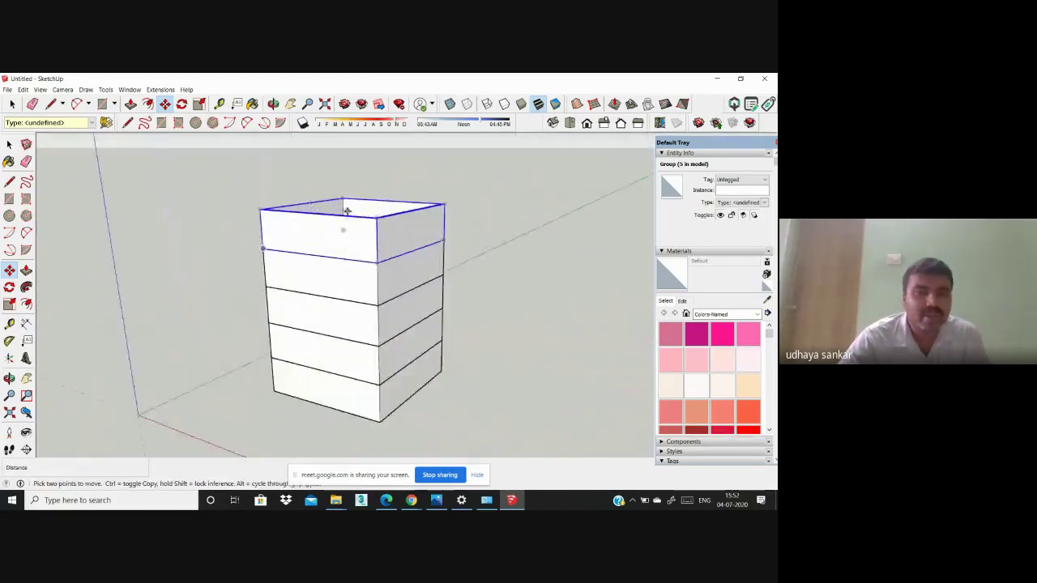
{"action": "scroll", "coordinate": [346, 208], "scroll_direction": "down", "scroll_amount": 4}
{"action": "middle_click_drag", "start_coordinate": [341, 241], "coordinate": [402, 340]}
{"action": "scroll", "coordinate": [331, 215], "scroll_direction": "up", "scroll_amount": 3}
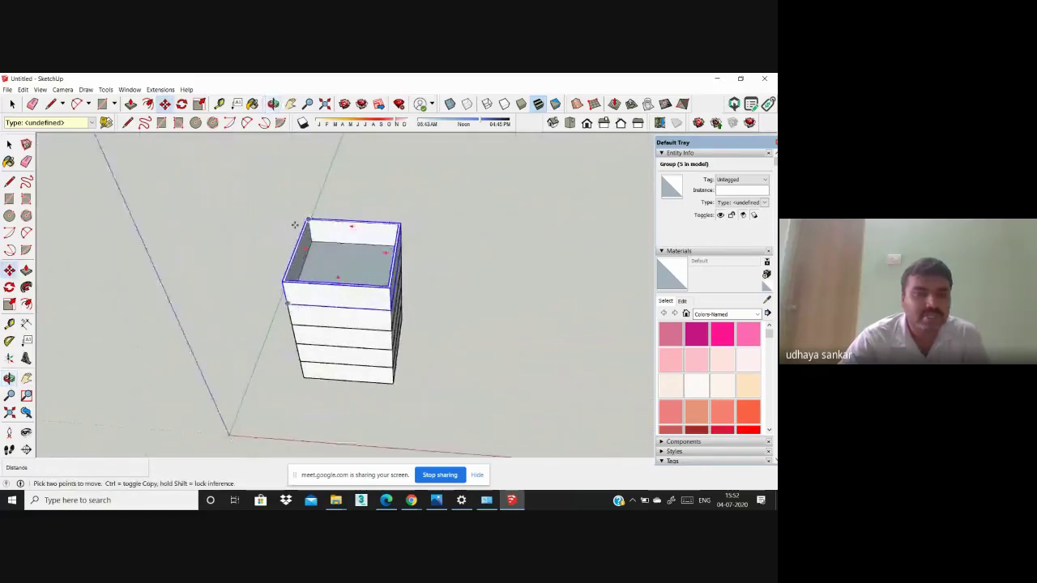
{"action": "scroll", "coordinate": [352, 224], "scroll_direction": "down", "scroll_amount": 3}
{"action": "middle_click_drag", "start_coordinate": [385, 277], "coordinate": [312, 188]}
{"action": "scroll", "coordinate": [391, 316], "scroll_direction": "up", "scroll_amount": 4}
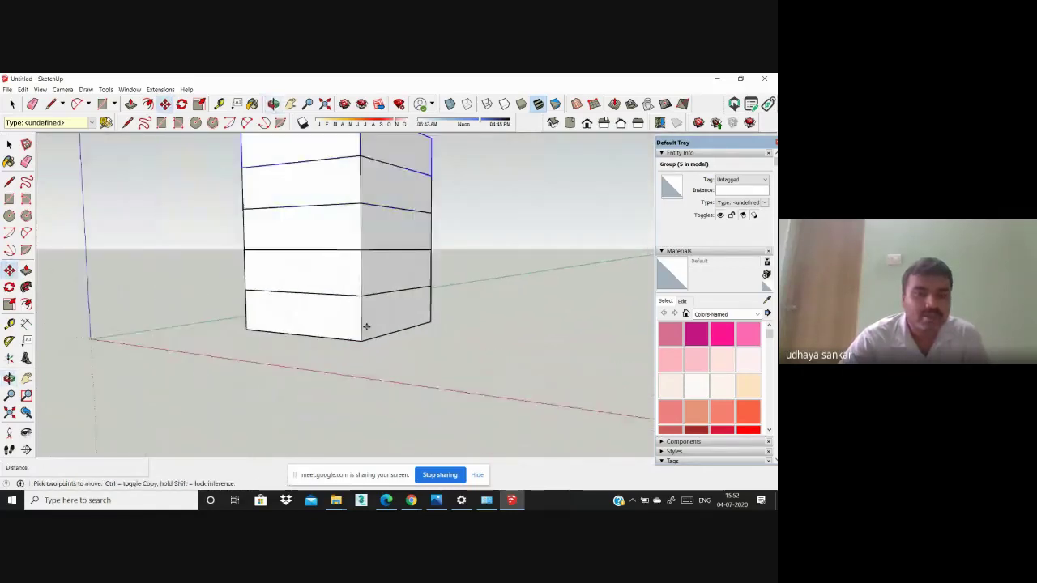
Step: Select single storeys of the five-level stack and inspect how they sit together while viewing the tower from several angles
{"action": "left_click", "coordinate": [9, 145]}
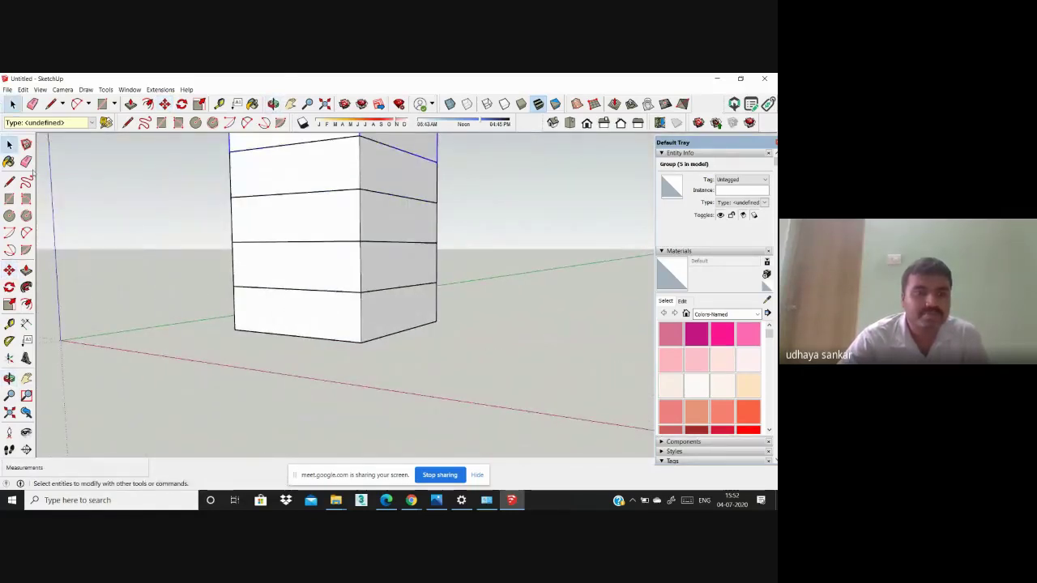
{"action": "left_click", "coordinate": [250, 318]}
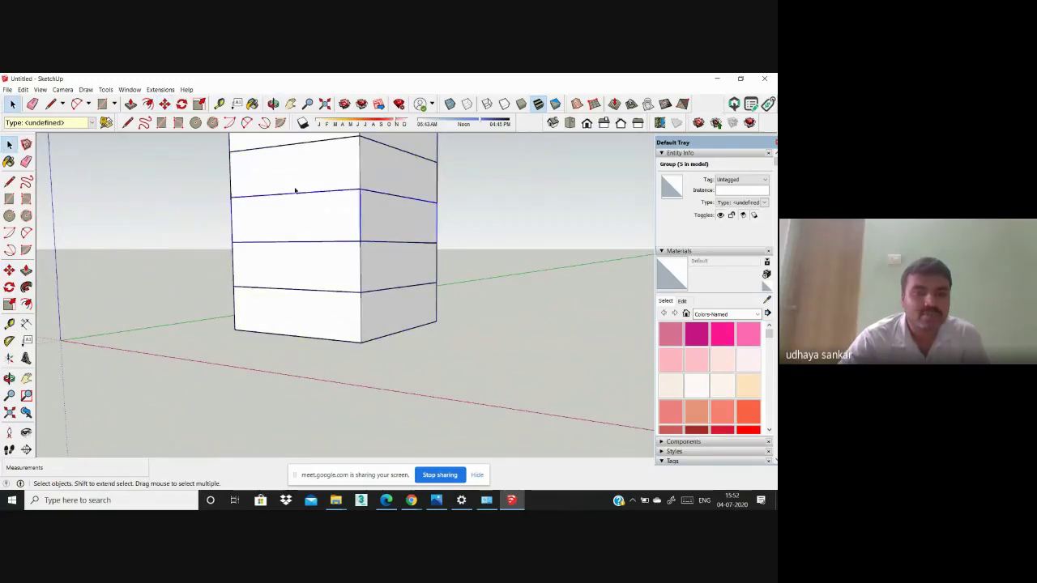
{"action": "scroll", "coordinate": [296, 191], "scroll_direction": "down", "scroll_amount": 6}
{"action": "middle_click_drag", "start_coordinate": [278, 199], "coordinate": [372, 281]}
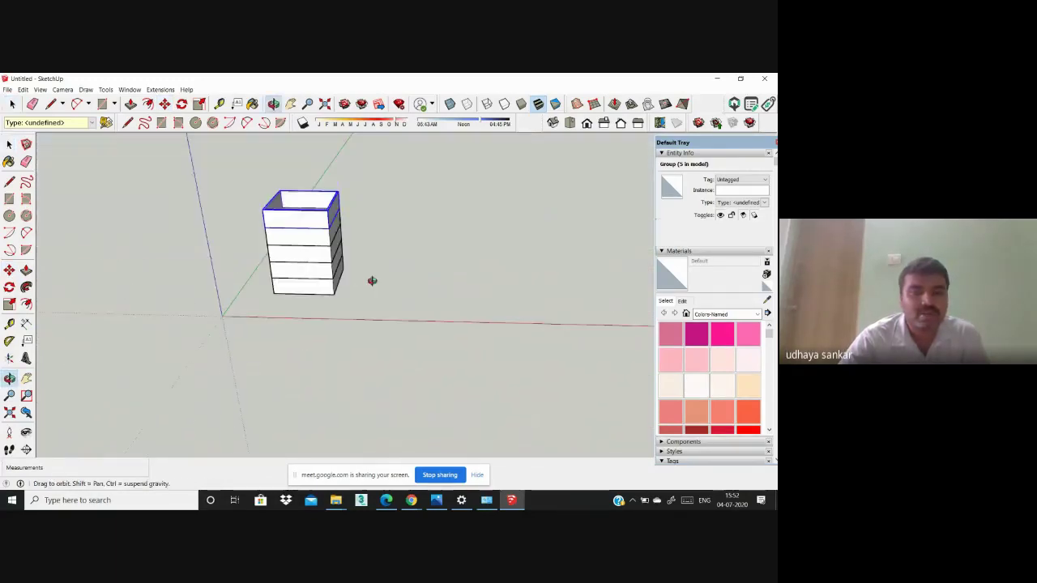
{"action": "scroll", "coordinate": [325, 214], "scroll_direction": "up", "scroll_amount": 4}
{"action": "middle_click_drag", "start_coordinate": [363, 221], "coordinate": [458, 171]}
{"action": "scroll", "coordinate": [424, 233], "scroll_direction": "up", "scroll_amount": 1}
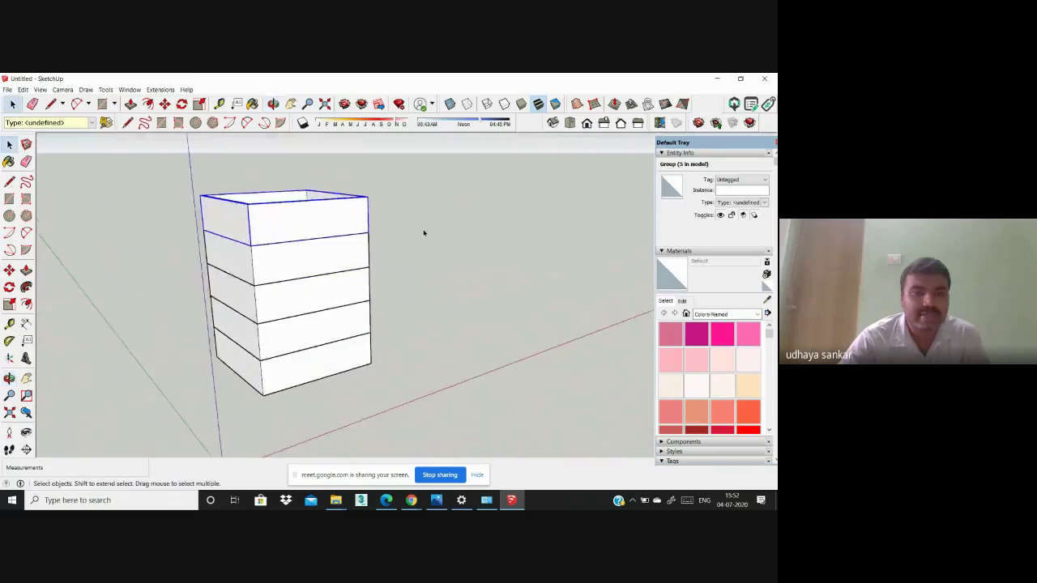
{"action": "scroll", "coordinate": [424, 233], "scroll_direction": "up", "scroll_amount": 1}
{"action": "middle_click_drag", "start_coordinate": [424, 234], "coordinate": [146, 183]}
{"action": "scroll", "coordinate": [331, 258], "scroll_direction": "down", "scroll_amount": 4}
{"action": "middle_click_drag", "start_coordinate": [327, 257], "coordinate": [478, 350]}
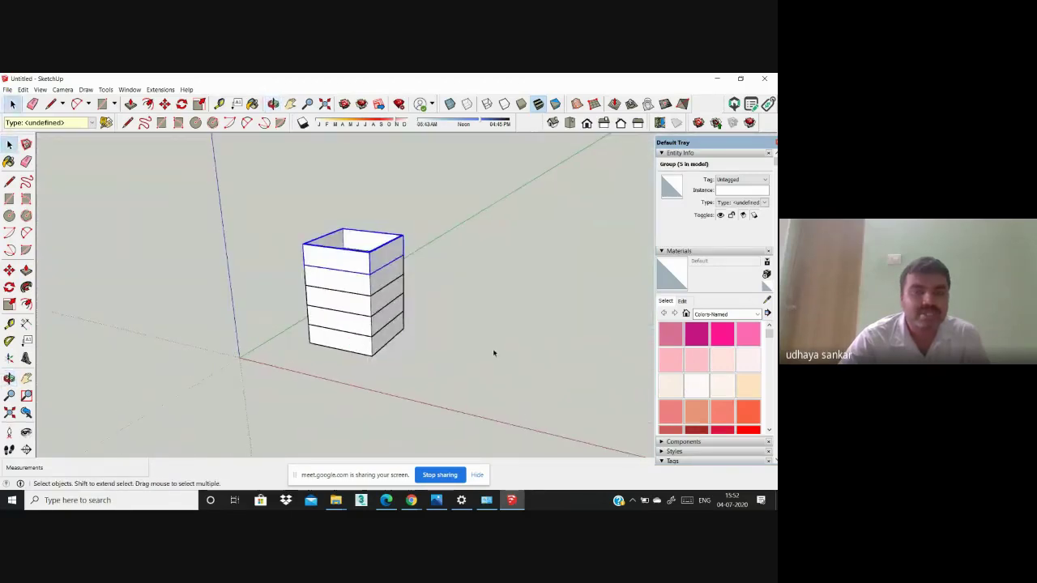
{"action": "scroll", "coordinate": [325, 250], "scroll_direction": "down", "scroll_amount": 1}
{"action": "middle_click_drag", "start_coordinate": [324, 252], "coordinate": [408, 250]}
{"action": "scroll", "coordinate": [338, 276], "scroll_direction": "down", "scroll_amount": 3}
{"action": "scroll", "coordinate": [338, 276], "scroll_direction": "up", "scroll_amount": 3}
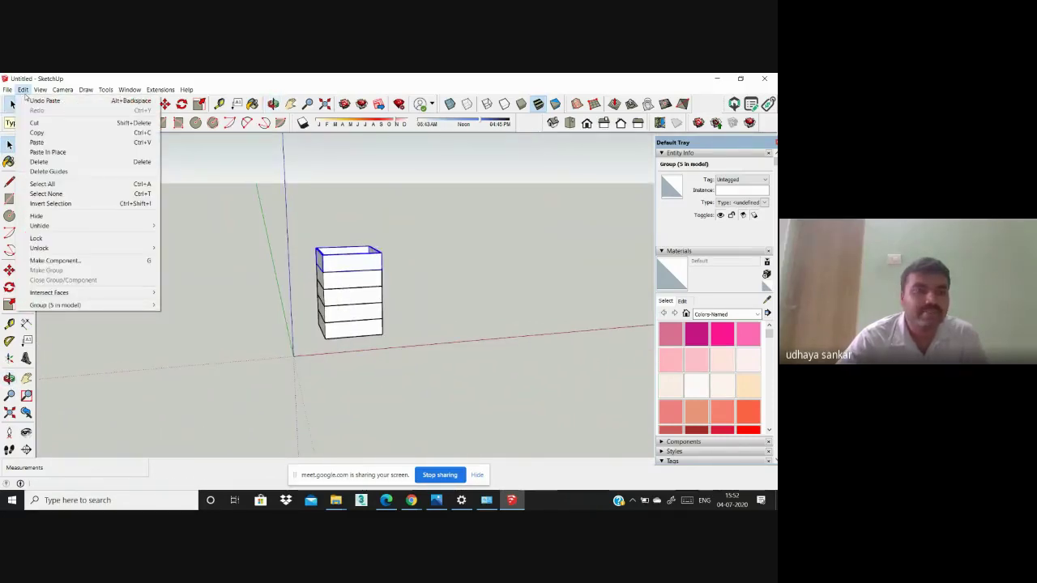
Step: Paste another copy of the storey group on top of the stack as the sixth level, aligned with the walls below
{"action": "left_click", "coordinate": [37, 142]}
{"action": "left_click", "coordinate": [342, 265]}
{"action": "scroll", "coordinate": [344, 266], "scroll_direction": "up", "scroll_amount": 5}
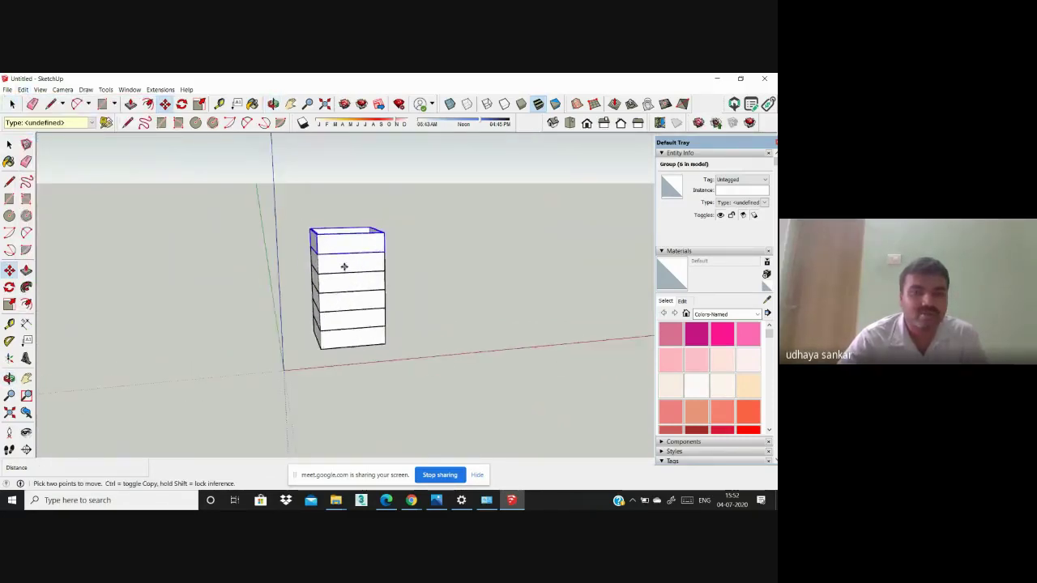
{"action": "middle_click_drag", "start_coordinate": [354, 266], "coordinate": [74, 232]}
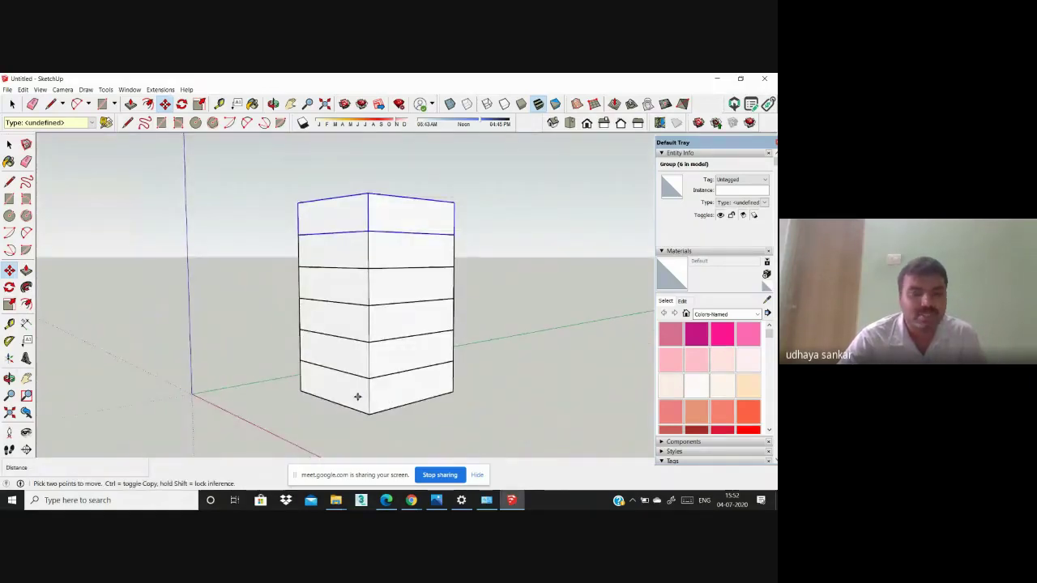
{"action": "key", "text": "space"}
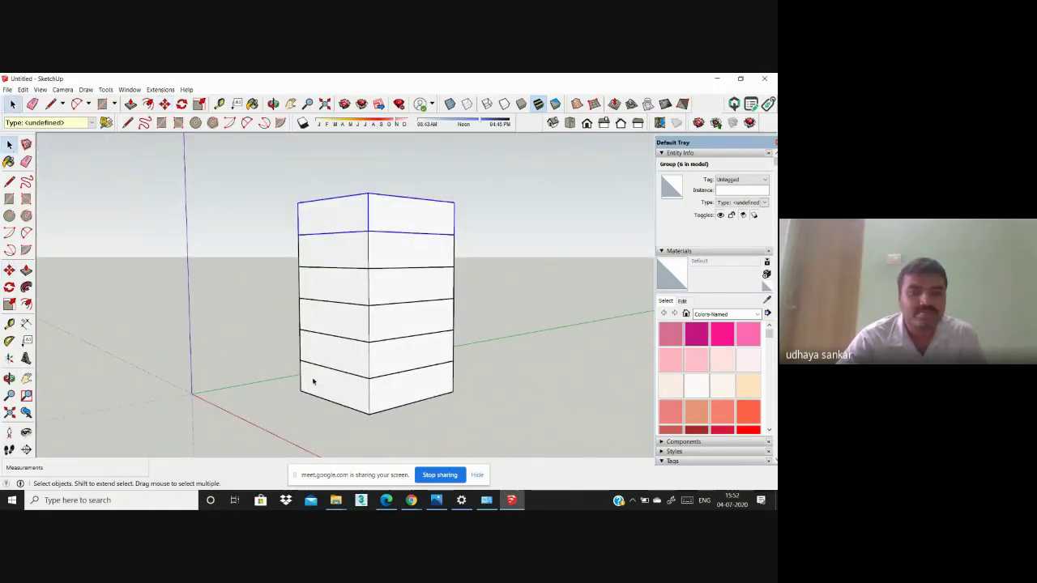
Step: Check the separate storey groups of the six-level tower by selecting them one after another, and examine the tower from all sides
{"action": "left_click", "coordinate": [355, 378]}
{"action": "left_click", "coordinate": [347, 315]}
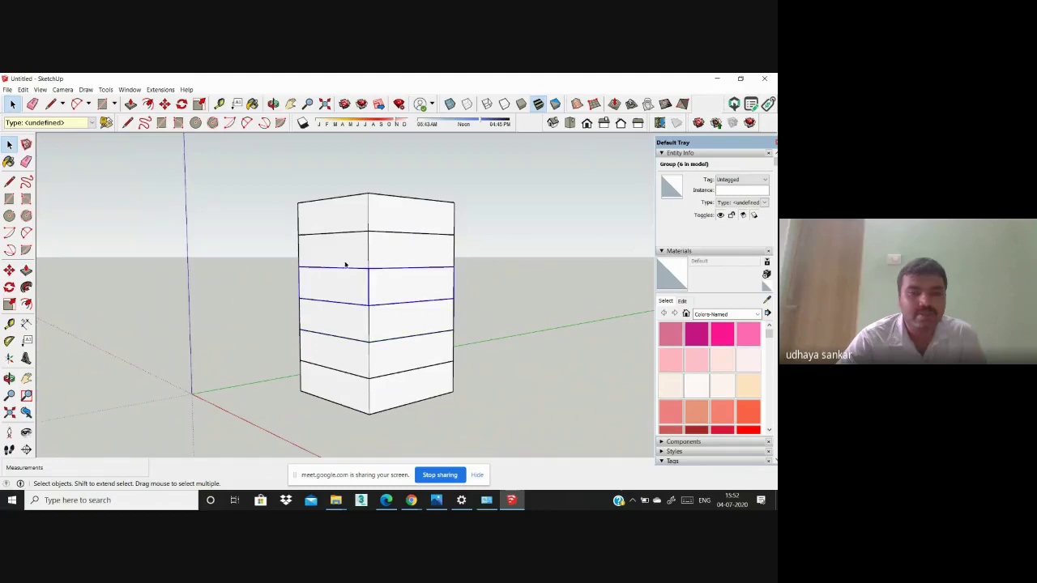
{"action": "scroll", "coordinate": [335, 225], "scroll_direction": "down", "scroll_amount": 3}
{"action": "middle_click_drag", "start_coordinate": [336, 224], "coordinate": [456, 259]}
{"action": "scroll", "coordinate": [456, 259], "scroll_direction": "up", "scroll_amount": 3}
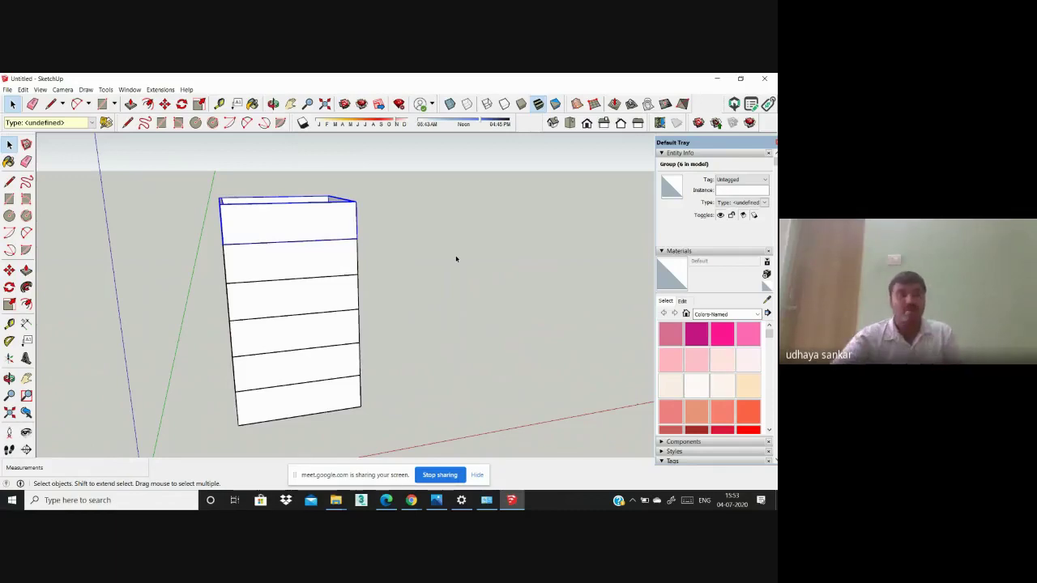
{"action": "middle_click_drag", "start_coordinate": [336, 216], "coordinate": [271, 311]}
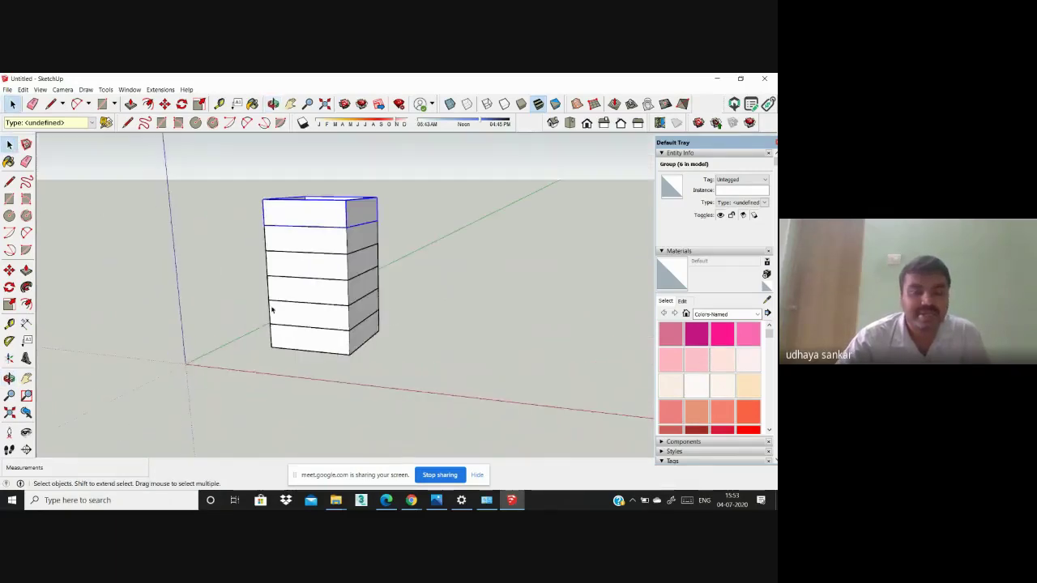
{"action": "scroll", "coordinate": [270, 310], "scroll_direction": "up", "scroll_amount": 3}
{"action": "middle_click_drag", "start_coordinate": [405, 326], "coordinate": [412, 391]}
{"action": "left_click", "coordinate": [371, 330]}
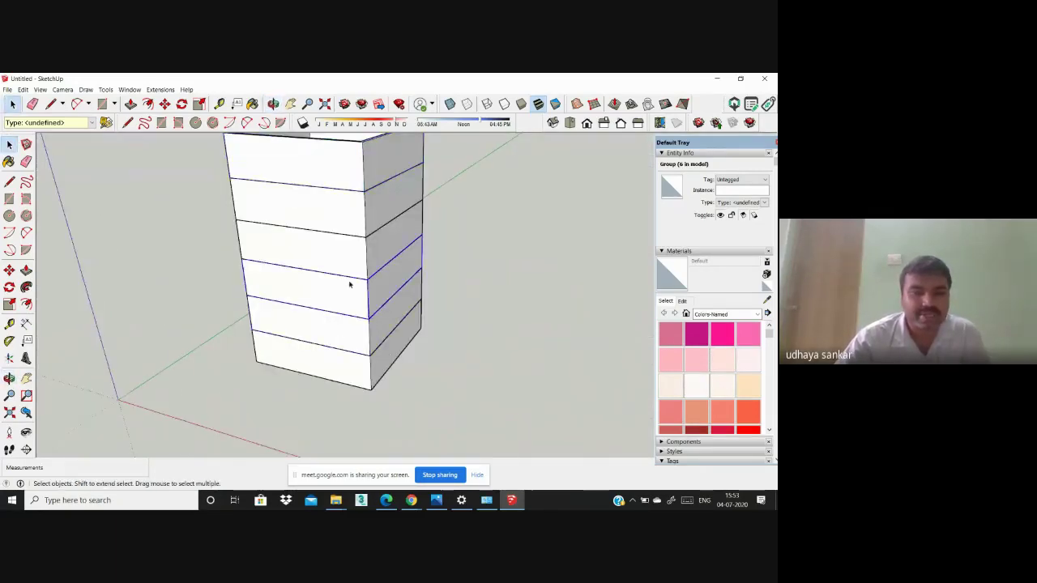
{"action": "left_click", "coordinate": [340, 181]}
{"action": "scroll", "coordinate": [289, 301], "scroll_direction": "down", "scroll_amount": 3}
{"action": "middle_click_drag", "start_coordinate": [289, 301], "coordinate": [151, 375]}
{"action": "scroll", "coordinate": [372, 379], "scroll_direction": "up", "scroll_amount": 3}
{"action": "scroll", "coordinate": [397, 389], "scroll_direction": "up", "scroll_amount": 3}
{"action": "scroll", "coordinate": [393, 389], "scroll_direction": "up", "scroll_amount": 1}
{"action": "scroll", "coordinate": [254, 342], "scroll_direction": "up", "scroll_amount": 2}
{"action": "scroll", "coordinate": [202, 326], "scroll_direction": "down", "scroll_amount": 2}
{"action": "scroll", "coordinate": [252, 251], "scroll_direction": "down", "scroll_amount": 1}
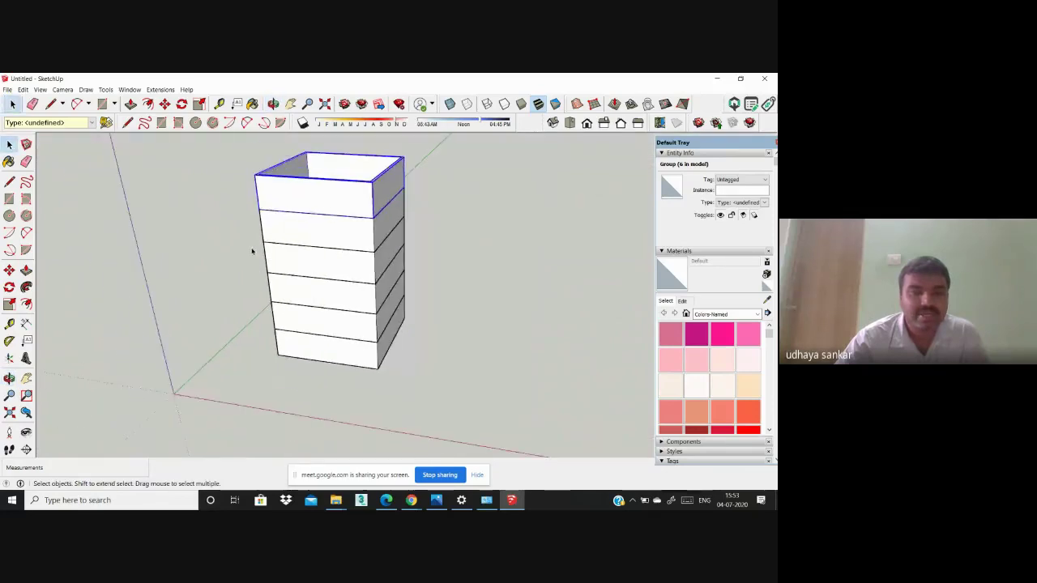
{"action": "scroll", "coordinate": [214, 269], "scroll_direction": "down", "scroll_amount": 1}
{"action": "middle_click_drag", "start_coordinate": [218, 255], "coordinate": [296, 398]}
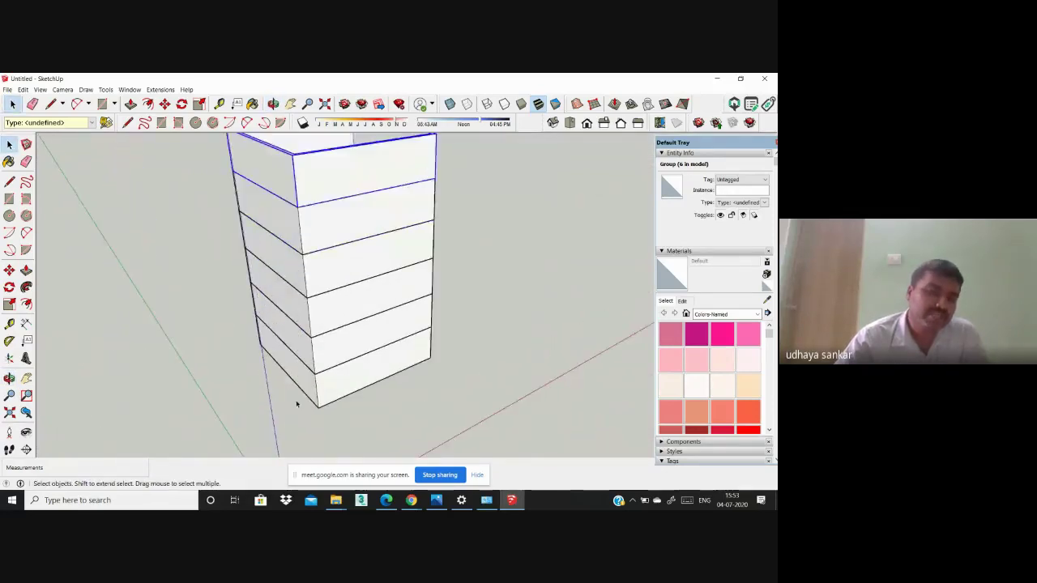
{"action": "scroll", "coordinate": [319, 381], "scroll_direction": "up", "scroll_amount": 2}
{"action": "left_click", "coordinate": [323, 371]}
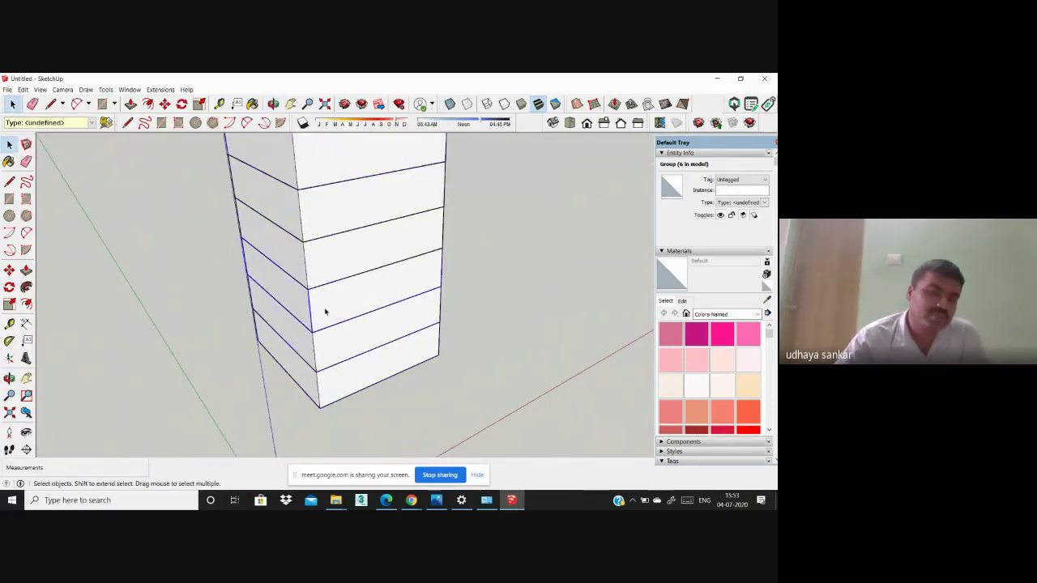
{"action": "left_click", "coordinate": [316, 245]}
{"action": "left_click", "coordinate": [338, 173]}
{"action": "scroll", "coordinate": [276, 360], "scroll_direction": "down", "scroll_amount": 4}
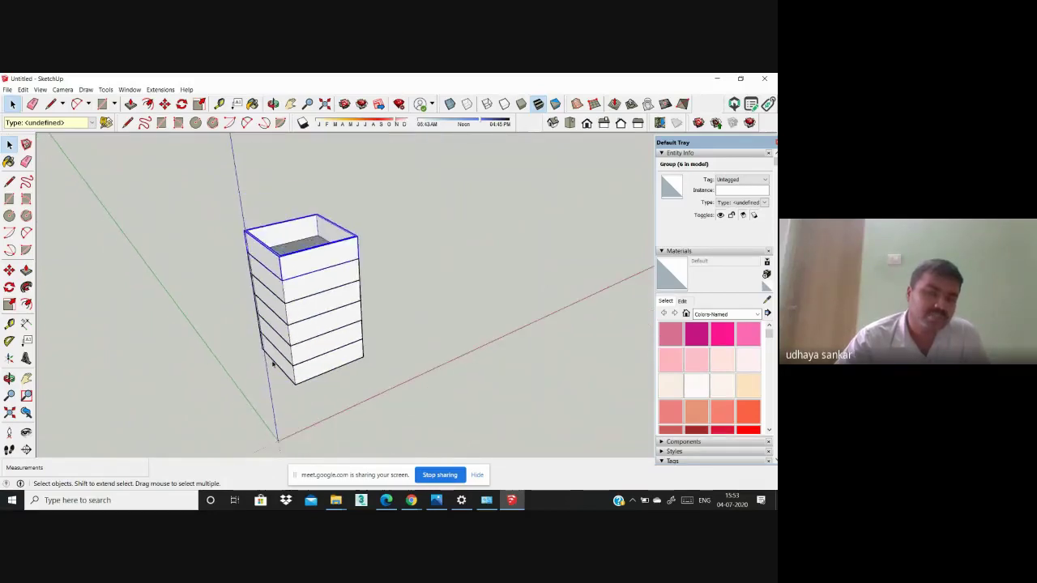
{"action": "mouse_move", "coordinate": [275, 361]}
{"action": "middle_mouse_down"}
{"action": "mouse_move", "coordinate": [343, 382]}
{"action": "mouse_move", "coordinate": [140, 399]}
{"action": "mouse_move", "coordinate": [129, 388]}
{"action": "middle_mouse_up"}
{"action": "scroll", "coordinate": [362, 311], "scroll_direction": "up", "scroll_amount": 3}
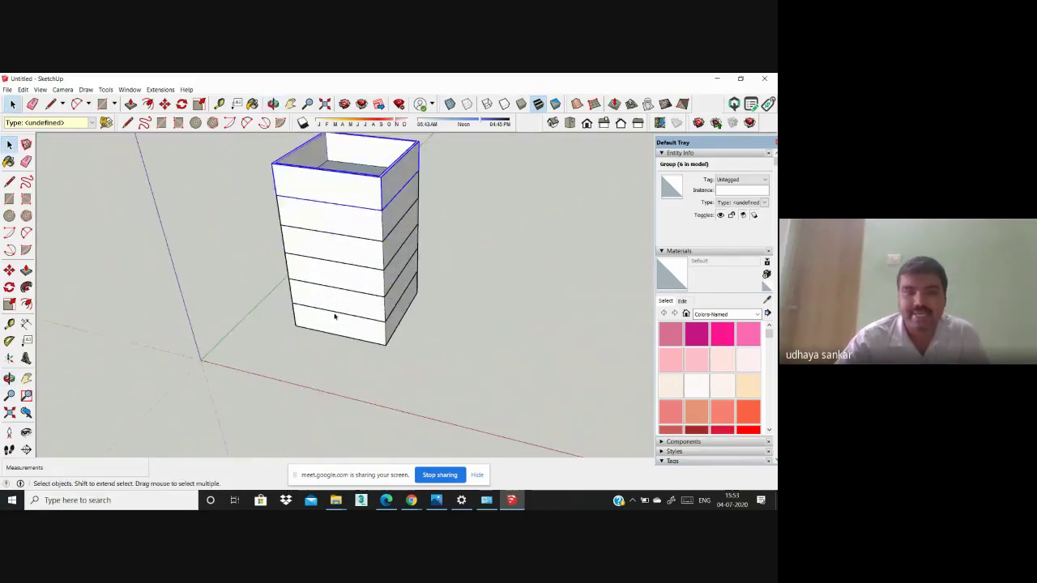
{"action": "scroll", "coordinate": [333, 316], "scroll_direction": "down", "scroll_amount": 2}
Step: In the top view, draw a closed, wavy freehand outline on the ground beside the building
{"action": "left_click", "coordinate": [570, 122]}
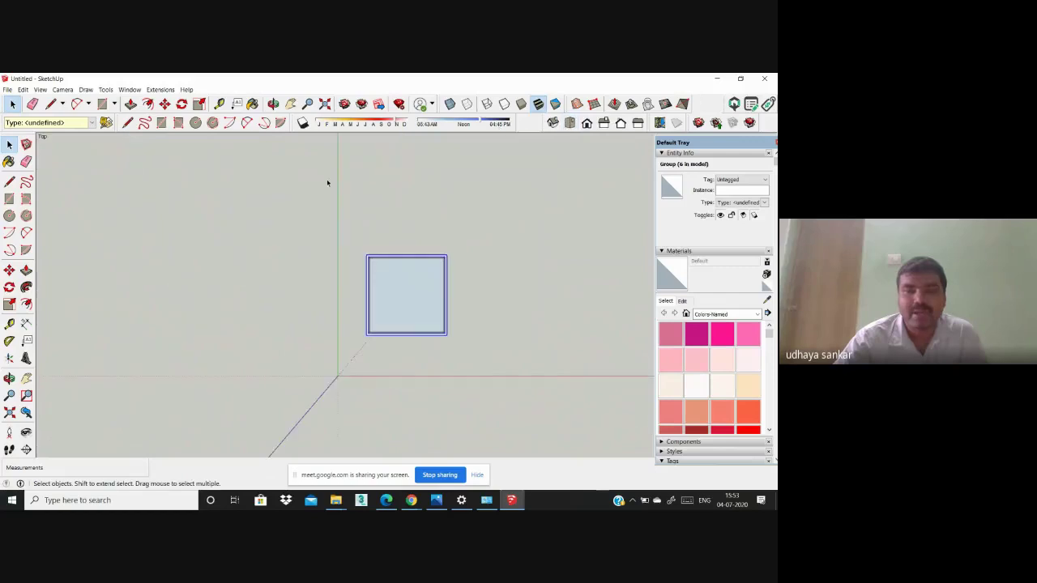
{"action": "scroll", "coordinate": [496, 266], "scroll_direction": "up", "scroll_amount": 3}
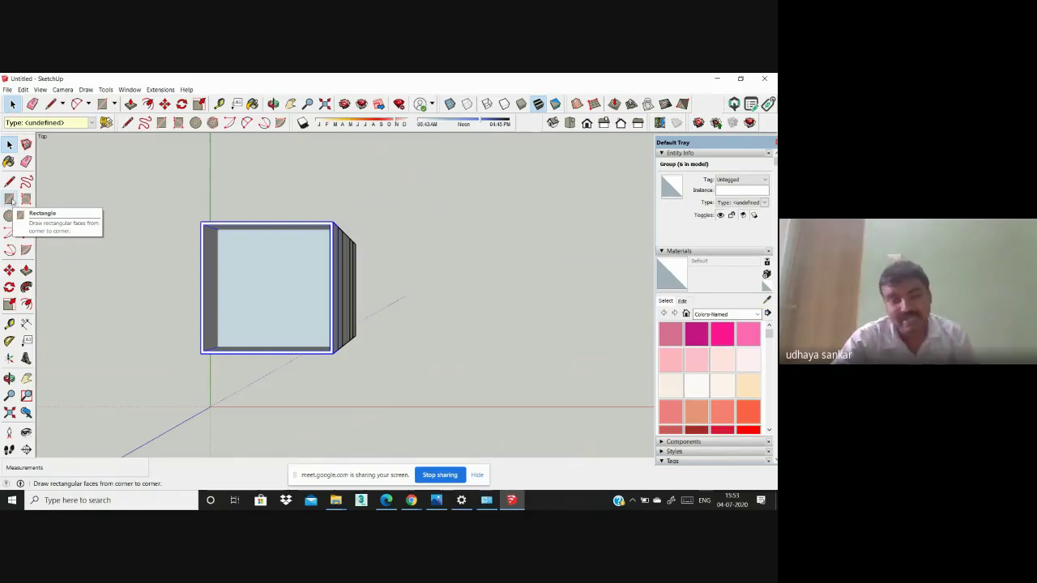
{"action": "middle_click_drag", "start_coordinate": [257, 377], "coordinate": [323, 280]}
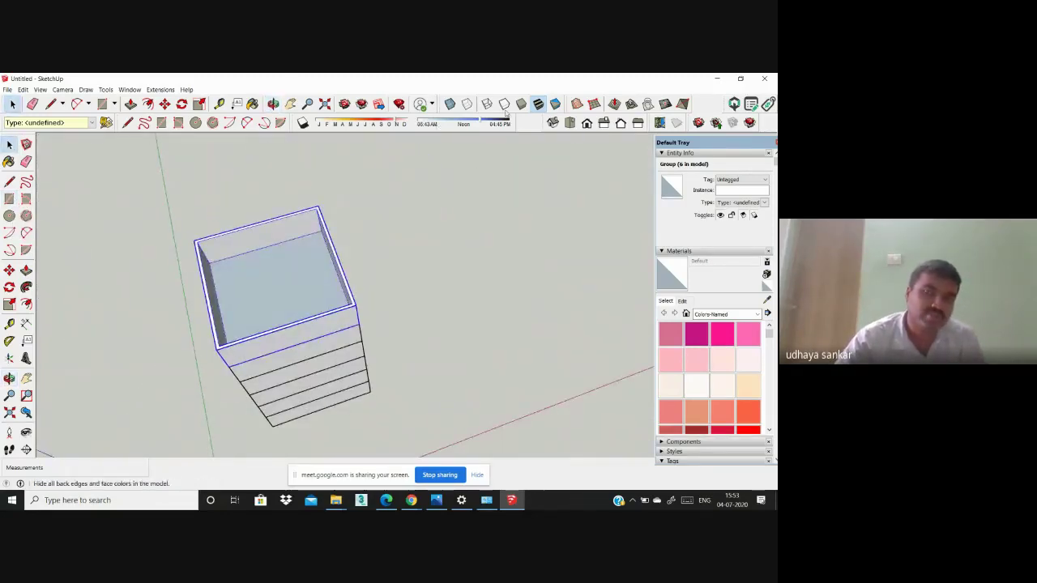
{"action": "left_click", "coordinate": [577, 126]}
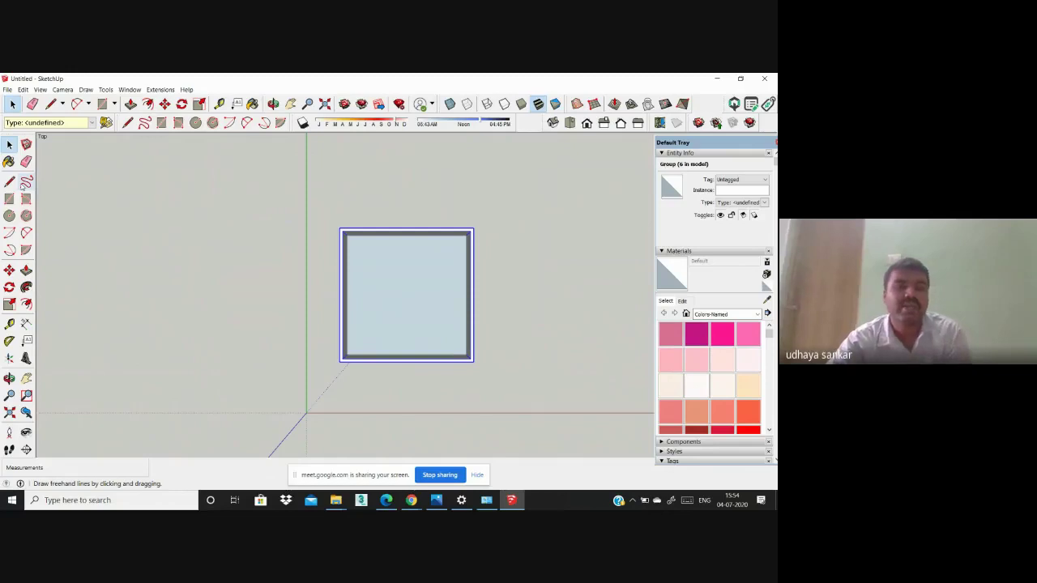
{"action": "left_click", "coordinate": [26, 182]}
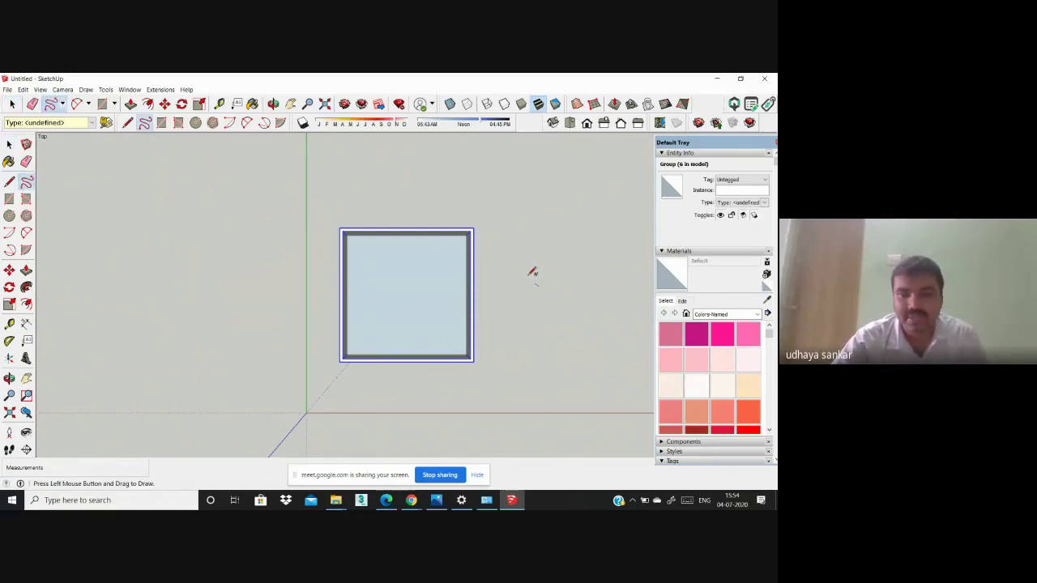
{"action": "left_click_drag", "start_coordinate": [531, 273], "coordinate": [524, 227]}
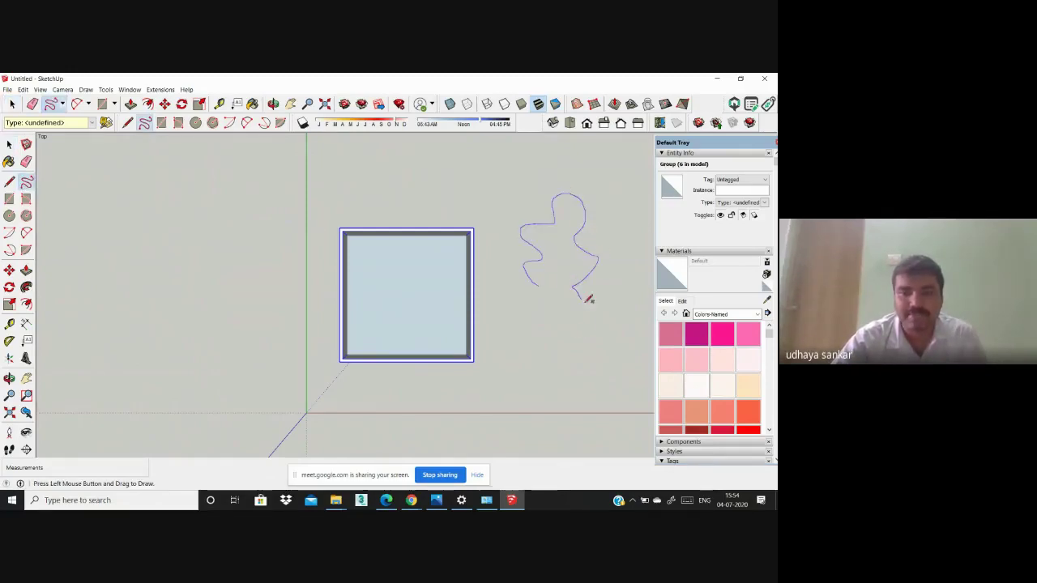
{"action": "mouse_move", "coordinate": [587, 297]}
{"action": "left_mouse_down"}
{"action": "mouse_move", "coordinate": [546, 318]}
{"action": "mouse_move", "coordinate": [541, 284]}
{"action": "left_mouse_up"}
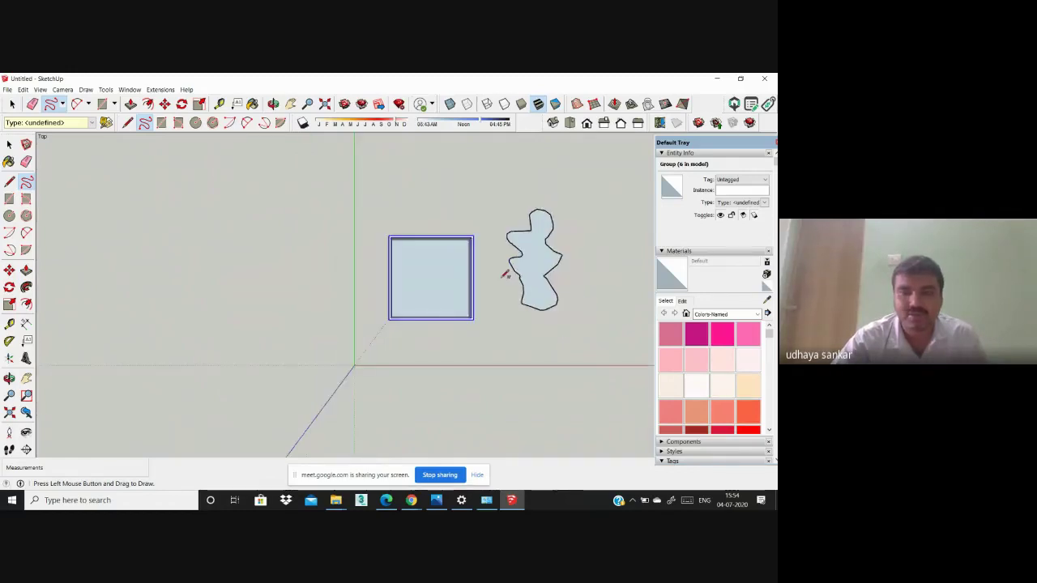
Step: Extrude the wavy freehand face upward by about 1.33 m with Push/Pull
{"action": "middle_click_drag", "start_coordinate": [505, 268], "coordinate": [597, 449]}
{"action": "scroll", "coordinate": [597, 448], "scroll_direction": "up", "scroll_amount": 4}
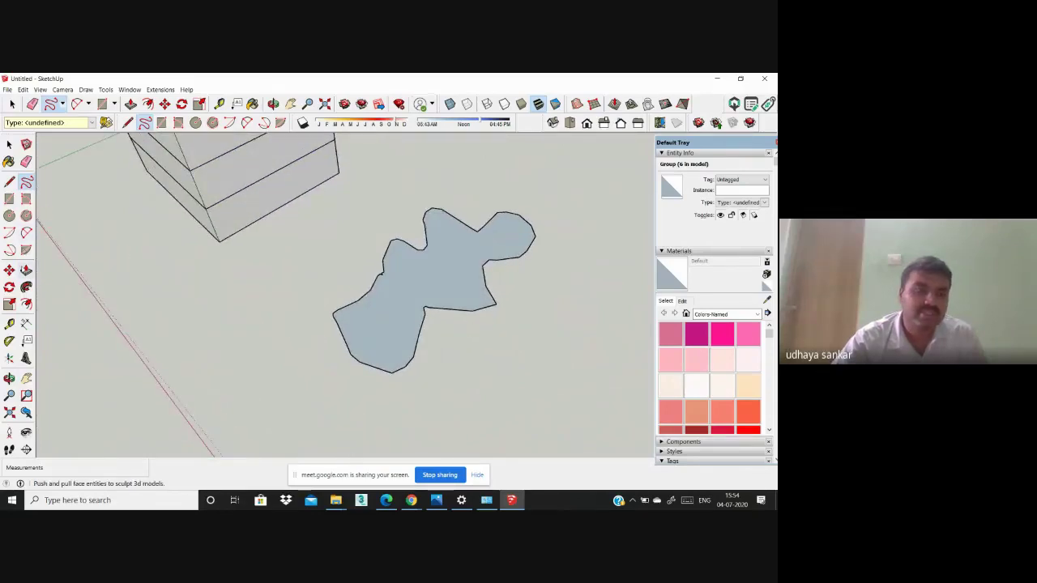
{"action": "key", "text": "p"}
{"action": "left_click_drag", "start_coordinate": [391, 329], "coordinate": [390, 318]}
{"action": "scroll", "coordinate": [397, 333], "scroll_direction": "up", "scroll_amount": 1}
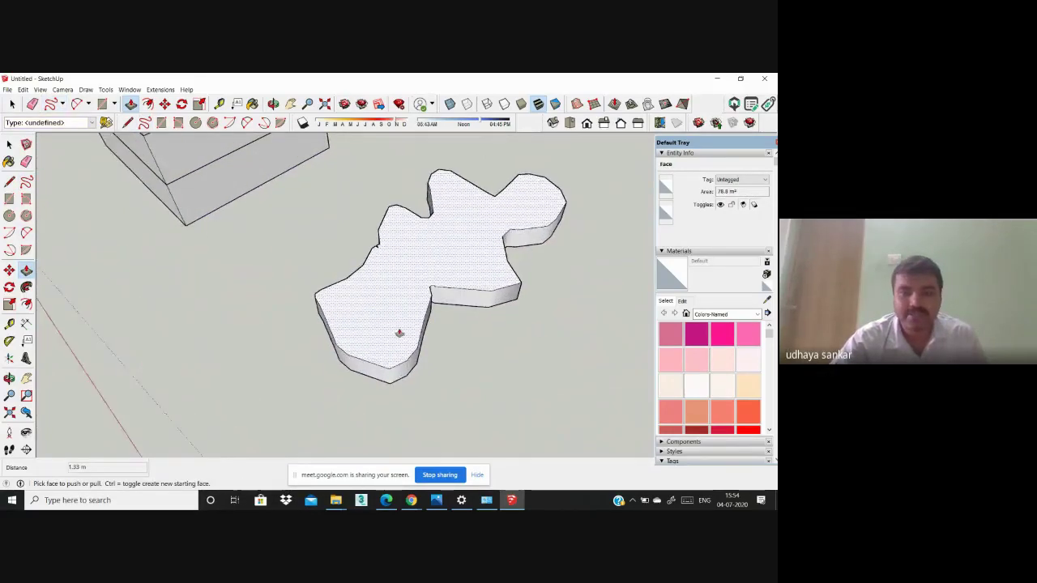
{"action": "mouse_move", "coordinate": [398, 333]}
{"action": "middle_mouse_down"}
{"action": "mouse_move", "coordinate": [447, 321]}
{"action": "mouse_move", "coordinate": [609, 391]}
{"action": "middle_mouse_up"}
Step: Undo the extrusion and the drawing of the freehand outline
{"action": "key", "text": "ctrl+z"}
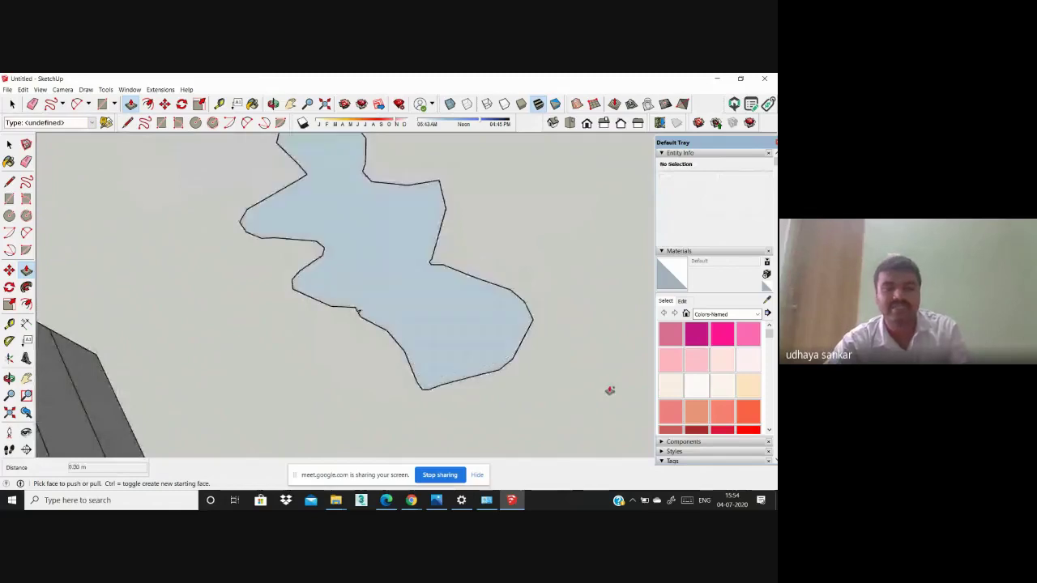
{"action": "key", "text": "ctrl+z"}
{"action": "scroll", "coordinate": [350, 312], "scroll_direction": "up", "scroll_amount": 2}
{"action": "scroll", "coordinate": [350, 312], "scroll_direction": "down", "scroll_amount": 1}
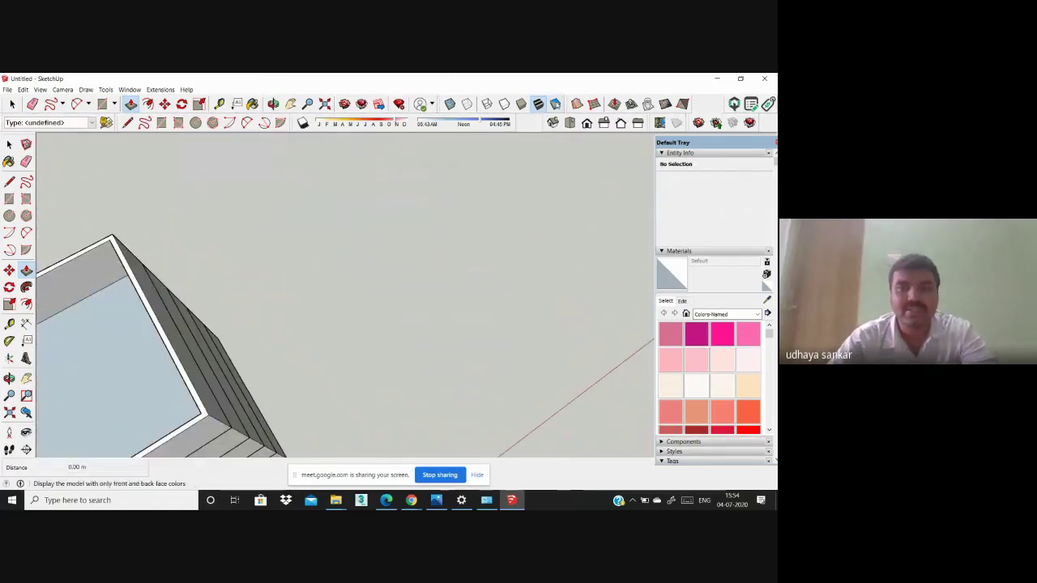
Step: Return to the top view and draw a new closed, curved freehand shape on the ground beside the building
{"action": "left_click", "coordinate": [569, 123]}
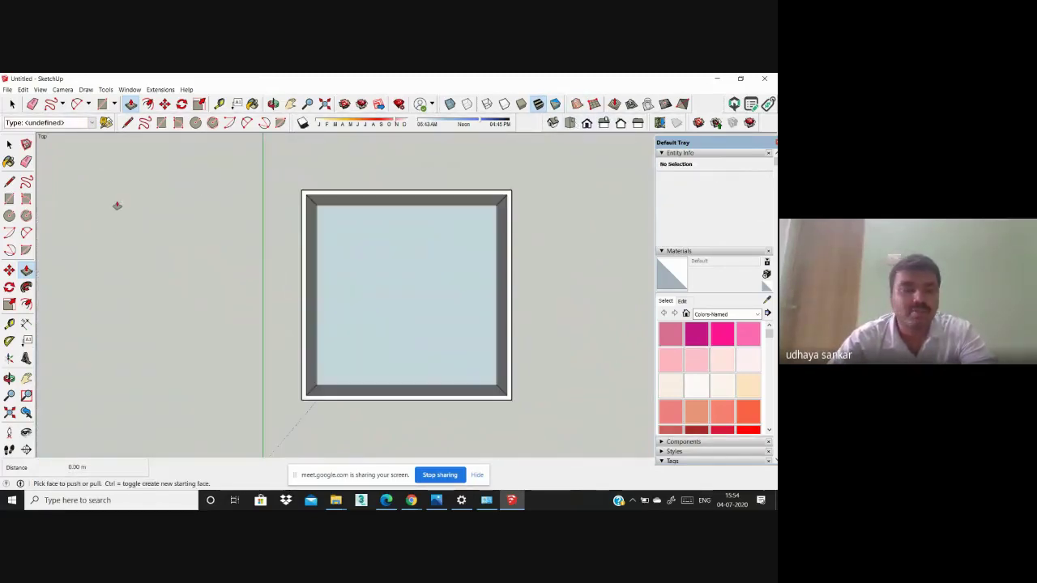
{"action": "left_click", "coordinate": [26, 182]}
{"action": "middle_click_drag", "start_coordinate": [132, 211], "coordinate": [236, 230]}
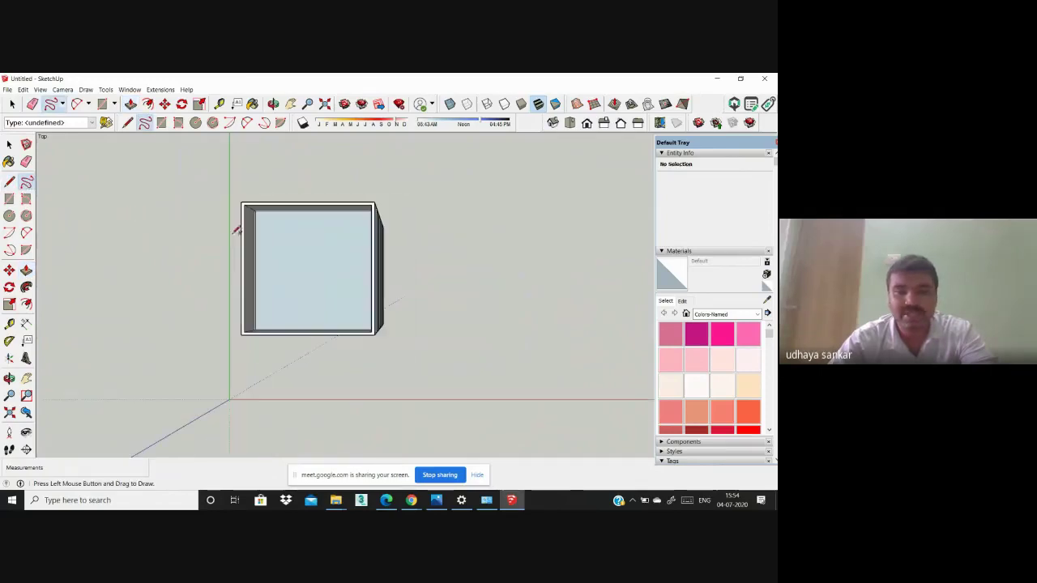
{"action": "left_click_drag", "start_coordinate": [445, 196], "coordinate": [476, 219]}
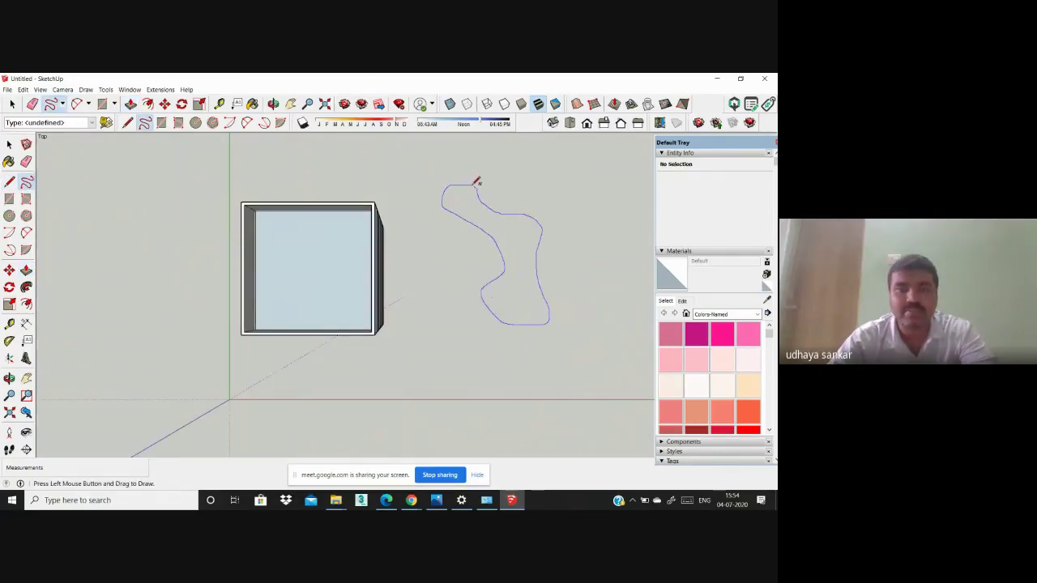
{"action": "left_click_drag", "start_coordinate": [478, 182], "coordinate": [445, 195]}
Step: Extrude the curved freehand face by about 0.36 m into a thin slab and return to the top view
{"action": "mouse_move", "coordinate": [405, 261]}
{"action": "middle_mouse_down"}
{"action": "mouse_move", "coordinate": [479, 313]}
{"action": "mouse_move", "coordinate": [414, 336]}
{"action": "mouse_move", "coordinate": [235, 263]}
{"action": "middle_mouse_up"}
{"action": "scroll", "coordinate": [513, 343], "scroll_direction": "up", "scroll_amount": 3}
{"action": "middle_click_drag", "start_coordinate": [514, 343], "coordinate": [392, 339]}
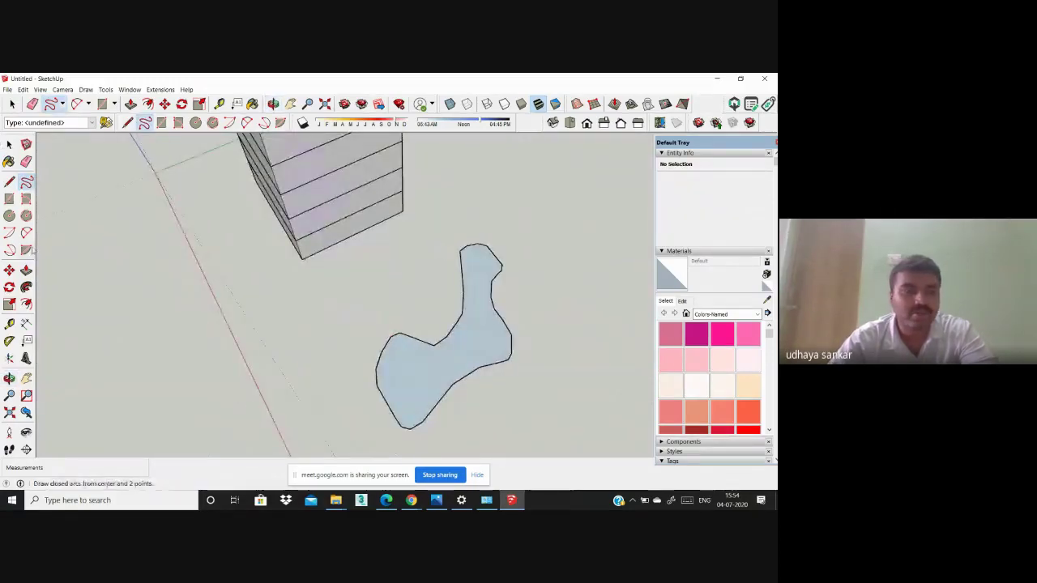
{"action": "left_click", "coordinate": [26, 269]}
{"action": "mouse_move", "coordinate": [402, 364]}
{"action": "left_mouse_down"}
{"action": "mouse_move", "coordinate": [408, 354]}
{"action": "mouse_move", "coordinate": [407, 368]}
{"action": "left_mouse_up"}
{"action": "middle_click_drag", "start_coordinate": [408, 368], "coordinate": [637, 268]}
{"action": "middle_click_drag", "start_coordinate": [451, 352], "coordinate": [313, 351]}
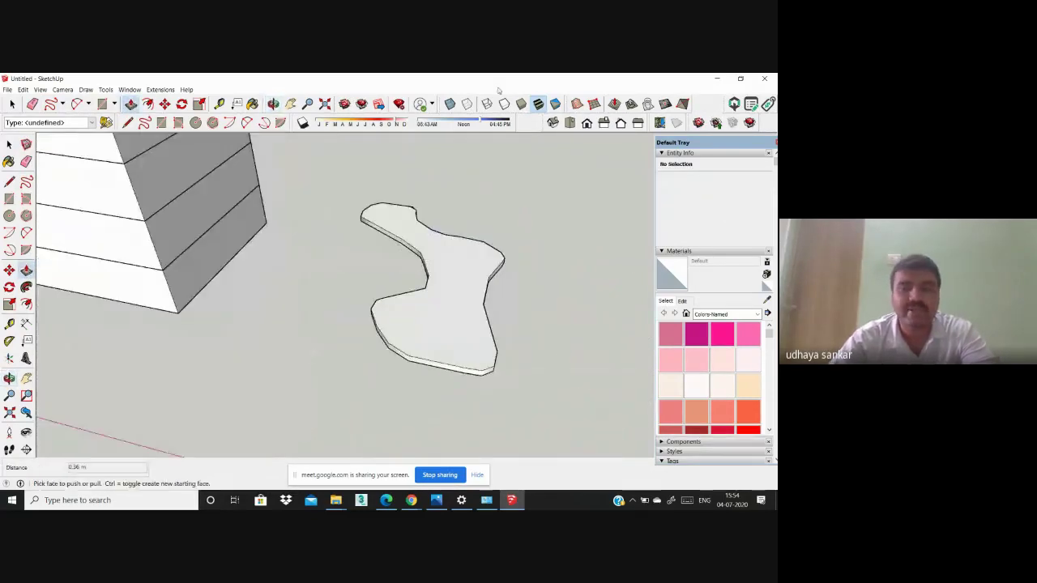
{"action": "left_click", "coordinate": [569, 124]}
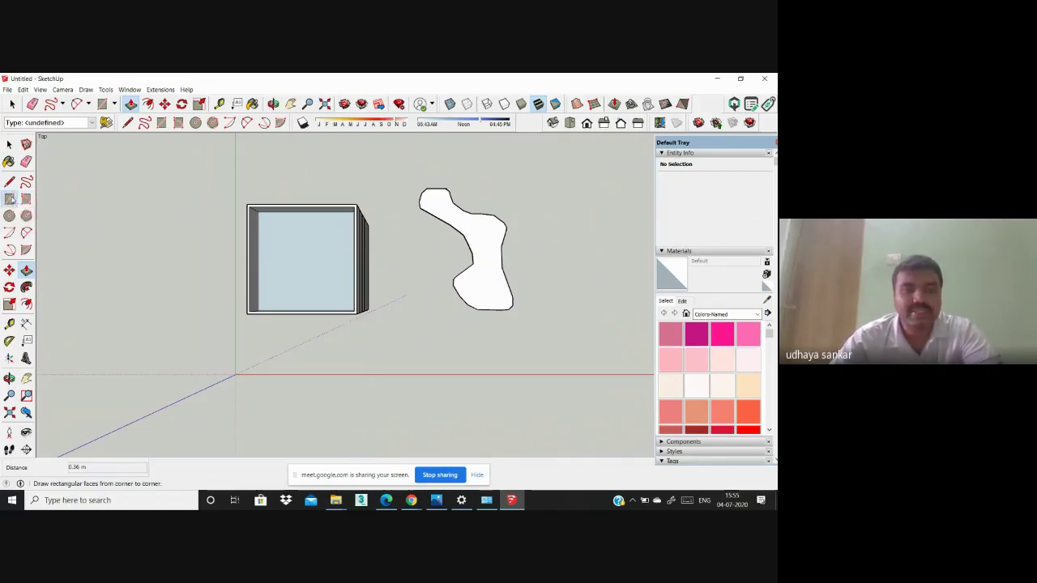
Step: Draw a rectangle on the ground between the building and the freehand slab
{"action": "left_click", "coordinate": [9, 199]}
{"action": "scroll", "coordinate": [377, 356], "scroll_direction": "up", "scroll_amount": 5}
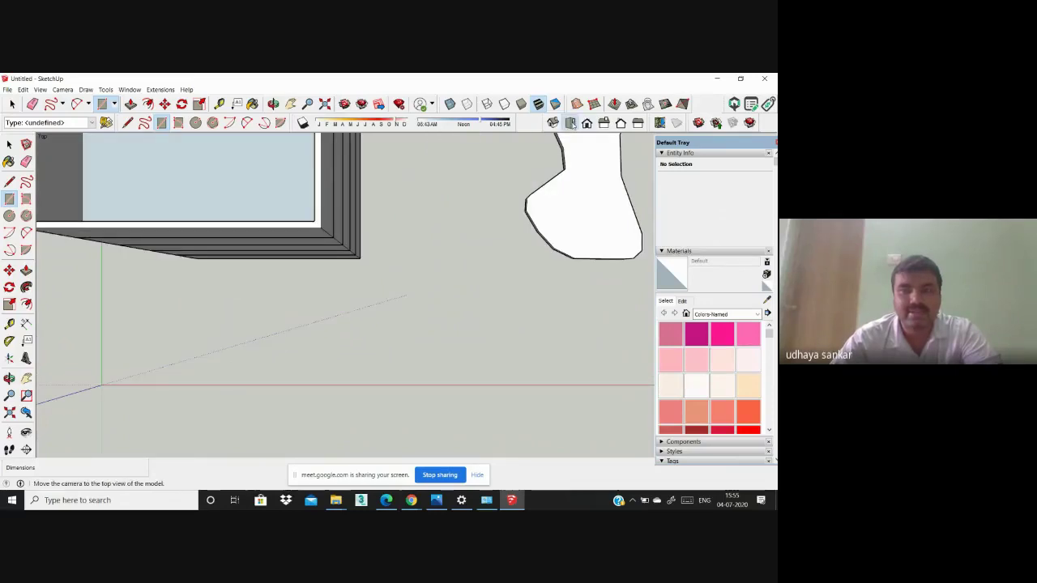
{"action": "scroll", "coordinate": [373, 348], "scroll_direction": "up", "scroll_amount": 2}
{"action": "scroll", "coordinate": [378, 297], "scroll_direction": "up", "scroll_amount": 1}
{"action": "left_click", "coordinate": [365, 267]}
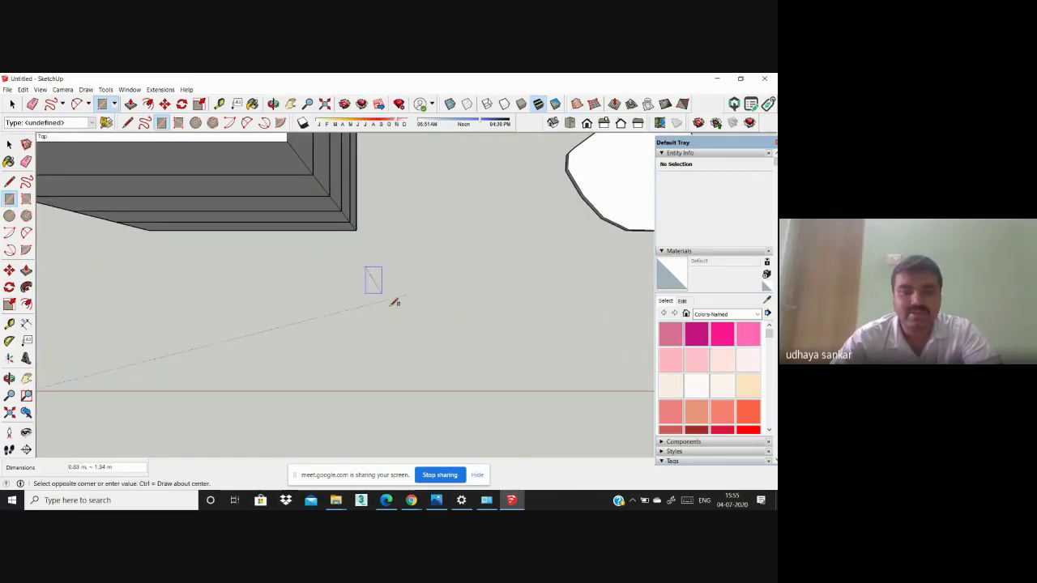
{"action": "left_click", "coordinate": [433, 334]}
Step: Draw a rotated rectangle of about 3.00 m by 2.69 m beside the ground rectangle
{"action": "left_click", "coordinate": [27, 200]}
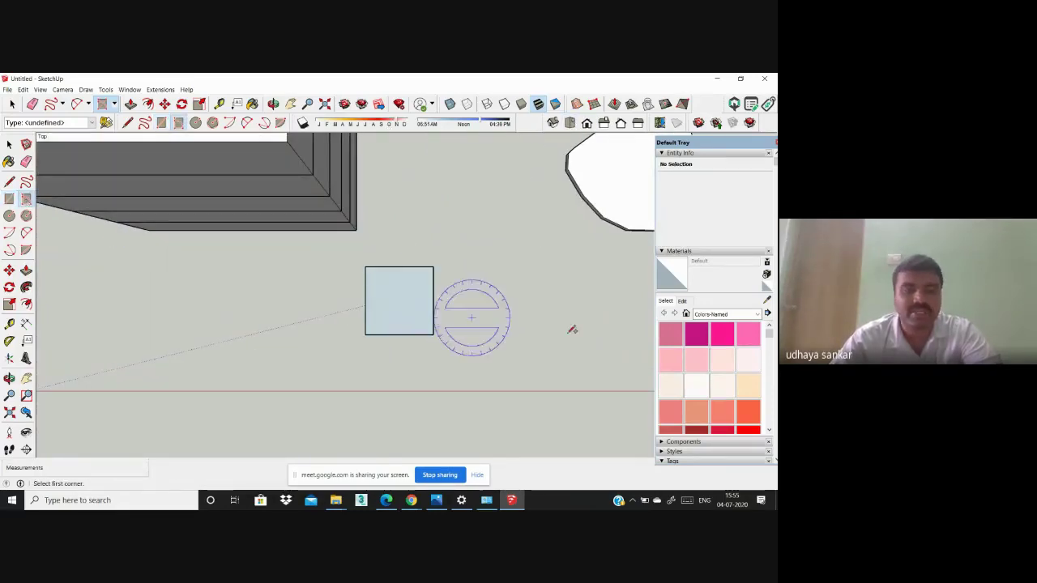
{"action": "left_click", "coordinate": [503, 289]}
{"action": "left_click", "coordinate": [529, 343]}
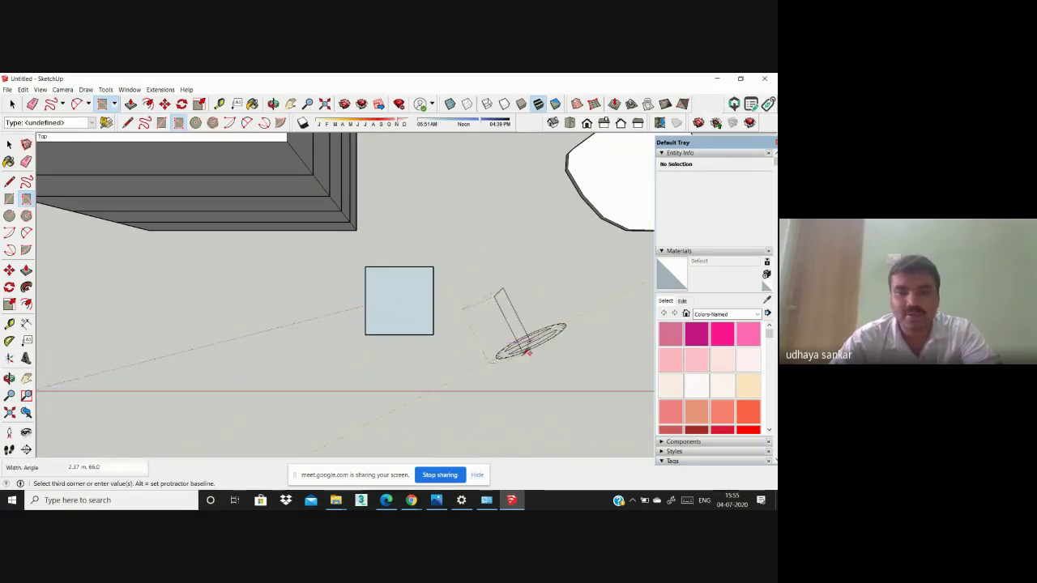
{"action": "left_click", "coordinate": [499, 364]}
Step: Draw another rotated rectangle of about 4.20 m by 2.34 m in front of the previous one
{"action": "middle_click_drag", "start_coordinate": [508, 369], "coordinate": [498, 313]}
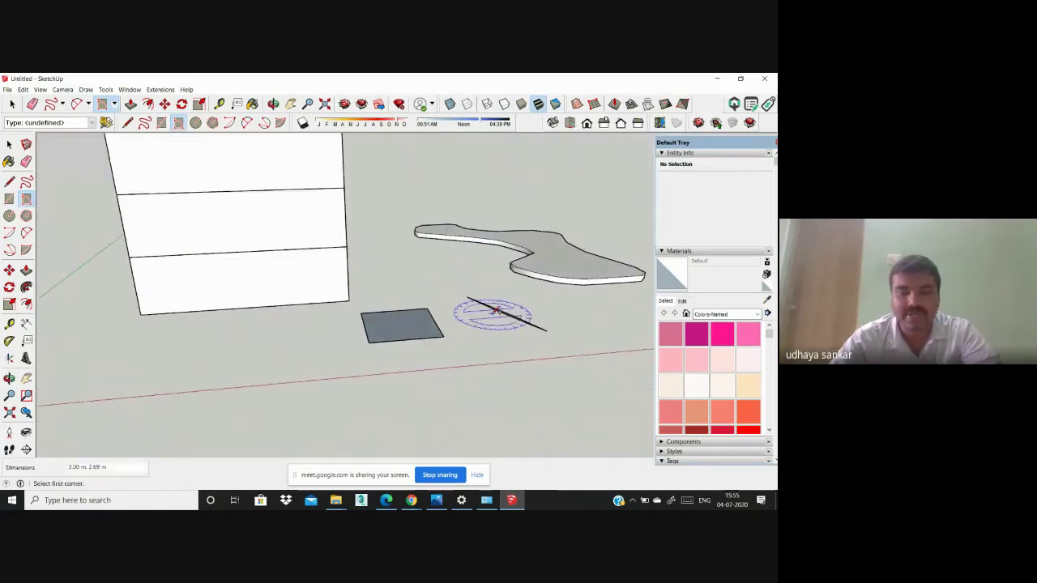
{"action": "left_click", "coordinate": [491, 342]}
{"action": "left_click", "coordinate": [503, 389]}
{"action": "left_click", "coordinate": [568, 376]}
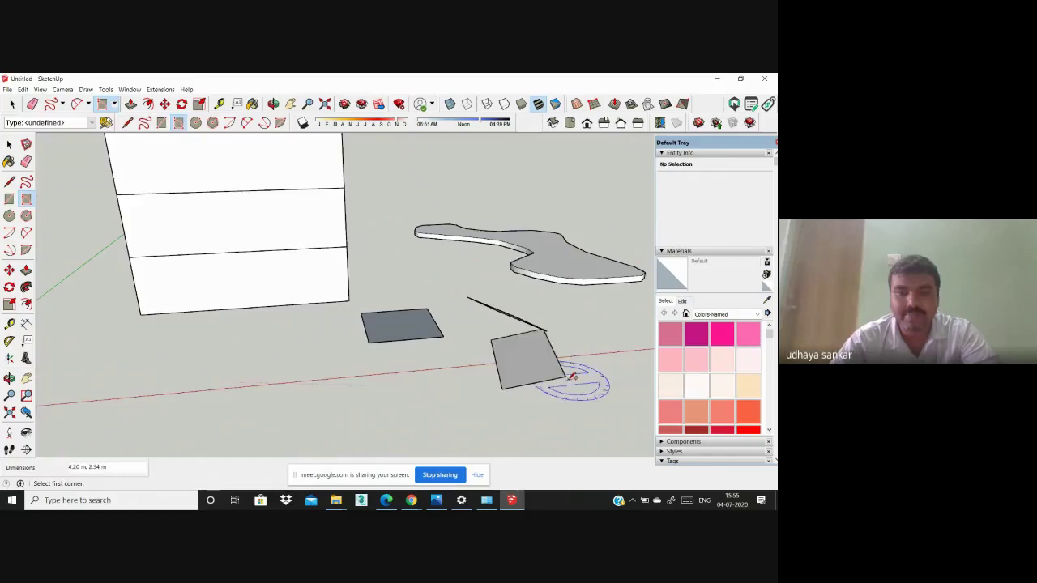
Step: Draw further tilted rotated rectangles from other viewing angles near the building, the last about 11.11 m by 3.22 m
{"action": "middle_click_drag", "start_coordinate": [572, 376], "coordinate": [423, 287]}
{"action": "left_click", "coordinate": [405, 297]}
{"action": "left_click", "coordinate": [430, 328]}
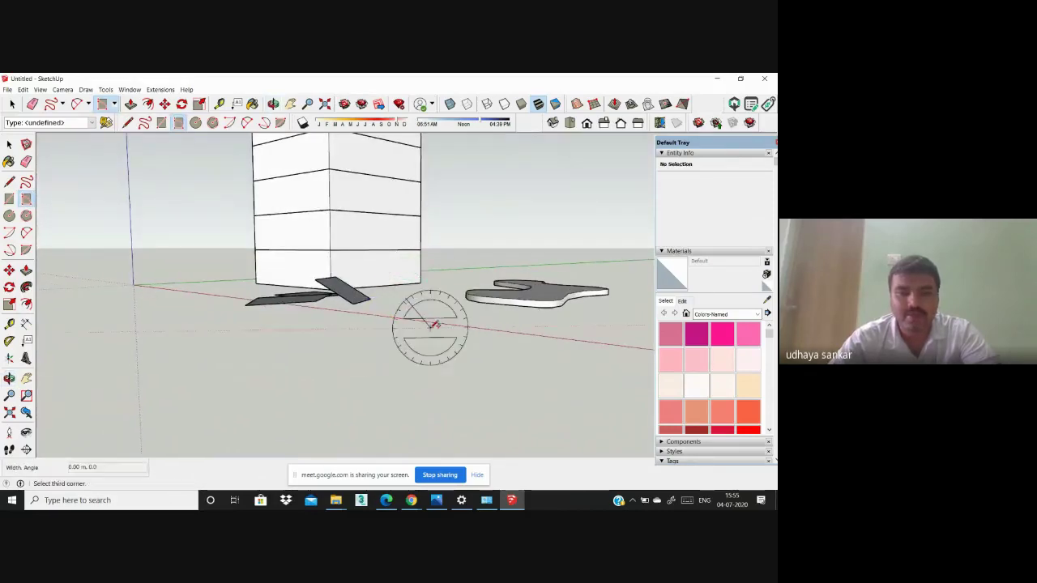
{"action": "left_click", "coordinate": [393, 337]}
{"action": "left_click", "coordinate": [393, 338]}
{"action": "middle_click_drag", "start_coordinate": [442, 329], "coordinate": [217, 344]}
{"action": "scroll", "coordinate": [478, 281], "scroll_direction": "up", "scroll_amount": 4}
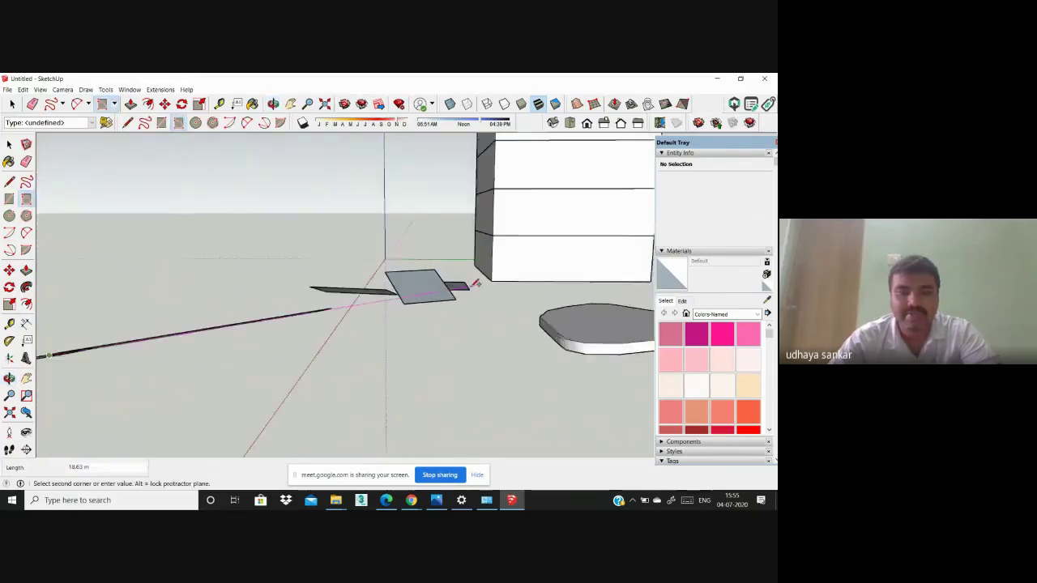
{"action": "left_click", "coordinate": [439, 336]}
{"action": "left_click", "coordinate": [458, 368]}
{"action": "middle_click_drag", "start_coordinate": [457, 368], "coordinate": [554, 282]}
{"action": "middle_click_drag", "start_coordinate": [525, 322], "coordinate": [758, 365]}
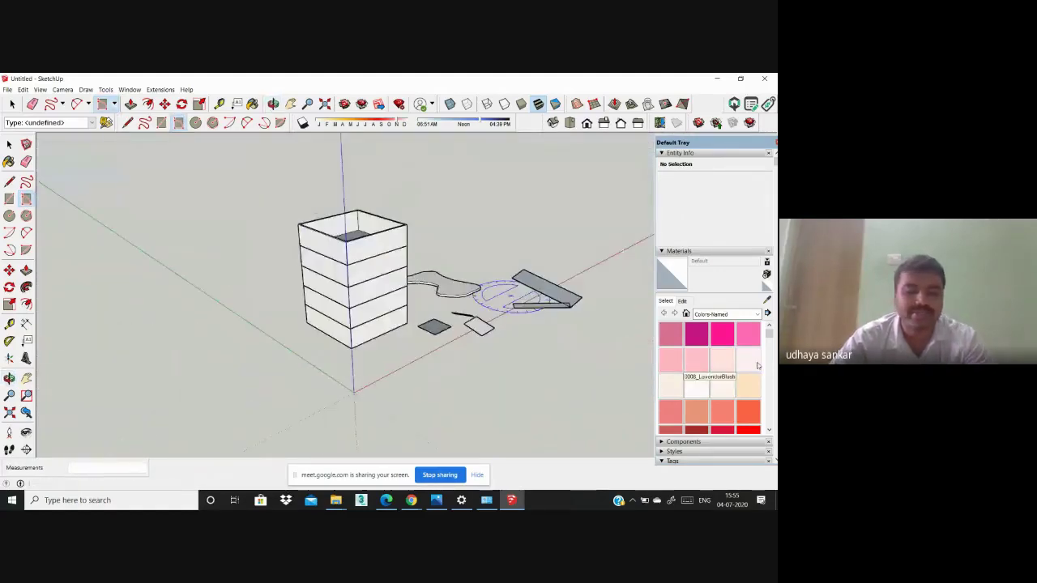
Step: Undo the ground rectangle and all the rotated rectangles, keeping only the building and the freehand slab
{"action": "key", "text": "ctrl+z"}
{"action": "key", "text": "ctrl+z"}
{"action": "key", "text": "ctrl+z"}
{"action": "key", "text": "ctrl+z"}
{"action": "key", "text": "ctrl+z"}
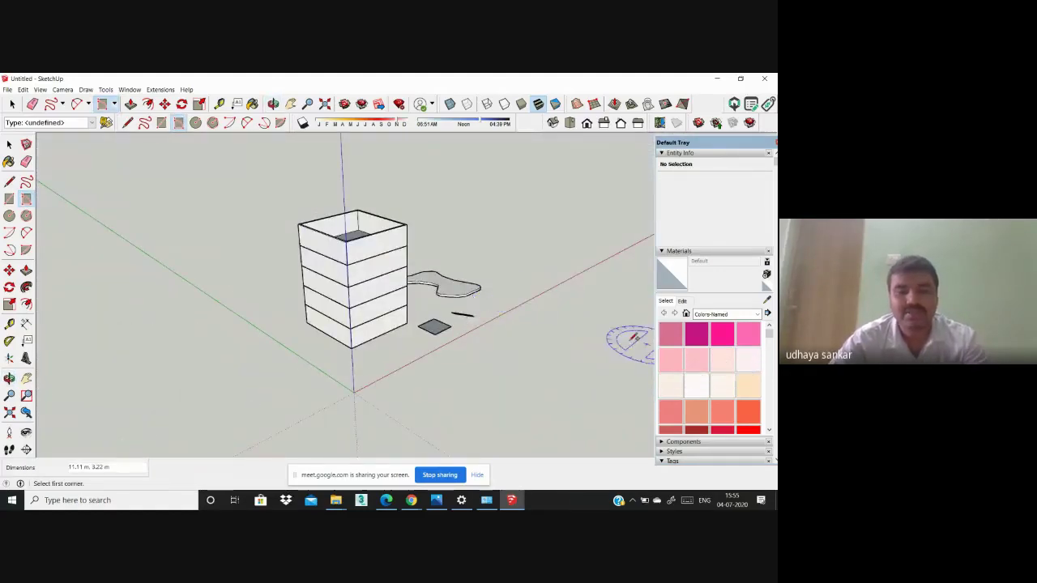
{"action": "scroll", "coordinate": [44, 182], "scroll_direction": "up", "scroll_amount": 1}
{"action": "scroll", "coordinate": [44, 182], "scroll_direction": "up", "scroll_amount": 1}
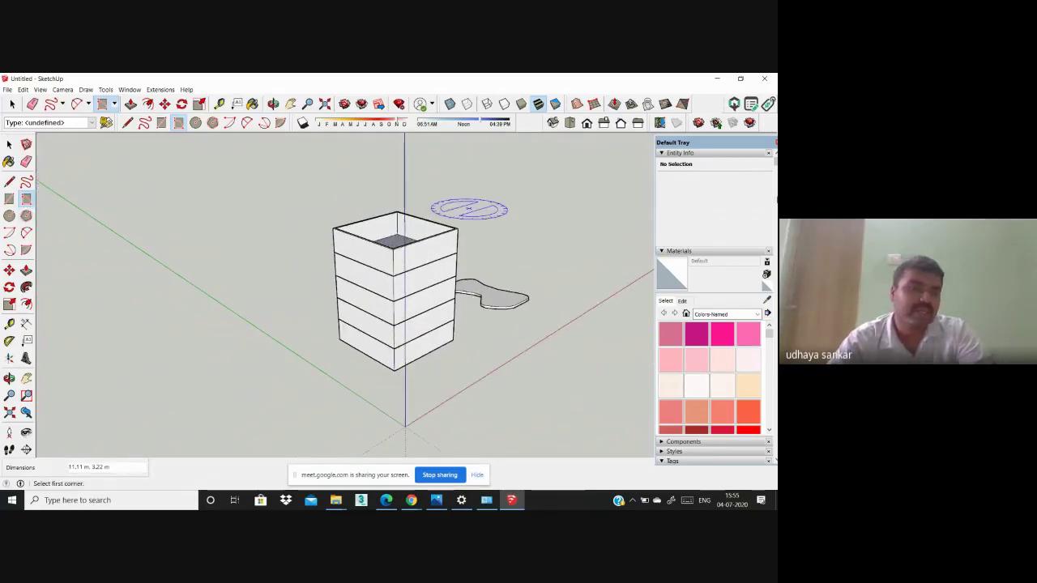
Step: Draw a circle of 2 m radius on the ground by the building's near corner and a smaller concentric circle inside it
{"action": "left_click", "coordinate": [9, 216]}
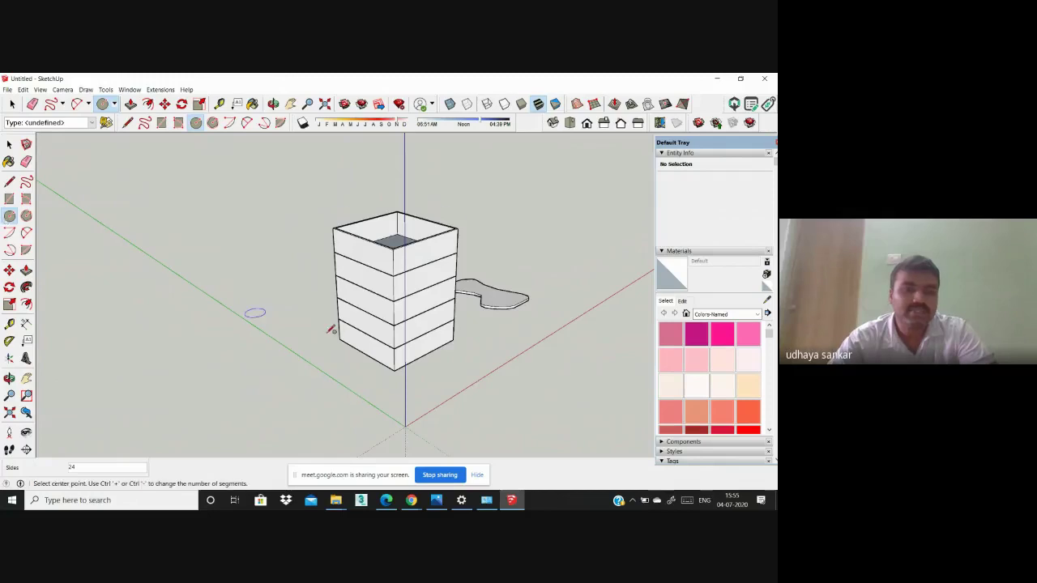
{"action": "scroll", "coordinate": [381, 377], "scroll_direction": "up", "scroll_amount": 4}
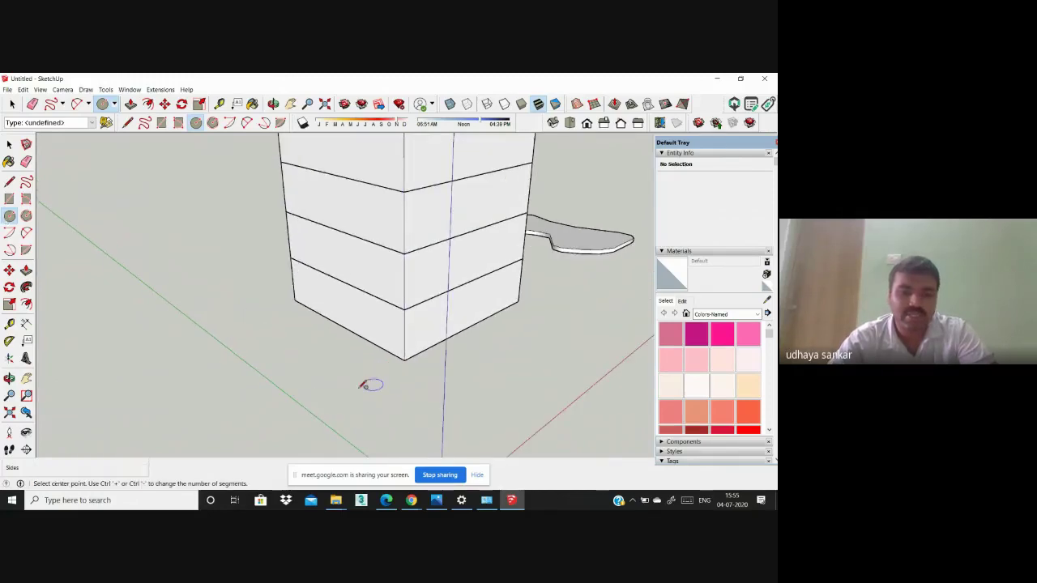
{"action": "scroll", "coordinate": [361, 386], "scroll_direction": "up", "scroll_amount": 1}
{"action": "left_click_drag", "start_coordinate": [354, 390], "coordinate": [308, 397]}
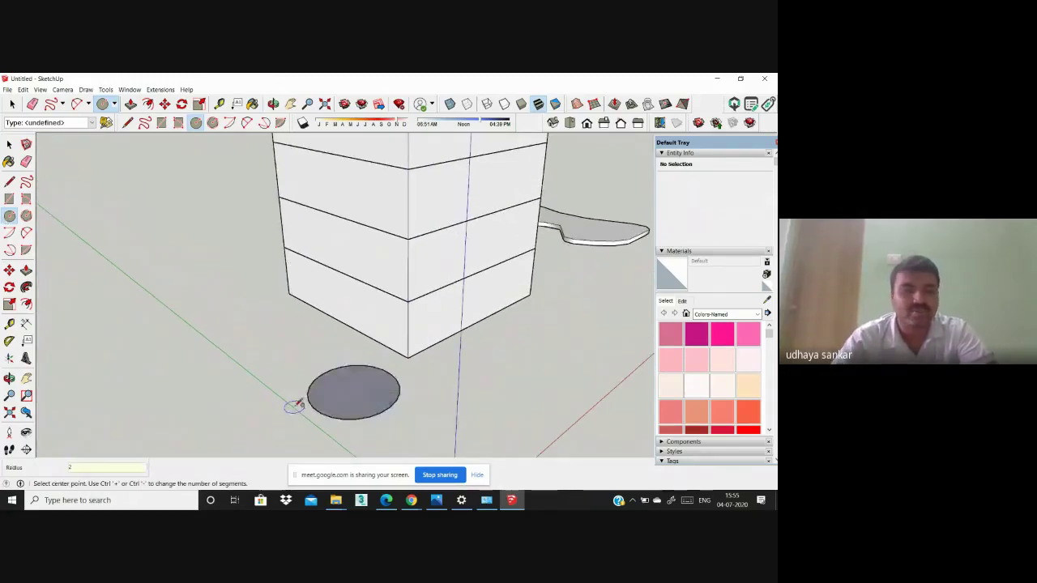
{"action": "scroll", "coordinate": [356, 388], "scroll_direction": "up", "scroll_amount": 1}
{"action": "left_click", "coordinate": [353, 393]}
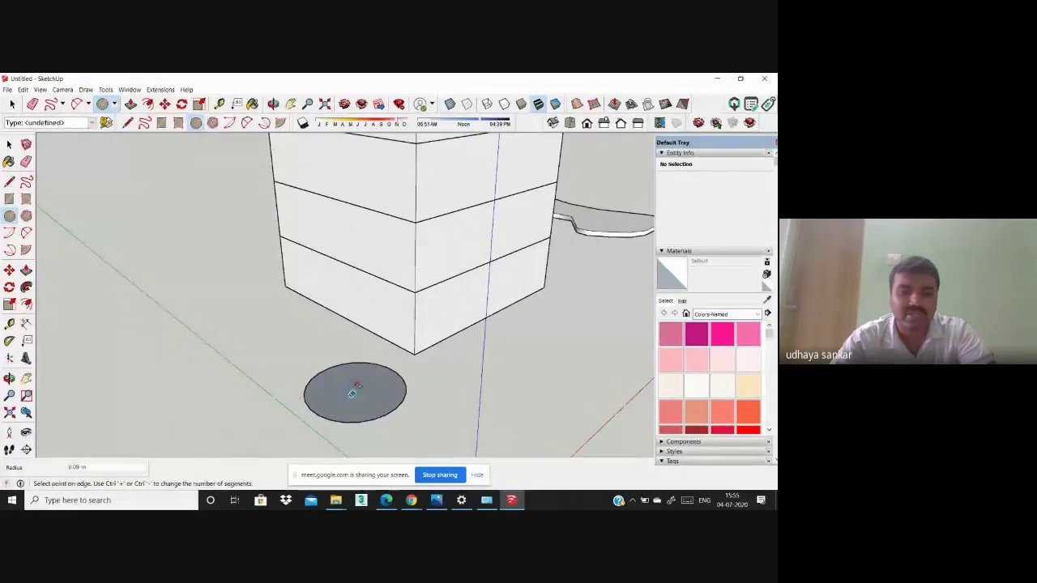
{"action": "left_click", "coordinate": [358, 378]}
Step: Extrude the outer ring into a thin base and the inner circle up into a much taller cylinder
{"action": "key", "text": "p"}
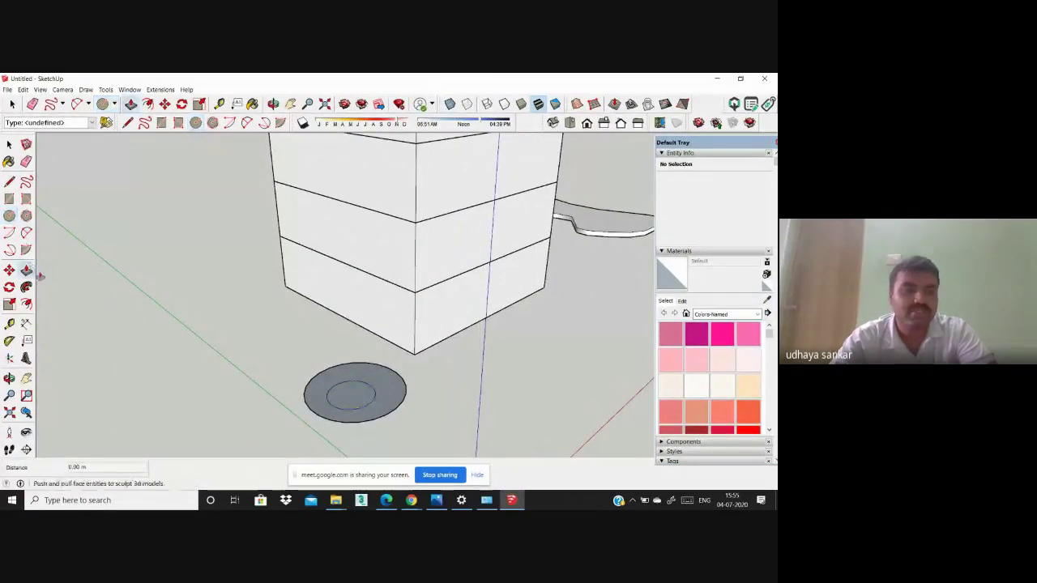
{"action": "left_click", "coordinate": [316, 397]}
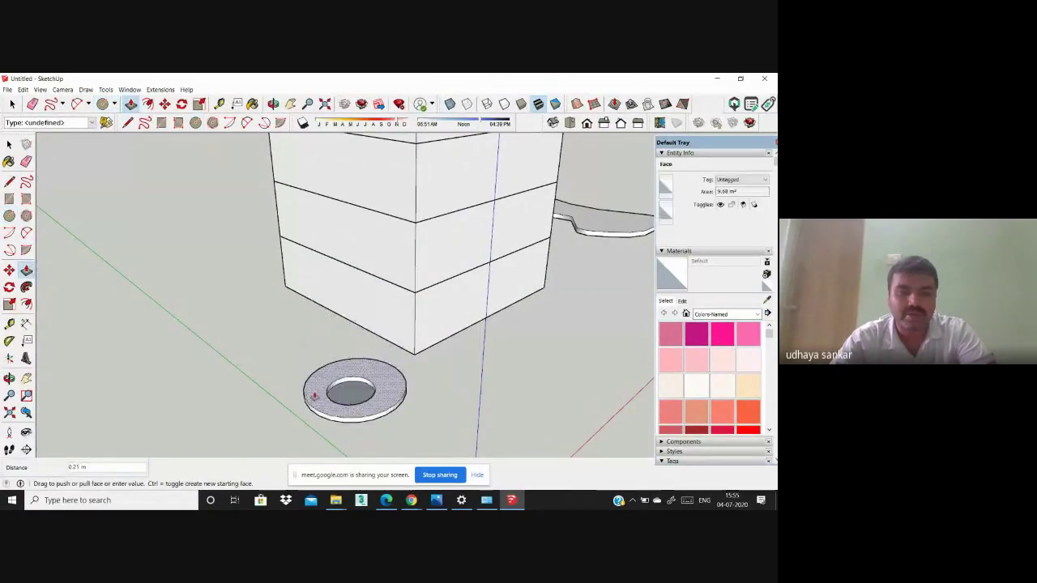
{"action": "left_click", "coordinate": [316, 393]}
{"action": "left_click", "coordinate": [355, 391]}
{"action": "left_click", "coordinate": [351, 272]}
Step: Raise the outer ring around the inner cylinder by about 2.49 m and push it back down by about 0.59 m
{"action": "left_click", "coordinate": [359, 414]}
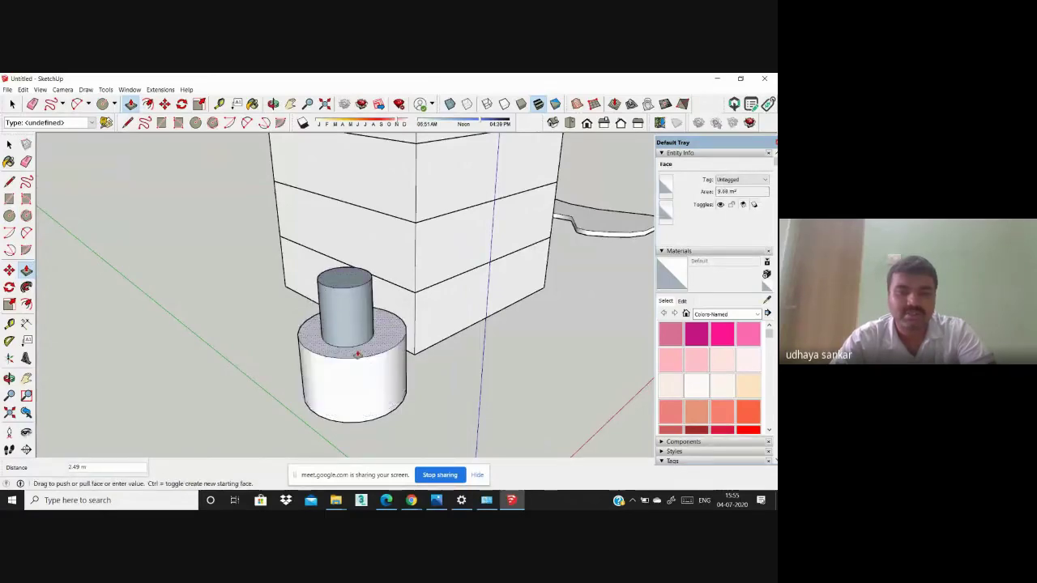
{"action": "left_click", "coordinate": [357, 352]}
{"action": "scroll", "coordinate": [349, 352], "scroll_direction": "down", "scroll_amount": 1}
{"action": "middle_click_drag", "start_coordinate": [348, 351], "coordinate": [88, 338]}
{"action": "scroll", "coordinate": [314, 308], "scroll_direction": "up", "scroll_amount": 2}
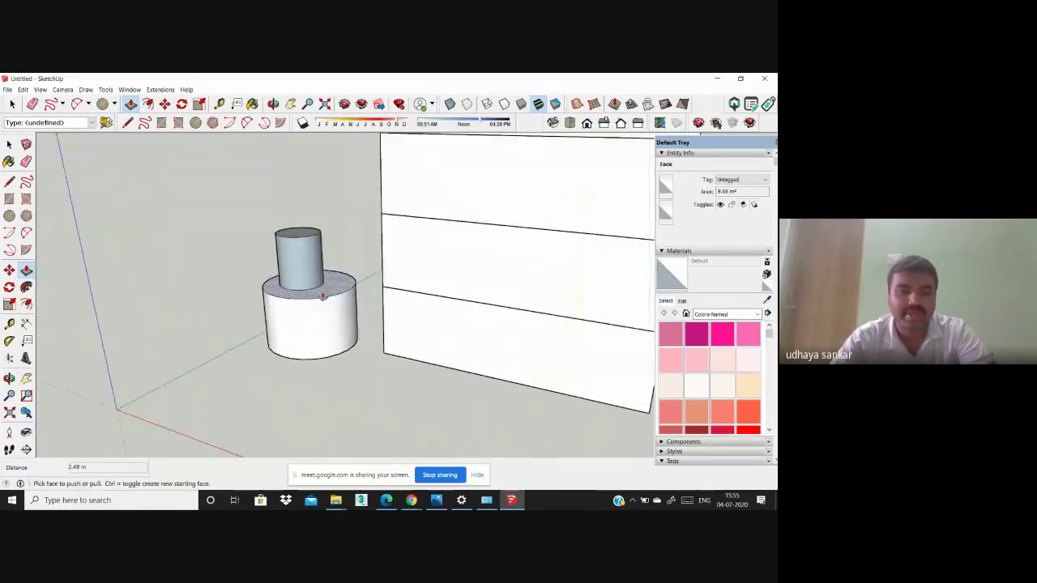
{"action": "left_click", "coordinate": [322, 297]}
{"action": "left_click", "coordinate": [306, 309]}
{"action": "scroll", "coordinate": [304, 274], "scroll_direction": "down", "scroll_amount": 2}
{"action": "middle_click_drag", "start_coordinate": [304, 274], "coordinate": [271, 311]}
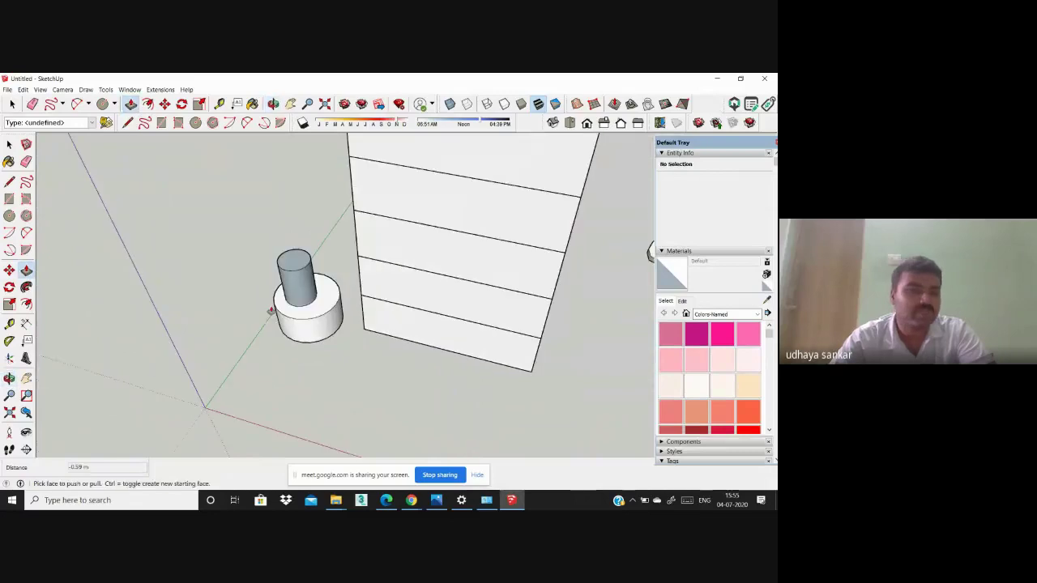
Step: Draw a smaller circle centred on the top face of the inner cylinder
{"action": "left_click", "coordinate": [9, 215]}
{"action": "scroll", "coordinate": [292, 260], "scroll_direction": "up", "scroll_amount": 2}
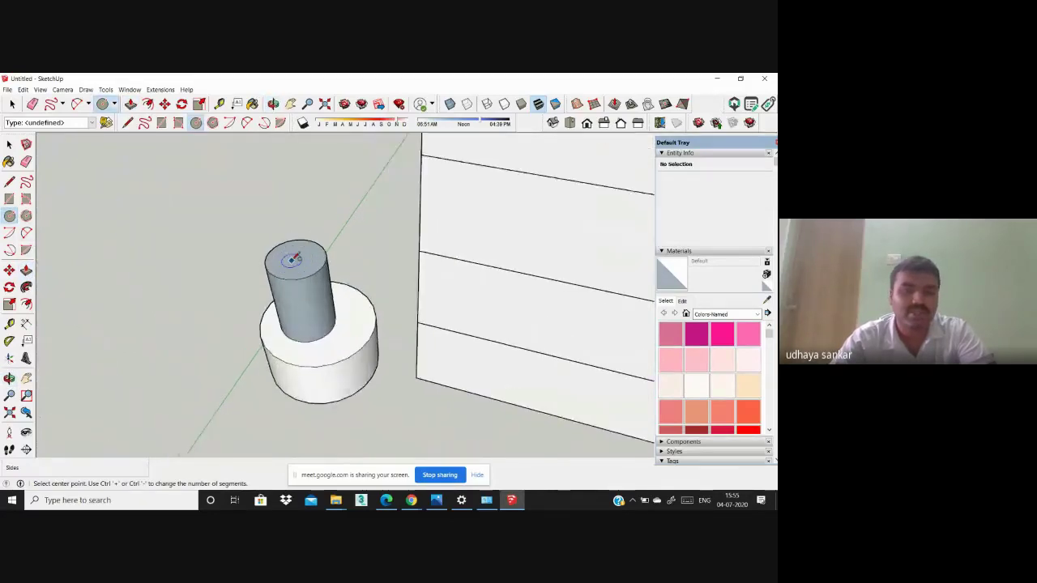
{"action": "scroll", "coordinate": [292, 259], "scroll_direction": "up", "scroll_amount": 3}
{"action": "left_click", "coordinate": [302, 255]}
{"action": "left_click", "coordinate": [299, 236]}
{"action": "scroll", "coordinate": [157, 299], "scroll_direction": "down", "scroll_amount": 4}
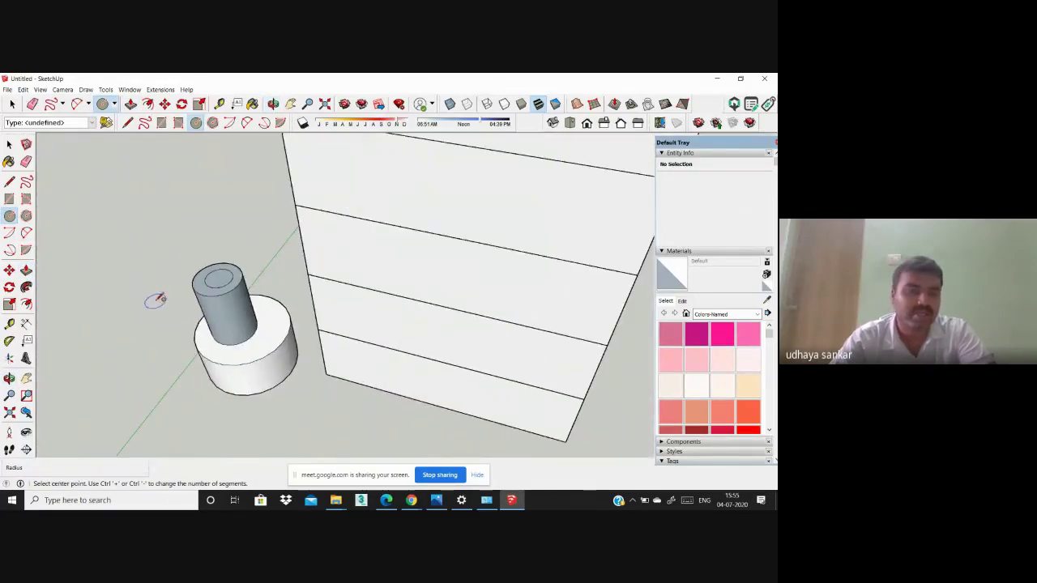
Step: Extrude the small circle upward by about 4.17 m as the third tier of the stepped cylinder
{"action": "key", "text": "p"}
{"action": "left_click", "coordinate": [207, 277]}
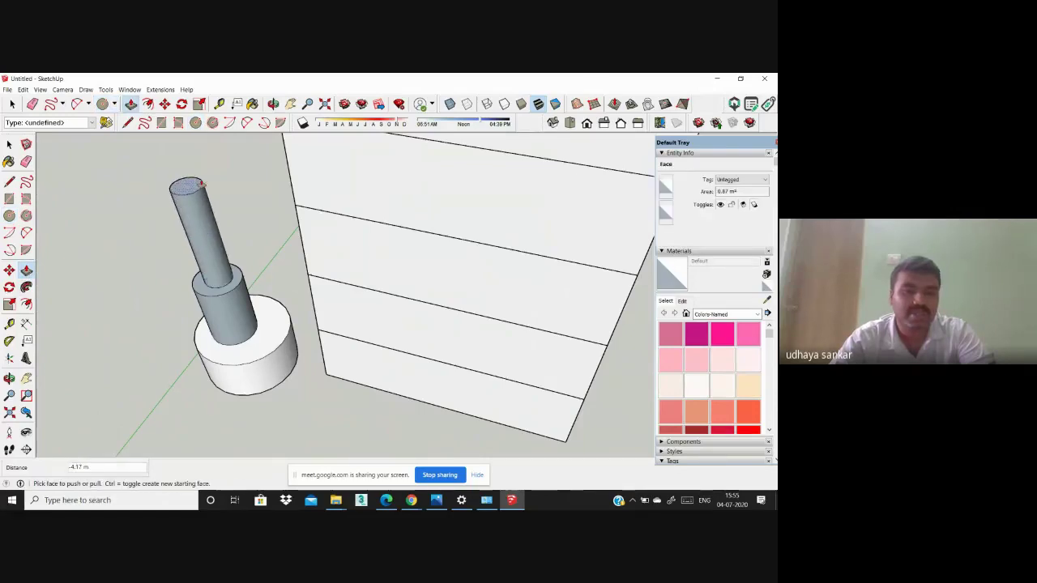
{"action": "scroll", "coordinate": [304, 305], "scroll_direction": "down", "scroll_amount": 4}
{"action": "middle_click_drag", "start_coordinate": [304, 306], "coordinate": [433, 187]}
{"action": "scroll", "coordinate": [314, 301], "scroll_direction": "up", "scroll_amount": 4}
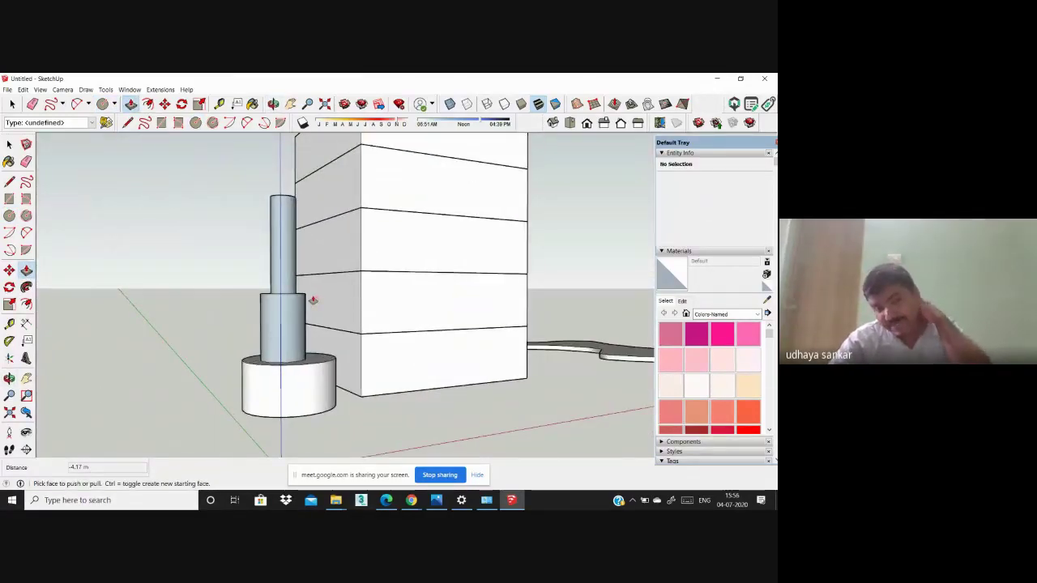
Step: Draw a circle on the front wall of the building's lowest storey
{"action": "scroll", "coordinate": [146, 270], "scroll_direction": "down", "scroll_amount": 8}
{"action": "mouse_move", "coordinate": [266, 319]}
{"action": "middle_mouse_down"}
{"action": "mouse_move", "coordinate": [152, 313]}
{"action": "mouse_move", "coordinate": [121, 284]}
{"action": "middle_mouse_up"}
{"action": "left_click", "coordinate": [9, 215]}
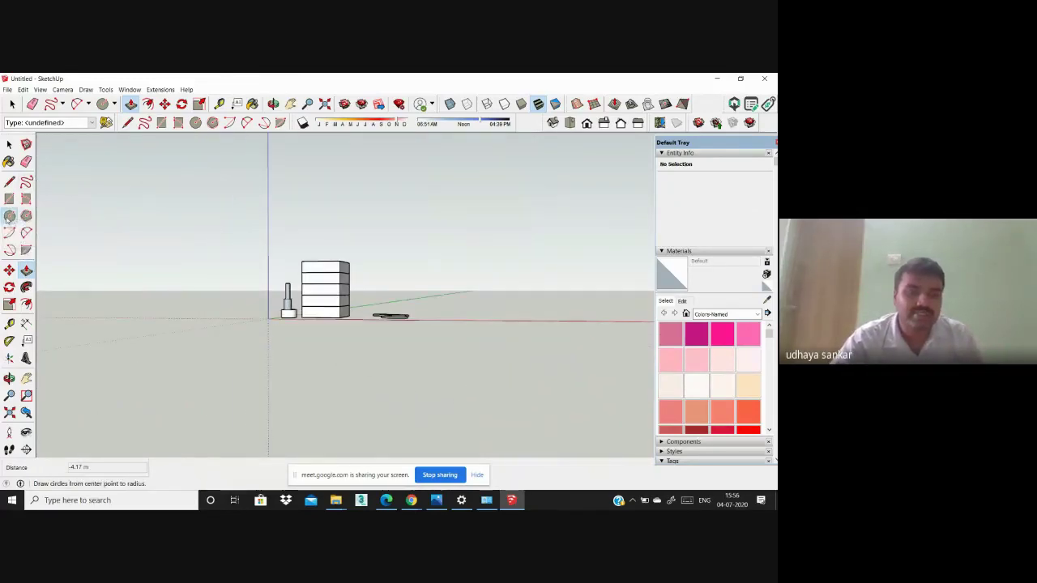
{"action": "scroll", "coordinate": [312, 316], "scroll_direction": "up", "scroll_amount": 5}
{"action": "left_click", "coordinate": [307, 293]}
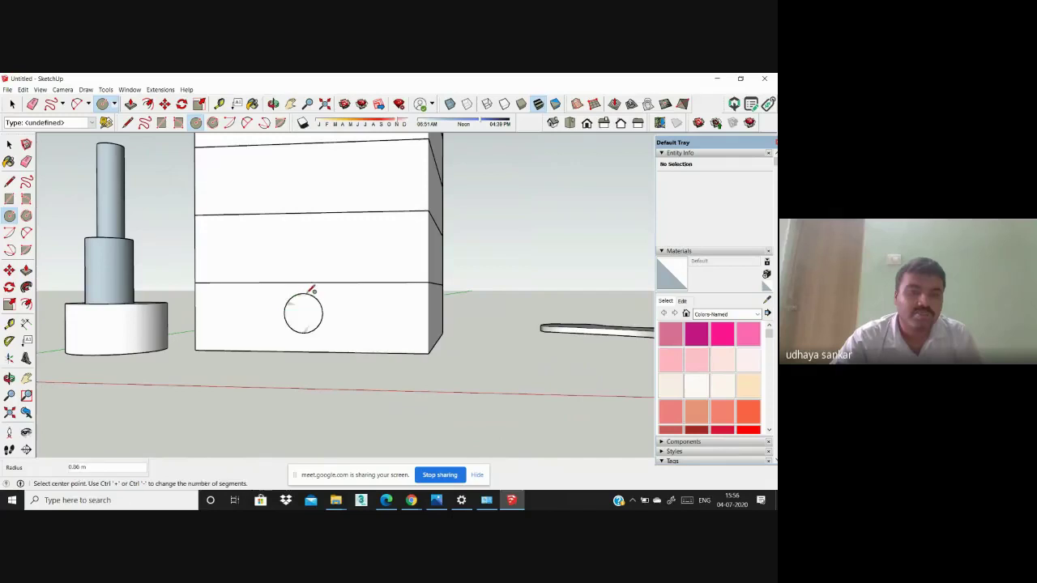
Step: Extrude the wall circle outward by about 9.01 m into a horizontal cylinder
{"action": "left_click", "coordinate": [26, 270]}
{"action": "left_click_drag", "start_coordinate": [309, 317], "coordinate": [197, 327]}
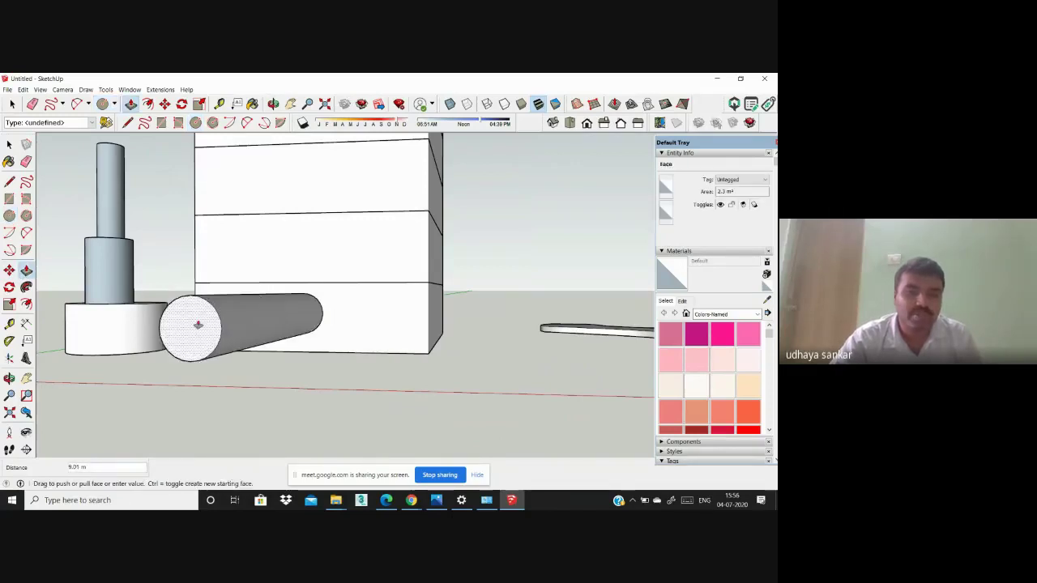
{"action": "scroll", "coordinate": [324, 334], "scroll_direction": "down", "scroll_amount": 4}
{"action": "middle_click_drag", "start_coordinate": [324, 334], "coordinate": [175, 386]}
{"action": "scroll", "coordinate": [243, 346], "scroll_direction": "up", "scroll_amount": 4}
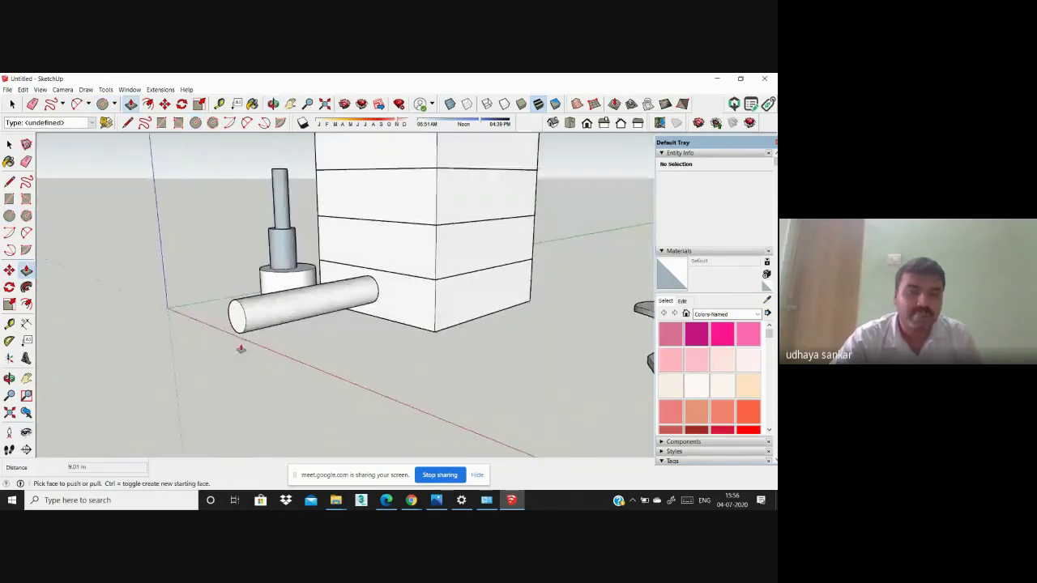
Step: Push the horizontal cylinder's end back by about 5.24 m and by a further 3.77 m, flush with the wall
{"action": "left_click_drag", "start_coordinate": [242, 322], "coordinate": [323, 306]}
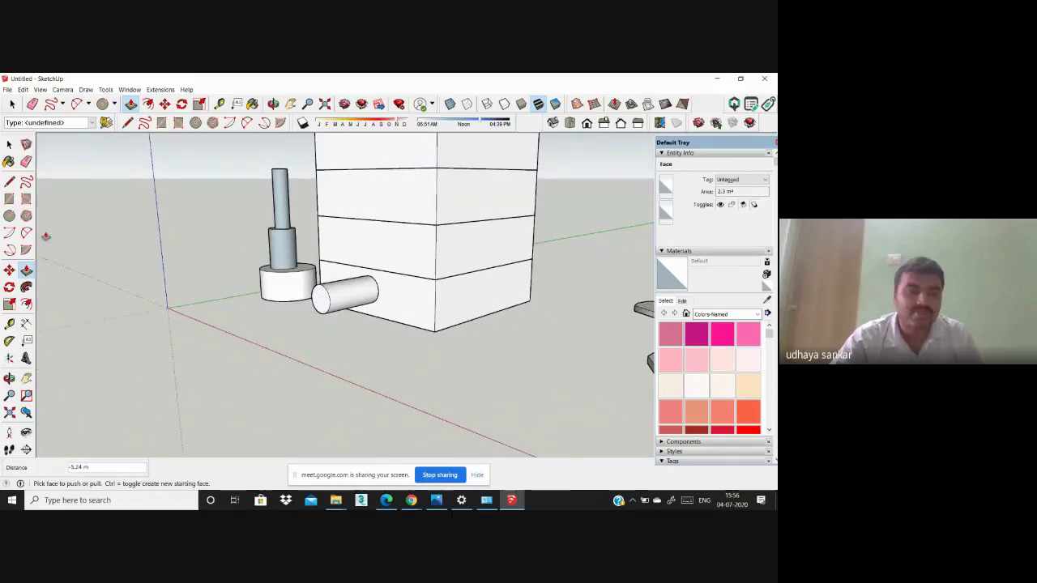
{"action": "key", "text": "c"}
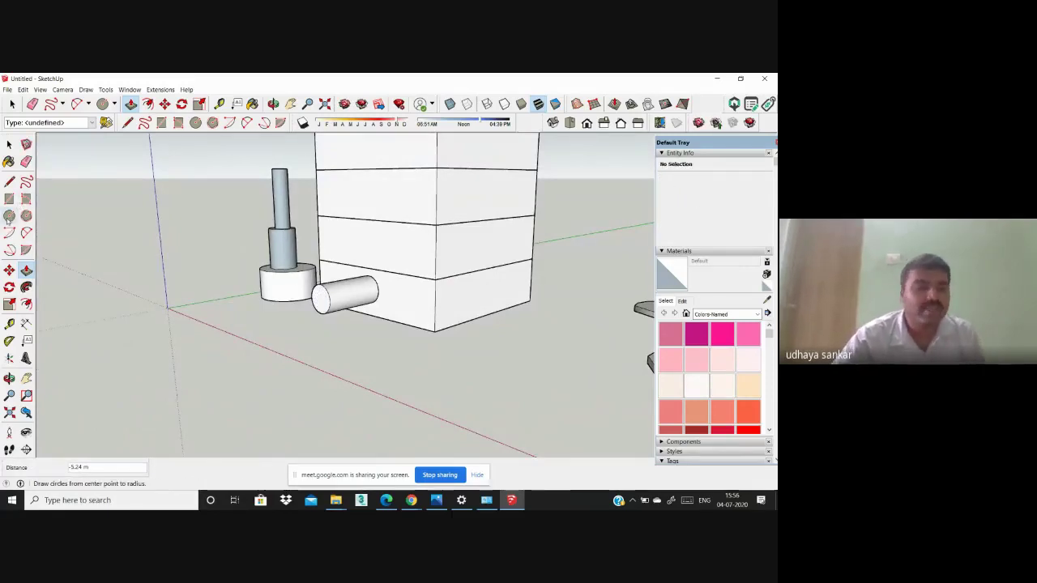
{"action": "key", "text": "p"}
{"action": "scroll", "coordinate": [322, 300], "scroll_direction": "up", "scroll_amount": 2}
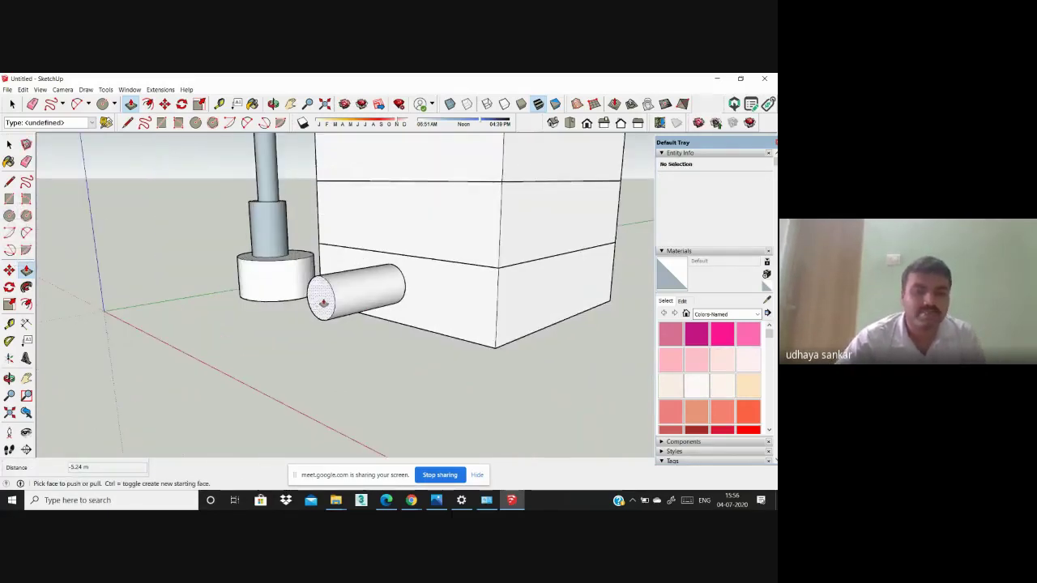
{"action": "left_click_drag", "start_coordinate": [321, 300], "coordinate": [456, 292]}
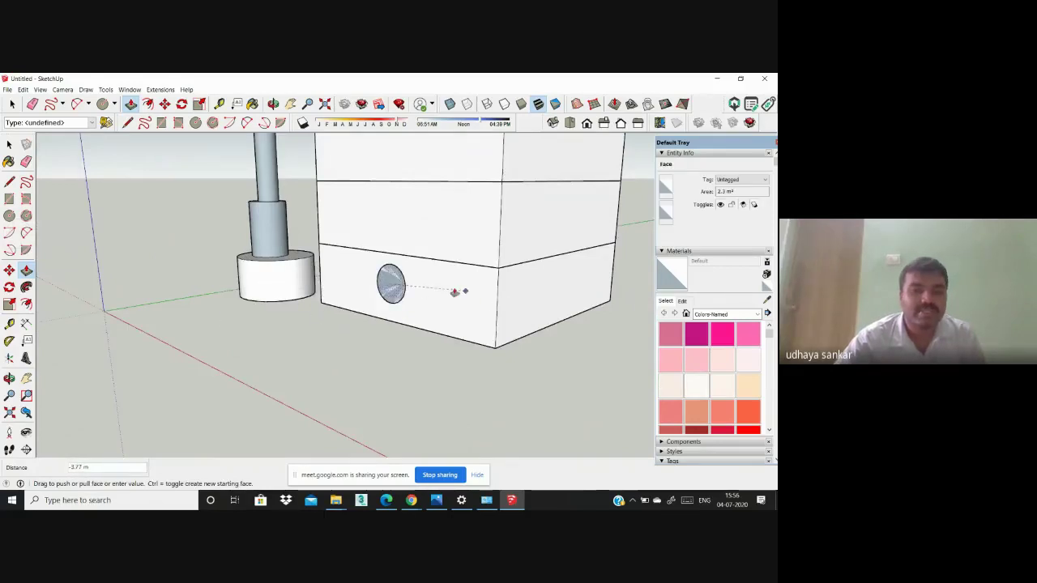
{"action": "left_click_drag", "start_coordinate": [390, 279], "coordinate": [390, 280]}
{"action": "middle_click_drag", "start_coordinate": [365, 298], "coordinate": [328, 335]}
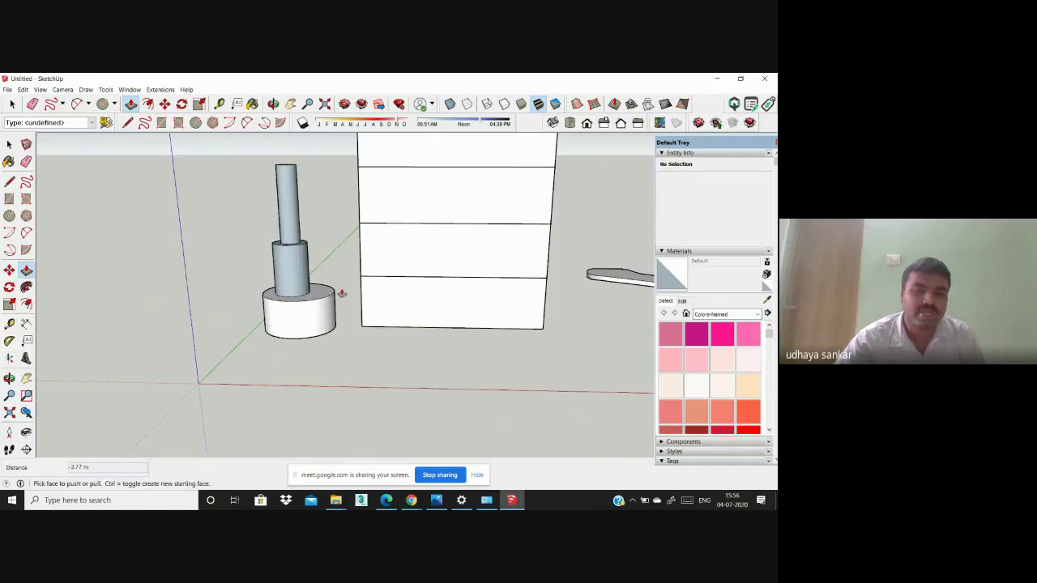
Step: Extend the base of the stepped cylinder downward by about 7.22 m
{"action": "scroll", "coordinate": [342, 293], "scroll_direction": "down", "scroll_amount": 2}
{"action": "middle_click_drag", "start_coordinate": [341, 293], "coordinate": [289, 300]}
{"action": "left_click_drag", "start_coordinate": [291, 304], "coordinate": [275, 417]}
{"action": "middle_click_drag", "start_coordinate": [276, 416], "coordinate": [272, 435]}
{"action": "scroll", "coordinate": [310, 343], "scroll_direction": "up", "scroll_amount": 3}
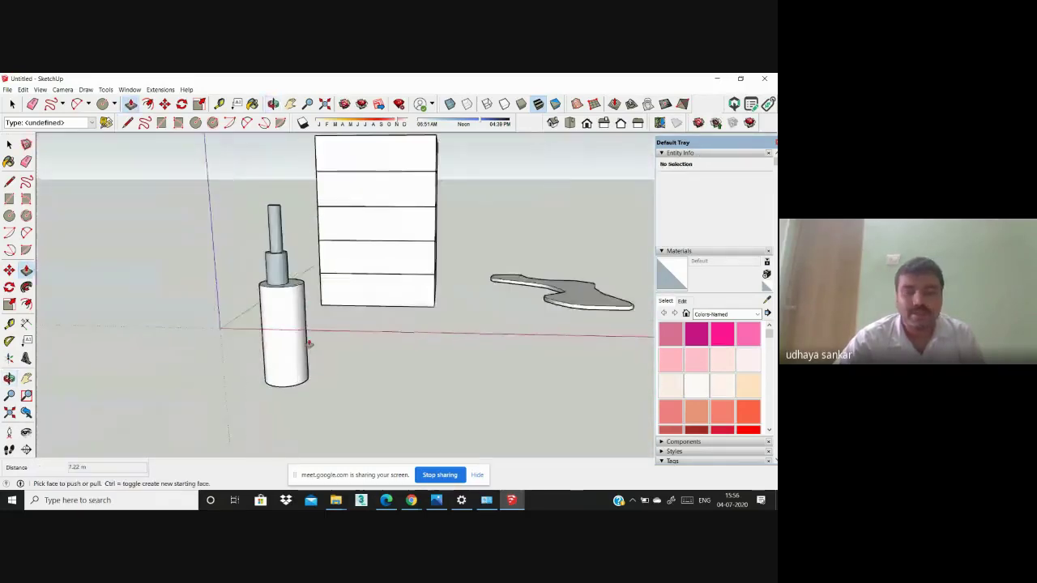
{"action": "middle_click_drag", "start_coordinate": [316, 385], "coordinate": [268, 422]}
{"action": "scroll", "coordinate": [324, 253], "scroll_direction": "up", "scroll_amount": 3}
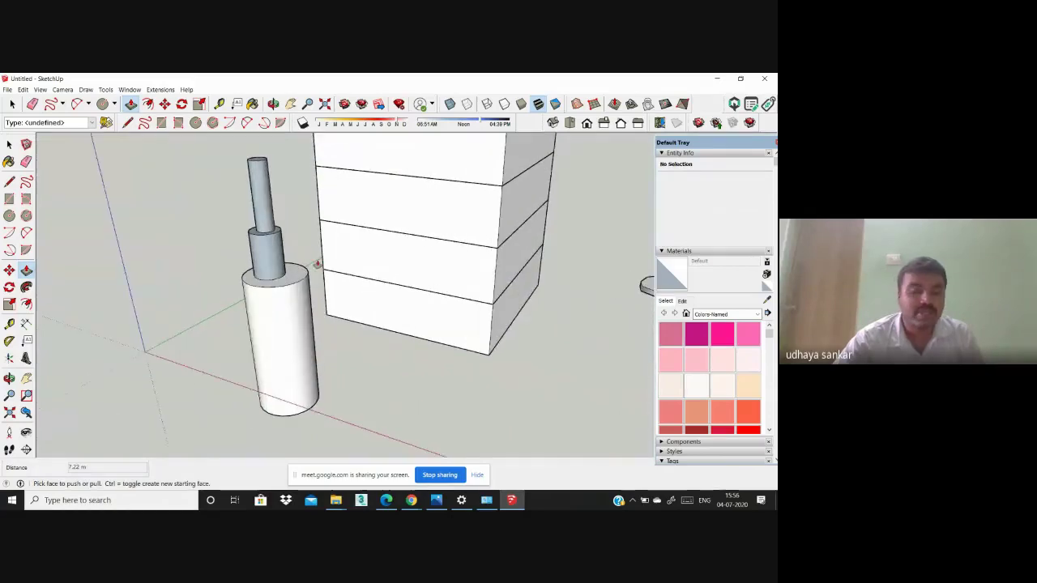
Step: Draw a rectangle about 13.40 by 14.50 m on the ground beside the freehand shape
{"action": "scroll", "coordinate": [317, 264], "scroll_direction": "down", "scroll_amount": 3}
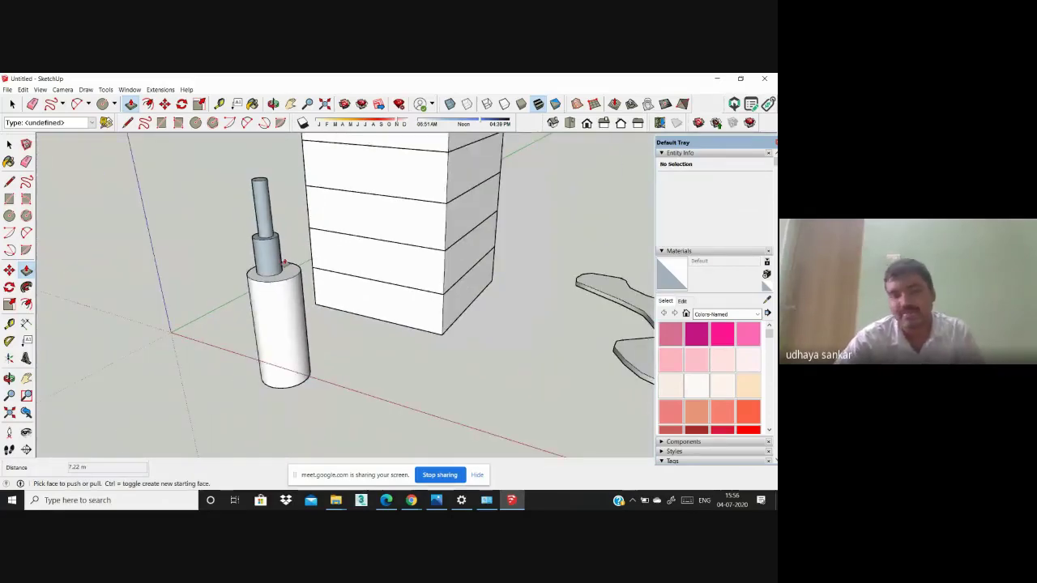
{"action": "scroll", "coordinate": [285, 262], "scroll_direction": "down", "scroll_amount": 5}
{"action": "scroll", "coordinate": [516, 308], "scroll_direction": "up", "scroll_amount": 2}
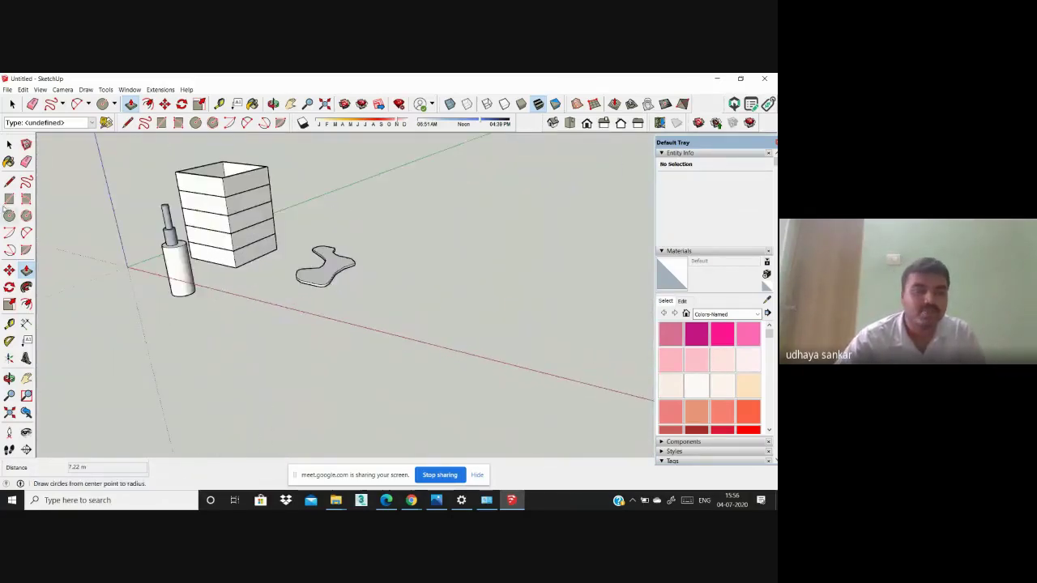
{"action": "left_click", "coordinate": [9, 198]}
{"action": "left_click", "coordinate": [411, 271]}
{"action": "left_click", "coordinate": [451, 326]}
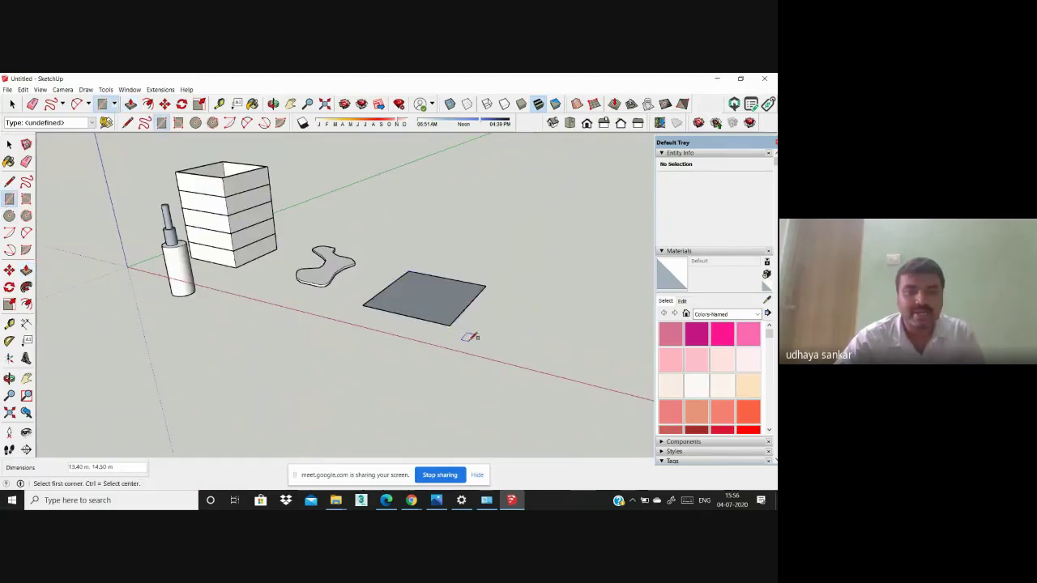
Step: Extrude the rectangle upward by about 9.38 m into a box
{"action": "scroll", "coordinate": [510, 271], "scroll_direction": "up", "scroll_amount": 2}
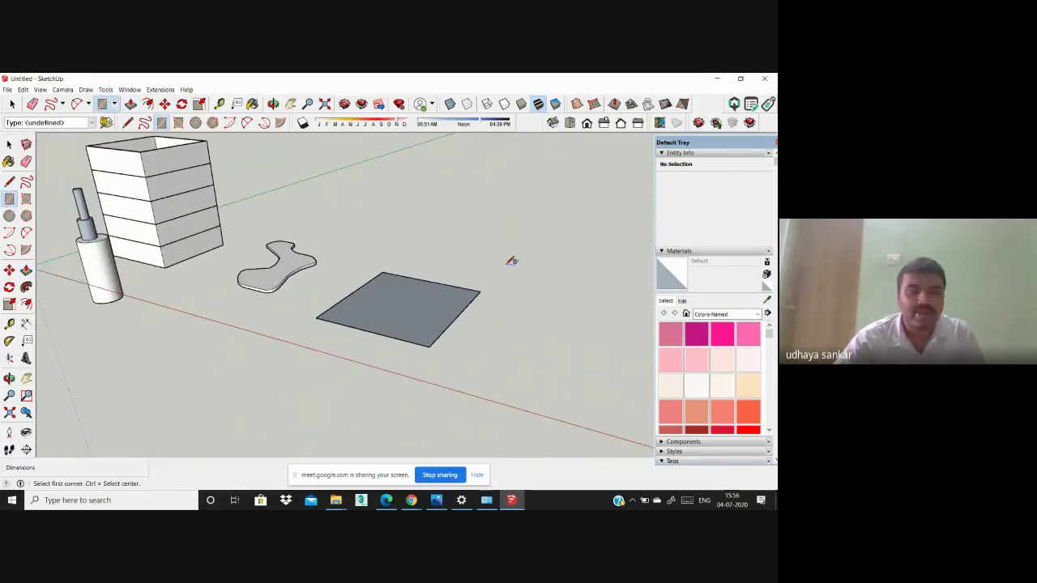
{"action": "left_click", "coordinate": [26, 270]}
{"action": "left_click_drag", "start_coordinate": [398, 308], "coordinate": [406, 225]}
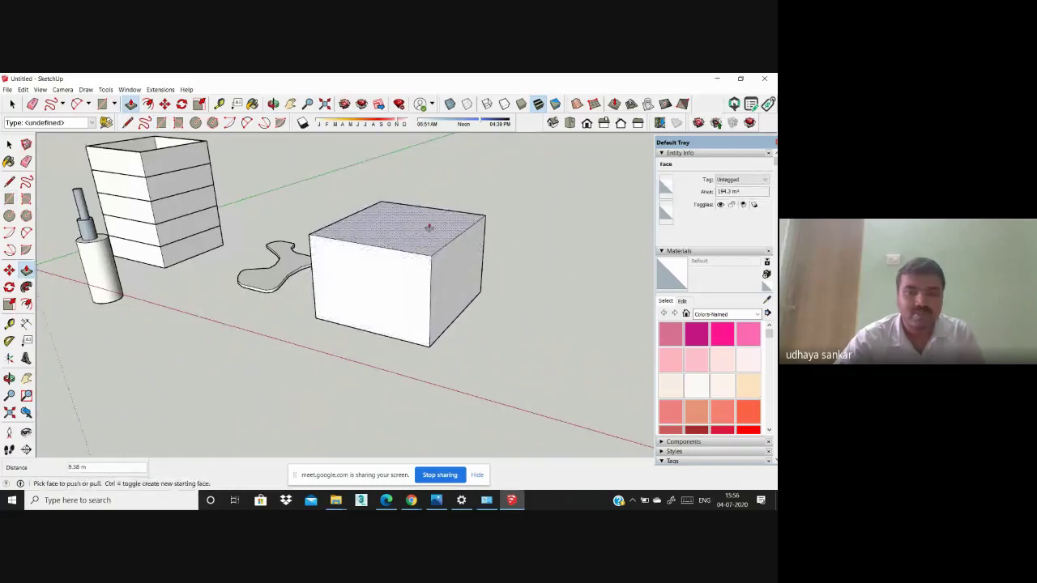
Step: Push the box's side face slightly inward and adjust the height of its top face
{"action": "mouse_move", "coordinate": [430, 228]}
{"action": "middle_mouse_down"}
{"action": "mouse_move", "coordinate": [435, 243]}
{"action": "mouse_move", "coordinate": [440, 195]}
{"action": "mouse_move", "coordinate": [401, 229]}
{"action": "mouse_move", "coordinate": [519, 259]}
{"action": "mouse_move", "coordinate": [530, 243]}
{"action": "mouse_move", "coordinate": [137, 299]}
{"action": "mouse_move", "coordinate": [209, 247]}
{"action": "mouse_move", "coordinate": [271, 303]}
{"action": "mouse_move", "coordinate": [405, 343]}
{"action": "mouse_move", "coordinate": [557, 320]}
{"action": "middle_mouse_up"}
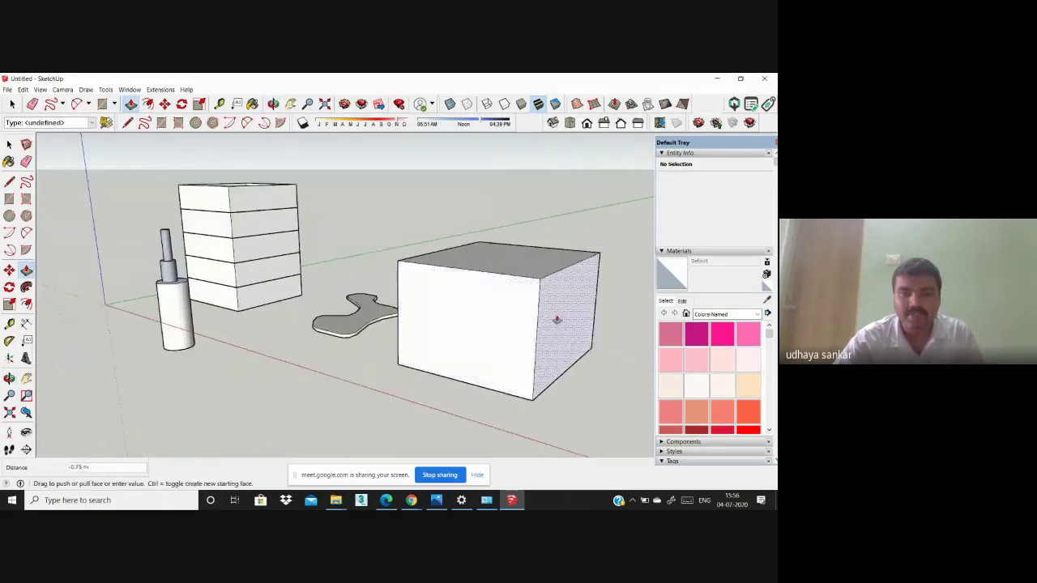
{"action": "left_click", "coordinate": [475, 268]}
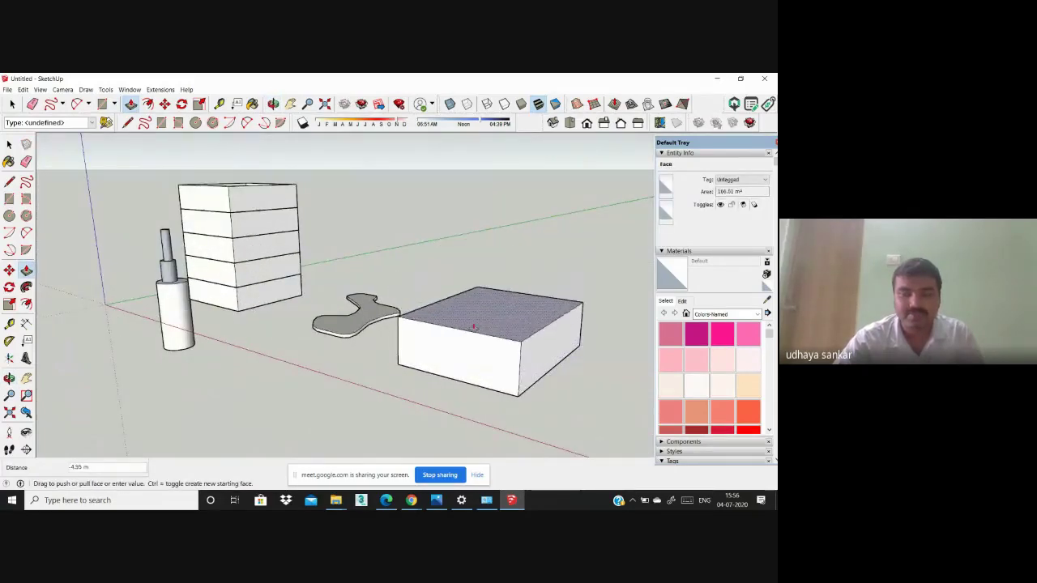
{"action": "left_click", "coordinate": [474, 258]}
Step: Extend the box's bottom face downward and push one of its side faces inward
{"action": "middle_click_drag", "start_coordinate": [471, 309], "coordinate": [450, 153]}
{"action": "left_click", "coordinate": [455, 186]}
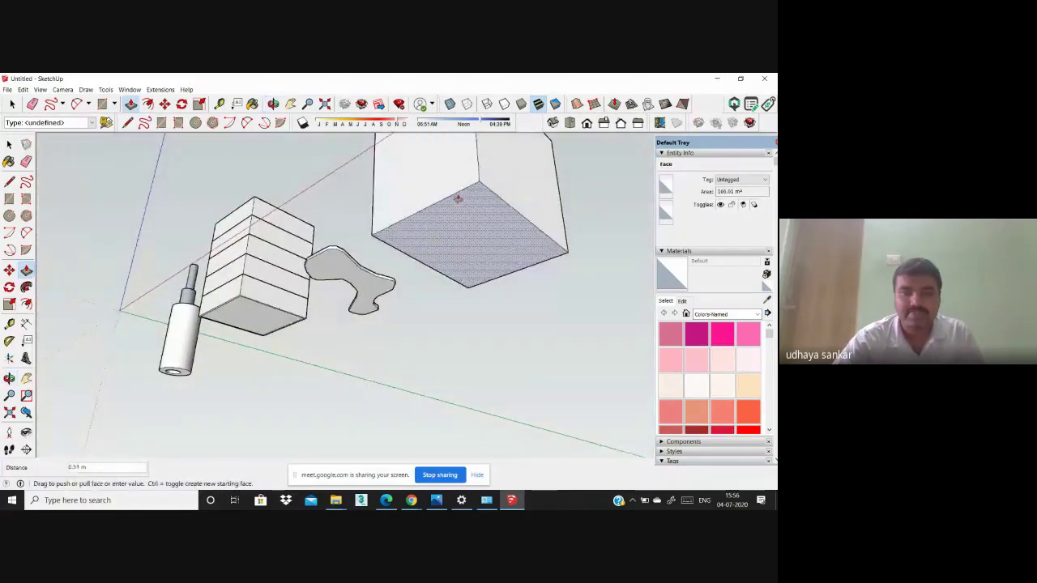
{"action": "left_click", "coordinate": [456, 241]}
{"action": "middle_click_drag", "start_coordinate": [456, 241], "coordinate": [380, 429]}
{"action": "left_click", "coordinate": [368, 264]}
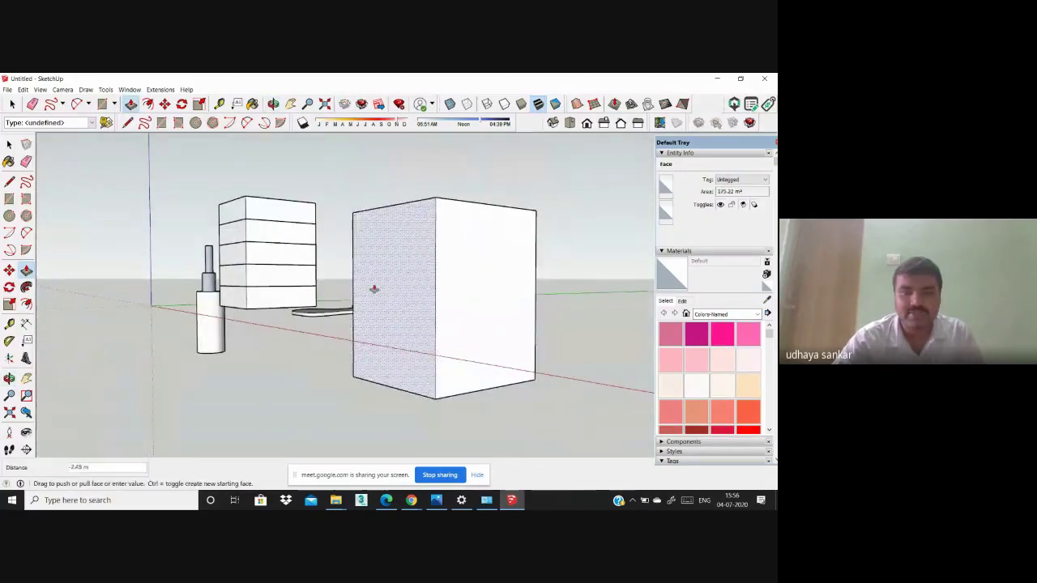
{"action": "left_click", "coordinate": [378, 289]}
Step: Adjust the box's top face and pull its rear side face outward to deepen the box
{"action": "middle_click_drag", "start_coordinate": [411, 213], "coordinate": [456, 393]}
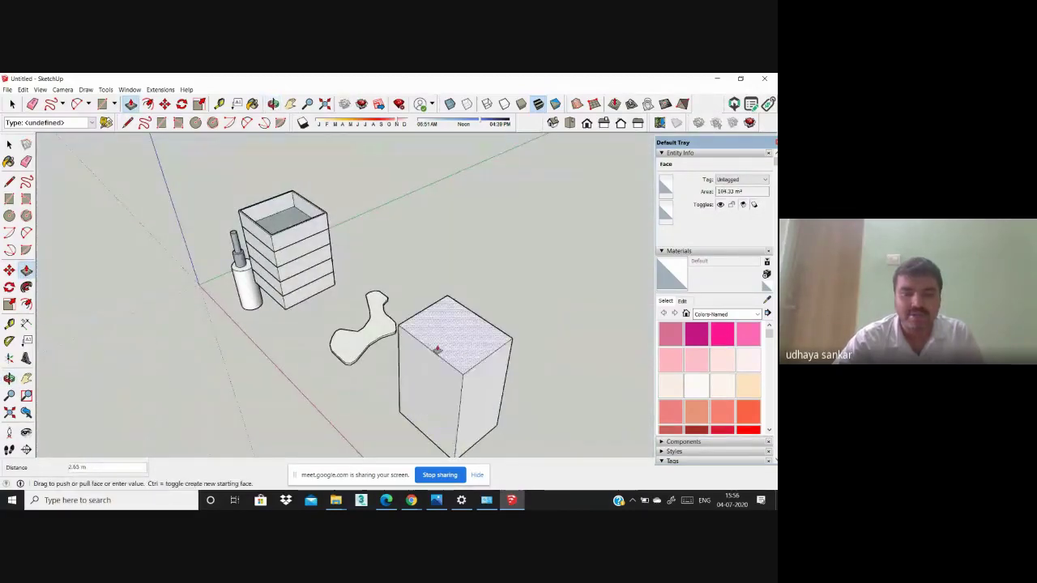
{"action": "left_click", "coordinate": [437, 350]}
{"action": "middle_click_drag", "start_coordinate": [437, 350], "coordinate": [60, 328]}
{"action": "left_click", "coordinate": [285, 246]}
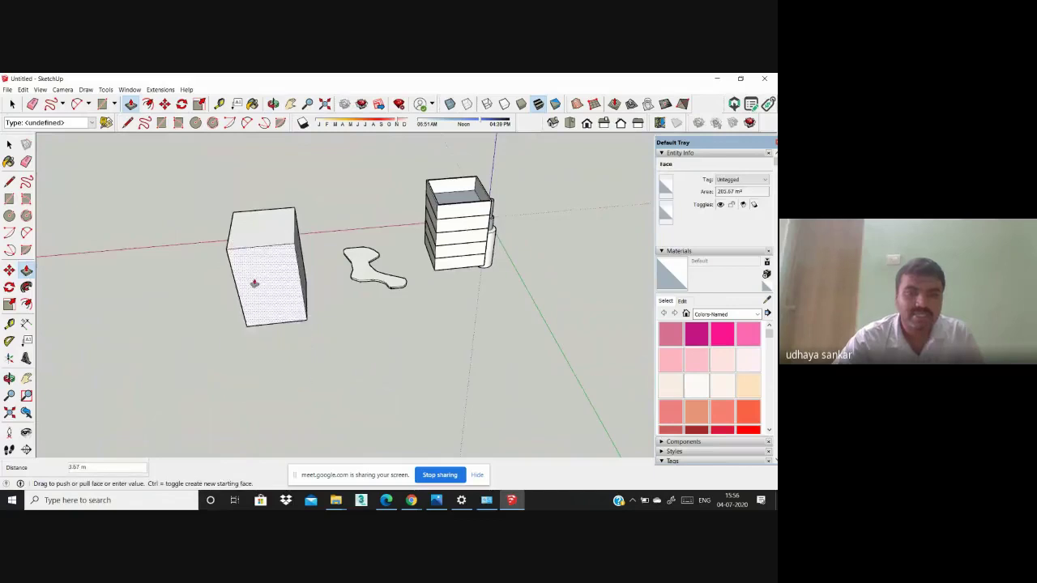
{"action": "left_click", "coordinate": [255, 284]}
{"action": "middle_click_drag", "start_coordinate": [192, 294], "coordinate": [338, 185]}
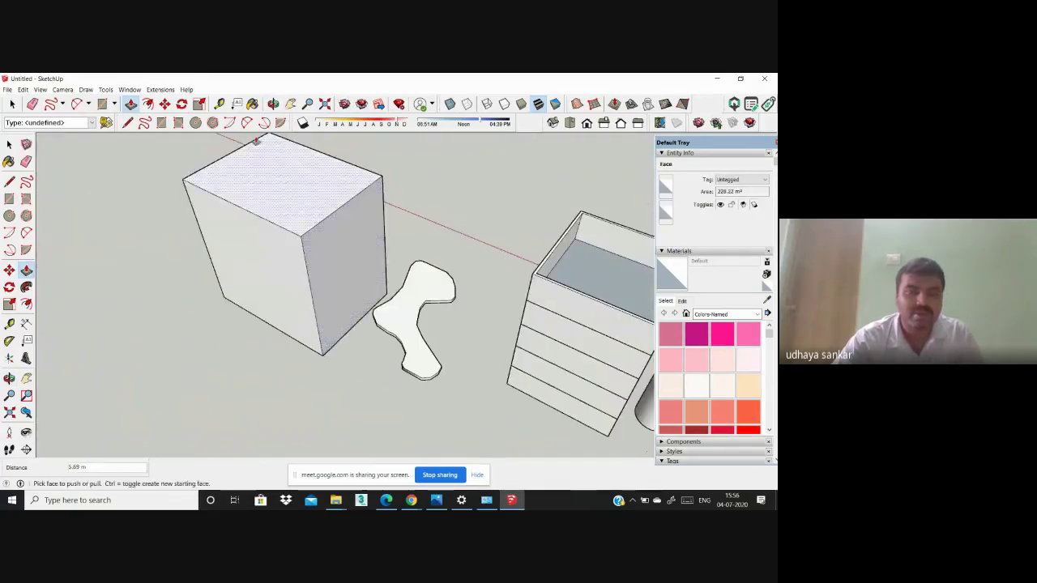
Step: Push the box's top down by about 8.82 m and a further 1.05 m, and its long side inward to form a narrow block
{"action": "left_click", "coordinate": [275, 179]}
{"action": "left_click", "coordinate": [256, 284]}
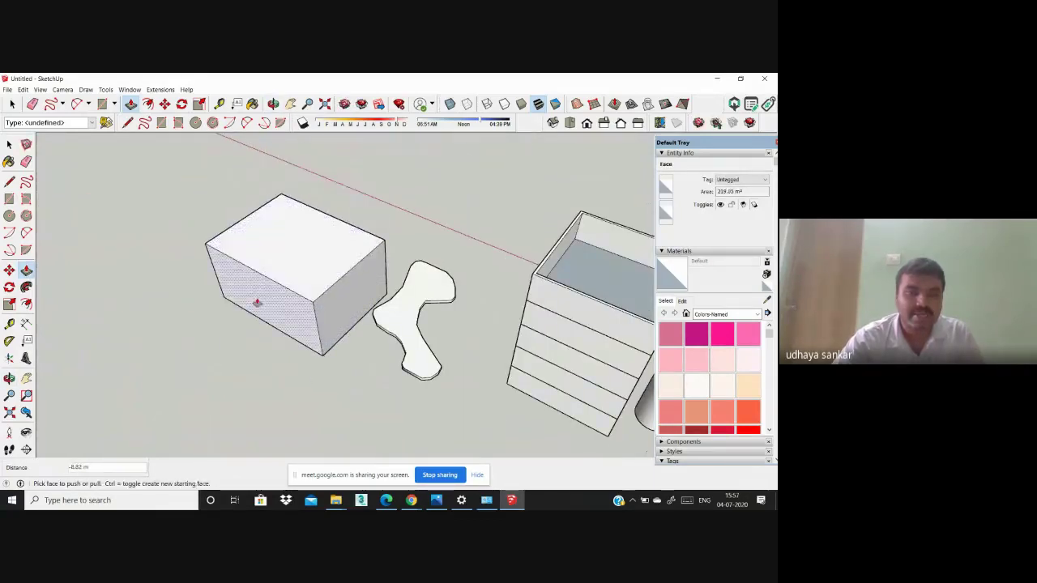
{"action": "left_click", "coordinate": [256, 303]}
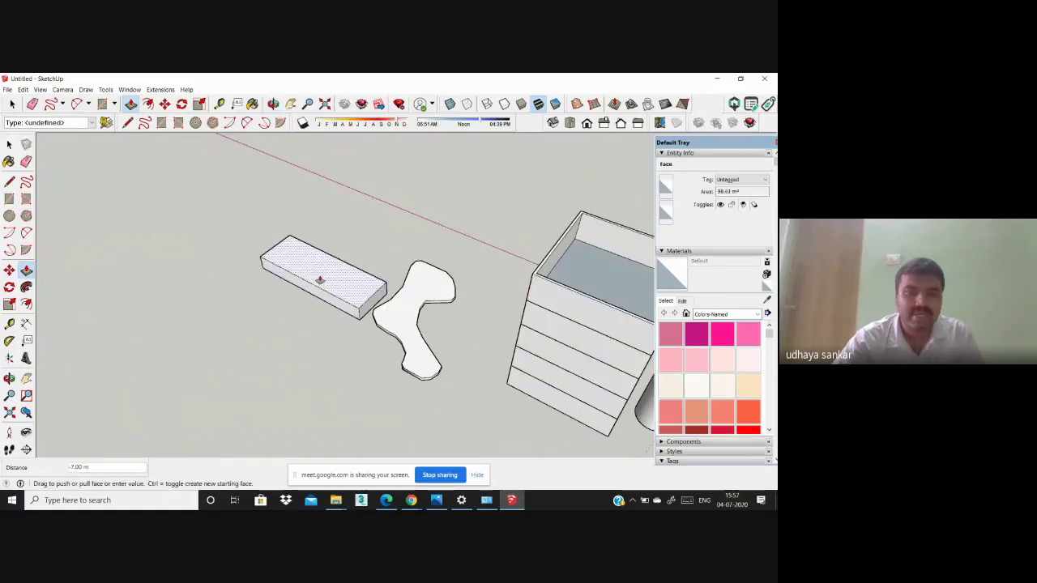
{"action": "left_click", "coordinate": [283, 208]}
Step: Push the ring-shaped top face of the stepped cylinder's wide base down to leave a short base
{"action": "scroll", "coordinate": [283, 208], "scroll_direction": "down", "scroll_amount": 2}
{"action": "middle_click_drag", "start_coordinate": [285, 213], "coordinate": [482, 235]}
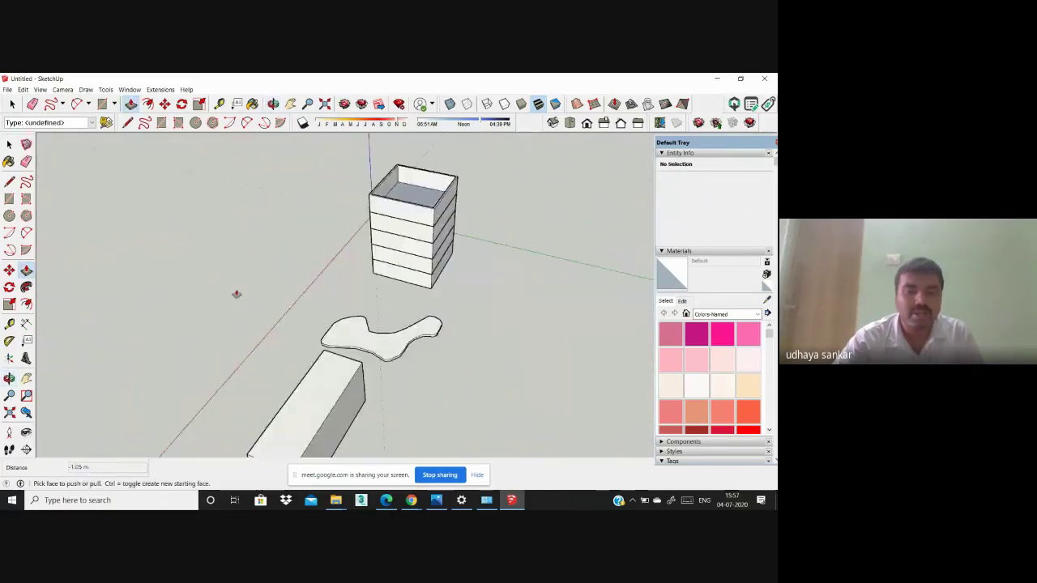
{"action": "middle_click_drag", "start_coordinate": [237, 294], "coordinate": [320, 243]}
{"action": "scroll", "coordinate": [350, 322], "scroll_direction": "up", "scroll_amount": 3}
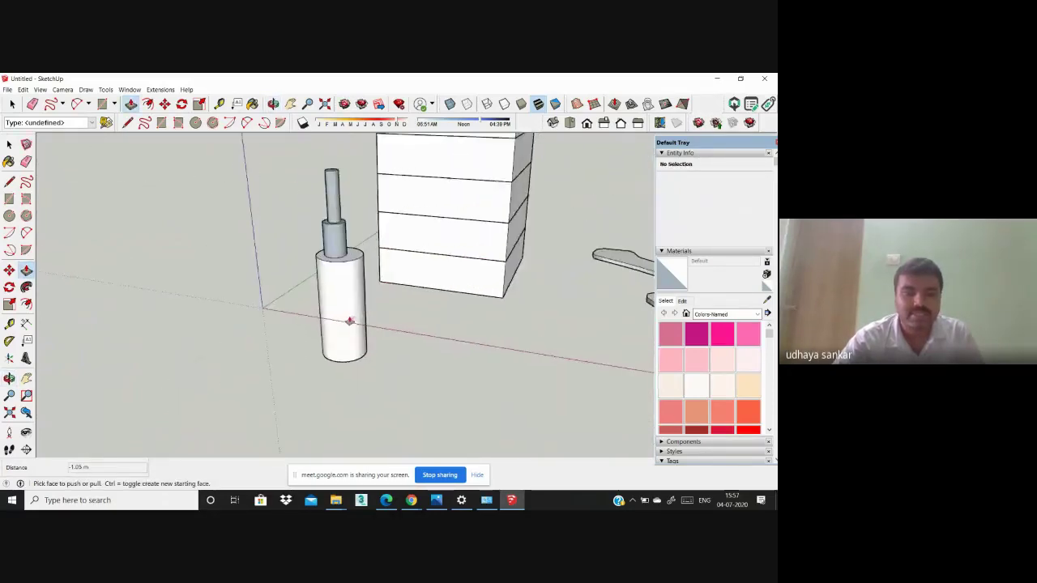
{"action": "scroll", "coordinate": [350, 321], "scroll_direction": "up", "scroll_amount": 2}
{"action": "left_click", "coordinate": [357, 226]}
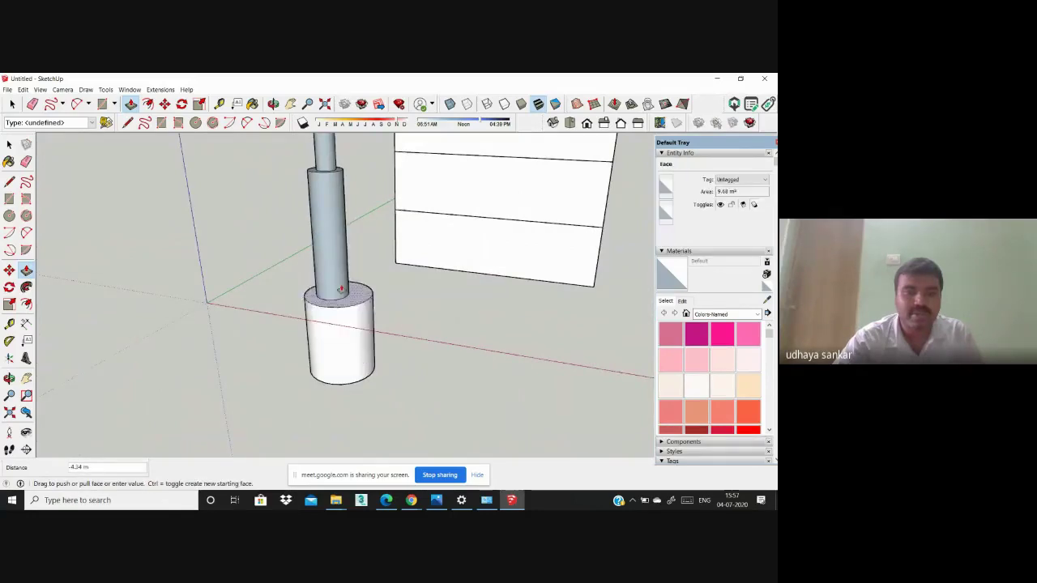
{"action": "left_click", "coordinate": [350, 336]}
Step: Push the stepped cylinder's middle shoulder down by about 6.79 m and the thin upper cylinder's top down by about 5.91 m
{"action": "middle_click_drag", "start_coordinate": [350, 337], "coordinate": [359, 197]}
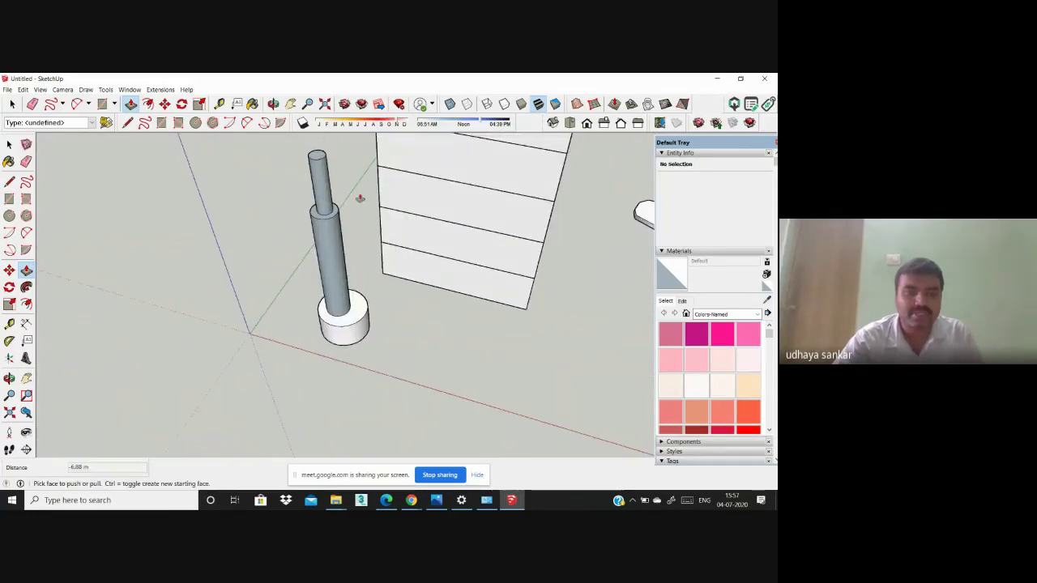
{"action": "left_click", "coordinate": [334, 210]}
{"action": "left_click", "coordinate": [331, 285]}
{"action": "scroll", "coordinate": [331, 285], "scroll_direction": "down", "scroll_amount": 3}
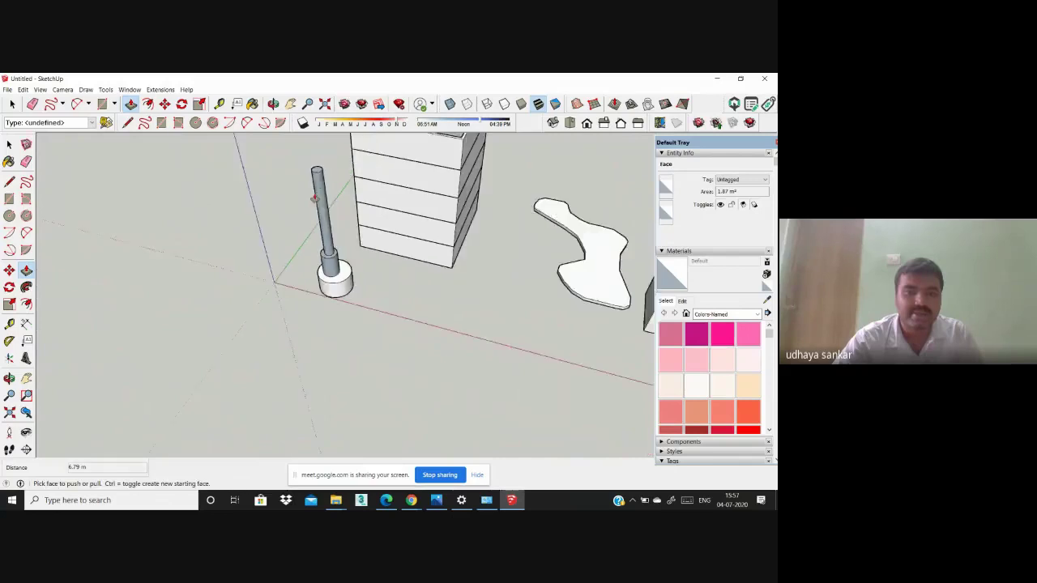
{"action": "left_click", "coordinate": [316, 177]}
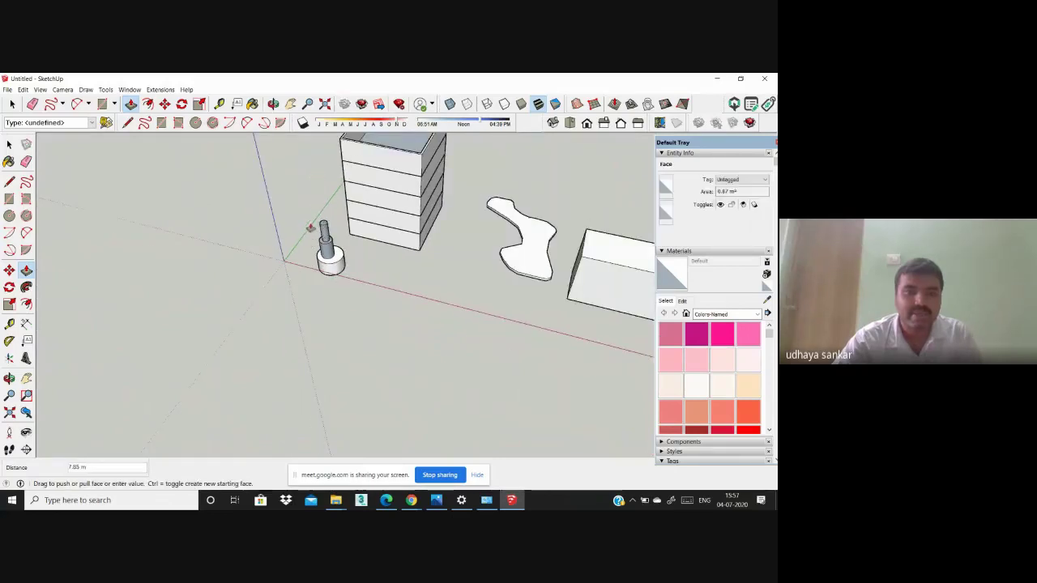
{"action": "left_click", "coordinate": [325, 258]}
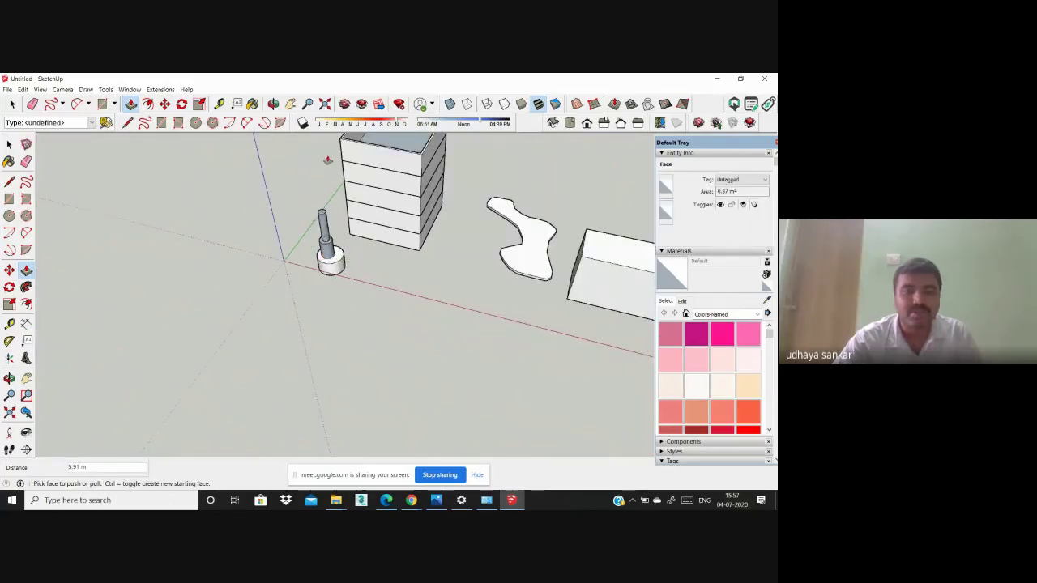
Step: Draw a hexagon with an inscribed radius of about 2.41 m in front of the block and extrude it upward by about 6.37 m
{"action": "middle_click_drag", "start_coordinate": [326, 258], "coordinate": [484, 217]}
{"action": "scroll", "coordinate": [484, 216], "scroll_direction": "up", "scroll_amount": 3}
{"action": "scroll", "coordinate": [262, 319], "scroll_direction": "down", "scroll_amount": 3}
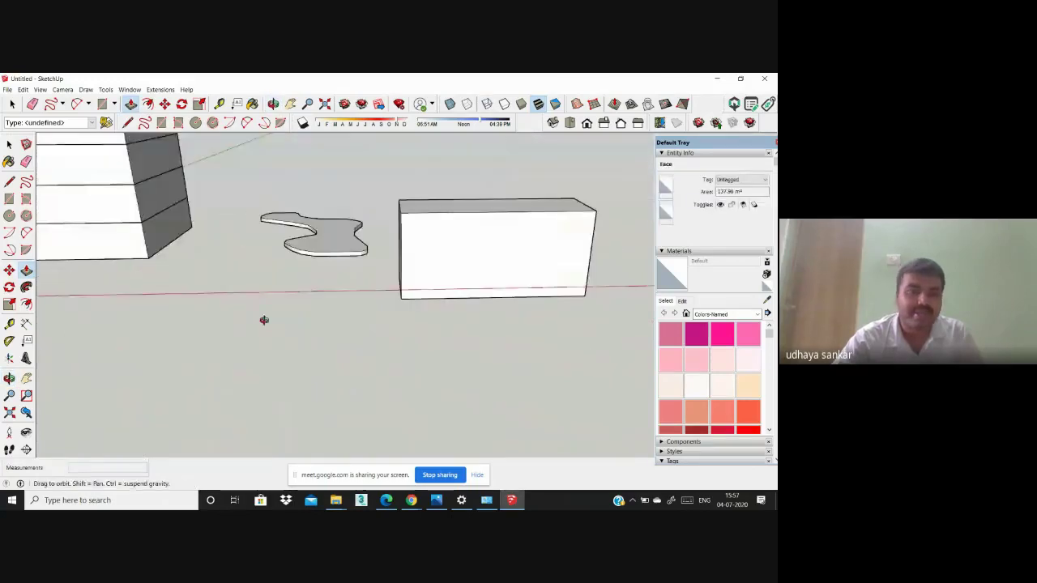
{"action": "middle_click_drag", "start_coordinate": [261, 320], "coordinate": [321, 338]}
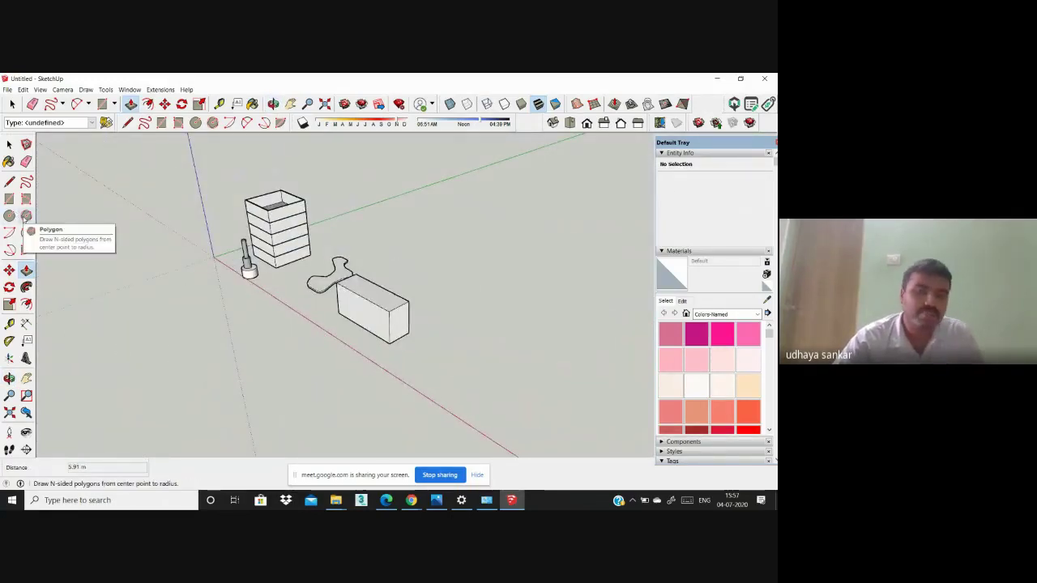
{"action": "left_click", "coordinate": [25, 216]}
{"action": "scroll", "coordinate": [259, 322], "scroll_direction": "up", "scroll_amount": 5}
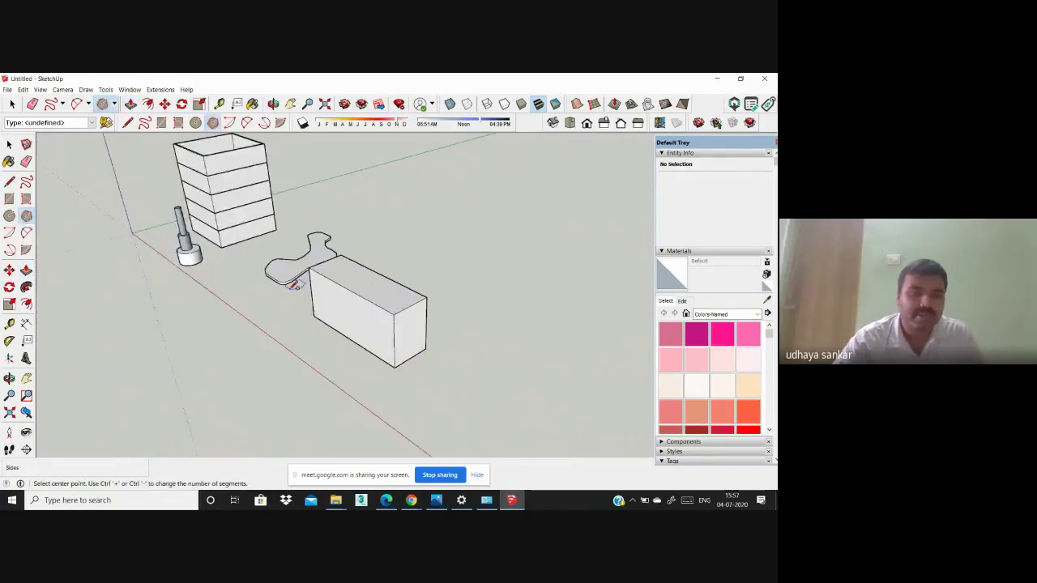
{"action": "left_click", "coordinate": [260, 324]}
{"action": "left_click", "coordinate": [293, 332]}
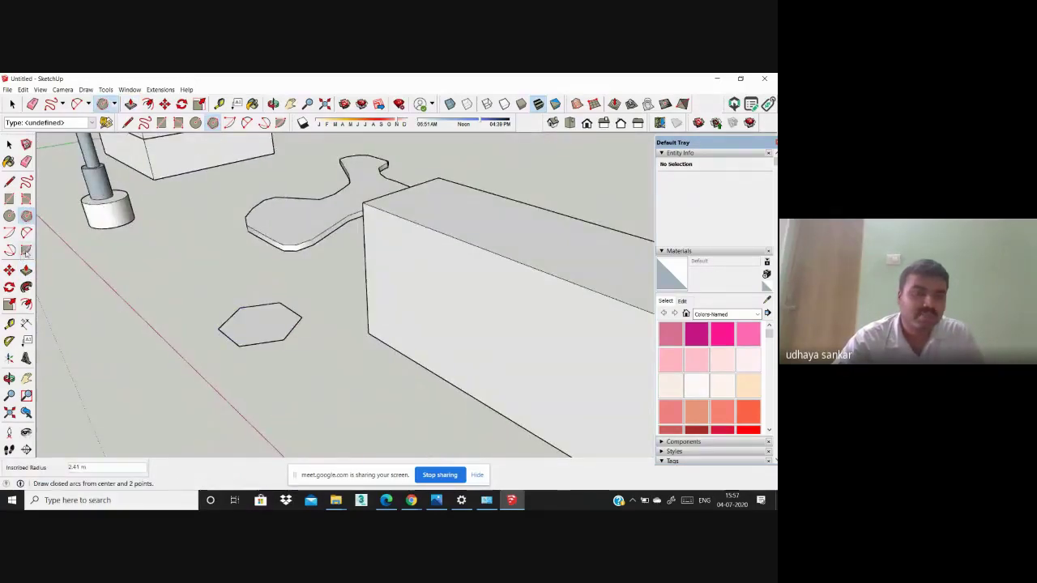
{"action": "left_click", "coordinate": [27, 271]}
{"action": "left_click_drag", "start_coordinate": [265, 334], "coordinate": [256, 231]}
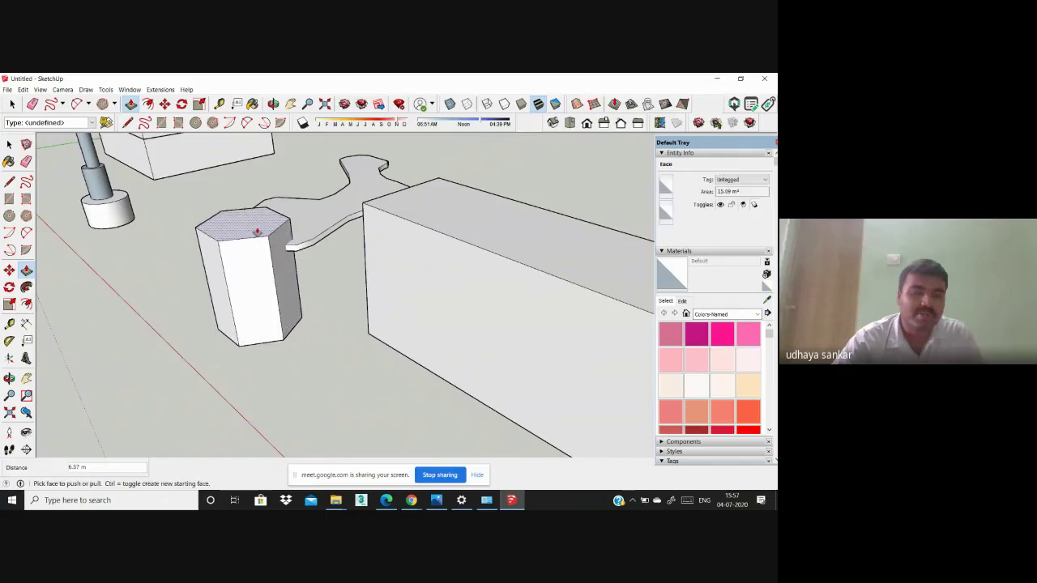
Step: Draw a smaller hexagon with an inscribed radius of about 1.13 m on the prism's top and extrude it upward by about 7.46 m
{"action": "middle_click_drag", "start_coordinate": [199, 256], "coordinate": [289, 312]}
{"action": "scroll", "coordinate": [289, 312], "scroll_direction": "down", "scroll_amount": 2}
{"action": "left_click", "coordinate": [11, 235]}
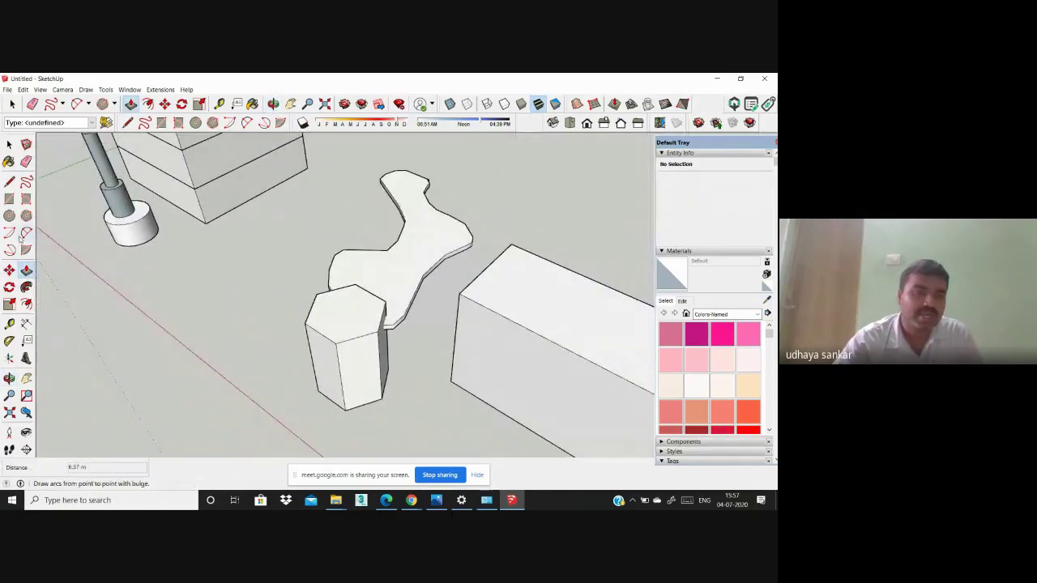
{"action": "left_click", "coordinate": [26, 216]}
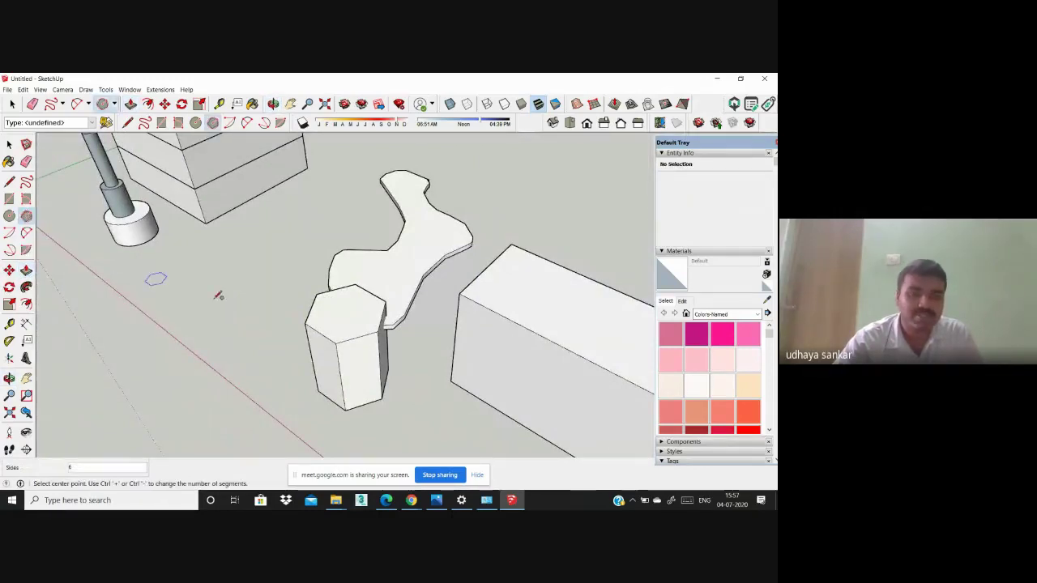
{"action": "left_click", "coordinate": [352, 293]}
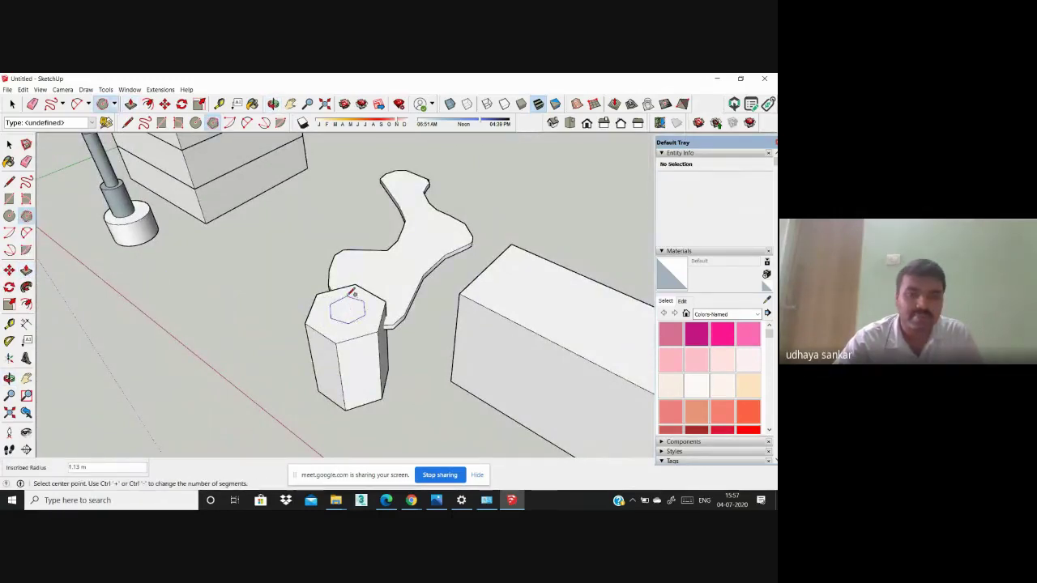
{"action": "left_click", "coordinate": [27, 271]}
{"action": "left_click", "coordinate": [356, 310]}
{"action": "left_click", "coordinate": [341, 213]}
Step: Switch the camera to the top view of the whole model
{"action": "scroll", "coordinate": [305, 327], "scroll_direction": "down", "scroll_amount": 5}
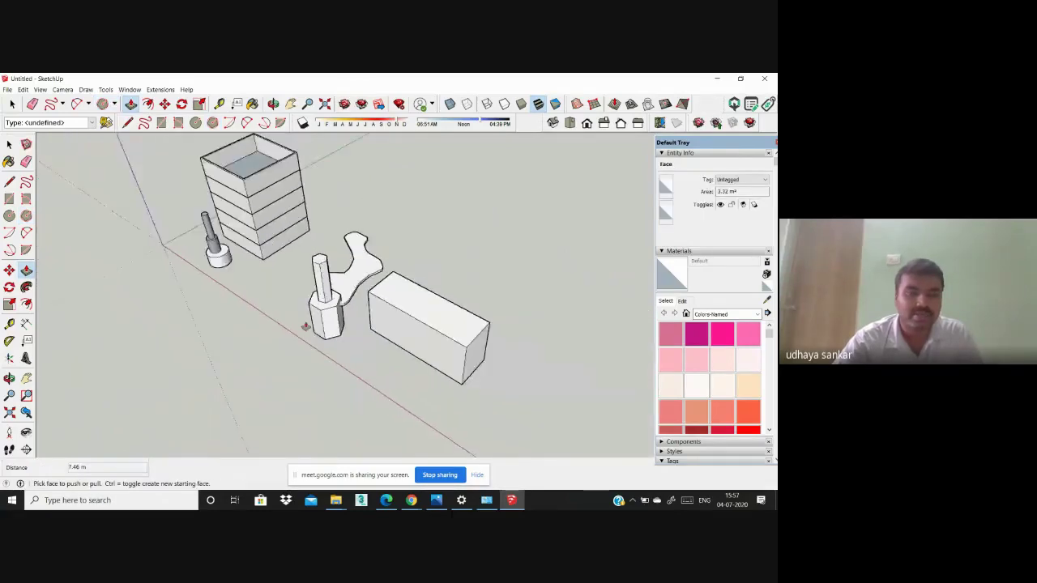
{"action": "middle_click_drag", "start_coordinate": [305, 326], "coordinate": [417, 290]}
{"action": "scroll", "coordinate": [422, 288], "scroll_direction": "up", "scroll_amount": 5}
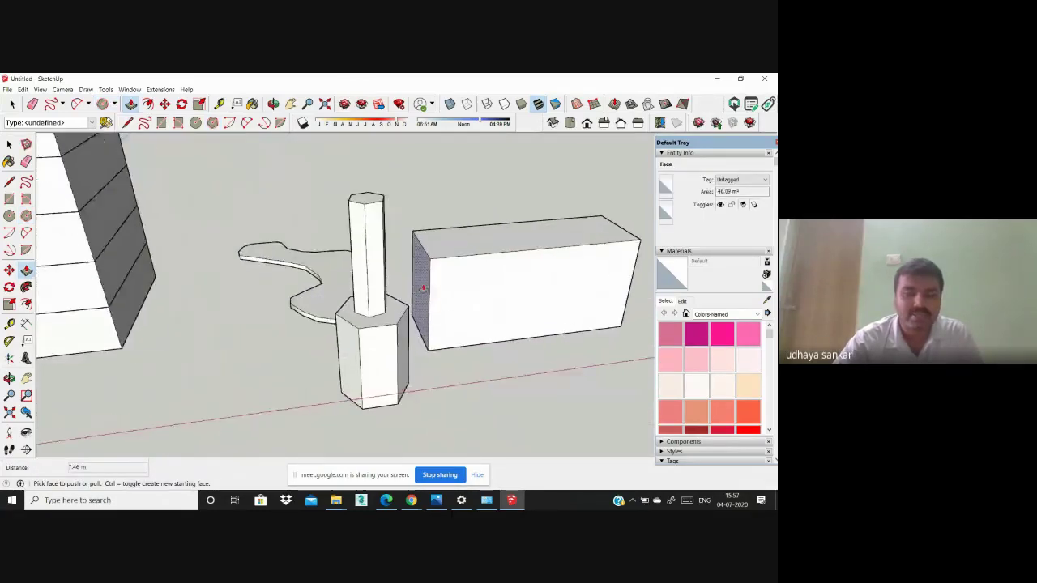
{"action": "scroll", "coordinate": [422, 289], "scroll_direction": "down", "scroll_amount": 8}
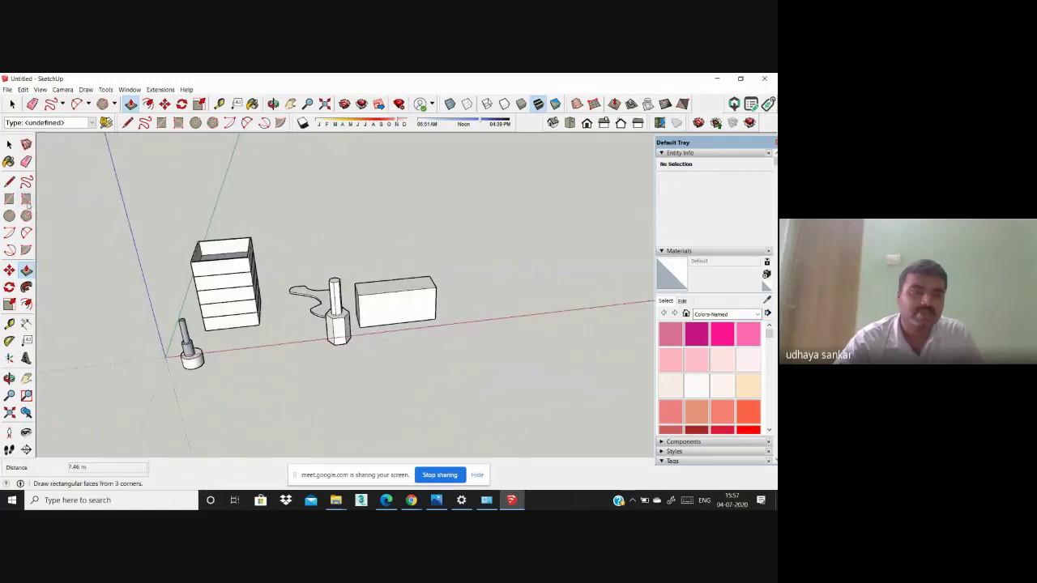
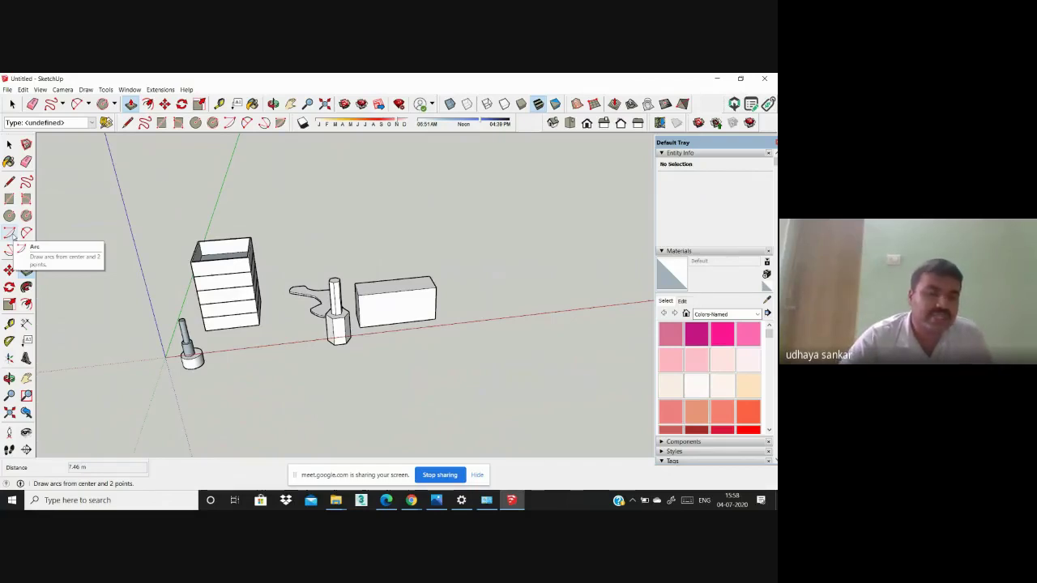
{"action": "key", "text": "p"}
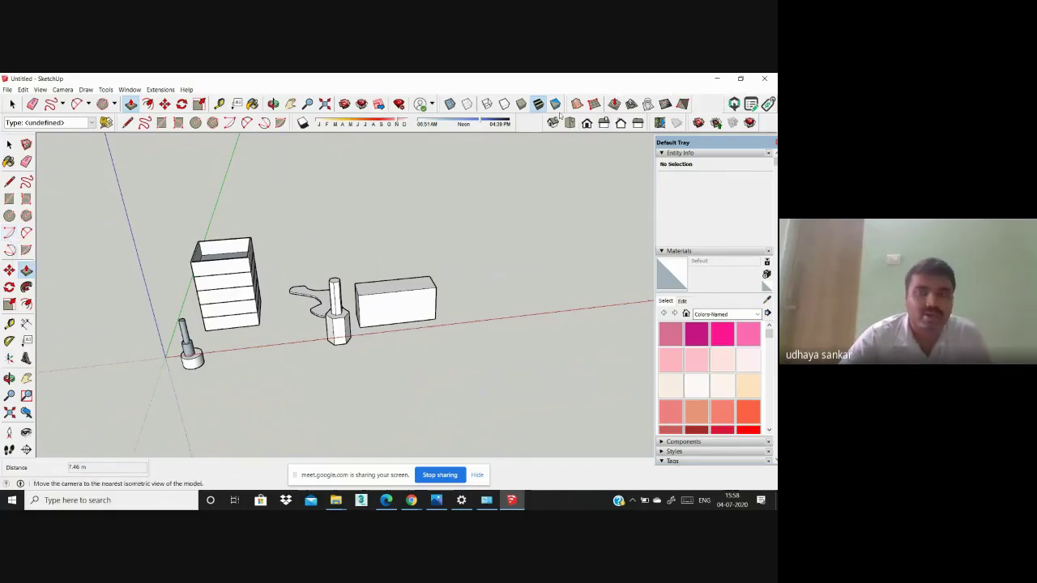
{"action": "left_click", "coordinate": [569, 122]}
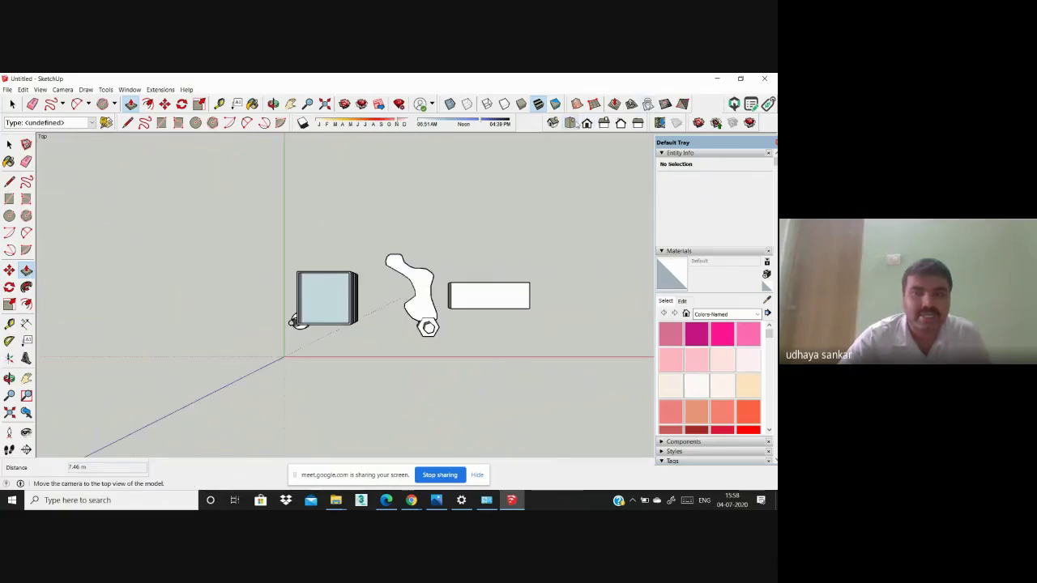
Step: Draw a centre-point arc of about 184.4° in front of the rectangular block and close its ends with a straight line
{"action": "scroll", "coordinate": [527, 341], "scroll_direction": "up", "scroll_amount": 8}
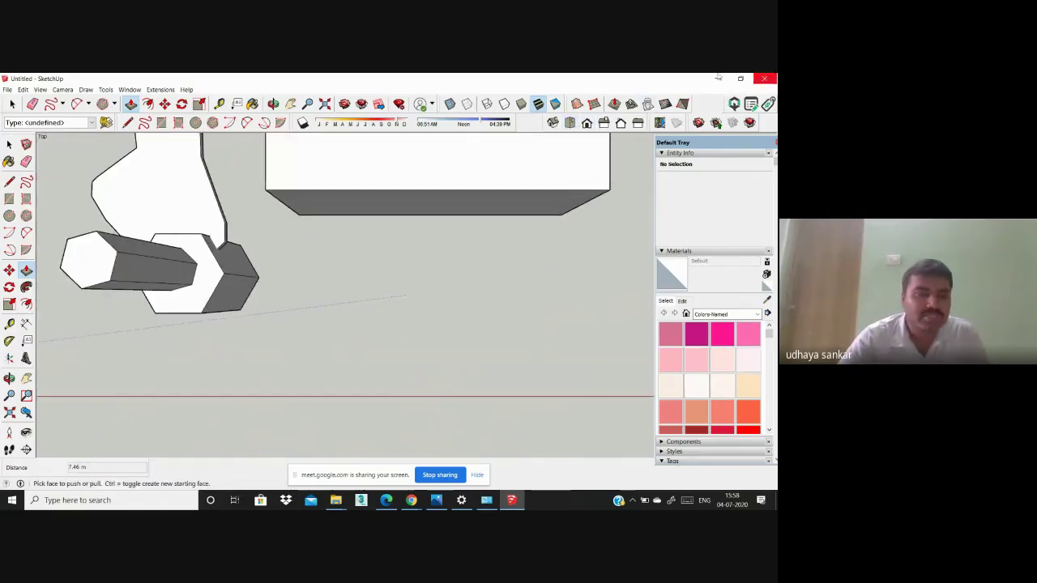
{"action": "left_click", "coordinate": [8, 233]}
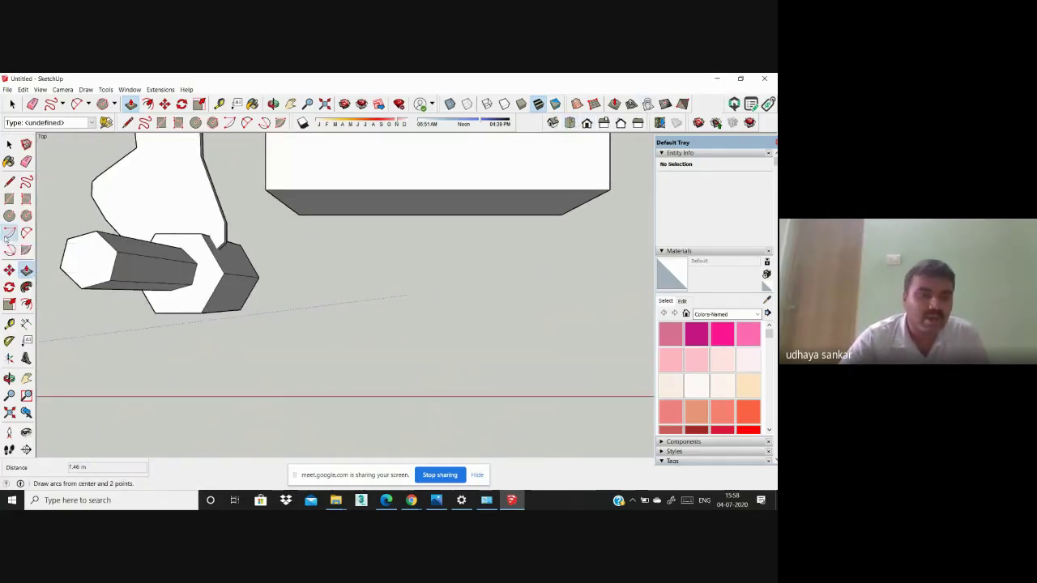
{"action": "left_click", "coordinate": [441, 321]}
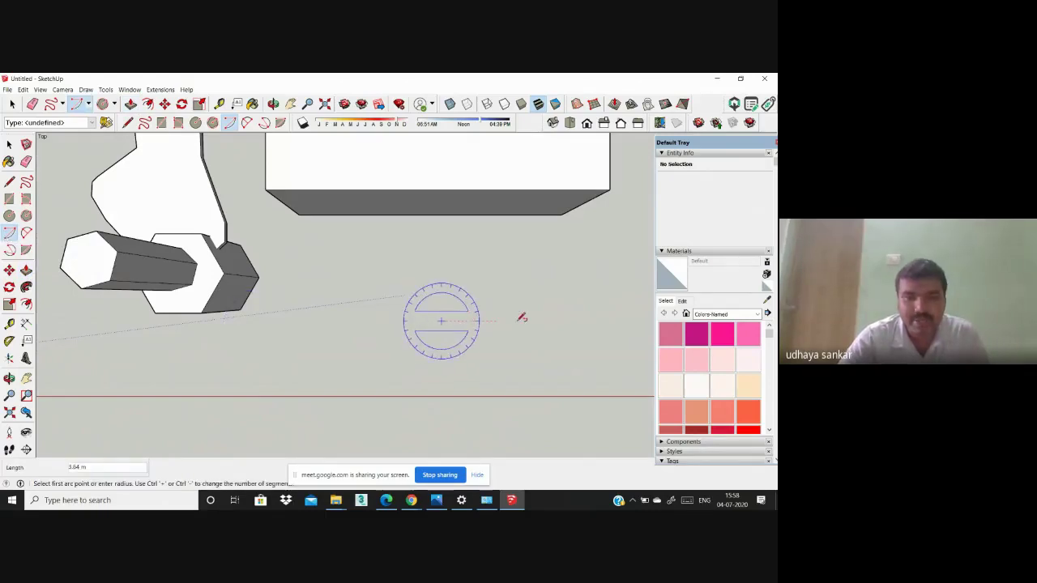
{"action": "left_click", "coordinate": [548, 321]}
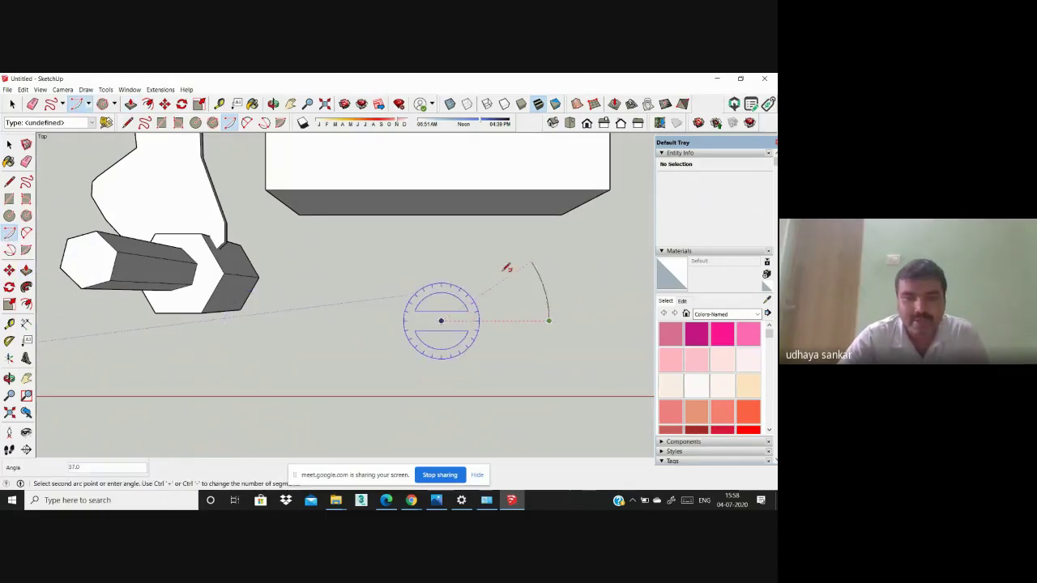
{"action": "left_click", "coordinate": [346, 325]}
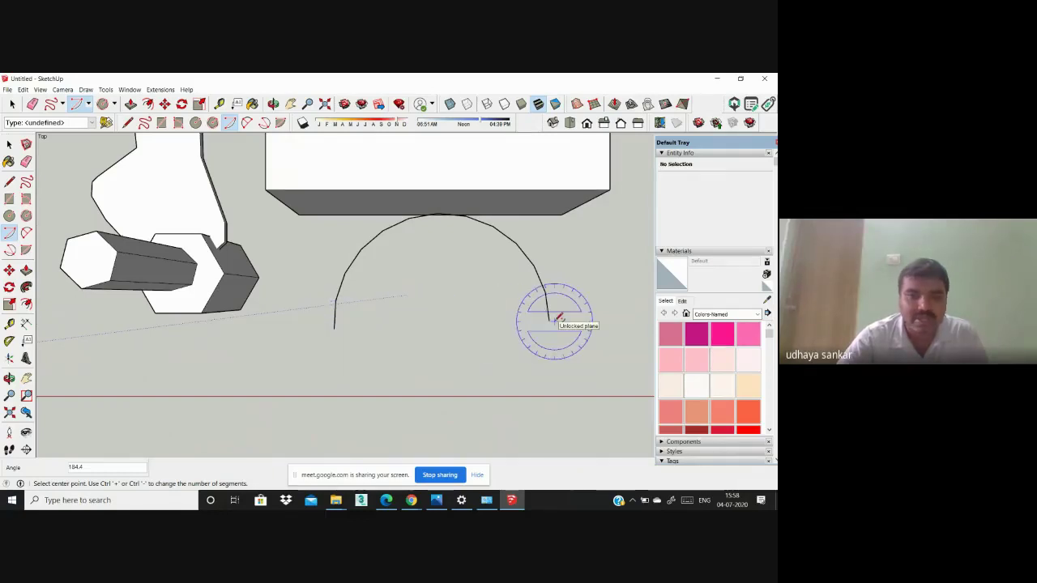
{"action": "left_click", "coordinate": [9, 182]}
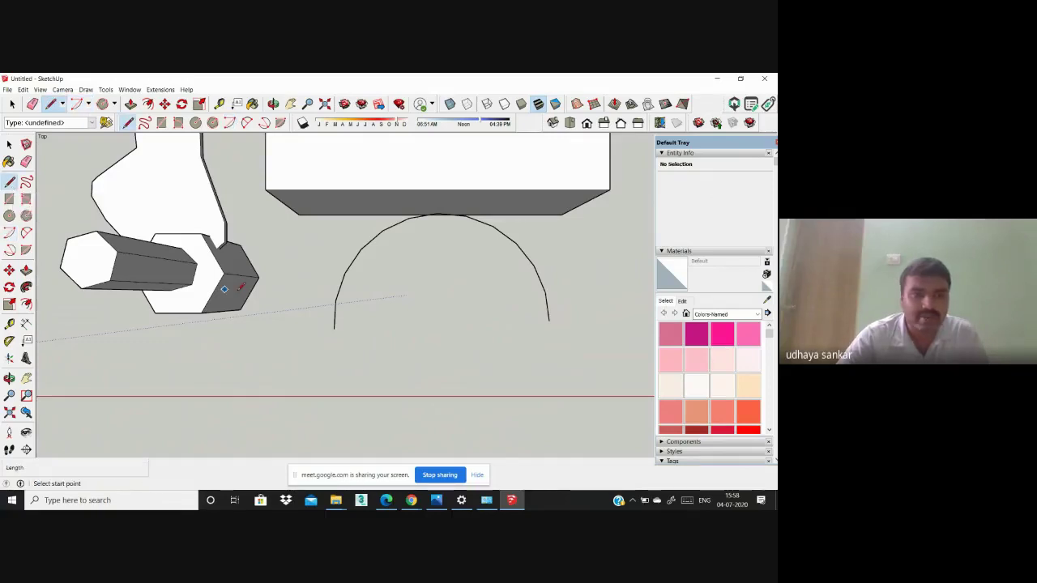
{"action": "left_click", "coordinate": [334, 328]}
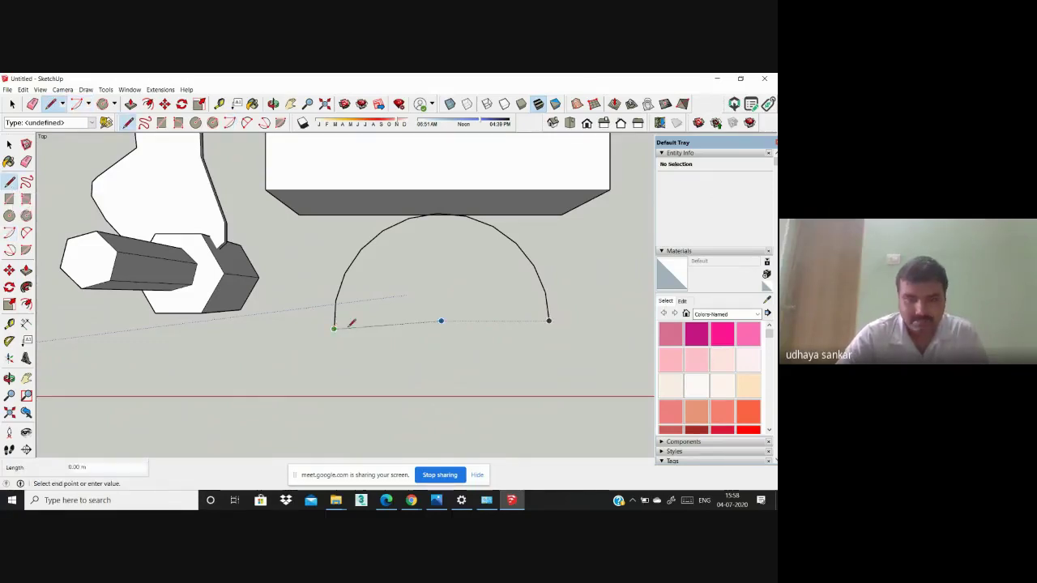
{"action": "left_click", "coordinate": [549, 321]}
Step: Extrude the half-round face upward by about 7.12 m
{"action": "middle_click_drag", "start_coordinate": [490, 345], "coordinate": [382, 316]}
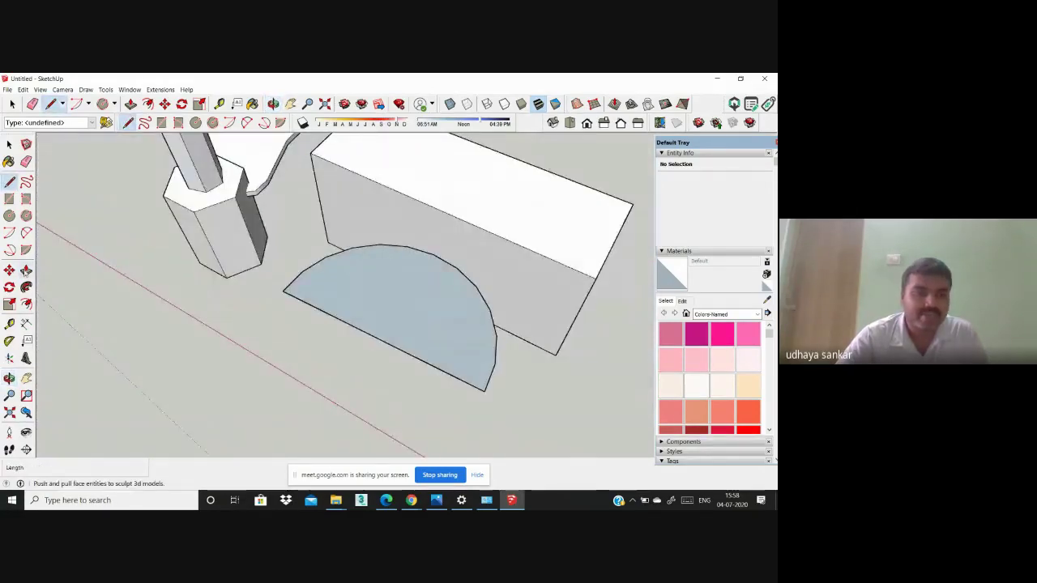
{"action": "left_click", "coordinate": [26, 271]}
{"action": "left_click_drag", "start_coordinate": [362, 285], "coordinate": [377, 313]}
{"action": "middle_click_drag", "start_coordinate": [377, 313], "coordinate": [93, 267]}
{"action": "scroll", "coordinate": [300, 192], "scroll_direction": "up", "scroll_amount": 3}
{"action": "middle_click_drag", "start_coordinate": [301, 199], "coordinate": [750, 274]}
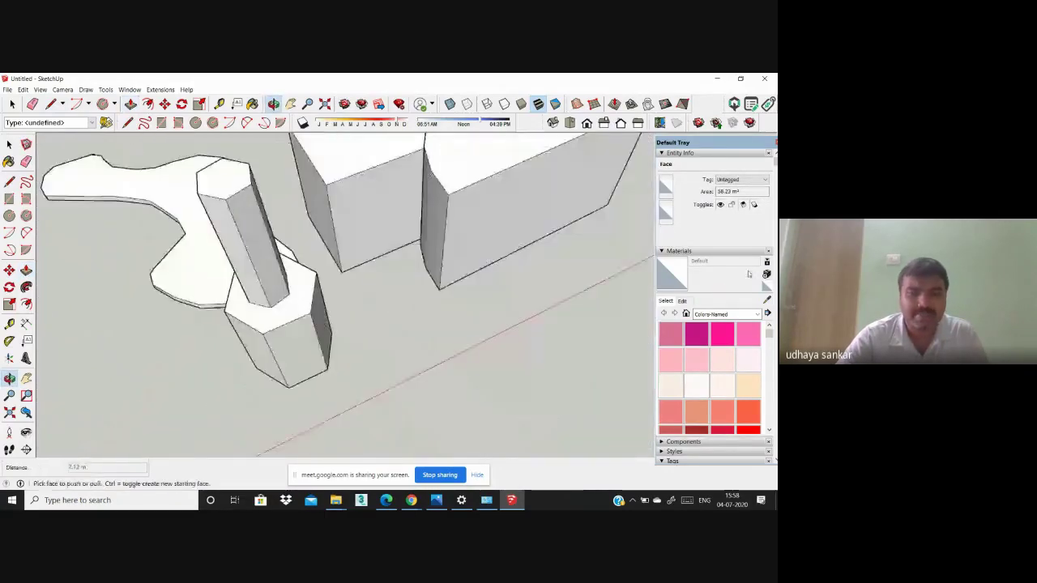
{"action": "scroll", "coordinate": [422, 266], "scroll_direction": "down", "scroll_amount": 6}
{"action": "middle_click_drag", "start_coordinate": [467, 270], "coordinate": [60, 283]}
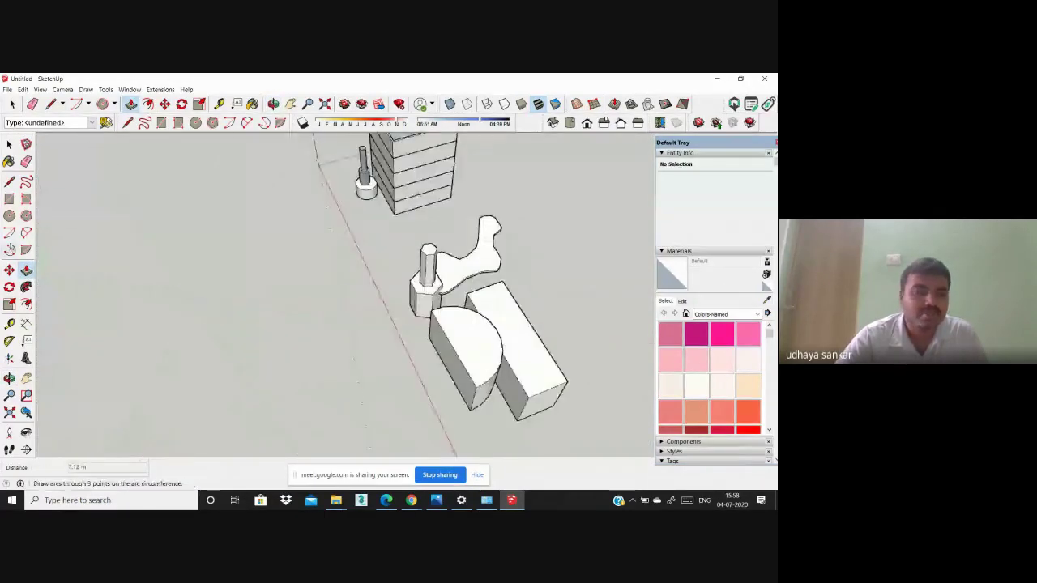
{"action": "scroll", "coordinate": [202, 246], "scroll_direction": "down", "scroll_amount": 4}
{"action": "scroll", "coordinate": [451, 338], "scroll_direction": "up", "scroll_amount": 3}
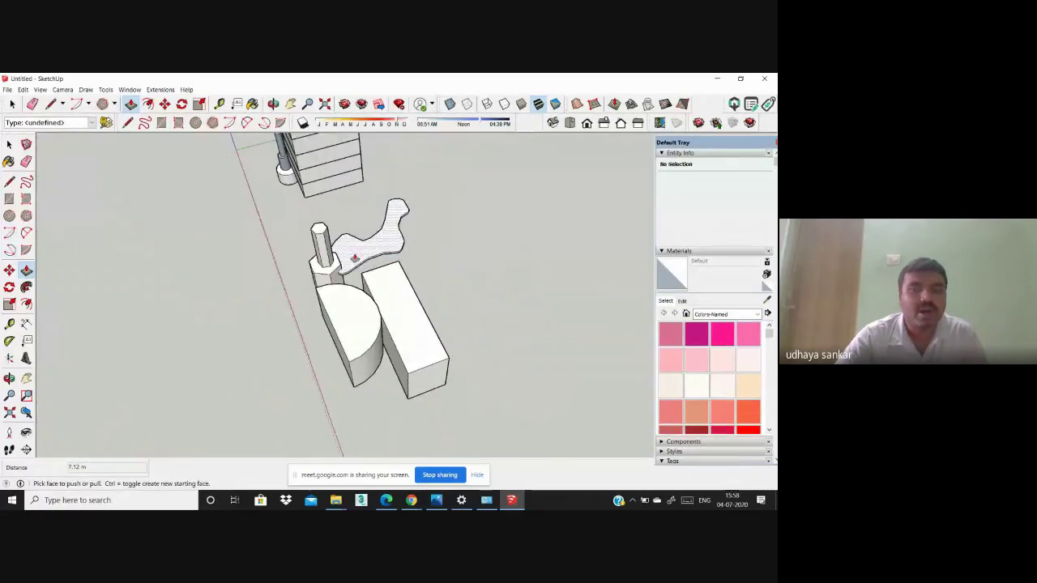
Step: In the top view, draw a small 180° centre-point arc on the ground beyond the rectangular and half-round blocks
{"action": "left_click", "coordinate": [571, 121]}
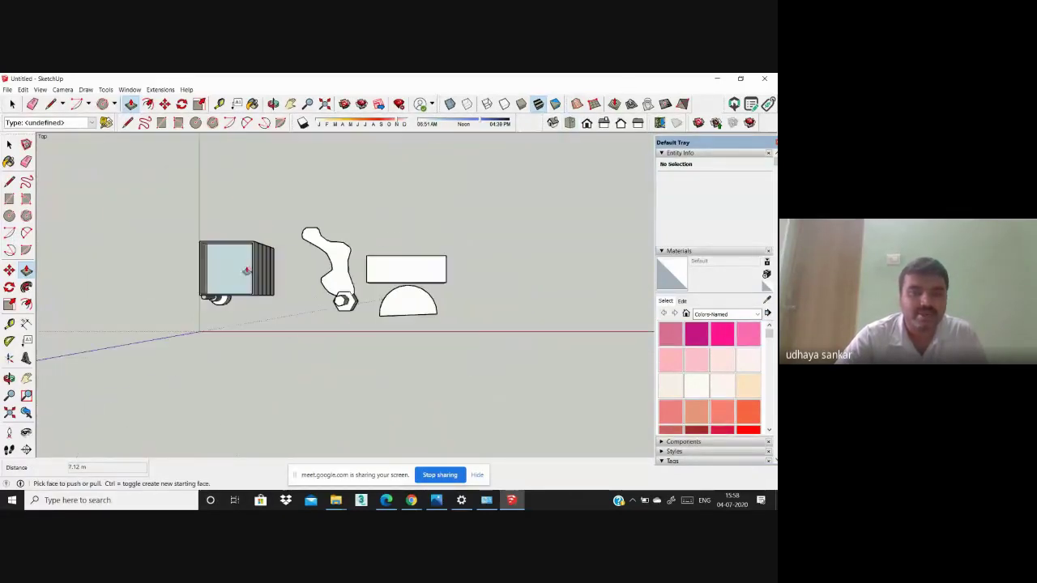
{"action": "scroll", "coordinate": [568, 308], "scroll_direction": "up", "scroll_amount": 3}
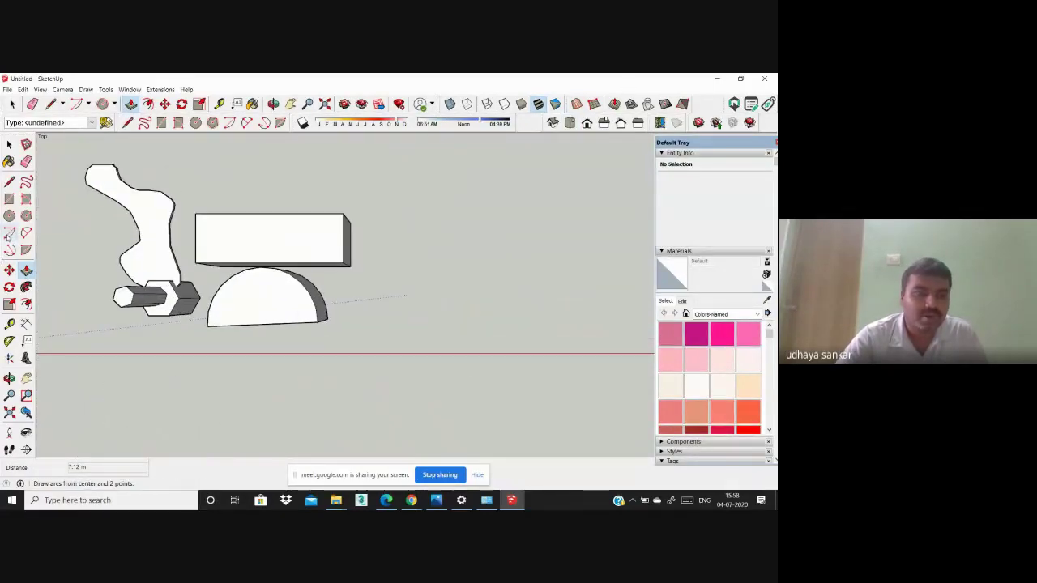
{"action": "left_click", "coordinate": [9, 232]}
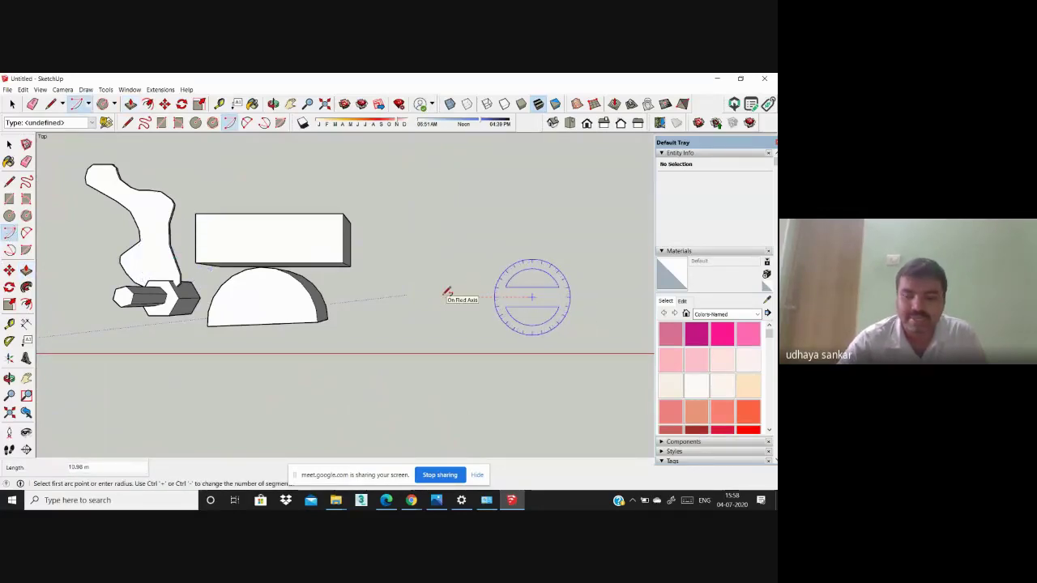
{"action": "left_click", "coordinate": [445, 296]}
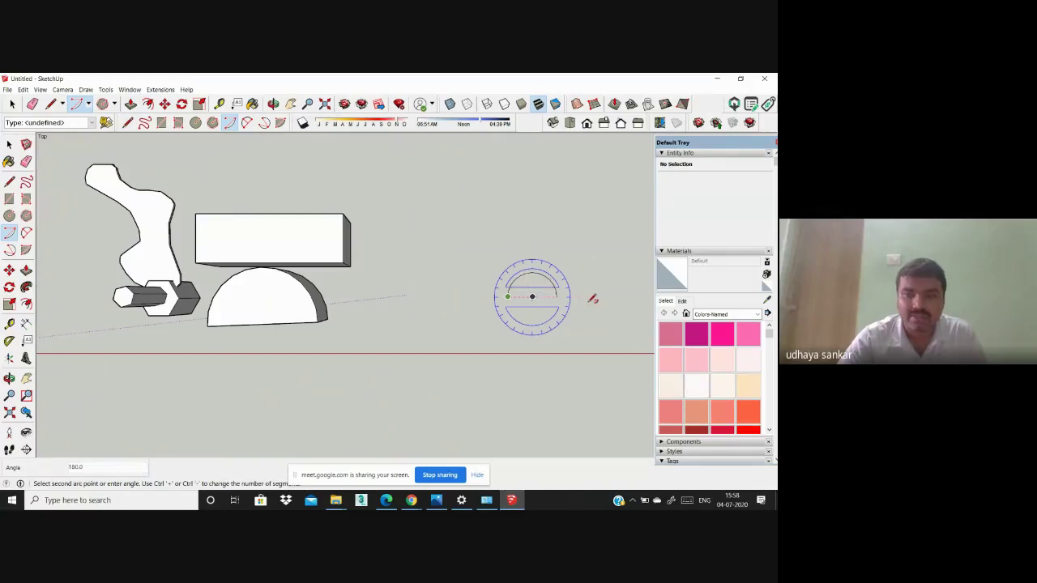
{"action": "key", "text": "Return"}
Step: Draw a larger, nearly semicircular centre-point arc around the small arc
{"action": "scroll", "coordinate": [510, 295], "scroll_direction": "up", "scroll_amount": 6}
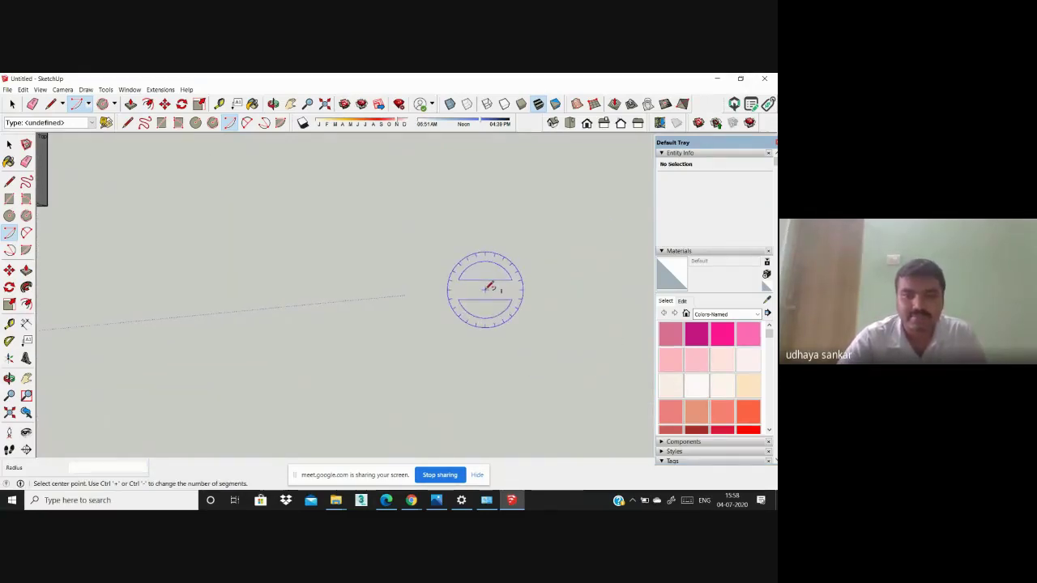
{"action": "left_click", "coordinate": [485, 289]}
{"action": "left_click", "coordinate": [577, 289]}
{"action": "double_click", "coordinate": [358, 265]}
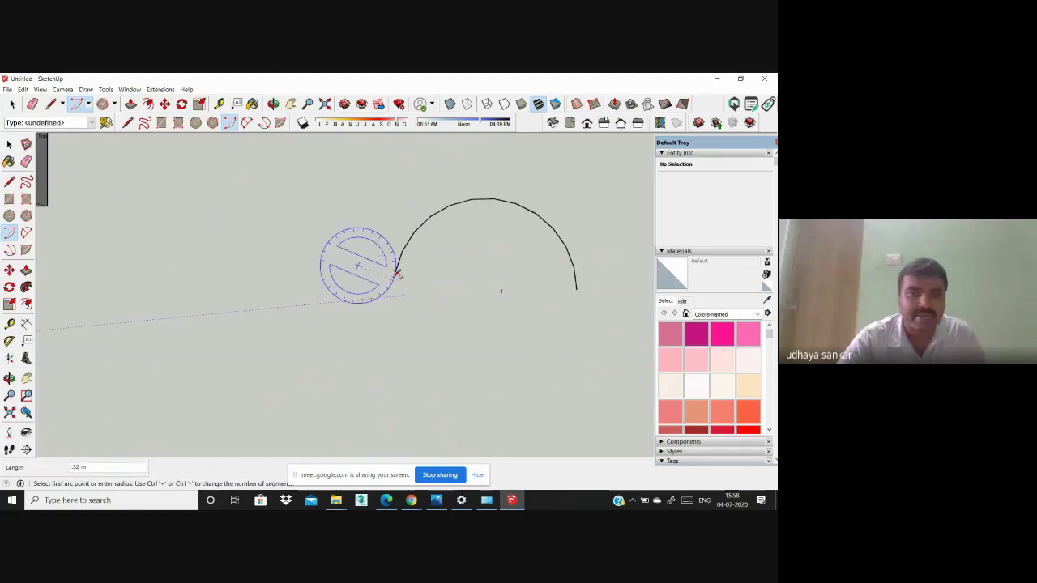
{"action": "left_click", "coordinate": [399, 269]}
{"action": "type", "text": "2.2"}
{"action": "key", "text": "Return"}
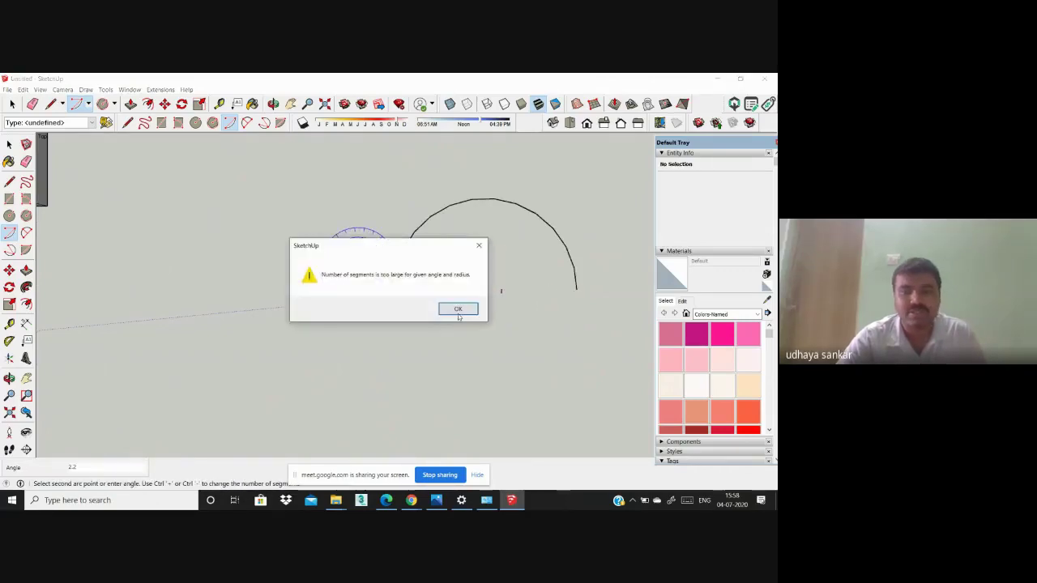
{"action": "left_click", "coordinate": [443, 309]}
Step: Close the larger arc into a face with lines joining its two ends through the small arc
{"action": "key", "text": "l"}
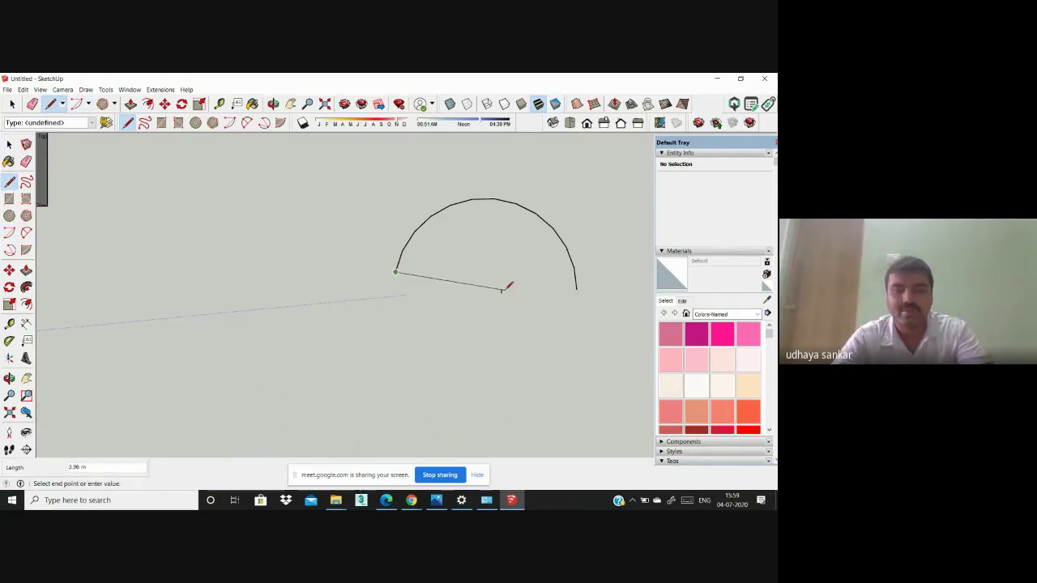
{"action": "left_click", "coordinate": [577, 289]}
{"action": "scroll", "coordinate": [440, 264], "scroll_direction": "down", "scroll_amount": 3}
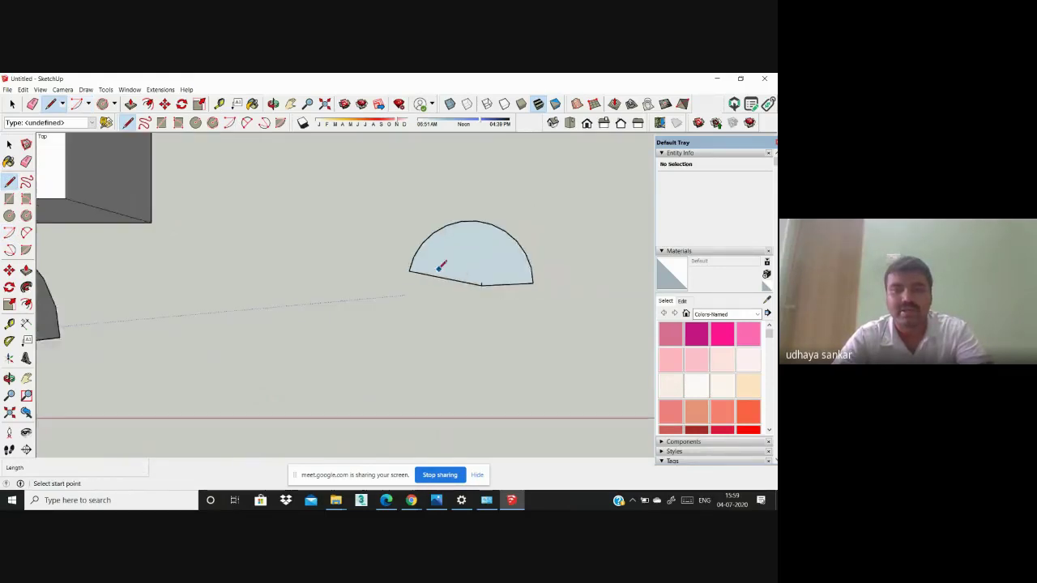
Step: Offset the outline of the new half-round face inward by about 0.25 m
{"action": "middle_click_drag", "start_coordinate": [440, 264], "coordinate": [532, 393]}
{"action": "scroll", "coordinate": [533, 394], "scroll_direction": "up", "scroll_amount": 2}
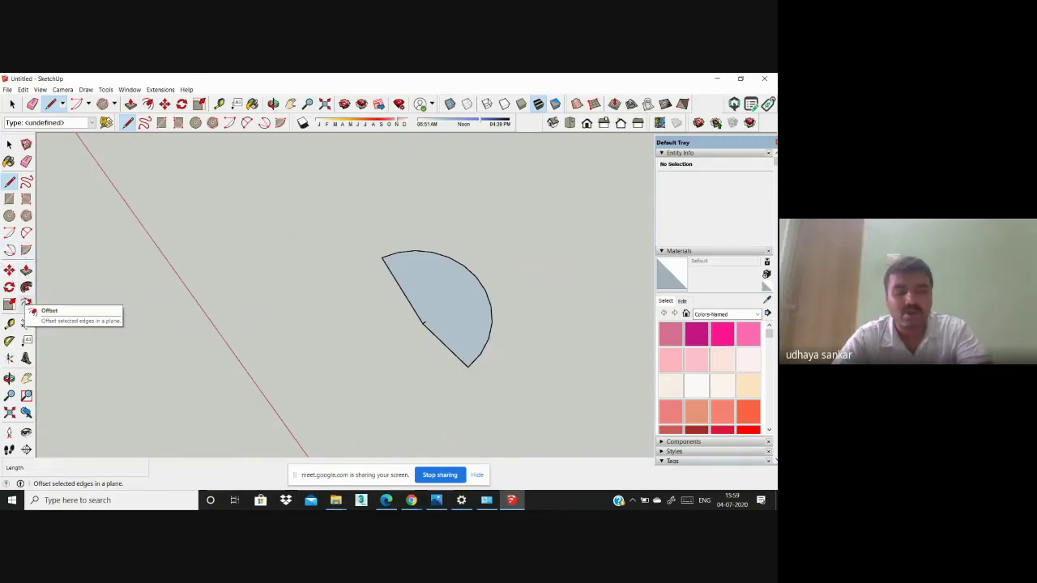
{"action": "left_click", "coordinate": [25, 303]}
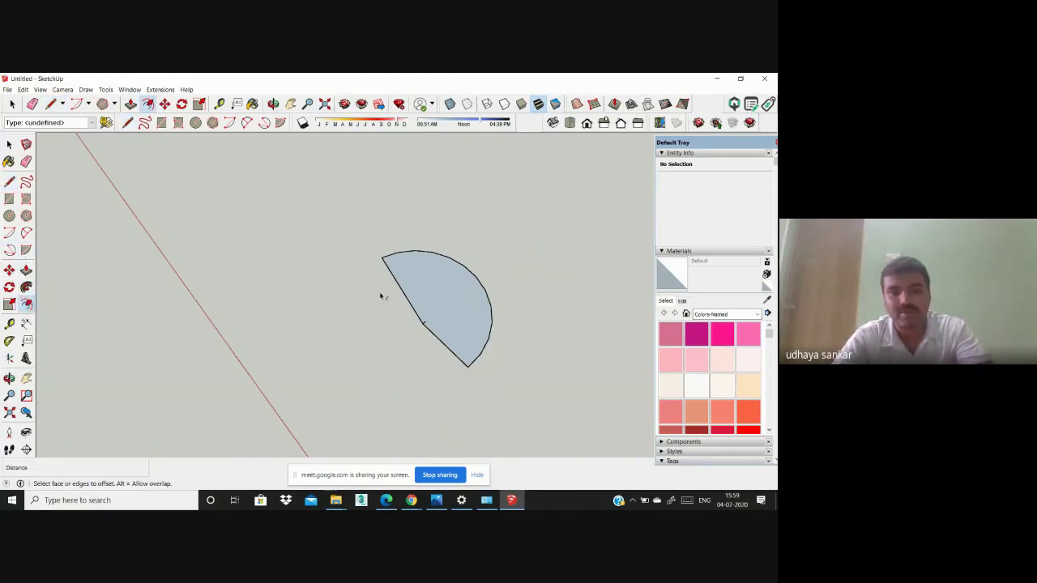
{"action": "scroll", "coordinate": [381, 295], "scroll_direction": "up", "scroll_amount": 2}
{"action": "left_click", "coordinate": [406, 293]}
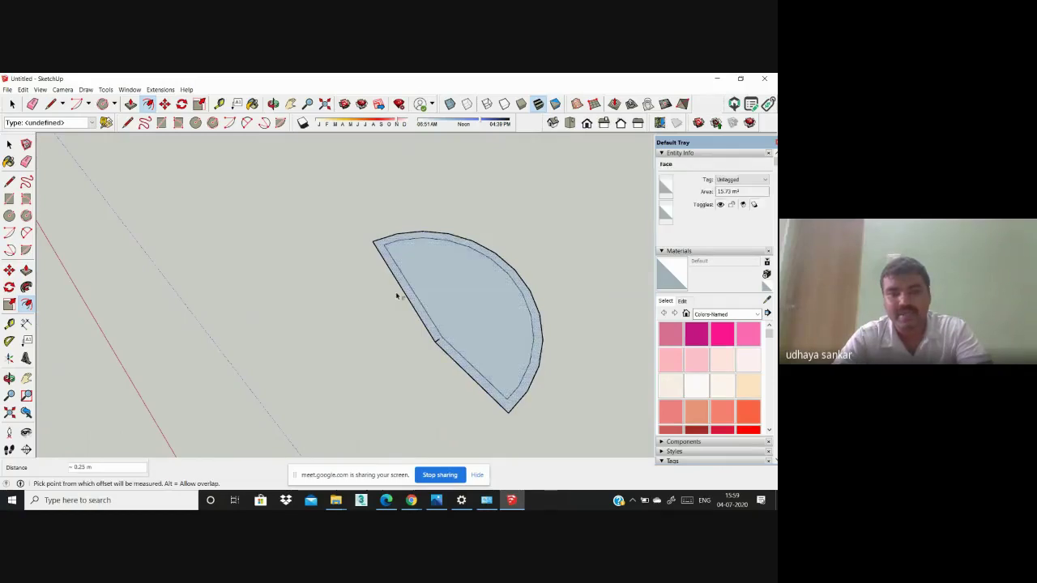
{"action": "left_click", "coordinate": [397, 296]}
Step: Extrude the narrow rim between the two half-round outlines upward by 4 m to form a wall
{"action": "scroll", "coordinate": [270, 270], "scroll_direction": "down", "scroll_amount": 3}
{"action": "middle_click_drag", "start_coordinate": [271, 270], "coordinate": [609, 378]}
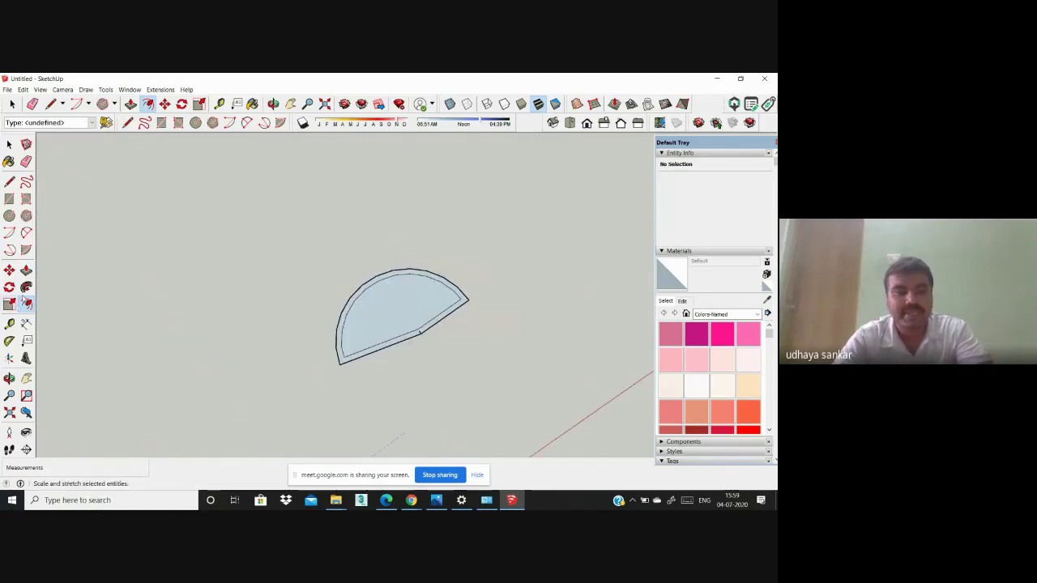
{"action": "left_click", "coordinate": [26, 270]}
{"action": "left_click", "coordinate": [342, 359]}
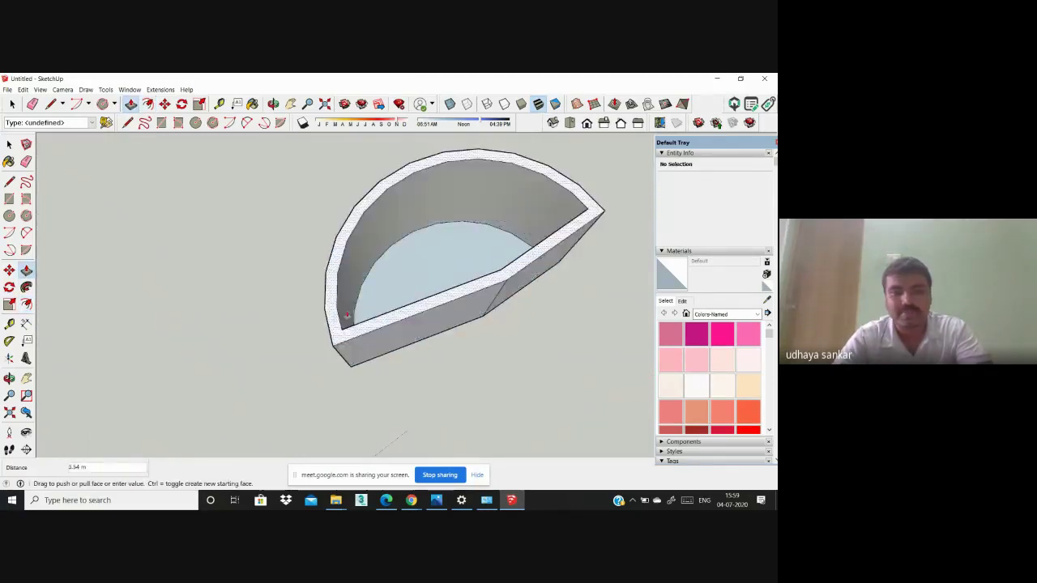
{"action": "type", "text": "4"}
{"action": "key", "text": "Return"}
Step: Extrude the inner half-round face upward by about 13.79 m so that it rises above the rim wall
{"action": "scroll", "coordinate": [398, 339], "scroll_direction": "down", "scroll_amount": 4}
{"action": "middle_click_drag", "start_coordinate": [398, 339], "coordinate": [119, 347]}
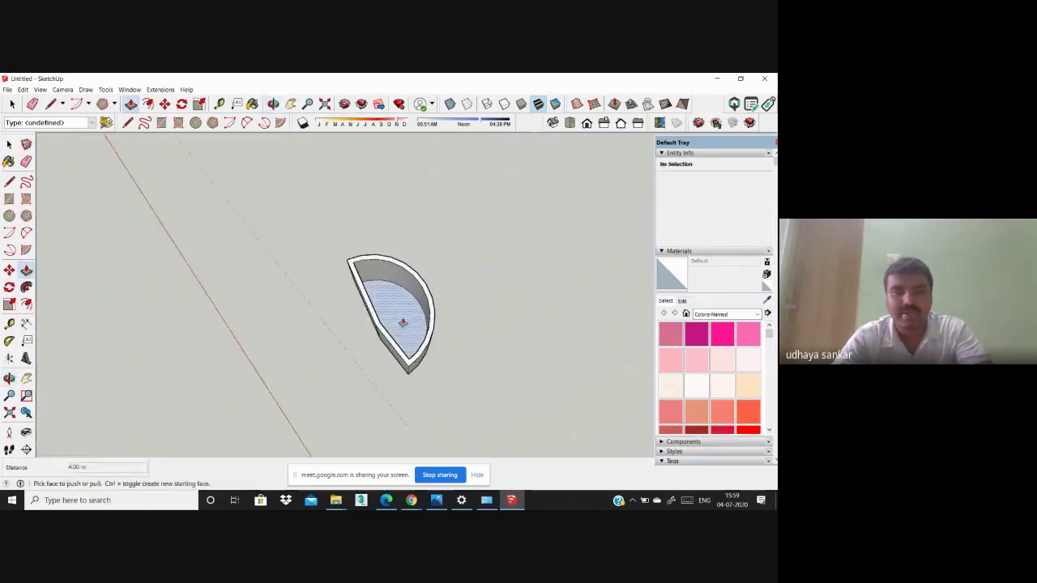
{"action": "left_click", "coordinate": [403, 323]}
{"action": "left_click", "coordinate": [373, 242]}
{"action": "middle_click_drag", "start_coordinate": [373, 243], "coordinate": [138, 168]}
{"action": "scroll", "coordinate": [320, 277], "scroll_direction": "down", "scroll_amount": 3}
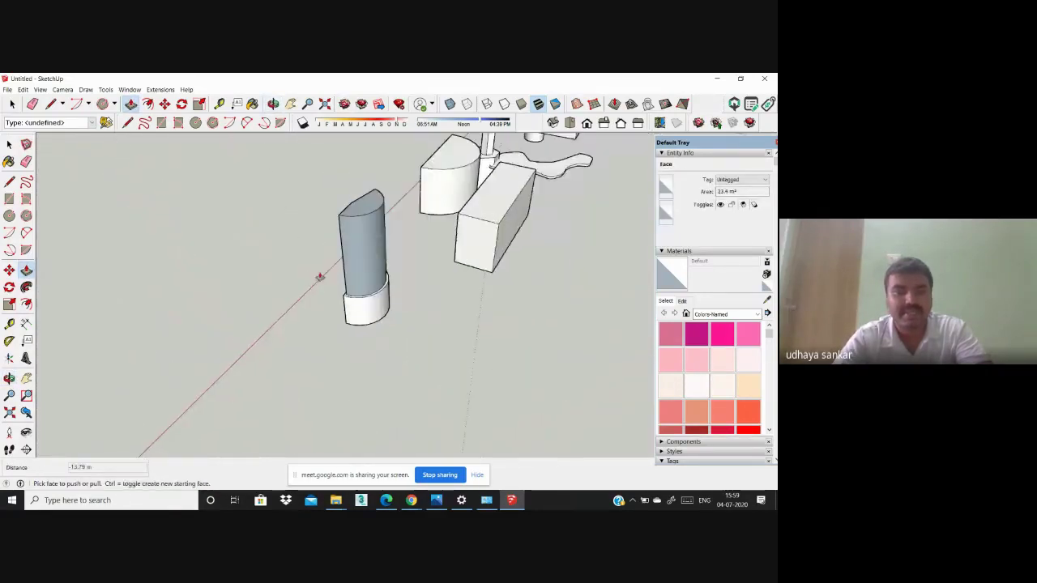
{"action": "middle_click_drag", "start_coordinate": [320, 277], "coordinate": [595, 218]}
{"action": "scroll", "coordinate": [427, 357], "scroll_direction": "down", "scroll_amount": 5}
{"action": "scroll", "coordinate": [411, 344], "scroll_direction": "up", "scroll_amount": 2}
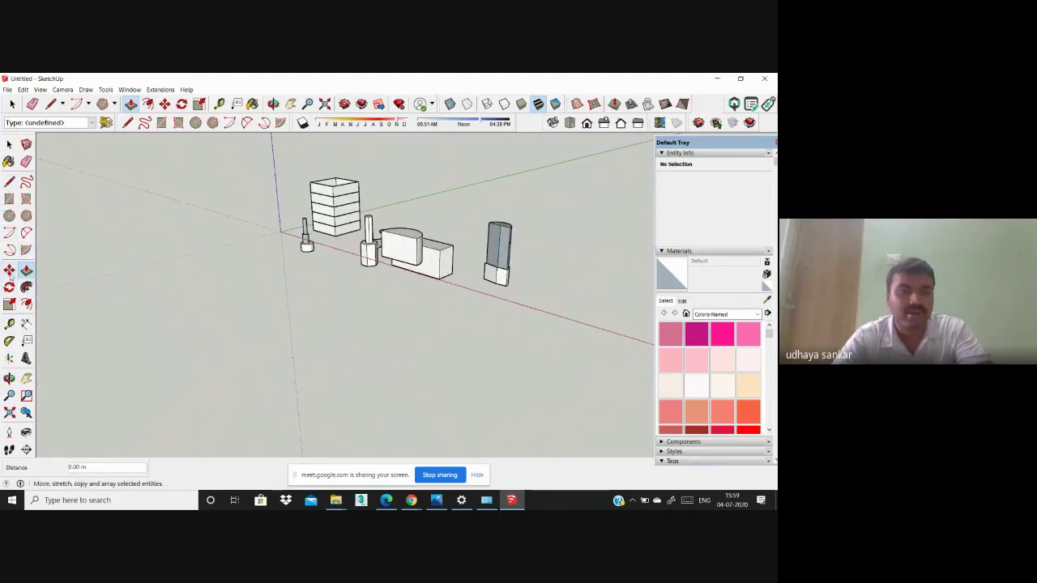
Step: In the top view, draw a shallow two-point arc about 6.77 m wide beyond the half-round tower, near the red axis
{"action": "left_click", "coordinate": [570, 123]}
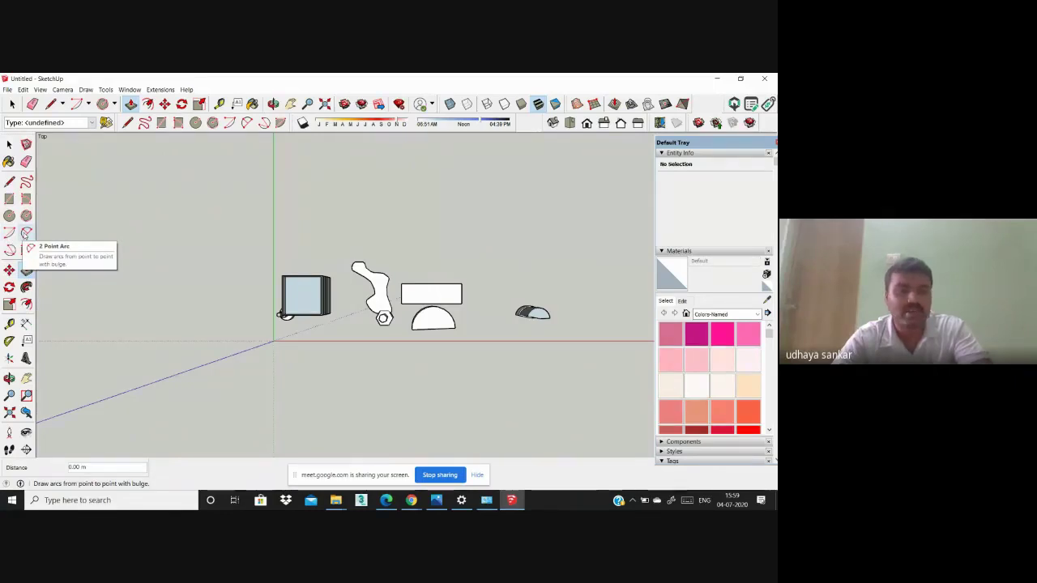
{"action": "left_click", "coordinate": [27, 234]}
{"action": "scroll", "coordinate": [565, 325], "scroll_direction": "up", "scroll_amount": 2}
{"action": "left_click", "coordinate": [590, 327]}
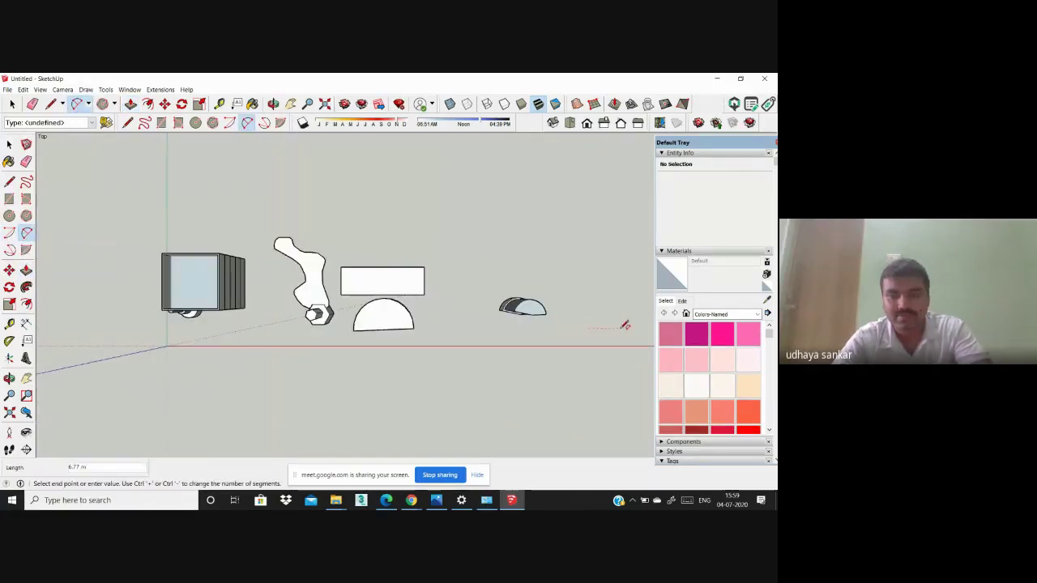
{"action": "left_click", "coordinate": [620, 327]}
{"action": "left_click", "coordinate": [579, 321]}
{"action": "scroll", "coordinate": [606, 326], "scroll_direction": "up", "scroll_amount": 4}
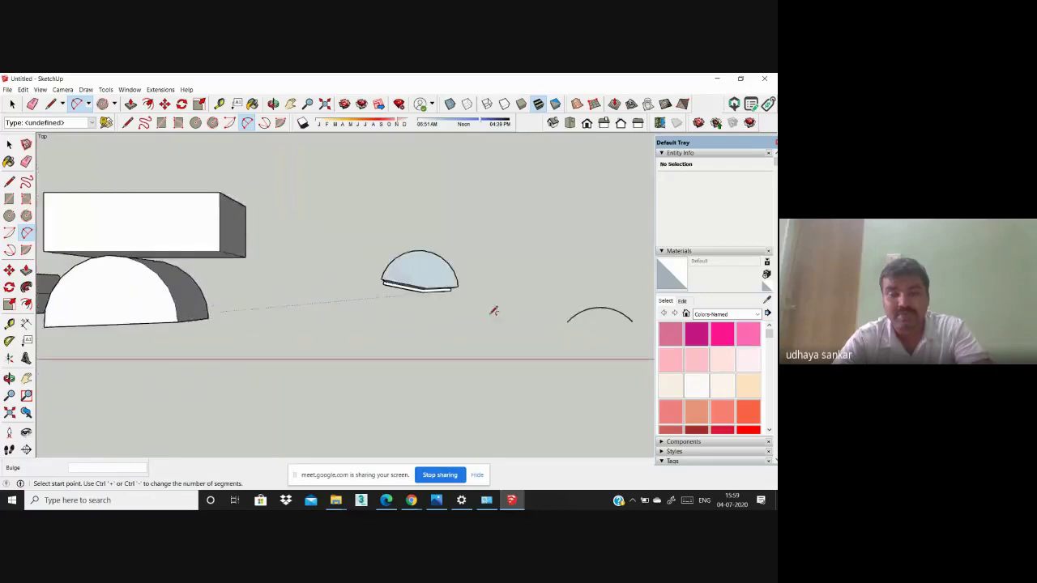
Step: Draw a semicircular two-point arc about 12.51 m wide with a bulge of about 6.25 m behind the shallow arc
{"action": "scroll", "coordinate": [464, 306], "scroll_direction": "down", "scroll_amount": 3}
{"action": "left_click", "coordinate": [504, 278]}
{"action": "left_click", "coordinate": [580, 278]}
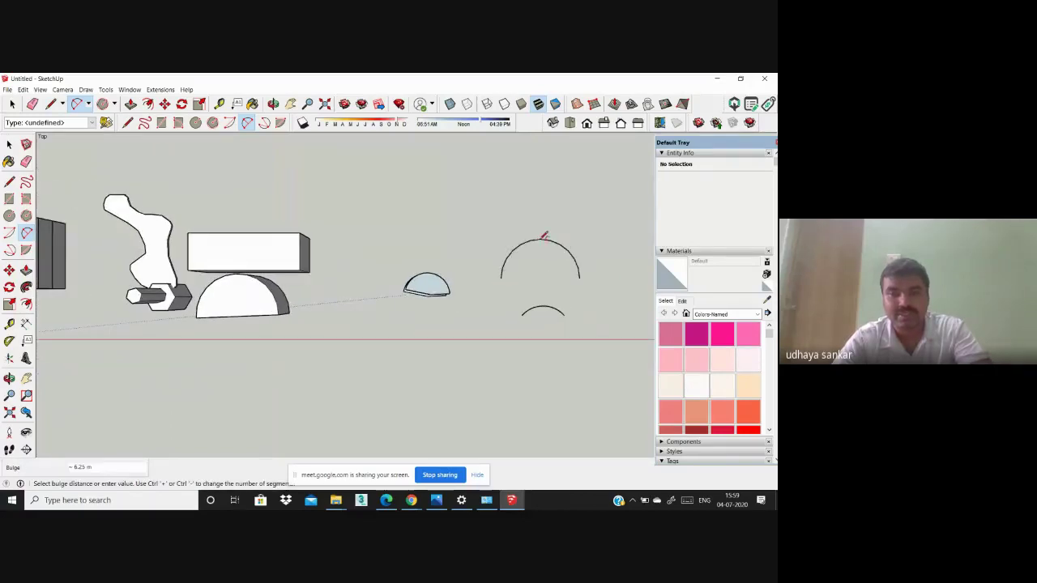
{"action": "left_click", "coordinate": [541, 239]}
Step: Close the large semicircular arc and the shallow arc with straight lines across their open ends to form two faces
{"action": "key", "text": "l"}
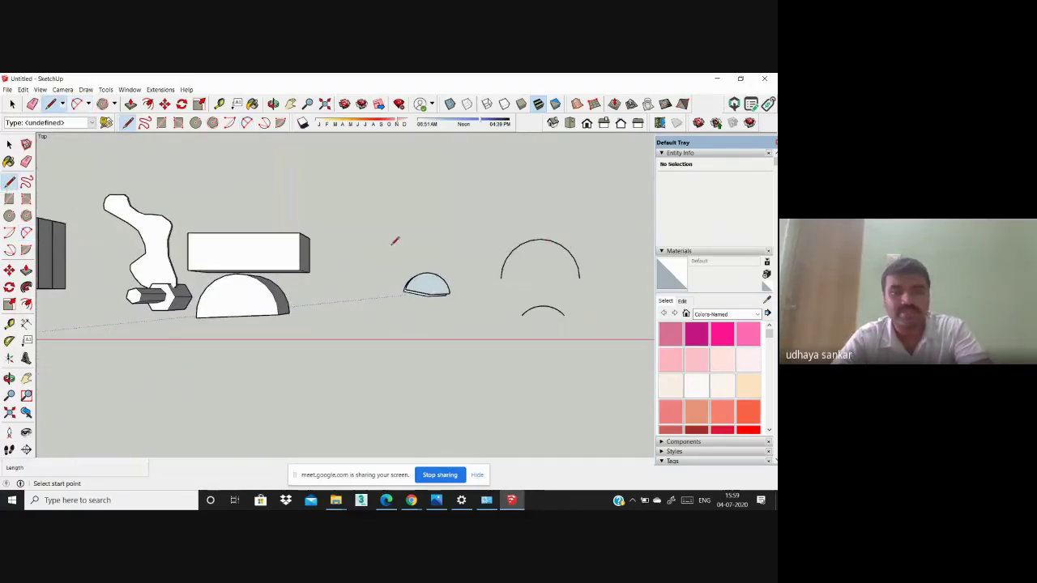
{"action": "left_click", "coordinate": [500, 278]}
{"action": "left_click", "coordinate": [579, 278]}
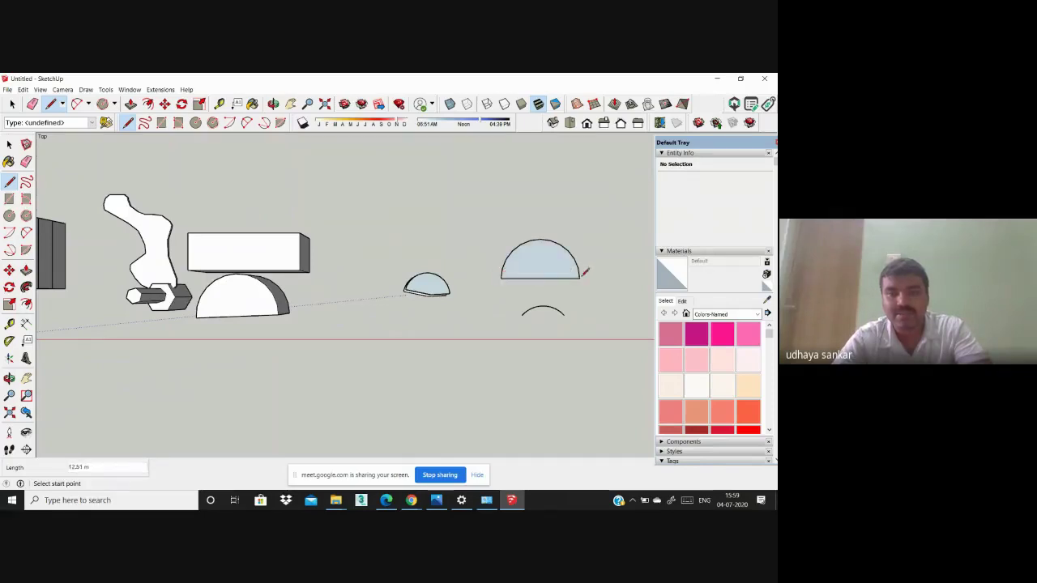
{"action": "left_click", "coordinate": [522, 315]}
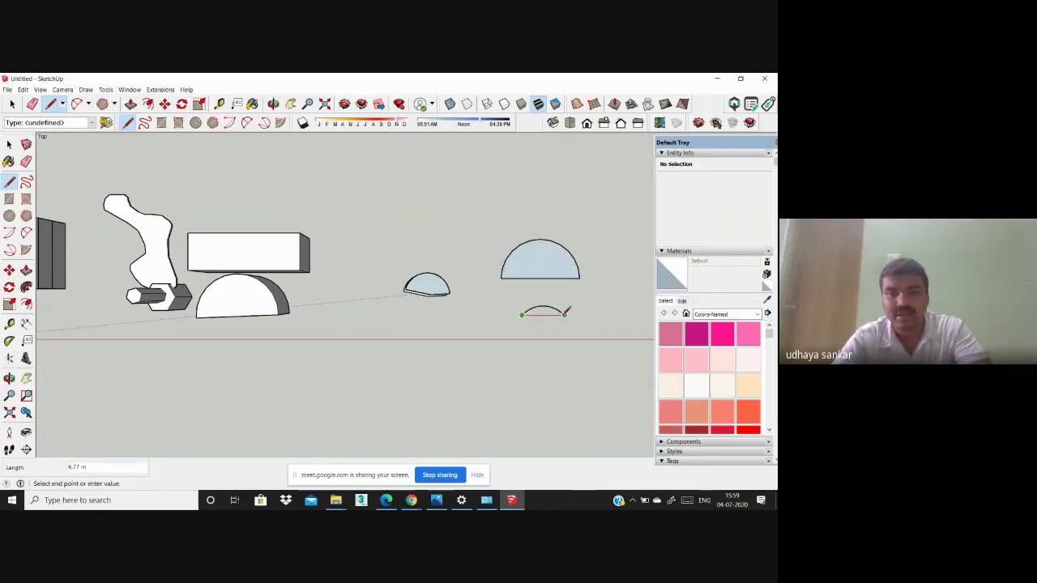
{"action": "left_click", "coordinate": [565, 315]}
Step: In the top view, draw a half-round Pie shape with a 180-degree sweep behind the small half-round tower
{"action": "middle_click_drag", "start_coordinate": [404, 300], "coordinate": [131, 81]}
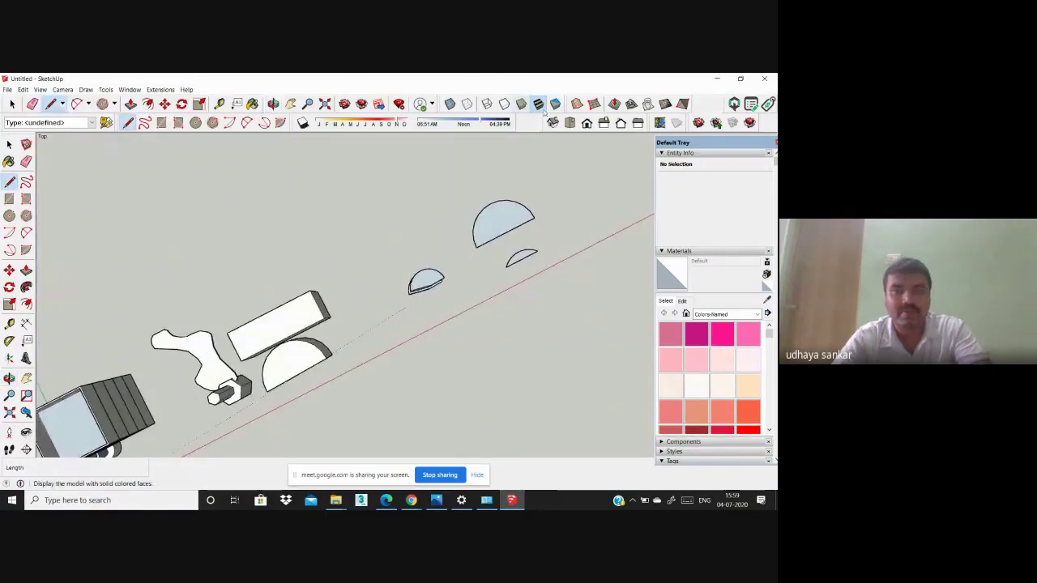
{"action": "left_click", "coordinate": [570, 122]}
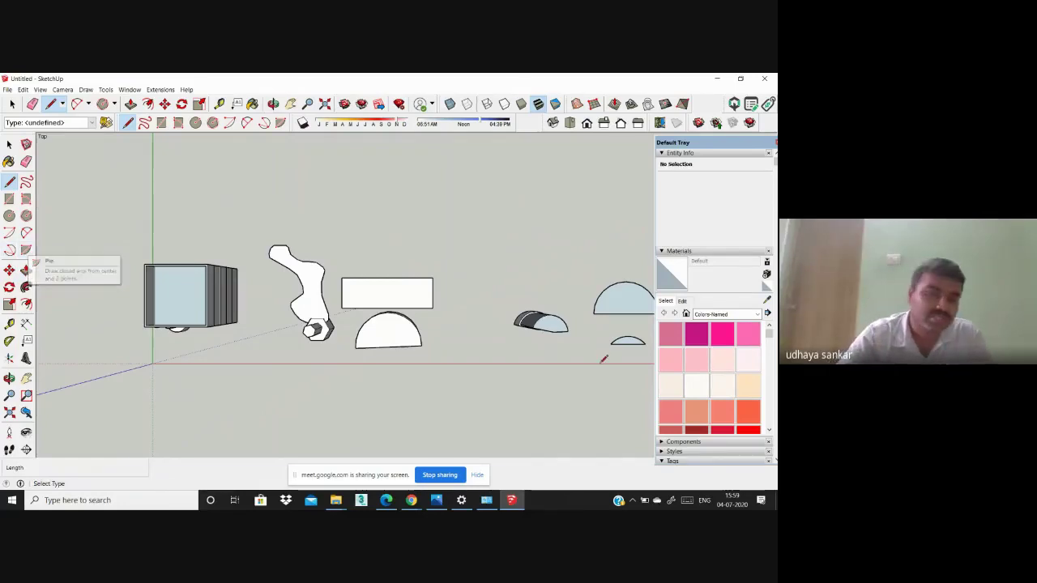
{"action": "scroll", "coordinate": [454, 295], "scroll_direction": "down", "scroll_amount": 2}
{"action": "scroll", "coordinate": [554, 290], "scroll_direction": "up", "scroll_amount": 2}
{"action": "scroll", "coordinate": [554, 290], "scroll_direction": "up", "scroll_amount": 3}
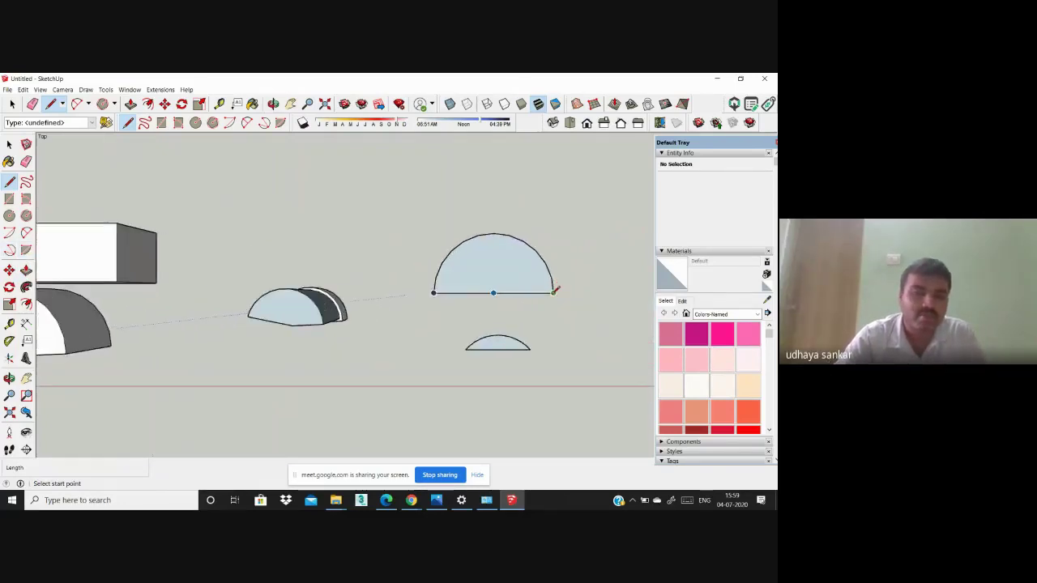
{"action": "scroll", "coordinate": [571, 320], "scroll_direction": "down", "scroll_amount": 1}
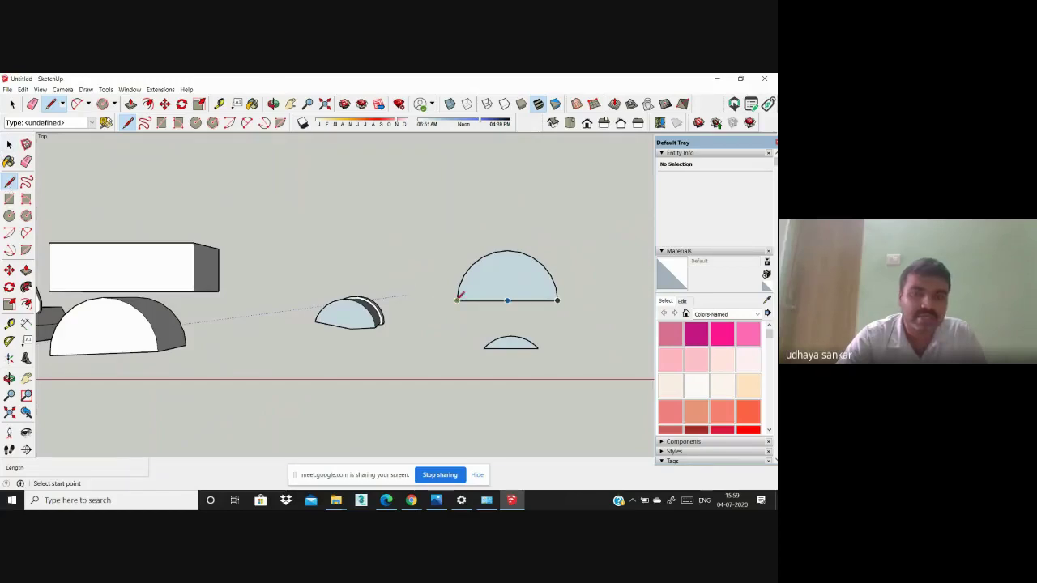
{"action": "left_click", "coordinate": [26, 250]}
{"action": "scroll", "coordinate": [257, 239], "scroll_direction": "up", "scroll_amount": 3}
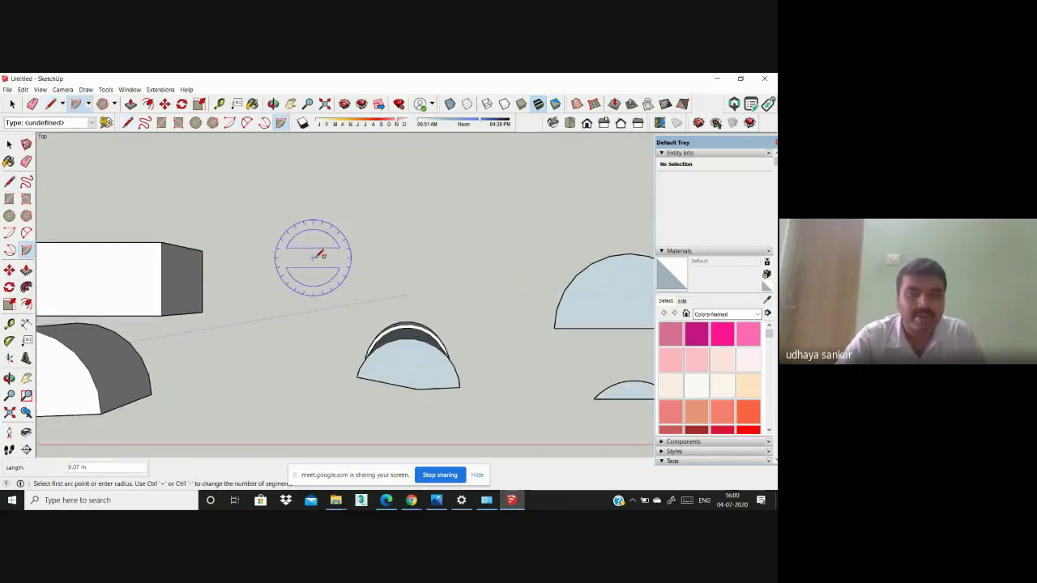
{"action": "left_click", "coordinate": [400, 260]}
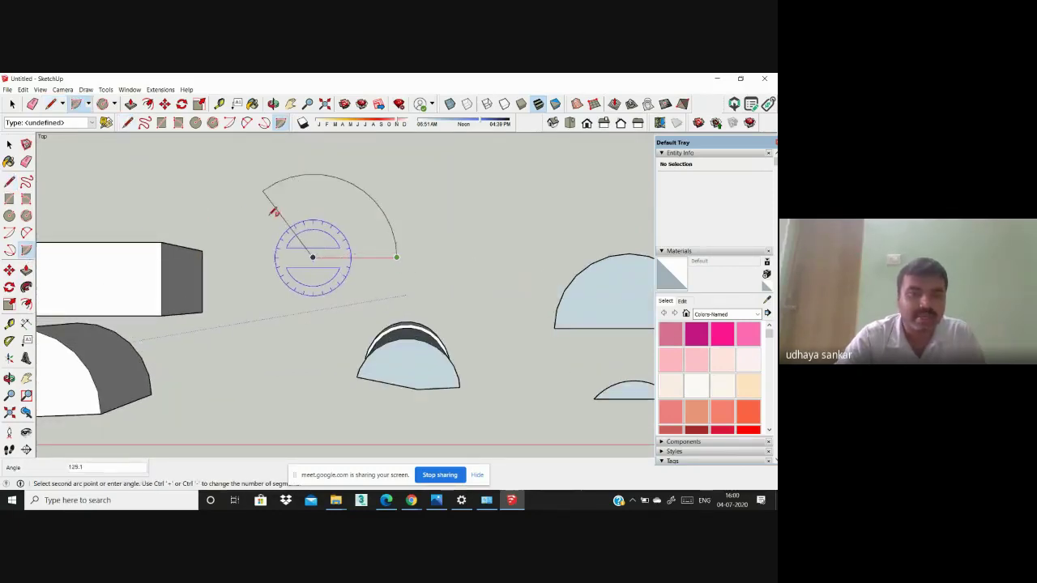
{"action": "left_click", "coordinate": [253, 256]}
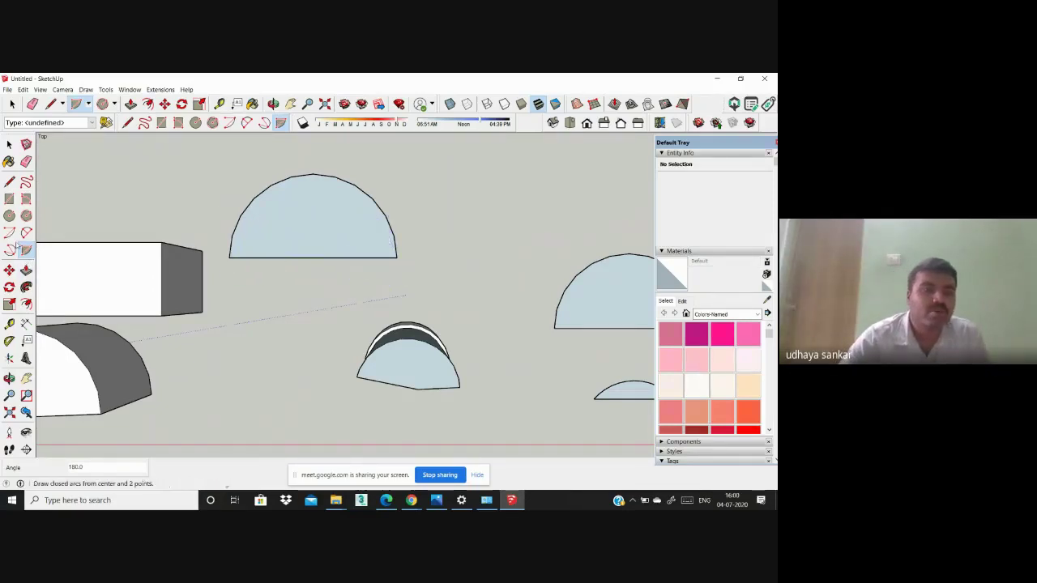
Step: Draw a 180-degree centre-point arc about 13.6 m wide along the red axis, beyond the two closed arc shapes
{"action": "left_click", "coordinate": [9, 233]}
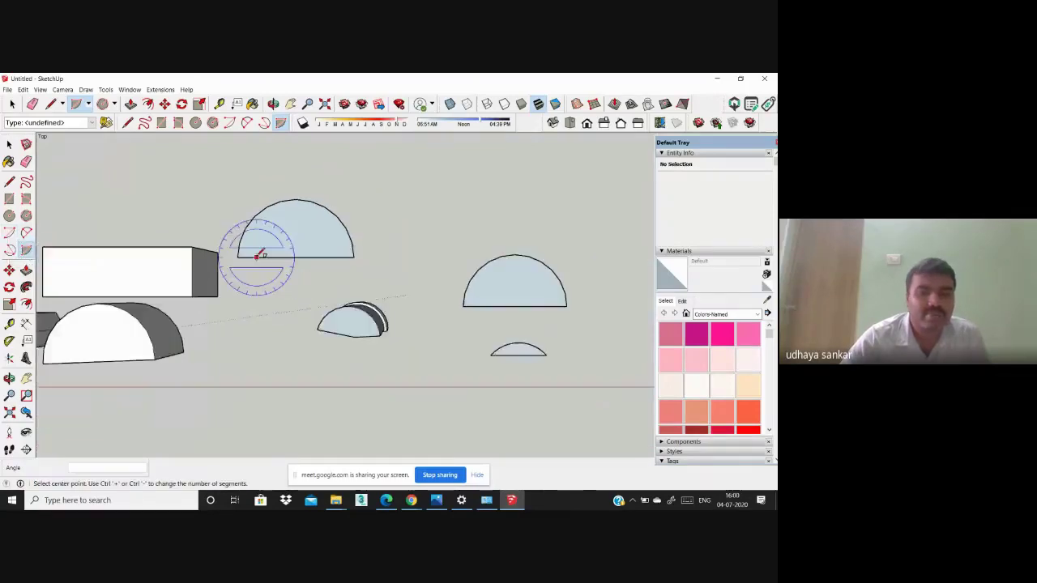
{"action": "scroll", "coordinate": [259, 248], "scroll_direction": "down", "scroll_amount": 2}
{"action": "scroll", "coordinate": [416, 288], "scroll_direction": "up", "scroll_amount": 3}
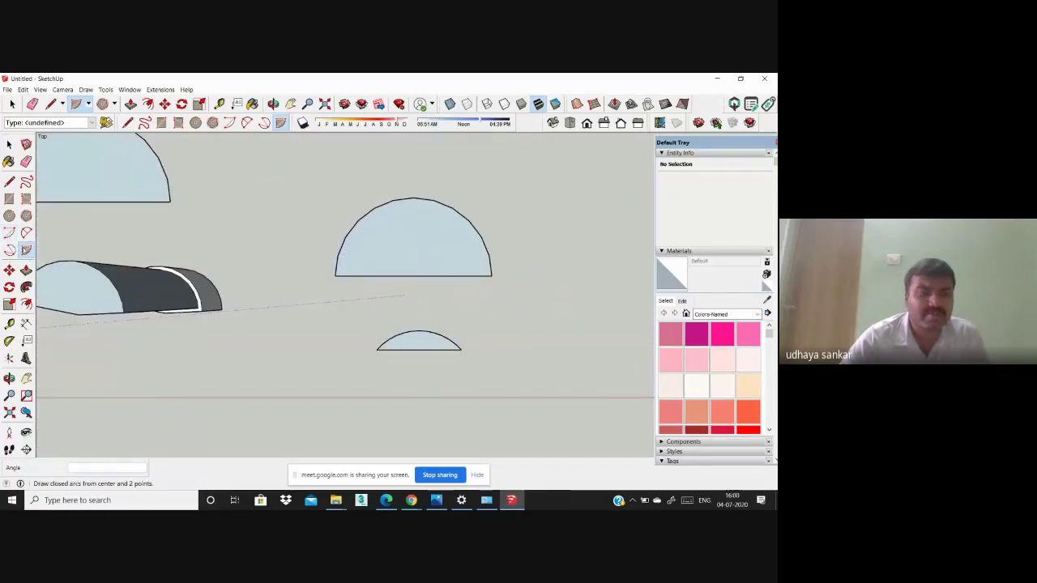
{"action": "left_click", "coordinate": [9, 232]}
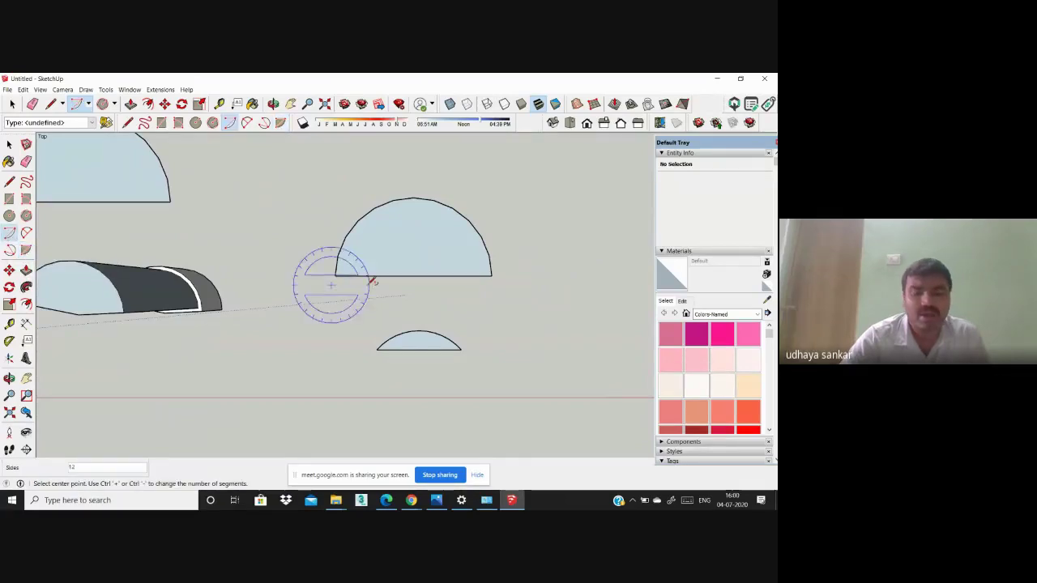
{"action": "scroll", "coordinate": [341, 283], "scroll_direction": "down", "scroll_amount": 2}
{"action": "left_click", "coordinate": [560, 295]}
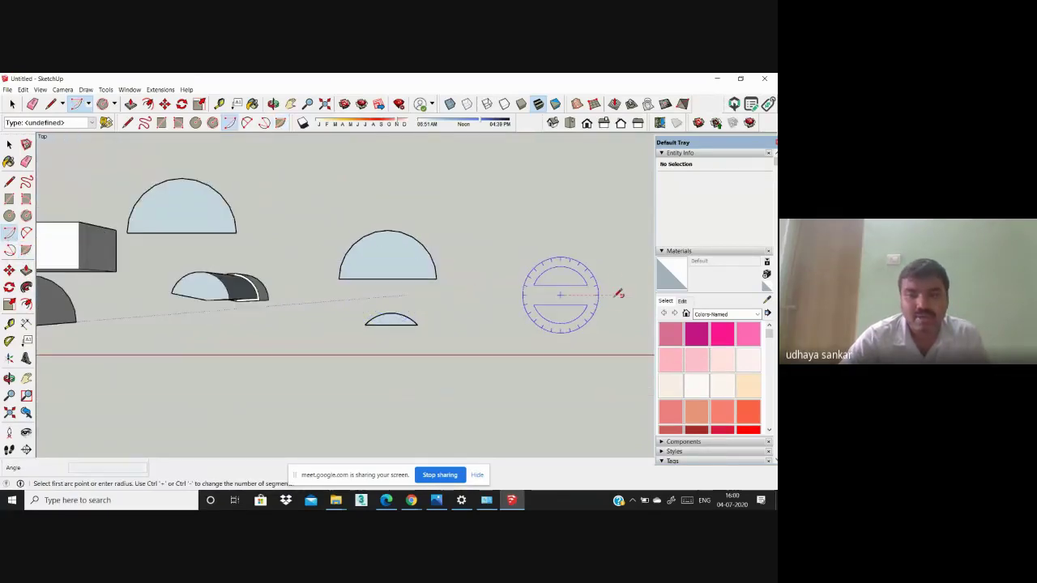
{"action": "left_click", "coordinate": [614, 295]}
{"action": "left_click", "coordinate": [509, 294]}
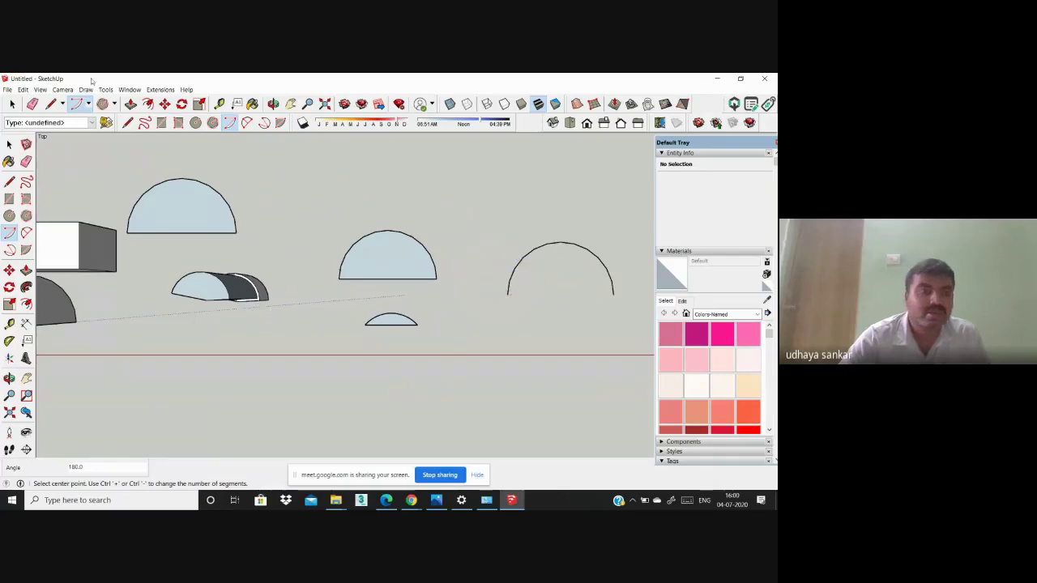
Step: Close the new semicircular arc with a straight line between its two endpoints
{"action": "key", "text": "l"}
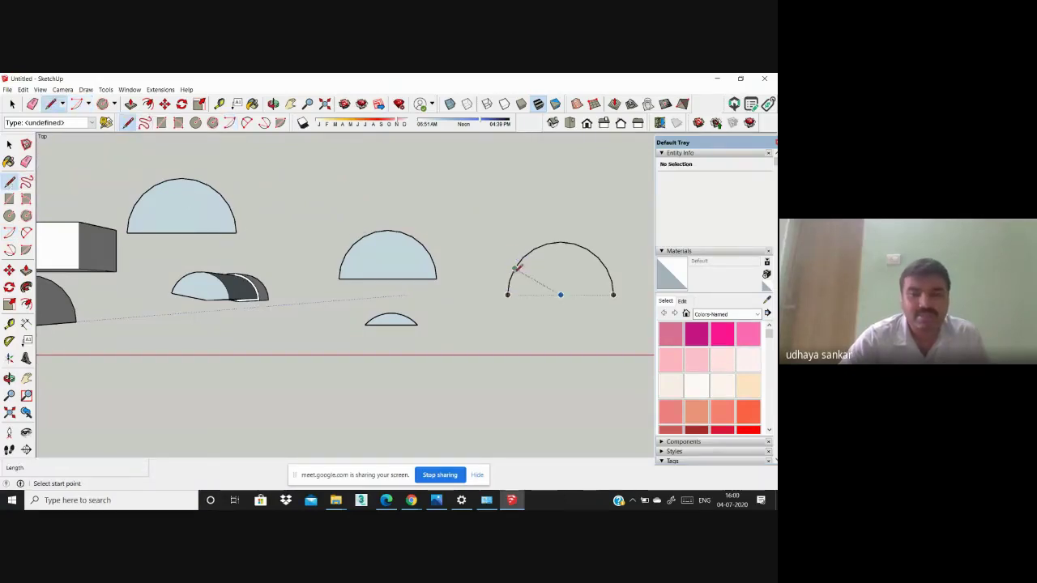
{"action": "left_click", "coordinate": [509, 294]}
{"action": "left_click", "coordinate": [614, 295]}
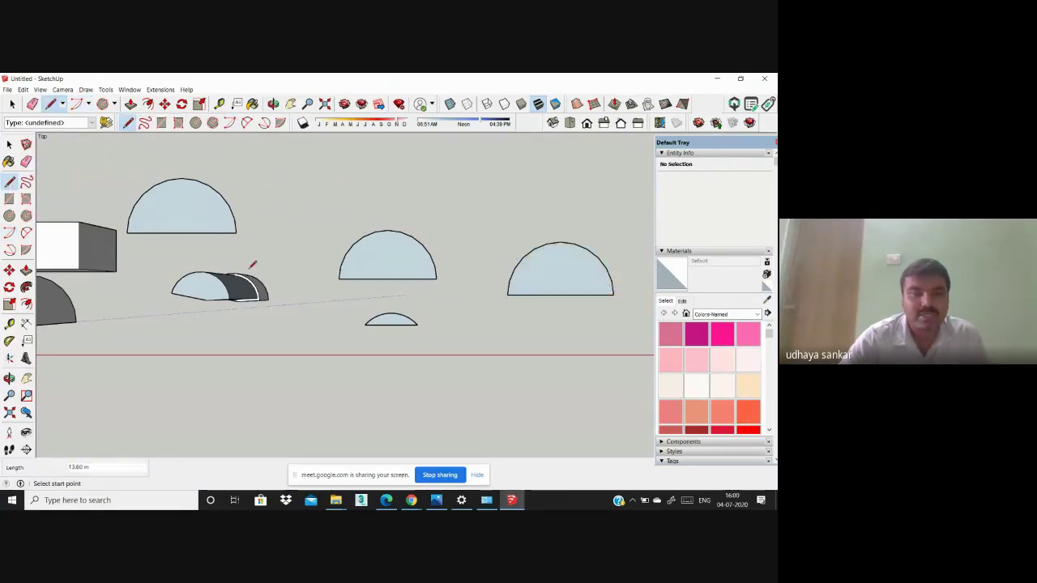
Step: Draw a larger half-round Pie shape beyond the end of the row of half-round faces
{"action": "scroll", "coordinate": [252, 265], "scroll_direction": "down", "scroll_amount": 3}
{"action": "key", "text": "a"}
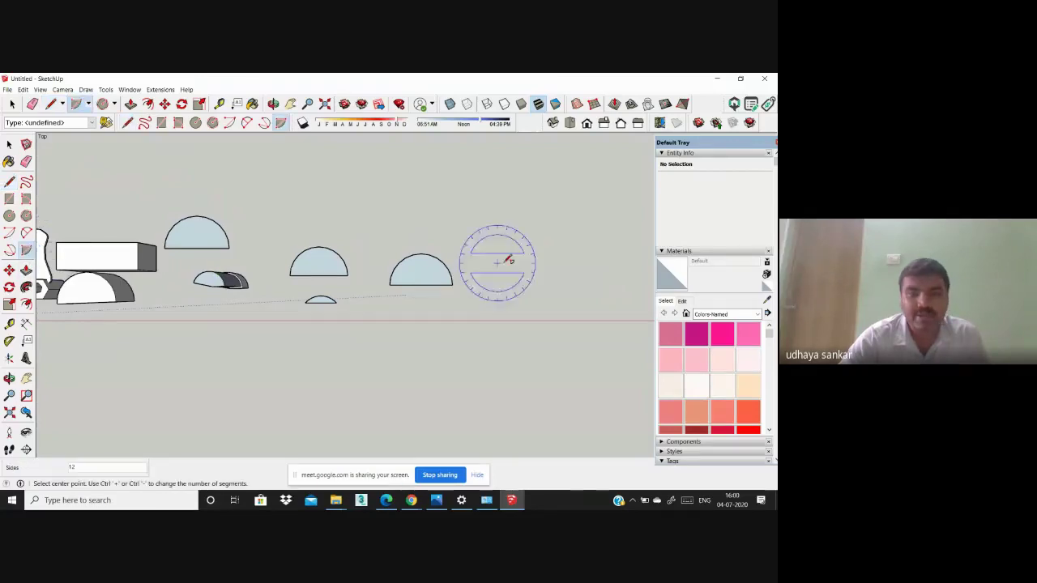
{"action": "left_click", "coordinate": [577, 284]}
{"action": "left_click", "coordinate": [509, 284]}
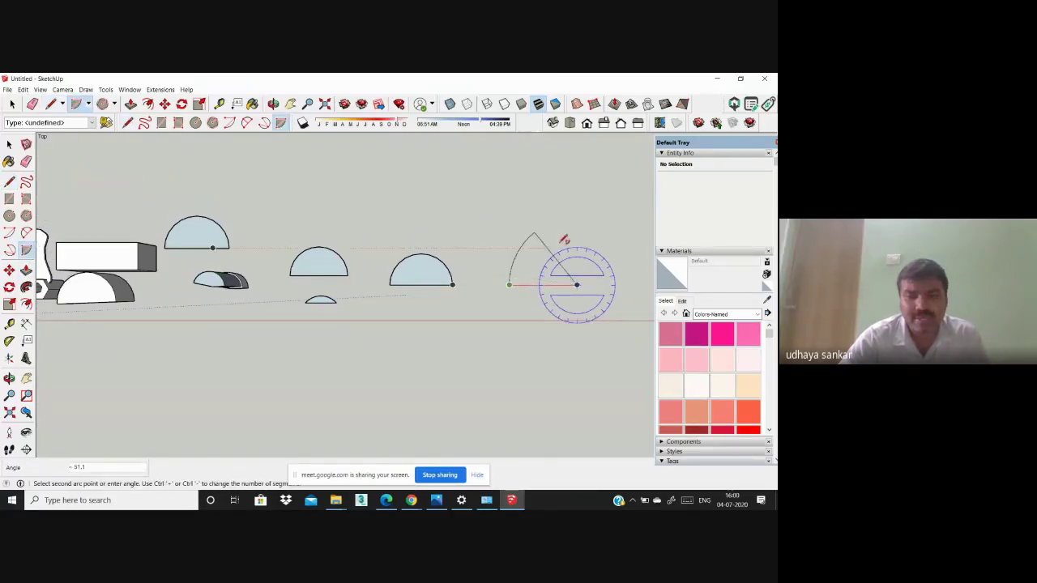
{"action": "left_click", "coordinate": [624, 284]}
Step: Select the largest half-round shape and move it diagonally on the ground by about 9.07 m, away from the red axis
{"action": "scroll", "coordinate": [315, 225], "scroll_direction": "down", "scroll_amount": 3}
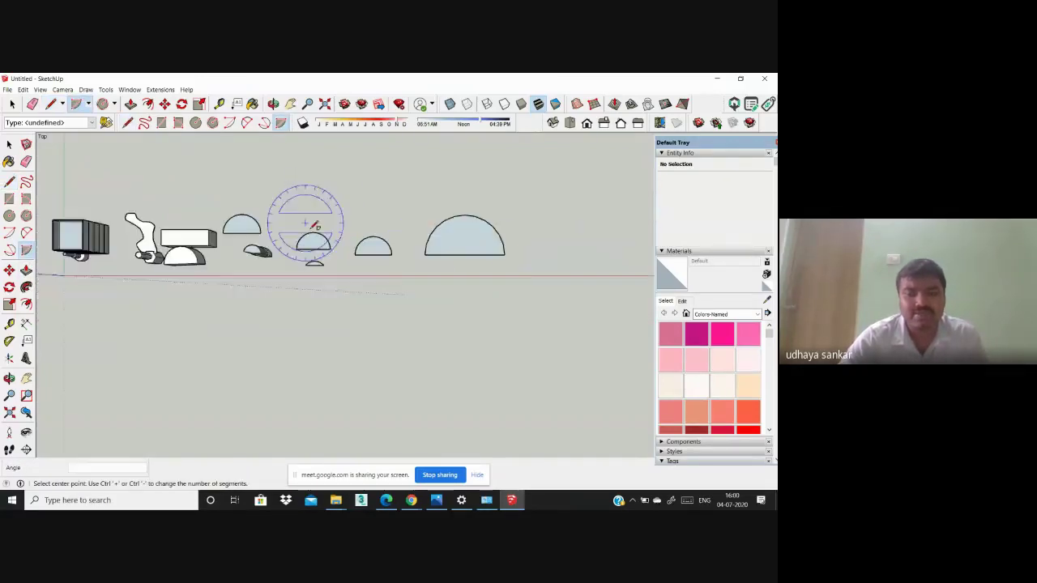
{"action": "scroll", "coordinate": [472, 249], "scroll_direction": "up", "scroll_amount": 5}
{"action": "scroll", "coordinate": [373, 248], "scroll_direction": "down", "scroll_amount": 3}
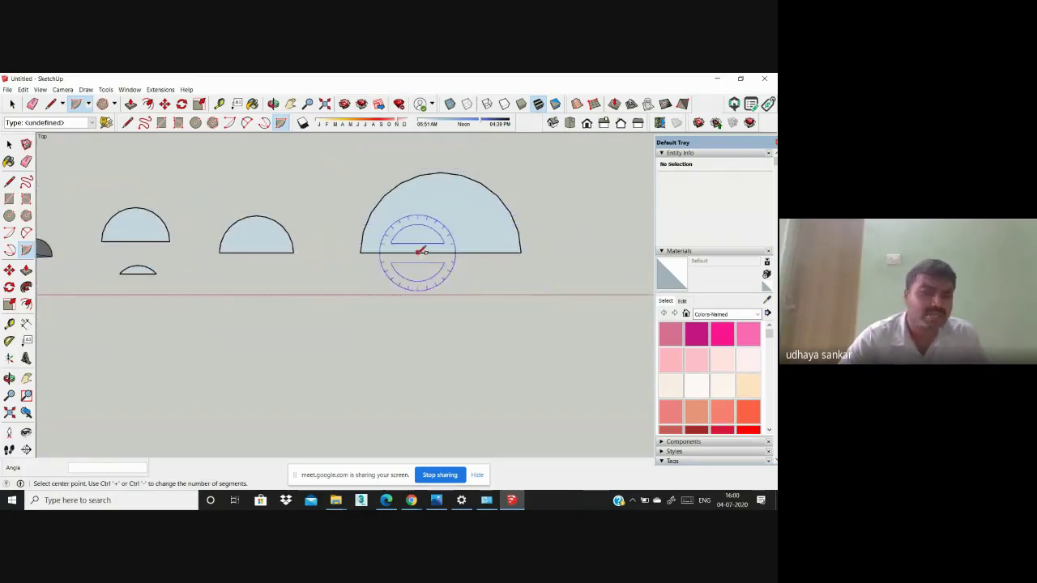
{"action": "scroll", "coordinate": [441, 253], "scroll_direction": "down", "scroll_amount": 2}
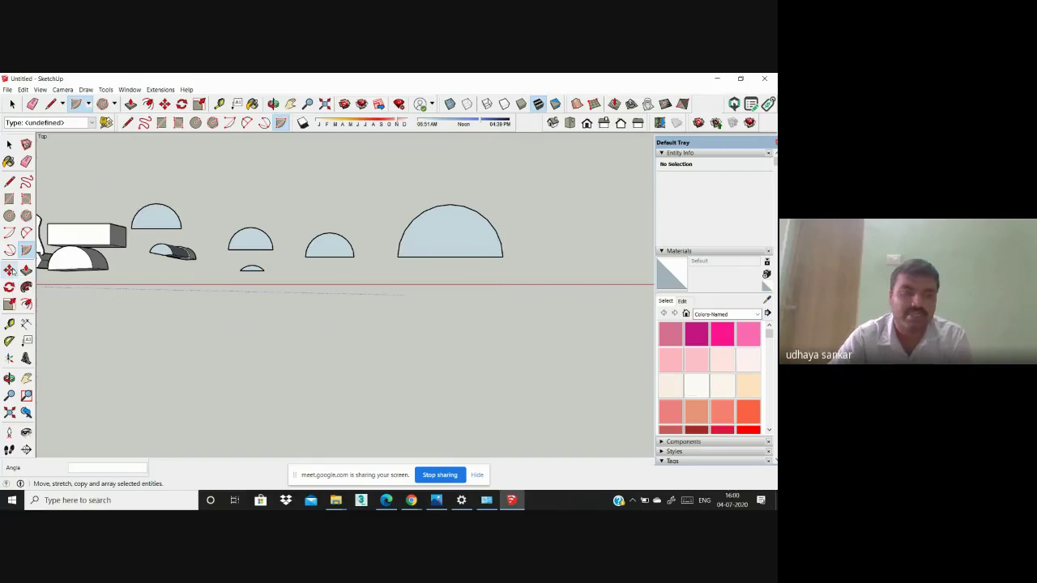
{"action": "left_click", "coordinate": [10, 271]}
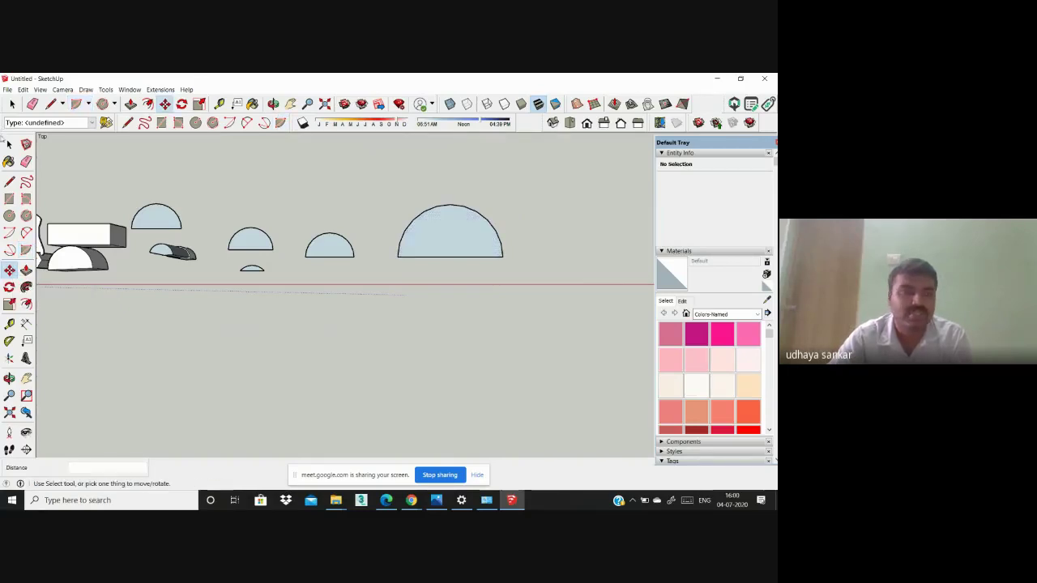
{"action": "key", "text": "space"}
{"action": "left_click_drag", "start_coordinate": [394, 215], "coordinate": [394, 215]}
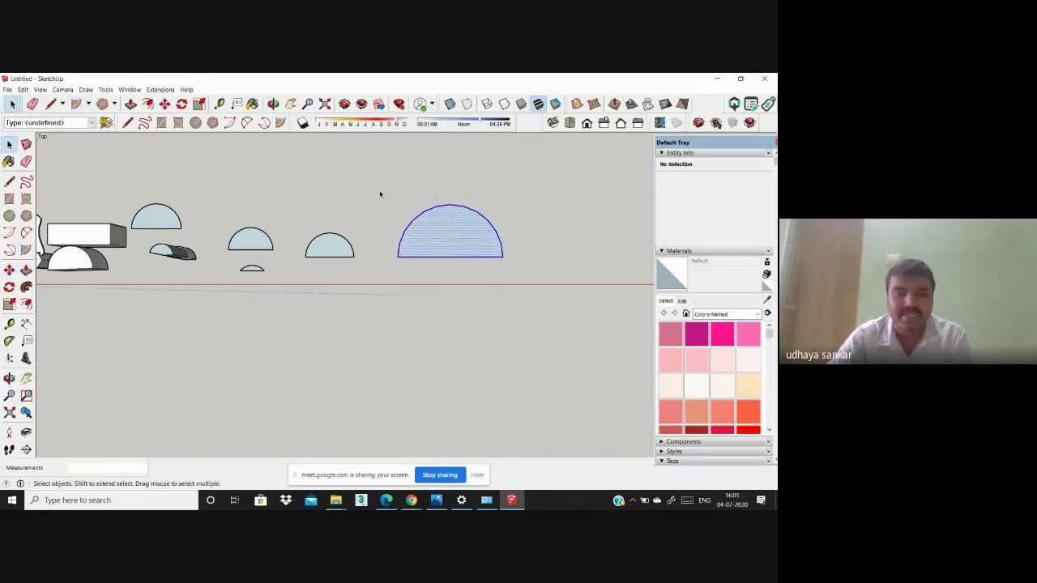
{"action": "left_click", "coordinate": [9, 272]}
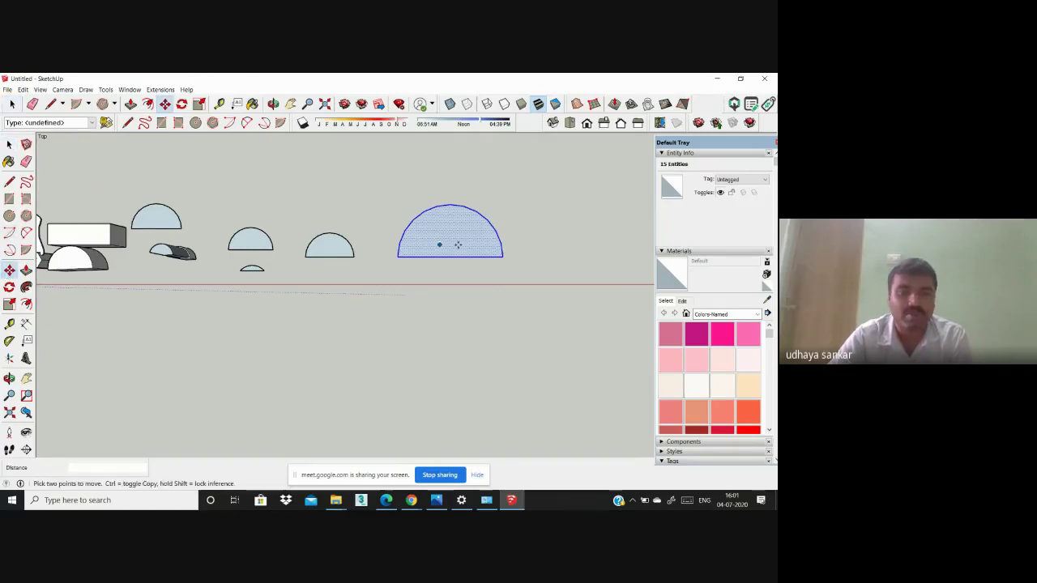
{"action": "left_click", "coordinate": [459, 244]}
{"action": "left_click", "coordinate": [437, 222]}
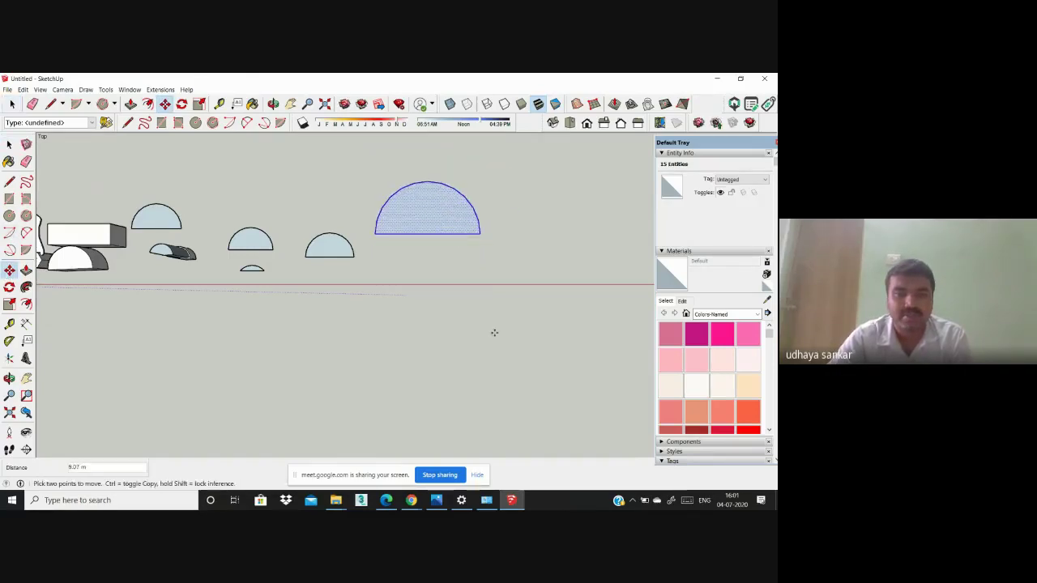
Step: In a perspective view, move the selected half-round straight up along the blue axis, high above the other shapes
{"action": "middle_click_drag", "start_coordinate": [492, 330], "coordinate": [396, 254]}
{"action": "left_click", "coordinate": [509, 295]}
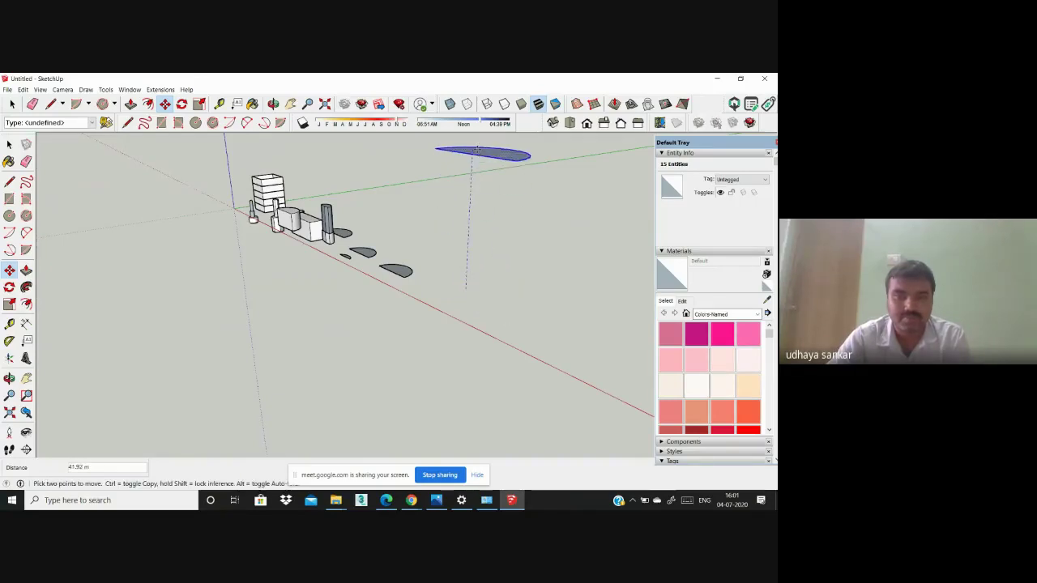
{"action": "left_click", "coordinate": [470, 166]}
Step: Move the floating half-round straight down along the blue axis, back towards the level of the other shapes
{"action": "middle_click_drag", "start_coordinate": [470, 166], "coordinate": [408, 169]}
{"action": "scroll", "coordinate": [435, 313], "scroll_direction": "down", "scroll_amount": 2}
{"action": "middle_click_drag", "start_coordinate": [435, 312], "coordinate": [438, 250]}
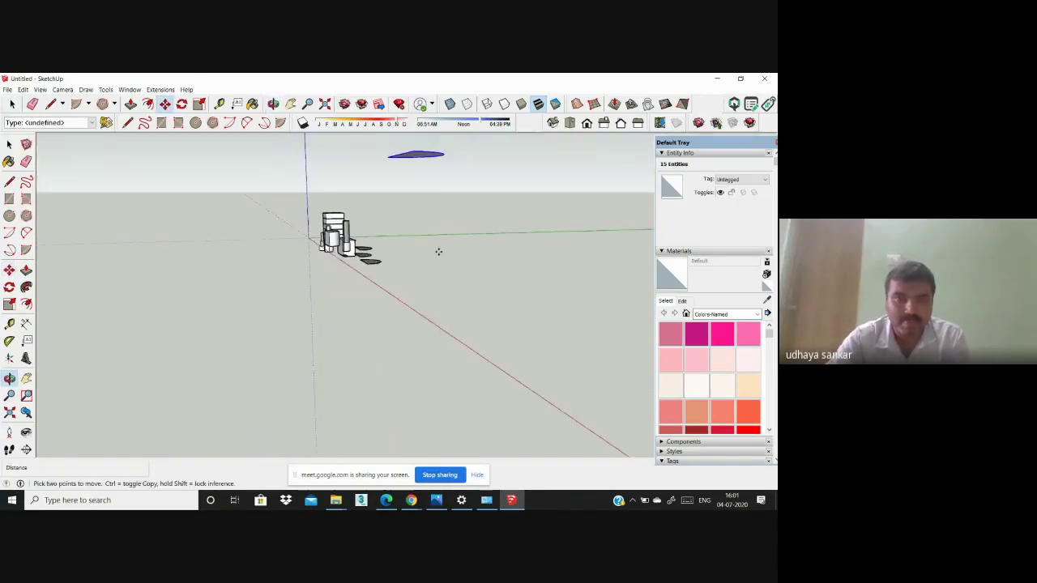
{"action": "scroll", "coordinate": [427, 143], "scroll_direction": "up", "scroll_amount": 5}
{"action": "left_click", "coordinate": [411, 162]}
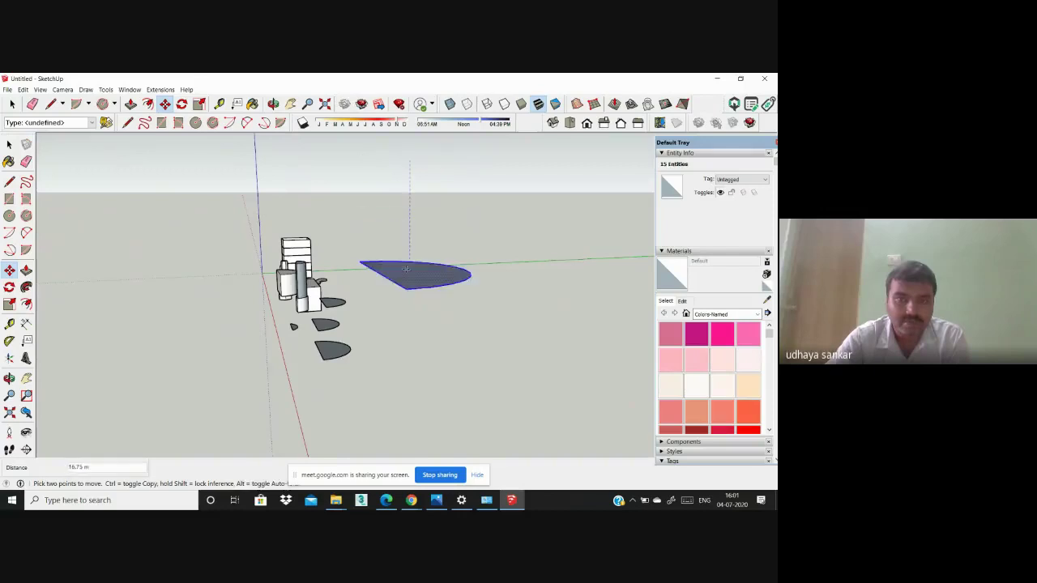
{"action": "left_click", "coordinate": [410, 326]}
Step: Raise the large half-round vertically above the ground again with the Move tool
{"action": "middle_click_drag", "start_coordinate": [410, 327], "coordinate": [443, 345]}
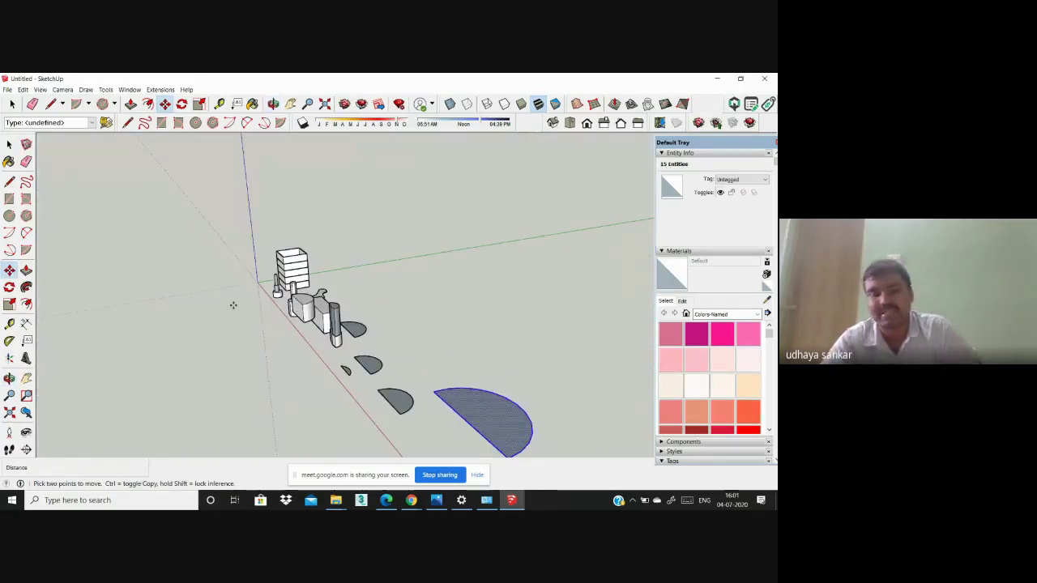
{"action": "scroll", "coordinate": [233, 305], "scroll_direction": "down", "scroll_amount": 2}
{"action": "scroll", "coordinate": [400, 385], "scroll_direction": "down", "scroll_amount": 1}
{"action": "scroll", "coordinate": [416, 330], "scroll_direction": "up", "scroll_amount": 4}
{"action": "scroll", "coordinate": [247, 245], "scroll_direction": "down", "scroll_amount": 3}
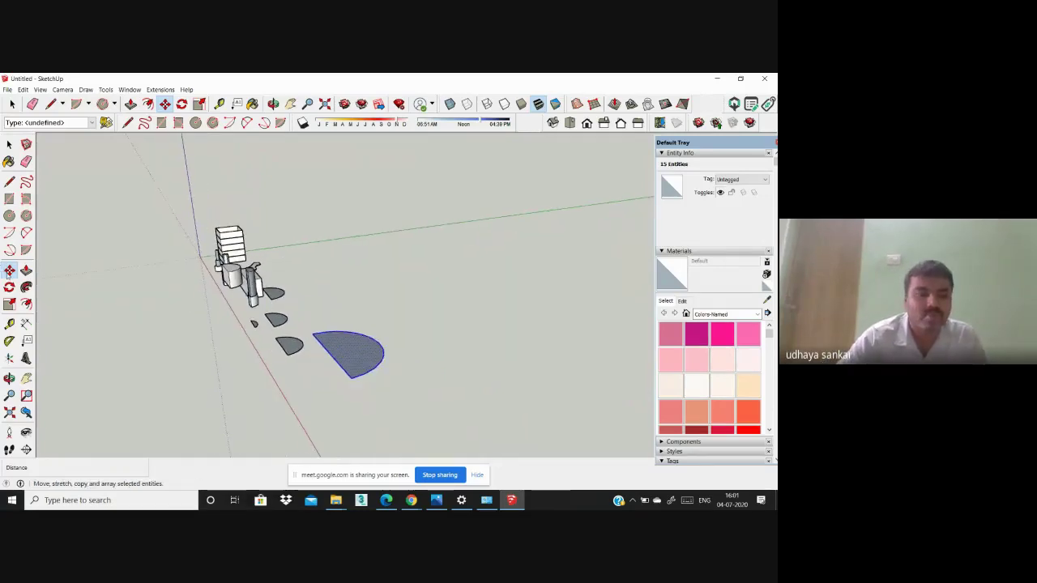
{"action": "left_click", "coordinate": [339, 352]}
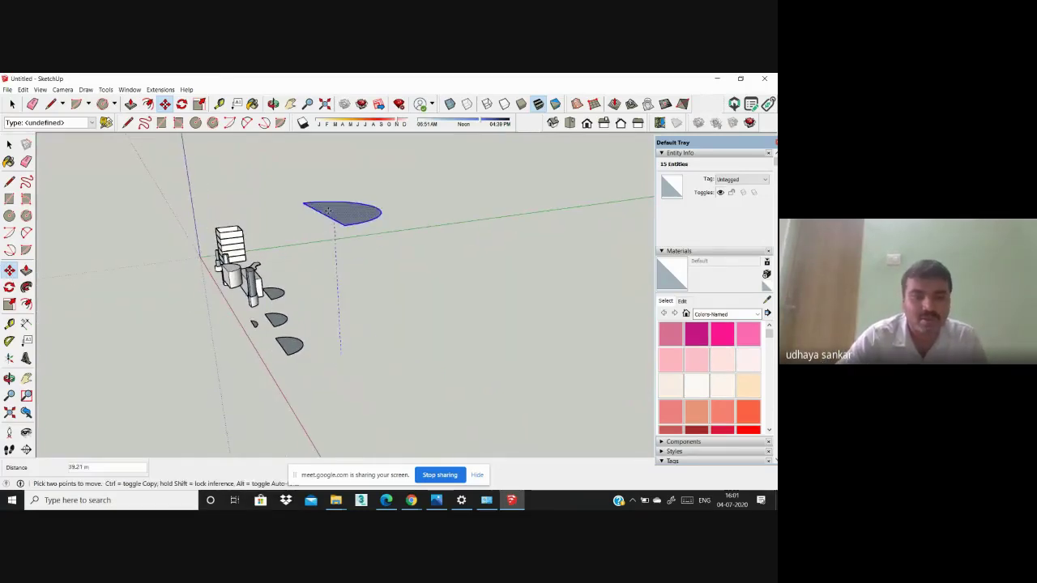
Step: Lower the raised half-round vertically towards the ground beside the row of smaller half-rounds
{"action": "middle_click_drag", "start_coordinate": [353, 271], "coordinate": [464, 233]}
{"action": "scroll", "coordinate": [271, 274], "scroll_direction": "down", "scroll_amount": 3}
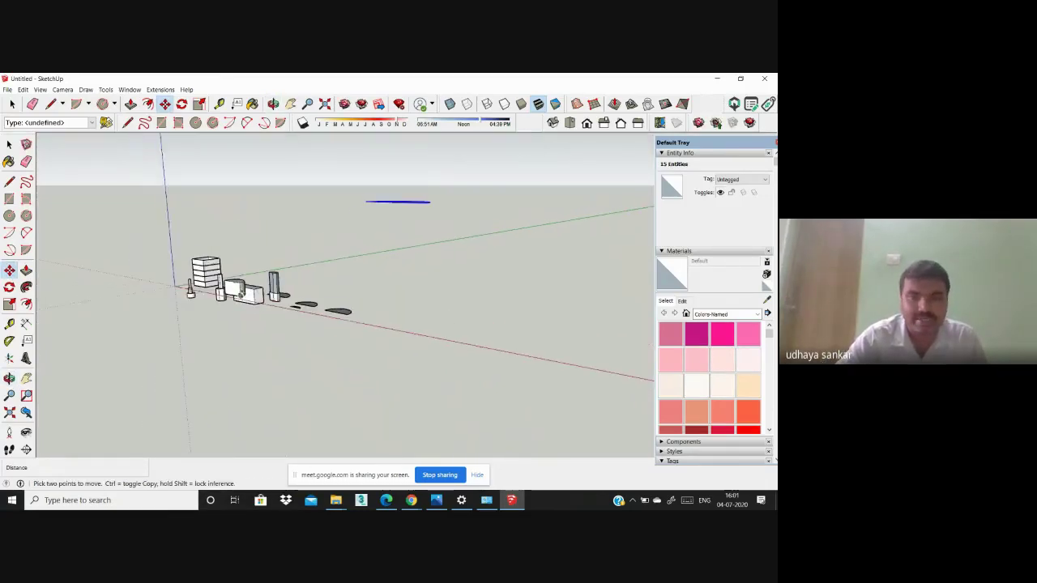
{"action": "scroll", "coordinate": [402, 227], "scroll_direction": "up", "scroll_amount": 2}
{"action": "scroll", "coordinate": [402, 227], "scroll_direction": "up", "scroll_amount": 2}
{"action": "middle_click_drag", "start_coordinate": [384, 211], "coordinate": [375, 188]}
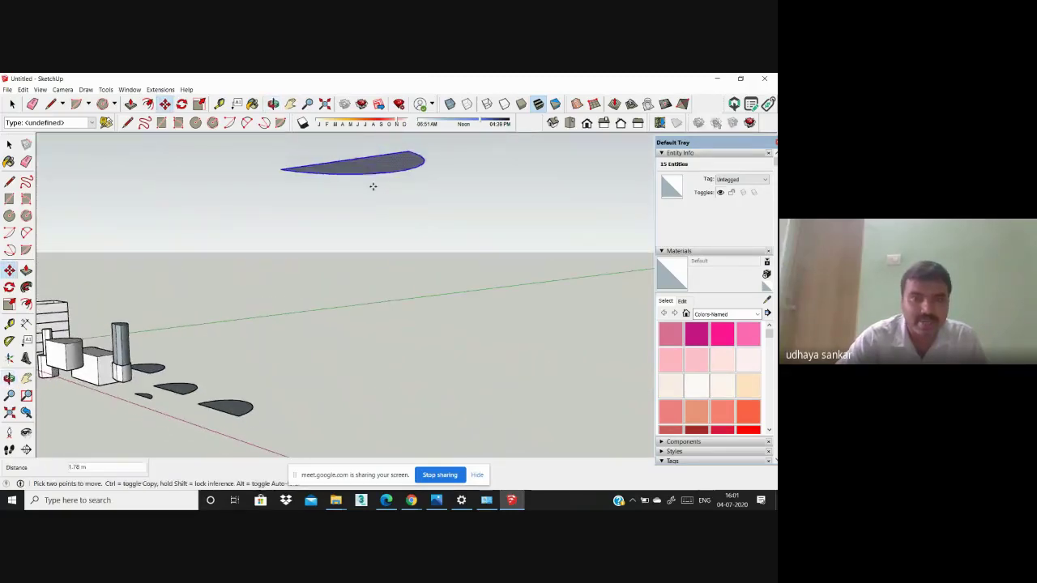
{"action": "left_click", "coordinate": [372, 333]}
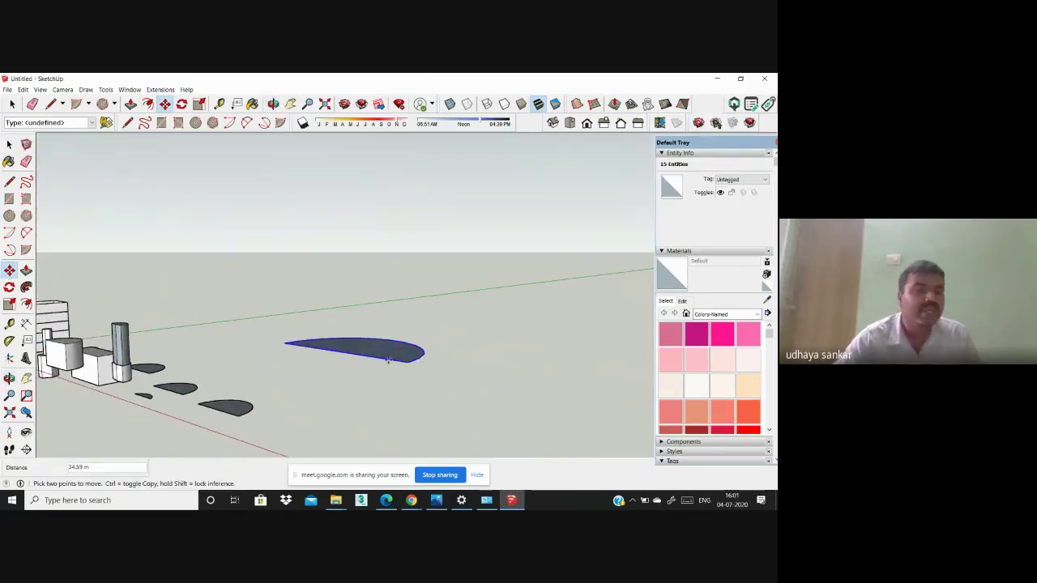
Step: Extrude the largest half-round face in the row of smaller ones upward about 3.9 m with Push/Pull
{"action": "scroll", "coordinate": [414, 333], "scroll_direction": "down", "scroll_amount": 2}
{"action": "middle_click_drag", "start_coordinate": [414, 334], "coordinate": [410, 390]}
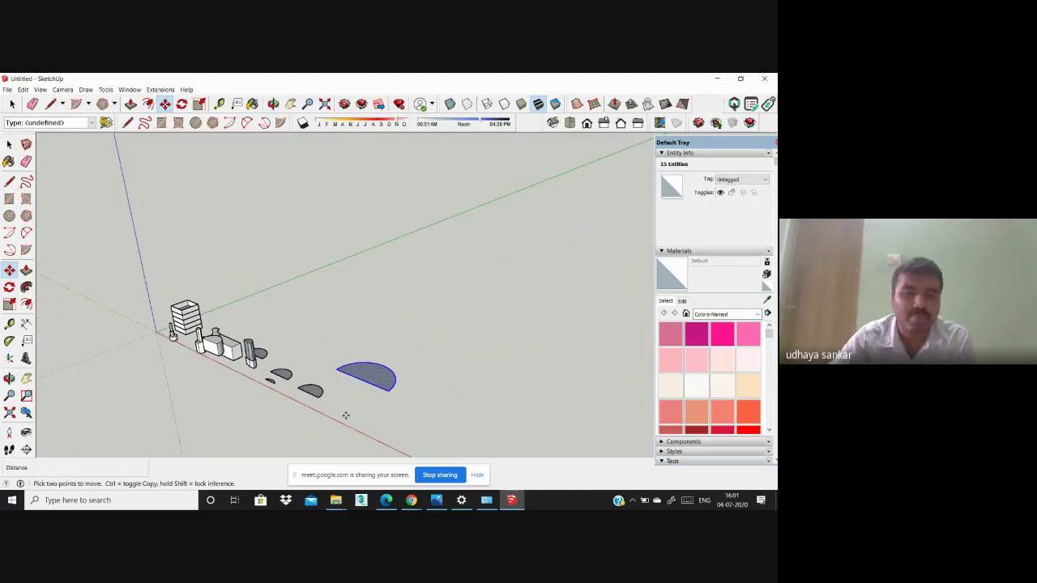
{"action": "scroll", "coordinate": [346, 416], "scroll_direction": "up", "scroll_amount": 5}
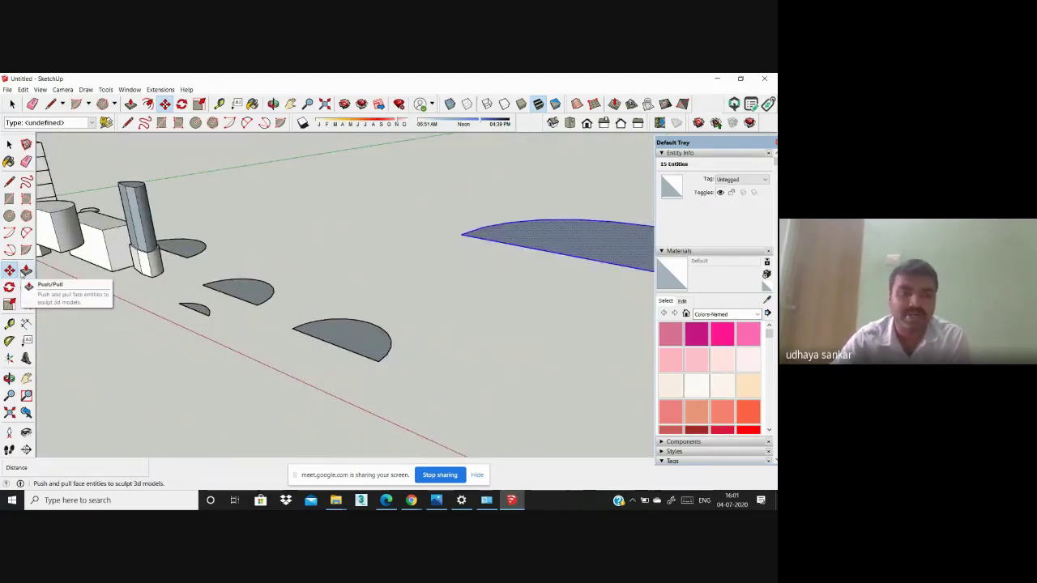
{"action": "left_click", "coordinate": [26, 270]}
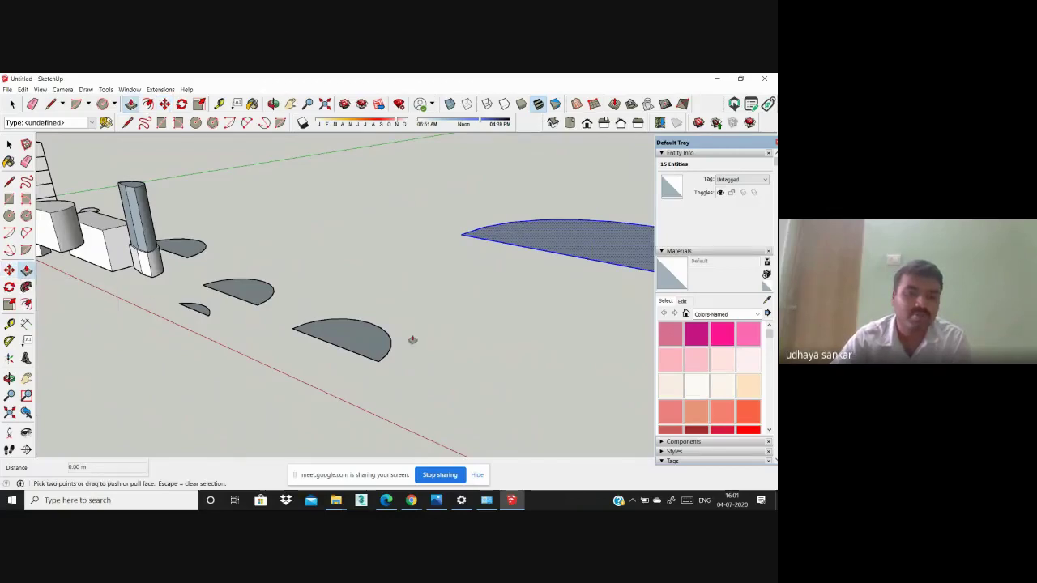
{"action": "left_click", "coordinate": [360, 334]}
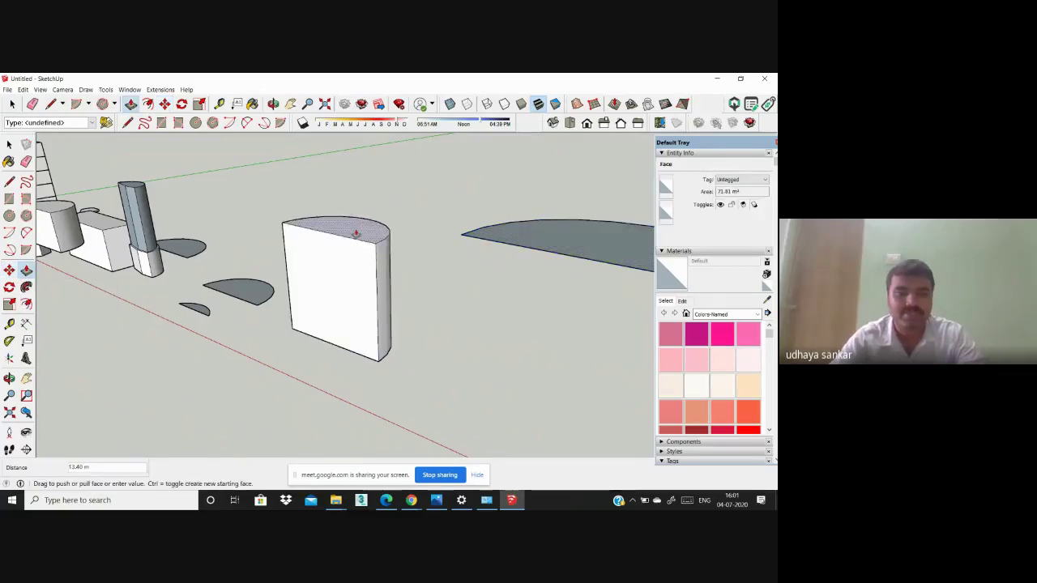
{"action": "left_click", "coordinate": [357, 310]}
{"action": "scroll", "coordinate": [356, 309], "scroll_direction": "down", "scroll_amount": 5}
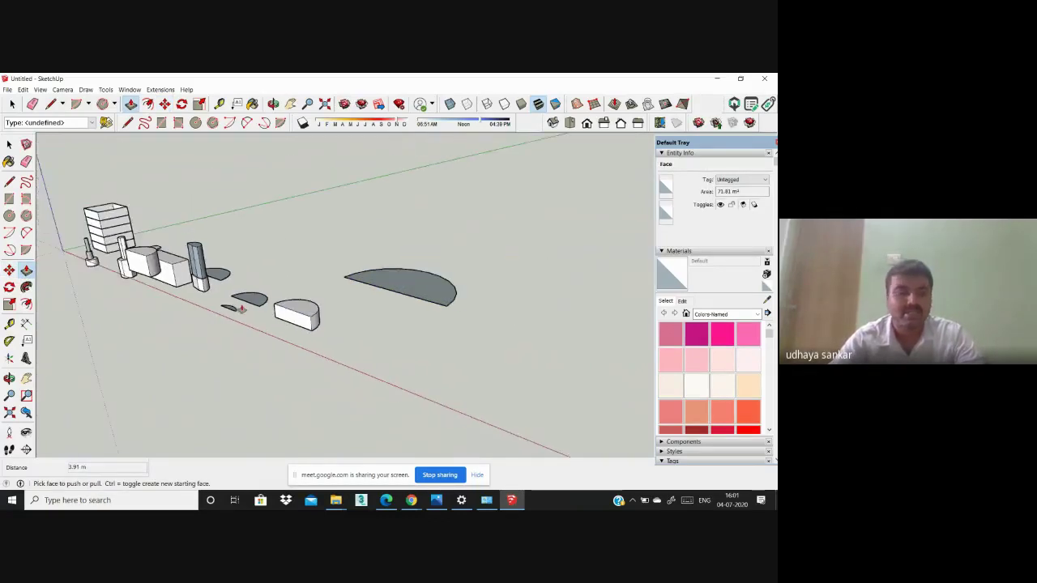
Step: Select only the large separate half-round and rotate it slightly on the ground plane about a point near its straight edge
{"action": "left_click", "coordinate": [9, 287]}
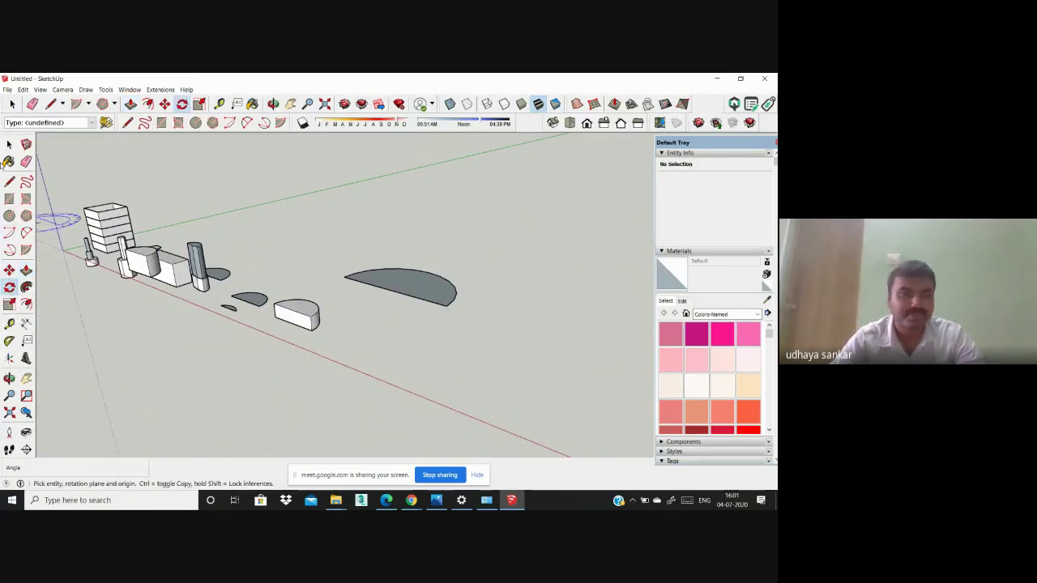
{"action": "key", "text": "space"}
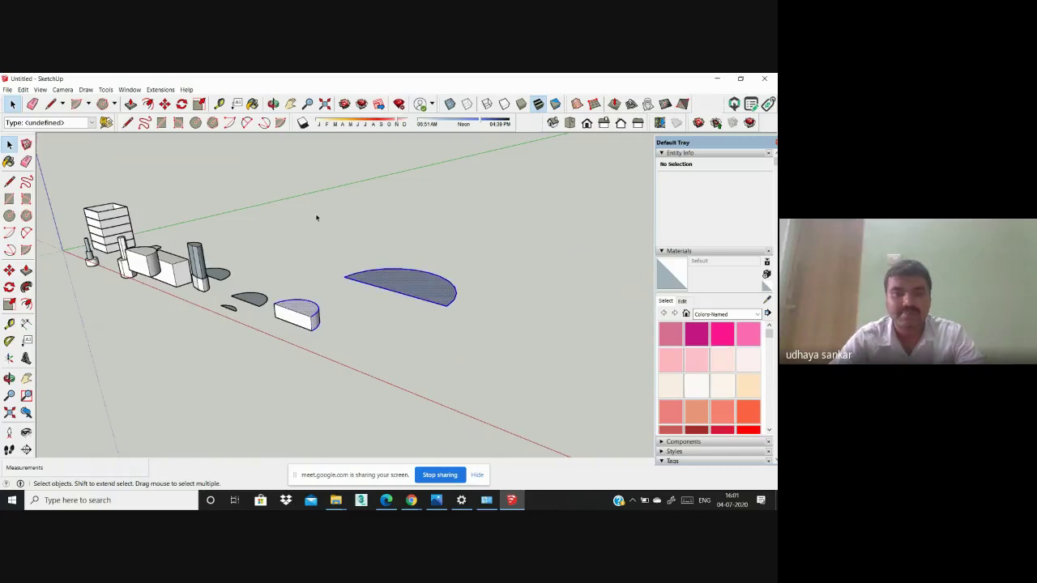
{"action": "left_click_drag", "start_coordinate": [316, 217], "coordinate": [624, 330]}
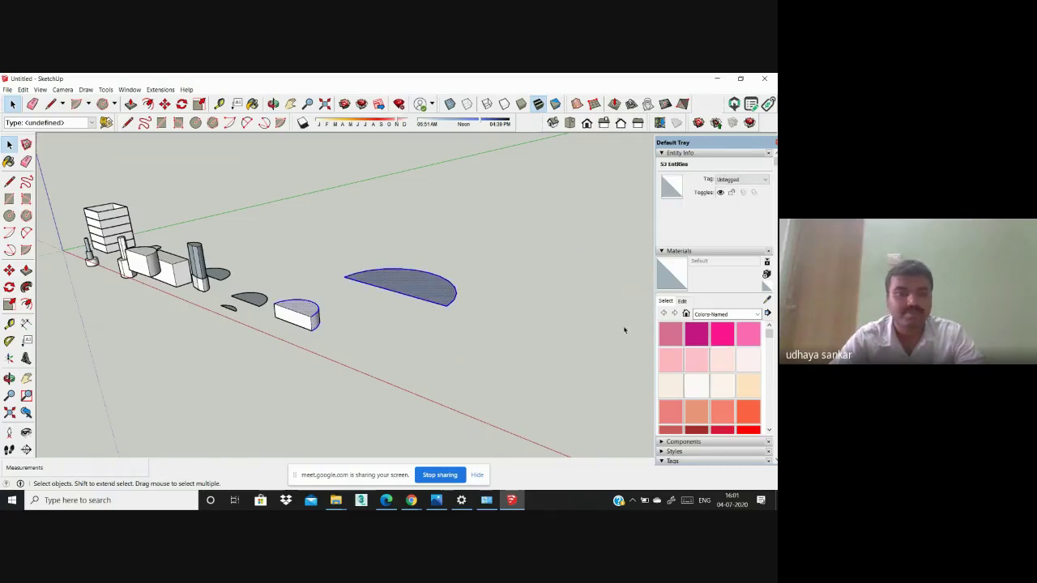
{"action": "left_click", "coordinate": [444, 316]}
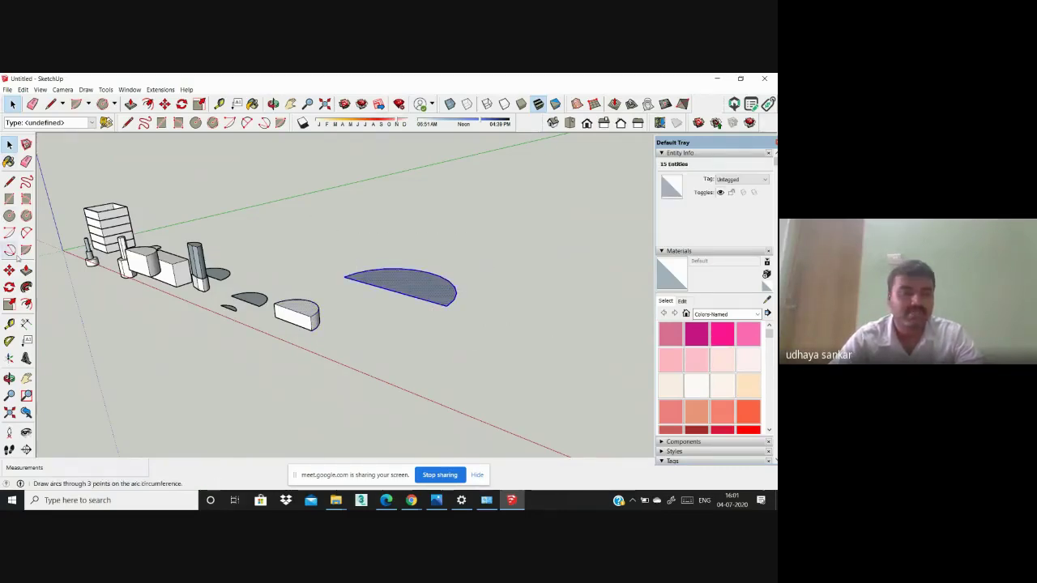
{"action": "left_click", "coordinate": [10, 287]}
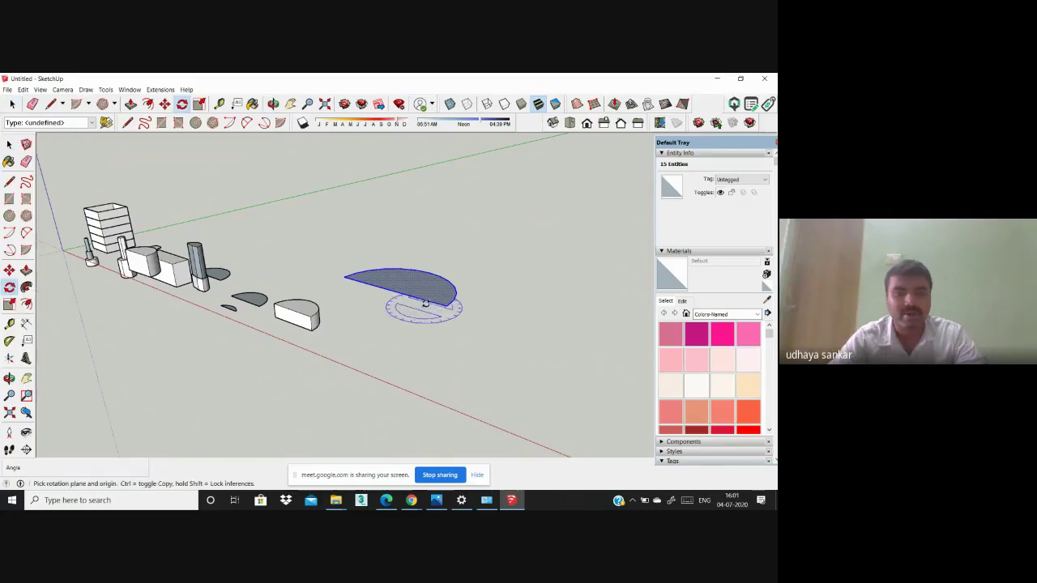
{"action": "left_click_drag", "start_coordinate": [427, 301], "coordinate": [454, 330]}
{"action": "left_click", "coordinate": [454, 330]}
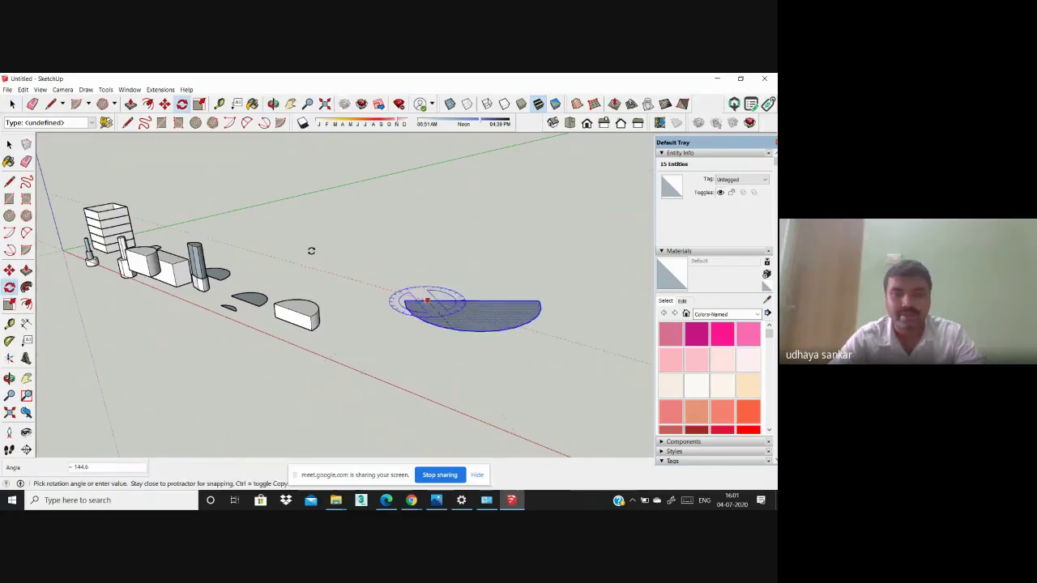
{"action": "left_click", "coordinate": [447, 336]}
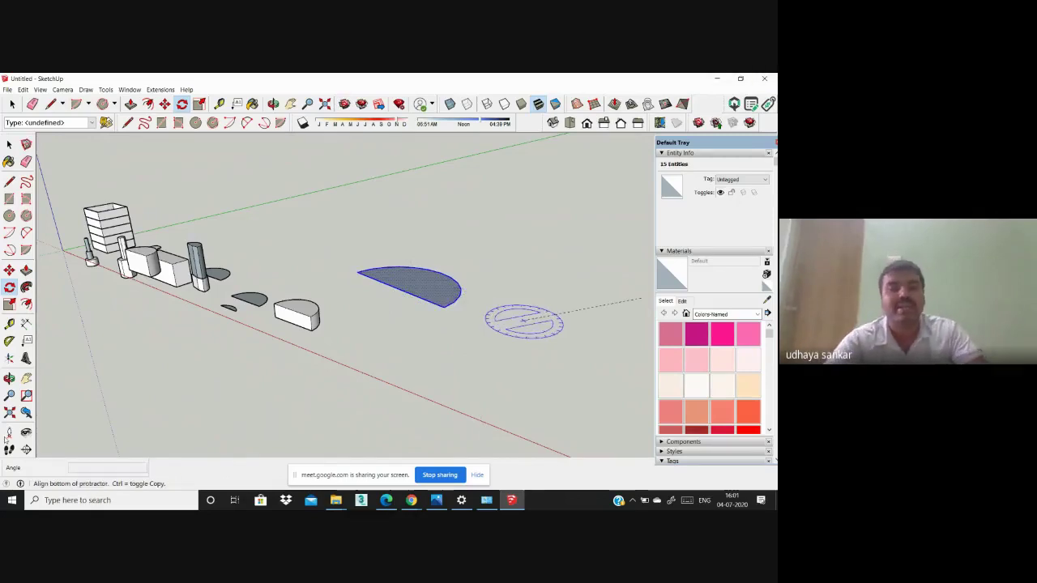
Step: Rotate the large half-round again by about 155 degrees on the ground plane, around a point near its curved end
{"action": "left_click_drag", "start_coordinate": [524, 320], "coordinate": [340, 251]}
{"action": "key", "text": "Escape"}
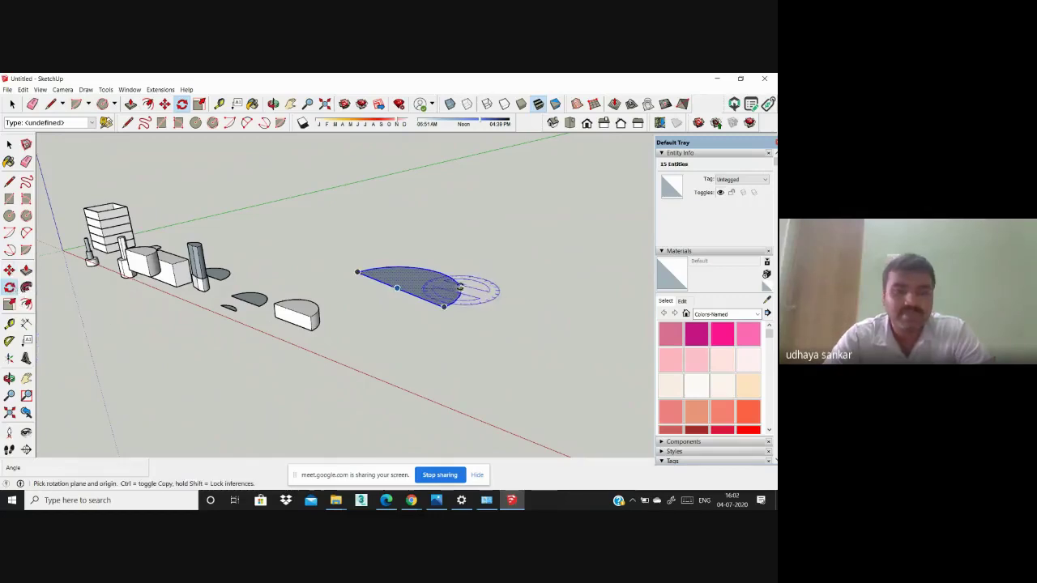
{"action": "left_click", "coordinate": [448, 294]}
{"action": "left_click", "coordinate": [347, 312]}
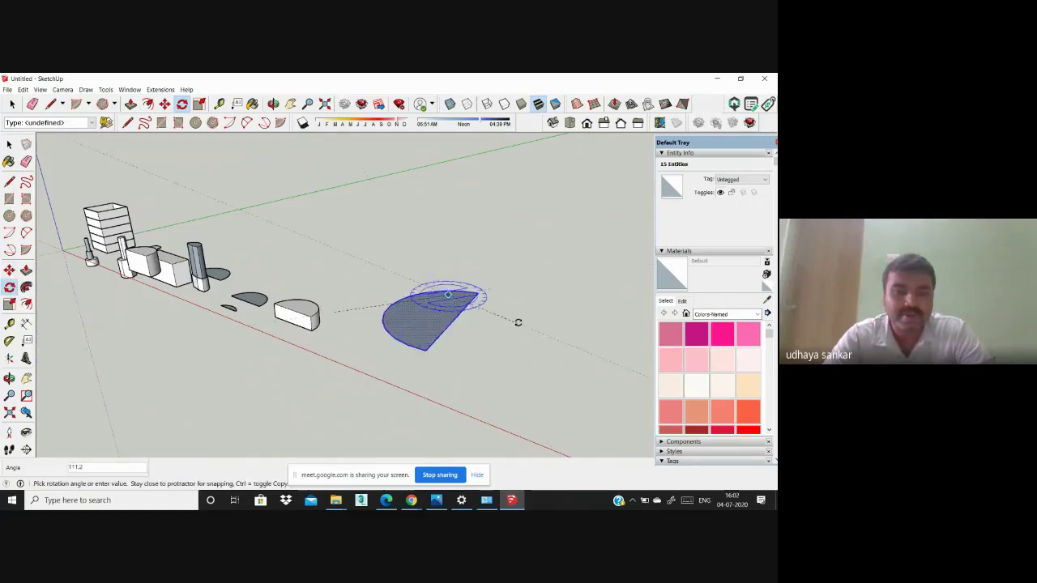
{"action": "left_click", "coordinate": [519, 298]}
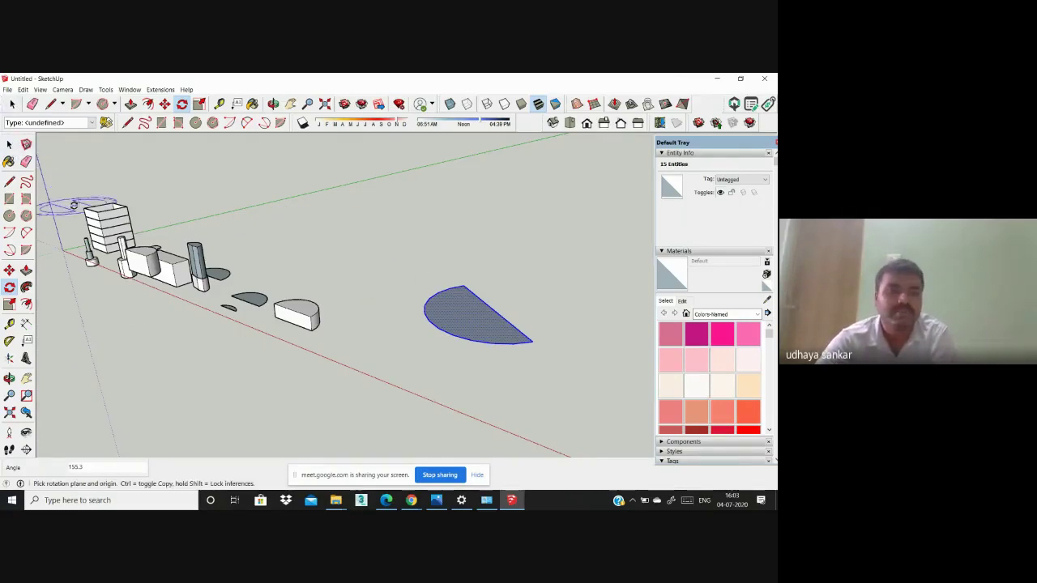
{"action": "scroll", "coordinate": [110, 235], "scroll_direction": "up", "scroll_amount": 5}
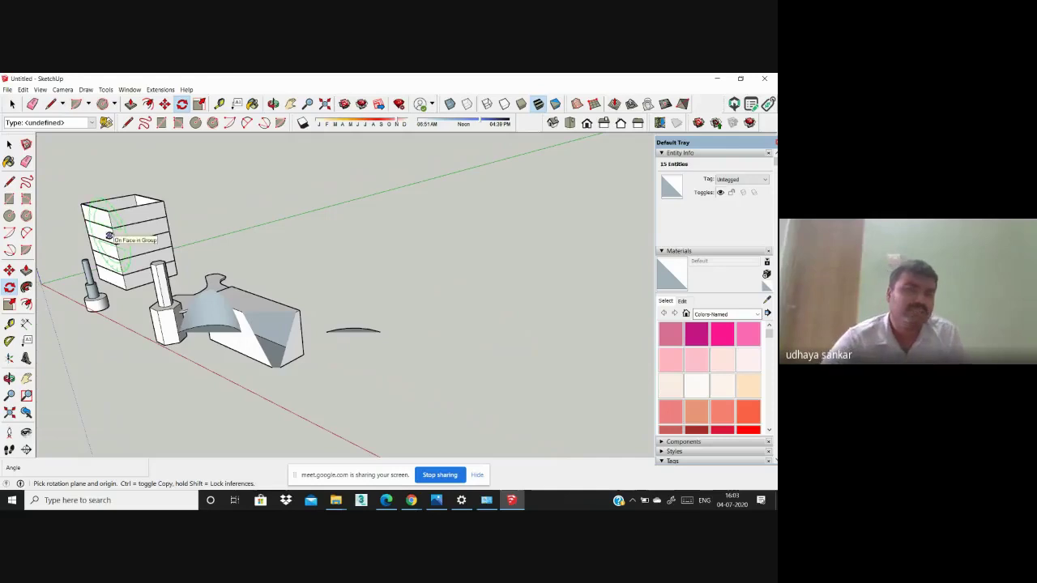
{"action": "scroll", "coordinate": [105, 234], "scroll_direction": "down", "scroll_amount": 5}
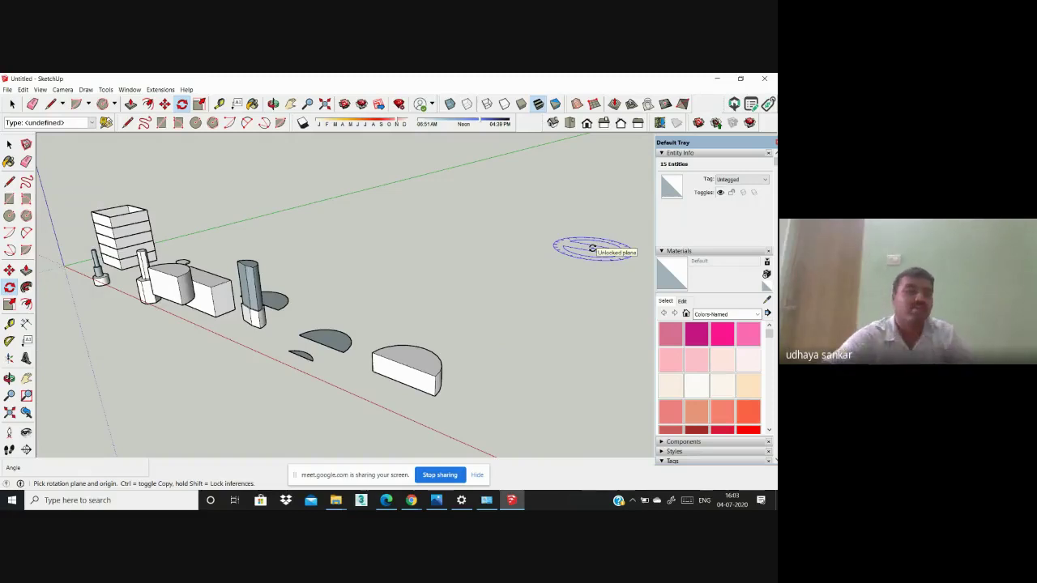
{"action": "scroll", "coordinate": [590, 370], "scroll_direction": "down", "scroll_amount": 5}
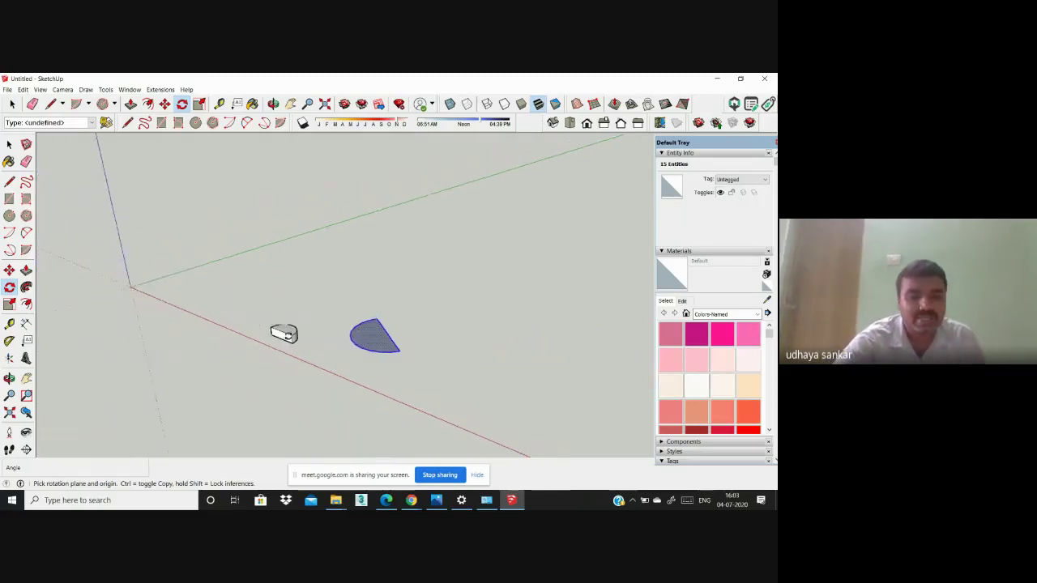
{"action": "scroll", "coordinate": [288, 336], "scroll_direction": "up", "scroll_amount": 6}
{"action": "scroll", "coordinate": [459, 248], "scroll_direction": "down", "scroll_amount": 4}
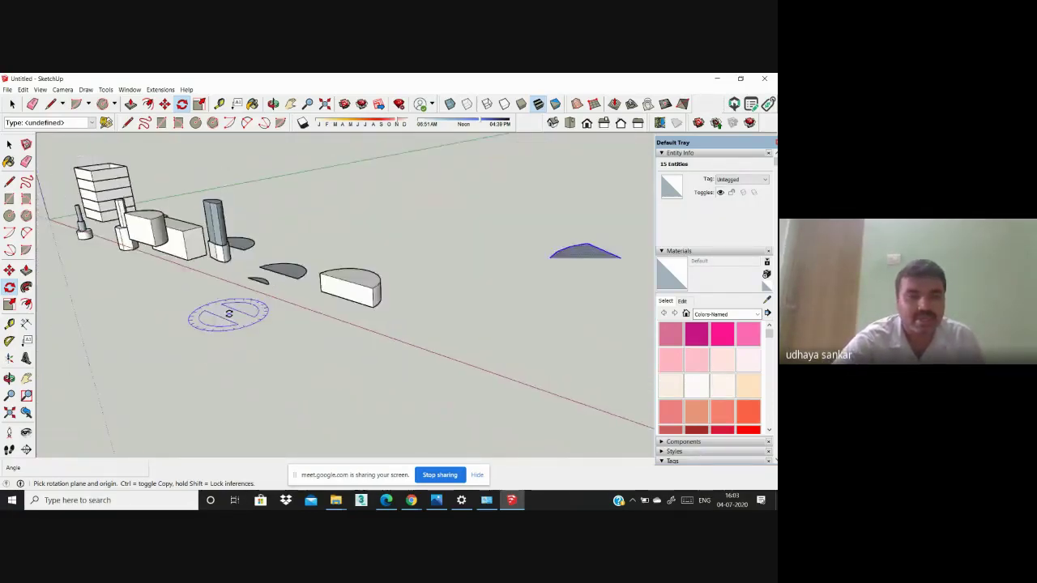
{"action": "middle_click_drag", "start_coordinate": [228, 314], "coordinate": [472, 155]}
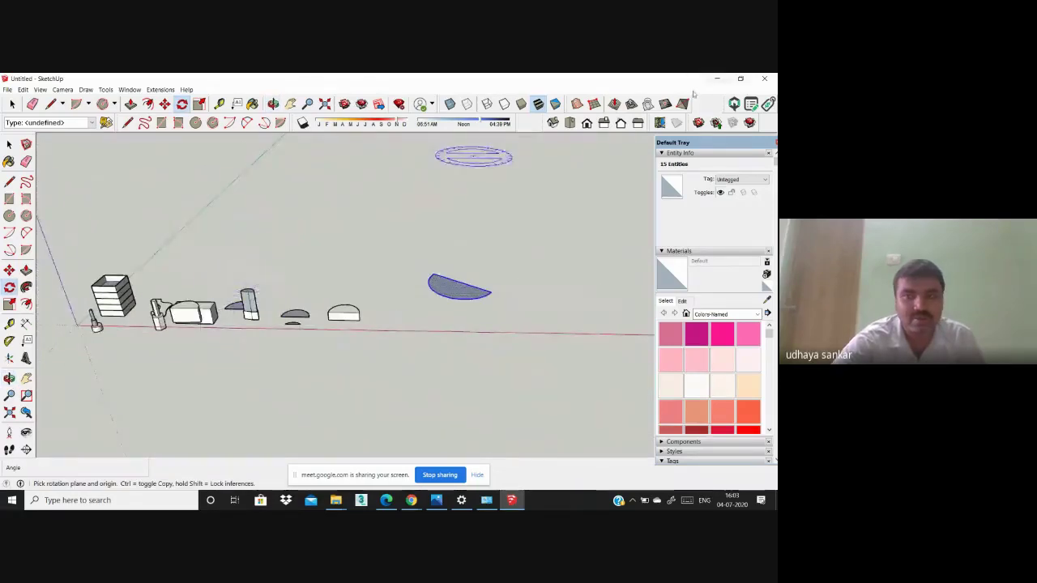
Step: In the top view, select the building and all practice shapes, delete them, and show the empty model in isometric view
{"action": "left_click", "coordinate": [586, 122]}
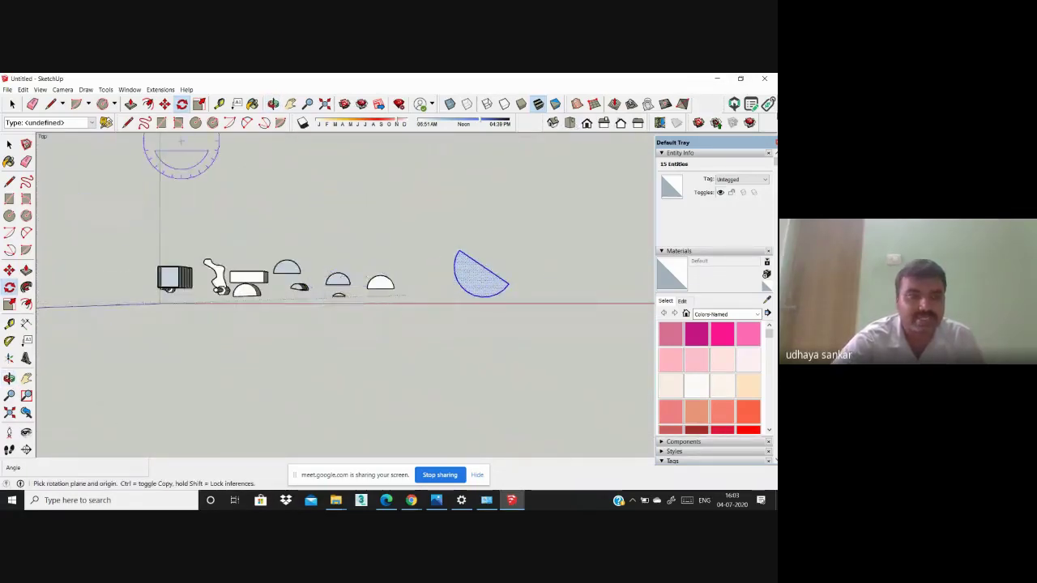
{"action": "left_click", "coordinate": [9, 144]}
{"action": "scroll", "coordinate": [361, 255], "scroll_direction": "down", "scroll_amount": 2}
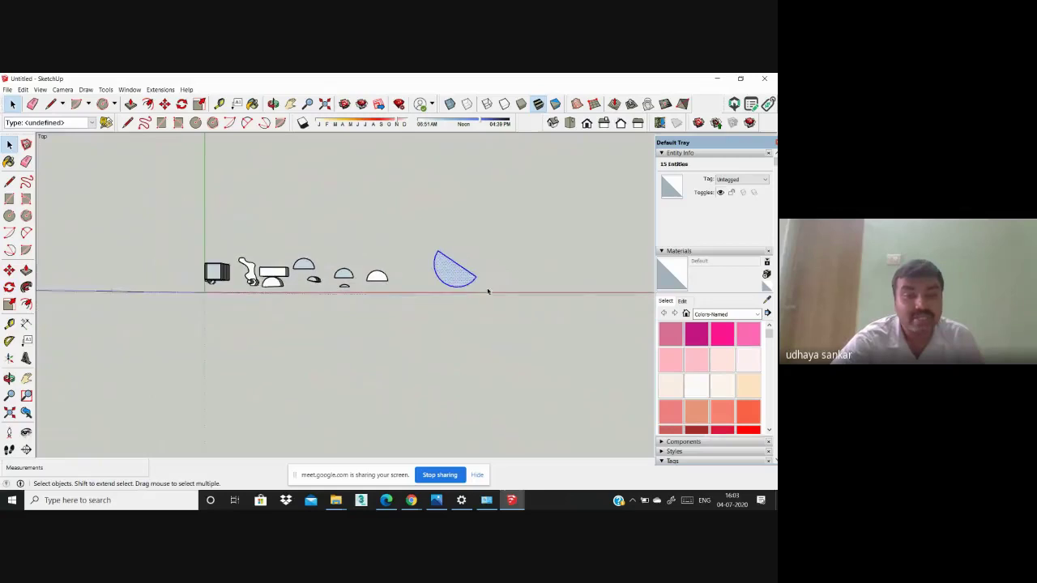
{"action": "left_click_drag", "start_coordinate": [488, 291], "coordinate": [193, 227]}
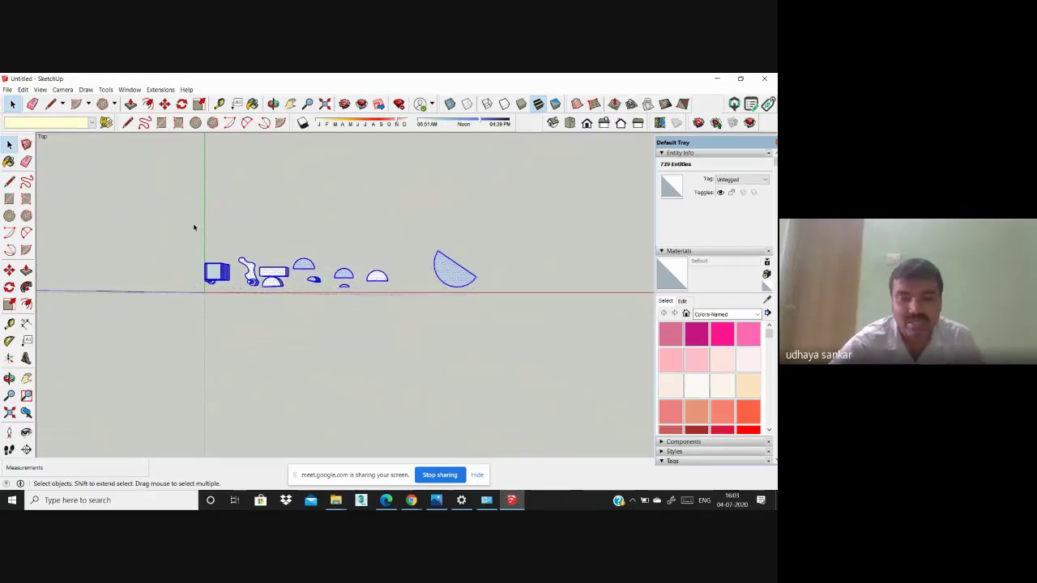
{"action": "key", "text": "Delete"}
{"action": "scroll", "coordinate": [240, 226], "scroll_direction": "down", "scroll_amount": 1}
{"action": "scroll", "coordinate": [445, 183], "scroll_direction": "up", "scroll_amount": 1}
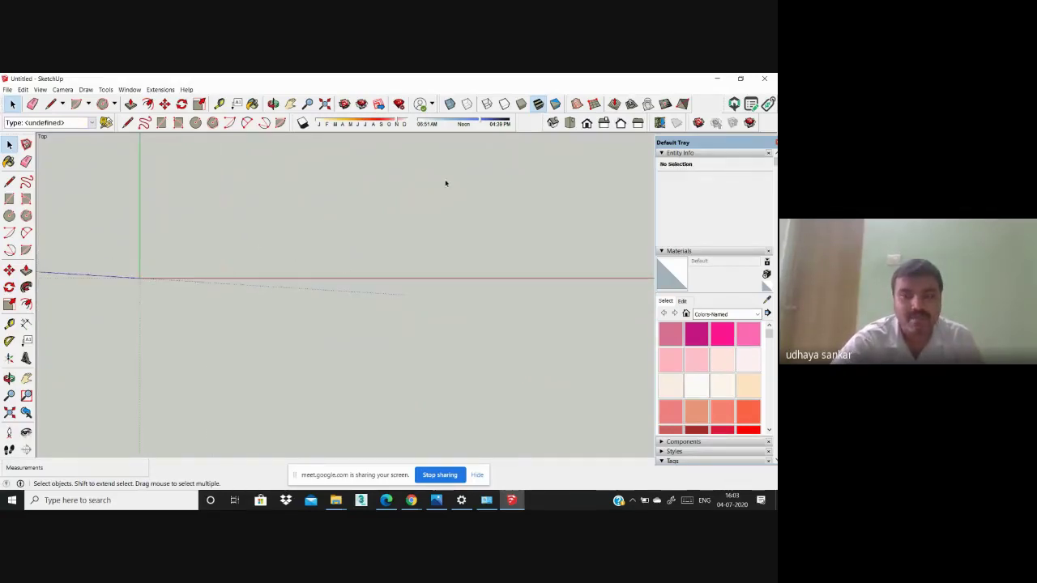
{"action": "left_click", "coordinate": [557, 123]}
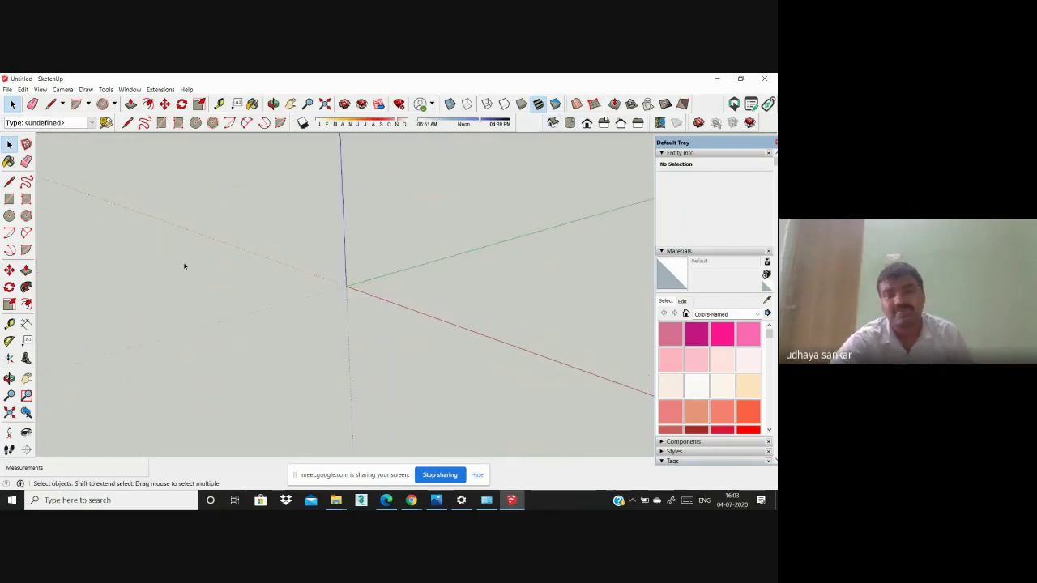
{"action": "scroll", "coordinate": [184, 267], "scroll_direction": "down", "scroll_amount": 2}
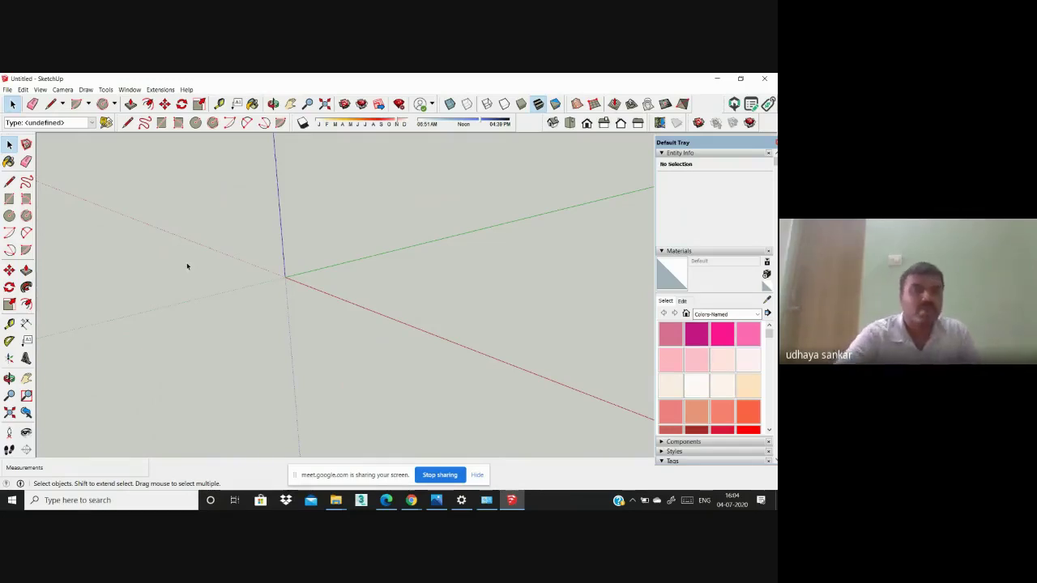
{"action": "scroll", "coordinate": [178, 327], "scroll_direction": "down", "scroll_amount": 5}
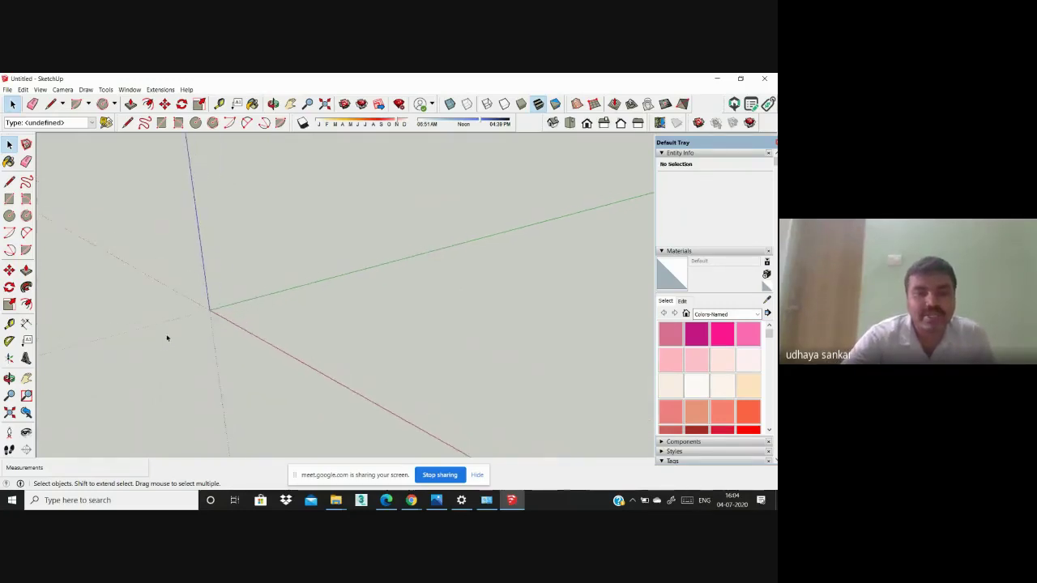
Step: Return to the top view, close the Default Tray and bring it back by activating the Paint Bucket tool
{"action": "left_click", "coordinate": [569, 122]}
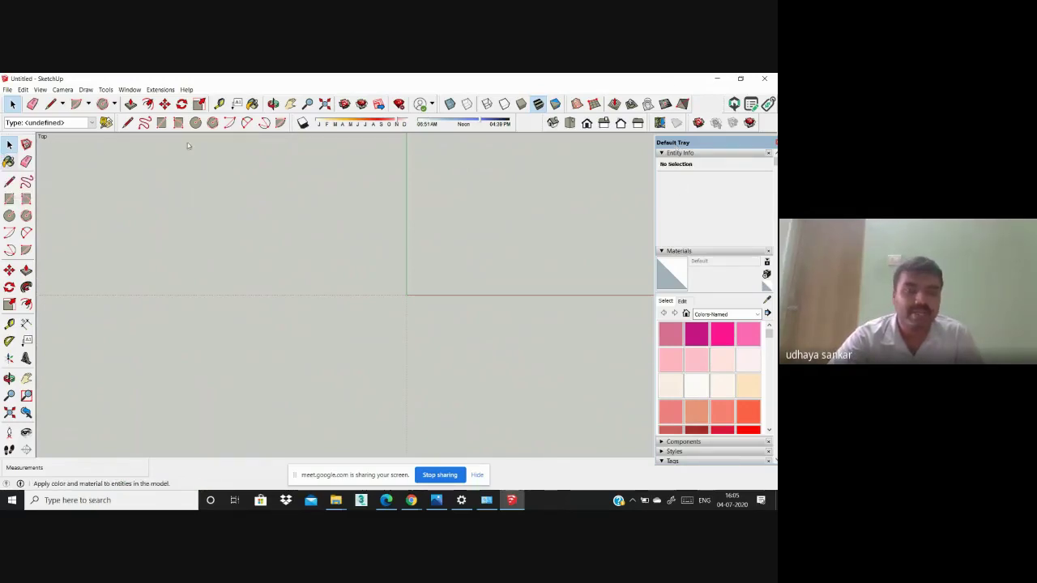
{"action": "left_click", "coordinate": [776, 142]}
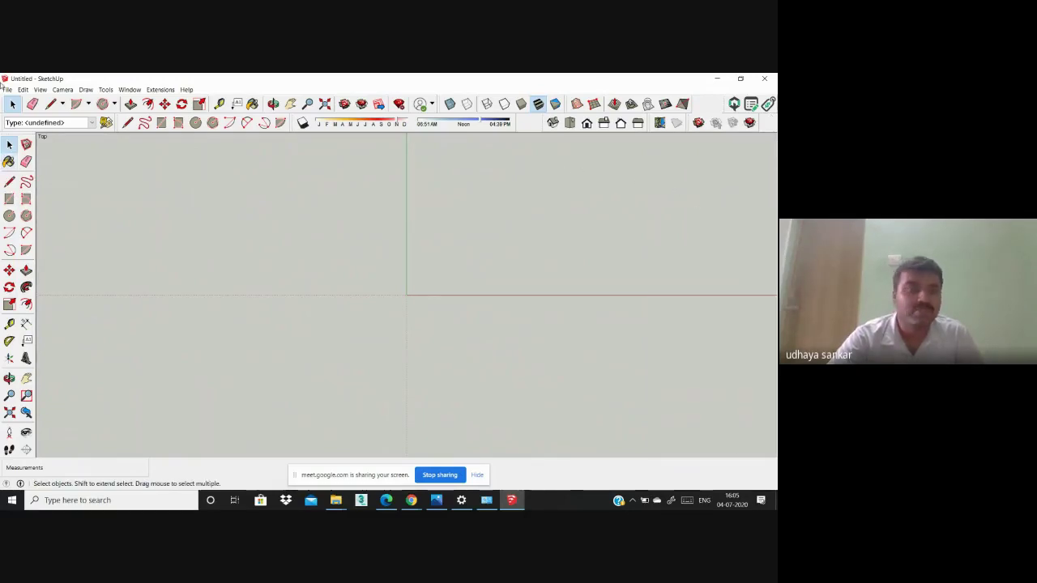
{"action": "left_click", "coordinate": [8, 162]}
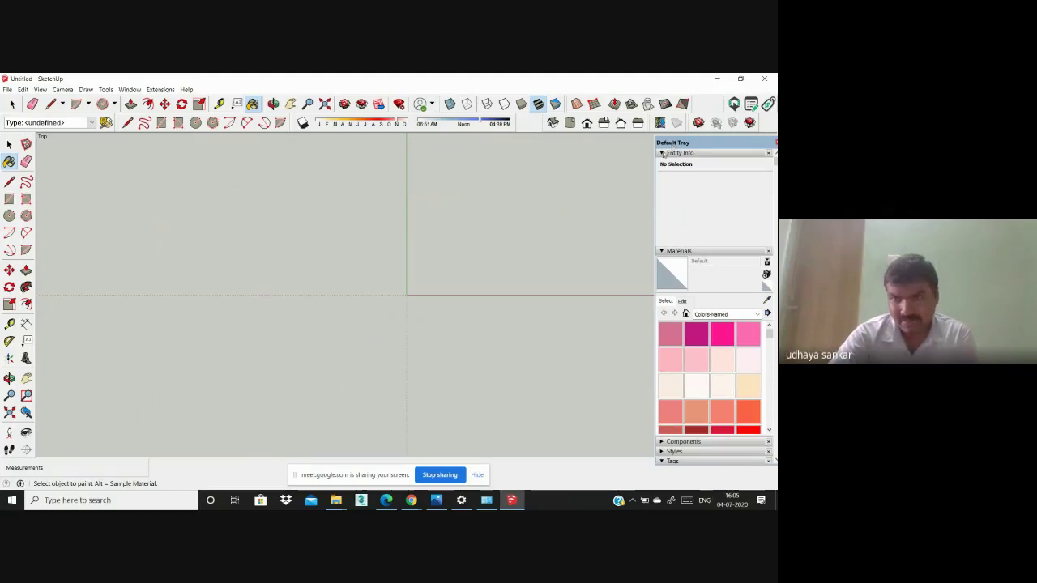
Step: Collapse the Entity Info, Materials, Tags and Soften Edges sections of the Default Tray, briefly expanding Entity Info again for a look
{"action": "left_click", "coordinate": [663, 153]}
{"action": "left_click", "coordinate": [662, 162]}
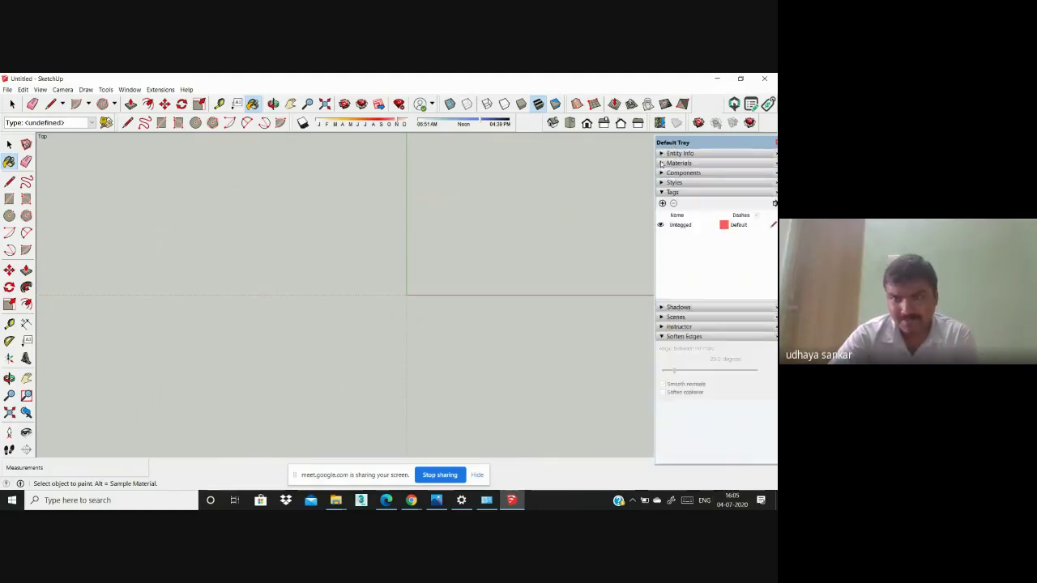
{"action": "left_click", "coordinate": [661, 193]}
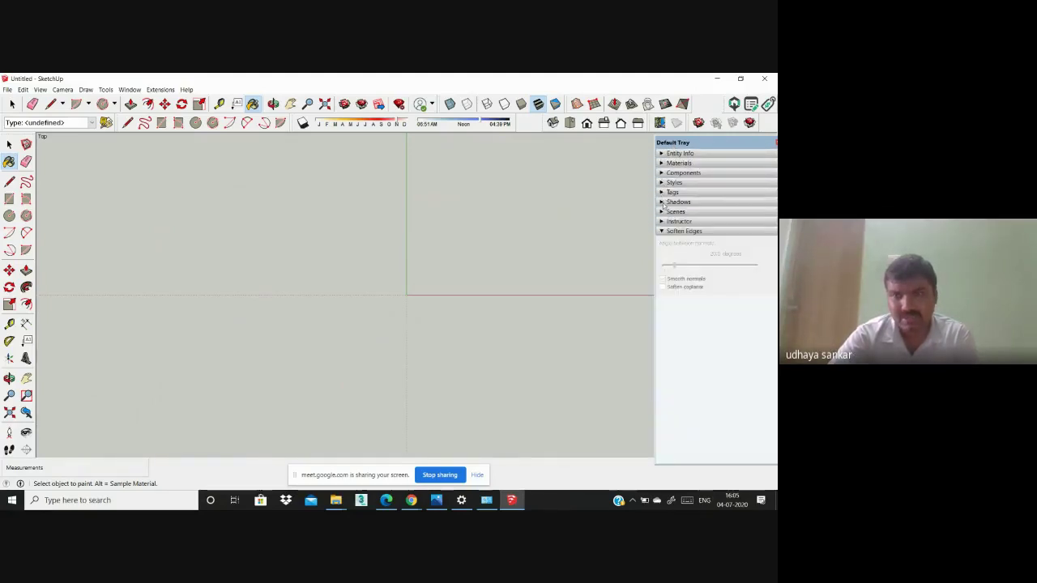
{"action": "left_click", "coordinate": [663, 231]}
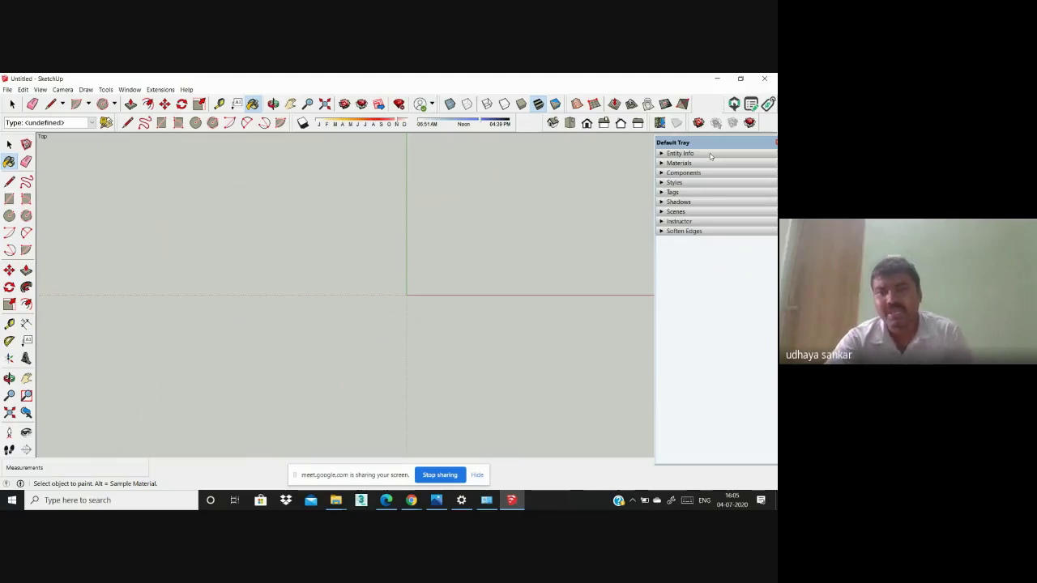
{"action": "left_click", "coordinate": [677, 155]}
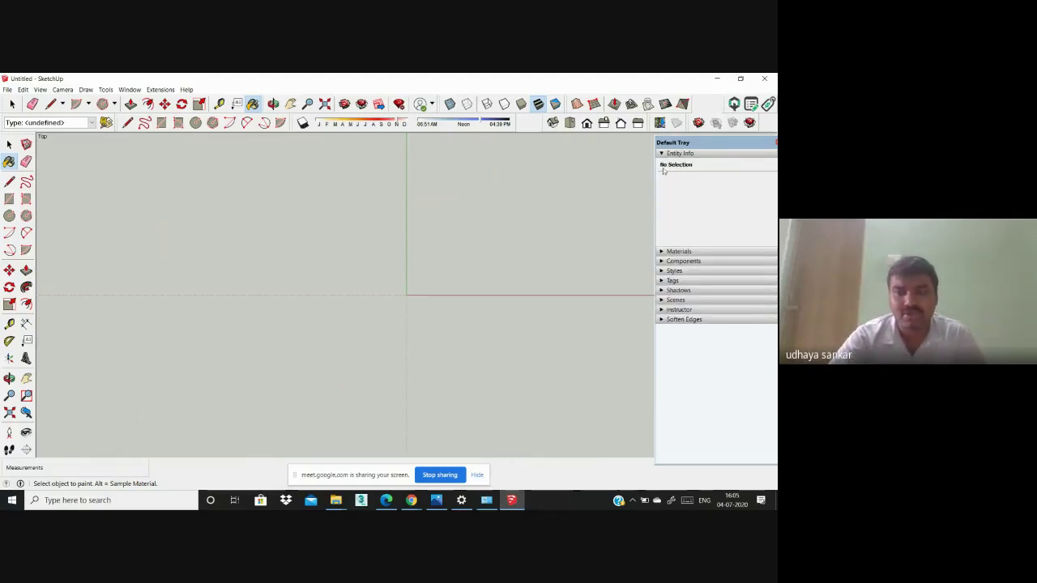
{"action": "left_click", "coordinate": [662, 154]}
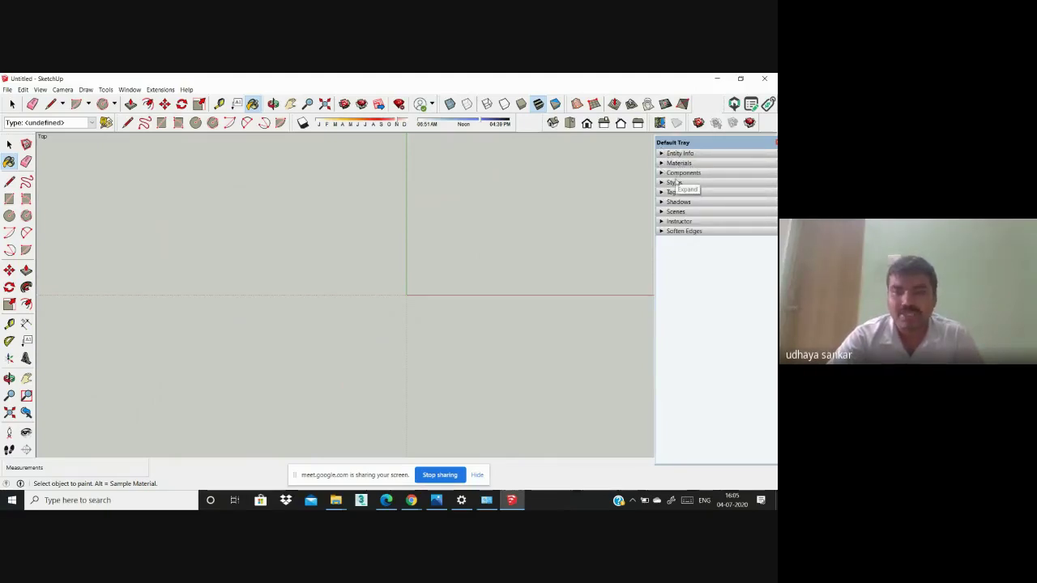
Step: Take a brief look at the Default Tray's Styles section, collapse it, and expand the Tags section
{"action": "left_click", "coordinate": [661, 183]}
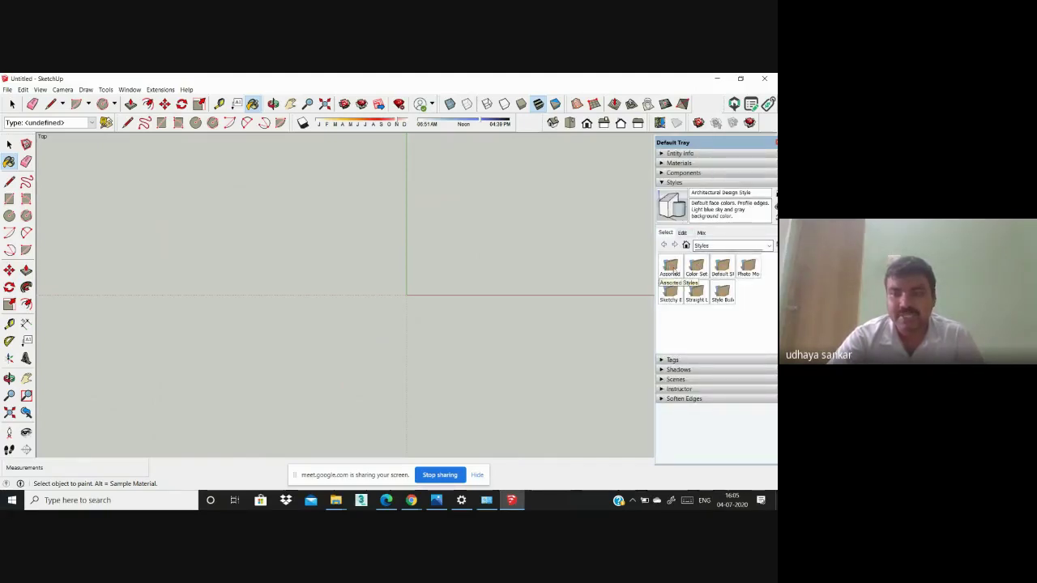
{"action": "left_click", "coordinate": [660, 184]}
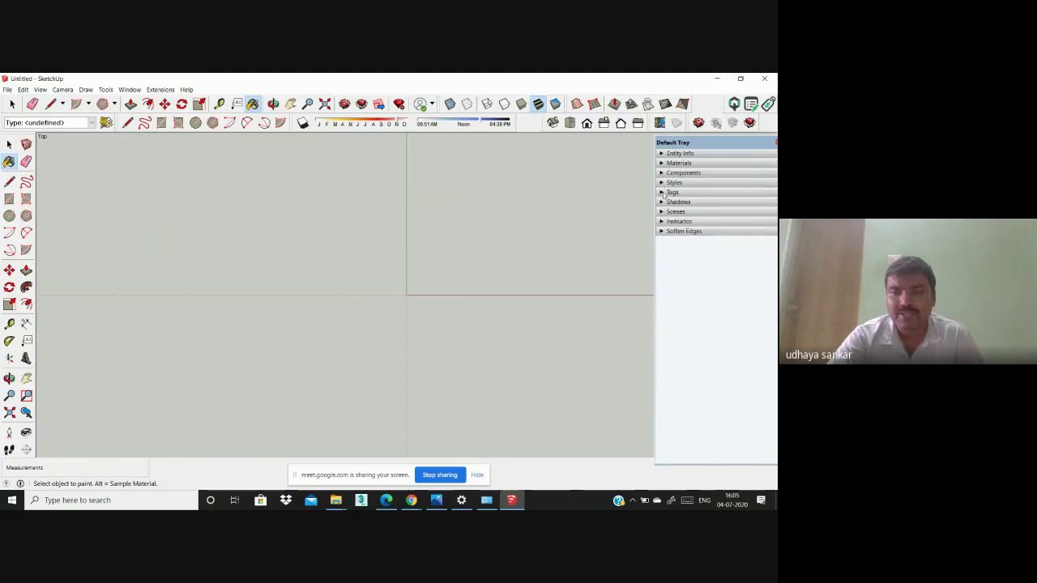
{"action": "left_click", "coordinate": [661, 192]}
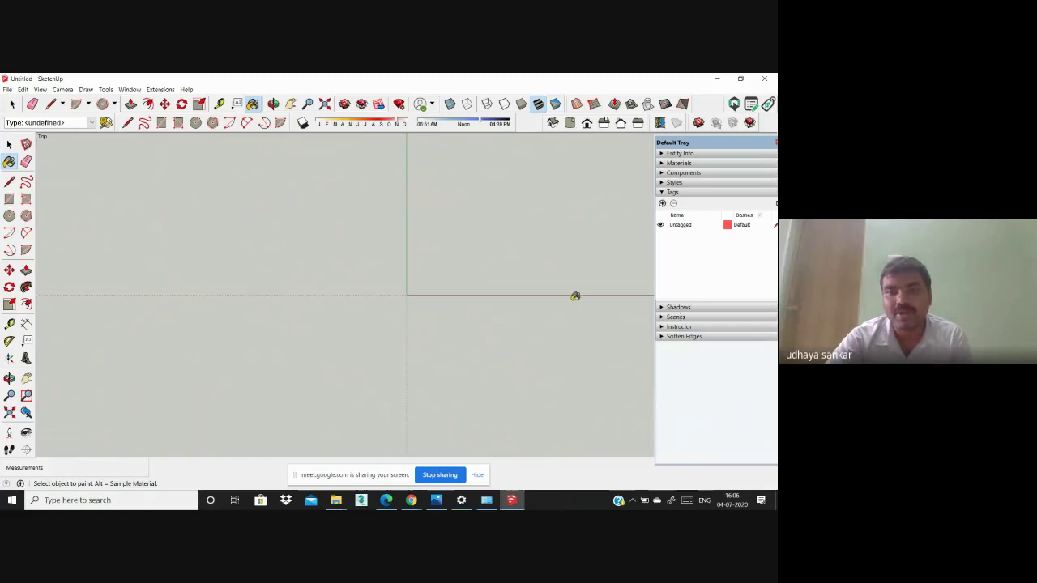
{"action": "middle_click_drag", "start_coordinate": [302, 315], "coordinate": [463, 266]}
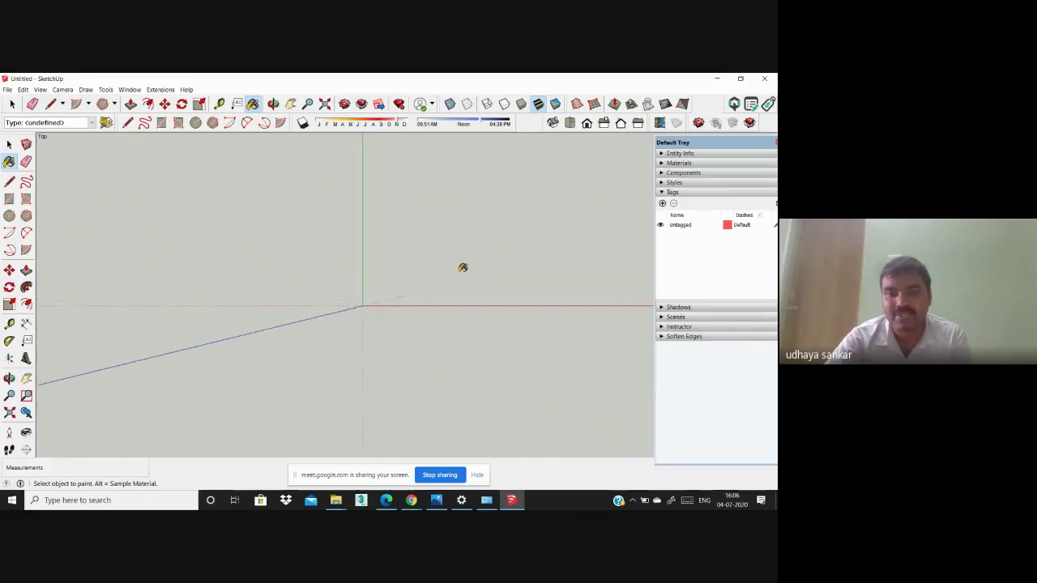
{"action": "scroll", "coordinate": [463, 268], "scroll_direction": "up", "scroll_amount": 2}
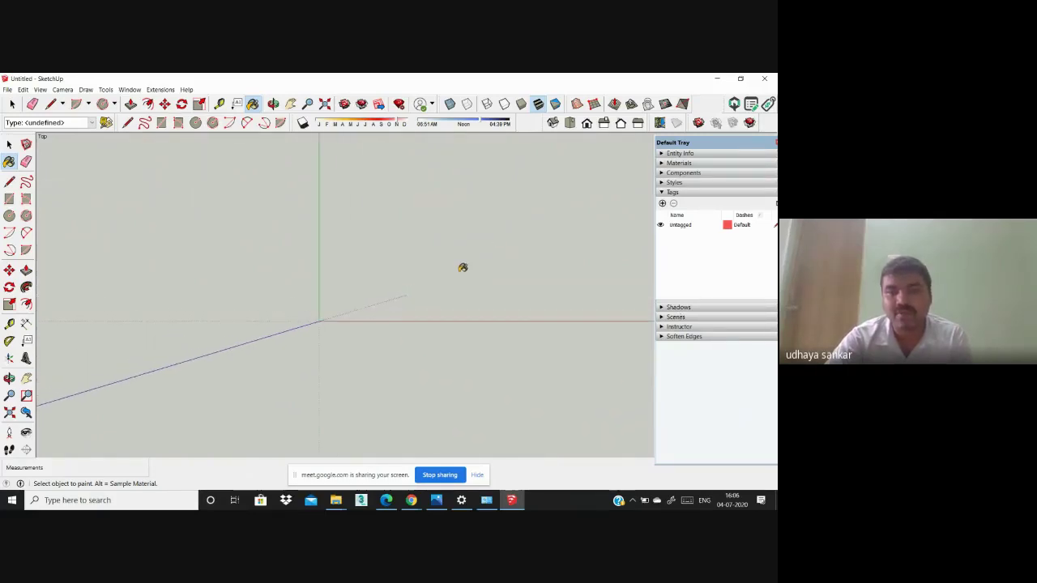
{"action": "scroll", "coordinate": [463, 267], "scroll_direction": "down", "scroll_amount": 4}
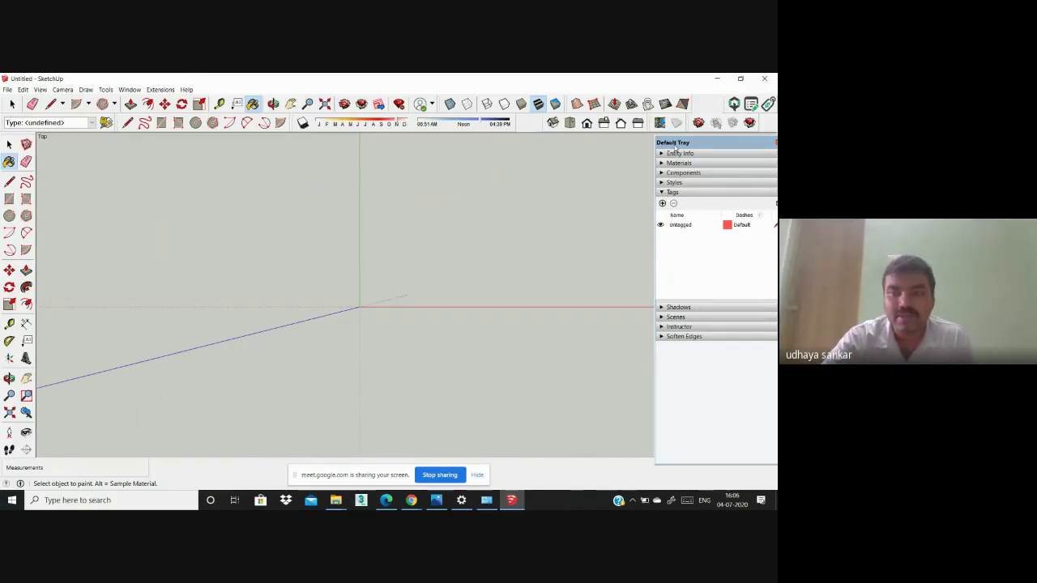
{"action": "left_click_drag", "start_coordinate": [676, 146], "coordinate": [681, 145]}
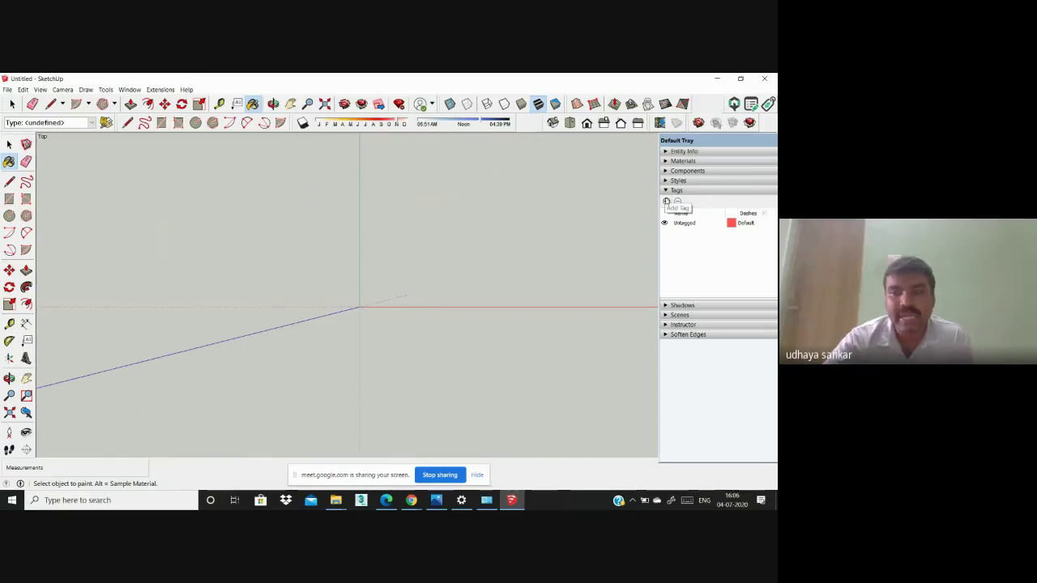
Step: Add two tags to the model, named FOOTING and COLUMN
{"action": "left_click", "coordinate": [666, 201]}
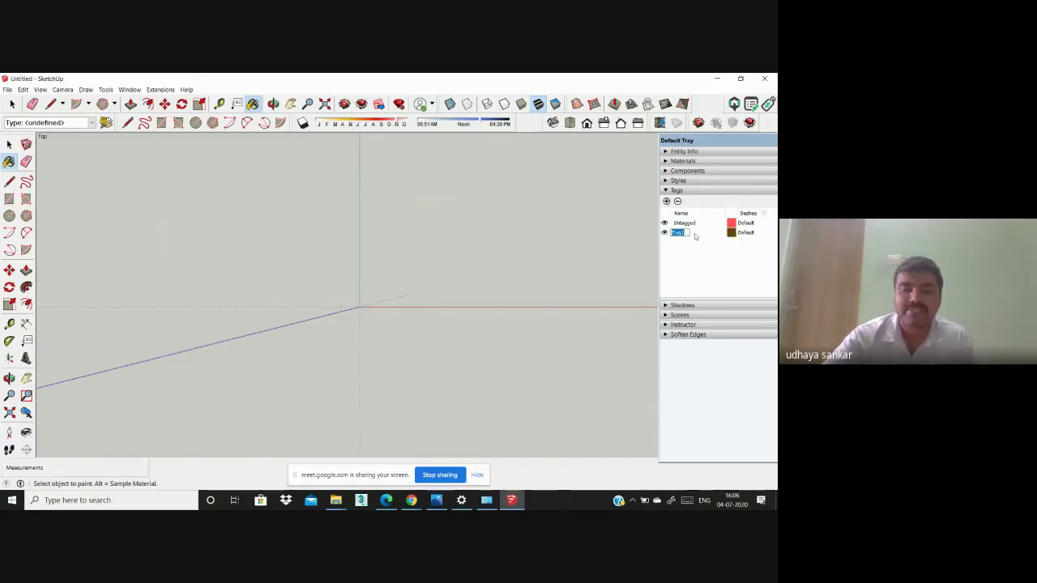
{"action": "key", "text": "BackSpace"}
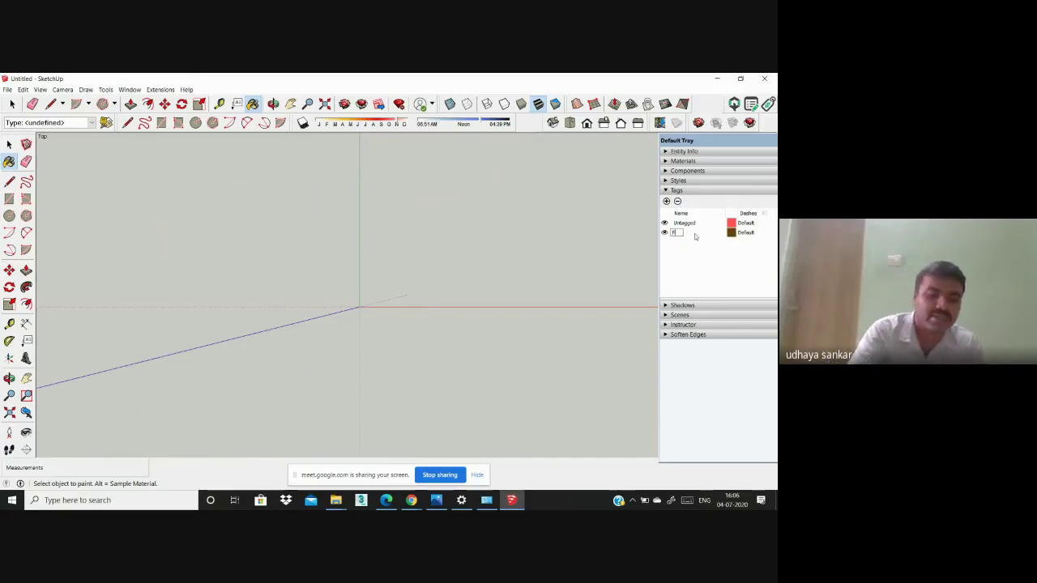
{"action": "type", "text": "FOOTING"}
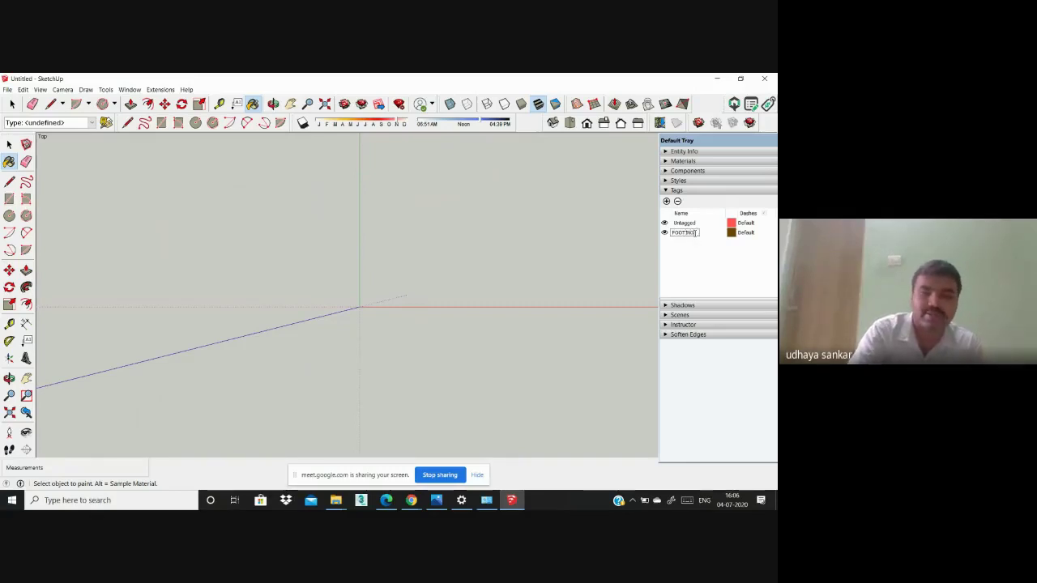
{"action": "left_click", "coordinate": [688, 245]}
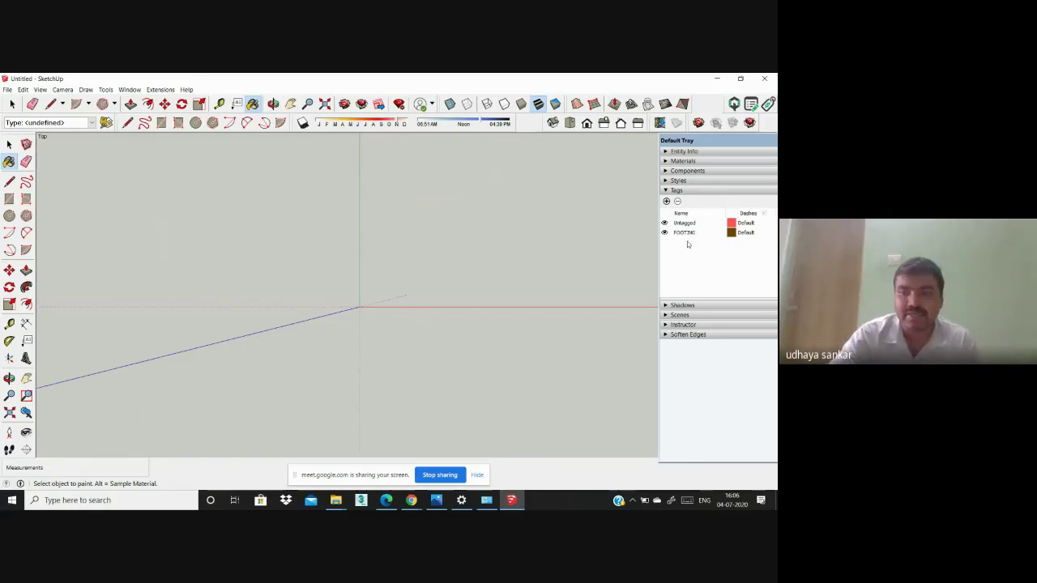
{"action": "left_click", "coordinate": [666, 201]}
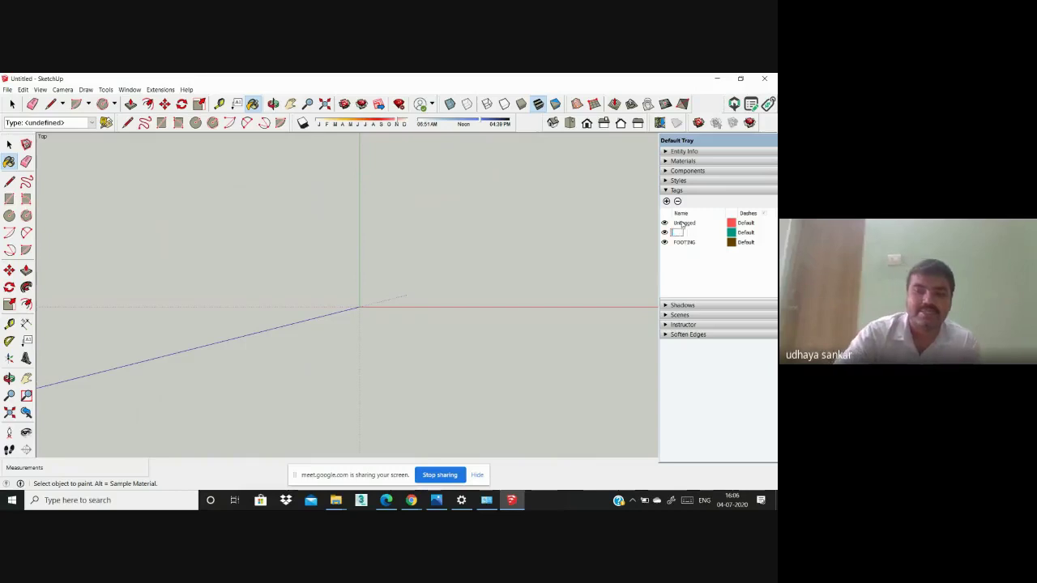
{"action": "type", "text": "COL"}
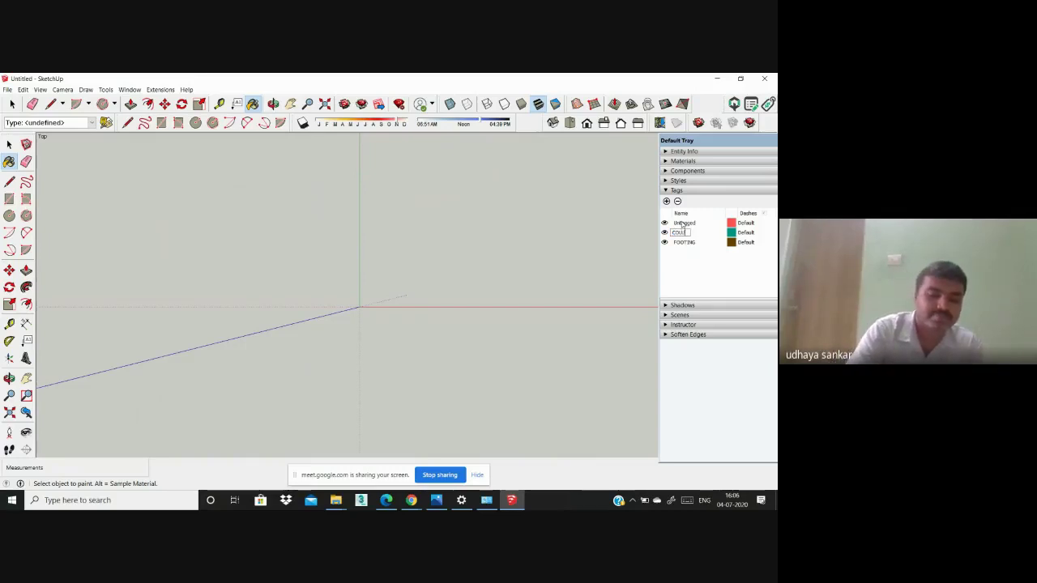
{"action": "type", "text": "UMN"}
{"action": "left_click", "coordinate": [666, 201]}
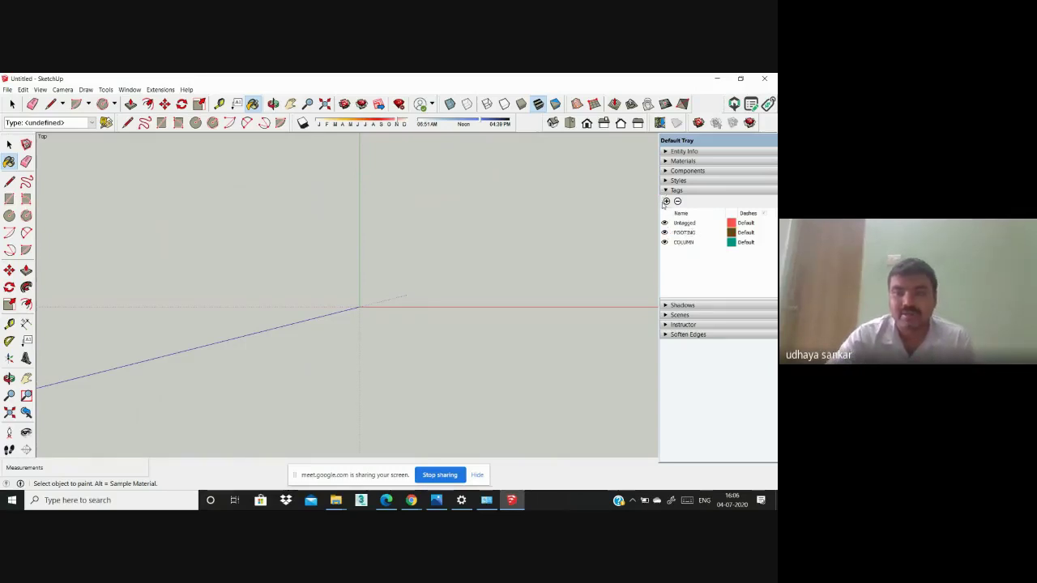
Step: Add two more tags to the list, named BEAM and SLAB
{"action": "left_click", "coordinate": [666, 201]}
{"action": "key", "text": "BackSpace"}
{"action": "type", "text": "B"}
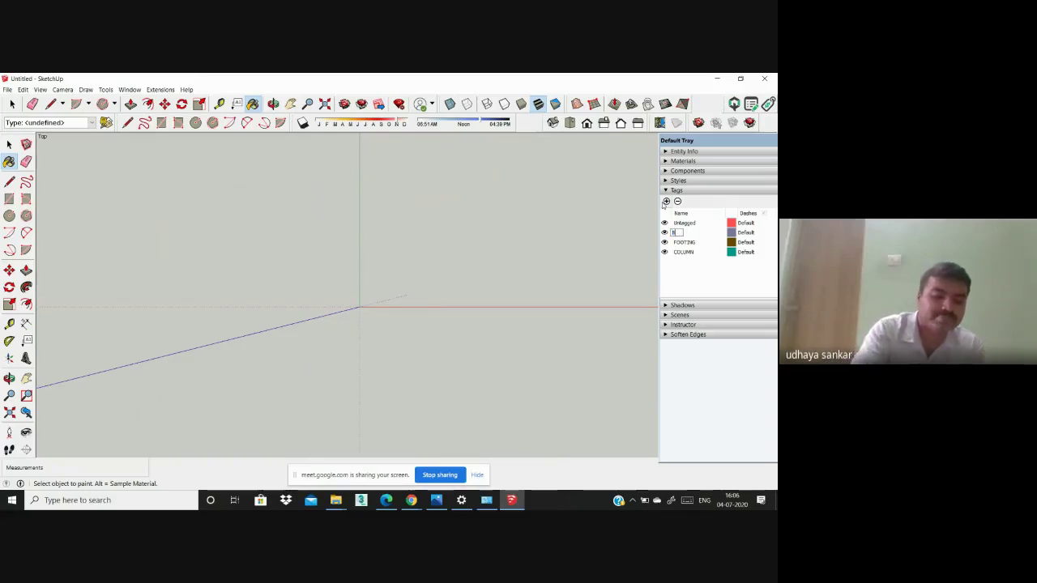
{"action": "type", "text": "EA"}
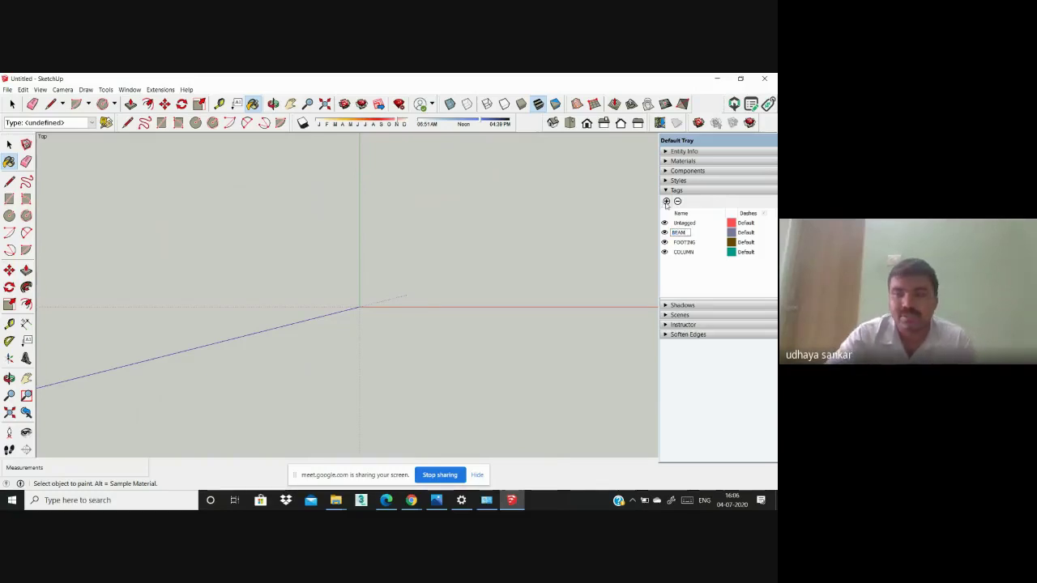
{"action": "type", "text": "M"}
{"action": "left_click", "coordinate": [666, 202]}
{"action": "key", "text": "BackSpace"}
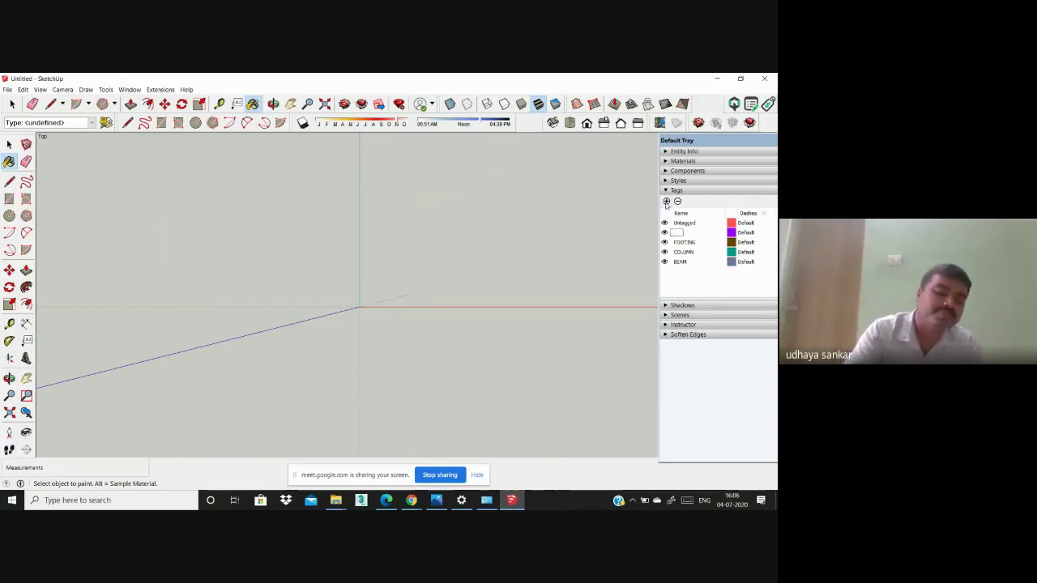
{"action": "type", "text": "SL"}
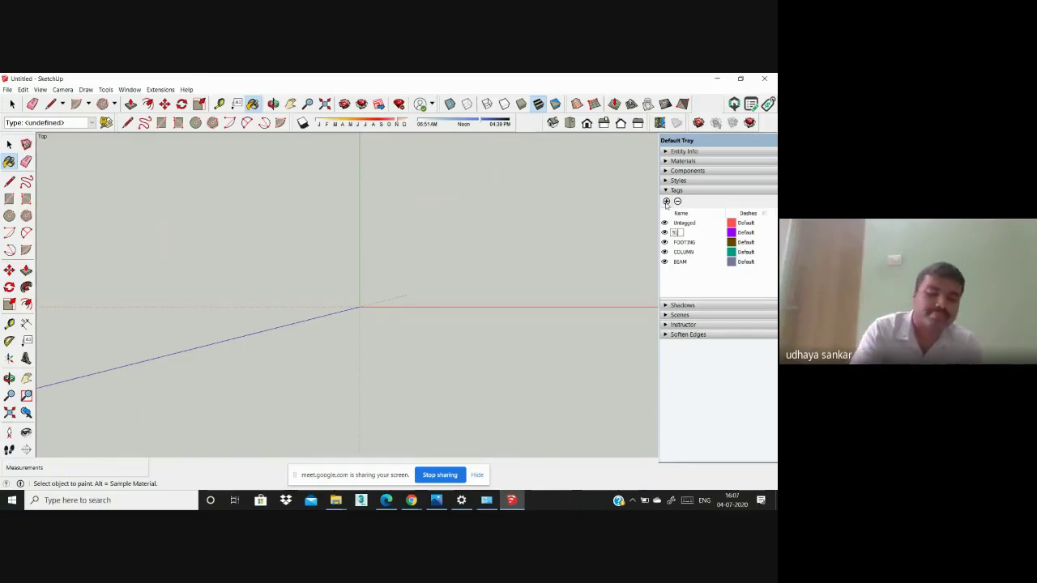
{"action": "type", "text": "AB"}
{"action": "key", "text": "Return"}
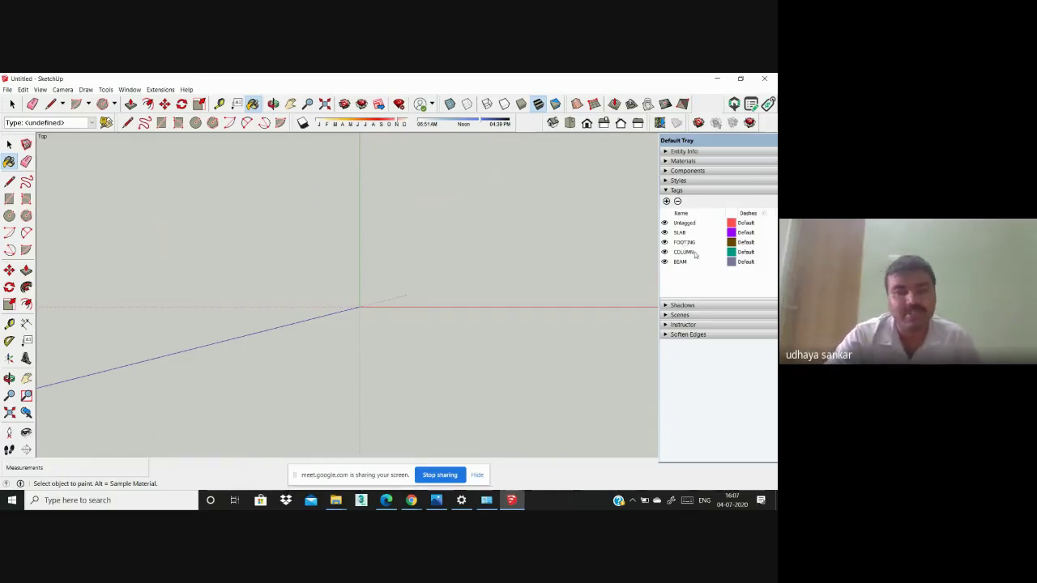
Step: Add three extra tags with default names and delete them one by one from the list
{"action": "left_click", "coordinate": [666, 201]}
{"action": "left_click", "coordinate": [666, 201]}
{"action": "left_click", "coordinate": [666, 201]}
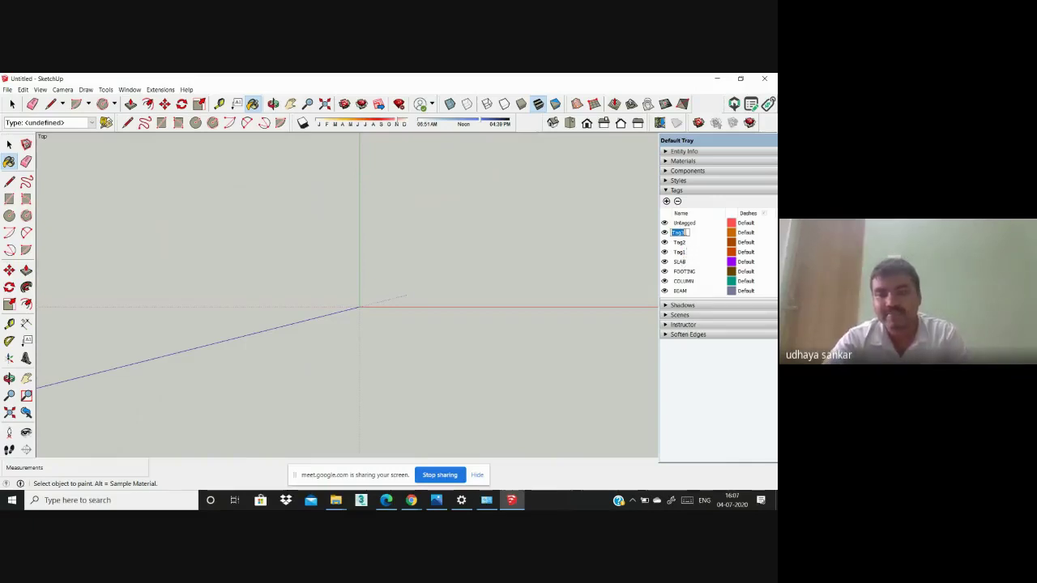
{"action": "left_click", "coordinate": [698, 235]}
{"action": "left_click", "coordinate": [698, 235]}
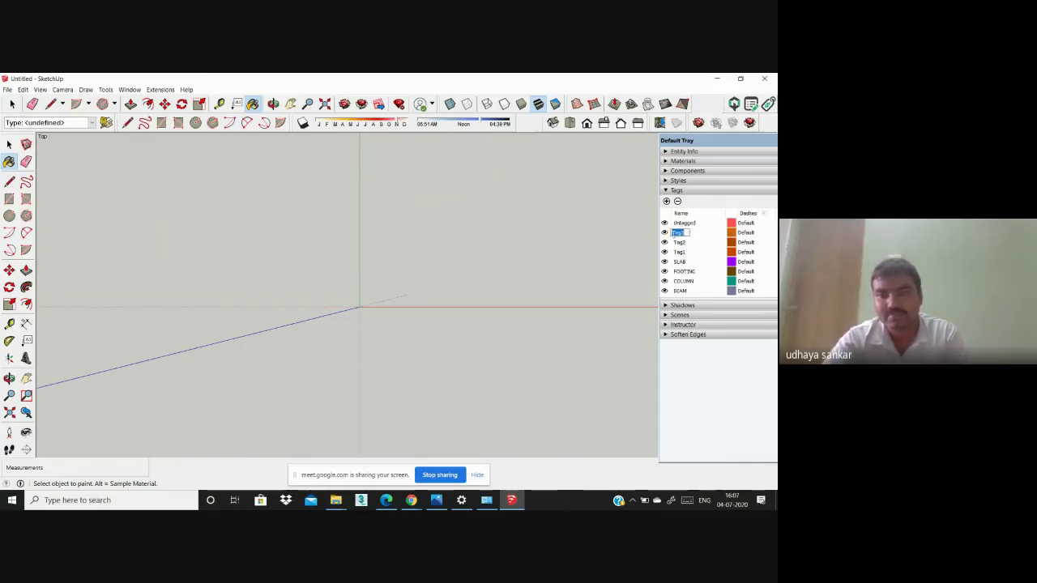
{"action": "left_click", "coordinate": [678, 201]}
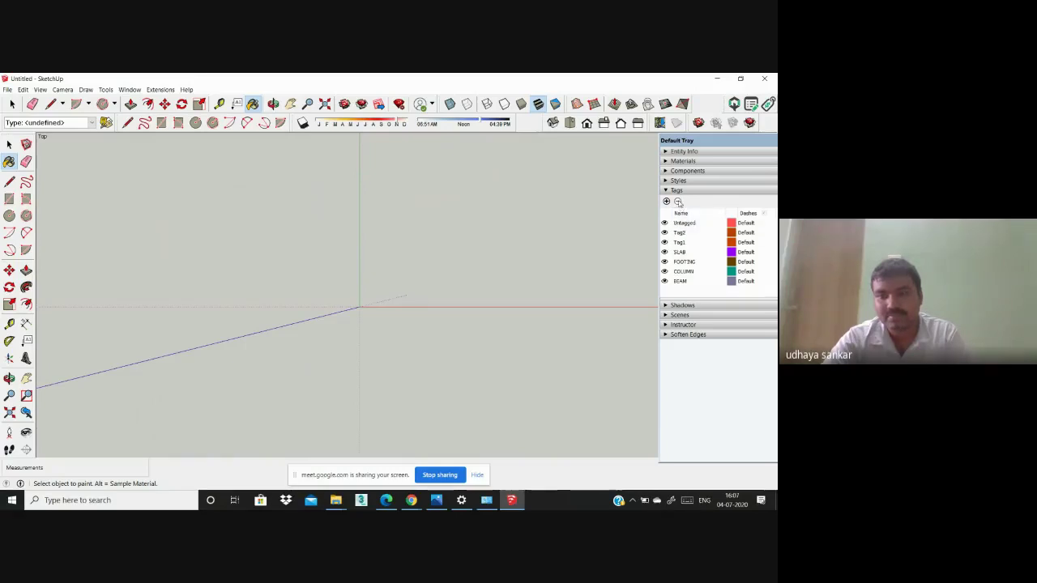
{"action": "left_click", "coordinate": [679, 232]}
{"action": "left_click", "coordinate": [679, 202]}
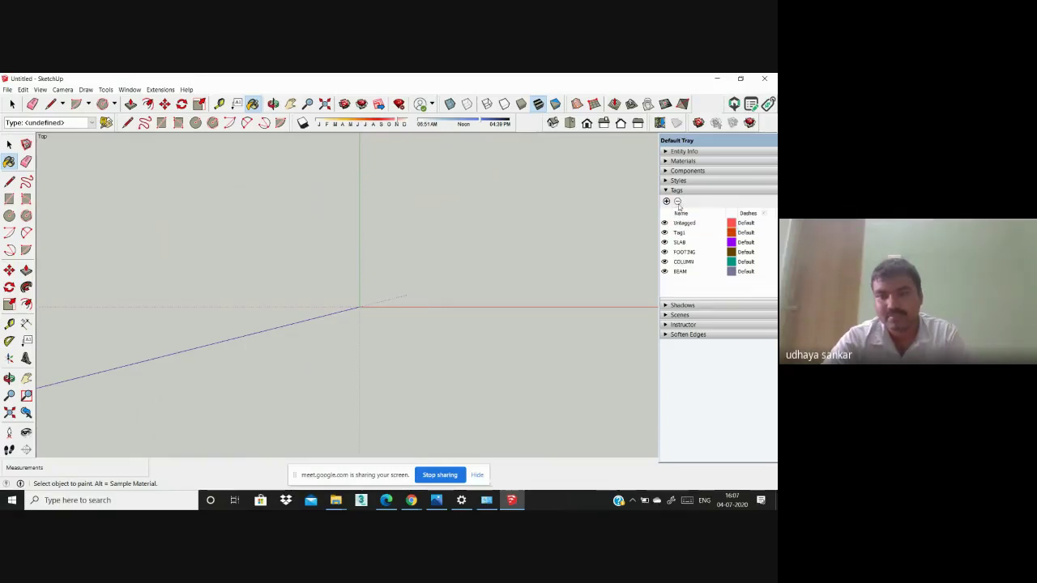
{"action": "left_click", "coordinate": [681, 232]}
{"action": "left_click", "coordinate": [679, 202]}
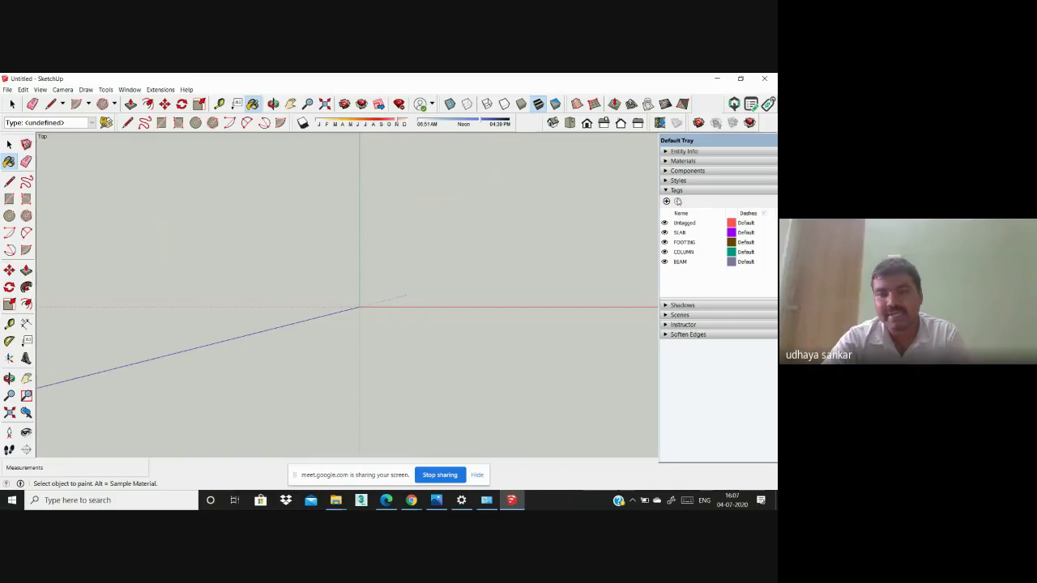
Step: Go through the FOOTING, COLUMN, BEAM and SLAB tags by highlighting them in turn, ending on SLAB
{"action": "left_click", "coordinate": [685, 242]}
{"action": "left_click", "coordinate": [688, 242]}
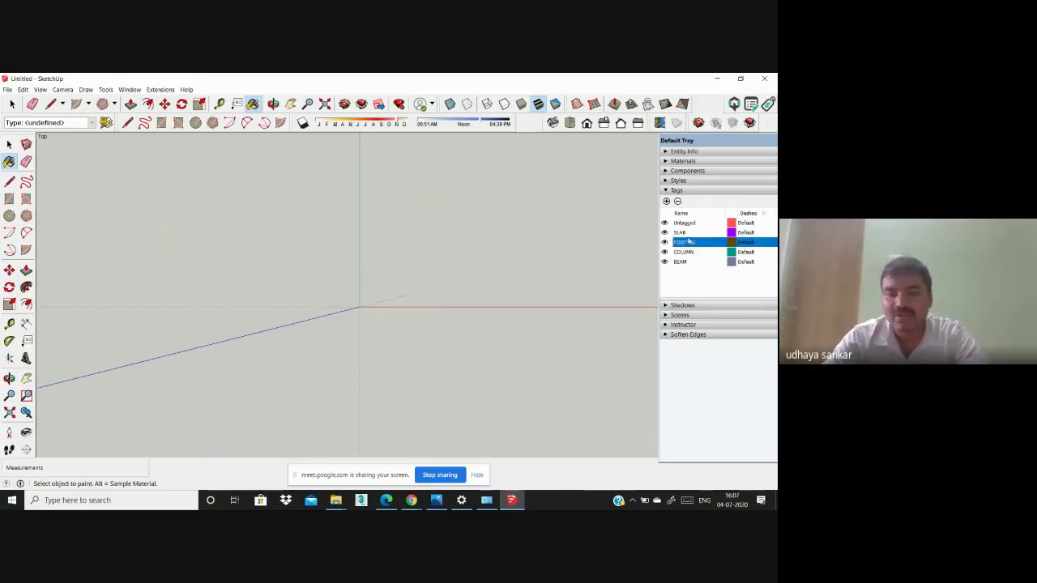
{"action": "key", "text": "Down"}
{"action": "key", "text": "Down"}
{"action": "key", "text": "Up"}
{"action": "key", "text": "Down"}
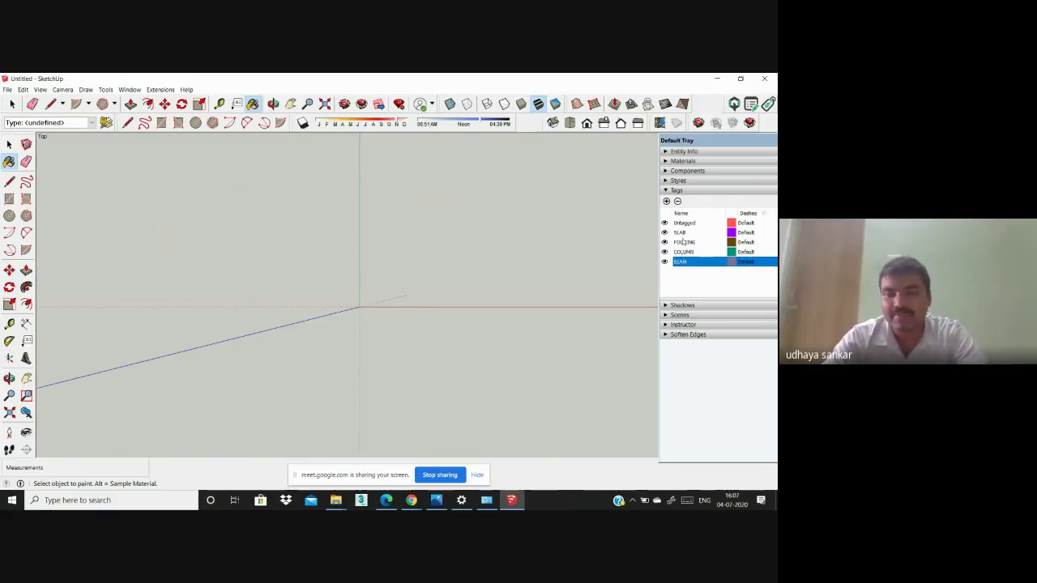
{"action": "left_click", "coordinate": [682, 233]}
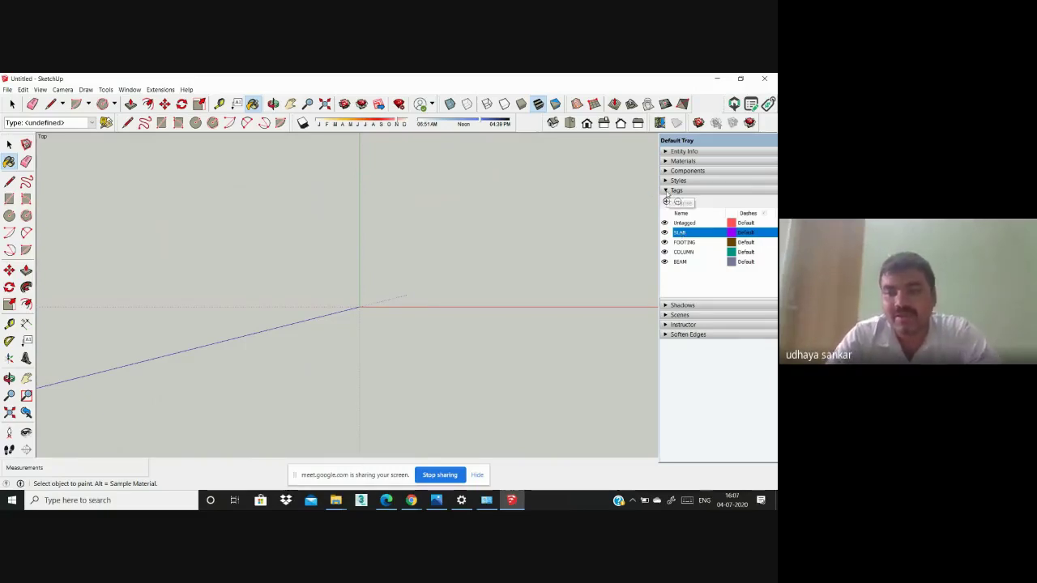
{"action": "left_click", "coordinate": [681, 262]}
{"action": "left_click", "coordinate": [682, 252]}
{"action": "left_click", "coordinate": [684, 243]}
{"action": "left_click", "coordinate": [686, 233]}
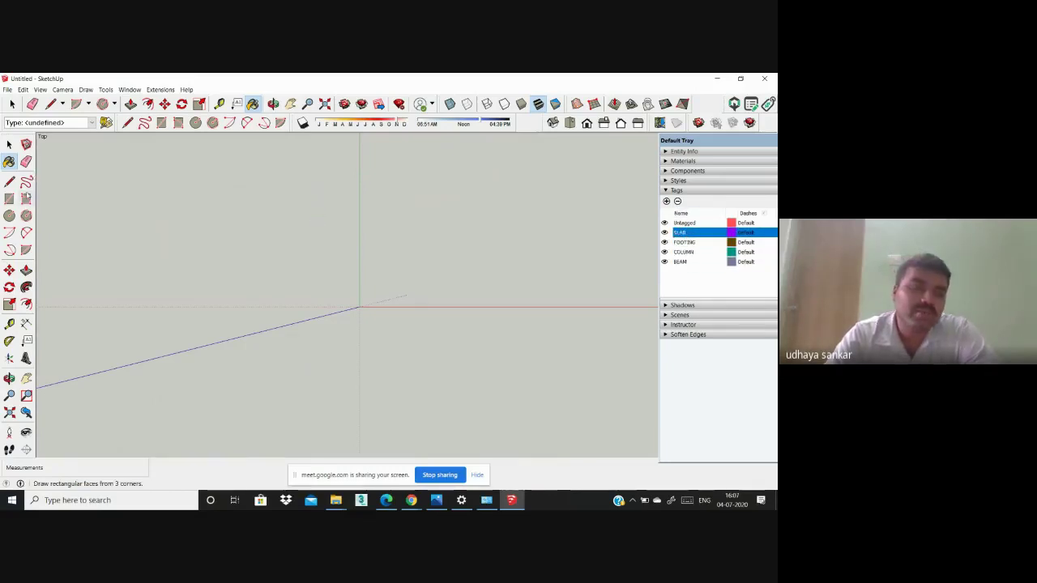
Step: Draw a 1.2 m by 1.2 m square on the ground plane, between the positive red and green axes
{"action": "left_click", "coordinate": [8, 198]}
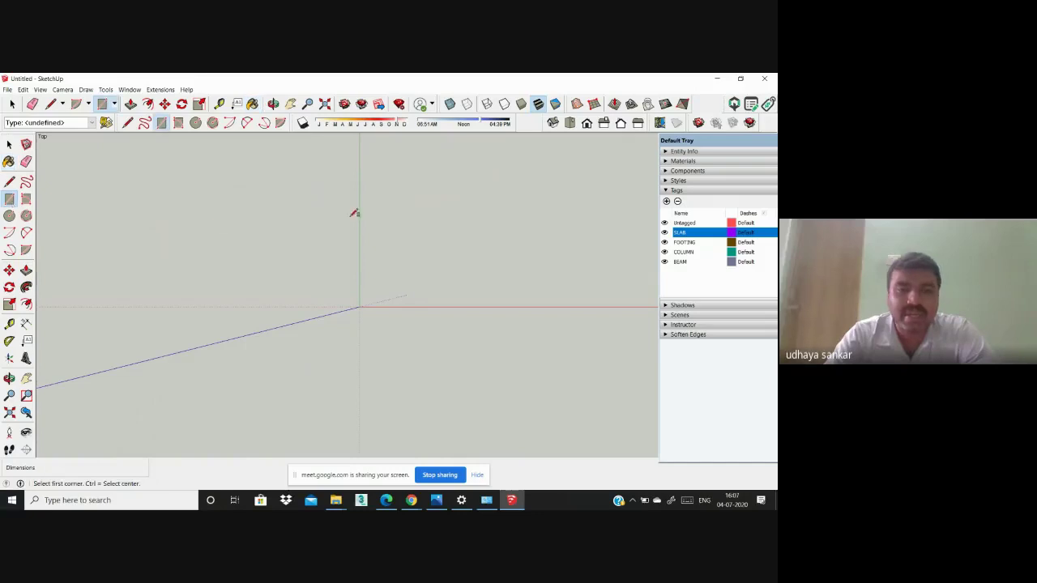
{"action": "left_click", "coordinate": [404, 204]}
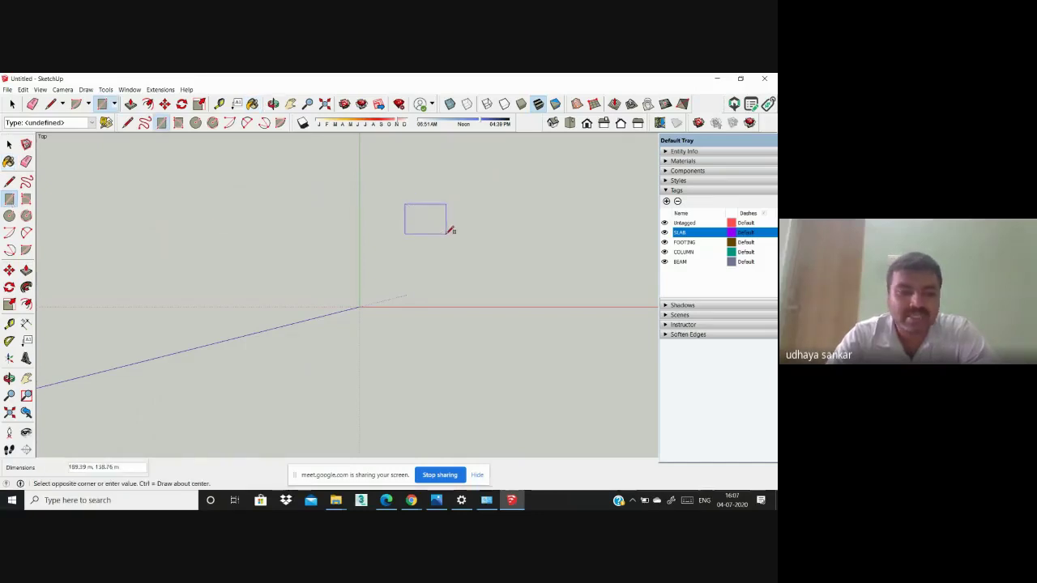
{"action": "type", "text": "1.2"}
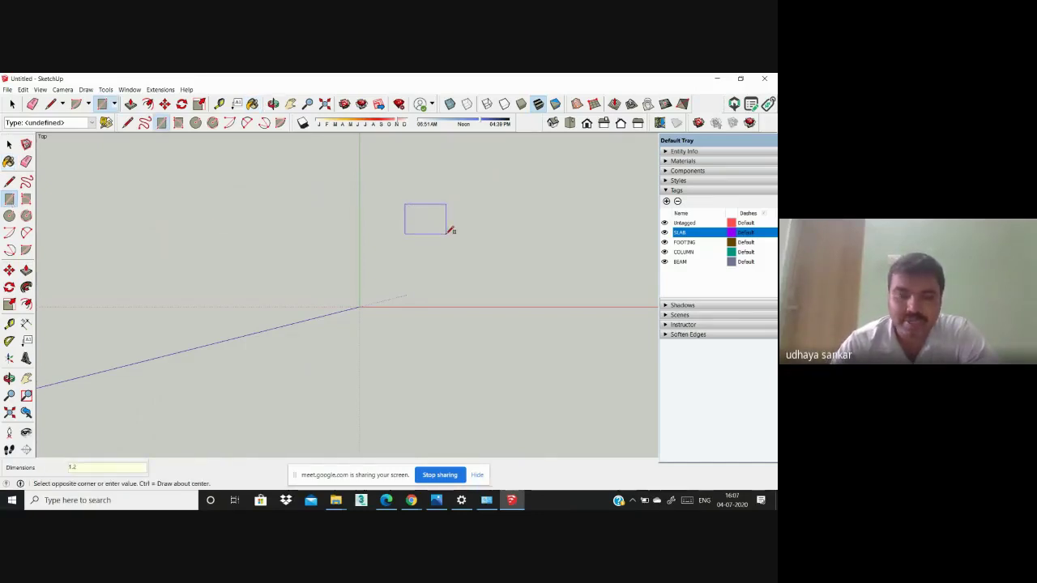
{"action": "type", "text": "'"}
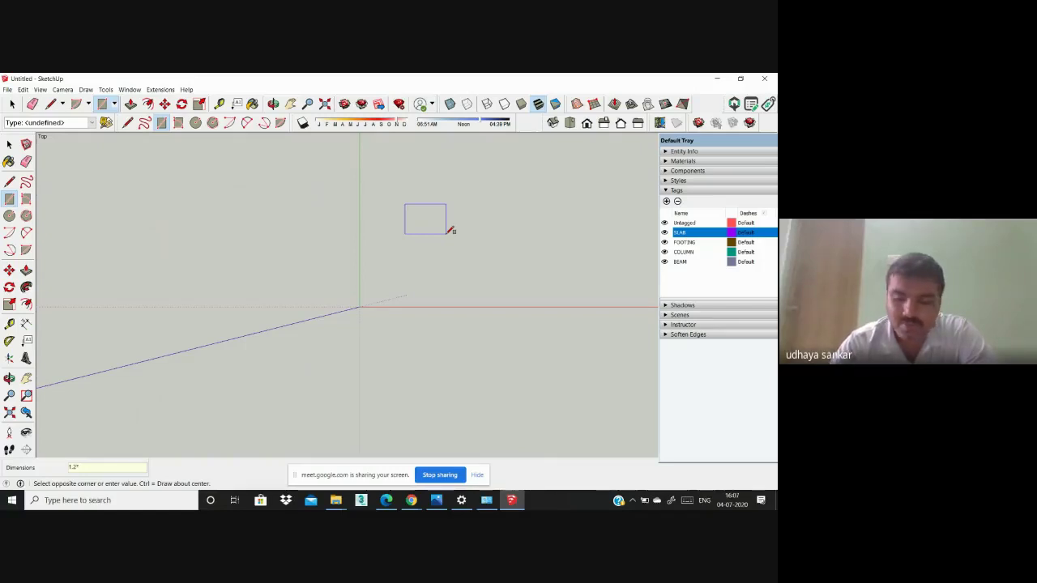
{"action": "type", "text": ","}
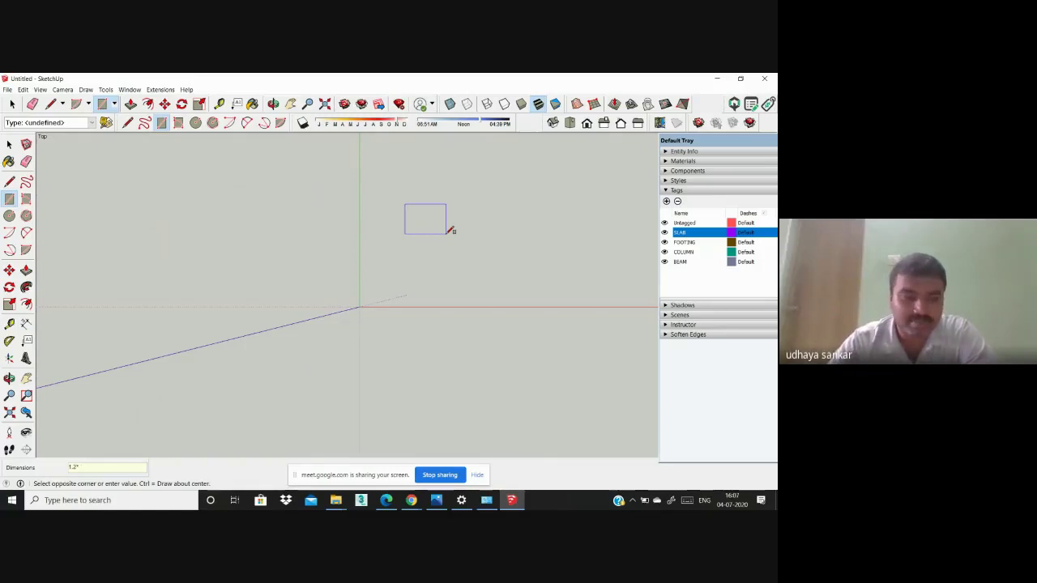
{"action": "key", "text": "BackSpace"}
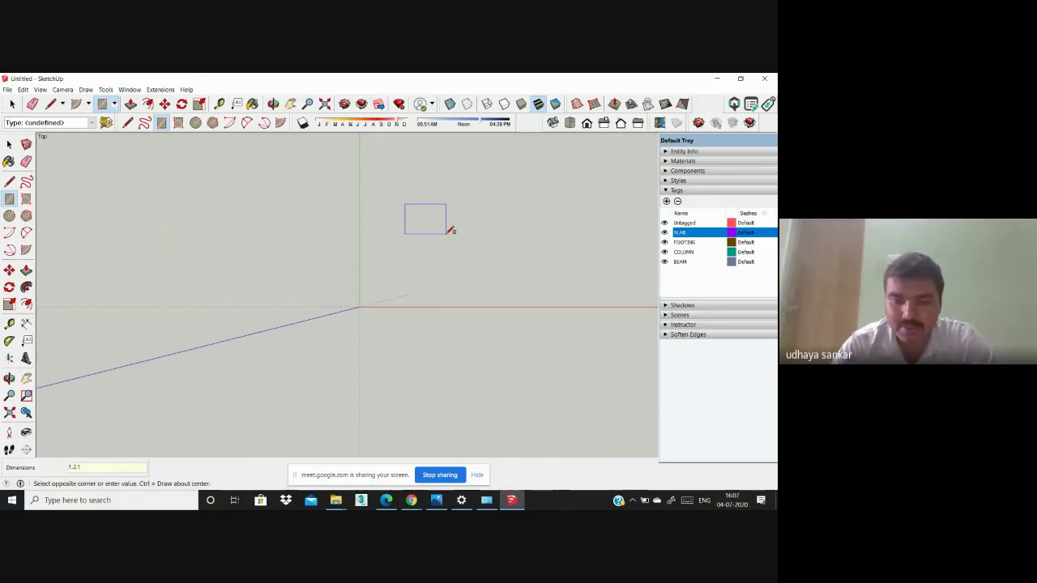
{"action": "type", "text": ".2"}
{"action": "key", "text": "Return"}
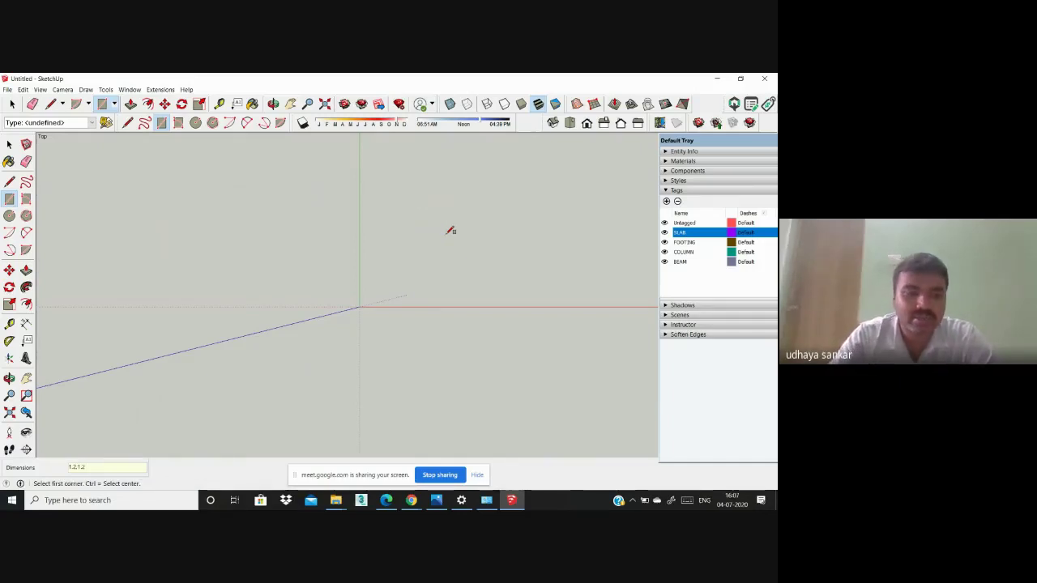
Step: Add a linear dimension to the square's upper horizontal edge, placed outside the square above it
{"action": "middle_click_drag", "start_coordinate": [465, 216], "coordinate": [375, 220]}
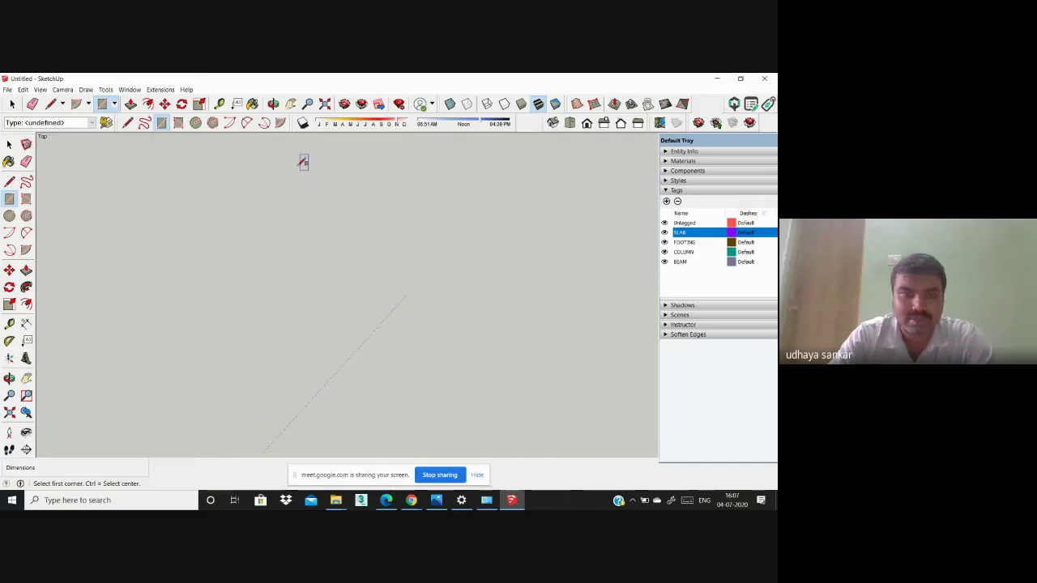
{"action": "middle_click_drag", "start_coordinate": [303, 163], "coordinate": [338, 243]}
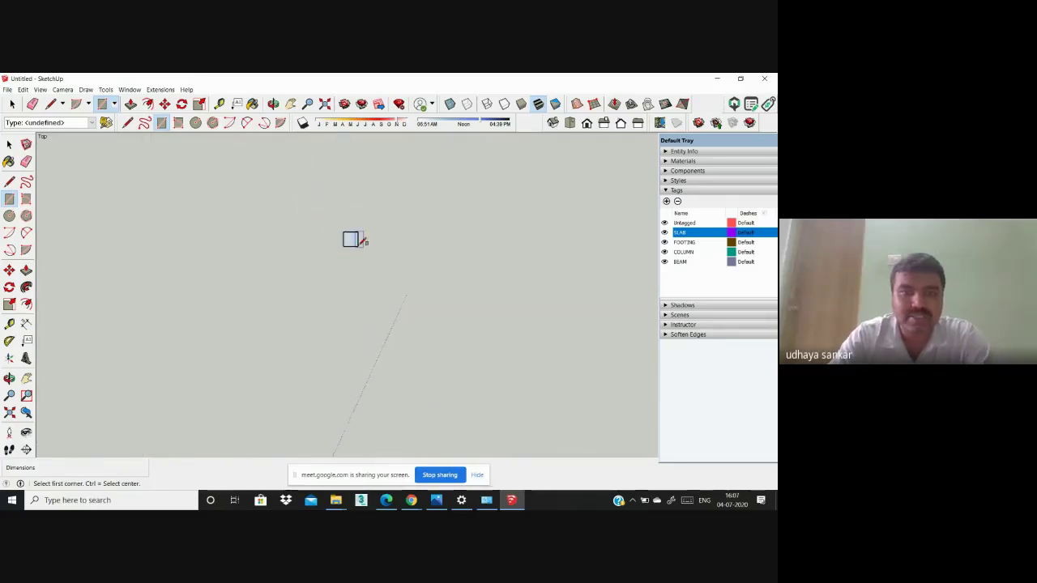
{"action": "scroll", "coordinate": [361, 245], "scroll_direction": "up", "scroll_amount": 10}
{"action": "scroll", "coordinate": [194, 259], "scroll_direction": "down", "scroll_amount": 1}
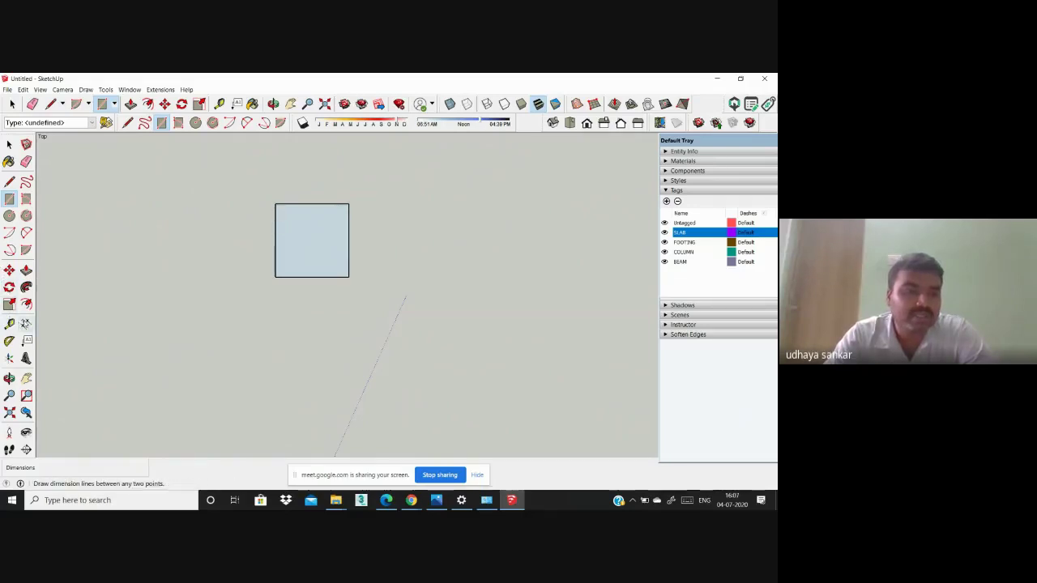
{"action": "left_click", "coordinate": [26, 323]}
{"action": "left_click", "coordinate": [275, 205]}
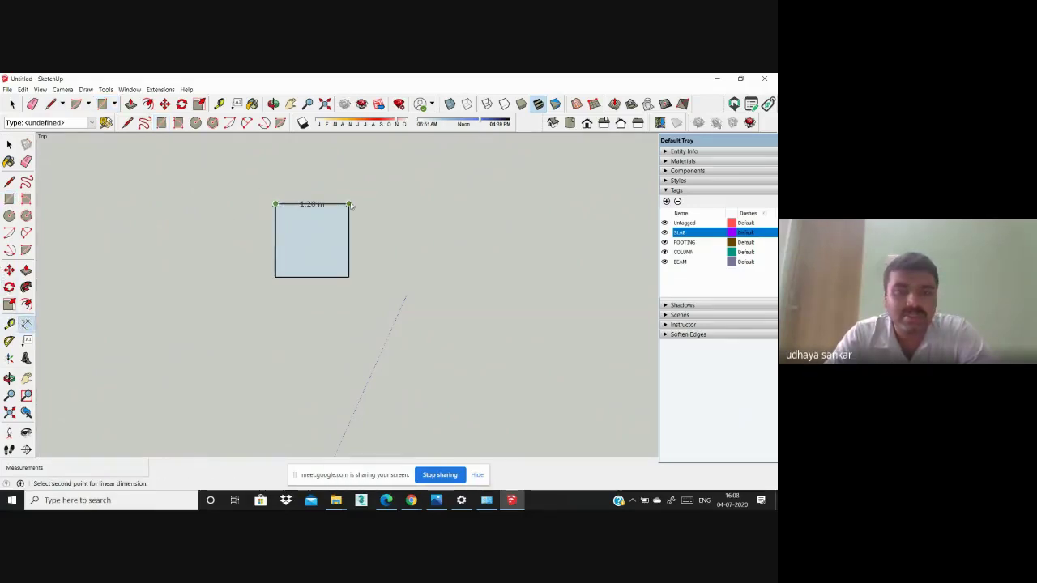
{"action": "left_click", "coordinate": [350, 204]}
{"action": "left_click", "coordinate": [348, 166]}
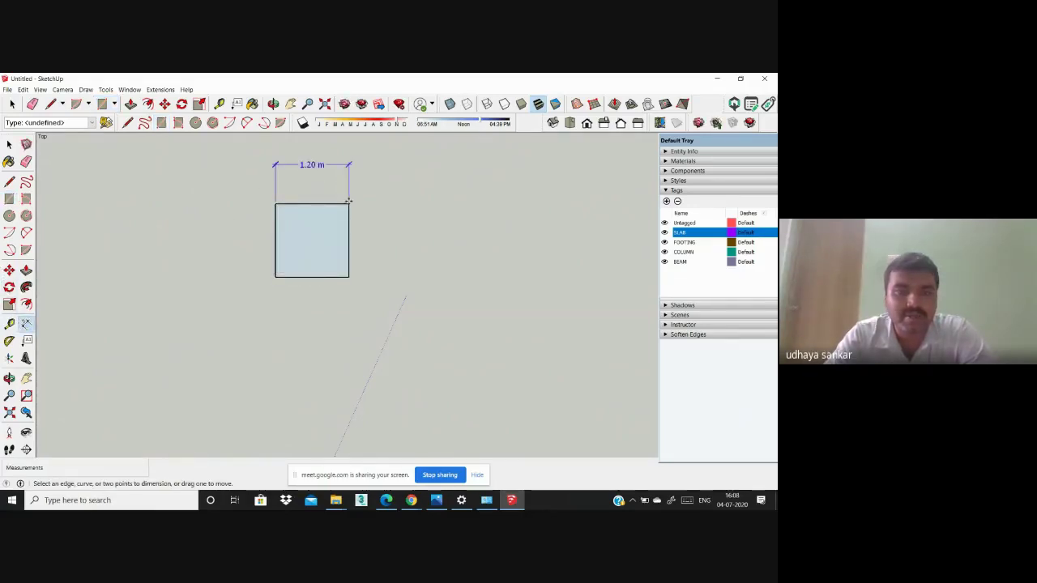
{"action": "left_click", "coordinate": [349, 203]}
{"action": "key", "text": "Escape"}
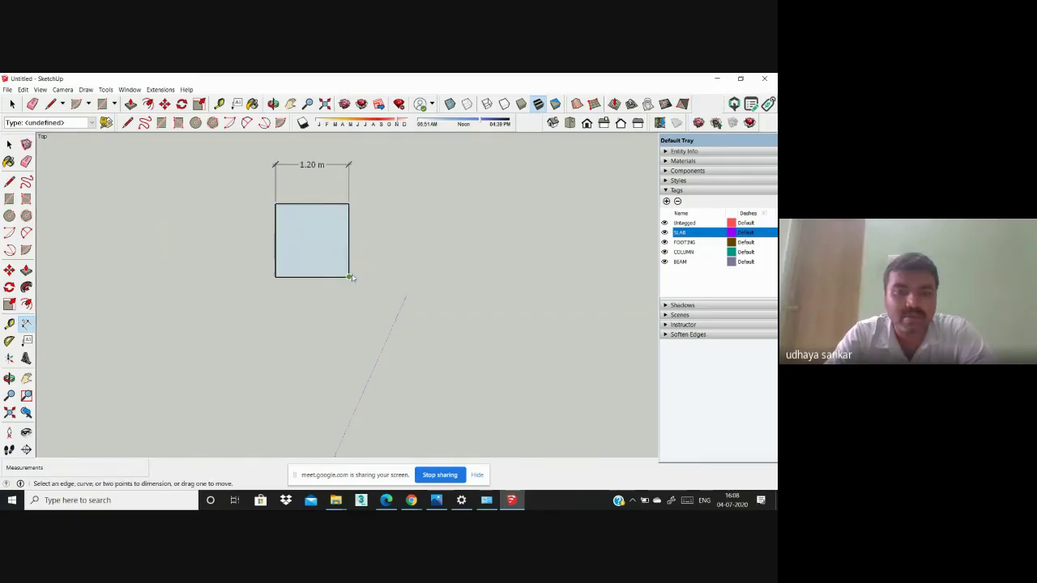
Step: Add a linear dimension to the square's right vertical edge, placed outside the square
{"action": "left_click", "coordinate": [350, 276]}
{"action": "key", "text": "Escape"}
{"action": "left_click", "coordinate": [350, 277]}
{"action": "key", "text": "Escape"}
{"action": "left_click", "coordinate": [348, 204]}
{"action": "left_click", "coordinate": [349, 277]}
{"action": "left_click", "coordinate": [416, 237]}
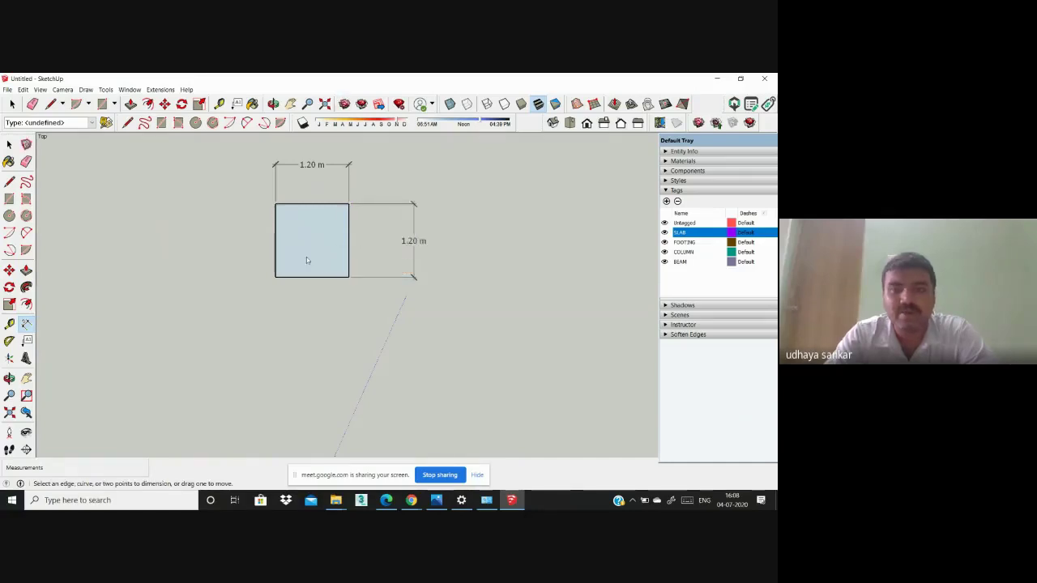
Step: Show the square face's entity info, highlight its area value, and assign the face to the FOOTING tag
{"action": "middle_click_drag", "start_coordinate": [310, 264], "coordinate": [320, 261]}
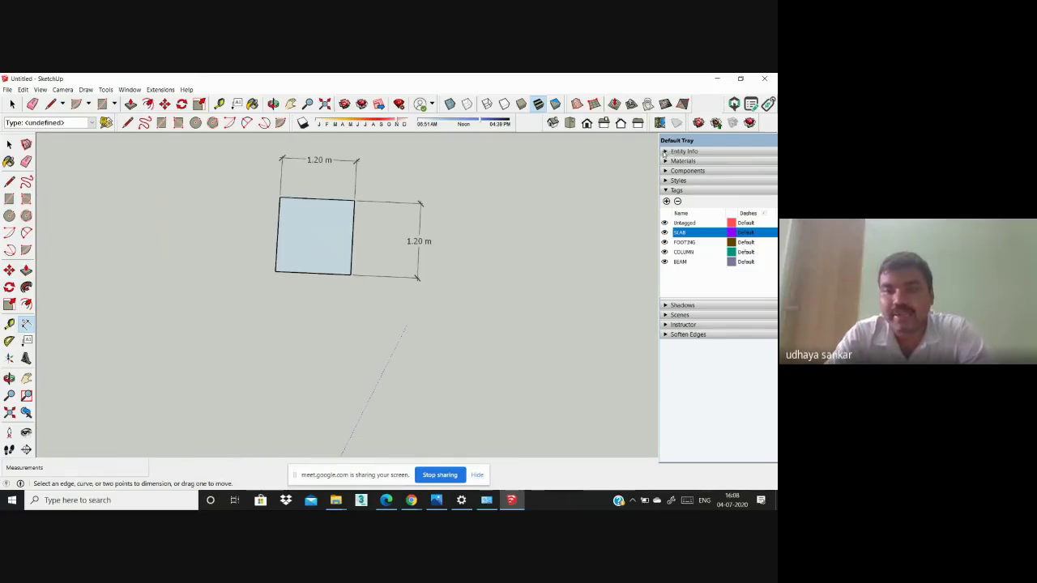
{"action": "left_click", "coordinate": [665, 152]}
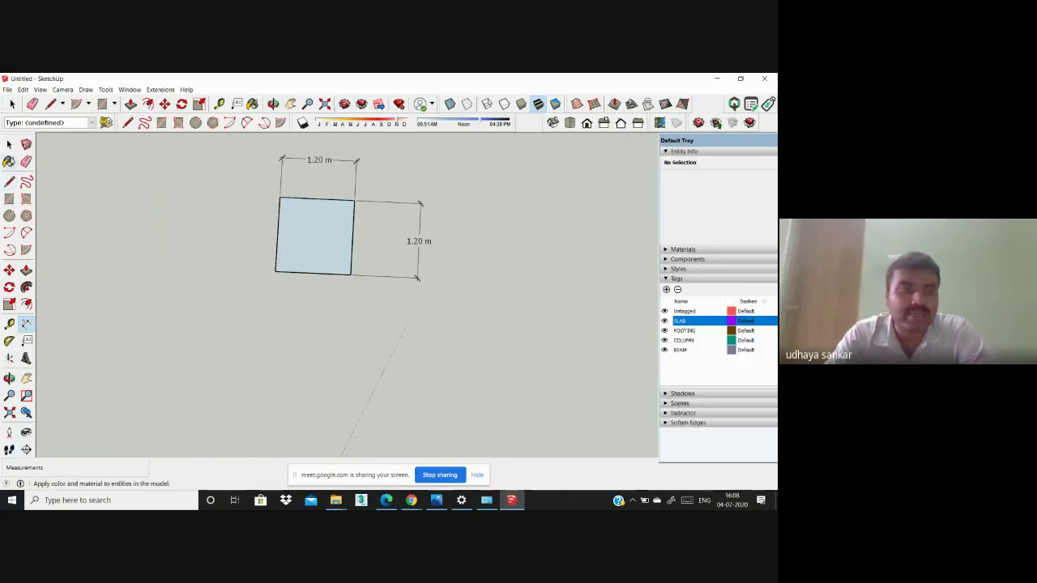
{"action": "left_click", "coordinate": [9, 144]}
{"action": "left_click", "coordinate": [317, 223]}
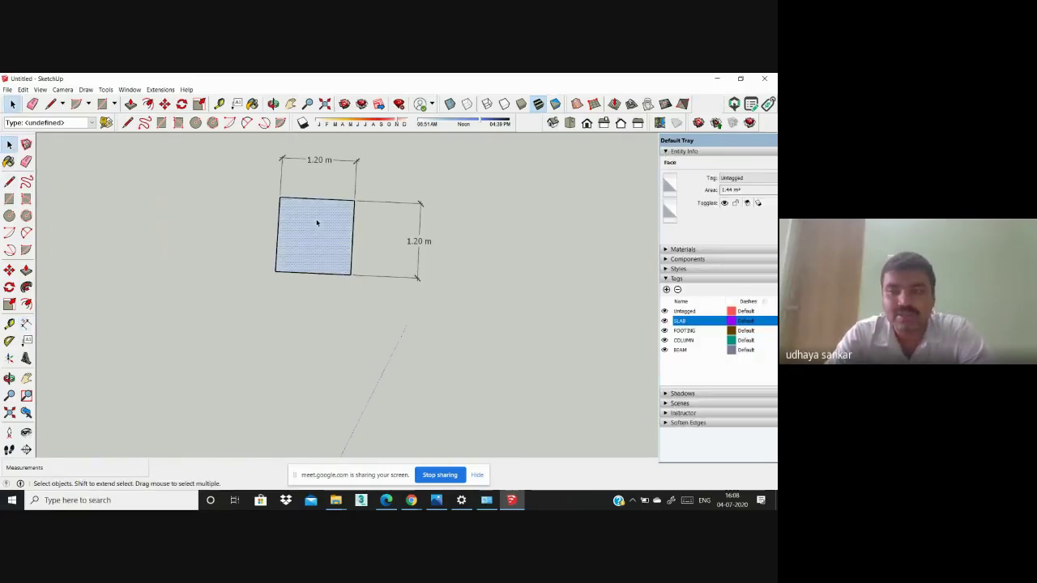
{"action": "left_click", "coordinate": [740, 190]}
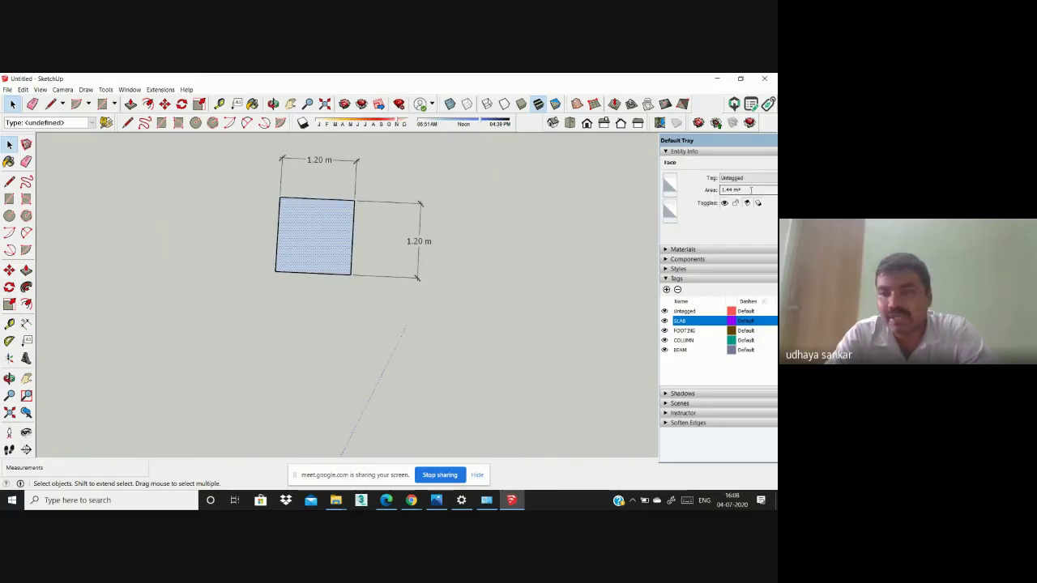
{"action": "left_click_drag", "start_coordinate": [740, 189], "coordinate": [719, 191]}
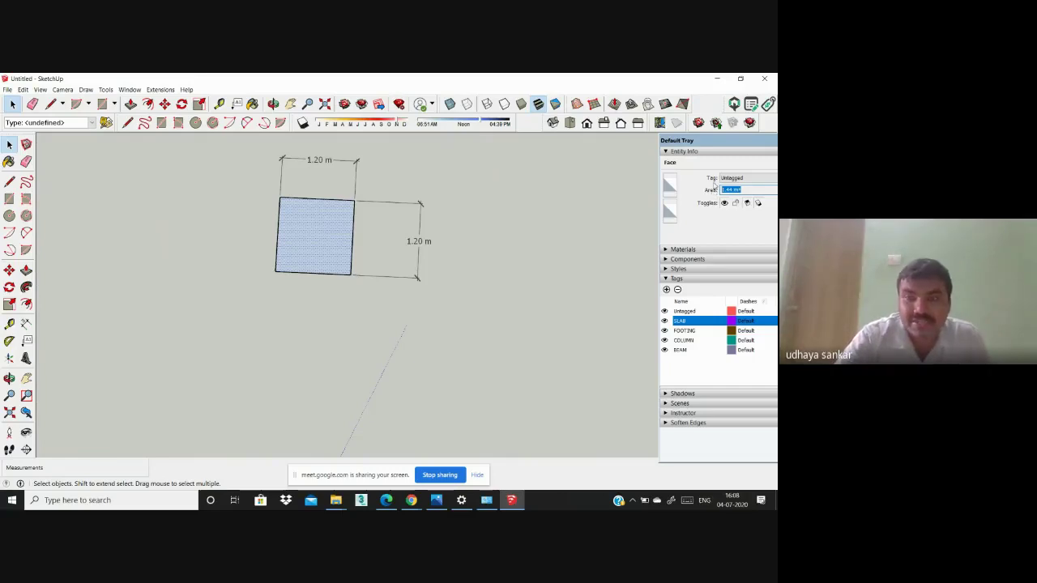
{"action": "left_click", "coordinate": [733, 179]}
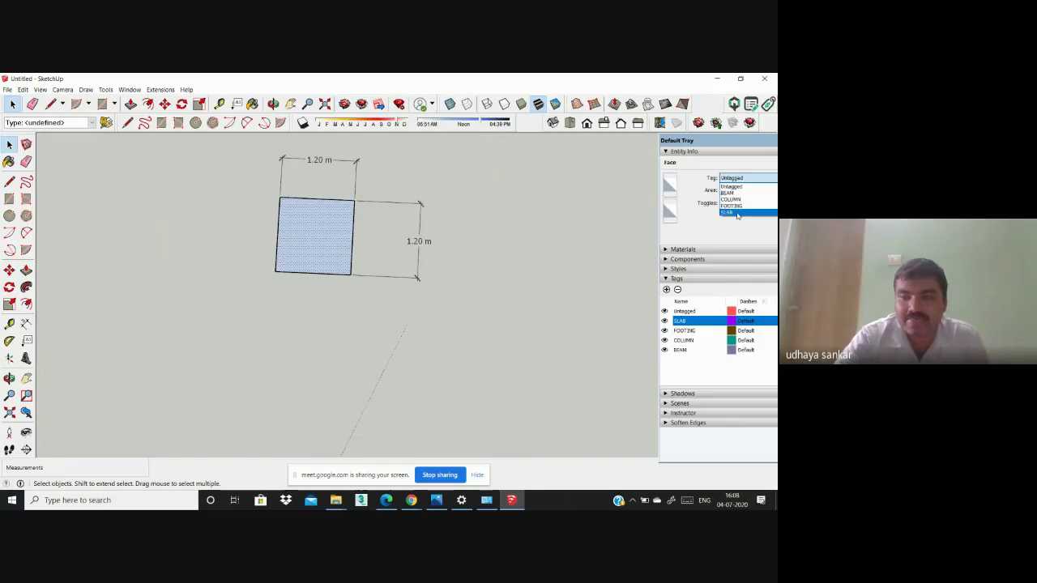
{"action": "left_click", "coordinate": [738, 206]}
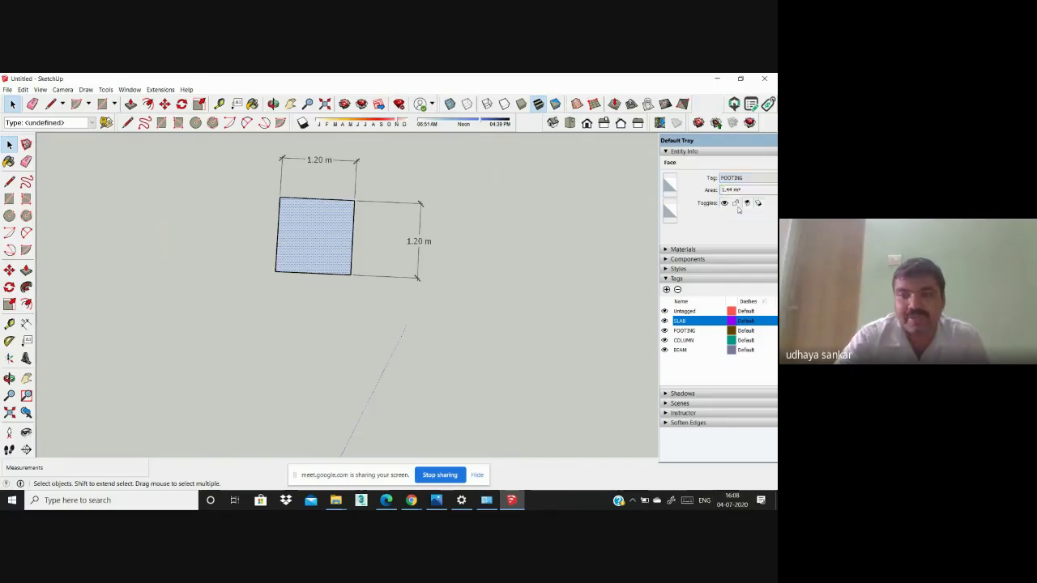
{"action": "left_click", "coordinate": [400, 324]}
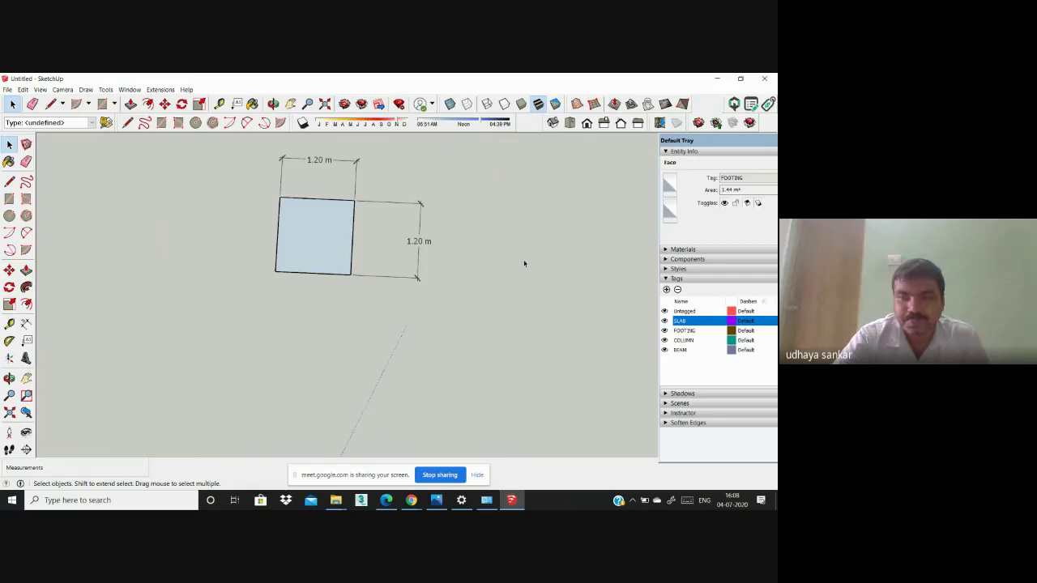
{"action": "left_click", "coordinate": [333, 236]}
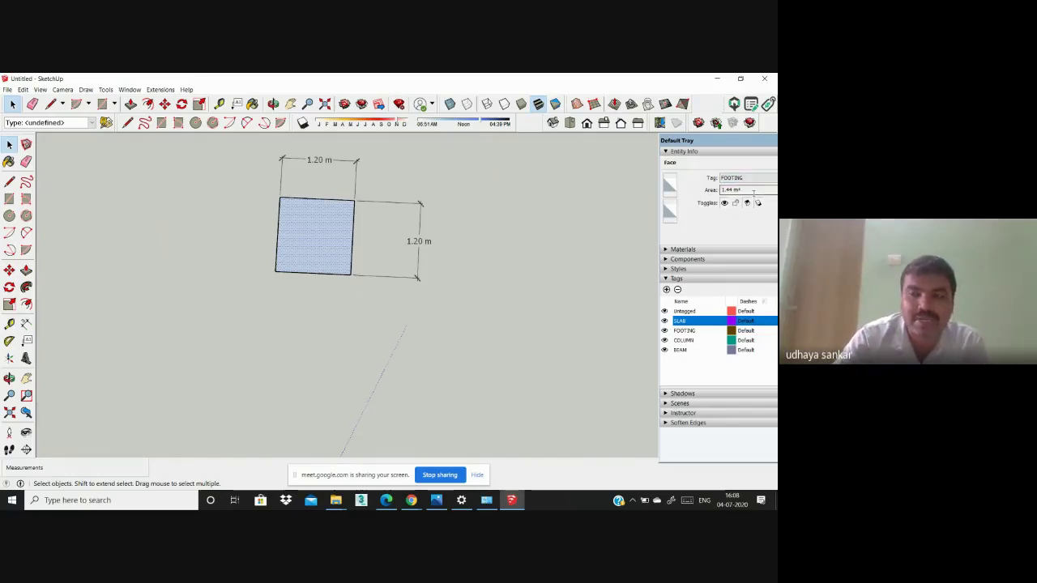
{"action": "left_click", "coordinate": [364, 315]}
Step: Push/pull the square face upward by 0.3 m to form the footing block
{"action": "middle_click_drag", "start_coordinate": [364, 315], "coordinate": [307, 269]}
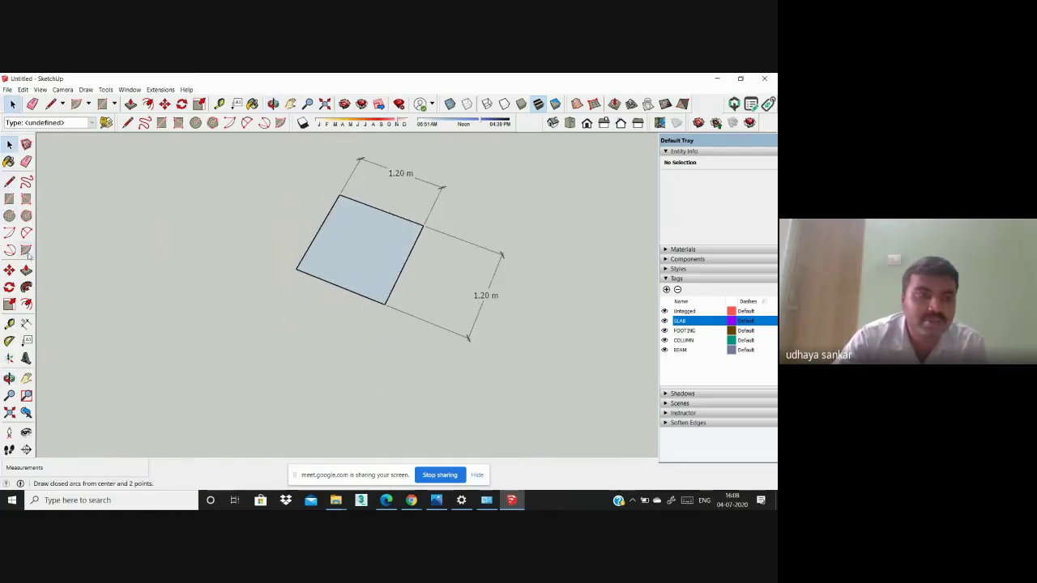
{"action": "left_click", "coordinate": [26, 269]}
{"action": "left_click", "coordinate": [338, 262]}
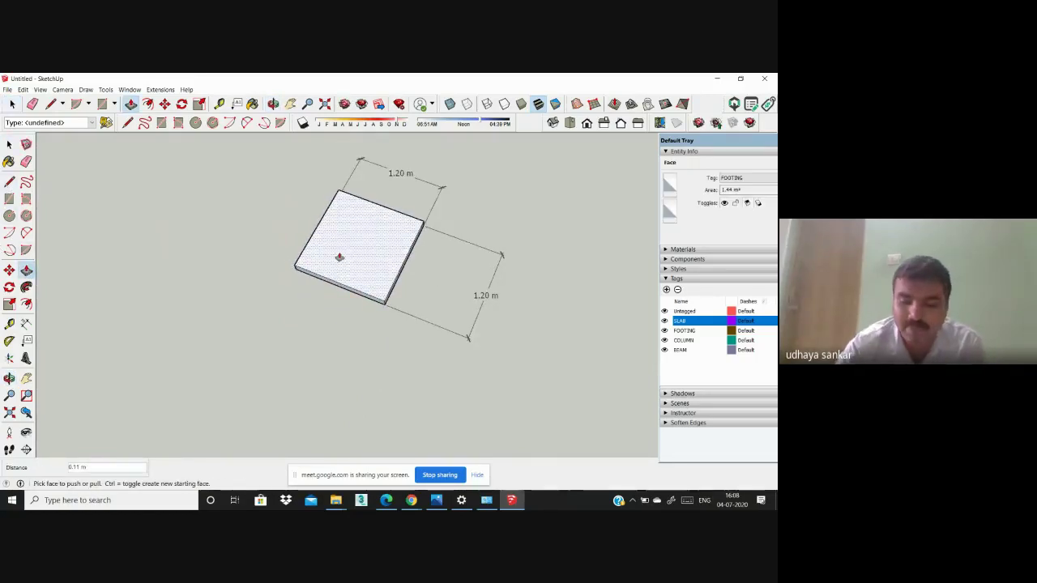
{"action": "type", "text": ".3"}
{"action": "key", "text": "Return"}
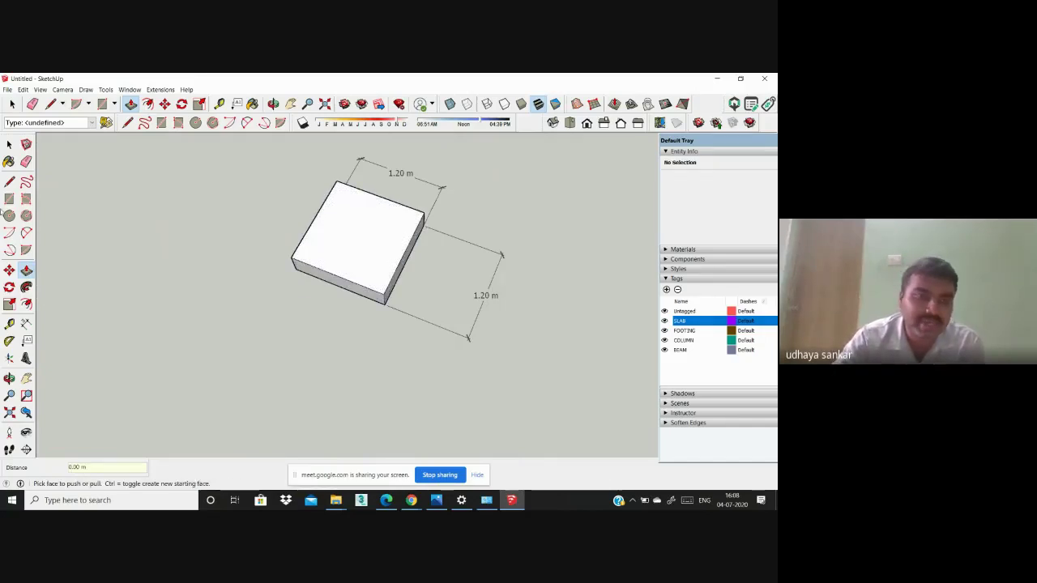
Step: Examine the entity info of the block's top face, front face and a long side edge
{"action": "key", "text": "space"}
{"action": "left_click", "coordinate": [365, 248]}
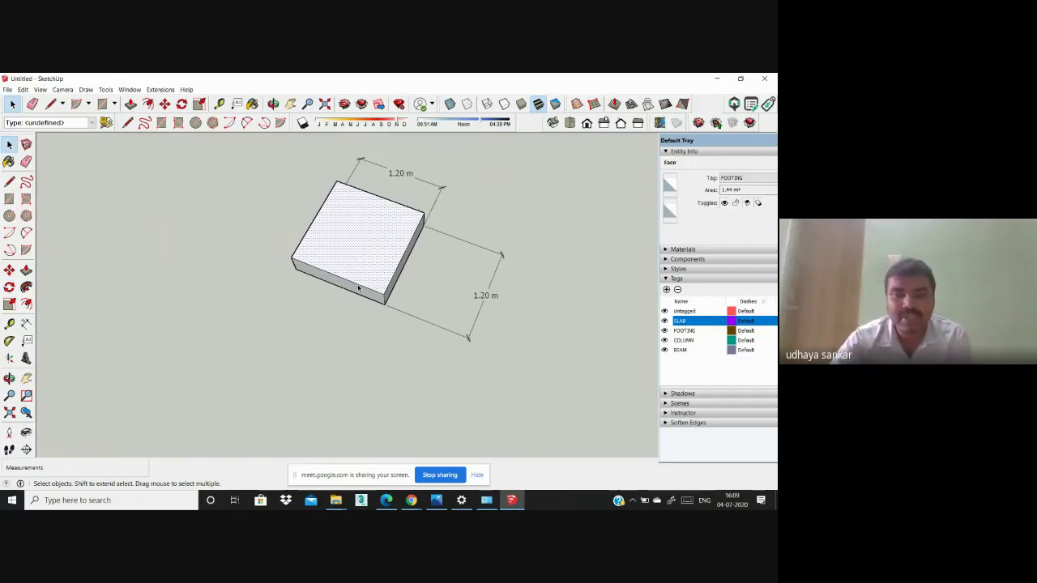
{"action": "left_click", "coordinate": [357, 284]}
{"action": "left_click", "coordinate": [398, 280]}
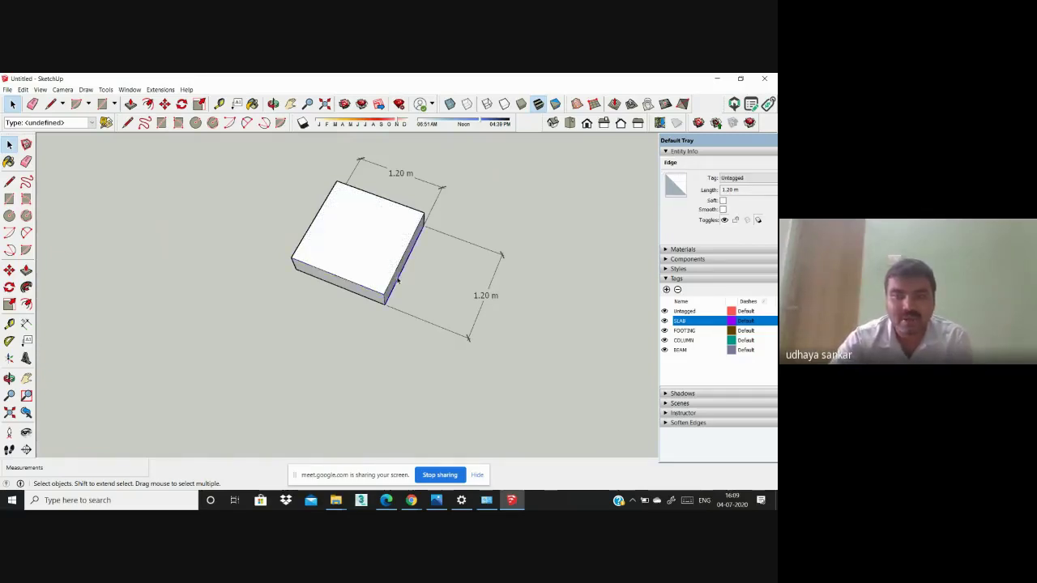
{"action": "left_click", "coordinate": [370, 296]}
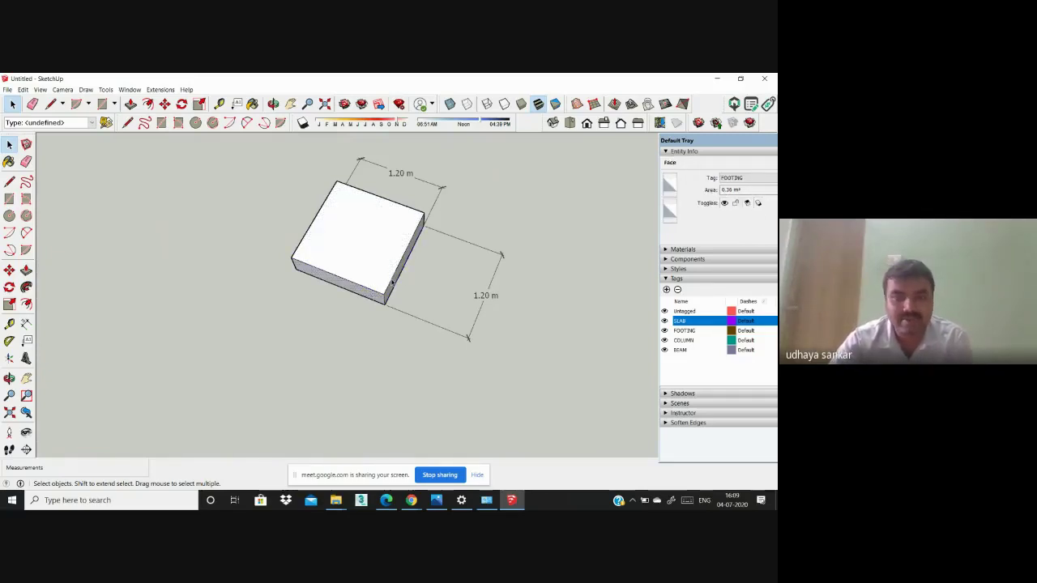
{"action": "left_click", "coordinate": [354, 266]}
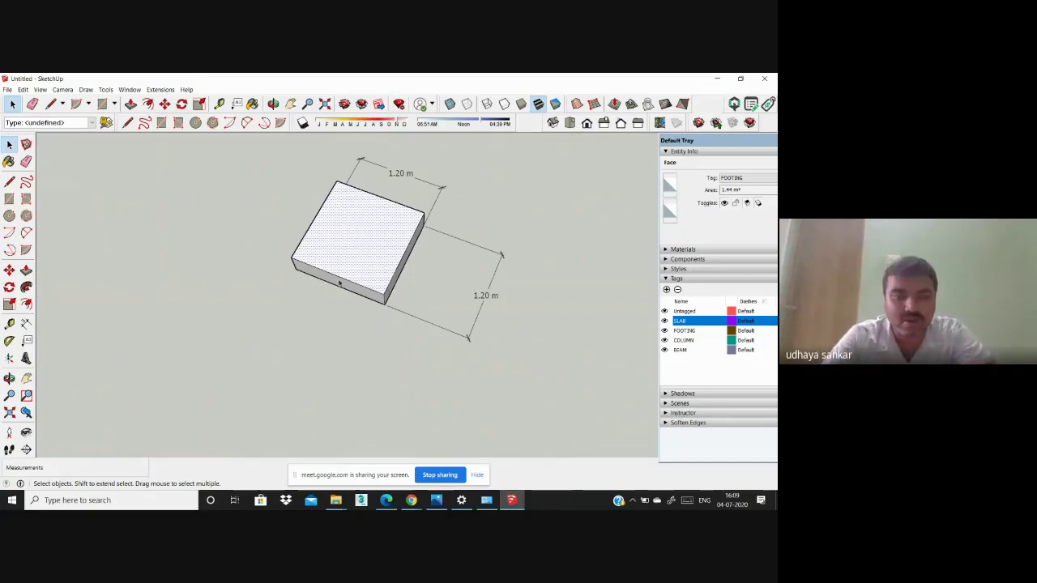
{"action": "left_click", "coordinate": [521, 341]}
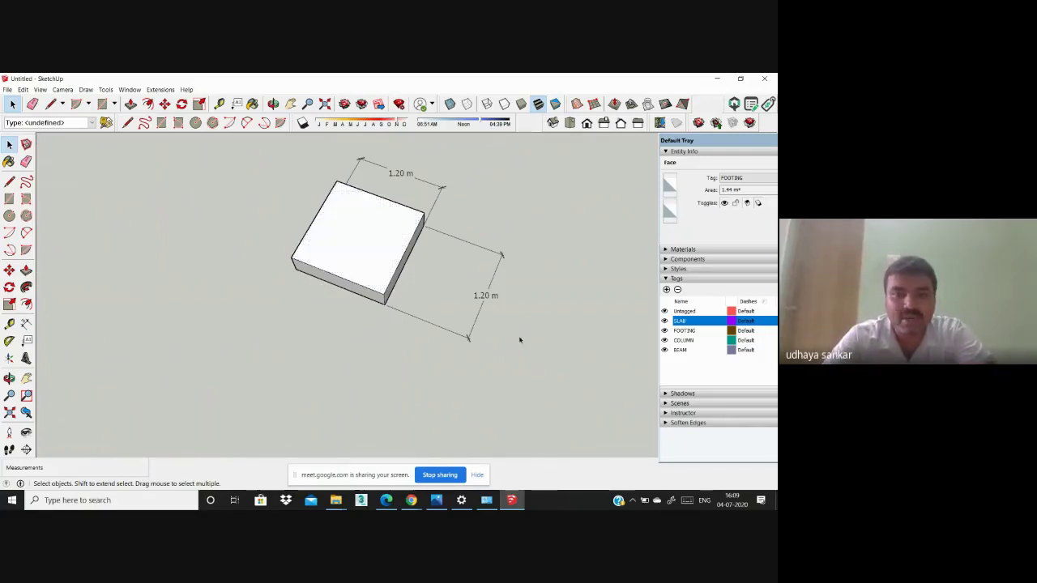
Step: Delete both linear dimensions from beside the footing block
{"action": "scroll", "coordinate": [293, 278], "scroll_direction": "down", "scroll_amount": 1}
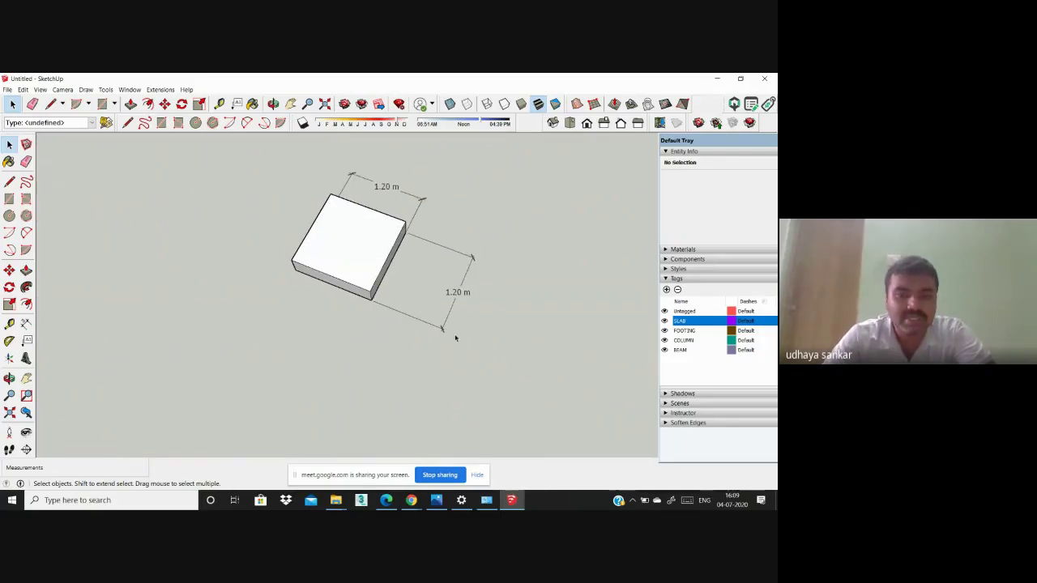
{"action": "left_click_drag", "start_coordinate": [454, 334], "coordinate": [297, 218]}
{"action": "left_click_drag", "start_coordinate": [238, 182], "coordinate": [236, 179]}
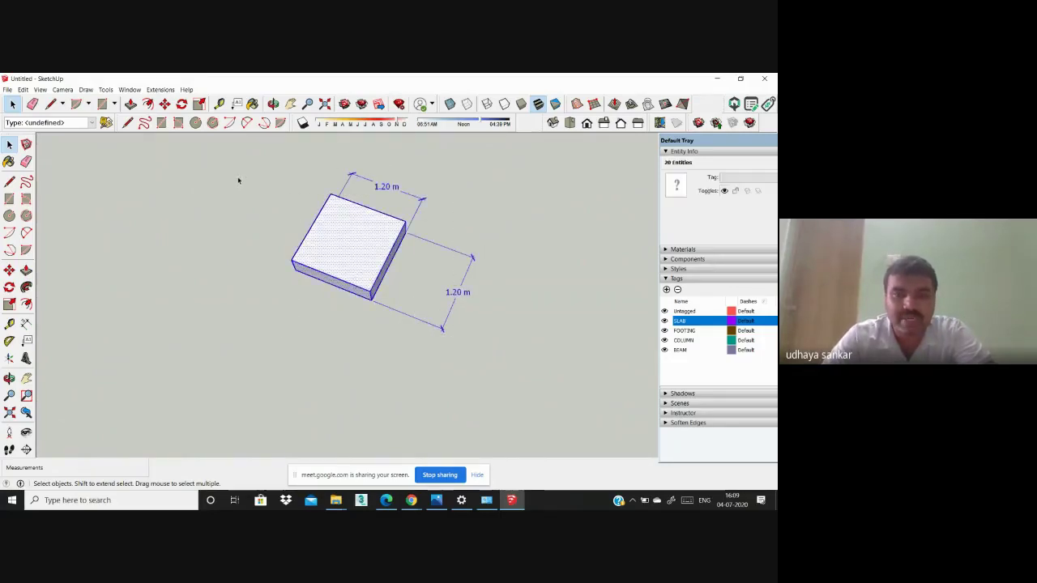
{"action": "left_click", "coordinate": [442, 251]}
{"action": "left_click", "coordinate": [443, 247]}
{"action": "key", "text": "Delete"}
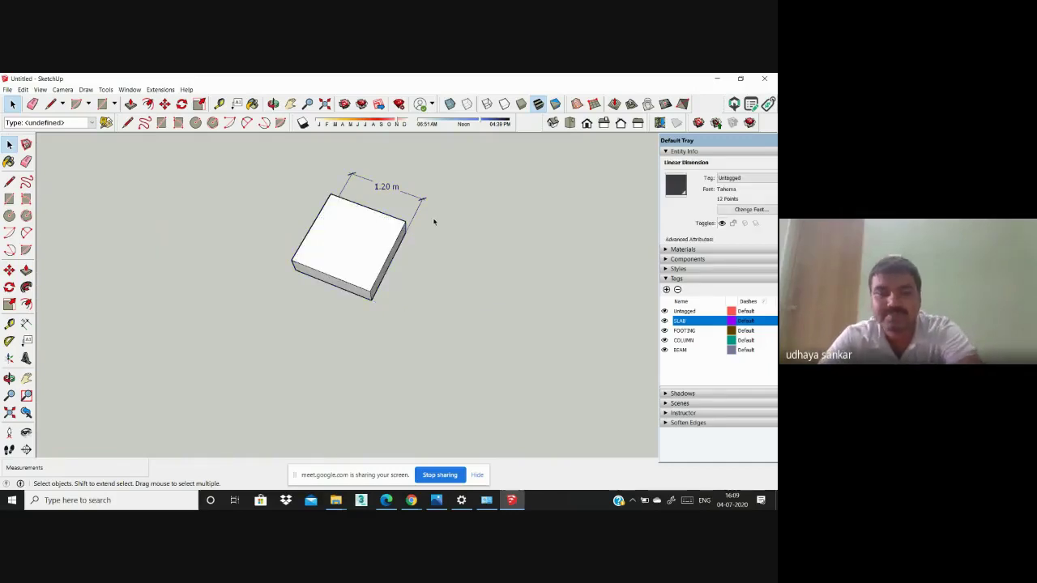
{"action": "key", "text": "Delete"}
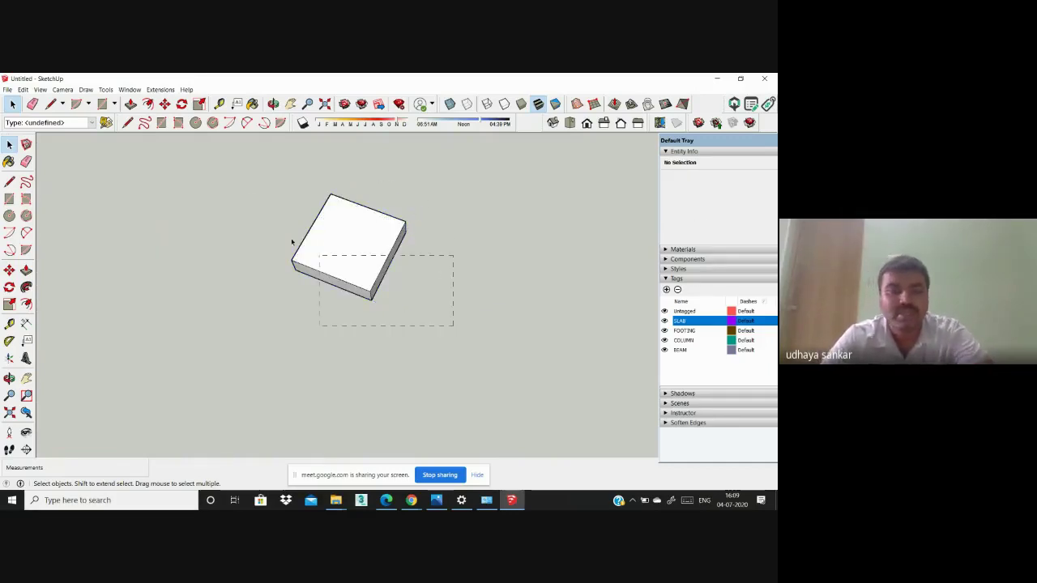
Step: Make the whole footing block a group and assign the group to the FOOTING tag
{"action": "left_click_drag", "start_coordinate": [292, 242], "coordinate": [237, 179]}
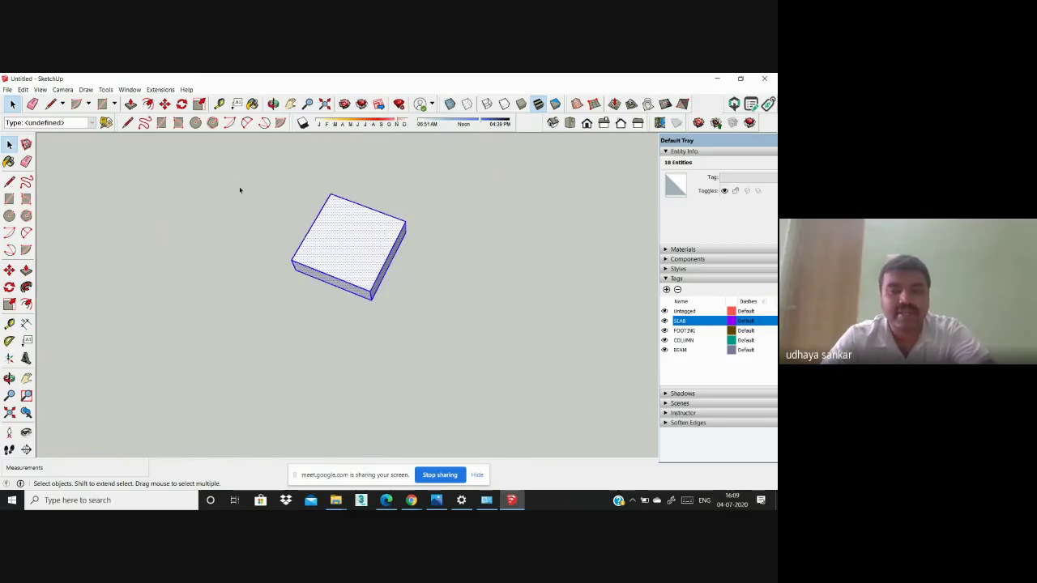
{"action": "right_click", "coordinate": [375, 235]}
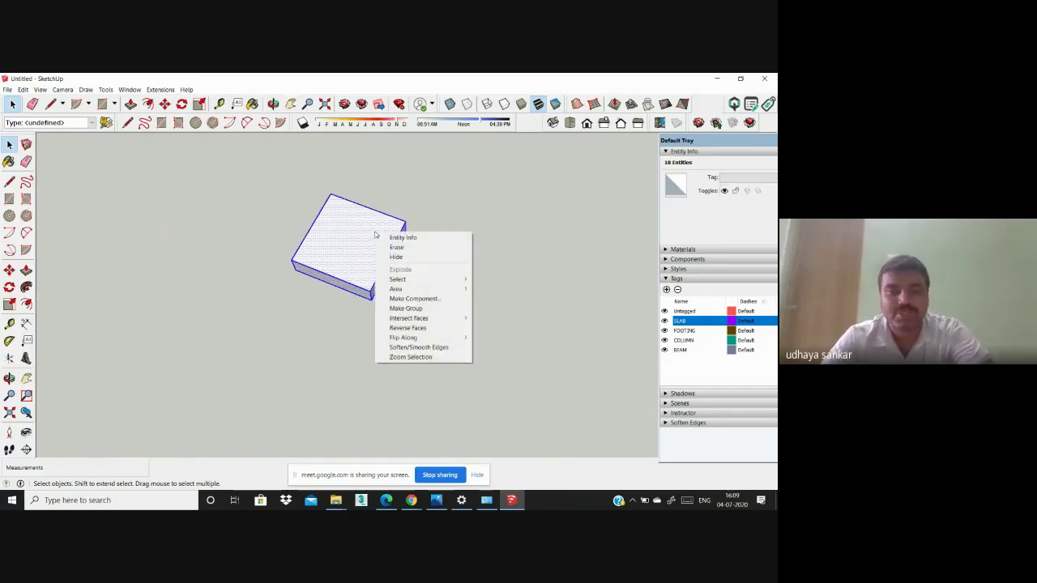
{"action": "left_click", "coordinate": [397, 309]}
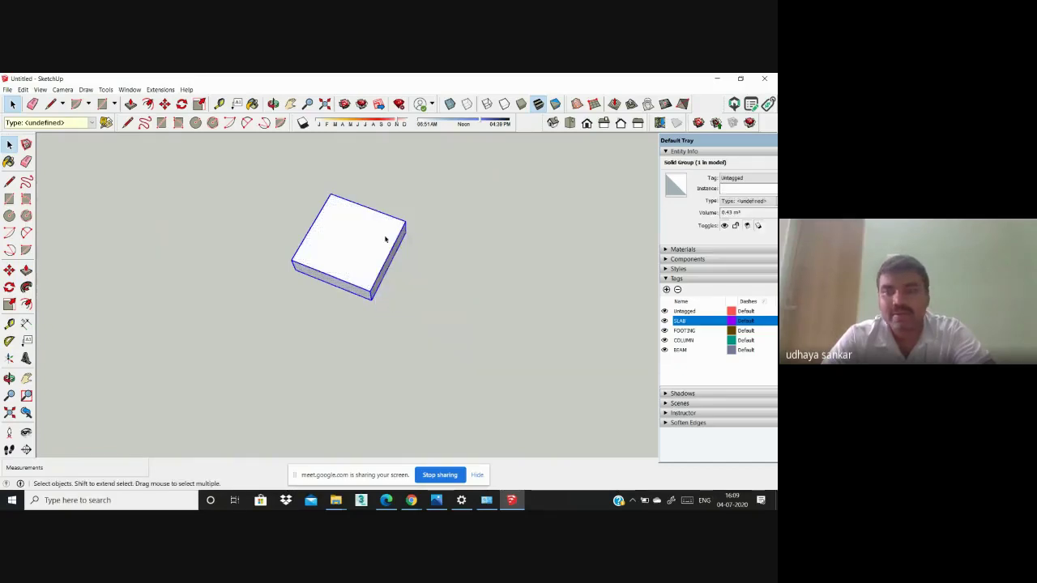
{"action": "left_click", "coordinate": [735, 179]}
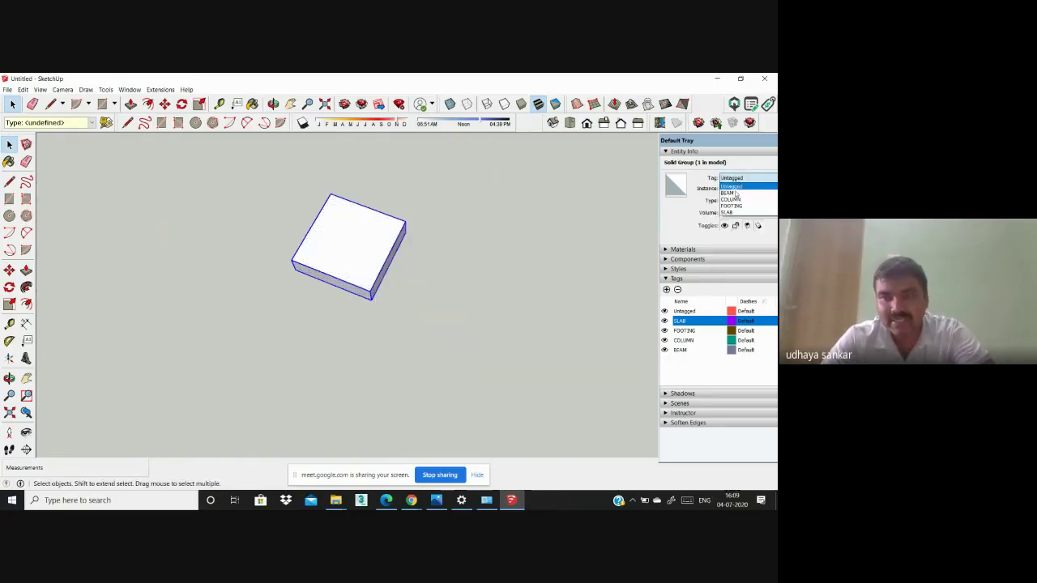
{"action": "left_click", "coordinate": [734, 206]}
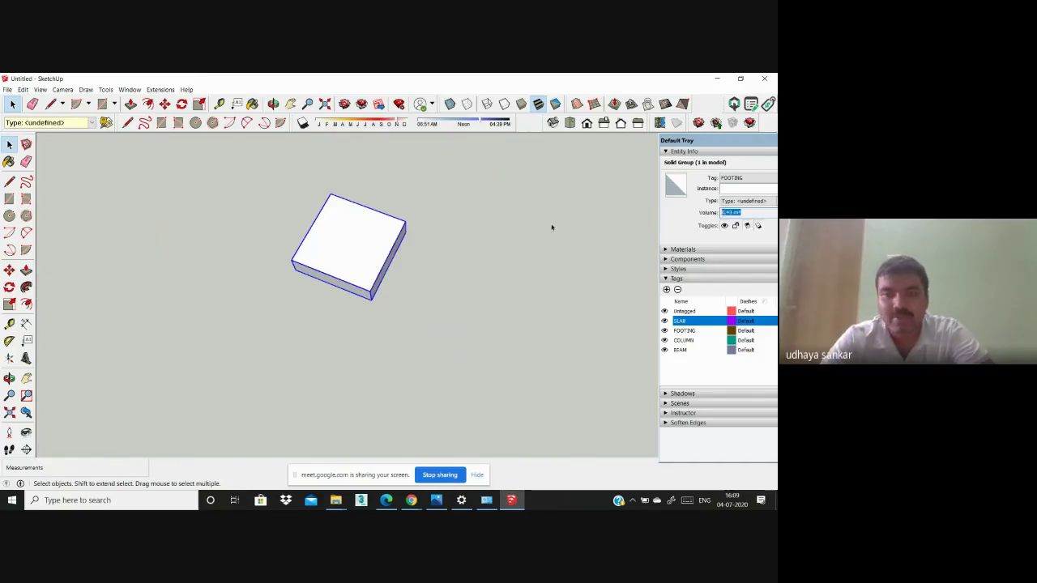
Step: Switch to the top view with more space around the footing and select the footing group
{"action": "left_click", "coordinate": [292, 228]}
{"action": "scroll", "coordinate": [292, 229], "scroll_direction": "down", "scroll_amount": 3}
{"action": "left_click", "coordinate": [570, 120]}
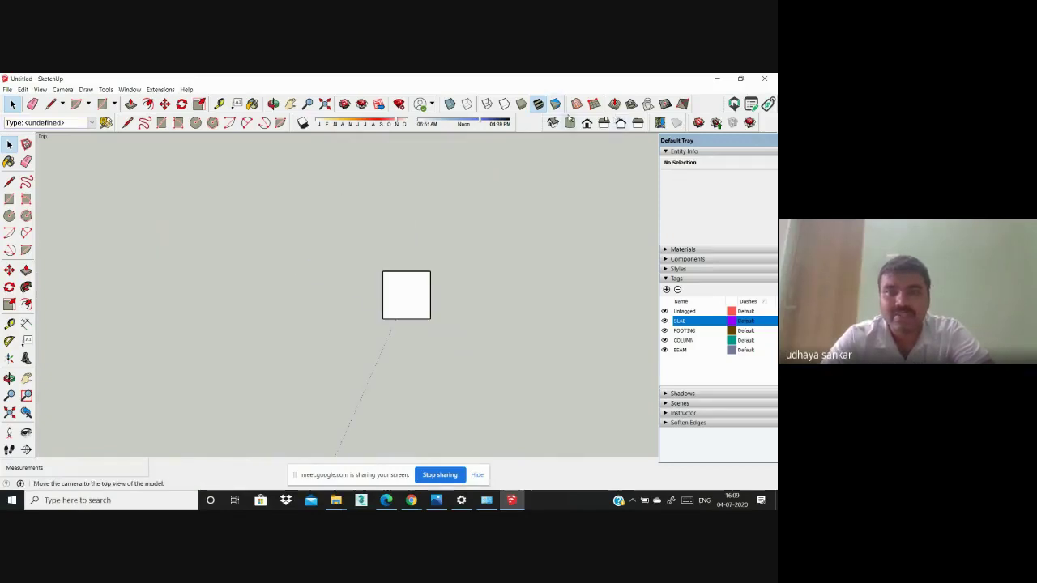
{"action": "left_click", "coordinate": [420, 296]}
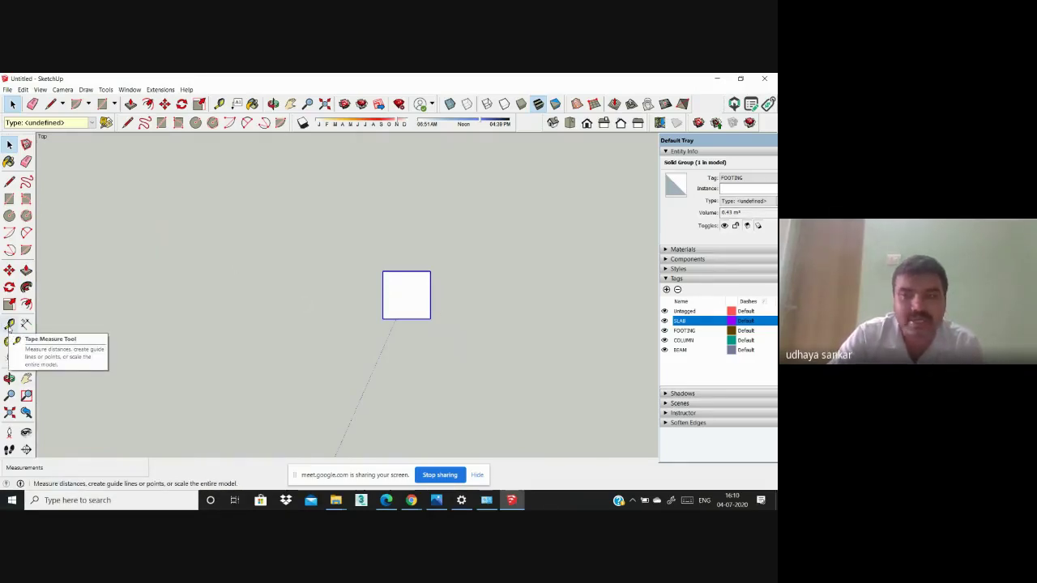
Step: Add two guides about 6 m long with Tape Measure, running left along the red axis from the footing's two left corners
{"action": "left_click", "coordinate": [9, 325]}
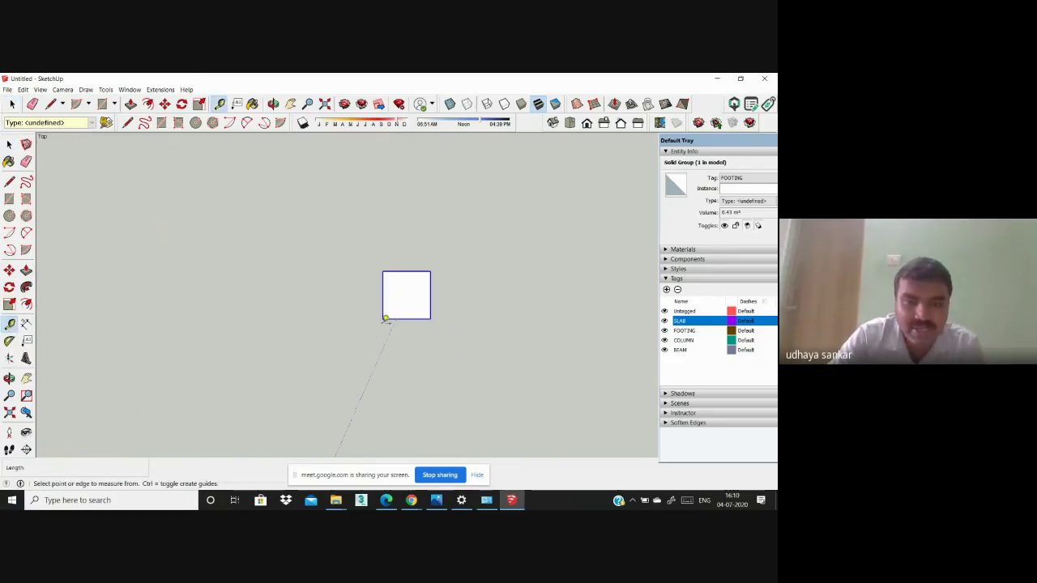
{"action": "left_click", "coordinate": [385, 319]}
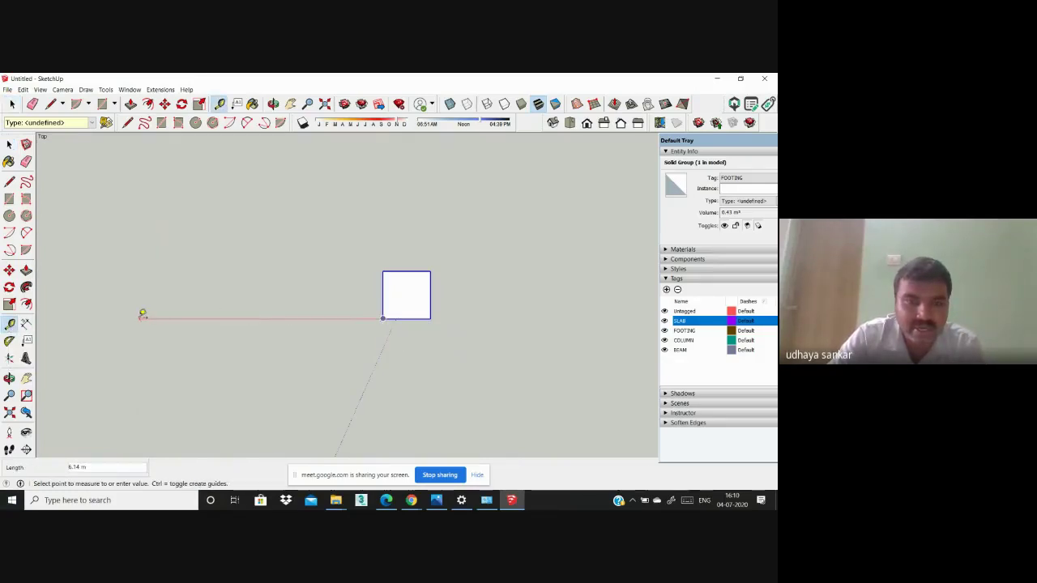
{"action": "left_click", "coordinate": [141, 317]}
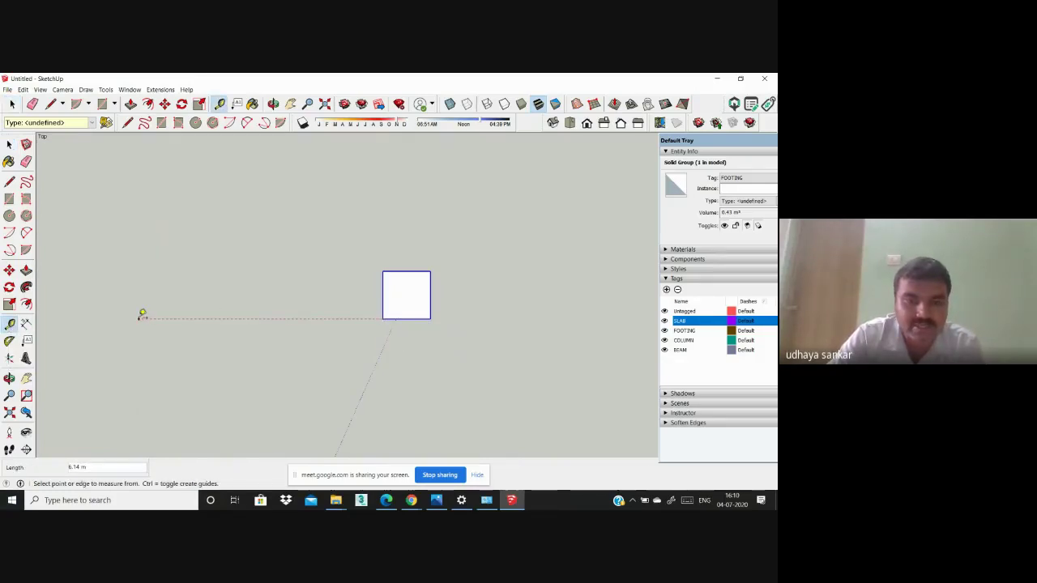
{"action": "left_click", "coordinate": [383, 271]}
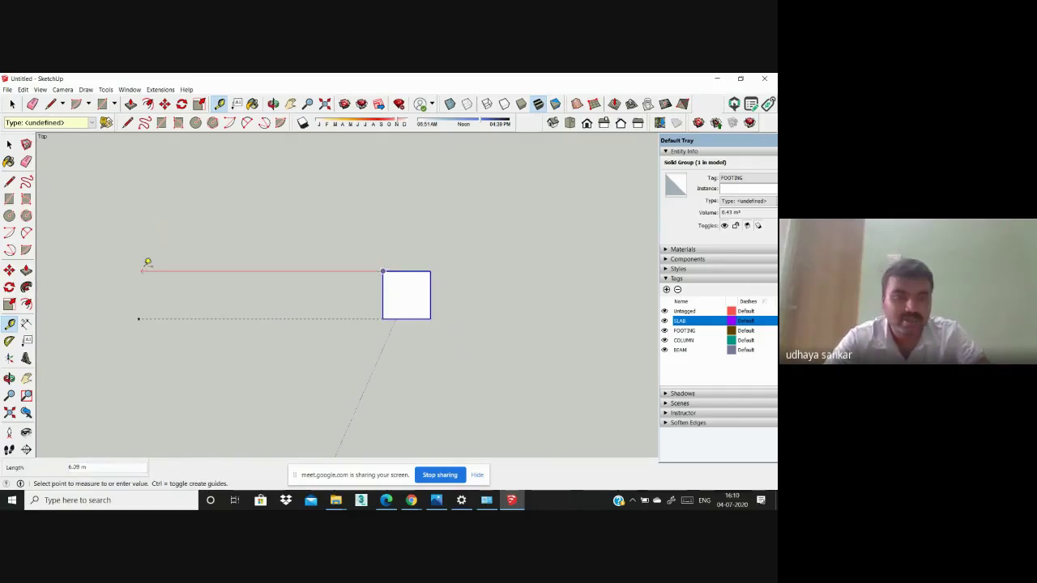
{"action": "left_click", "coordinate": [132, 271]}
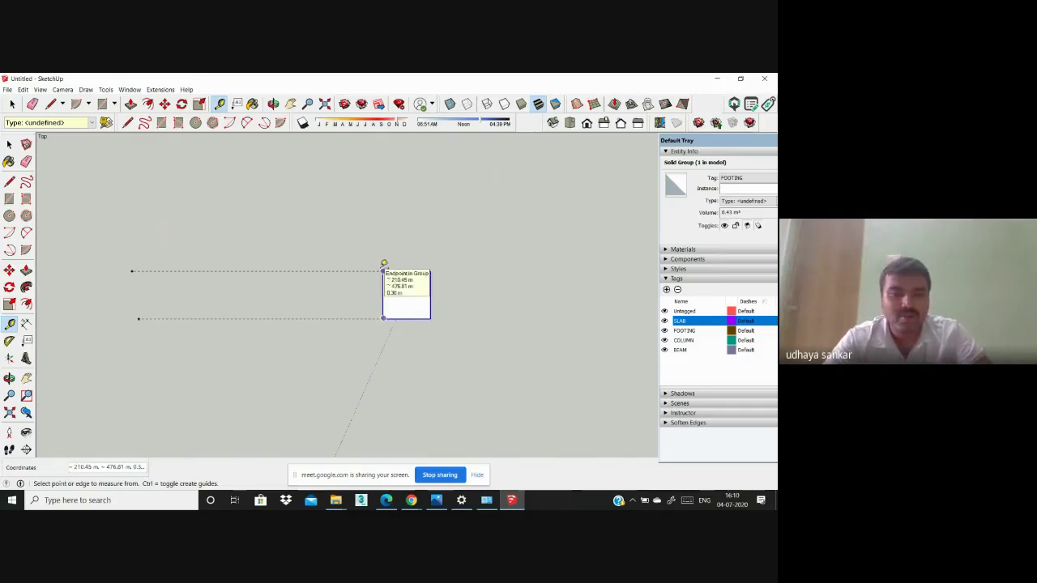
Step: Offset parallel guide lines 4 m outward from the footing's left and right edges
{"action": "left_click", "coordinate": [384, 273]}
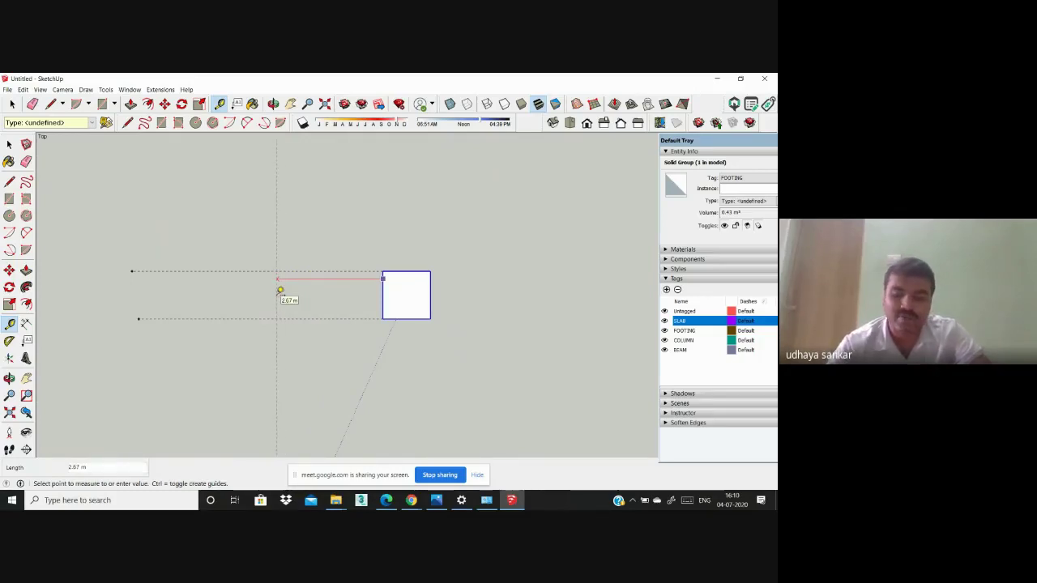
{"action": "type", "text": "4"}
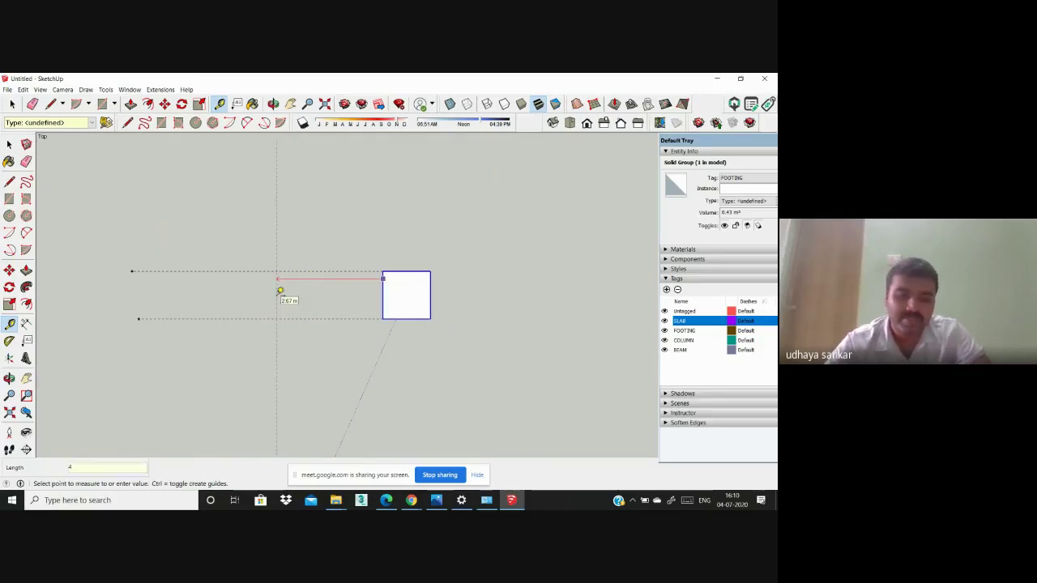
{"action": "key", "text": "Return"}
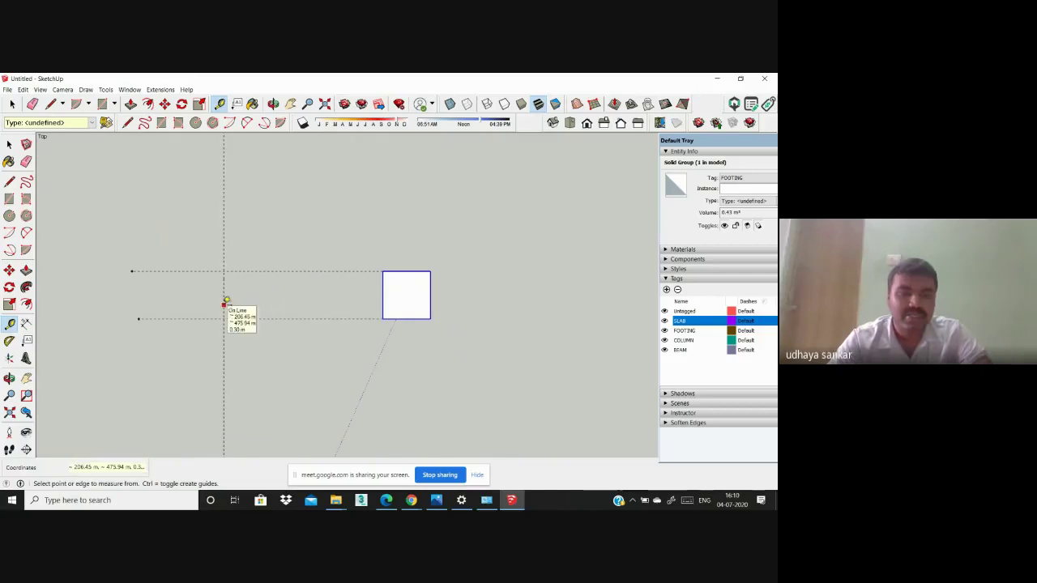
{"action": "left_click", "coordinate": [377, 296]}
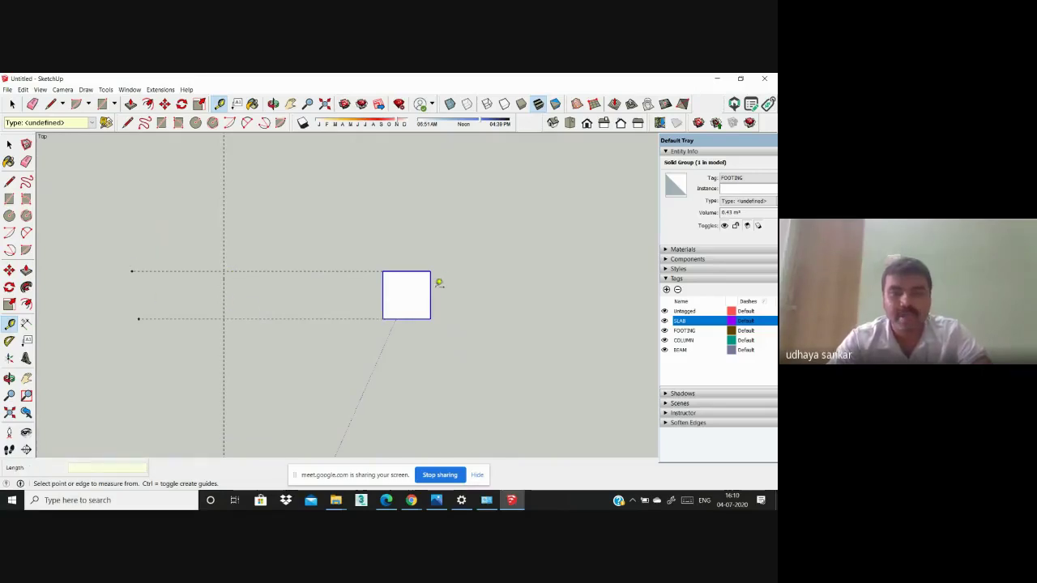
{"action": "left_click", "coordinate": [430, 287]}
{"action": "type", "text": "4"}
{"action": "key", "text": "Return"}
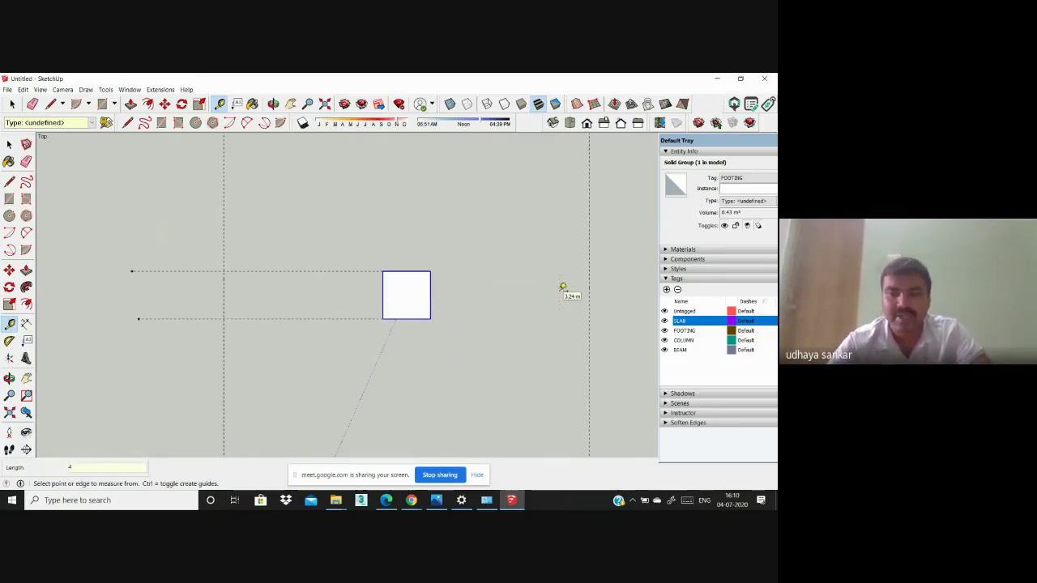
Step: Add two guides along the red axis from the footing's right corners, extending past the right 4 m guide line
{"action": "left_click", "coordinate": [430, 319]}
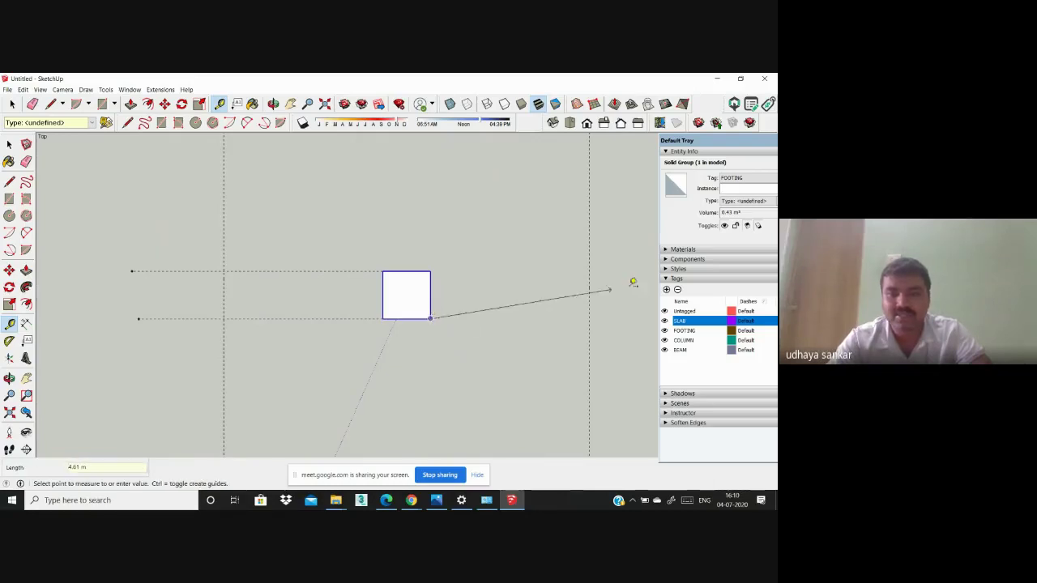
{"action": "left_click", "coordinate": [637, 318]}
{"action": "left_click", "coordinate": [430, 272]}
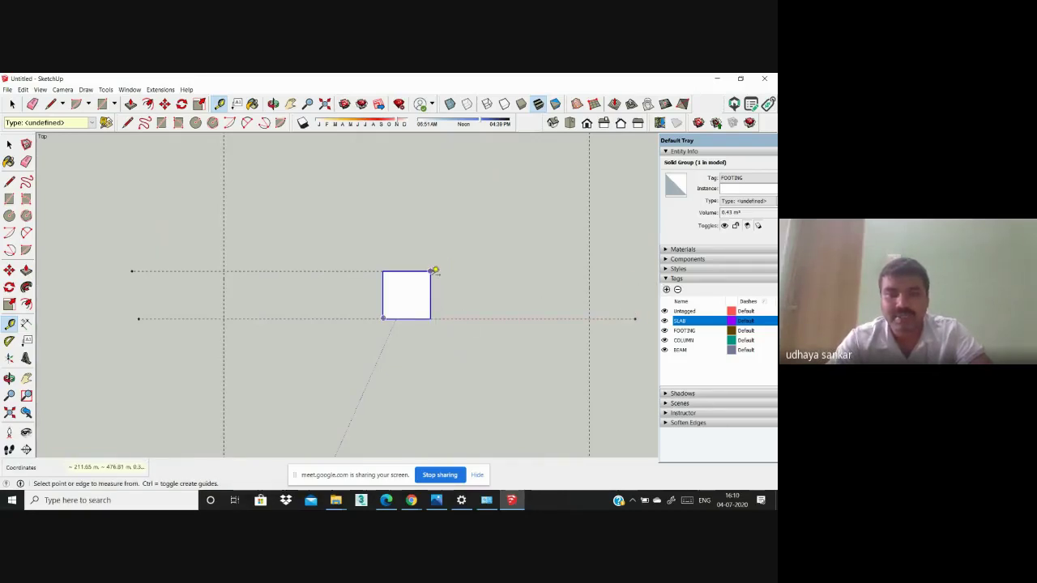
{"action": "left_click", "coordinate": [644, 272]}
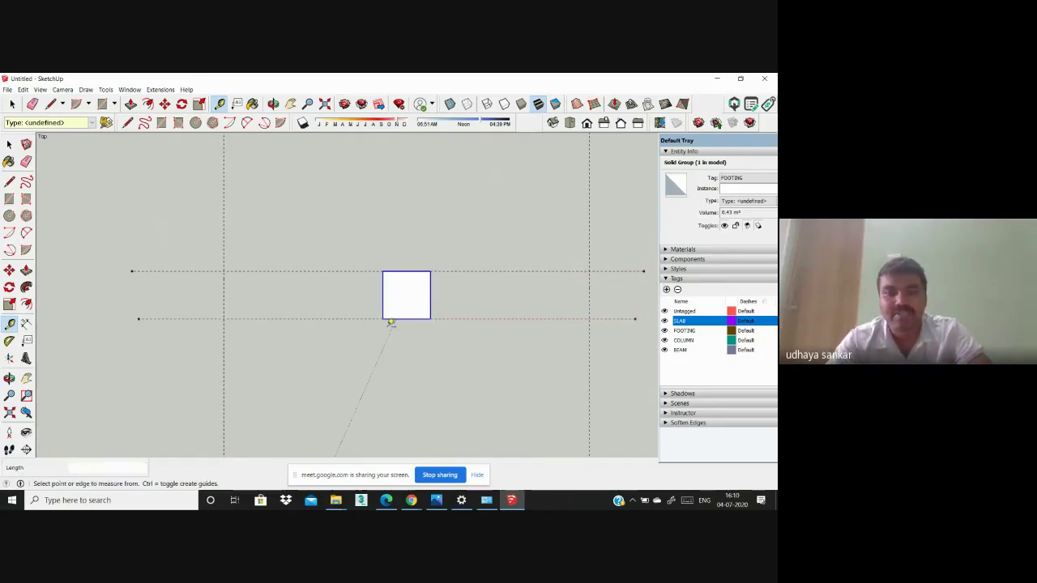
Step: Offset parallel guide lines 4 m outward from the footing's upper and lower edges in plan
{"action": "left_click", "coordinate": [395, 270]}
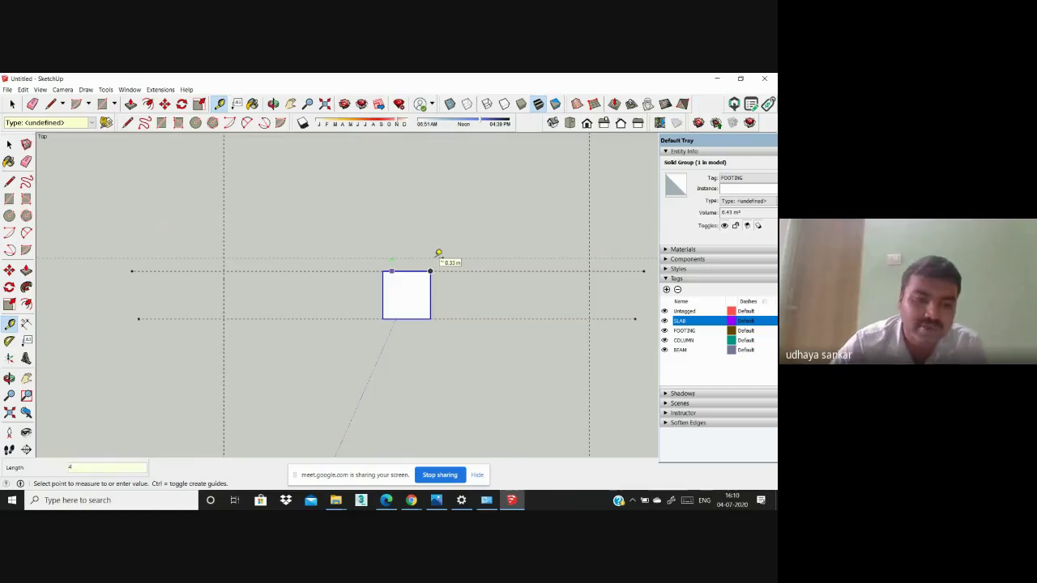
{"action": "key", "text": "Return"}
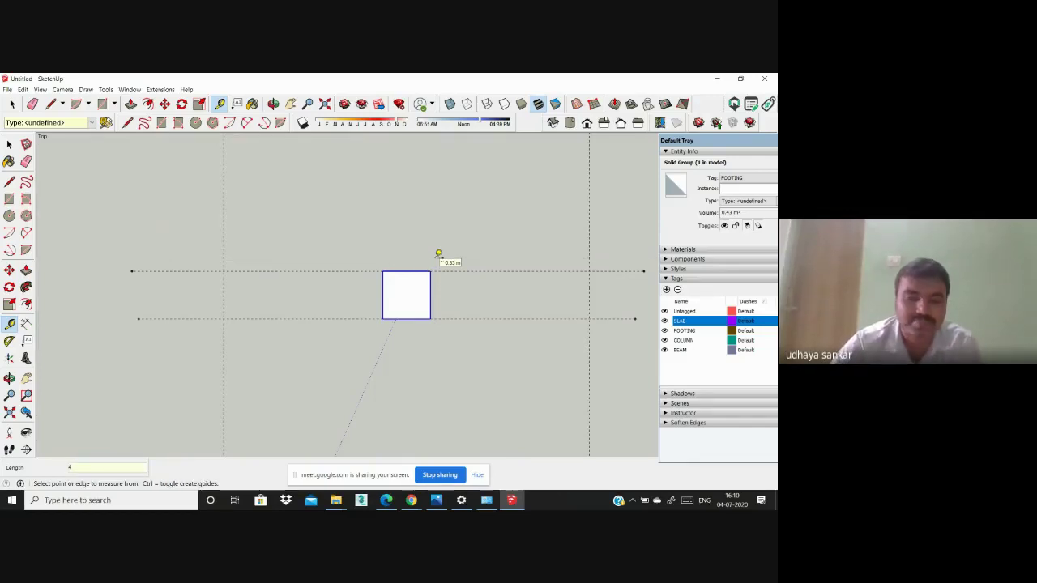
{"action": "left_click", "coordinate": [430, 271]}
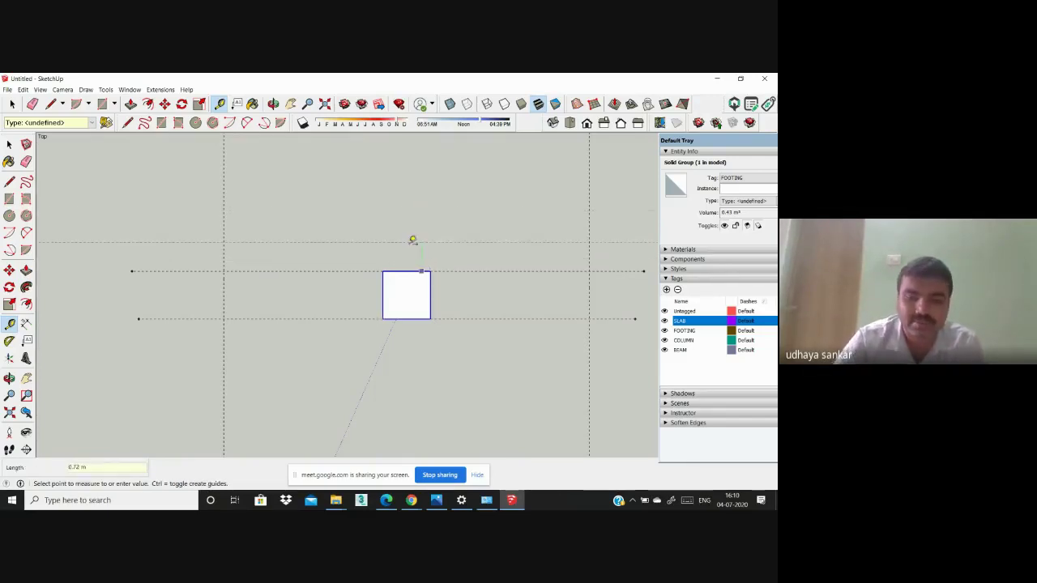
{"action": "key", "text": "Escape"}
{"action": "scroll", "coordinate": [379, 320], "scroll_direction": "down", "scroll_amount": 2}
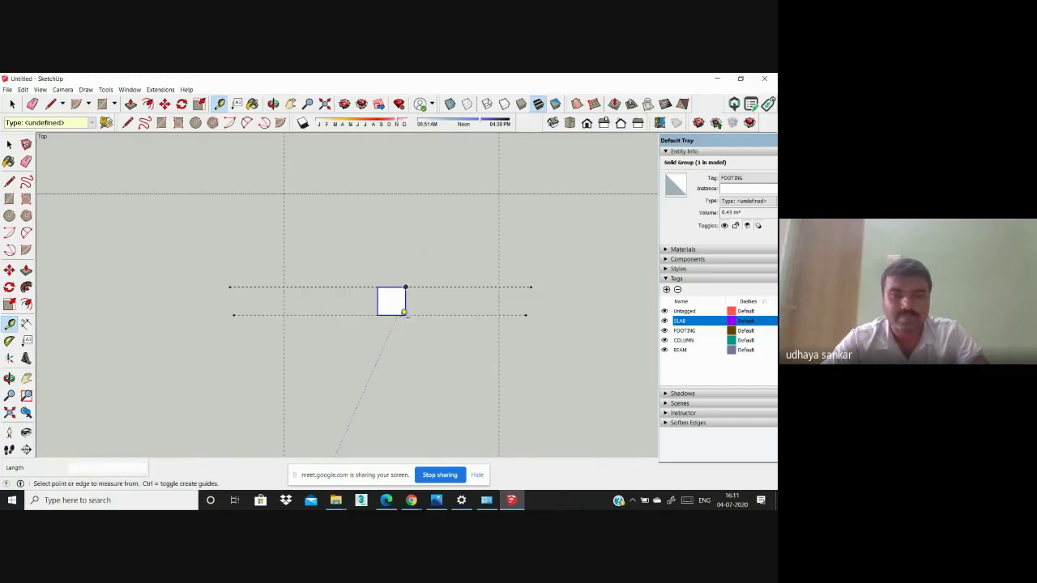
{"action": "left_click", "coordinate": [406, 315]}
{"action": "key", "text": "Escape"}
{"action": "left_click", "coordinate": [392, 315]}
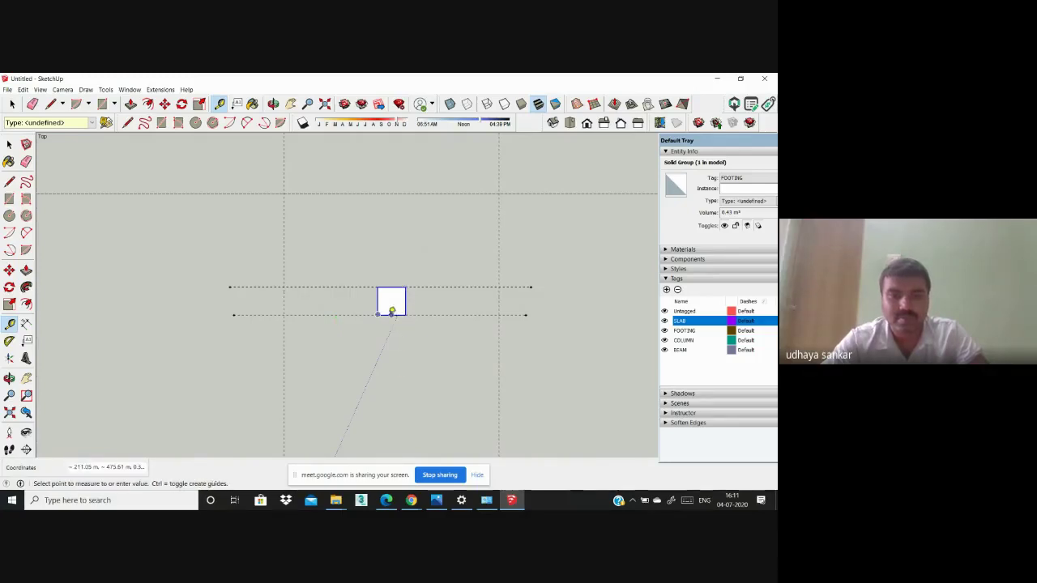
{"action": "type", "text": "4"}
{"action": "key", "text": "Return"}
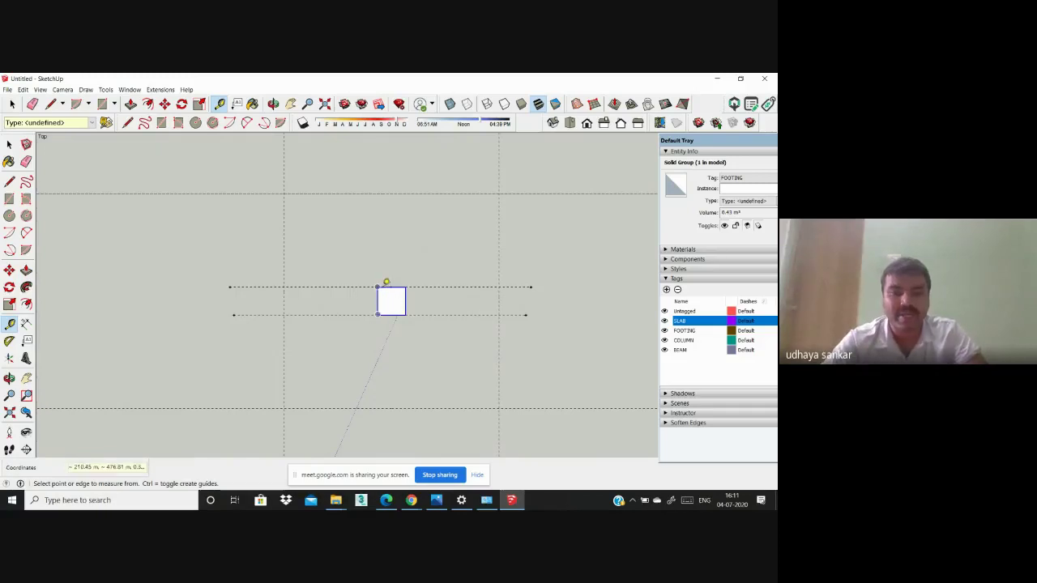
Step: Add green-axis guides from all four footing corners, extending past the upper and lower 4 m guide lines
{"action": "left_click", "coordinate": [377, 287]}
{"action": "left_click", "coordinate": [377, 170]}
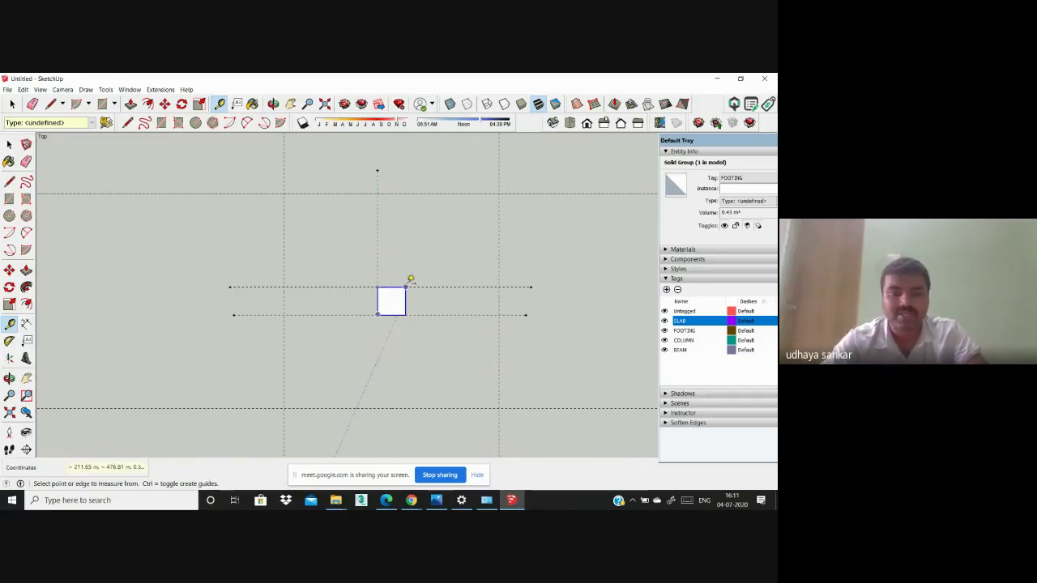
{"action": "left_click", "coordinate": [406, 287]}
{"action": "left_click", "coordinate": [405, 170]}
{"action": "left_click", "coordinate": [378, 314]}
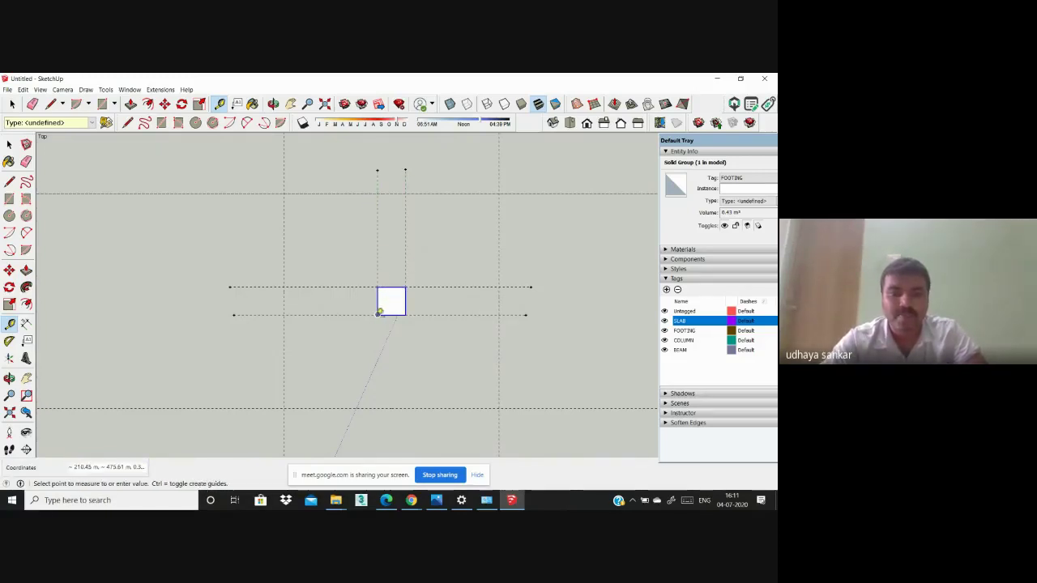
{"action": "left_click", "coordinate": [376, 449]}
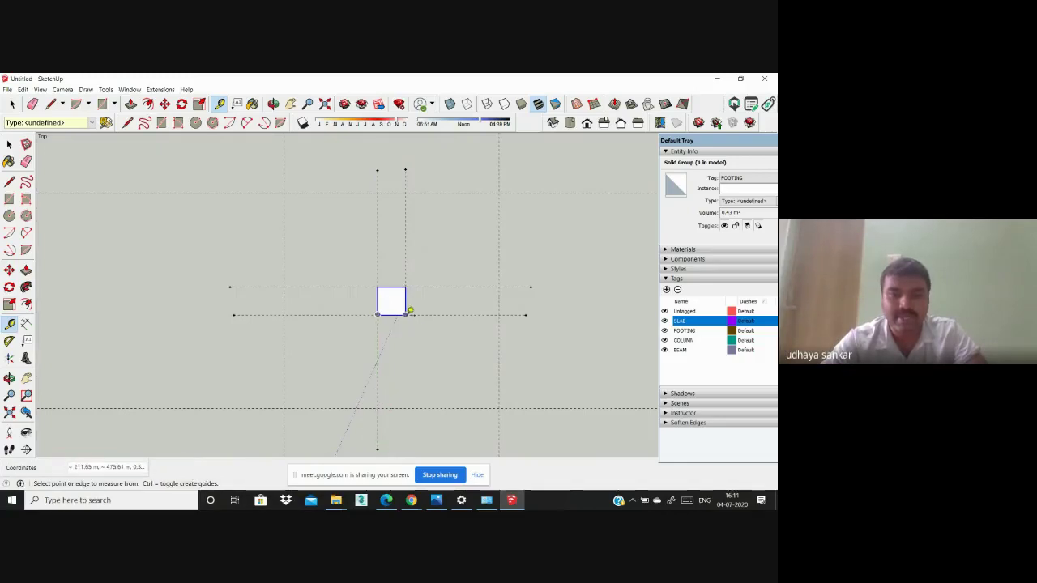
{"action": "left_click", "coordinate": [406, 314]}
{"action": "left_click", "coordinate": [405, 449]}
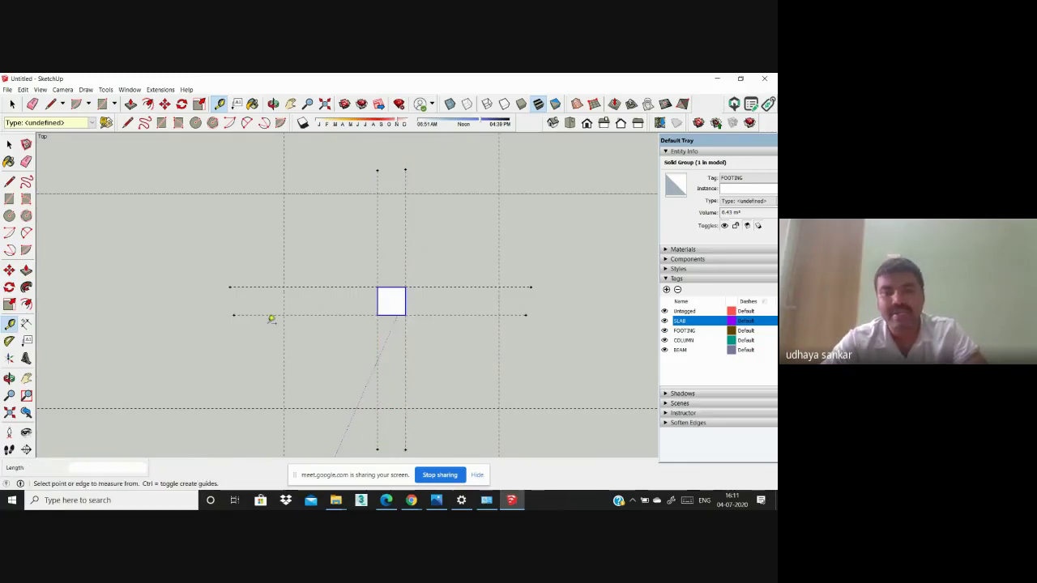
Step: Copy the selected footing group to the clipboard
{"action": "key", "text": "space"}
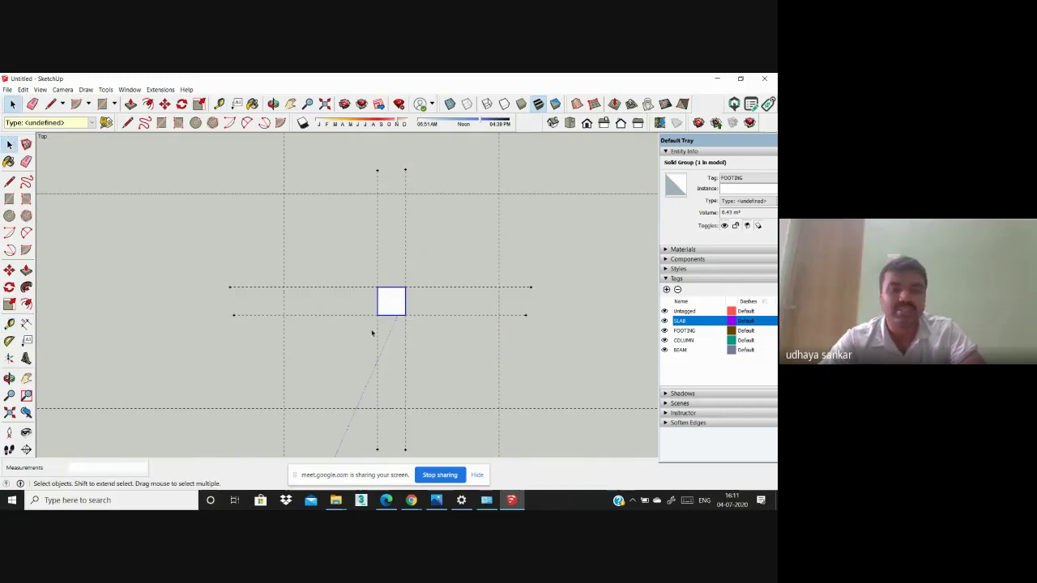
{"action": "left_click", "coordinate": [23, 90]}
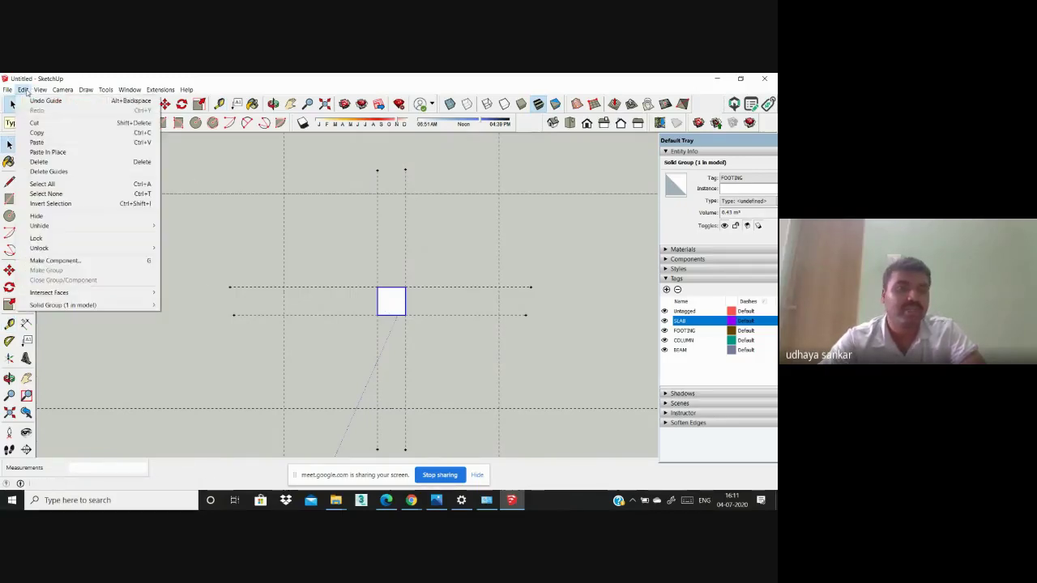
{"action": "left_click", "coordinate": [36, 132]}
Step: Try placing a pasted footing beside the left 4 m guide line, check its alignment from the top, and undo the paste
{"action": "left_click", "coordinate": [23, 90]}
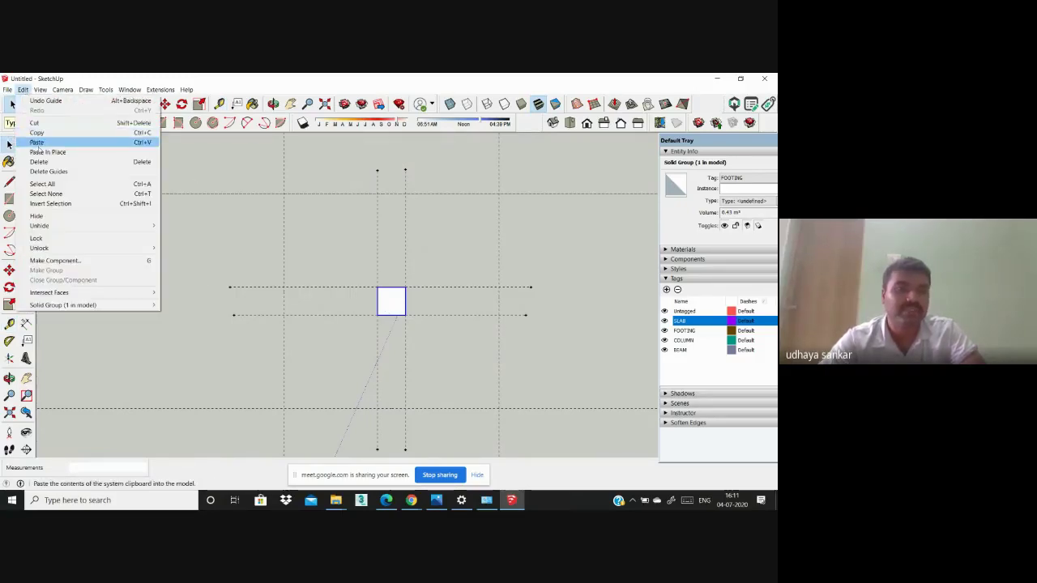
{"action": "left_click", "coordinate": [37, 142]}
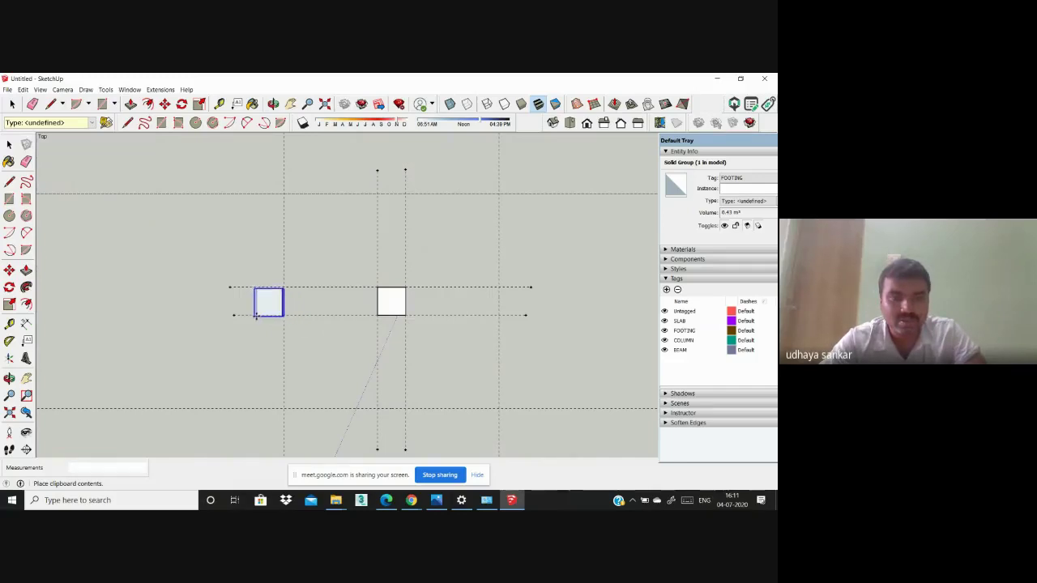
{"action": "left_click", "coordinate": [256, 316]}
{"action": "middle_click_drag", "start_coordinate": [256, 316], "coordinate": [275, 361]}
{"action": "key", "text": "m"}
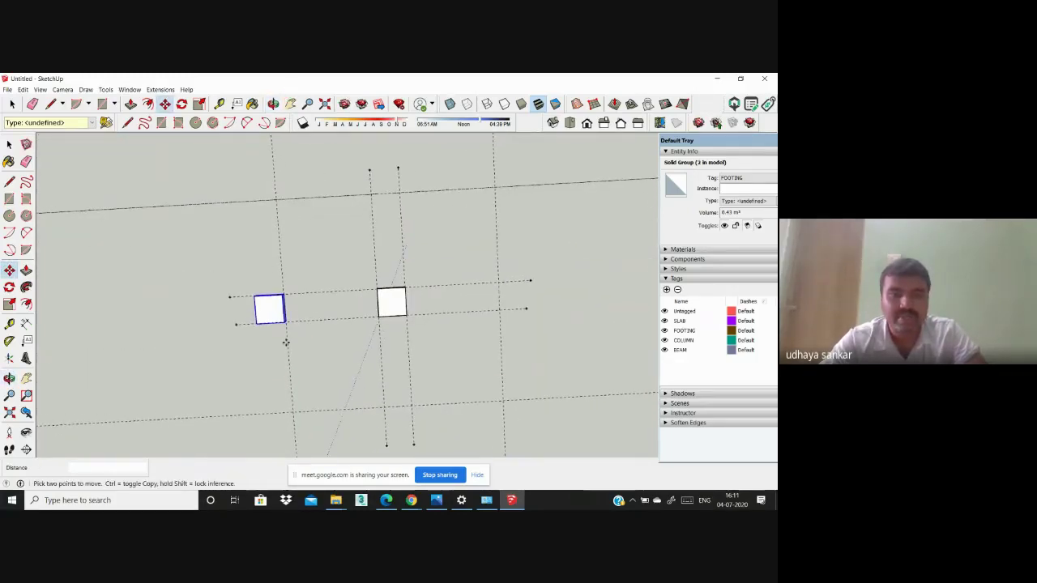
{"action": "scroll", "coordinate": [285, 343], "scroll_direction": "down", "scroll_amount": 1}
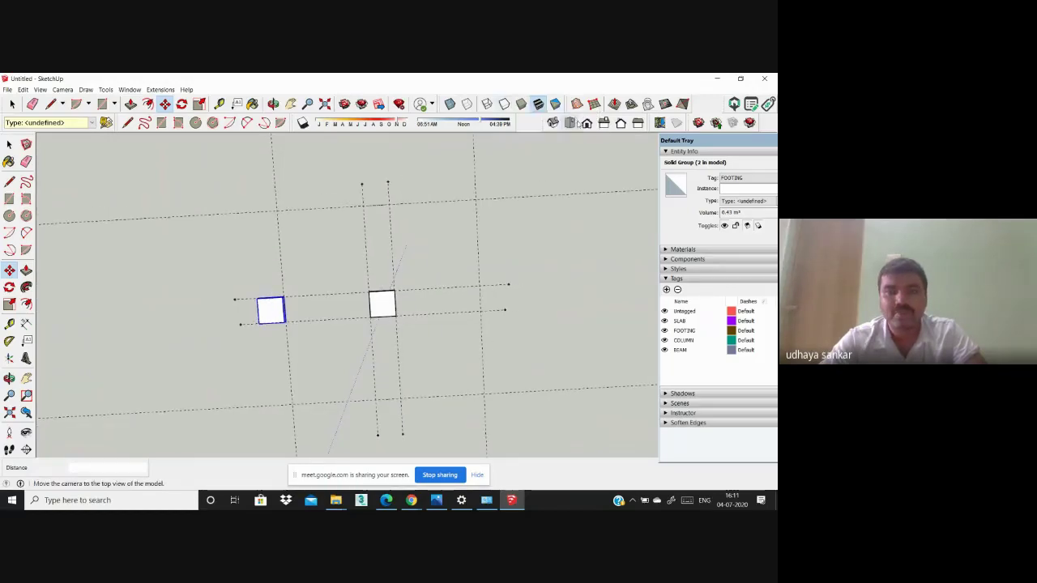
{"action": "left_click", "coordinate": [571, 123]}
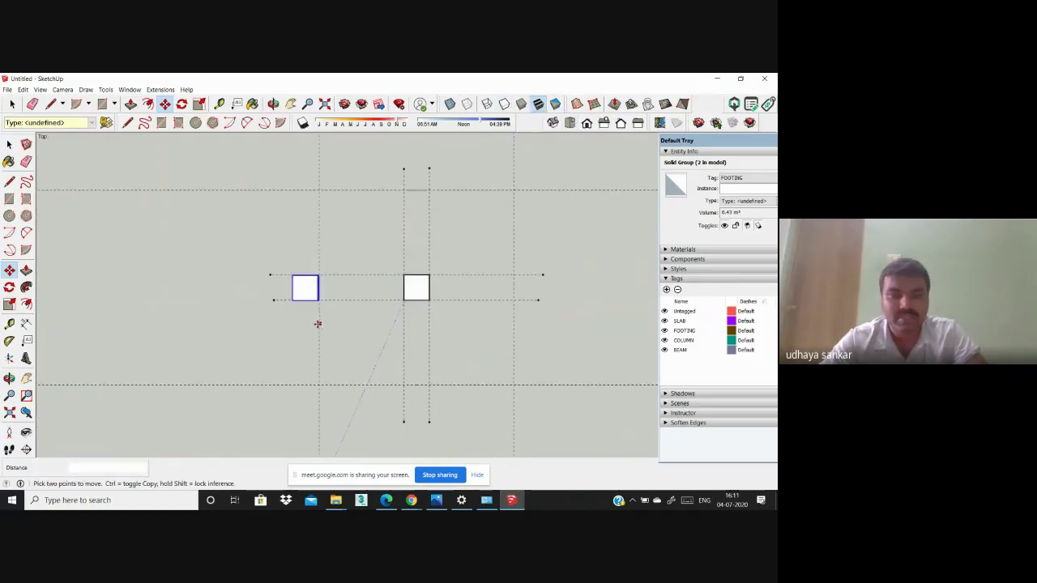
{"action": "scroll", "coordinate": [315, 304], "scroll_direction": "up", "scroll_amount": 3}
{"action": "scroll", "coordinate": [308, 278], "scroll_direction": "down", "scroll_amount": 1}
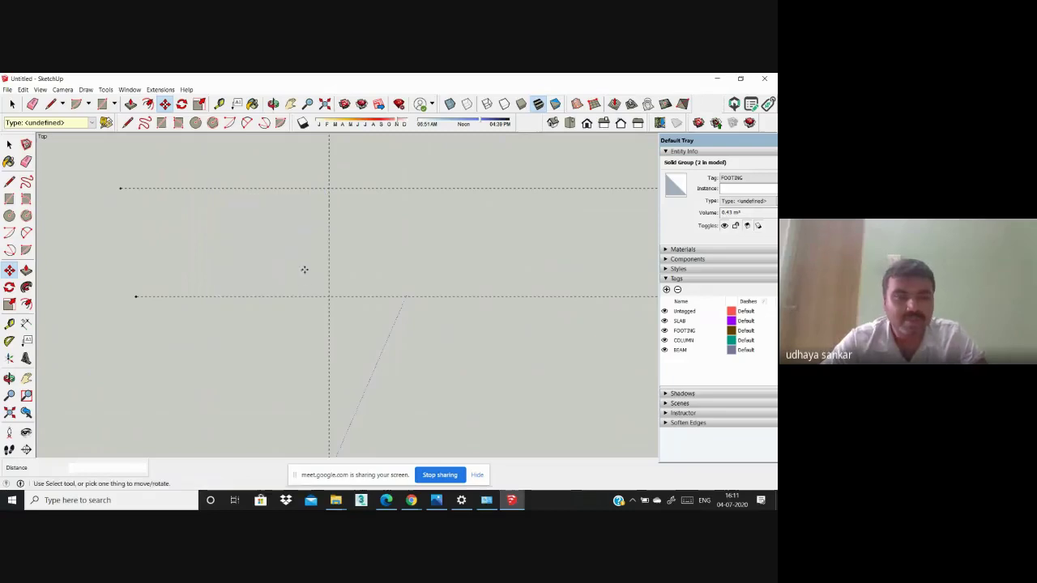
{"action": "key", "text": "Escape"}
Step: Paste the footing between the two horizontal guides, against the outer side of the left 4 m guide line, and view it in 3D
{"action": "left_click", "coordinate": [22, 90]}
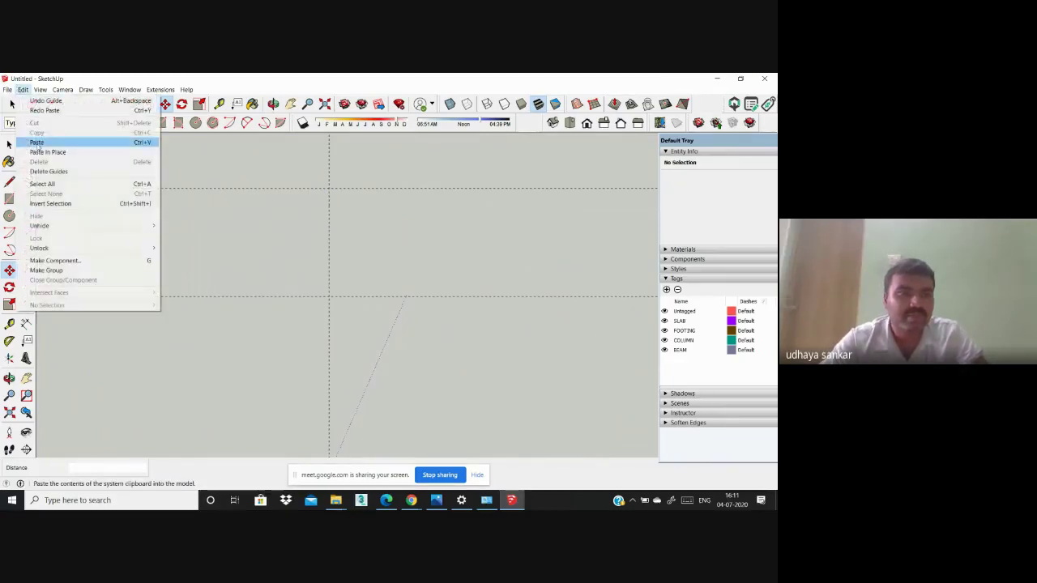
{"action": "left_click", "coordinate": [37, 144]}
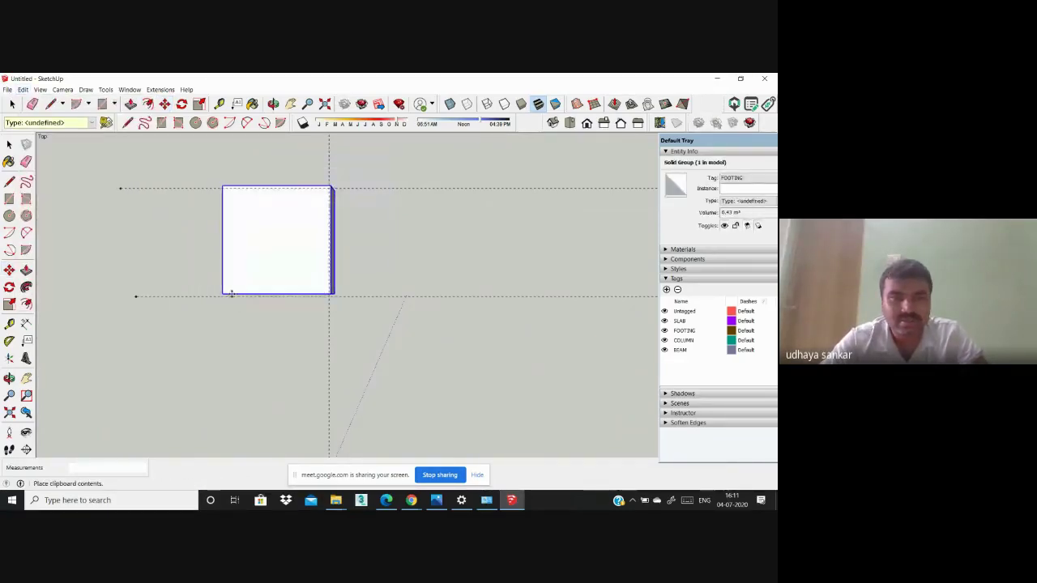
{"action": "left_click", "coordinate": [230, 298]}
{"action": "key", "text": "o"}
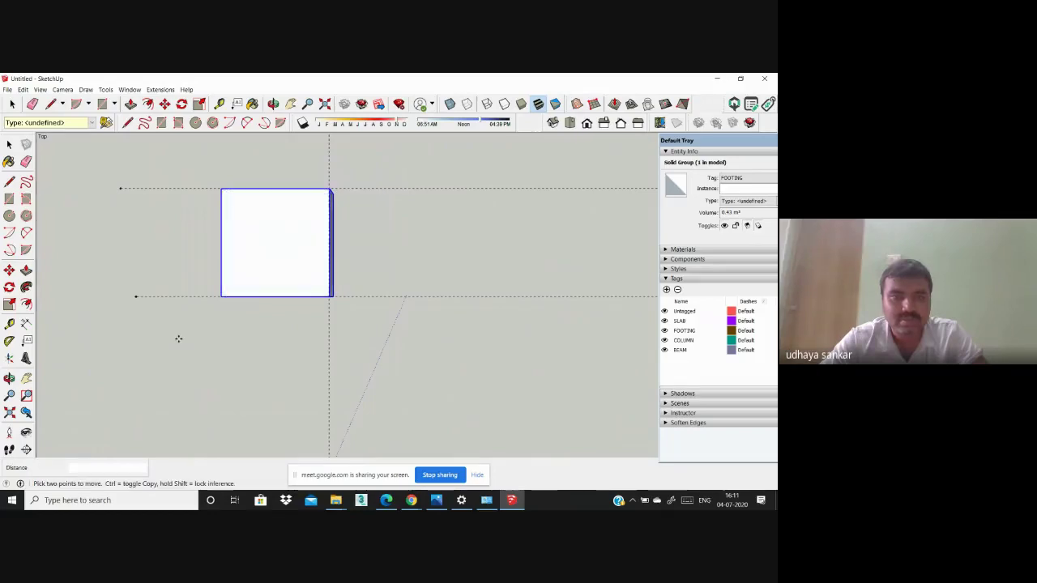
{"action": "scroll", "coordinate": [179, 335], "scroll_direction": "down", "scroll_amount": 2}
{"action": "left_click_drag", "start_coordinate": [179, 332], "coordinate": [226, 194]}
{"action": "key", "text": "m"}
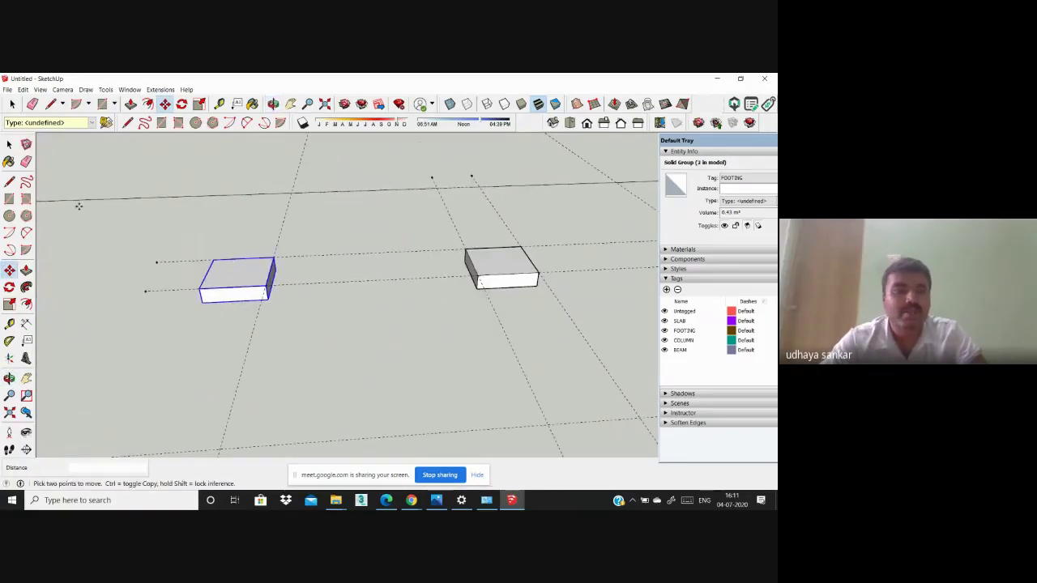
Step: From the top view, try pasting a footing at the intersection of the right 4 m guide line and the lower footing guide, and undo the paste
{"action": "left_click", "coordinate": [569, 122]}
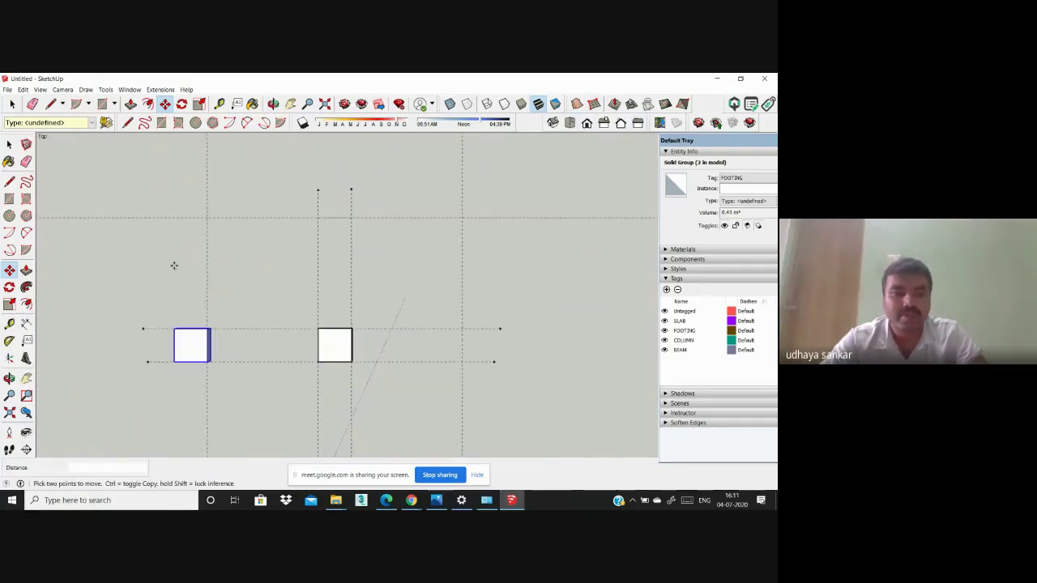
{"action": "scroll", "coordinate": [173, 265], "scroll_direction": "down", "scroll_amount": 1}
{"action": "left_click", "coordinate": [22, 89]}
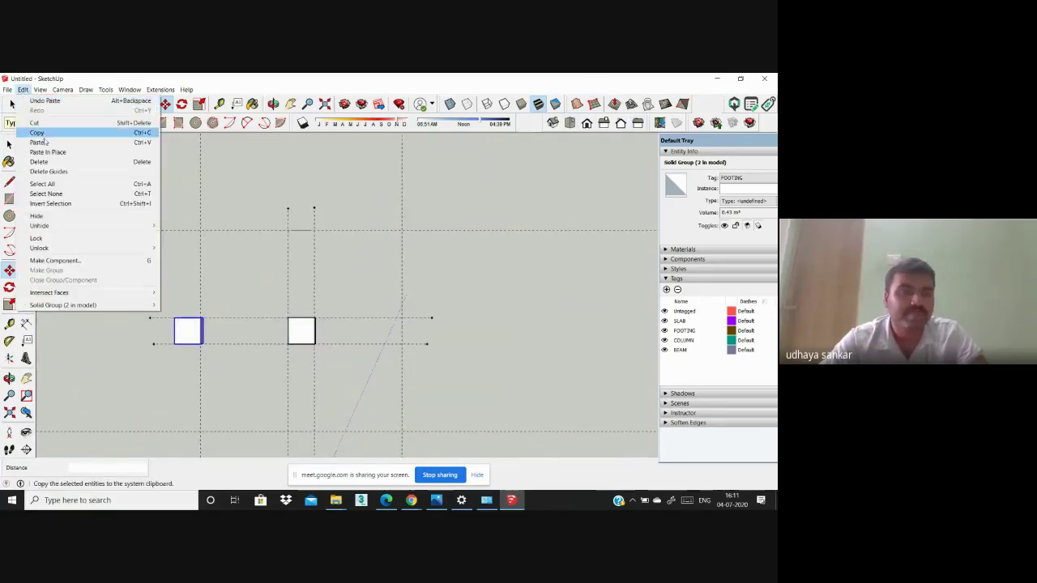
{"action": "left_click", "coordinate": [38, 142]}
{"action": "scroll", "coordinate": [373, 343], "scroll_direction": "up", "scroll_amount": 5}
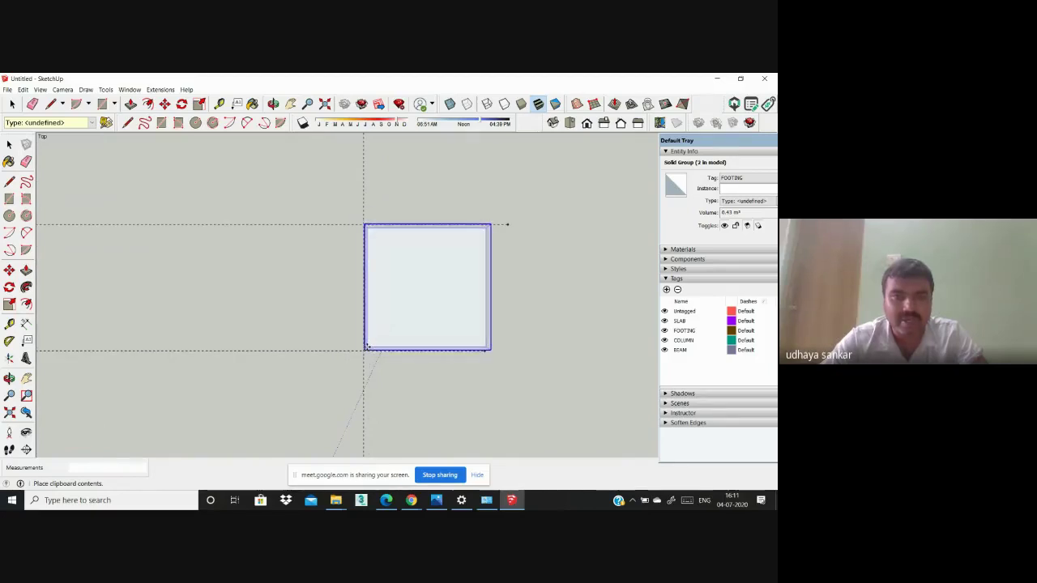
{"action": "left_click", "coordinate": [366, 347]}
{"action": "key", "text": "m"}
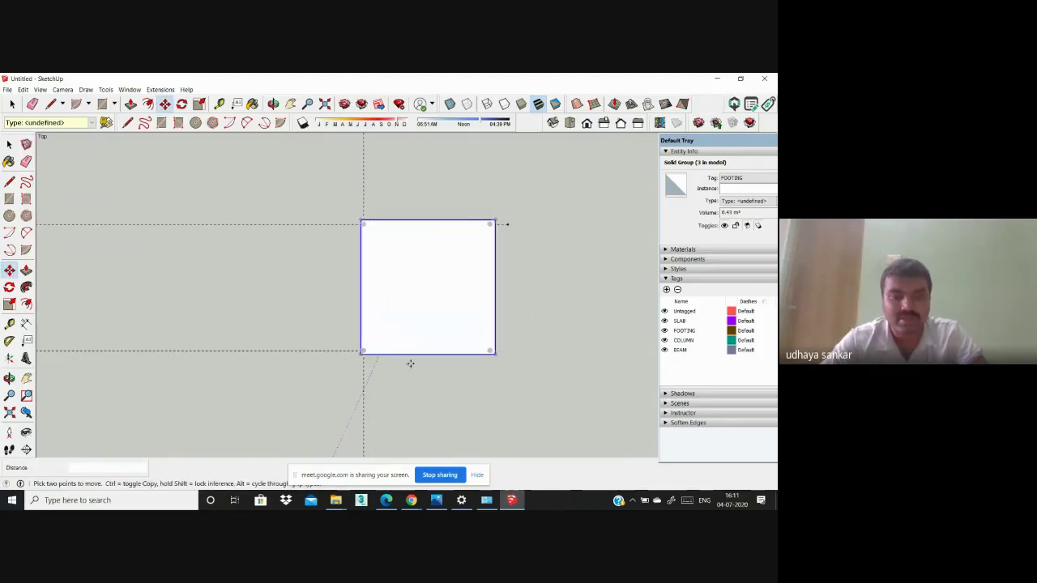
{"action": "scroll", "coordinate": [363, 365], "scroll_direction": "up", "scroll_amount": 3}
{"action": "key", "text": "ctrl+z"}
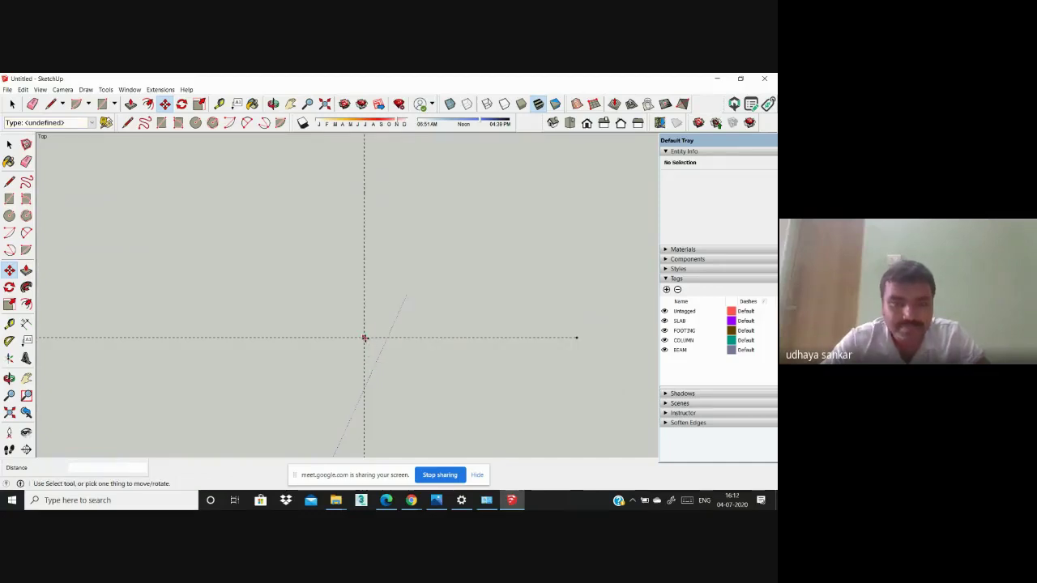
Step: Paste the footing between the two horizontal footing guides, against the outer side of the right 4 m guide line, and check the row's alignment
{"action": "left_click", "coordinate": [22, 89]}
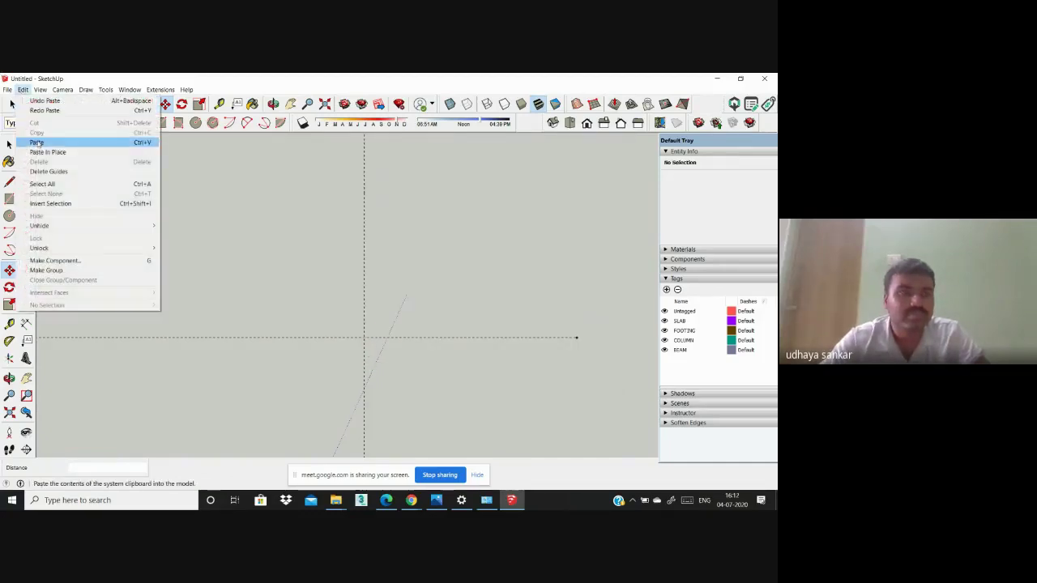
{"action": "left_click", "coordinate": [32, 141]}
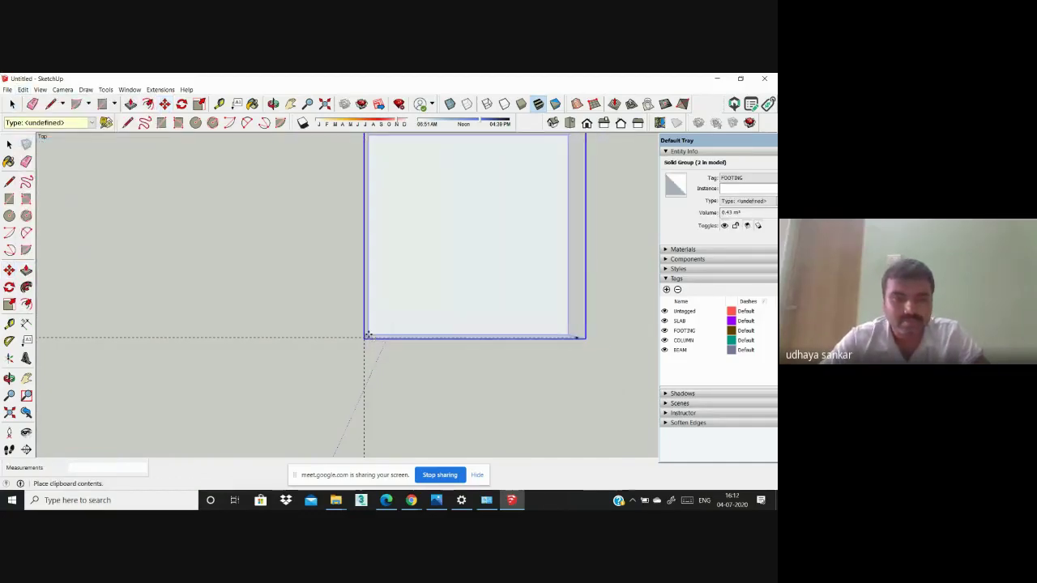
{"action": "left_click", "coordinate": [365, 333]}
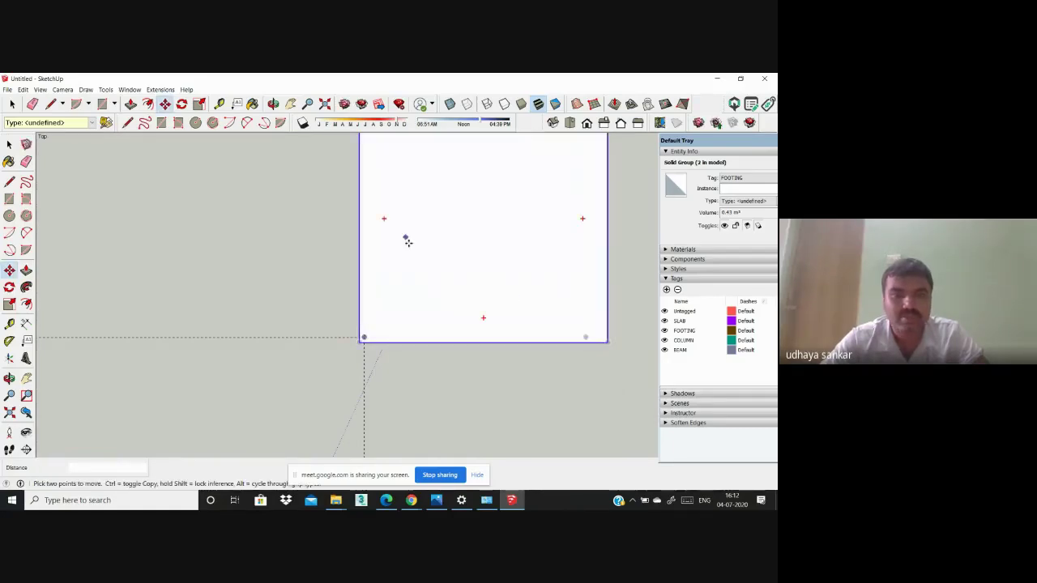
{"action": "scroll", "coordinate": [458, 280], "scroll_direction": "down", "scroll_amount": 5}
{"action": "scroll", "coordinate": [324, 332], "scroll_direction": "down", "scroll_amount": 3}
{"action": "scroll", "coordinate": [180, 304], "scroll_direction": "up", "scroll_amount": 6}
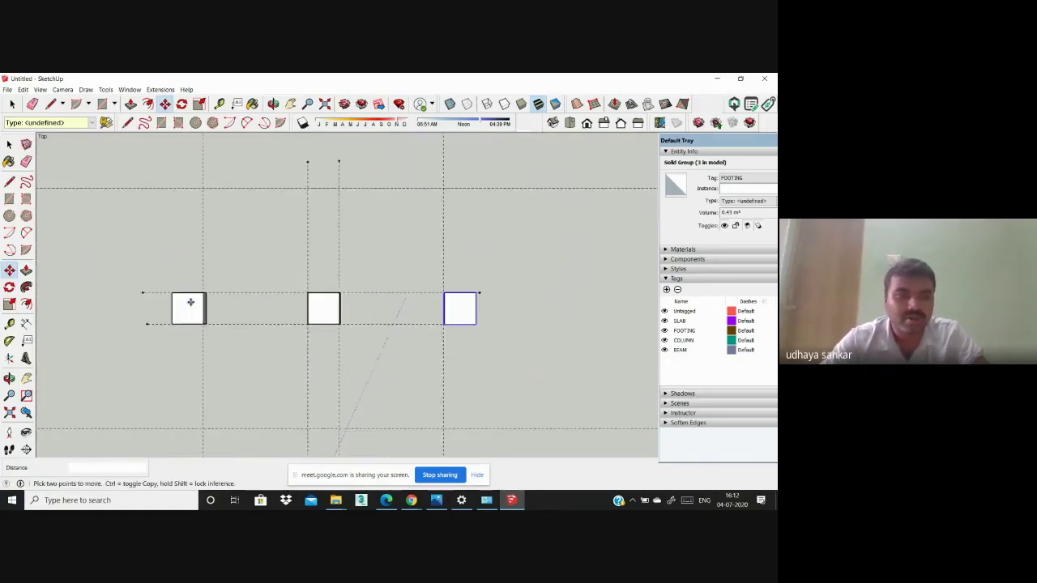
{"action": "scroll", "coordinate": [179, 307], "scroll_direction": "down", "scroll_amount": 4}
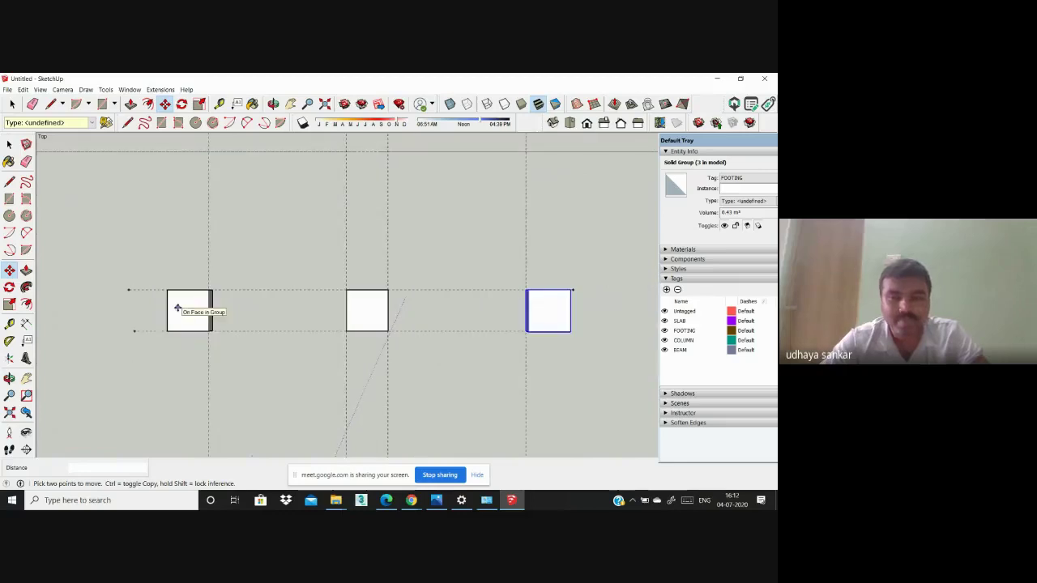
{"action": "scroll", "coordinate": [308, 310], "scroll_direction": "down", "scroll_amount": 3}
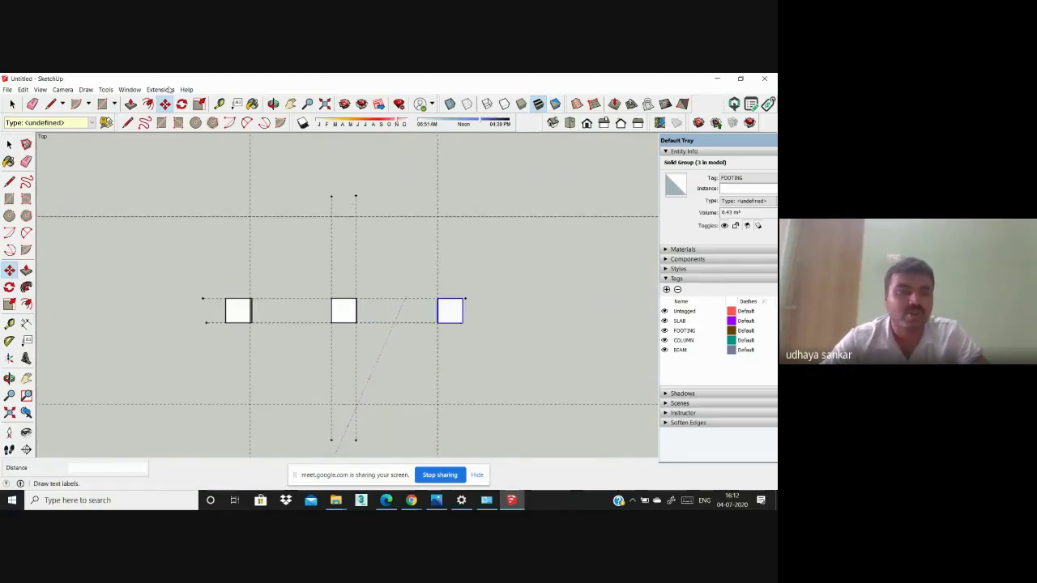
Step: Paste a copy of the footing at the guide intersection directly above the centre footing in plan
{"action": "left_click", "coordinate": [22, 89]}
{"action": "left_click", "coordinate": [36, 142]}
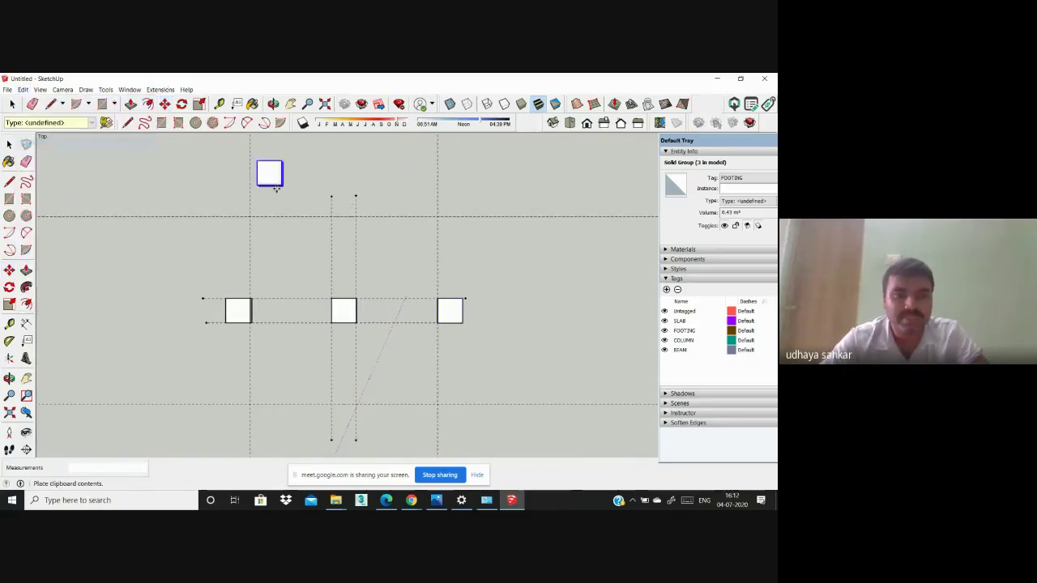
{"action": "scroll", "coordinate": [350, 210], "scroll_direction": "up", "scroll_amount": 6}
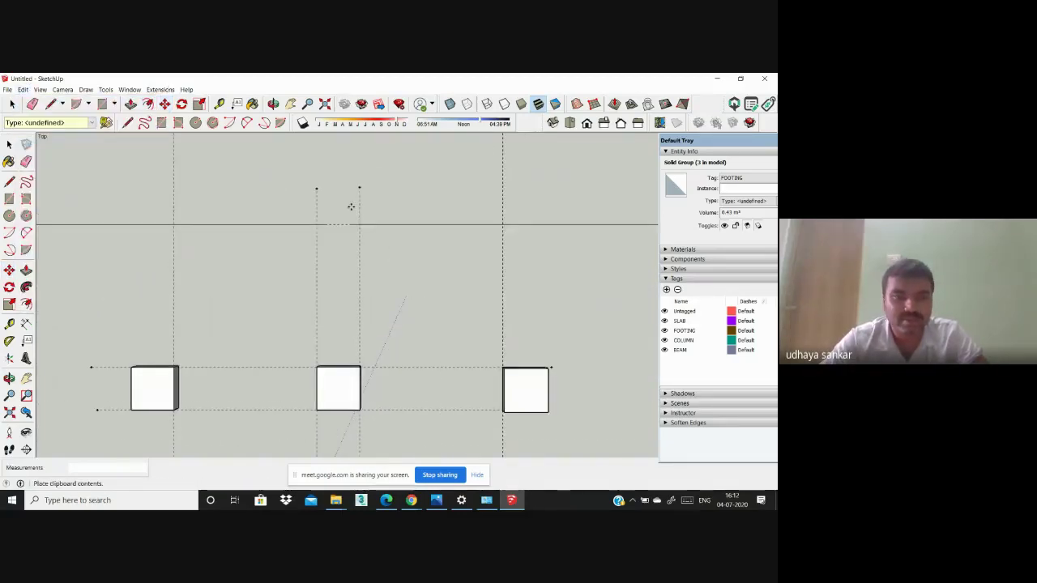
{"action": "left_click", "coordinate": [312, 227]}
{"action": "scroll", "coordinate": [332, 211], "scroll_direction": "down", "scroll_amount": 6}
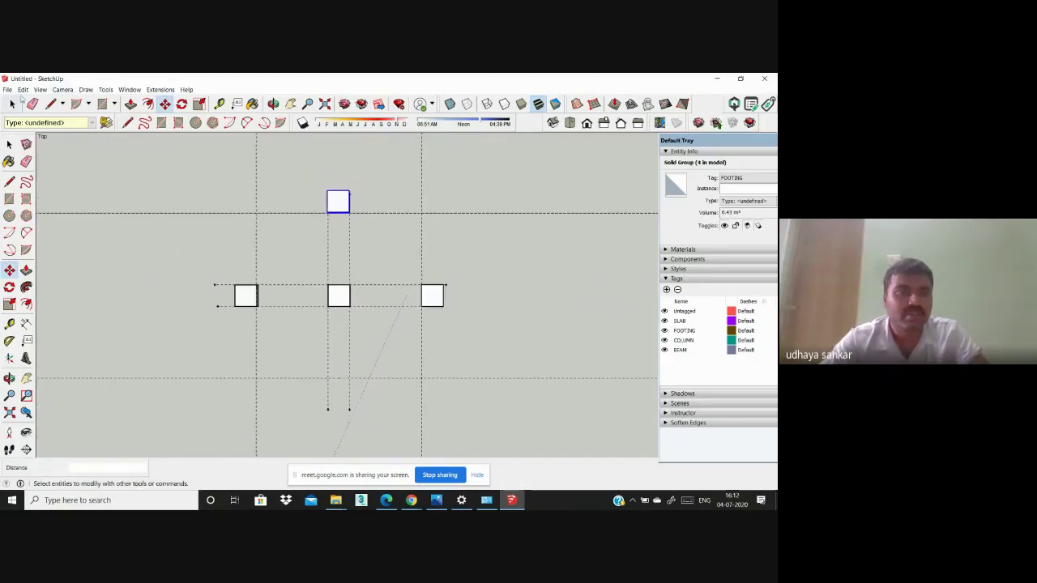
Step: Paste another copy of the footing at the guide intersection directly below the centre footing in plan and clear the selection
{"action": "left_click", "coordinate": [23, 89]}
{"action": "left_click", "coordinate": [36, 142]}
{"action": "scroll", "coordinate": [311, 378], "scroll_direction": "up", "scroll_amount": 5}
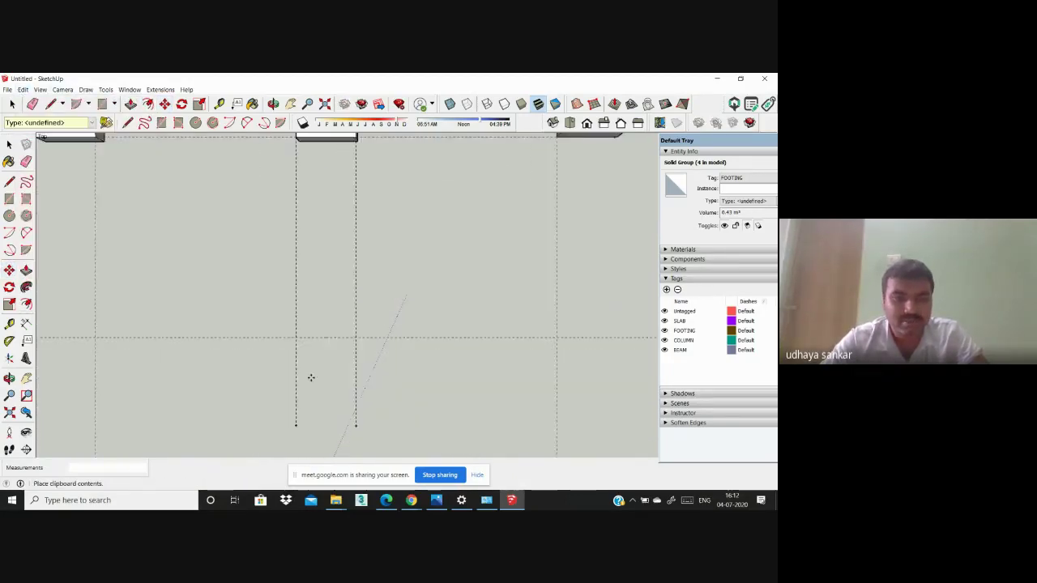
{"action": "scroll", "coordinate": [311, 377], "scroll_direction": "up", "scroll_amount": 3}
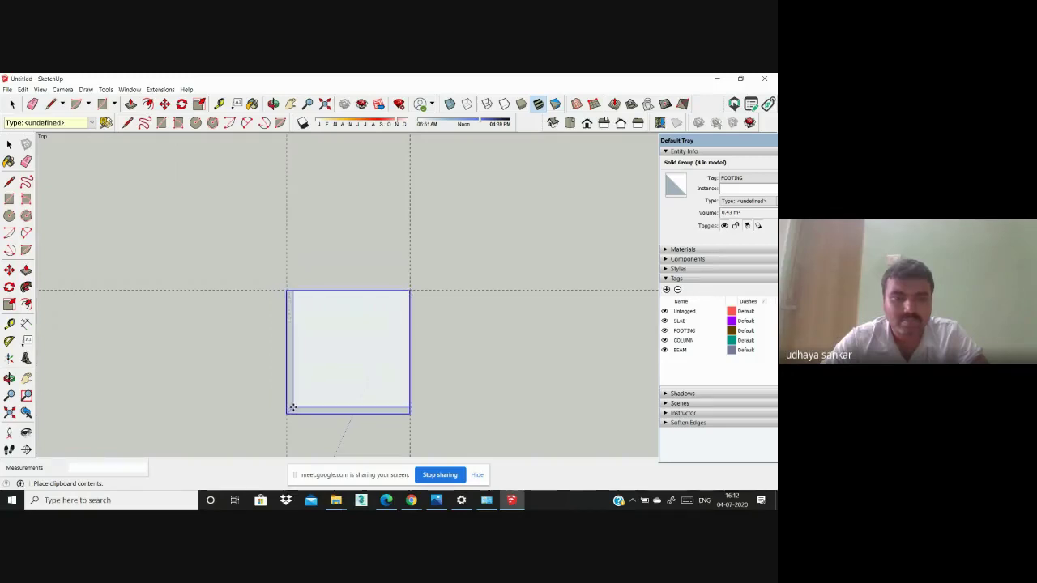
{"action": "left_click", "coordinate": [293, 408]}
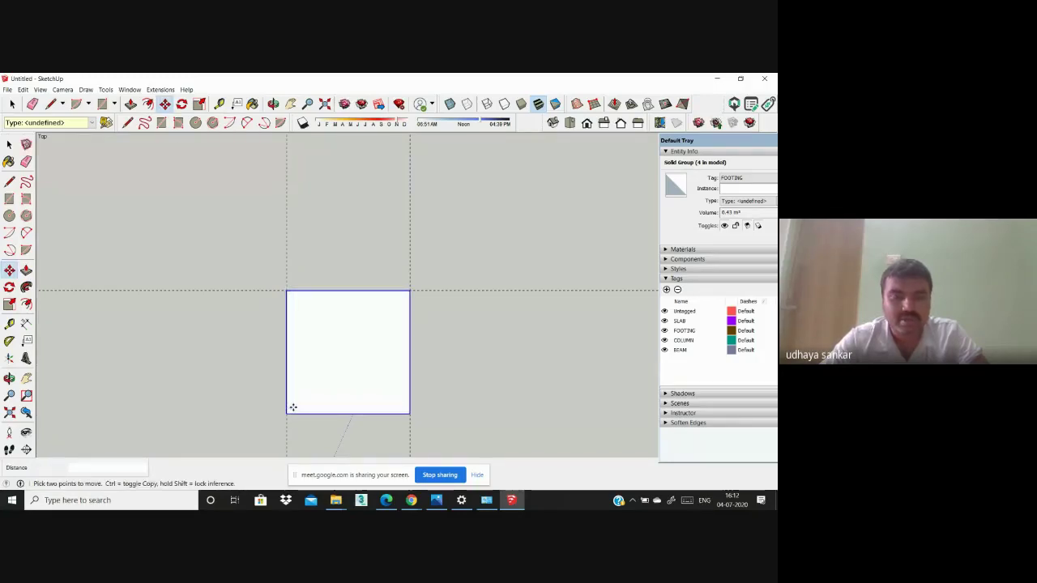
{"action": "scroll", "coordinate": [293, 407], "scroll_direction": "down", "scroll_amount": 3}
{"action": "middle_click_drag", "start_coordinate": [294, 408], "coordinate": [385, 371]}
{"action": "scroll", "coordinate": [219, 232], "scroll_direction": "down", "scroll_amount": 4}
{"action": "scroll", "coordinate": [389, 301], "scroll_direction": "down", "scroll_amount": 3}
{"action": "middle_click_drag", "start_coordinate": [389, 301], "coordinate": [390, 393]}
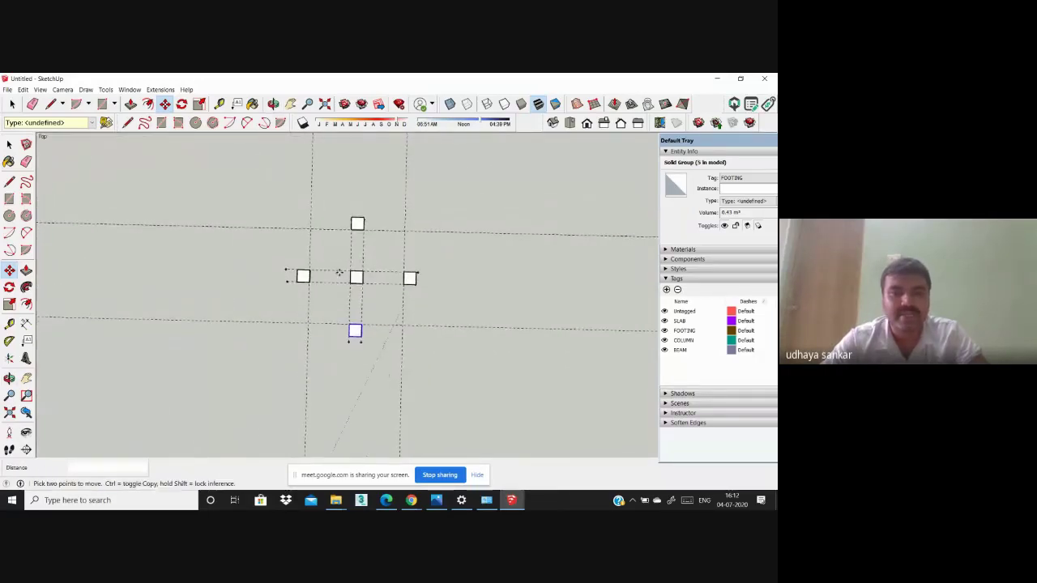
{"action": "scroll", "coordinate": [332, 271], "scroll_direction": "up", "scroll_amount": 2}
{"action": "key", "text": "Escape"}
{"action": "scroll", "coordinate": [199, 243], "scroll_direction": "down", "scroll_amount": 3}
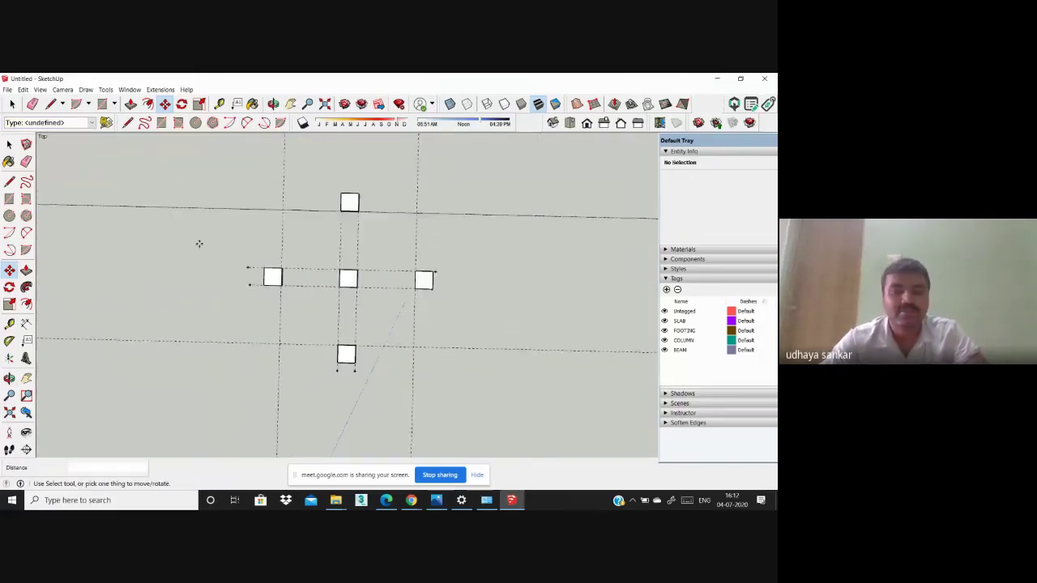
Step: Delete all construction guides from the model, leaving only the five footings
{"action": "middle_click_drag", "start_coordinate": [287, 365], "coordinate": [43, 284]}
{"action": "scroll", "coordinate": [356, 317], "scroll_direction": "up", "scroll_amount": 4}
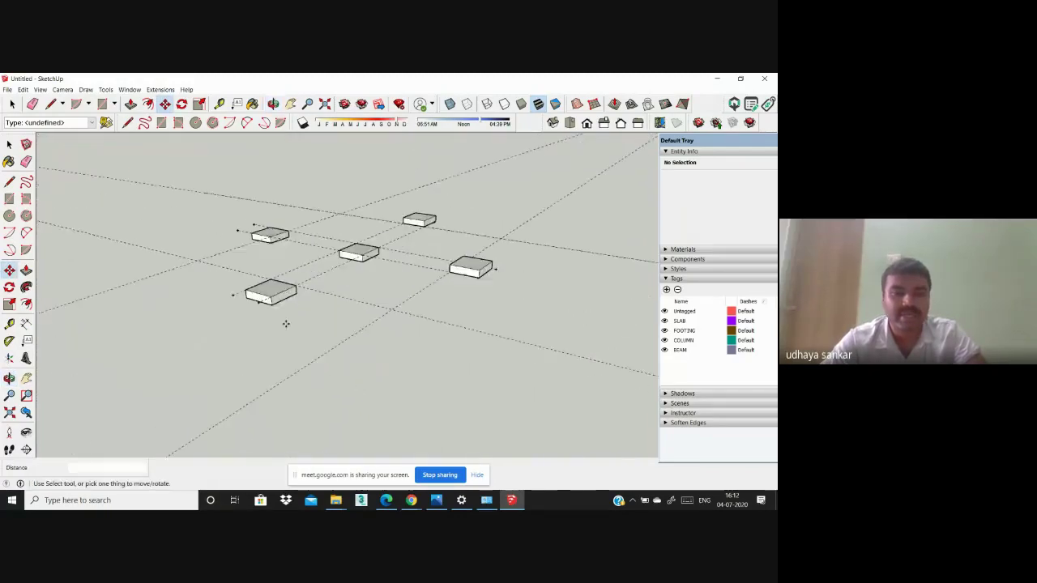
{"action": "mouse_move", "coordinate": [285, 324]}
{"action": "middle_mouse_down"}
{"action": "mouse_move", "coordinate": [361, 402]}
{"action": "mouse_move", "coordinate": [417, 402]}
{"action": "middle_mouse_up"}
{"action": "scroll", "coordinate": [419, 284], "scroll_direction": "down", "scroll_amount": 2}
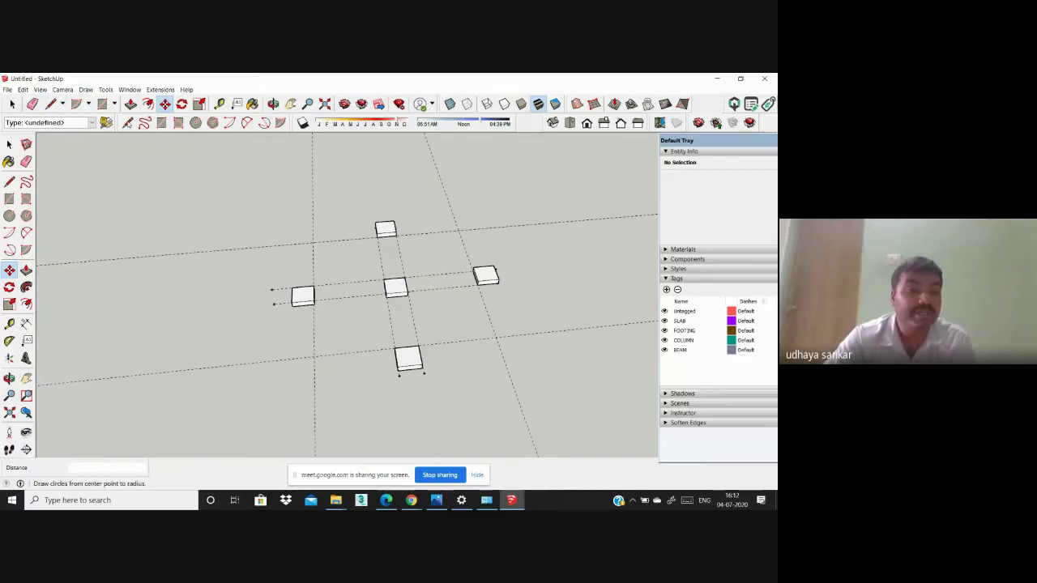
{"action": "left_click", "coordinate": [22, 90]}
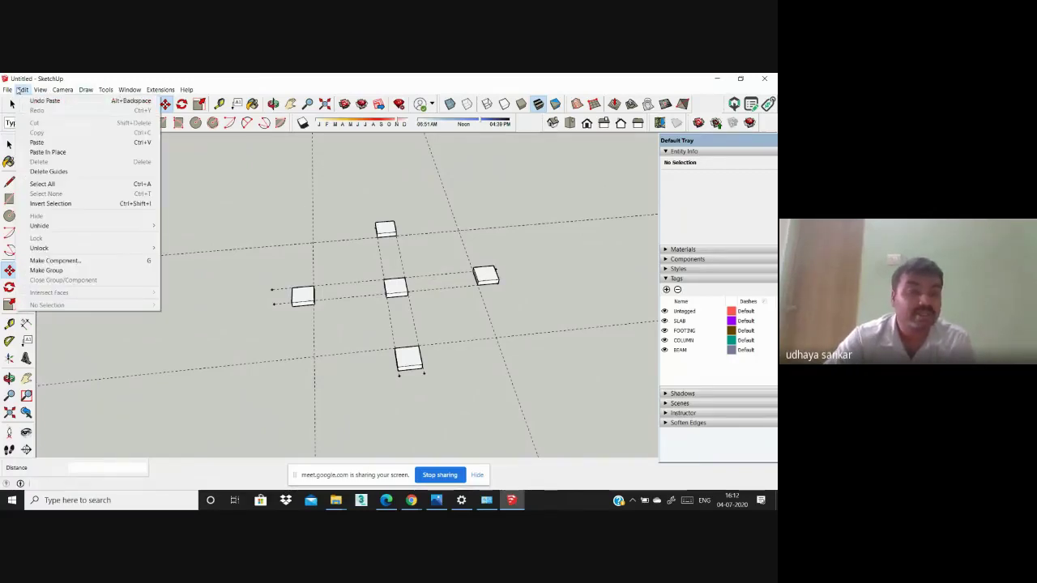
{"action": "left_click", "coordinate": [65, 171]}
{"action": "middle_click_drag", "start_coordinate": [229, 232], "coordinate": [385, 442]}
{"action": "key", "text": "q"}
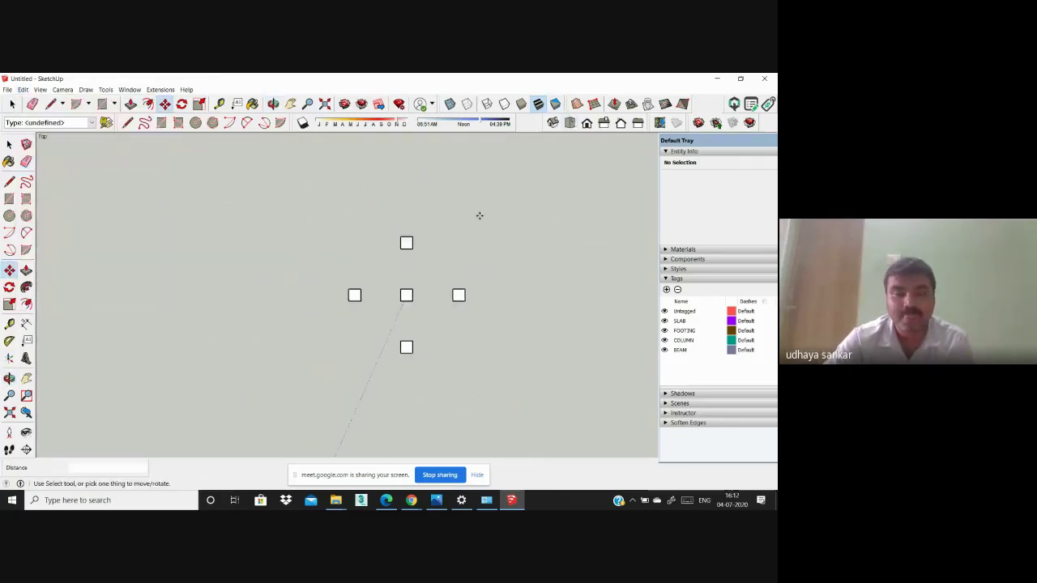
Step: Select the centre and outer footings in plan view to check their tag and volume in the entity information
{"action": "scroll", "coordinate": [449, 322], "scroll_direction": "up", "scroll_amount": 4}
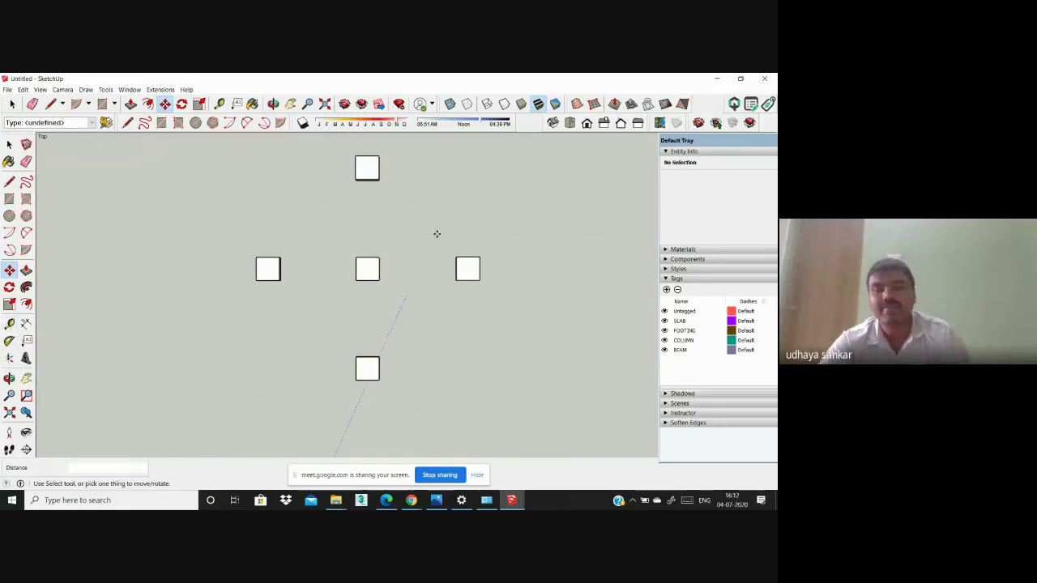
{"action": "scroll", "coordinate": [355, 207], "scroll_direction": "up", "scroll_amount": 2}
{"action": "scroll", "coordinate": [361, 227], "scroll_direction": "down", "scroll_amount": 3}
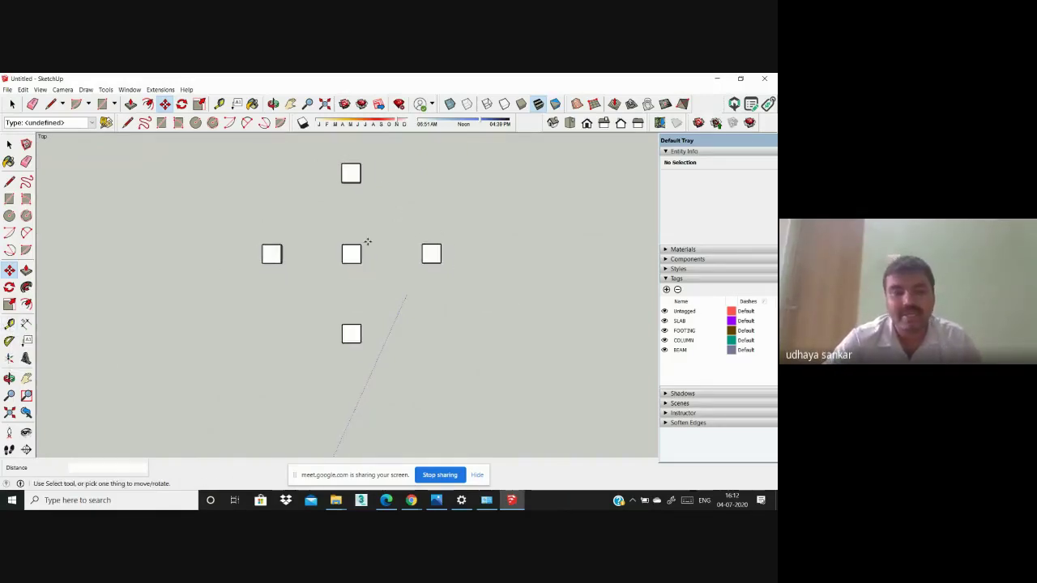
{"action": "scroll", "coordinate": [380, 268], "scroll_direction": "up", "scroll_amount": 3}
{"action": "scroll", "coordinate": [357, 274], "scroll_direction": "down", "scroll_amount": 2}
{"action": "key", "text": "space"}
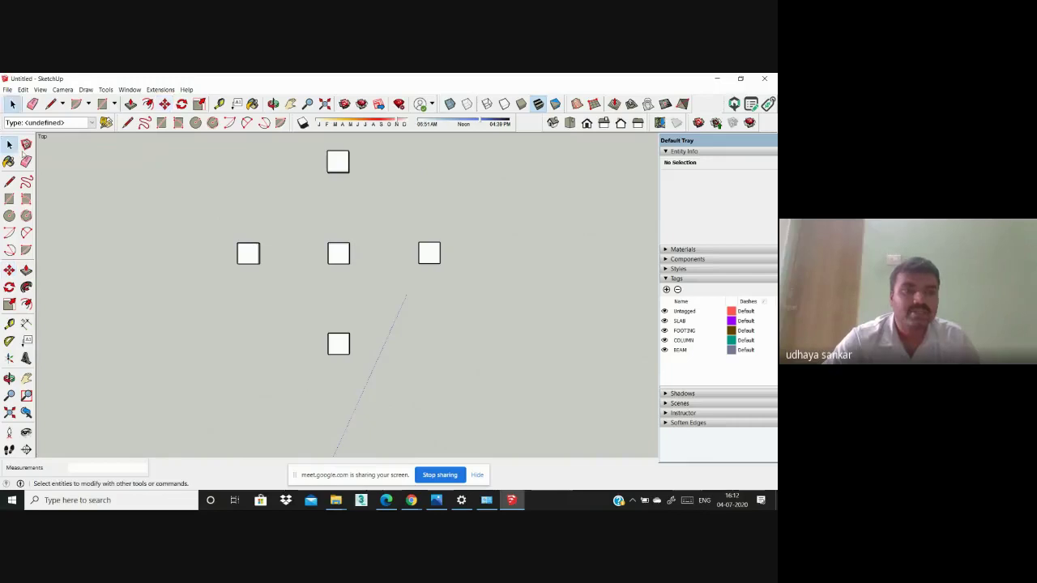
{"action": "left_click", "coordinate": [340, 256]}
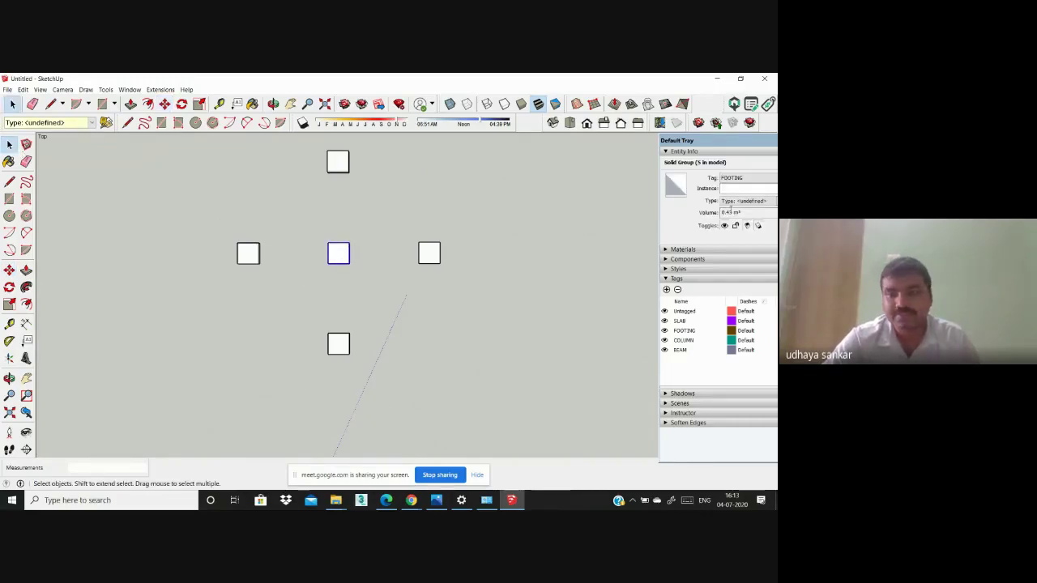
{"action": "left_click", "coordinate": [730, 212]}
{"action": "left_click", "coordinate": [431, 250]}
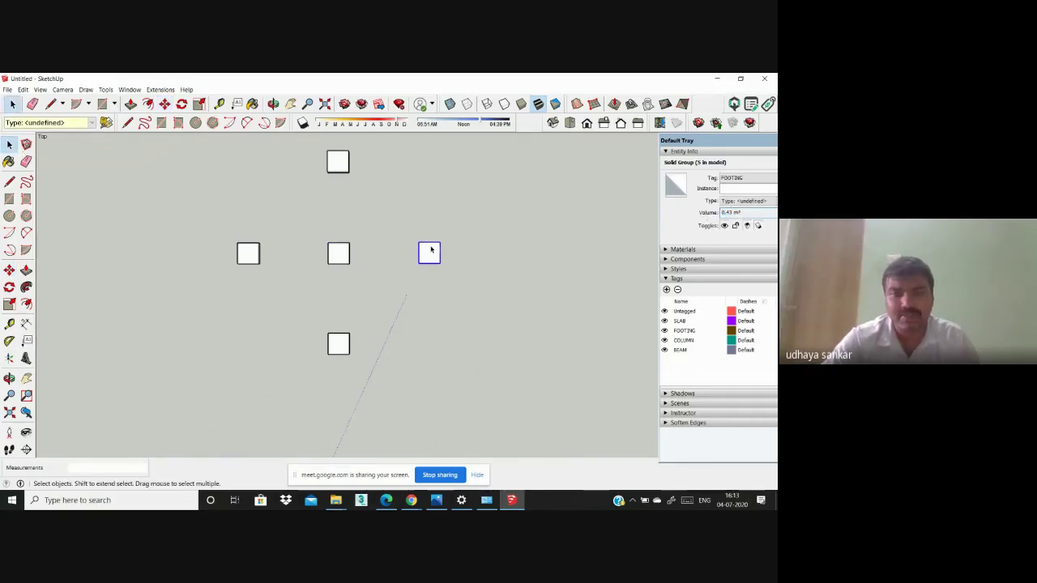
{"action": "left_click", "coordinate": [337, 165]}
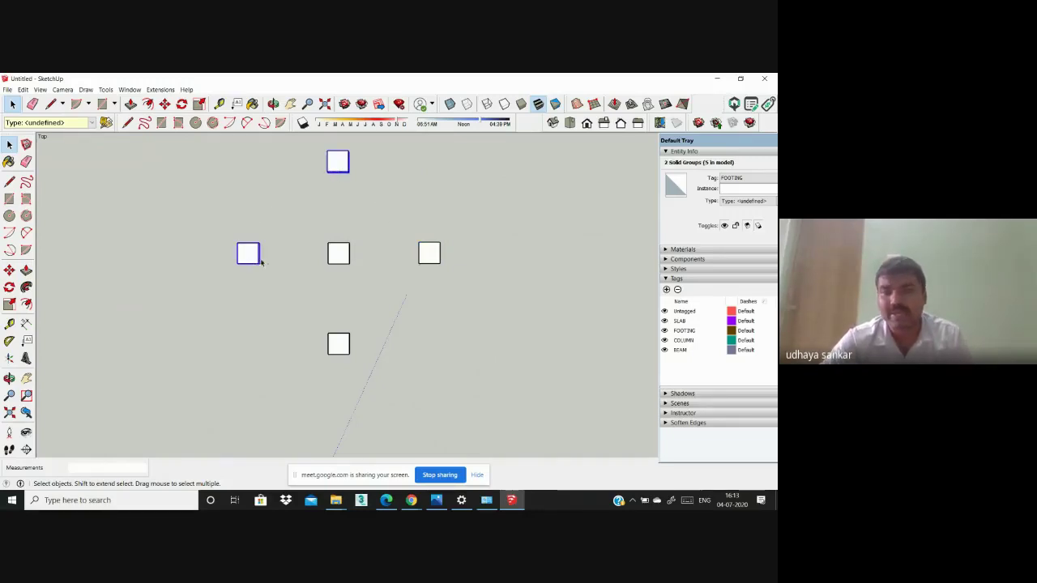
{"action": "left_click", "coordinate": [426, 256]}
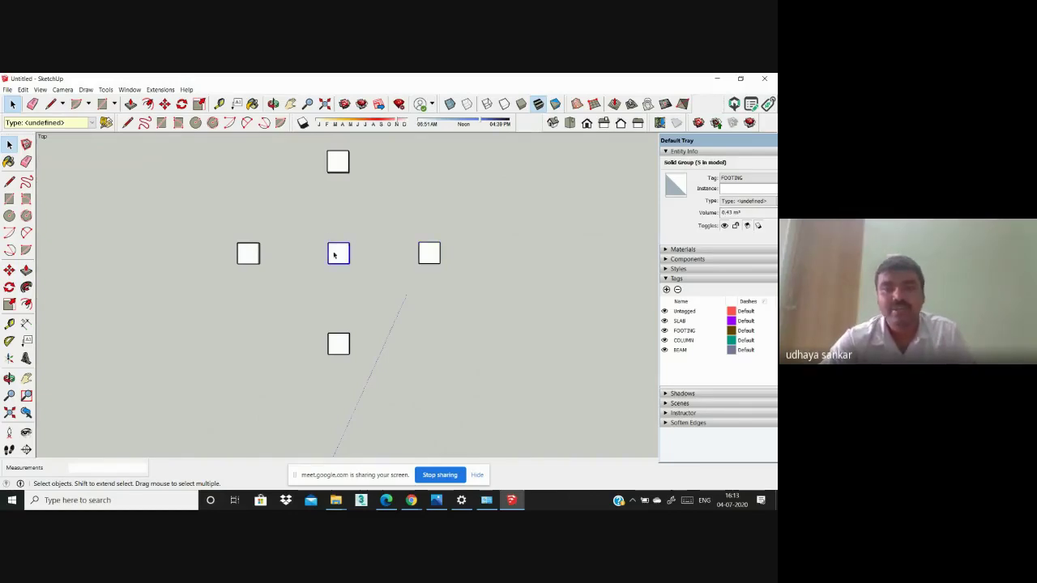
{"action": "left_click", "coordinate": [246, 246]}
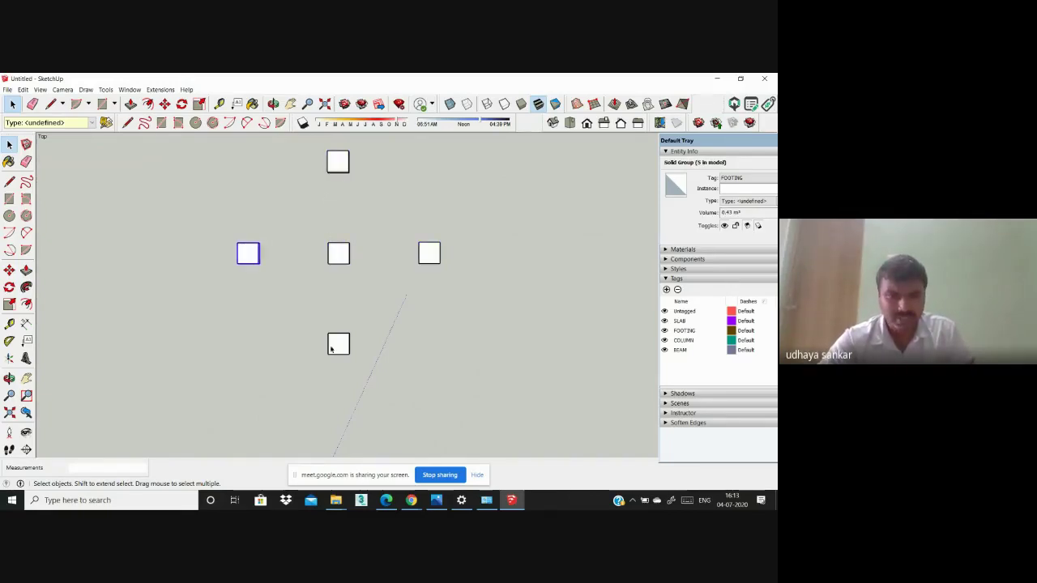
{"action": "left_click", "coordinate": [339, 343]}
Step: Examine the footing layout in perspective, selecting the centre and nearest footings before clearing the selection
{"action": "scroll", "coordinate": [345, 282], "scroll_direction": "up", "scroll_amount": 2}
{"action": "middle_click_drag", "start_coordinate": [345, 283], "coordinate": [340, 329]}
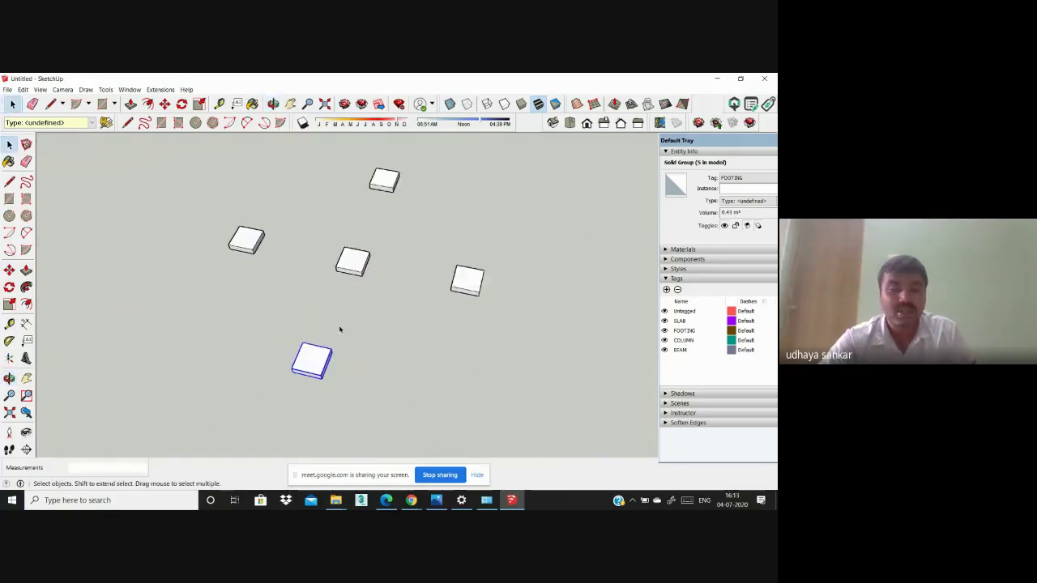
{"action": "scroll", "coordinate": [364, 222], "scroll_direction": "up", "scroll_amount": 3}
{"action": "scroll", "coordinate": [362, 220], "scroll_direction": "down", "scroll_amount": 3}
{"action": "left_click", "coordinate": [361, 219]}
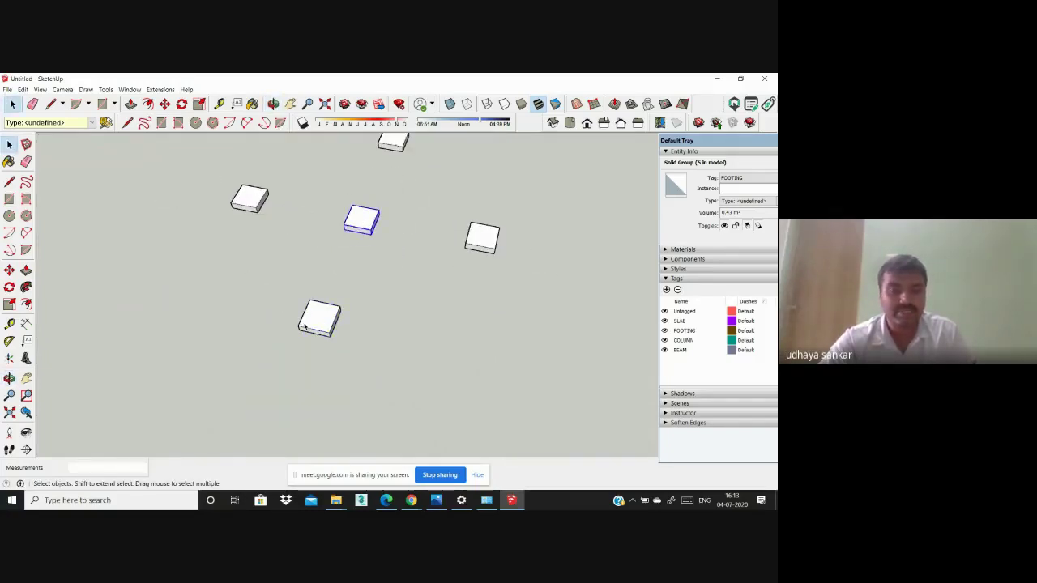
{"action": "left_click", "coordinate": [304, 325]}
{"action": "middle_click_drag", "start_coordinate": [280, 294], "coordinate": [391, 256]}
{"action": "left_click", "coordinate": [403, 259]}
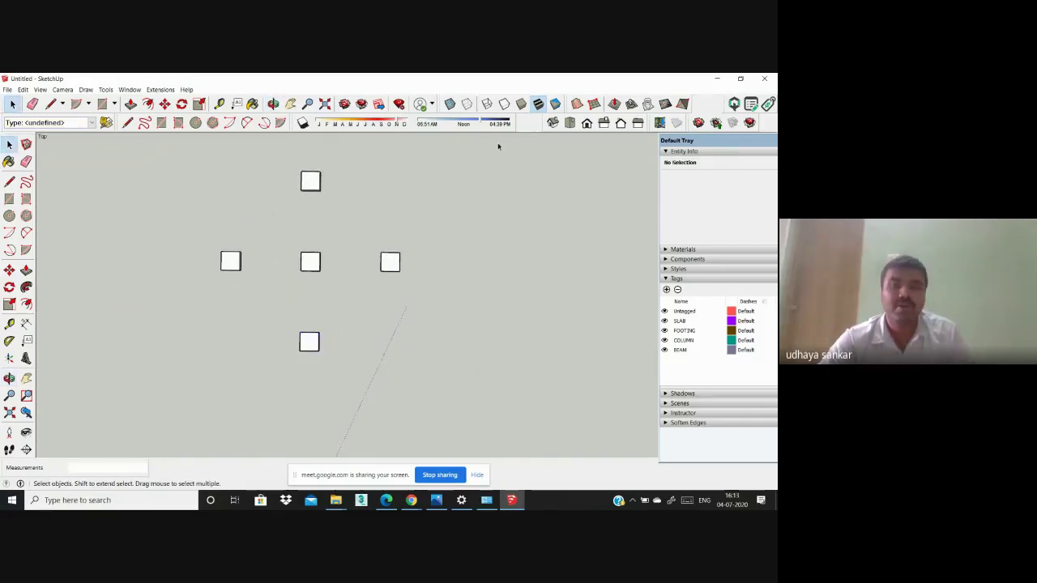
Step: Paint the centre footing with the 0015_Salmon material from Colors-Named in top view
{"action": "left_click", "coordinate": [570, 123]}
{"action": "scroll", "coordinate": [448, 278], "scroll_direction": "up", "scroll_amount": 2}
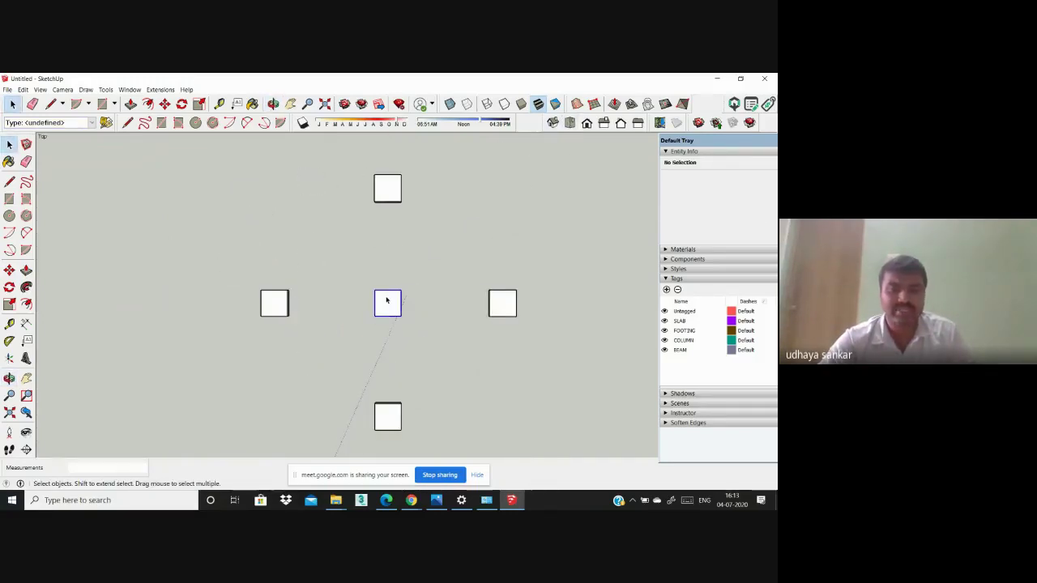
{"action": "left_click", "coordinate": [386, 301]}
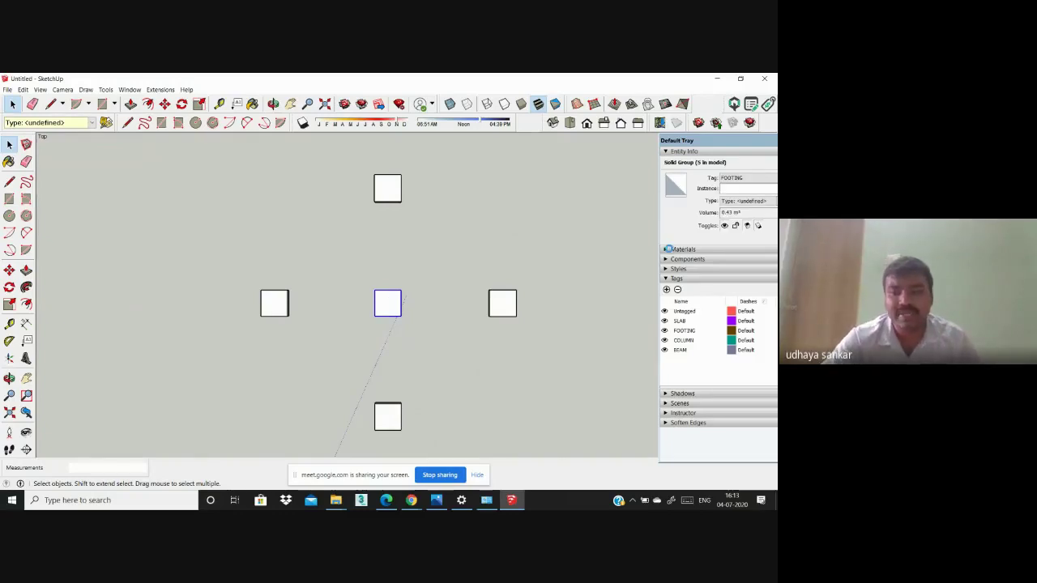
{"action": "left_click", "coordinate": [670, 249]}
{"action": "left_click", "coordinate": [727, 411]}
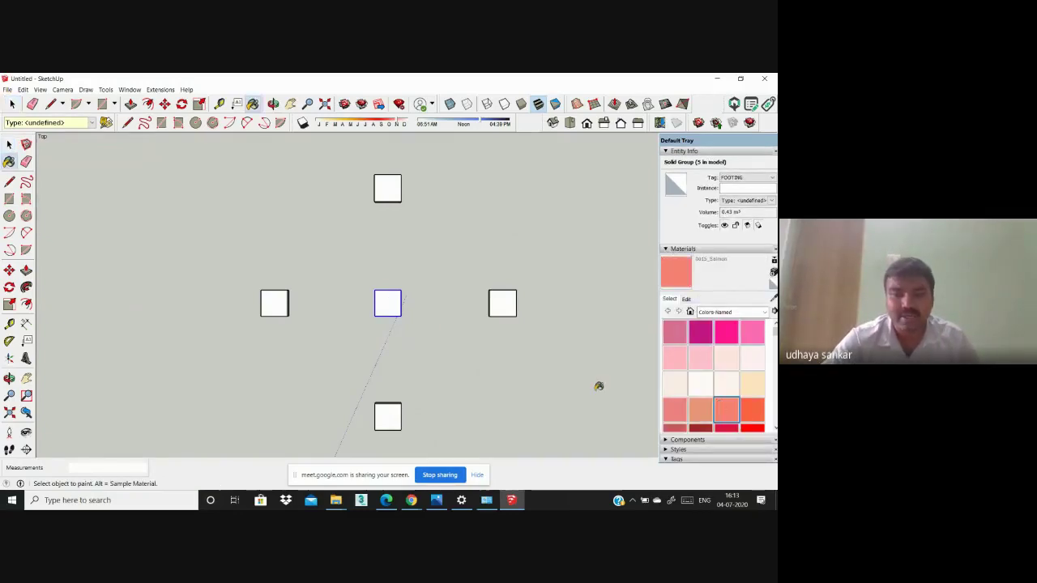
{"action": "left_click", "coordinate": [397, 303]}
Step: Examine the painted centre footing and the four surrounding footings from perspective and from the top
{"action": "middle_click_drag", "start_coordinate": [484, 337], "coordinate": [386, 290]}
{"action": "scroll", "coordinate": [354, 278], "scroll_direction": "down", "scroll_amount": 2}
{"action": "scroll", "coordinate": [375, 278], "scroll_direction": "up", "scroll_amount": 3}
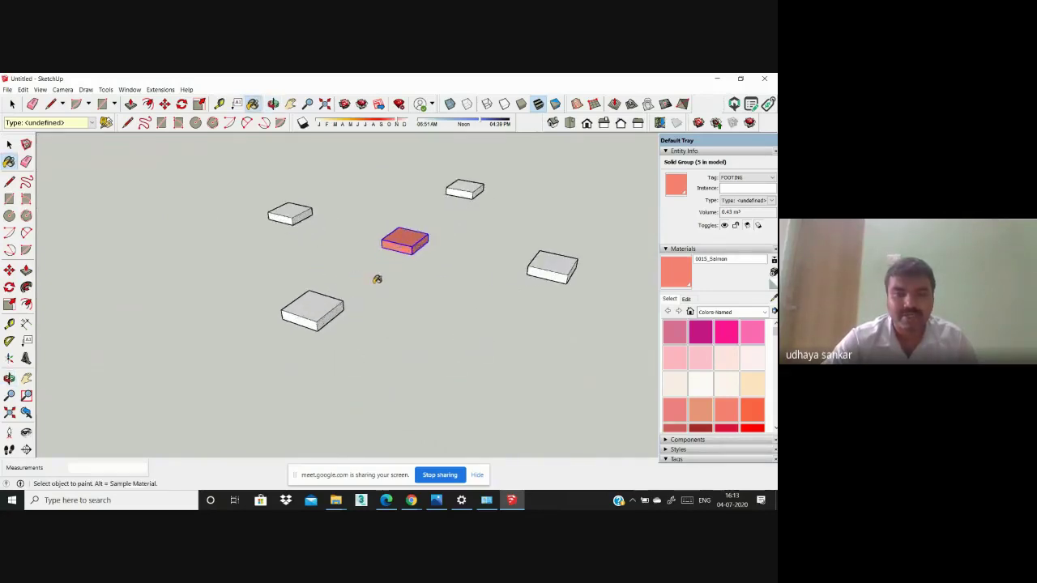
{"action": "scroll", "coordinate": [377, 257], "scroll_direction": "down", "scroll_amount": 3}
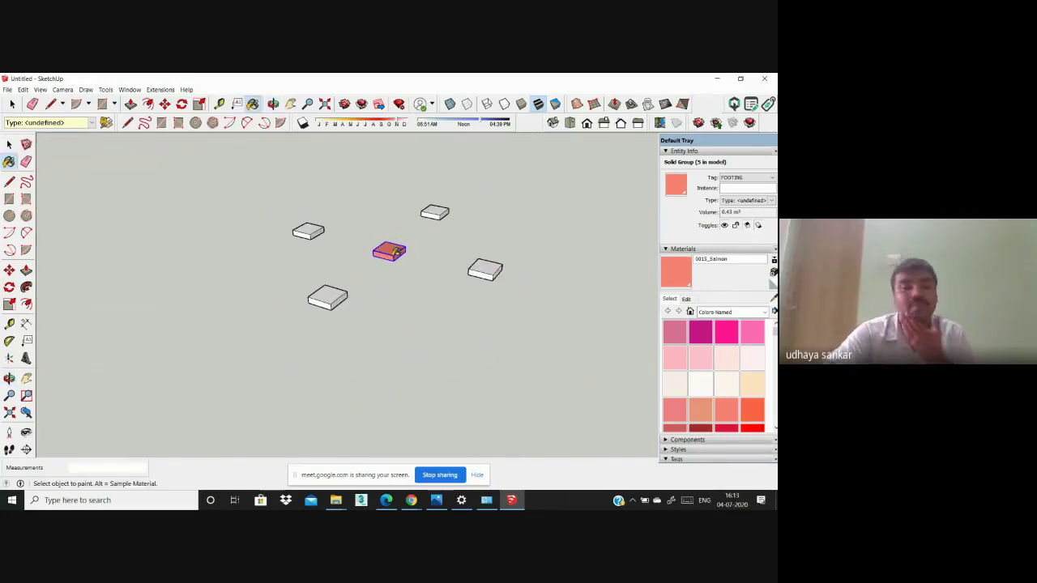
{"action": "scroll", "coordinate": [312, 250], "scroll_direction": "up", "scroll_amount": 2}
{"action": "scroll", "coordinate": [296, 263], "scroll_direction": "down", "scroll_amount": 5}
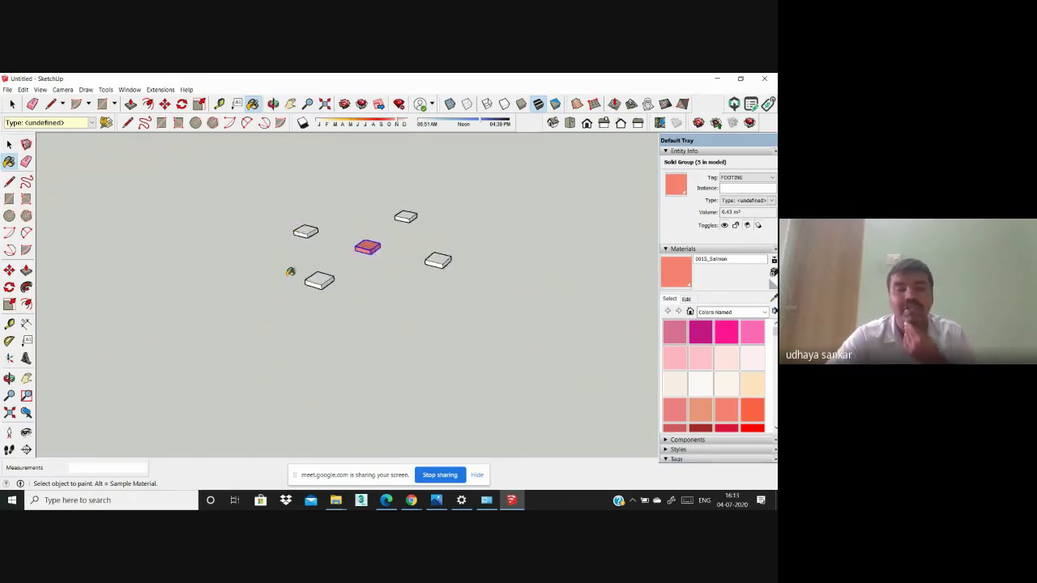
{"action": "middle_click_drag", "start_coordinate": [281, 304], "coordinate": [389, 422]}
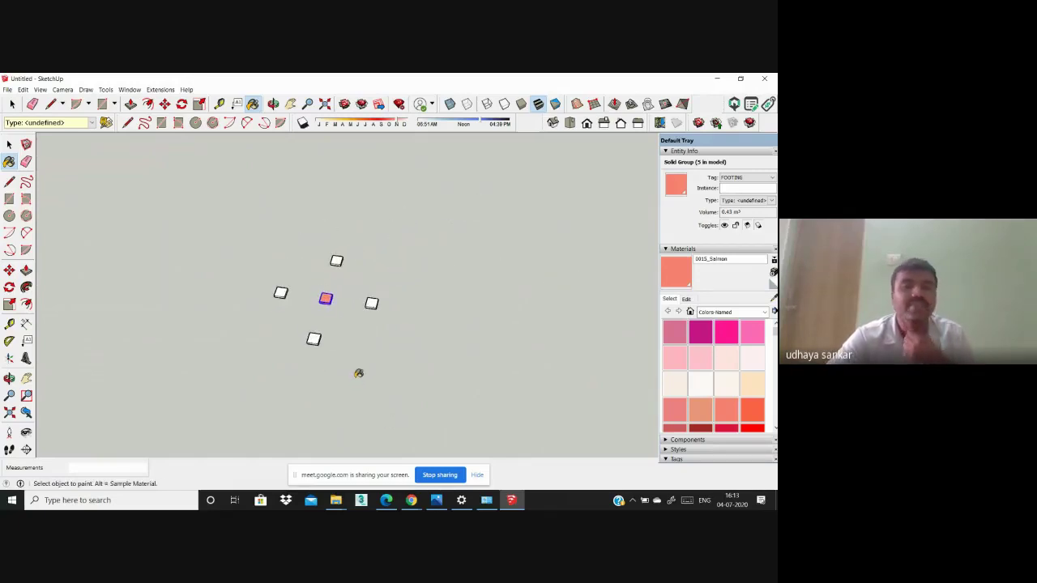
{"action": "middle_click_drag", "start_coordinate": [356, 372], "coordinate": [301, 336]}
{"action": "scroll", "coordinate": [300, 336], "scroll_direction": "up", "scroll_amount": 2}
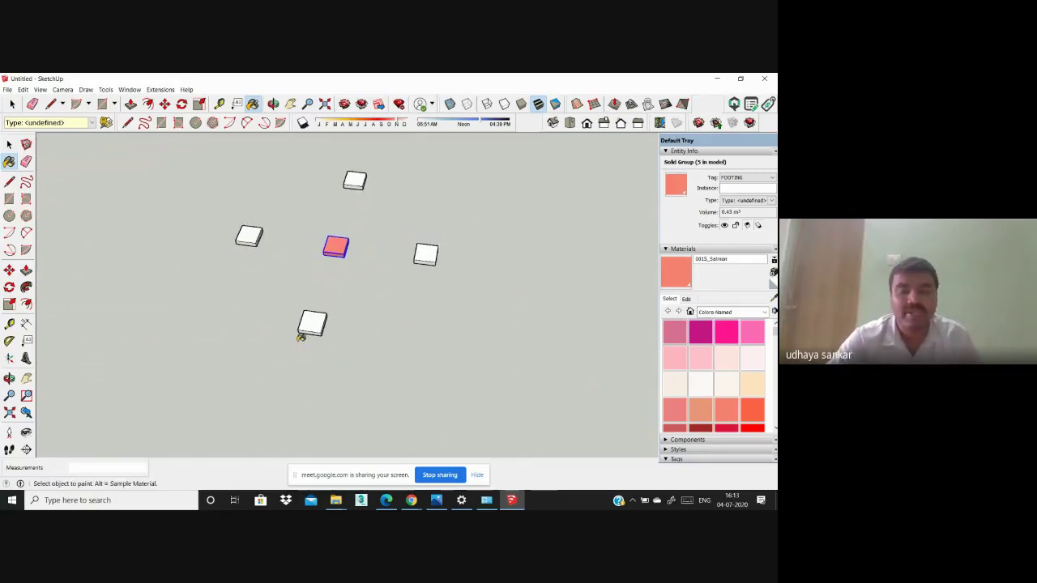
{"action": "left_click", "coordinate": [570, 123]}
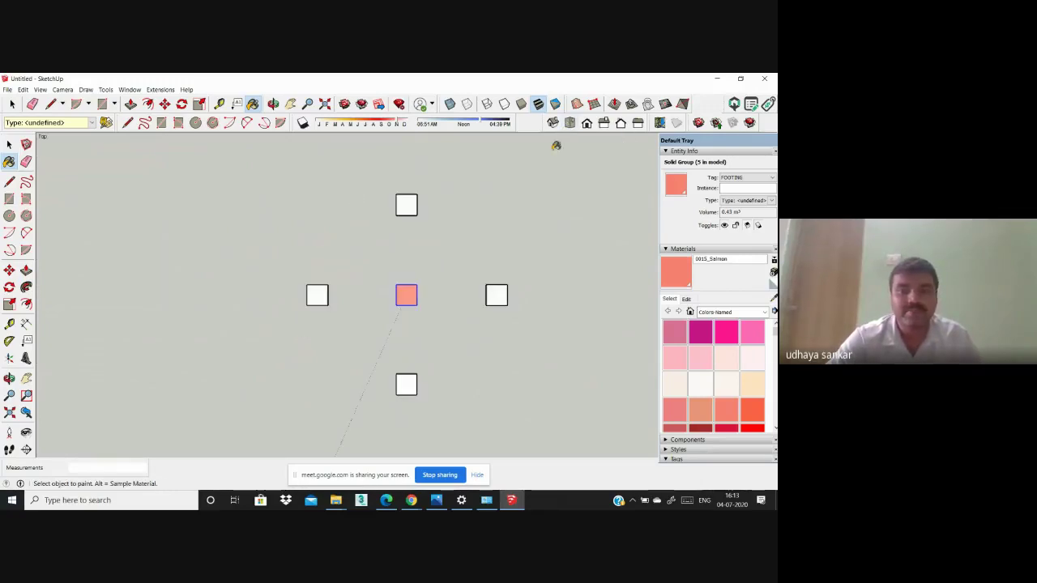
{"action": "middle_click_drag", "start_coordinate": [428, 358], "coordinate": [244, 176]}
{"action": "scroll", "coordinate": [333, 276], "scroll_direction": "up", "scroll_amount": 2}
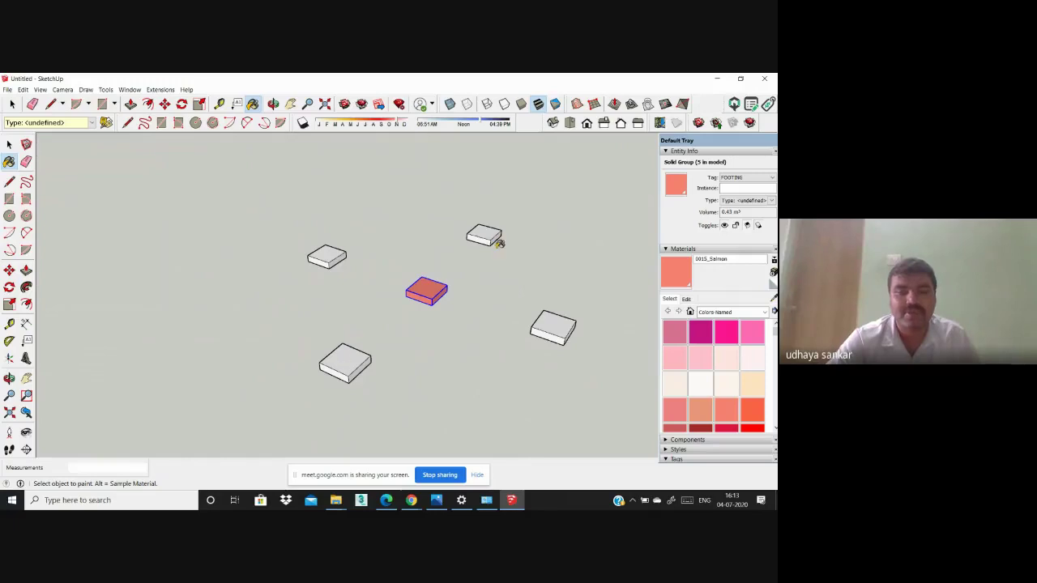
{"action": "scroll", "coordinate": [322, 269], "scroll_direction": "down", "scroll_amount": 2}
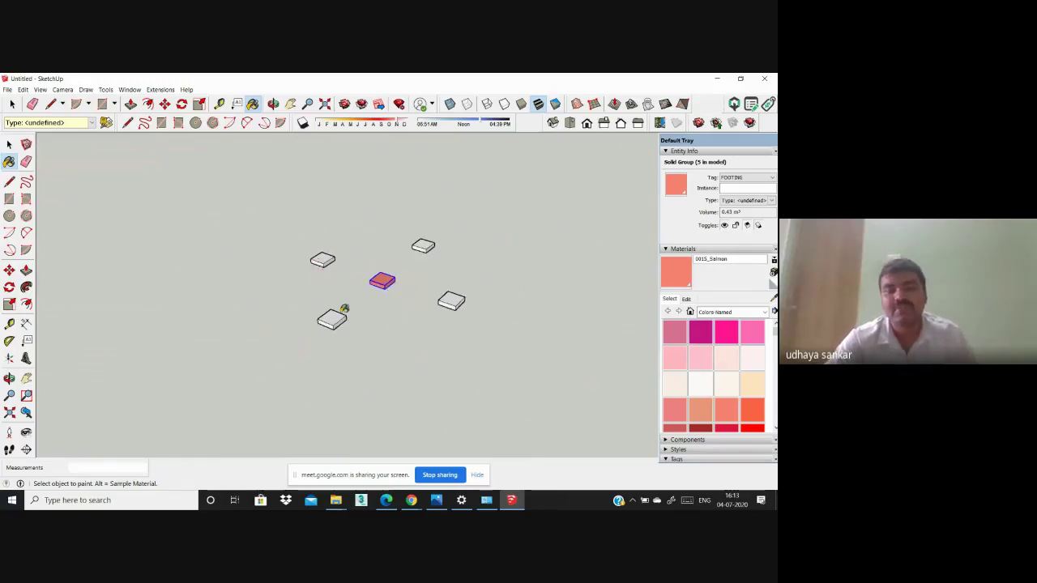
Step: Paint the nearest outer footing with the 0046_Gold material from Colors-Named and return to the top view
{"action": "scroll", "coordinate": [726, 361], "scroll_direction": "down", "scroll_amount": 3}
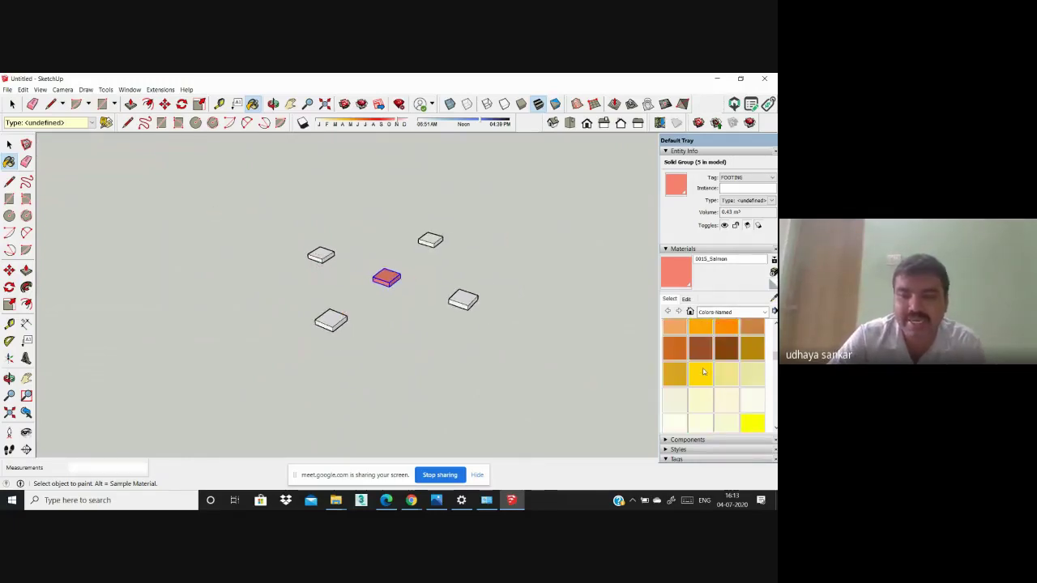
{"action": "left_click", "coordinate": [701, 373]}
{"action": "scroll", "coordinate": [324, 317], "scroll_direction": "up", "scroll_amount": 1}
{"action": "left_click", "coordinate": [324, 316]}
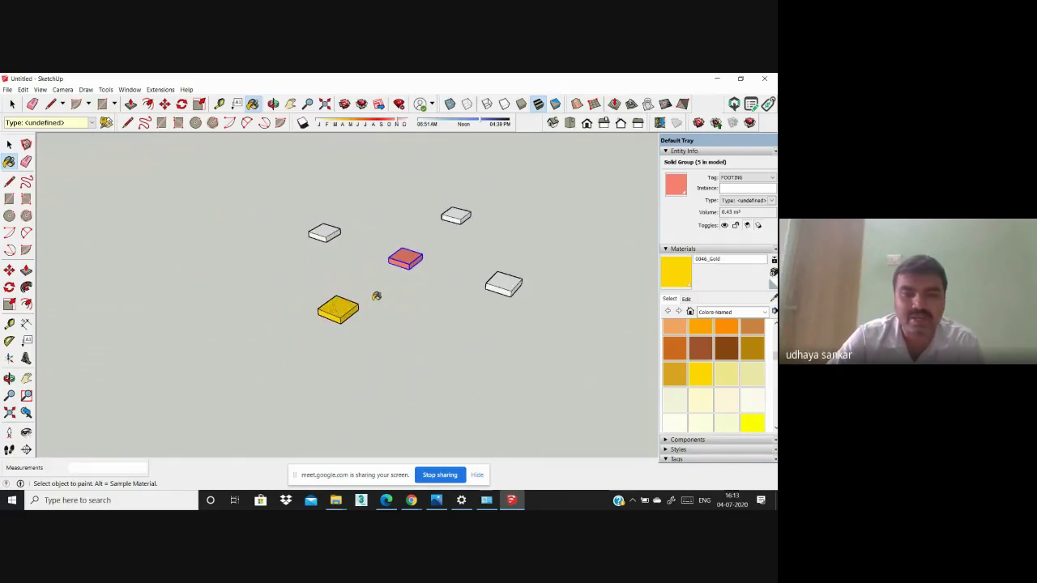
{"action": "scroll", "coordinate": [313, 276], "scroll_direction": "down", "scroll_amount": 1}
{"action": "middle_click_drag", "start_coordinate": [312, 276], "coordinate": [311, 313]}
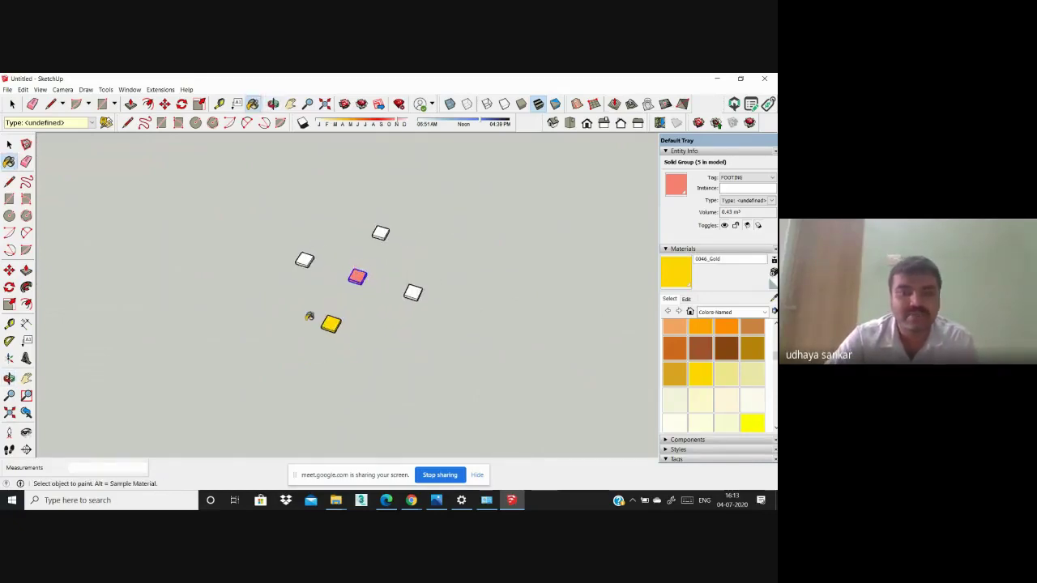
{"action": "scroll", "coordinate": [312, 316], "scroll_direction": "up", "scroll_amount": 3}
{"action": "scroll", "coordinate": [289, 200], "scroll_direction": "down", "scroll_amount": 3}
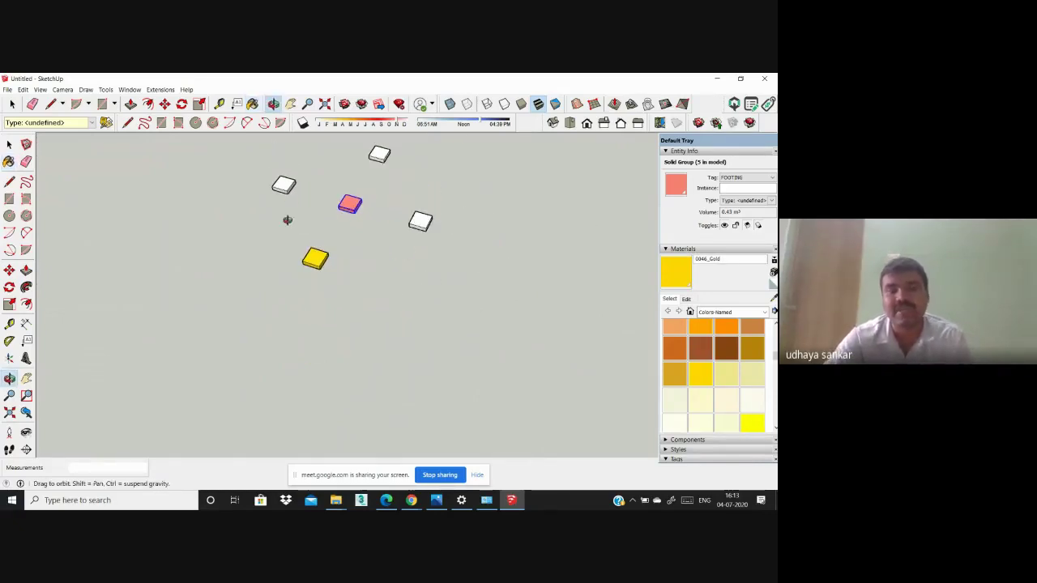
{"action": "middle_click_drag", "start_coordinate": [286, 219], "coordinate": [352, 326]}
{"action": "left_click", "coordinate": [569, 123]}
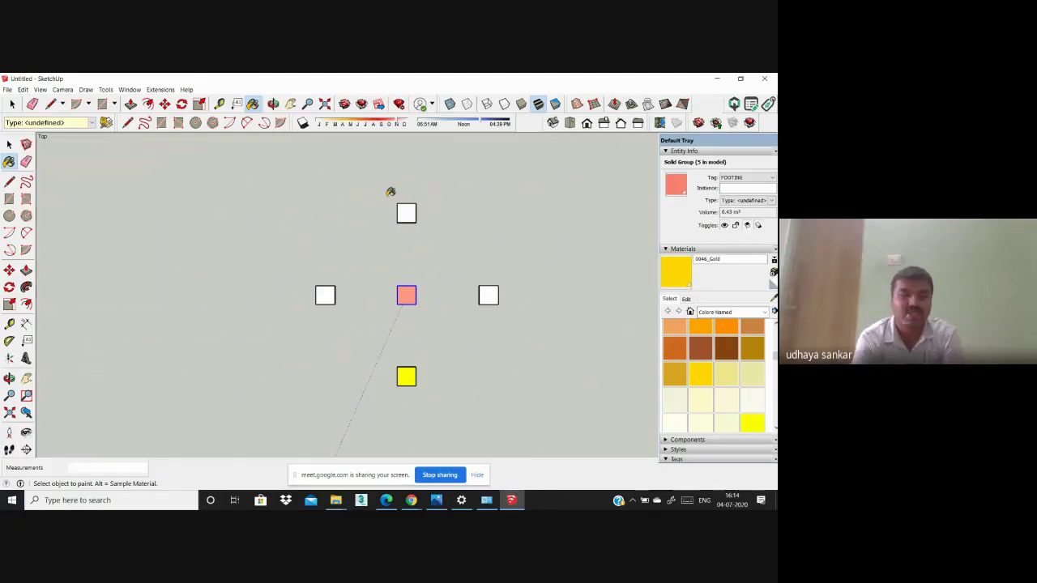
{"action": "left_click", "coordinate": [9, 200]}
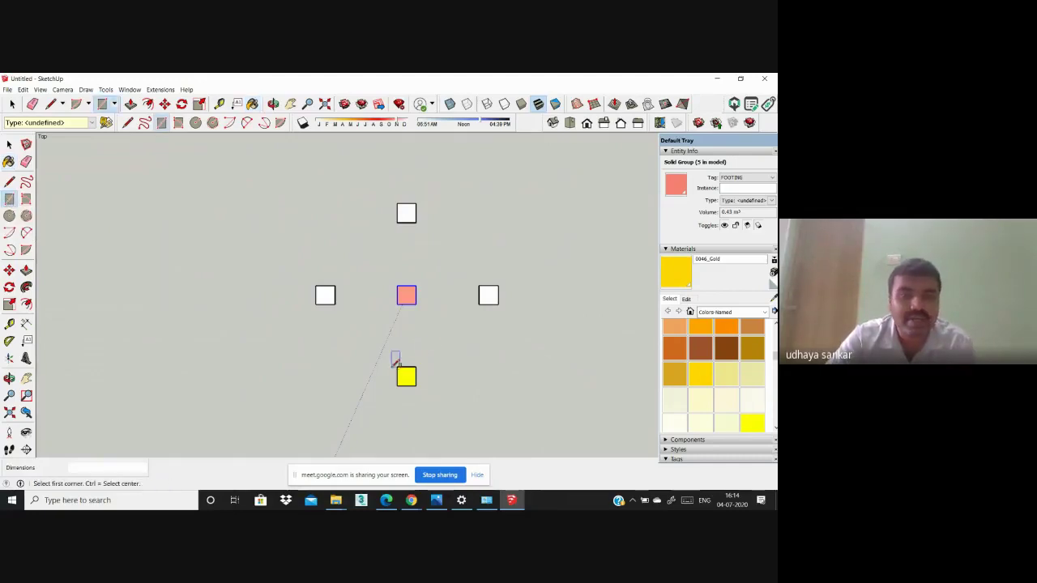
{"action": "scroll", "coordinate": [411, 312], "scroll_direction": "up", "scroll_amount": 4}
{"action": "scroll", "coordinate": [397, 174], "scroll_direction": "up", "scroll_amount": 3}
{"action": "scroll", "coordinate": [374, 346], "scroll_direction": "down", "scroll_amount": 1}
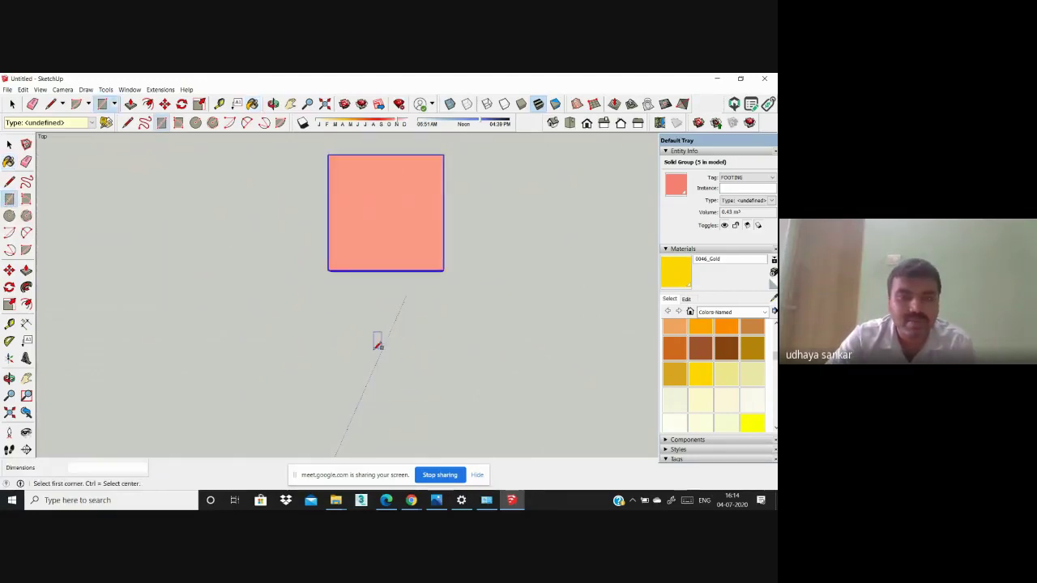
{"action": "scroll", "coordinate": [357, 237], "scroll_direction": "up", "scroll_amount": 2}
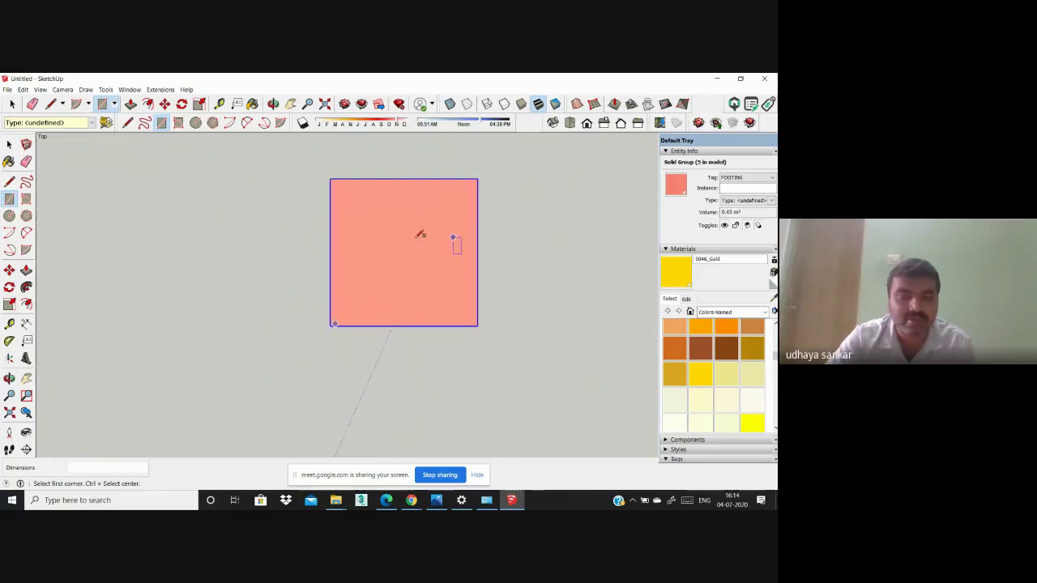
{"action": "scroll", "coordinate": [338, 260], "scroll_direction": "down", "scroll_amount": 5}
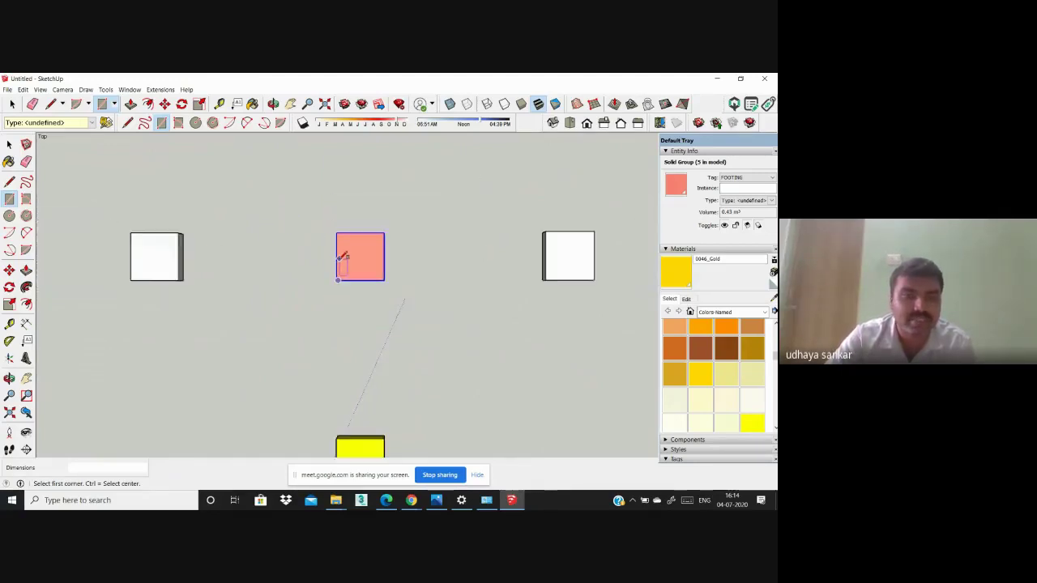
Step: Place a vertical guide line 0.6 m in from the left edge of the centre footing
{"action": "left_click", "coordinate": [9, 324]}
{"action": "scroll", "coordinate": [357, 251], "scroll_direction": "up", "scroll_amount": 4}
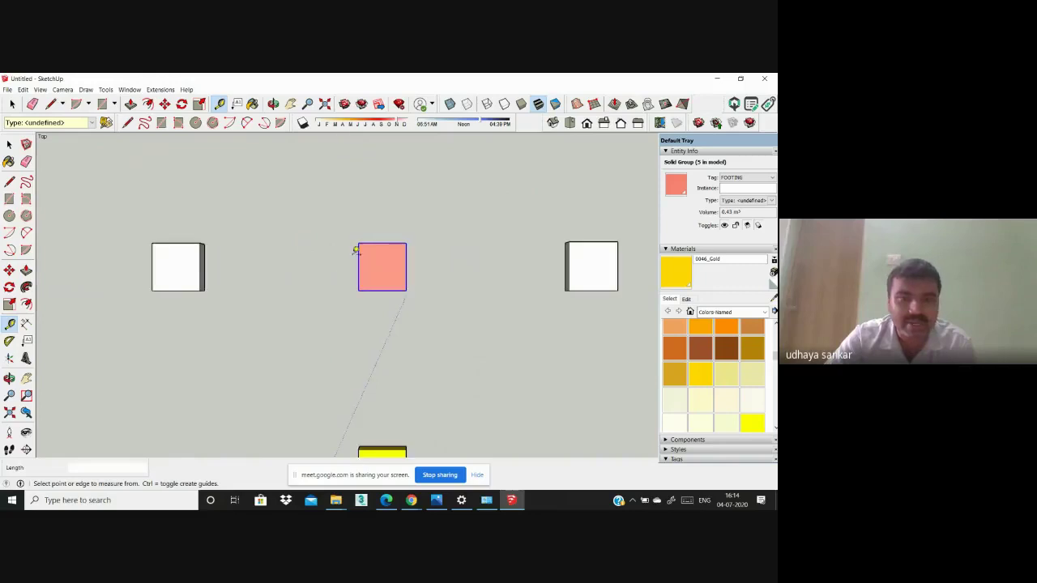
{"action": "left_click", "coordinate": [365, 276]}
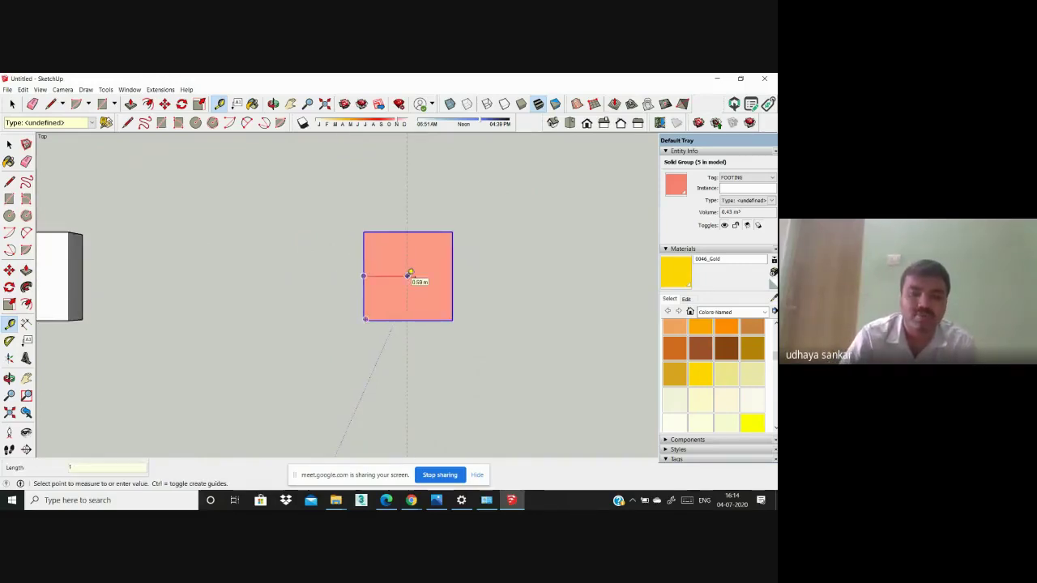
{"action": "type", "text": "1.1"}
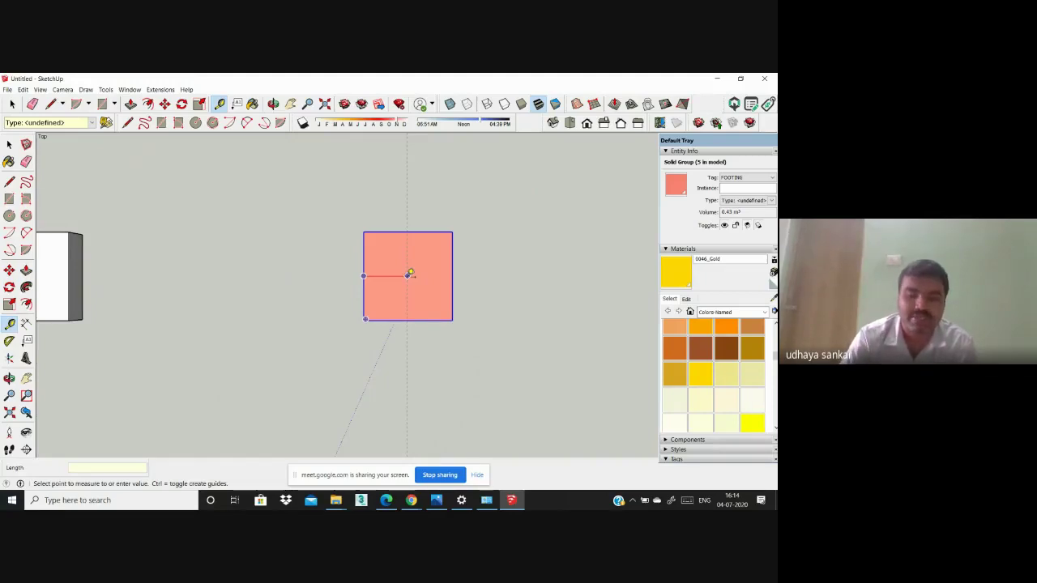
{"action": "type", "text": ".6"}
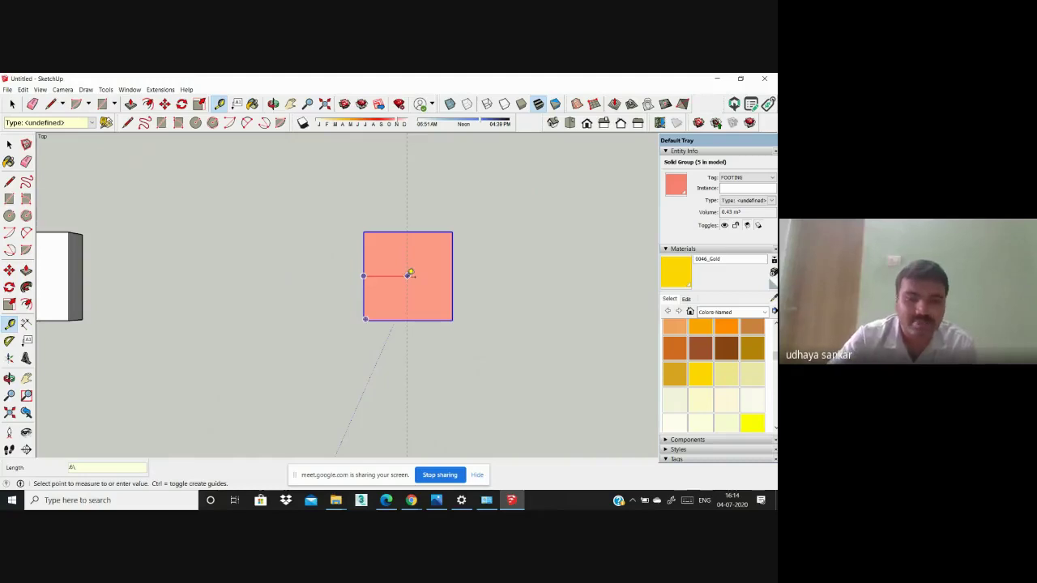
{"action": "key", "text": "Return"}
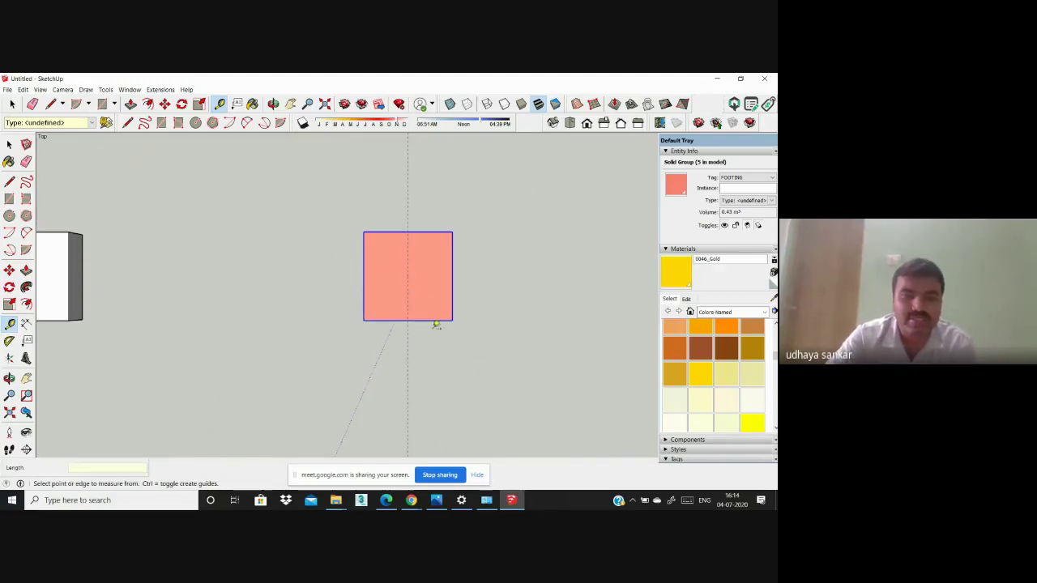
Step: Place a horizontal guide line through the middle of the centre footing, offset from its lower edge
{"action": "left_click", "coordinate": [433, 321]}
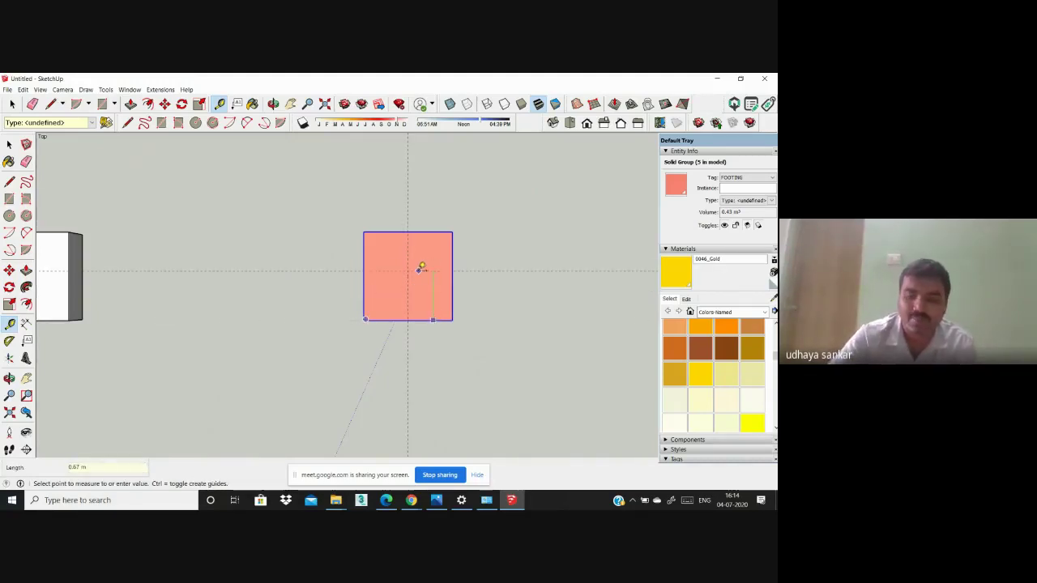
{"action": "key", "text": "Return"}
{"action": "scroll", "coordinate": [350, 266], "scroll_direction": "down", "scroll_amount": 3}
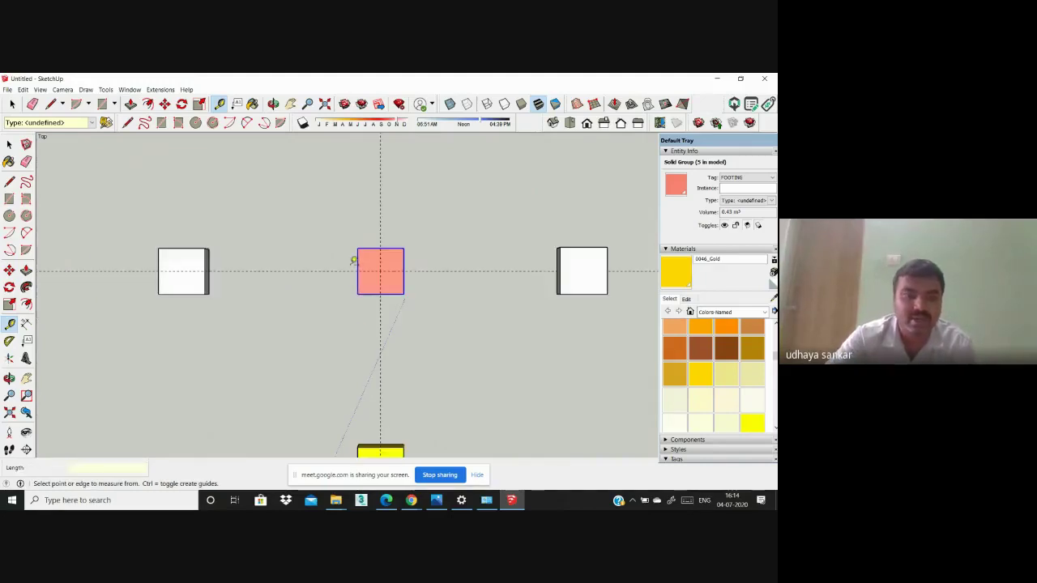
{"action": "scroll", "coordinate": [329, 282], "scroll_direction": "down", "scroll_amount": 3}
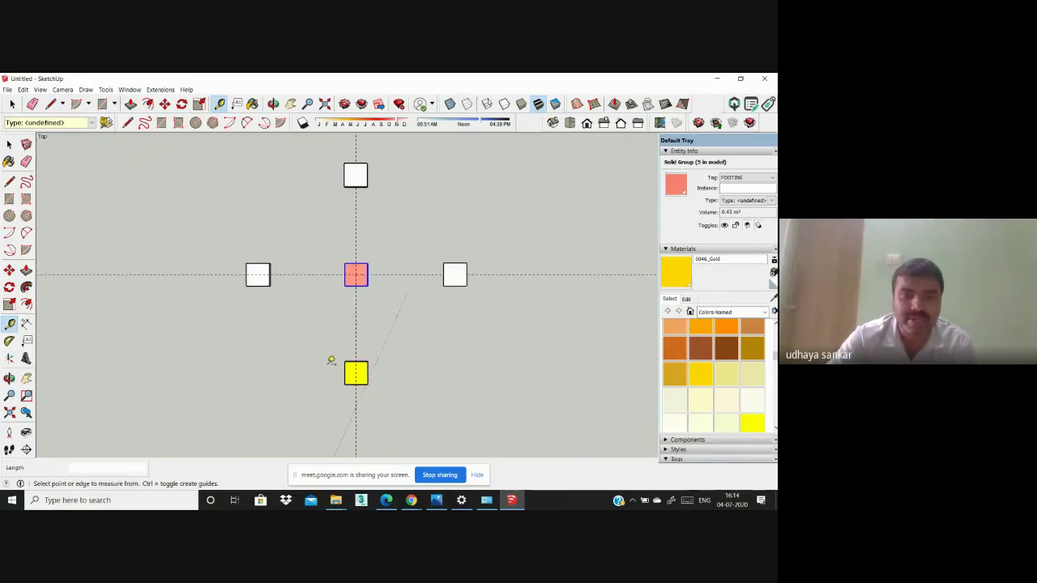
Step: Try to draw a 0.23 by 0.23 m rectangle around the guide intersection on the centre footing in top view
{"action": "middle_click_drag", "start_coordinate": [340, 354], "coordinate": [354, 331]}
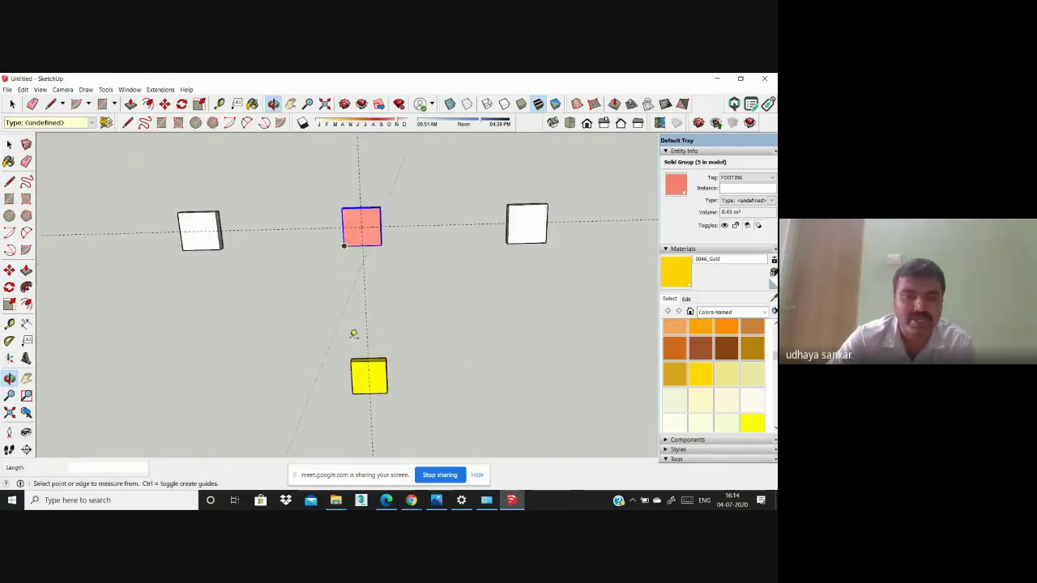
{"action": "left_click", "coordinate": [573, 126]}
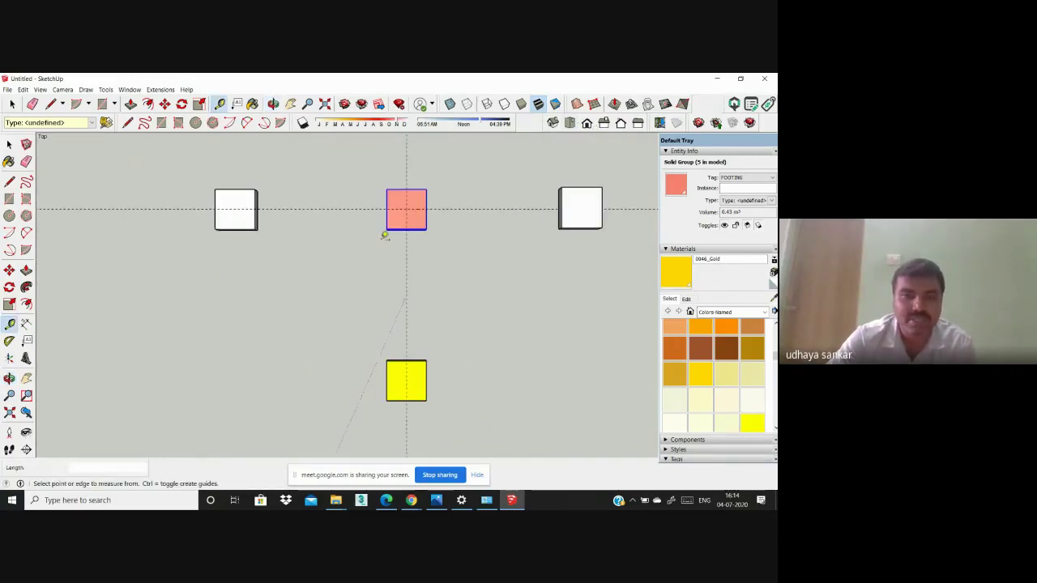
{"action": "scroll", "coordinate": [409, 207], "scroll_direction": "up", "scroll_amount": 3}
{"action": "scroll", "coordinate": [406, 173], "scroll_direction": "up", "scroll_amount": 1}
{"action": "key", "text": "r"}
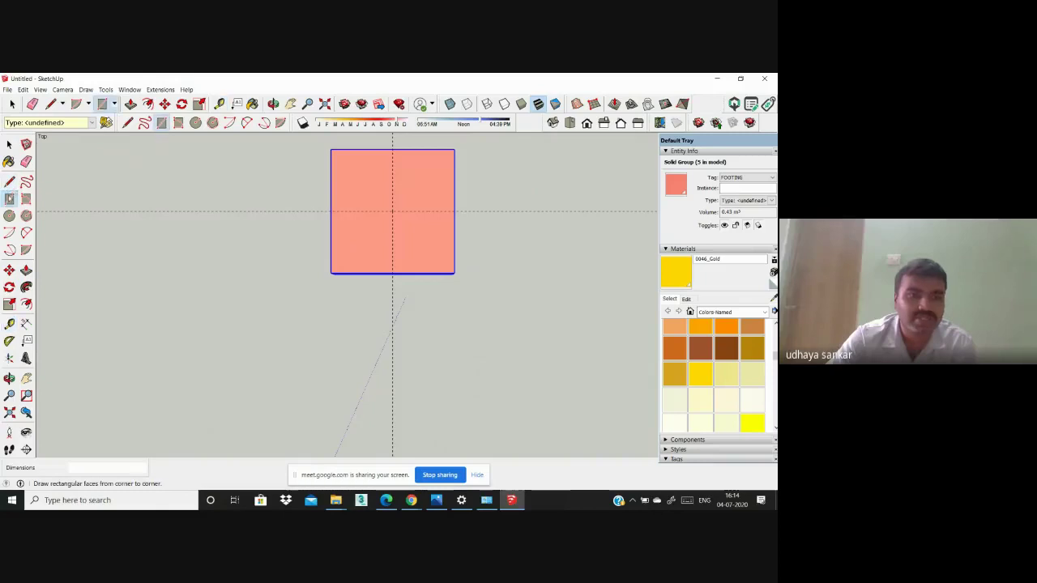
{"action": "left_click", "coordinate": [383, 199]}
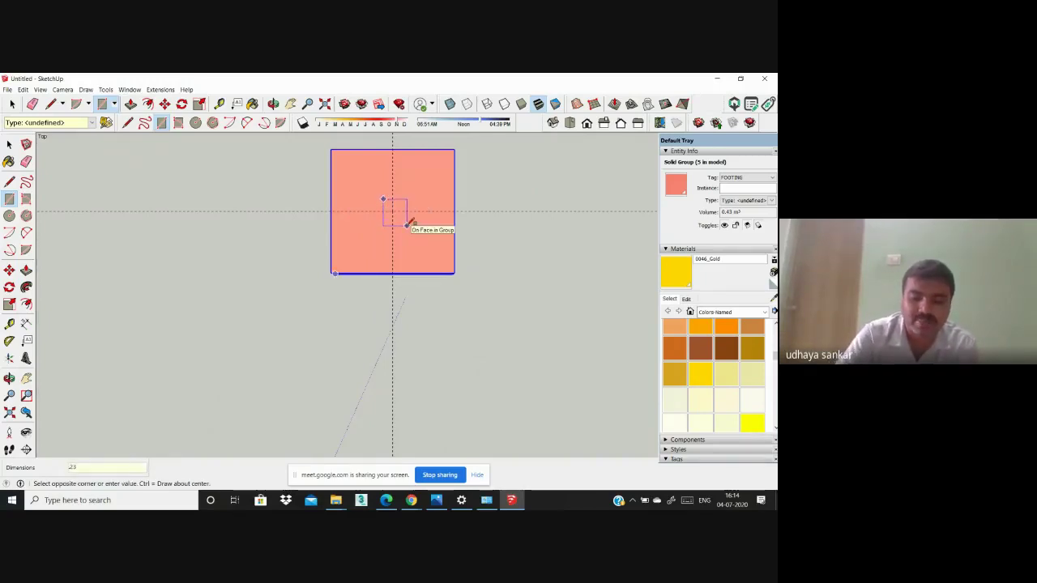
{"action": "left_click", "coordinate": [407, 225]}
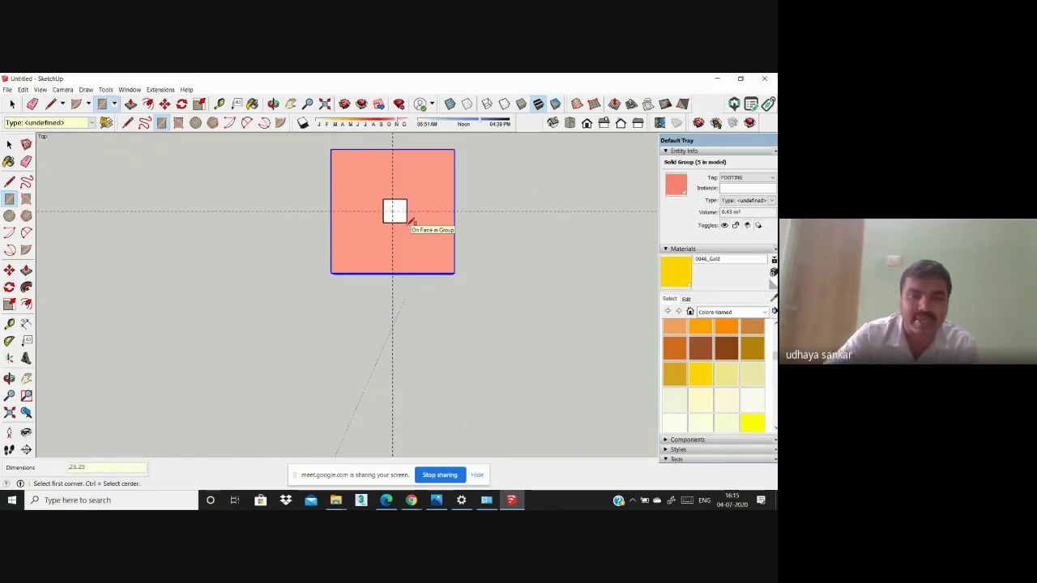
{"action": "scroll", "coordinate": [374, 222], "scroll_direction": "up", "scroll_amount": 3}
{"action": "middle_click_drag", "start_coordinate": [375, 222], "coordinate": [403, 154]}
{"action": "scroll", "coordinate": [384, 175], "scroll_direction": "up", "scroll_amount": 2}
{"action": "scroll", "coordinate": [339, 217], "scroll_direction": "down", "scroll_amount": 2}
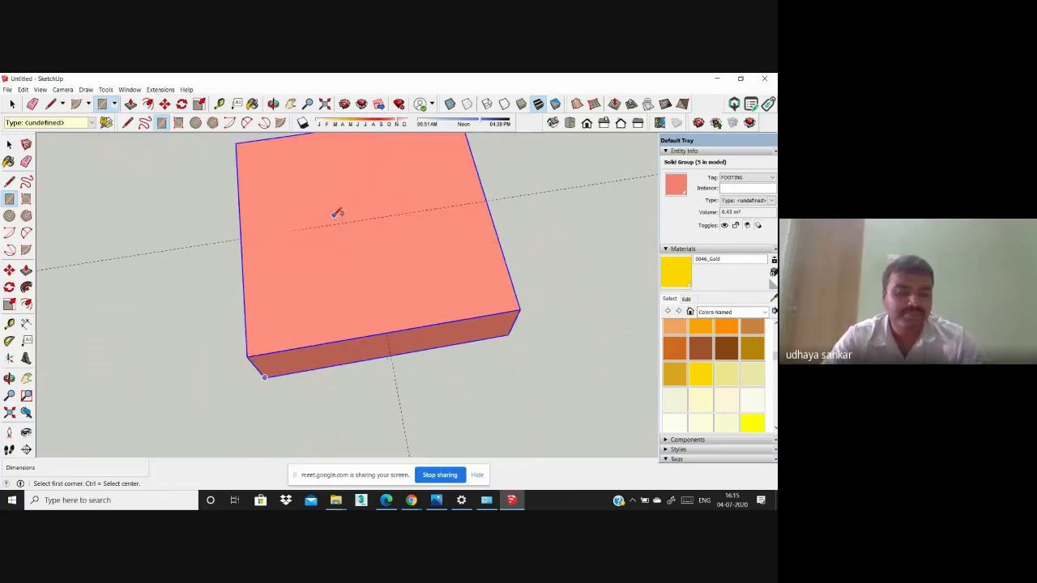
{"action": "scroll", "coordinate": [359, 220], "scroll_direction": "down", "scroll_amount": 2}
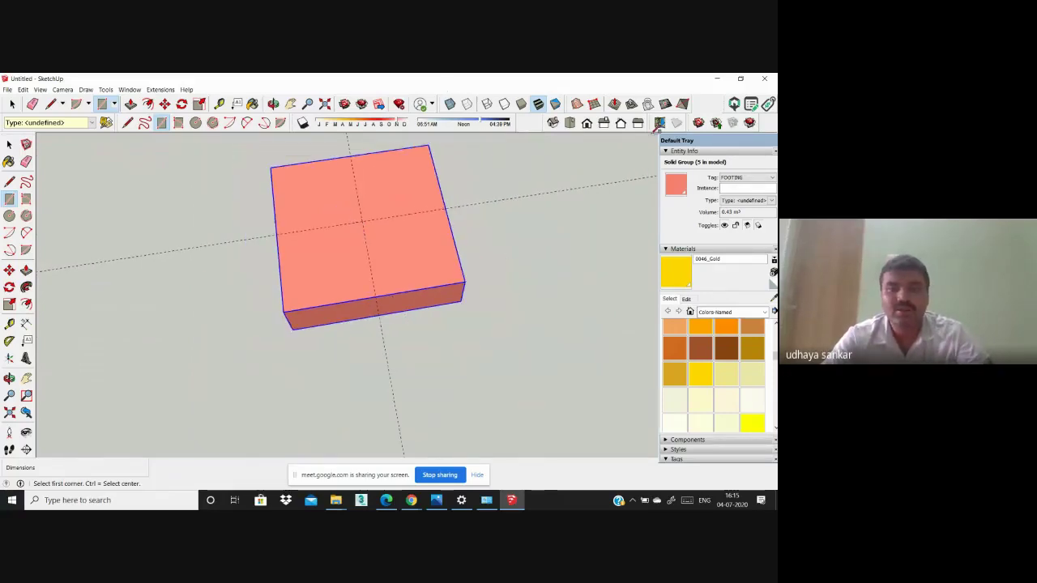
Step: Try to draw a line about 0.23 m long from the guide intersection along the horizontal guide in top view
{"action": "left_click", "coordinate": [570, 122]}
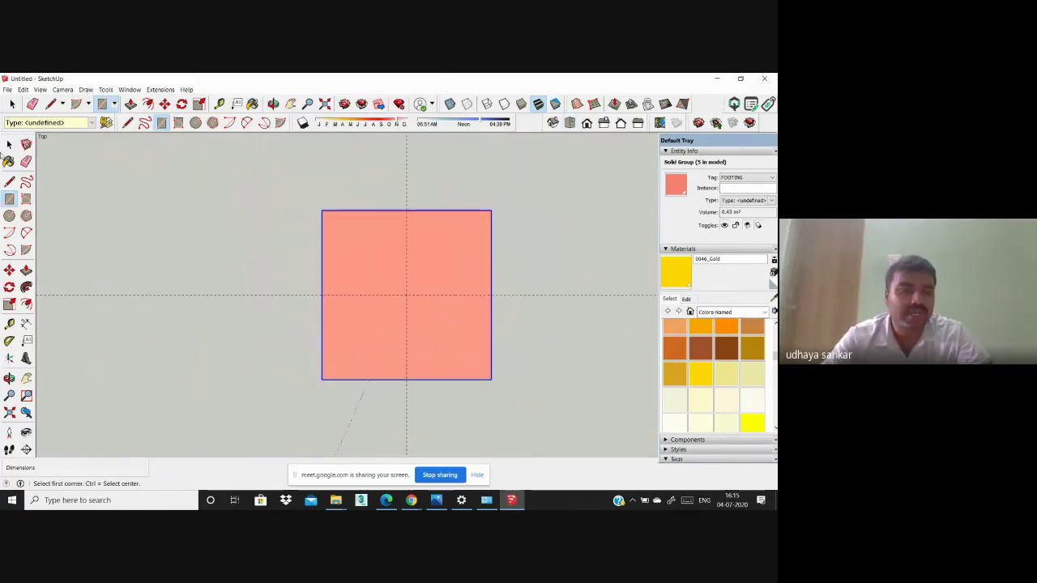
{"action": "left_click", "coordinate": [9, 181]}
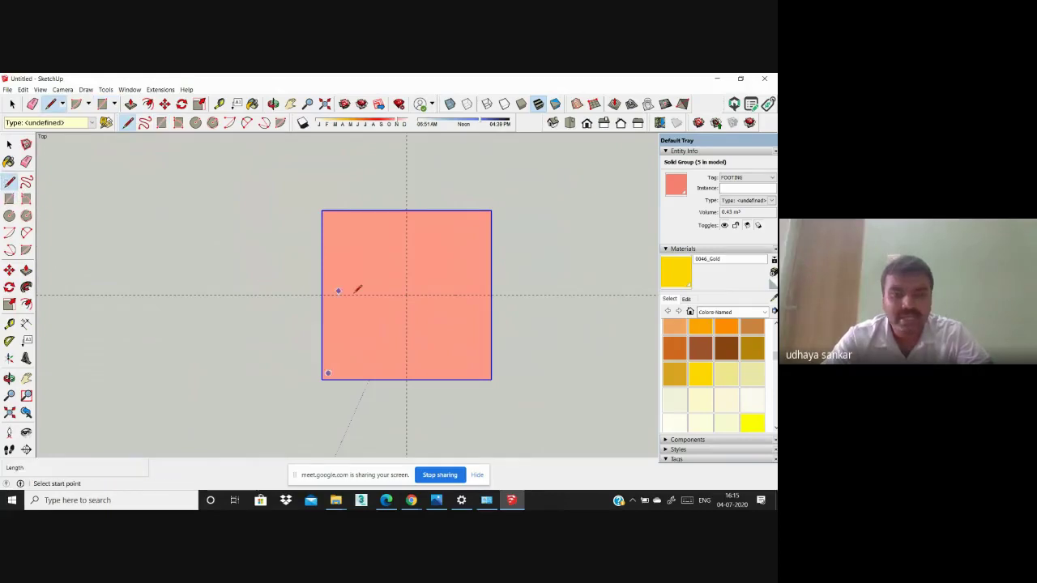
{"action": "left_click", "coordinate": [407, 294]}
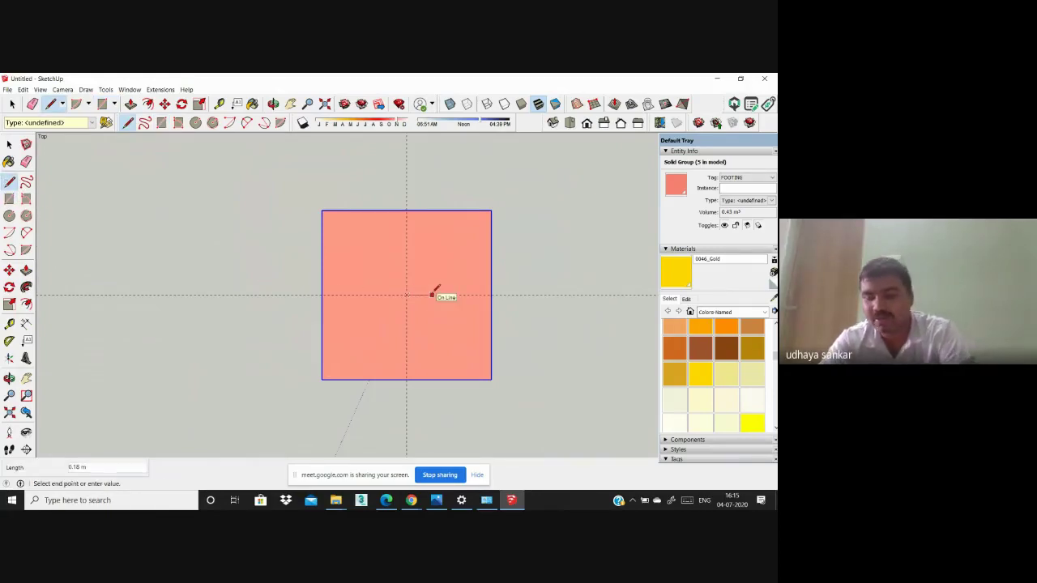
{"action": "left_click", "coordinate": [438, 294]}
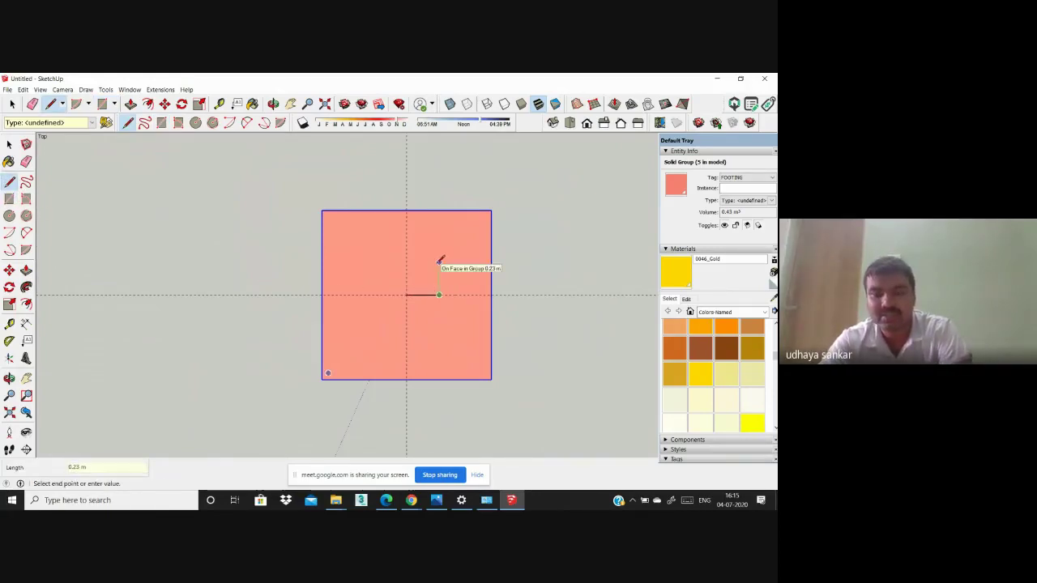
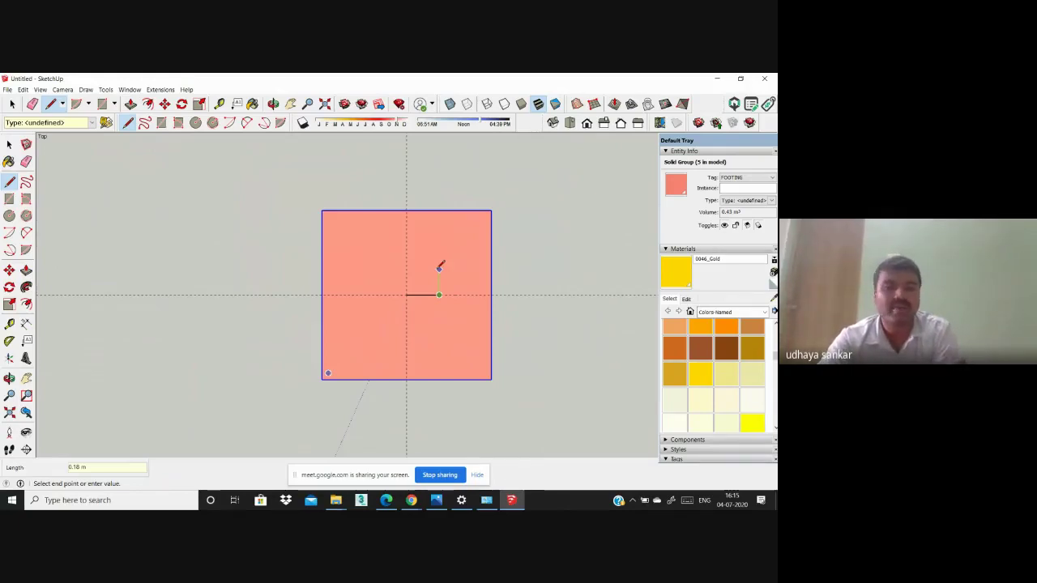
{"action": "key", "text": "Escape"}
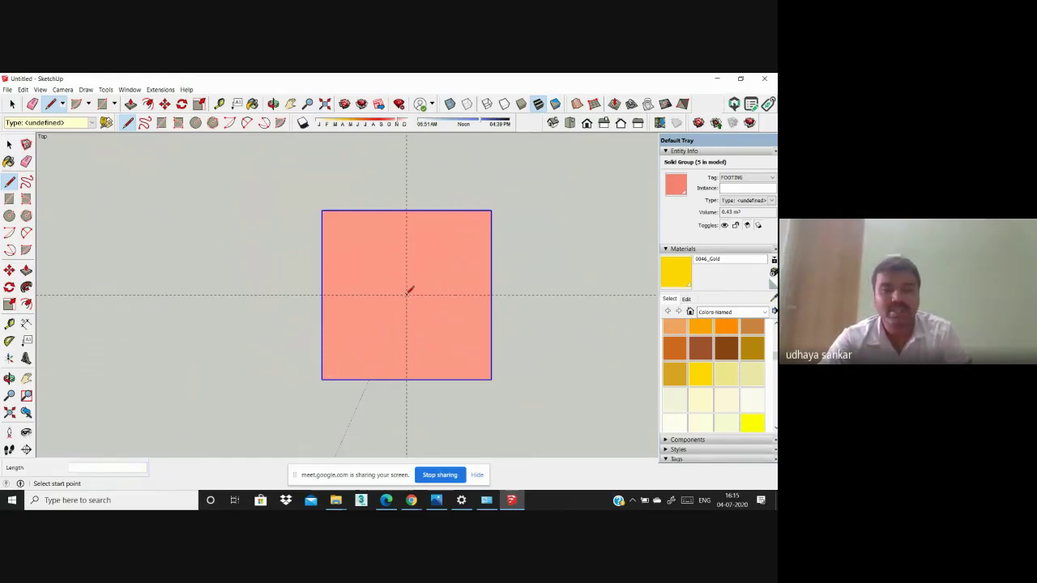
Step: Try to draw a 0.1 m line from the centre footing's guide intersection, with a second line turning off its end
{"action": "left_click", "coordinate": [407, 295]}
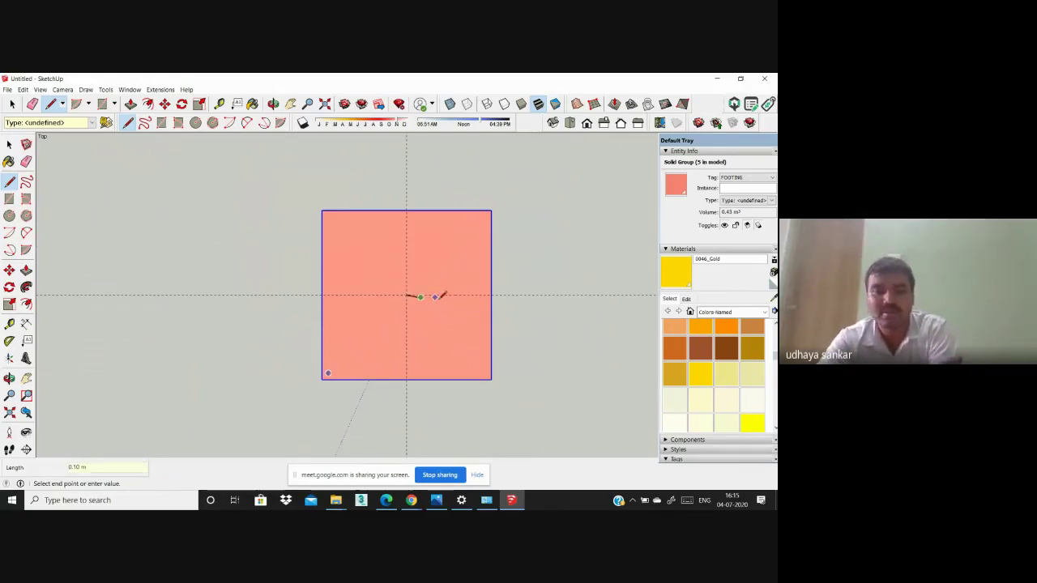
{"action": "key", "text": "Escape"}
{"action": "left_click", "coordinate": [407, 295]}
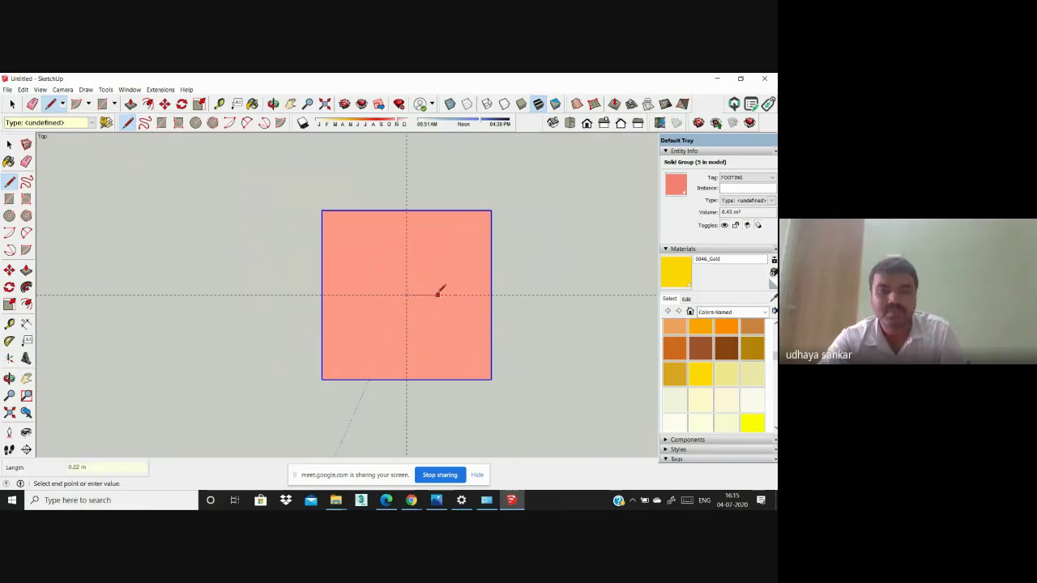
{"action": "type", "text": ".1"}
{"action": "key", "text": "Return"}
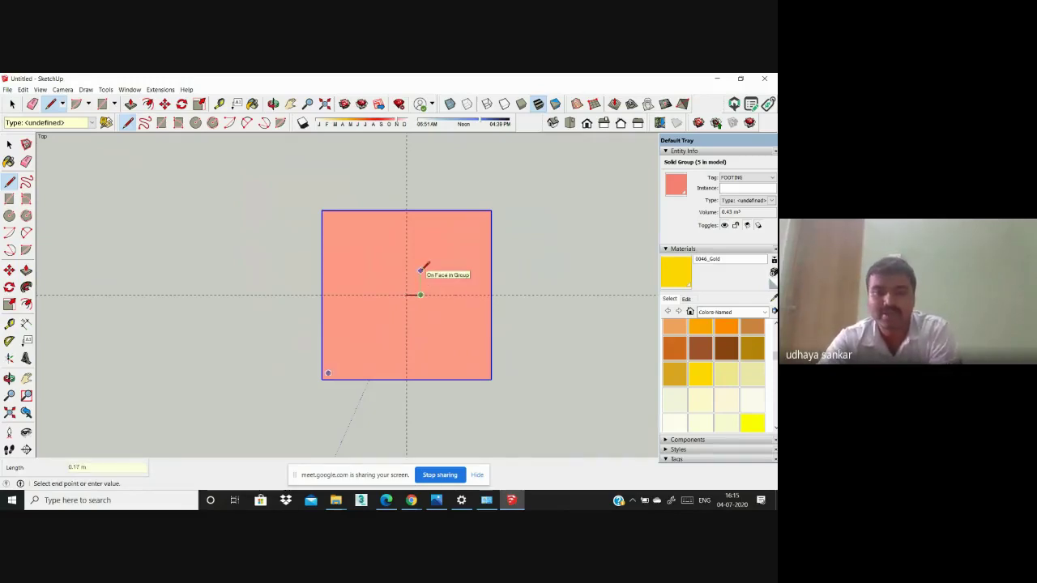
{"action": "left_click", "coordinate": [411, 273]}
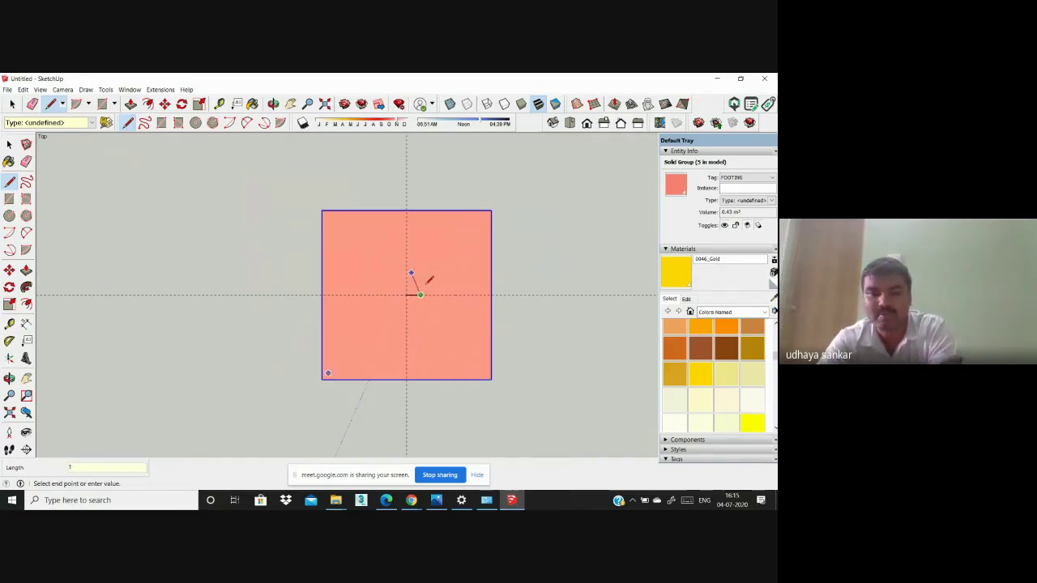
{"action": "key", "text": "ctrl+z"}
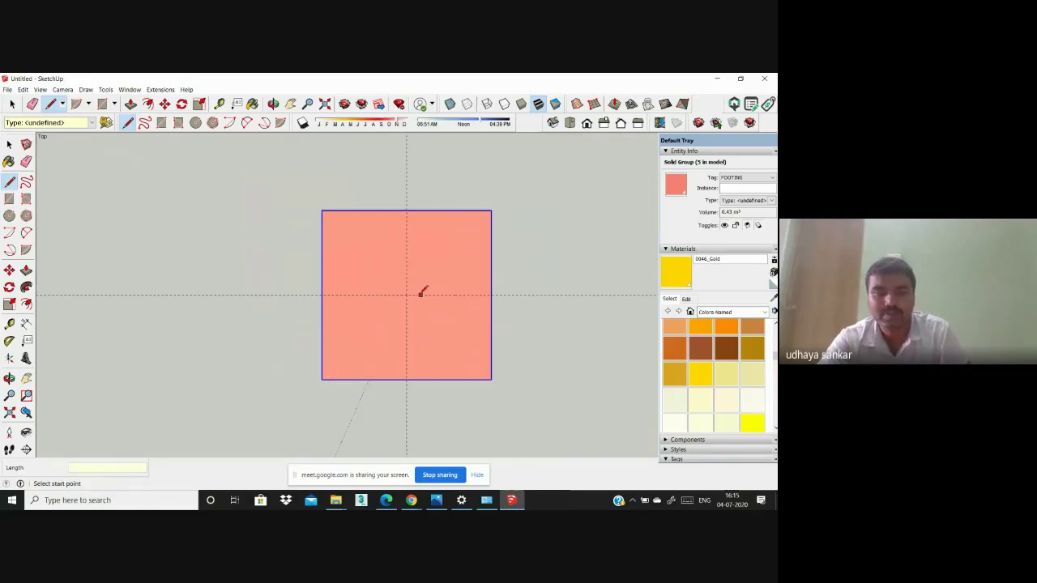
Step: Draw the upper half of a square outline around the guide intersection on the centre footing, using connected 0.1 m lines
{"action": "left_click", "coordinate": [420, 294]}
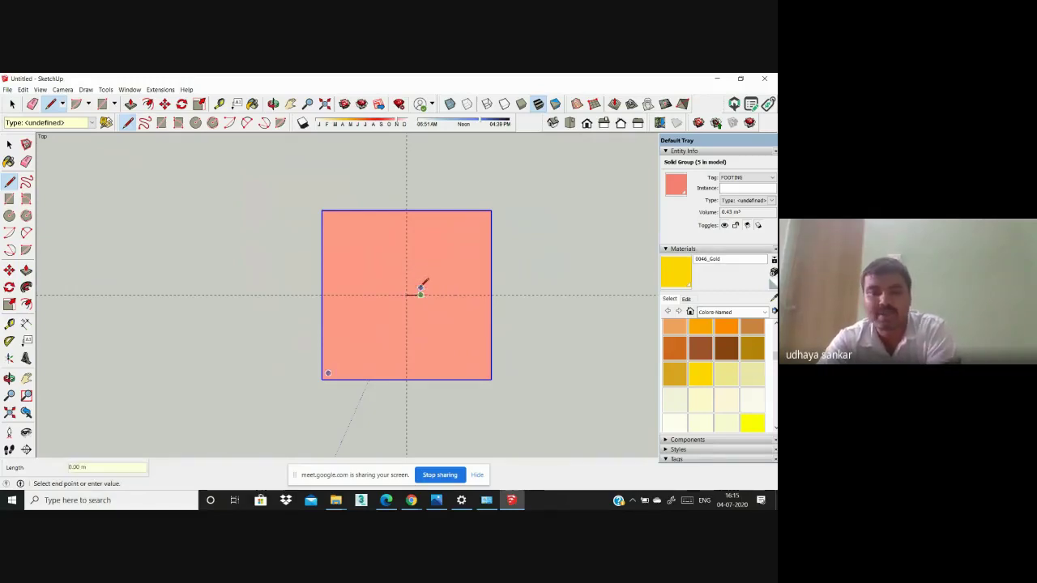
{"action": "left_click", "coordinate": [420, 282]}
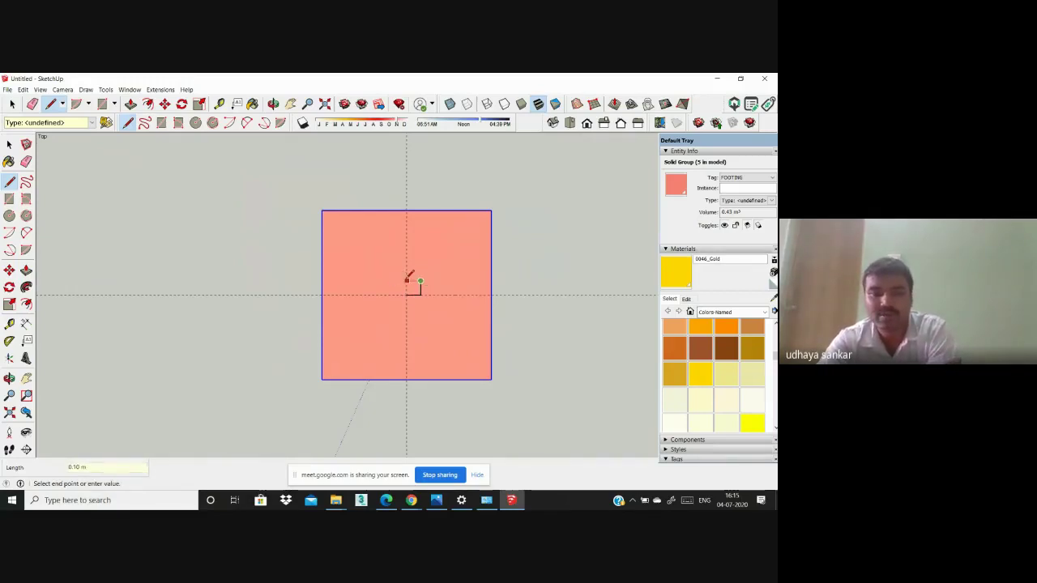
{"action": "type", "text": ".1"}
{"action": "key", "text": "Return"}
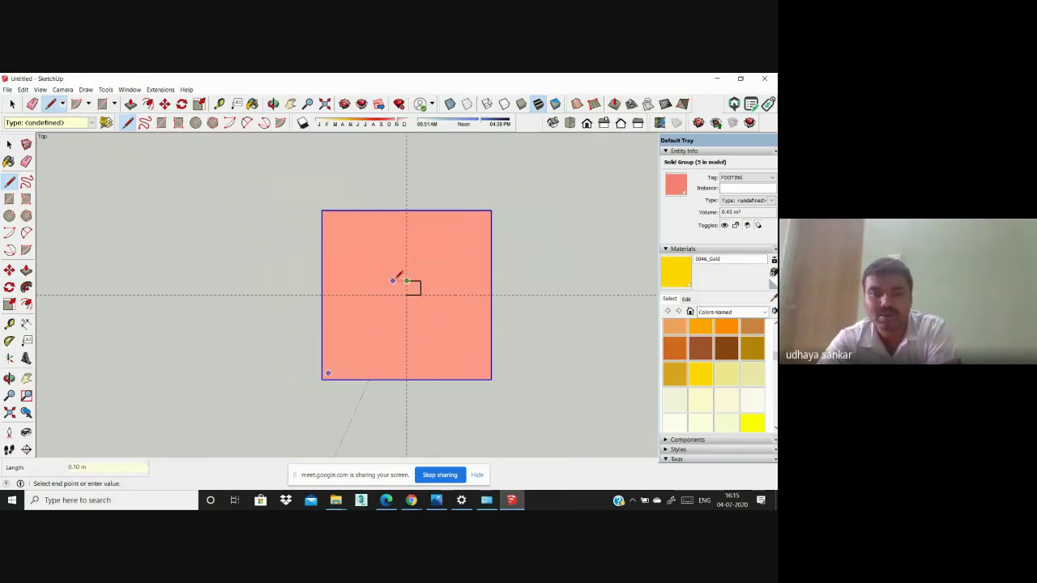
{"action": "type", "text": ".1"}
{"action": "key", "text": "Return"}
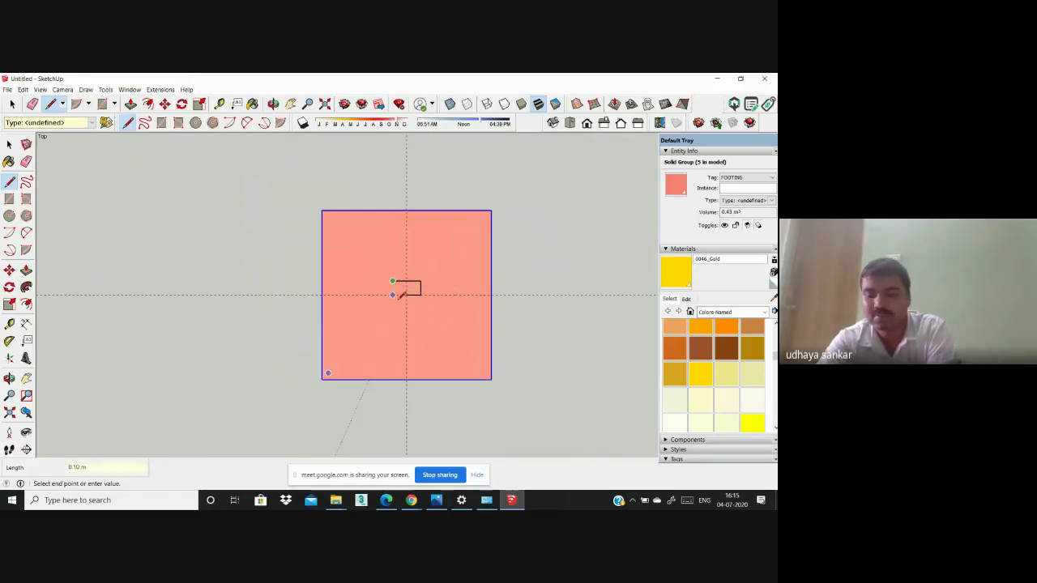
{"action": "type", "text": ".1"}
{"action": "key", "text": "Return"}
Step: Complete the lower half of the square with 0.1 m line segments, closing the outline on the centre footing
{"action": "type", "text": "."}
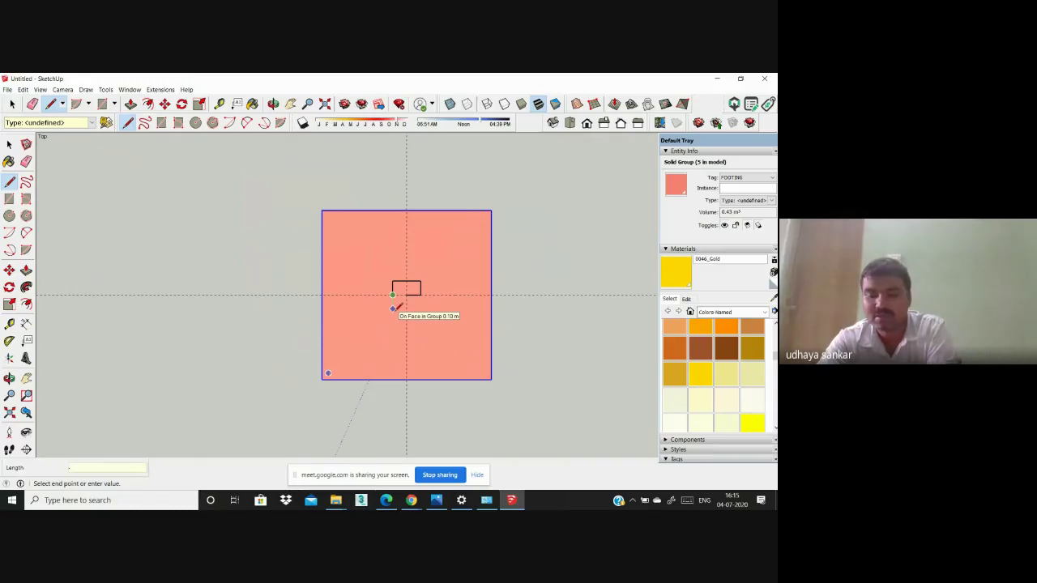
{"action": "type", "text": "1"}
{"action": "key", "text": "Return"}
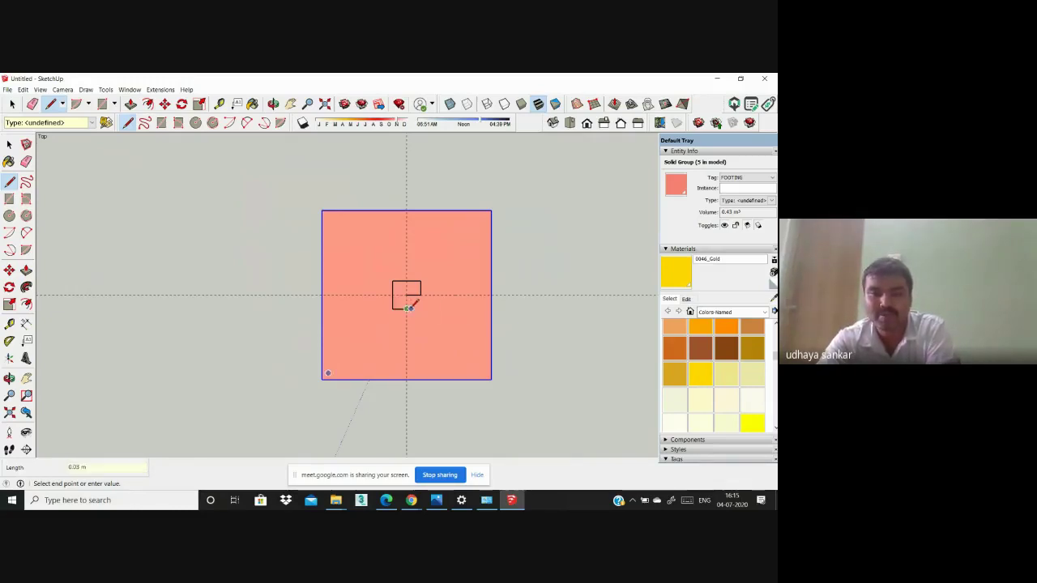
{"action": "left_click", "coordinate": [420, 308]}
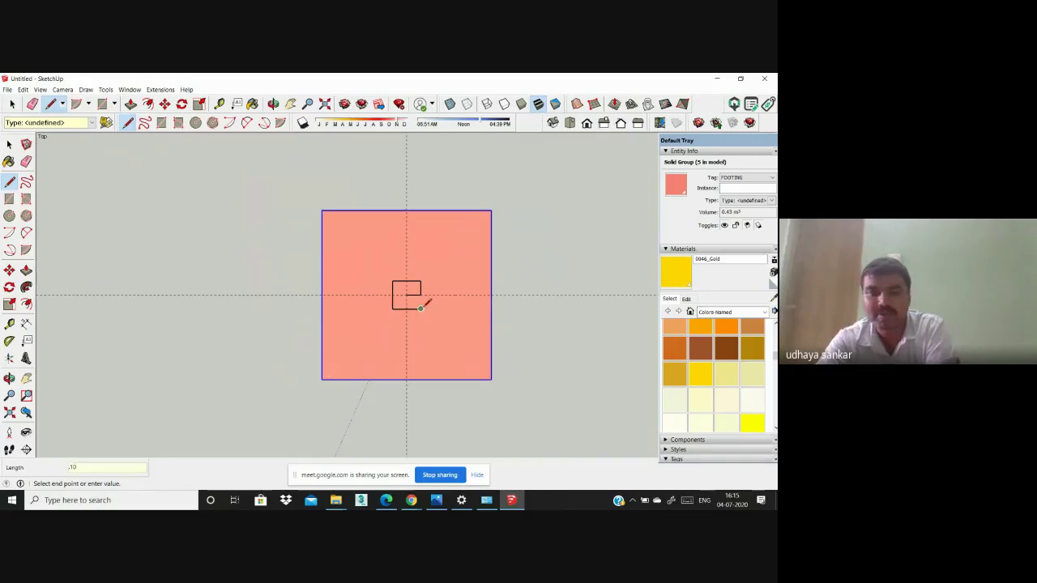
{"action": "type", "text": ".1"}
{"action": "key", "text": "Return"}
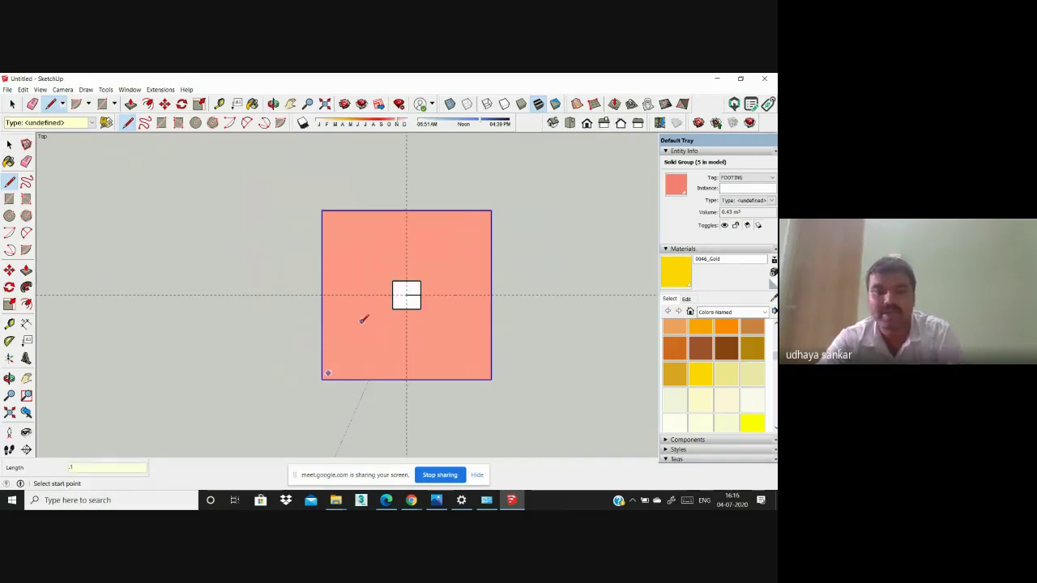
Step: Erase the leftover line running from the guide intersection to the edge inside the small square
{"action": "scroll", "coordinate": [451, 308], "scroll_direction": "up", "scroll_amount": 3}
{"action": "scroll", "coordinate": [442, 296], "scroll_direction": "down", "scroll_amount": 3}
{"action": "mouse_move", "coordinate": [442, 296]}
{"action": "middle_mouse_down"}
{"action": "mouse_move", "coordinate": [371, 216]}
{"action": "mouse_move", "coordinate": [538, 176]}
{"action": "mouse_move", "coordinate": [428, 335]}
{"action": "mouse_move", "coordinate": [443, 418]}
{"action": "middle_mouse_up"}
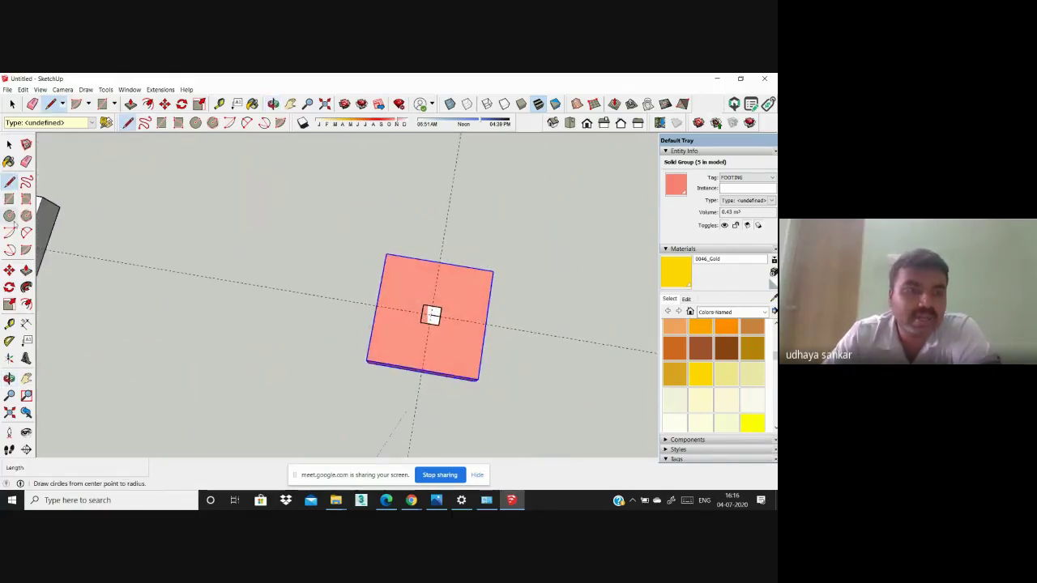
{"action": "left_click", "coordinate": [26, 161]}
{"action": "scroll", "coordinate": [453, 312], "scroll_direction": "up", "scroll_amount": 5}
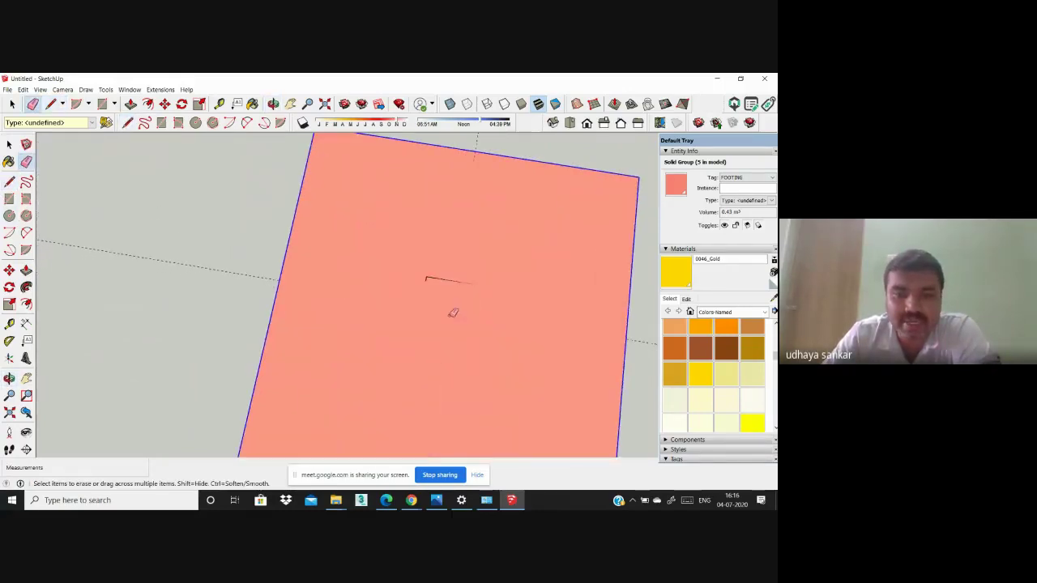
{"action": "scroll", "coordinate": [453, 316], "scroll_direction": "down", "scroll_amount": 3}
{"action": "scroll", "coordinate": [461, 311], "scroll_direction": "down", "scroll_amount": 2}
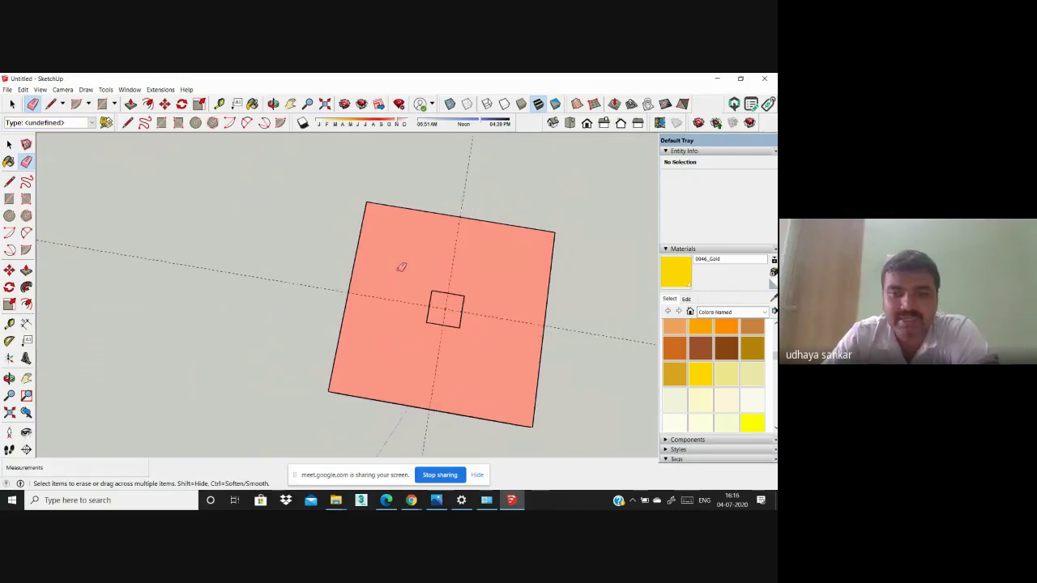
Step: Extrude the small square on the centre footing 3 m upward with Push/Pull to form a column
{"action": "middle_click_drag", "start_coordinate": [400, 267], "coordinate": [262, 257]}
{"action": "scroll", "coordinate": [322, 303], "scroll_direction": "down", "scroll_amount": 3}
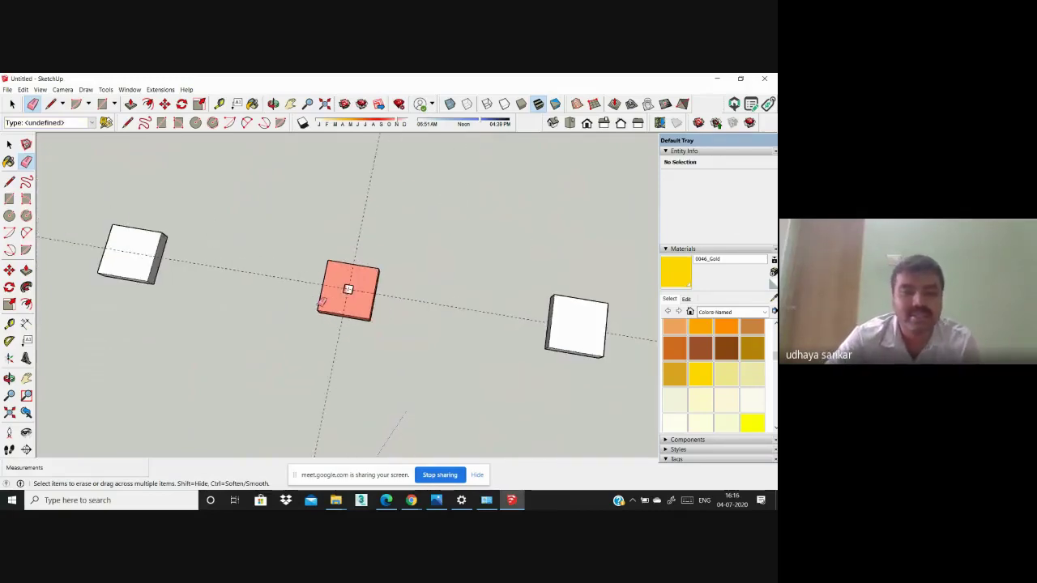
{"action": "scroll", "coordinate": [348, 290], "scroll_direction": "up", "scroll_amount": 5}
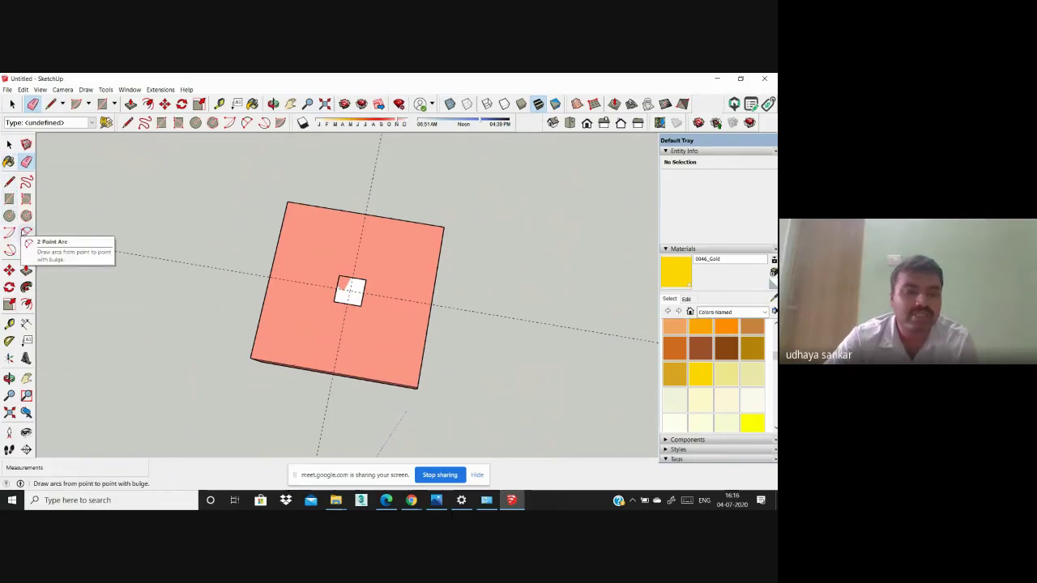
{"action": "left_click", "coordinate": [27, 272]}
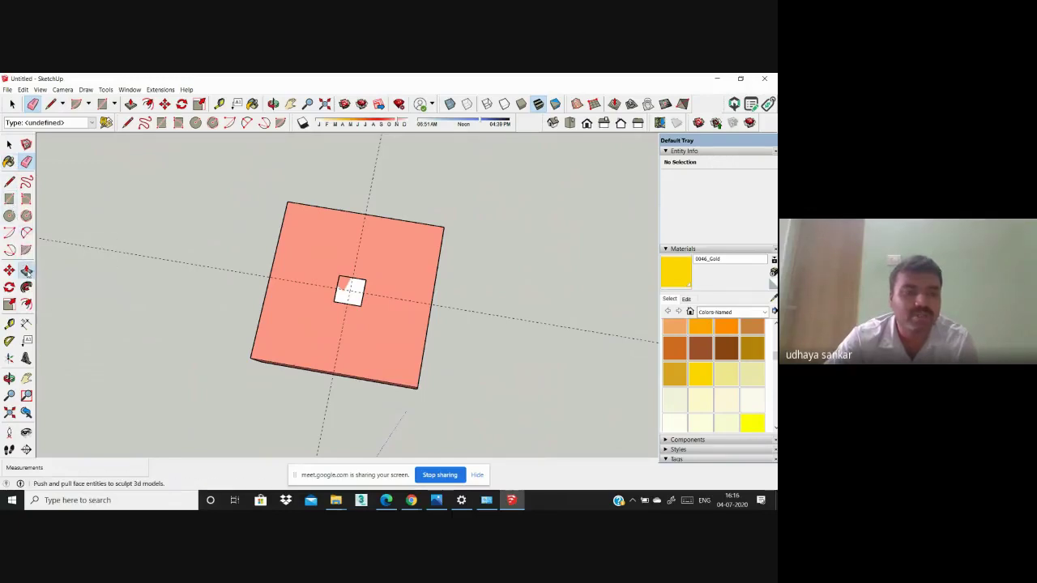
{"action": "scroll", "coordinate": [243, 276], "scroll_direction": "down", "scroll_amount": 3}
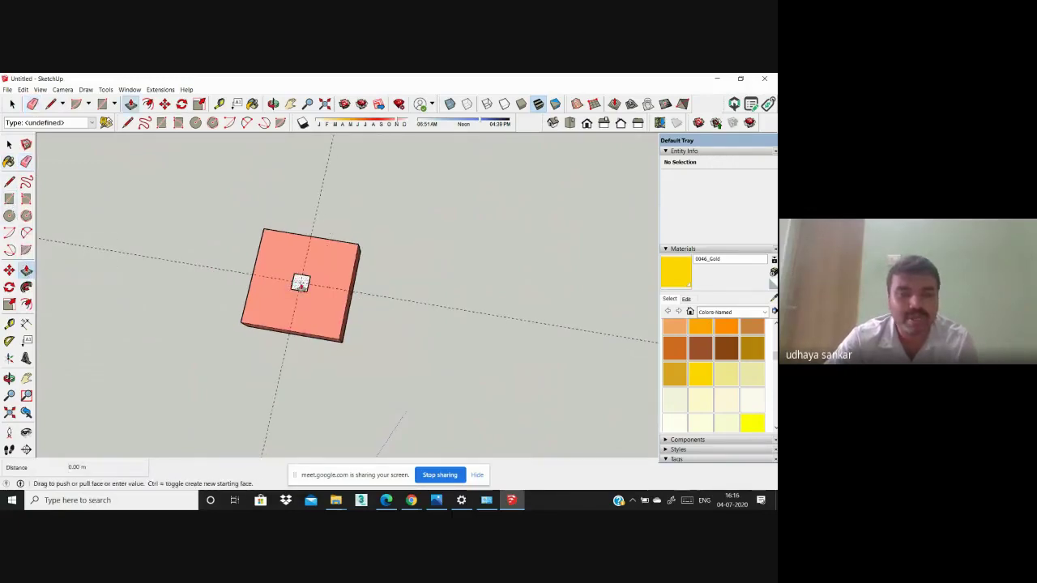
{"action": "left_click_drag", "start_coordinate": [300, 283], "coordinate": [299, 212]}
{"action": "left_click", "coordinate": [300, 212]}
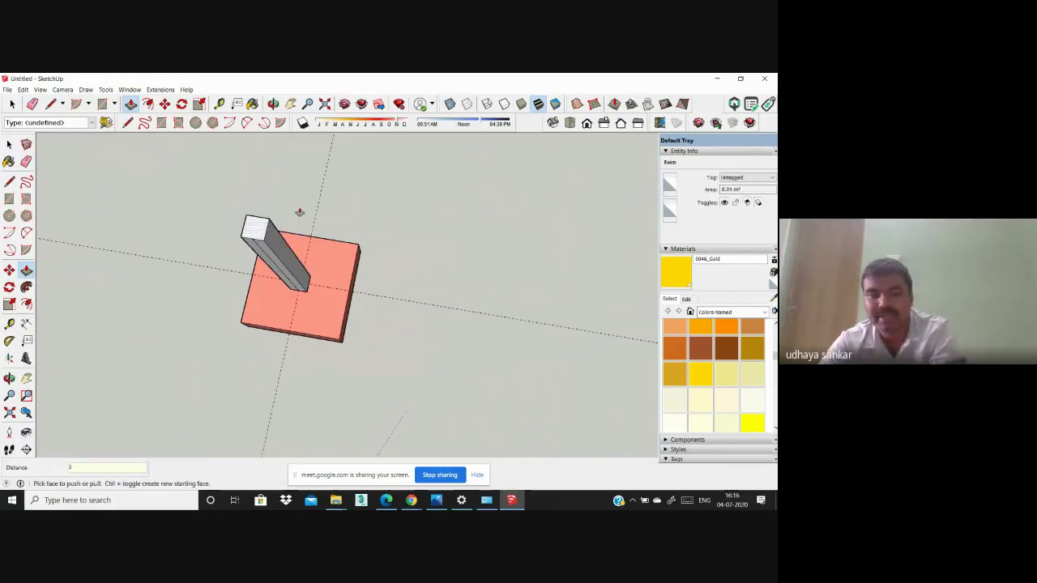
{"action": "type", "text": "3"}
{"action": "key", "text": "Return"}
Step: Examine the column from several sides for extra edges running along its faces
{"action": "mouse_move", "coordinate": [299, 212]}
{"action": "middle_mouse_down"}
{"action": "mouse_move", "coordinate": [343, 251]}
{"action": "mouse_move", "coordinate": [491, 144]}
{"action": "mouse_move", "coordinate": [282, 326]}
{"action": "mouse_move", "coordinate": [359, 275]}
{"action": "mouse_move", "coordinate": [301, 358]}
{"action": "middle_mouse_up"}
{"action": "scroll", "coordinate": [300, 358], "scroll_direction": "up", "scroll_amount": 3}
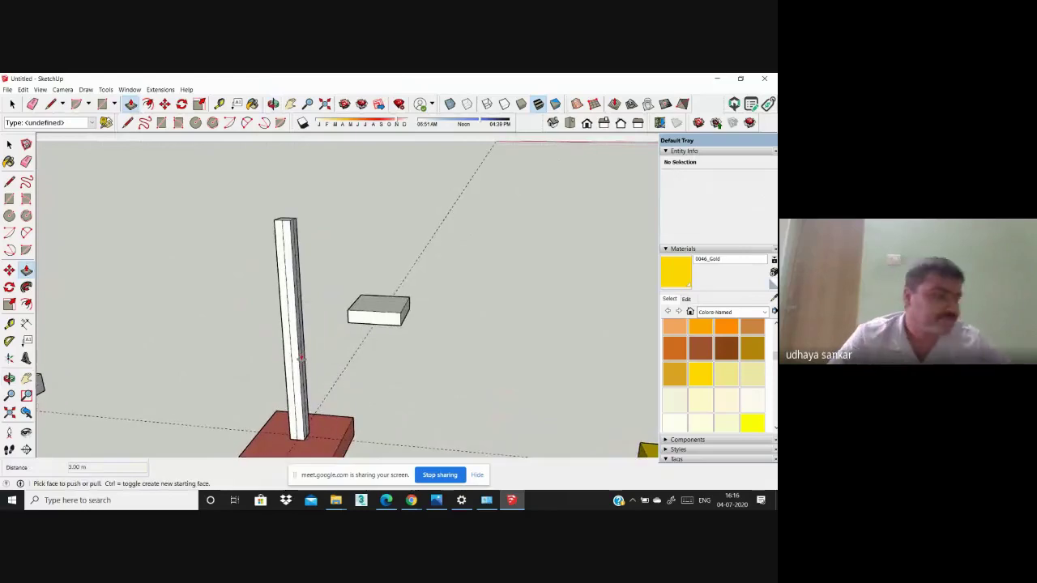
{"action": "scroll", "coordinate": [389, 276], "scroll_direction": "down", "scroll_amount": 3}
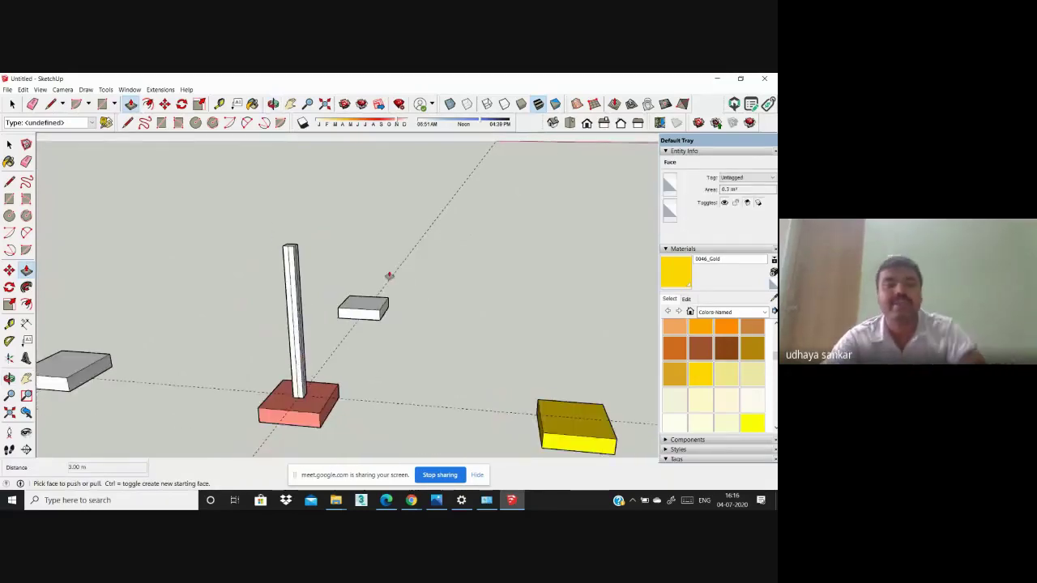
{"action": "scroll", "coordinate": [389, 277], "scroll_direction": "down", "scroll_amount": 3}
{"action": "mouse_move", "coordinate": [378, 281]}
{"action": "middle_mouse_down"}
{"action": "mouse_move", "coordinate": [299, 308]}
{"action": "mouse_move", "coordinate": [128, 290]}
{"action": "middle_mouse_up"}
{"action": "scroll", "coordinate": [341, 305], "scroll_direction": "up", "scroll_amount": 5}
{"action": "scroll", "coordinate": [331, 308], "scroll_direction": "up", "scroll_amount": 3}
{"action": "scroll", "coordinate": [319, 308], "scroll_direction": "down", "scroll_amount": 3}
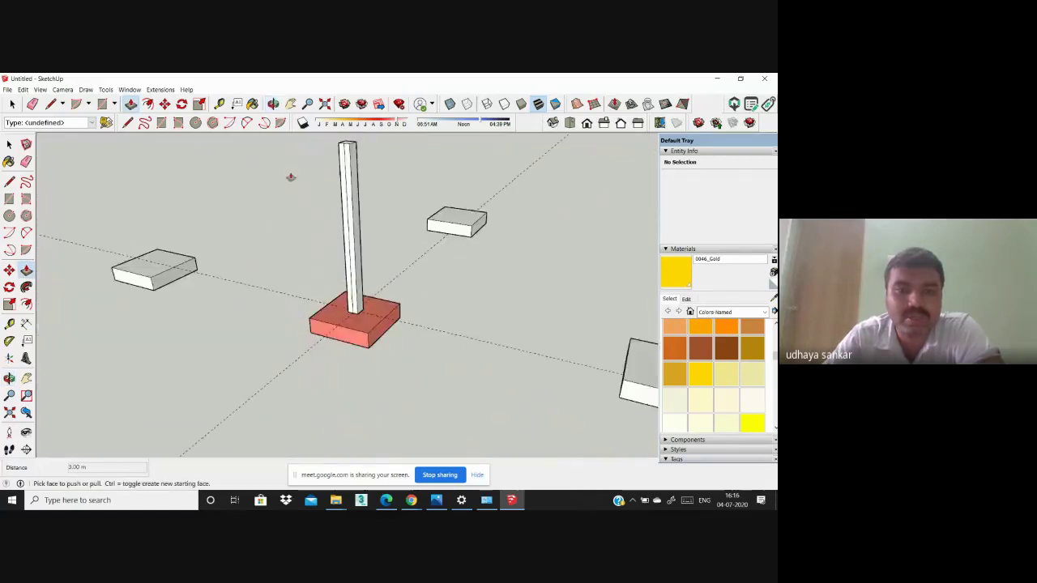
{"action": "scroll", "coordinate": [331, 175], "scroll_direction": "up", "scroll_amount": 2}
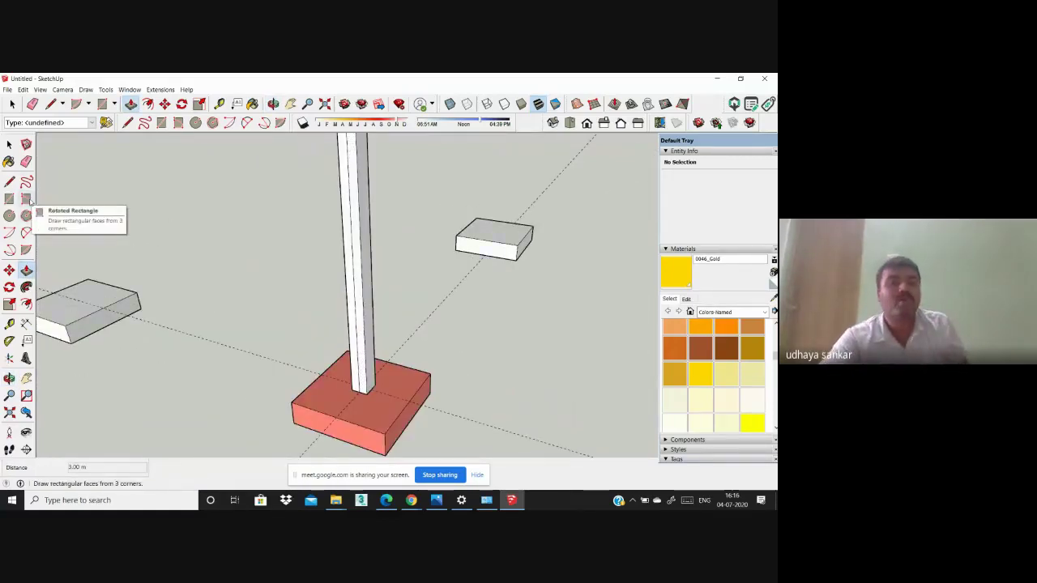
{"action": "scroll", "coordinate": [308, 284], "scroll_direction": "down", "scroll_amount": 3}
{"action": "middle_click_drag", "start_coordinate": [313, 289], "coordinate": [127, 224]}
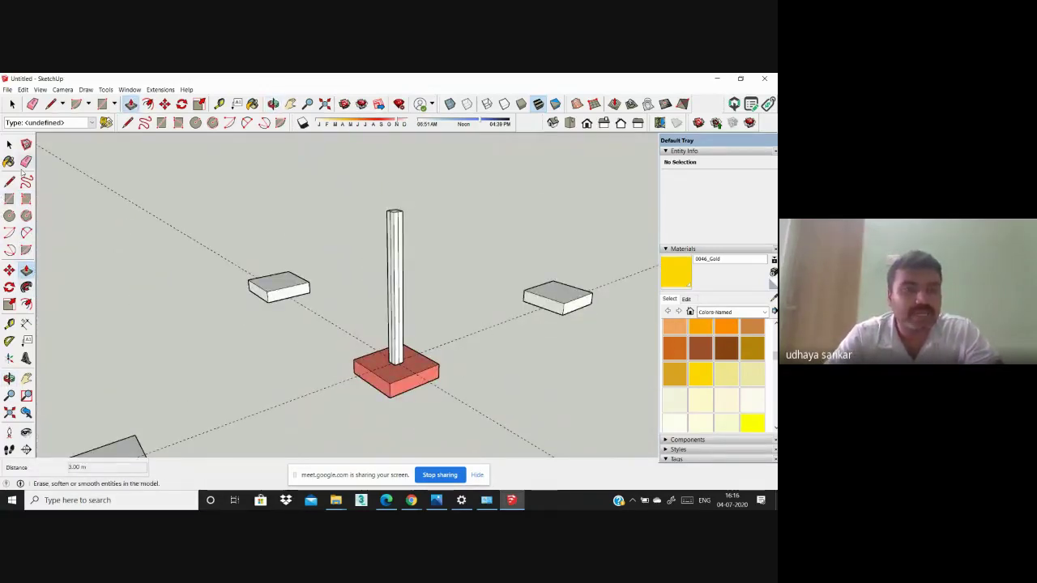
Step: Erase the extra vertical edges running along the middle of the column's side faces
{"action": "left_click", "coordinate": [26, 161]}
{"action": "scroll", "coordinate": [435, 263], "scroll_direction": "up", "scroll_amount": 5}
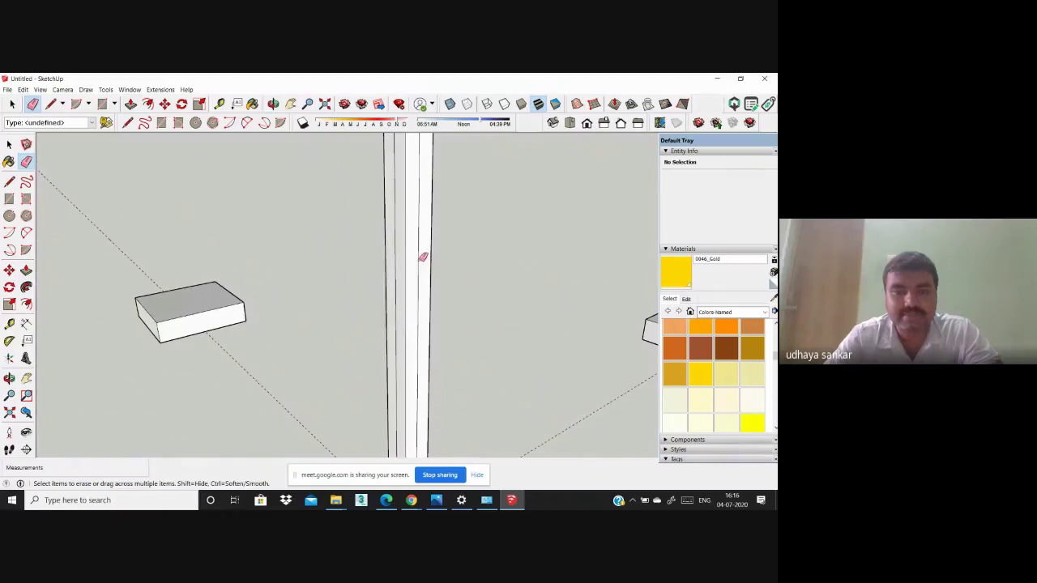
{"action": "scroll", "coordinate": [424, 259], "scroll_direction": "down", "scroll_amount": 5}
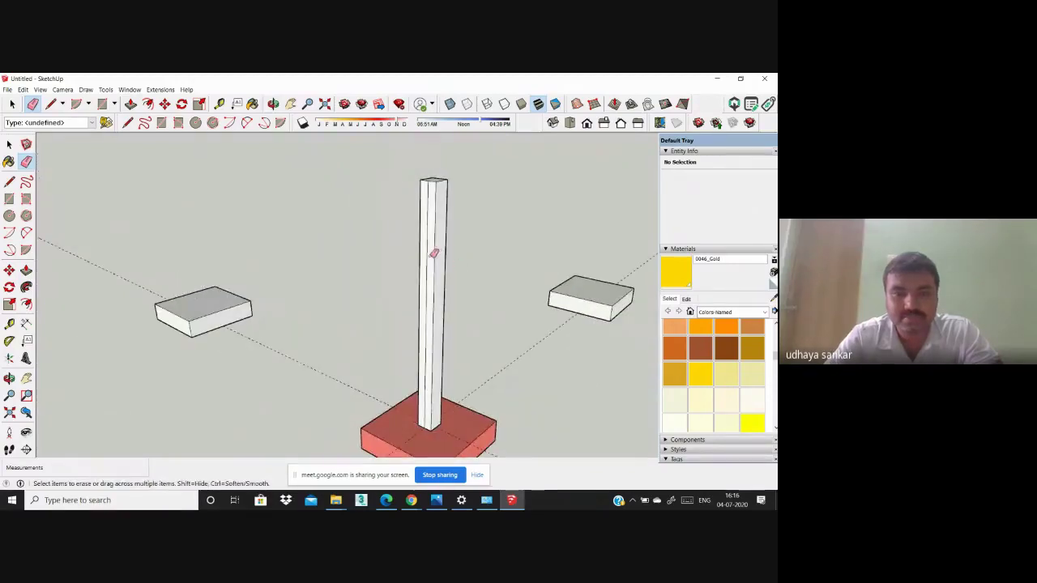
{"action": "left_click", "coordinate": [431, 254]}
{"action": "scroll", "coordinate": [501, 277], "scroll_direction": "down", "scroll_amount": 2}
{"action": "middle_click_drag", "start_coordinate": [472, 286], "coordinate": [357, 257]}
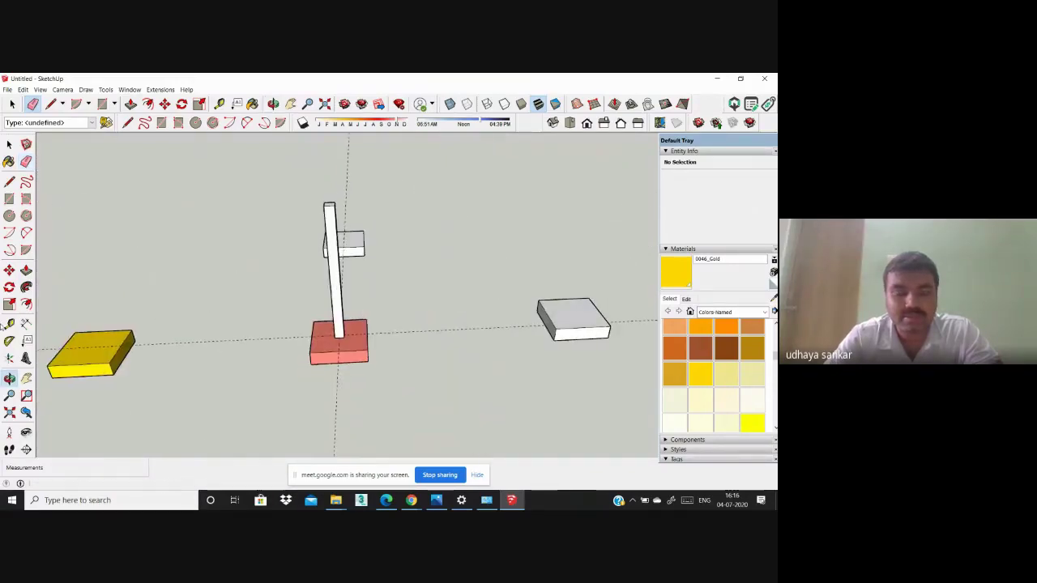
{"action": "middle_click_drag", "start_coordinate": [483, 257], "coordinate": [394, 190]}
{"action": "scroll", "coordinate": [327, 210], "scroll_direction": "up", "scroll_amount": 3}
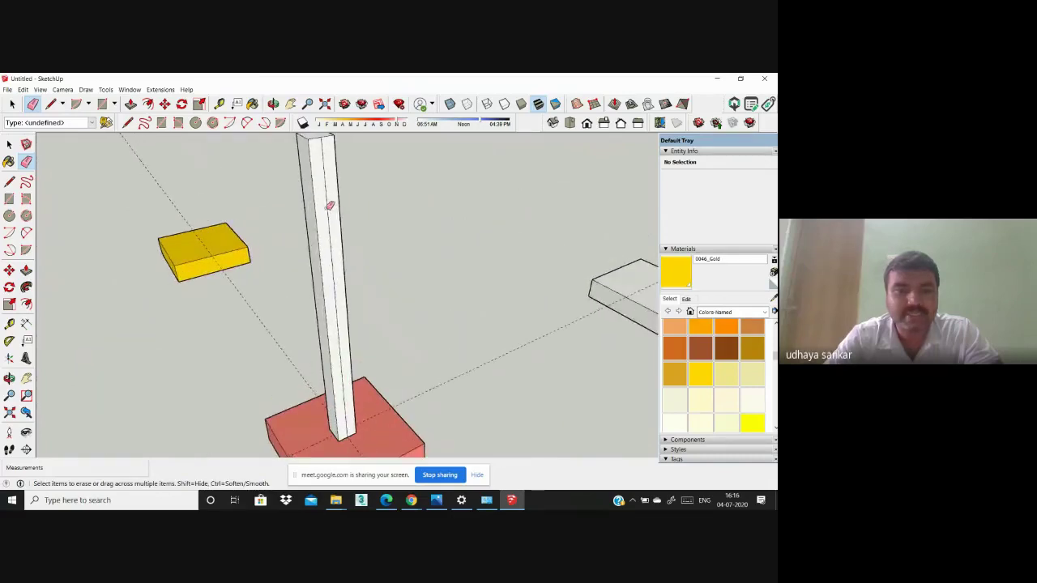
{"action": "scroll", "coordinate": [367, 239], "scroll_direction": "down", "scroll_amount": 3}
{"action": "middle_click_drag", "start_coordinate": [185, 205], "coordinate": [317, 171]}
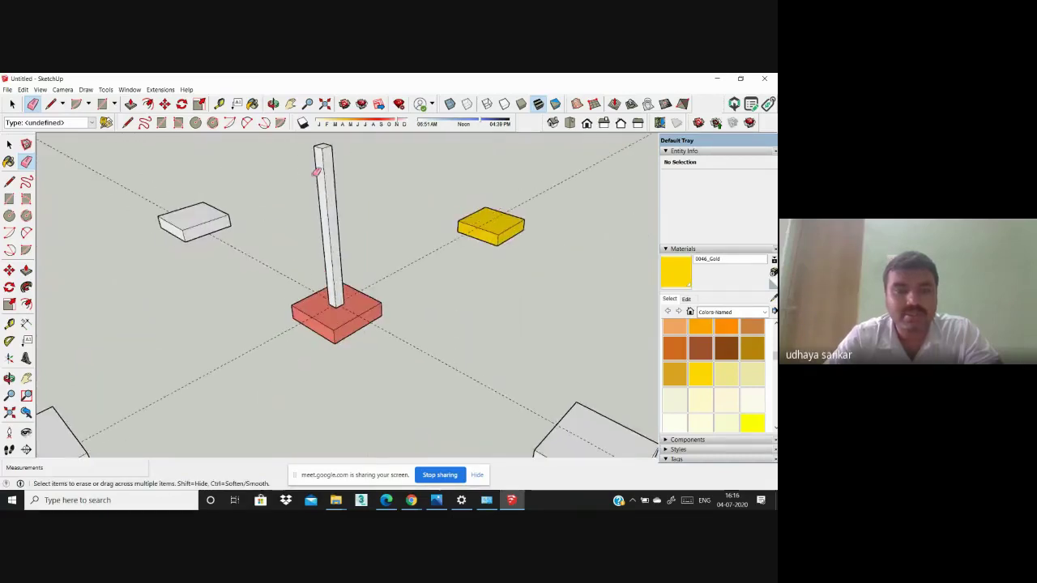
Step: Assign the COLUMN tag to one side face of the column
{"action": "scroll", "coordinate": [298, 214], "scroll_direction": "down", "scroll_amount": 2}
{"action": "middle_click_drag", "start_coordinate": [298, 214], "coordinate": [551, 354]}
{"action": "scroll", "coordinate": [350, 331], "scroll_direction": "up", "scroll_amount": 3}
{"action": "scroll", "coordinate": [350, 330], "scroll_direction": "down", "scroll_amount": 4}
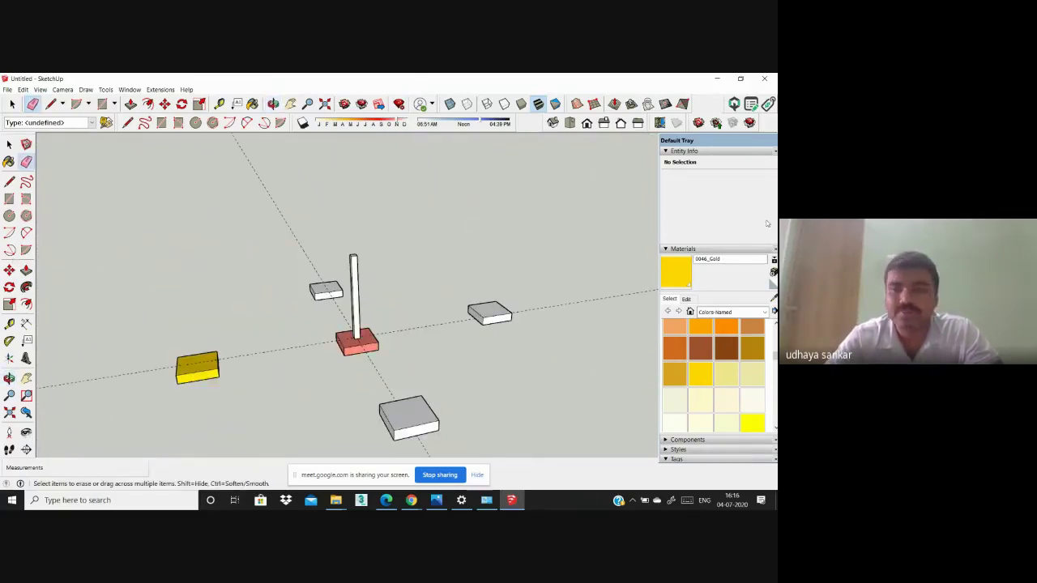
{"action": "scroll", "coordinate": [689, 346], "scroll_direction": "down", "scroll_amount": 3}
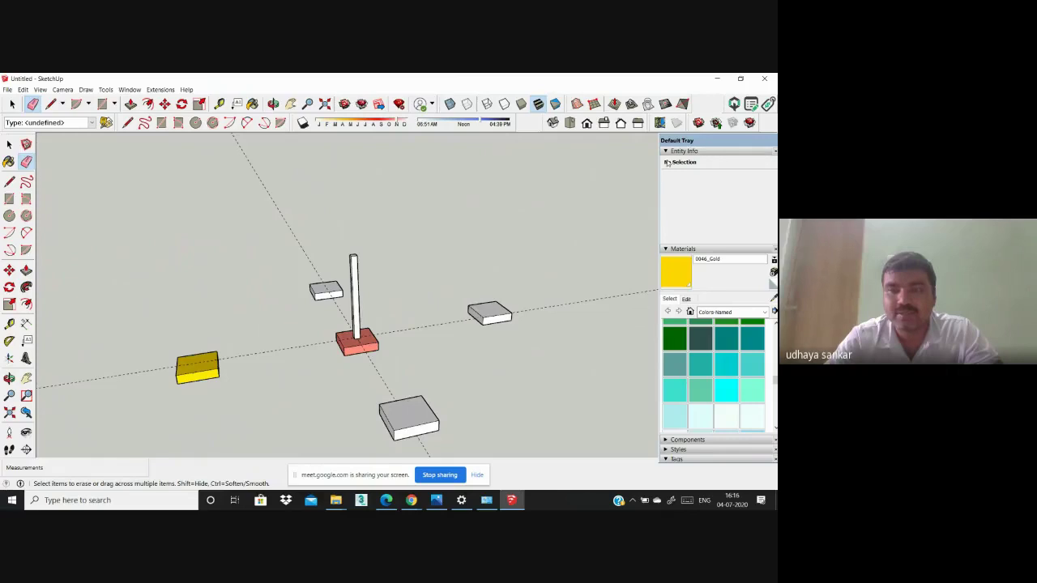
{"action": "scroll", "coordinate": [651, 191], "scroll_direction": "up", "scroll_amount": 1}
{"action": "left_click", "coordinate": [10, 145]}
{"action": "scroll", "coordinate": [324, 324], "scroll_direction": "up", "scroll_amount": 3}
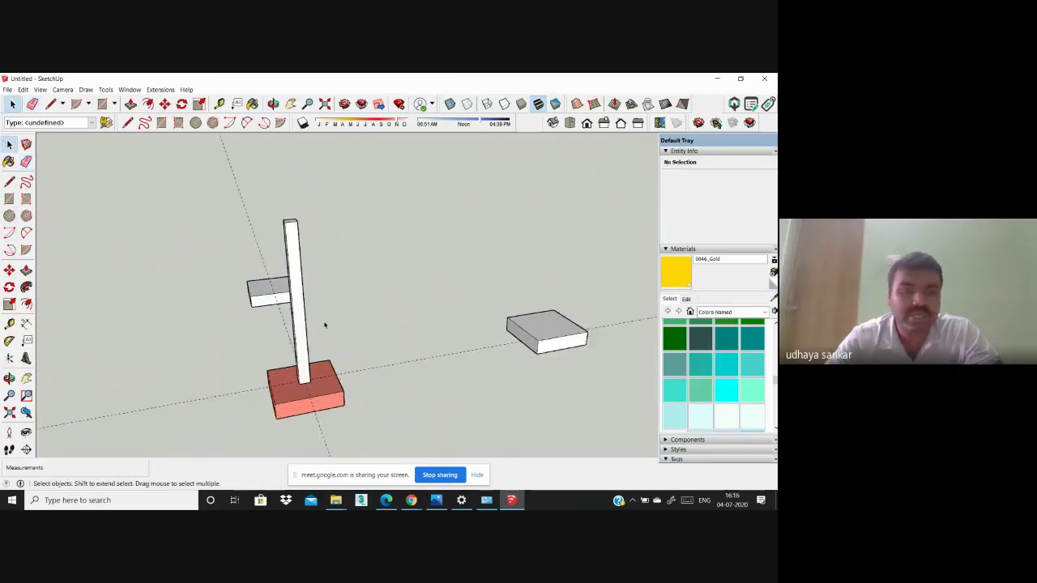
{"action": "scroll", "coordinate": [312, 317], "scroll_direction": "up", "scroll_amount": 1}
{"action": "left_click", "coordinate": [294, 308]}
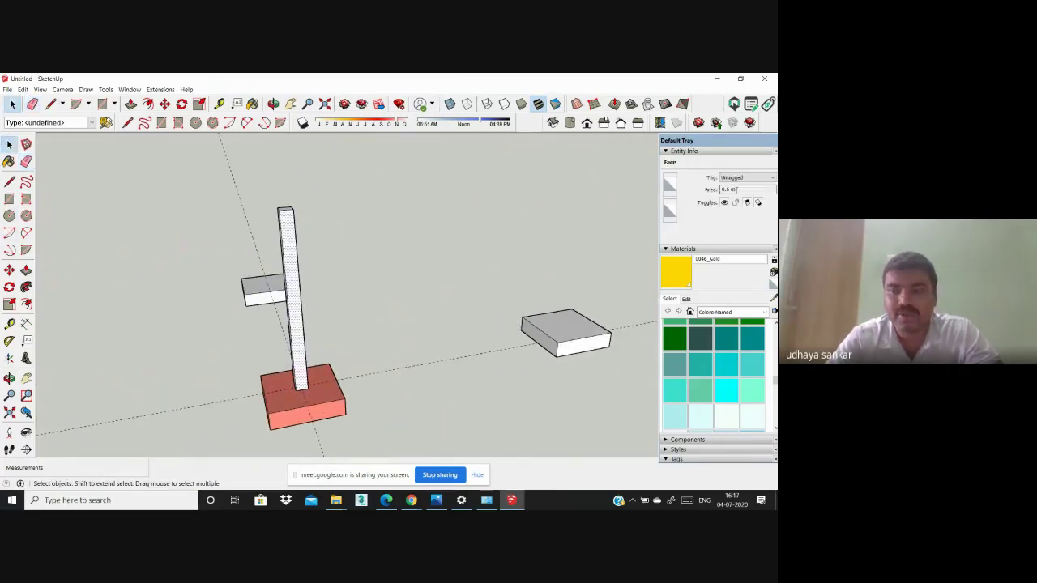
{"action": "left_click", "coordinate": [746, 179]}
{"action": "left_click", "coordinate": [745, 199]}
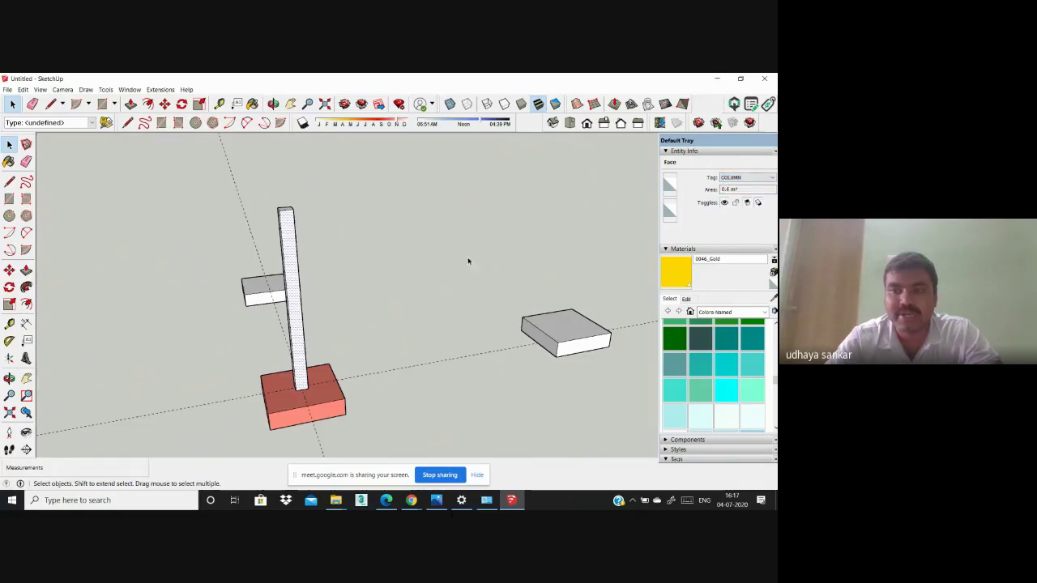
Step: Try to select all faces and edges of the column on the centre footing
{"action": "middle_click_drag", "start_coordinate": [248, 254], "coordinate": [350, 262]}
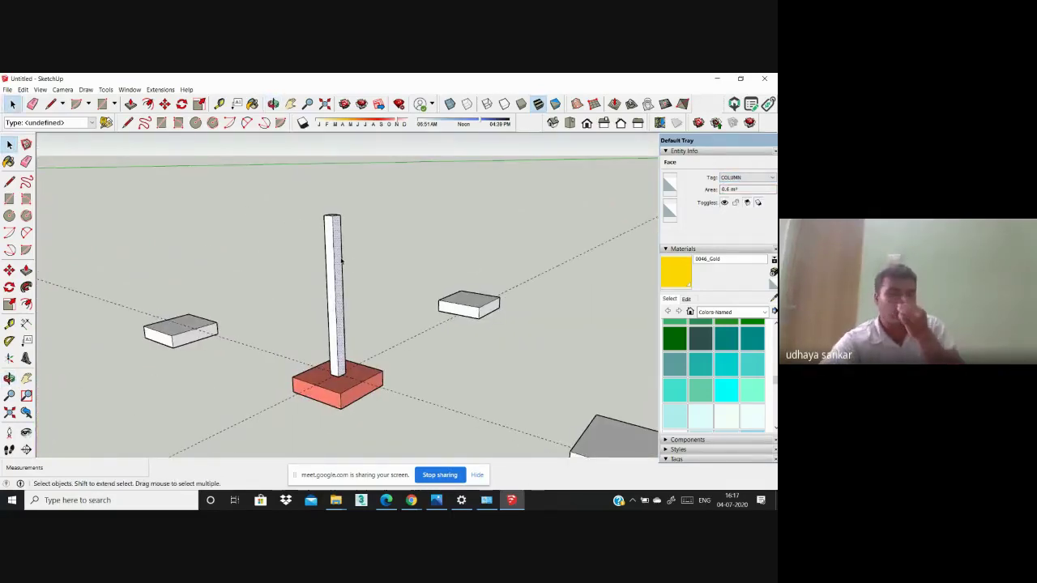
{"action": "middle_click_drag", "start_coordinate": [341, 262], "coordinate": [410, 347]}
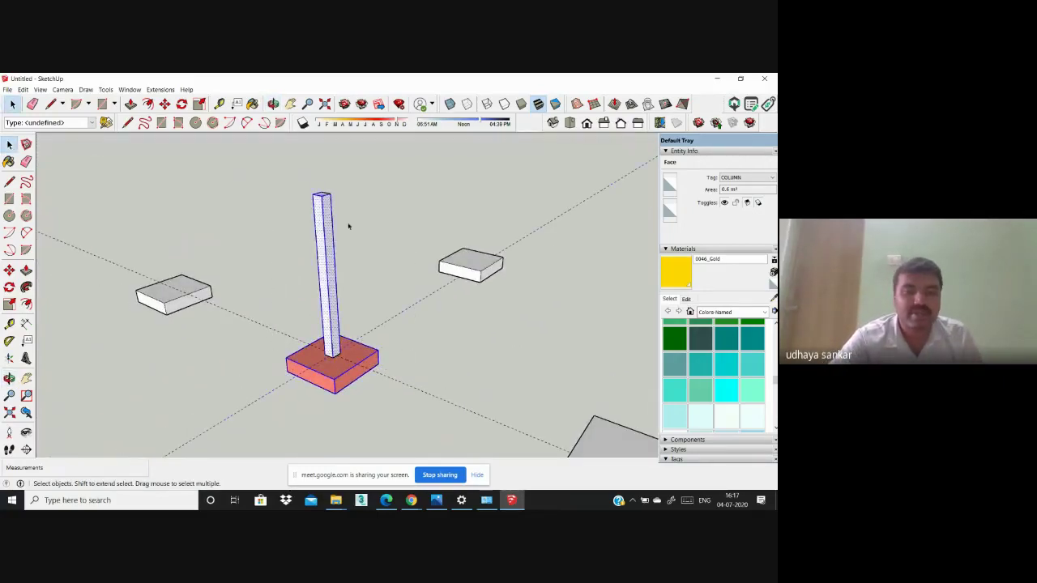
{"action": "left_click", "coordinate": [366, 269]}
Step: Hide the red centre footing group beneath the column
{"action": "scroll", "coordinate": [324, 364], "scroll_direction": "up", "scroll_amount": 3}
{"action": "scroll", "coordinate": [324, 381], "scroll_direction": "up", "scroll_amount": 2}
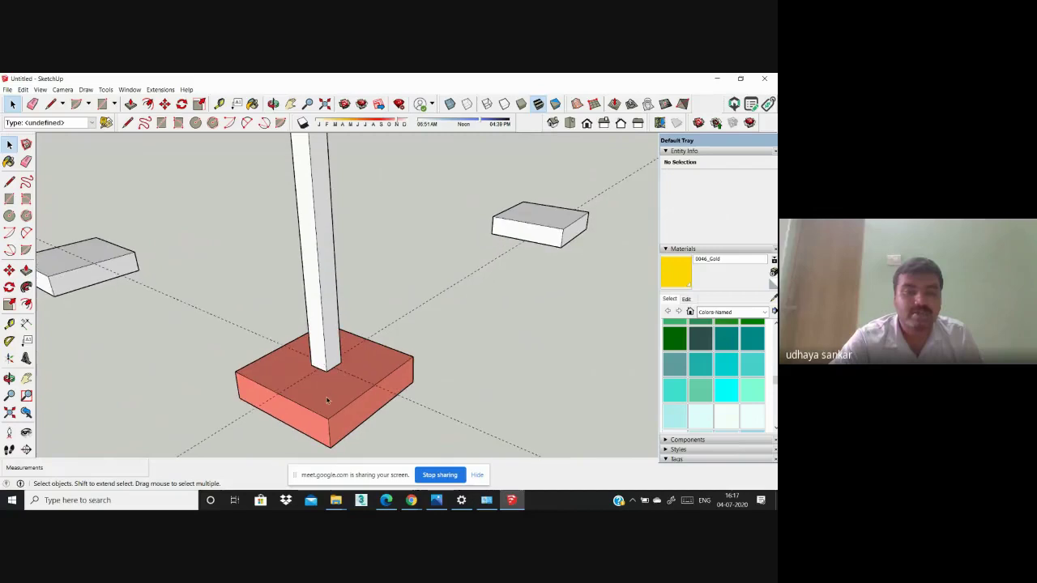
{"action": "scroll", "coordinate": [323, 357], "scroll_direction": "down", "scroll_amount": 3}
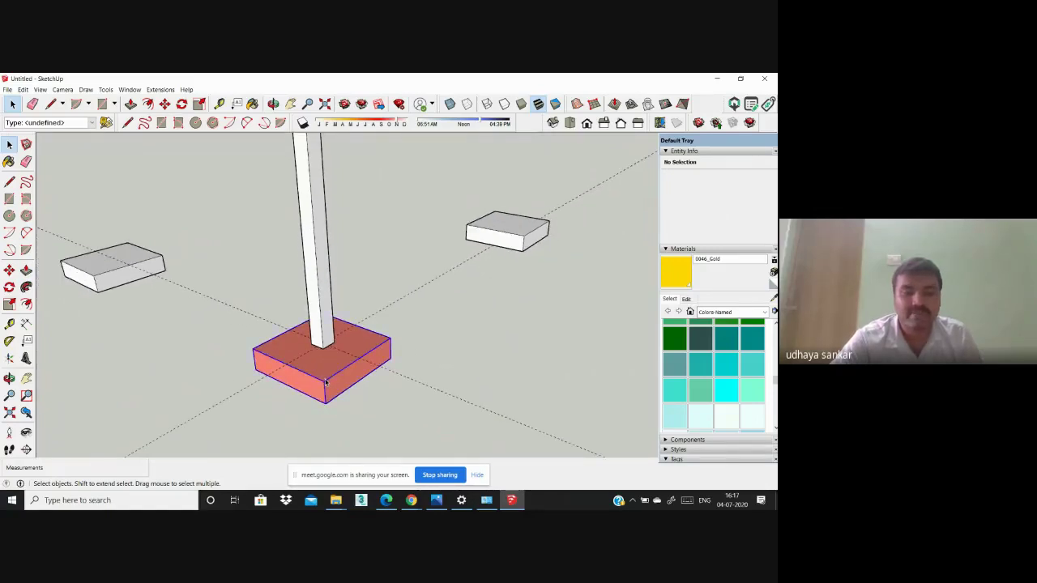
{"action": "left_click", "coordinate": [326, 382]}
{"action": "right_click", "coordinate": [325, 381]}
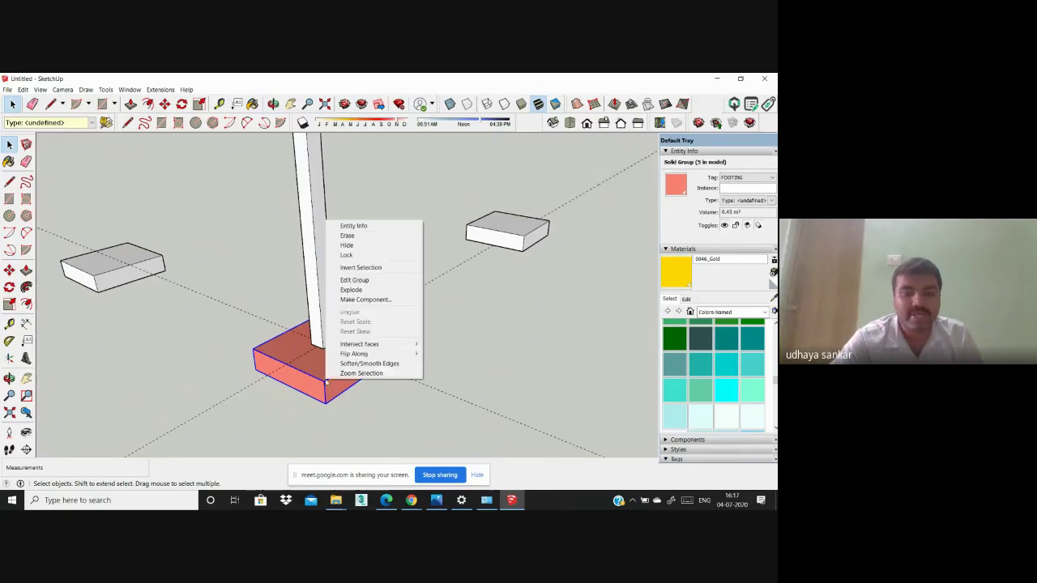
{"action": "left_click", "coordinate": [357, 246]}
Step: Select all faces and edges of the column and make them a group
{"action": "middle_click_drag", "start_coordinate": [354, 363], "coordinate": [323, 334]}
{"action": "scroll", "coordinate": [321, 333], "scroll_direction": "up", "scroll_amount": 2}
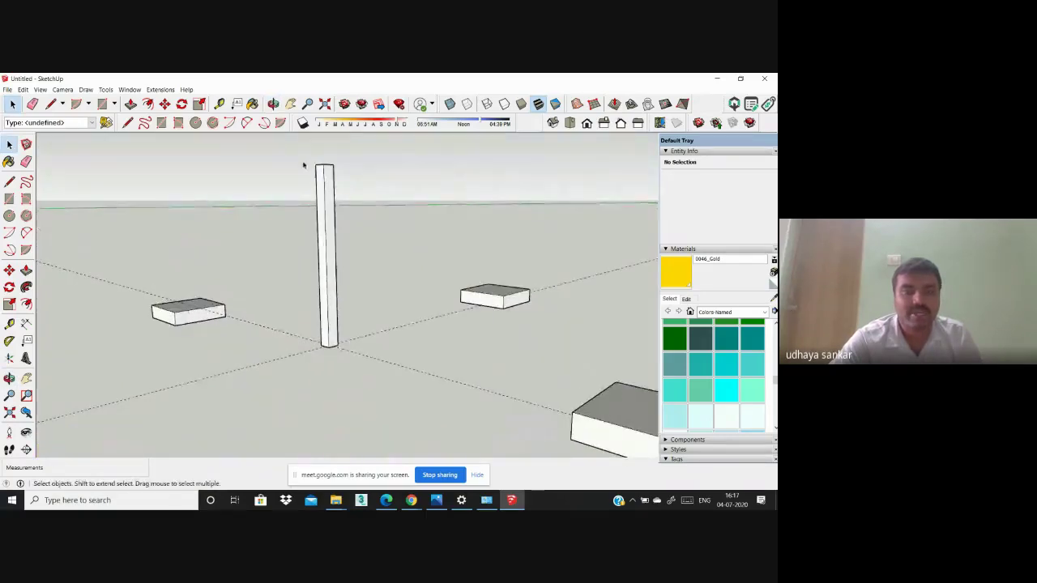
{"action": "left_click_drag", "start_coordinate": [304, 165], "coordinate": [357, 366]}
{"action": "middle_click_drag", "start_coordinate": [389, 376], "coordinate": [128, 470]}
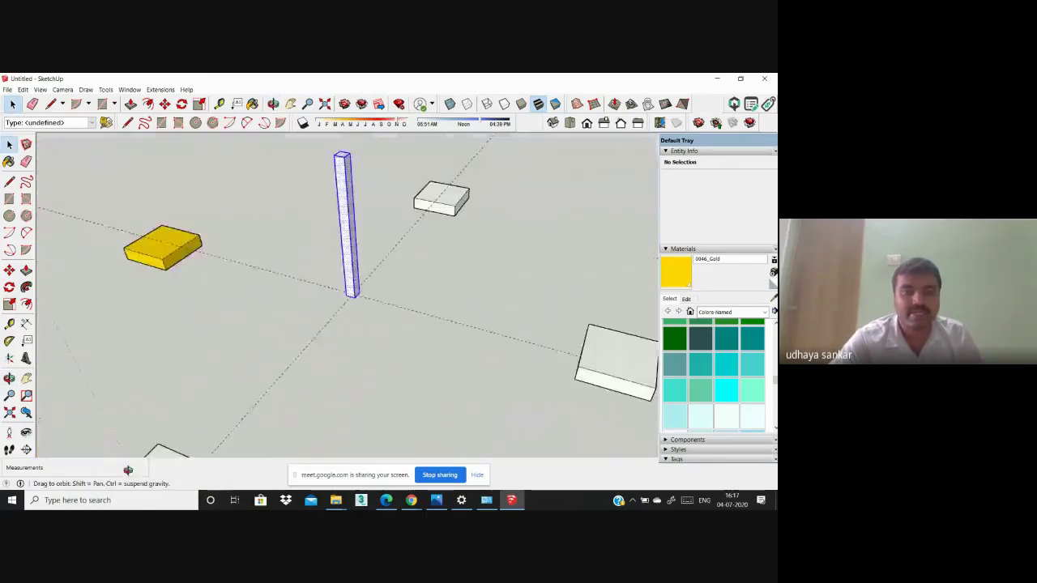
{"action": "right_click", "coordinate": [353, 278]}
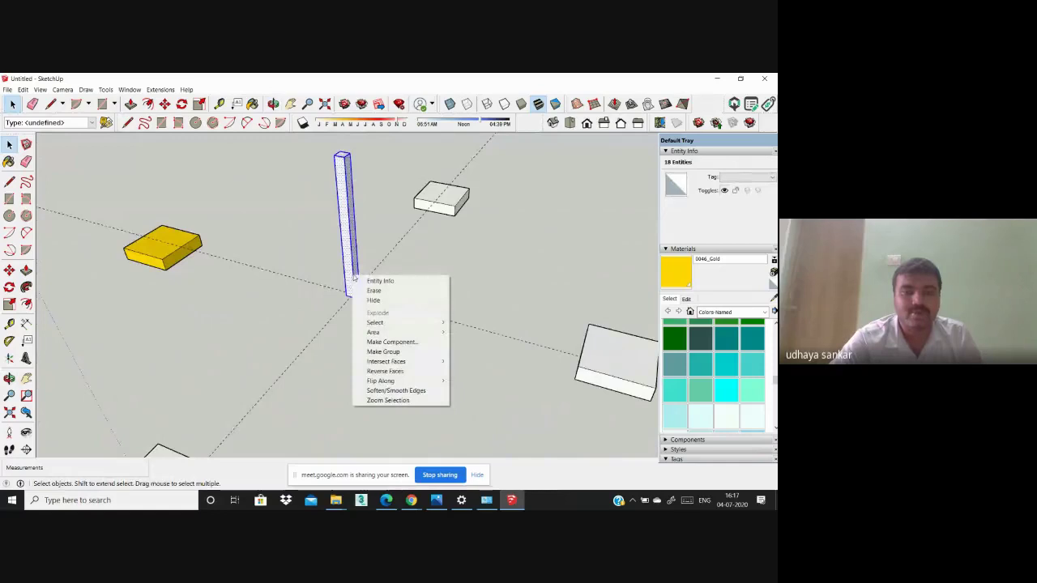
{"action": "left_click", "coordinate": [381, 352]}
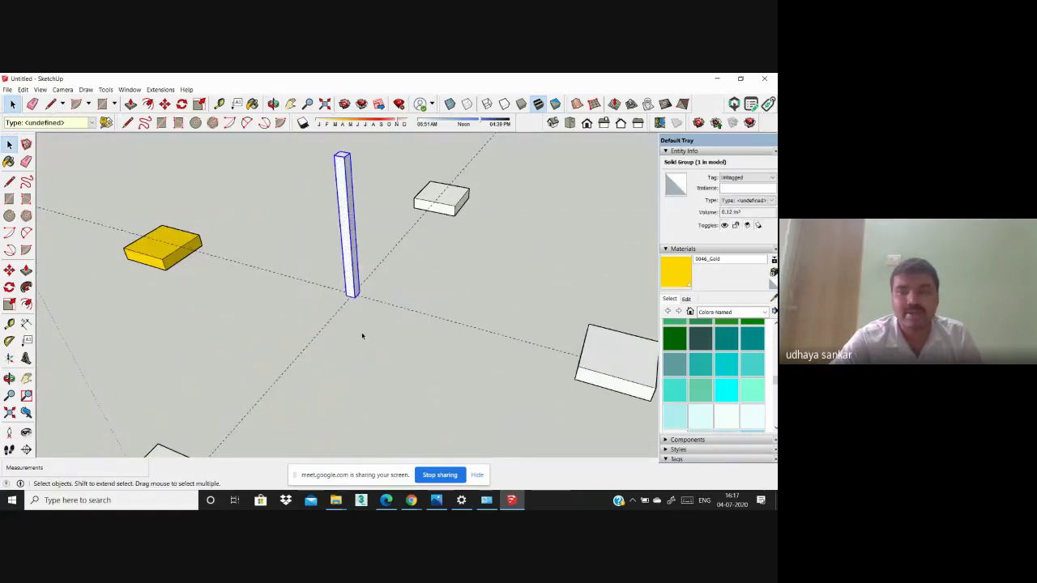
Step: Assign the COLUMN tag to the column group and check the group's volume
{"action": "left_click", "coordinate": [743, 179]}
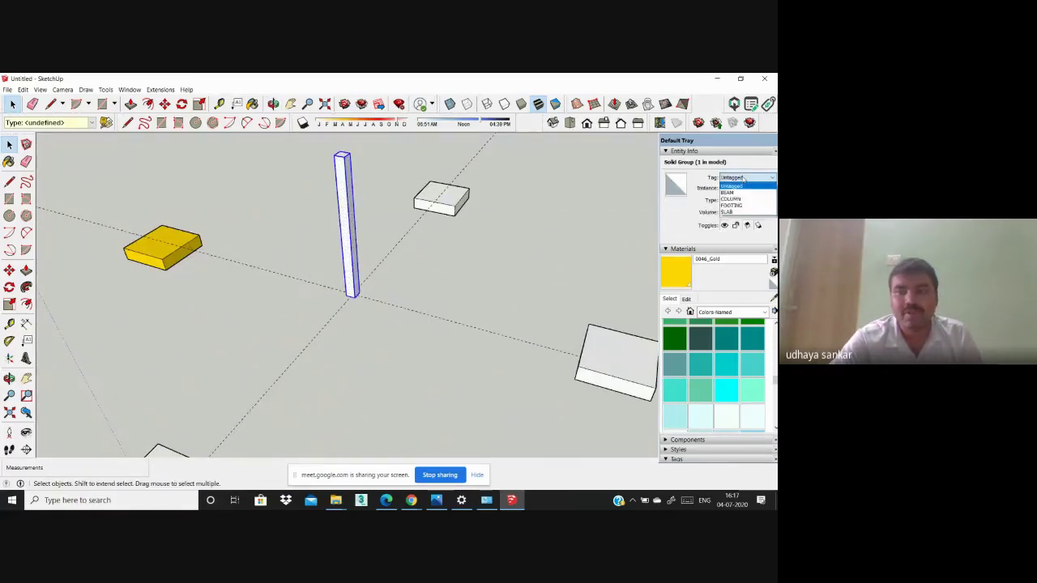
{"action": "left_click", "coordinate": [737, 200]}
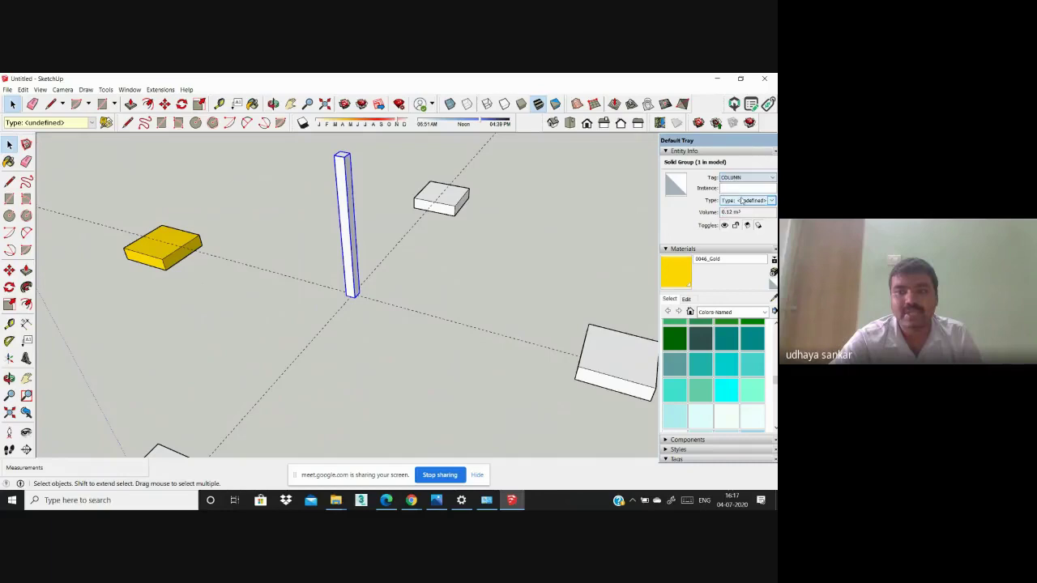
{"action": "left_click", "coordinate": [576, 271]}
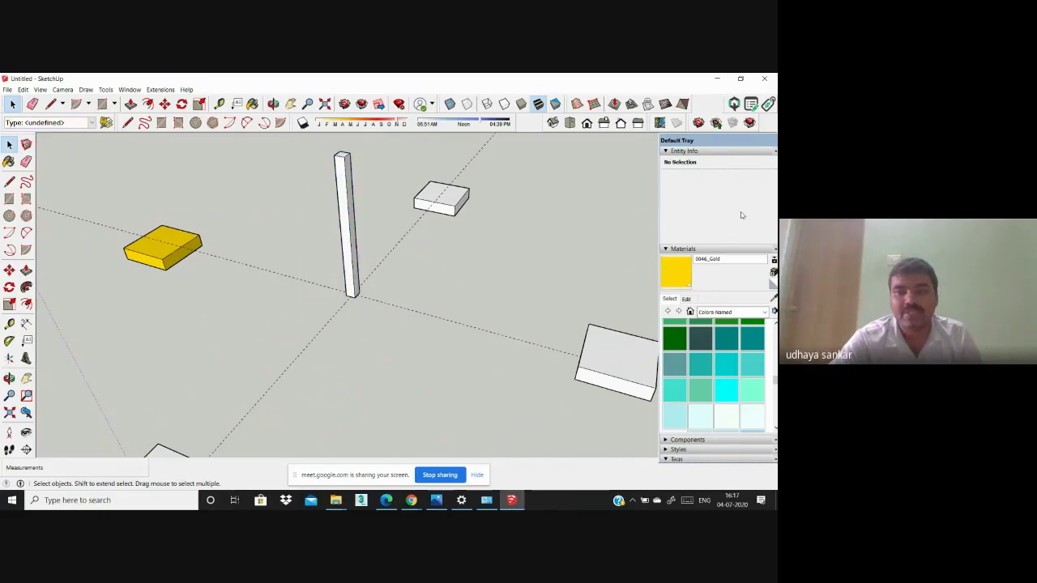
{"action": "left_click", "coordinate": [355, 207]}
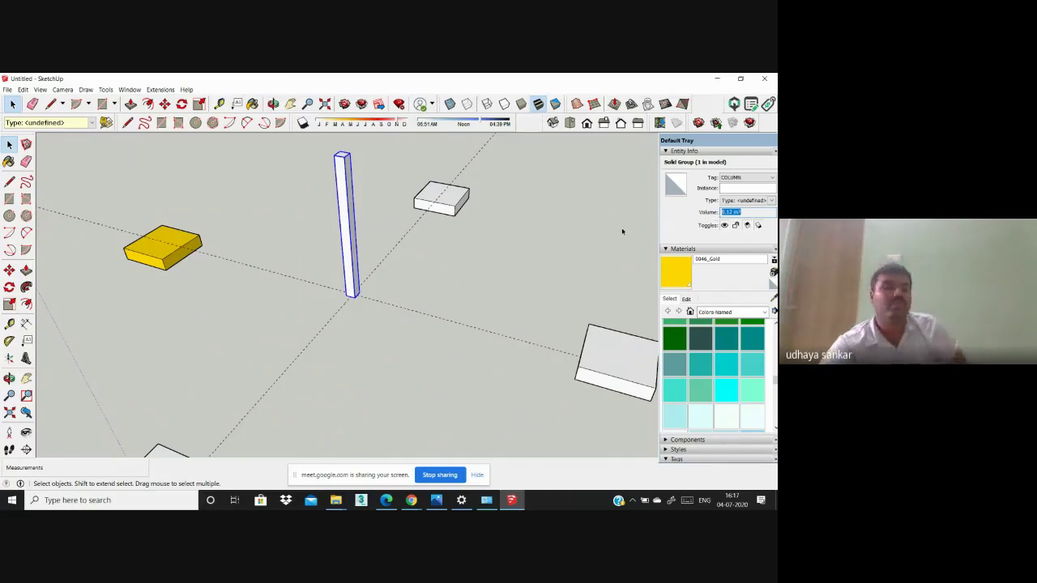
{"action": "mouse_move", "coordinate": [454, 270]}
{"action": "middle_mouse_down"}
{"action": "mouse_move", "coordinate": [435, 257]}
{"action": "mouse_move", "coordinate": [443, 309]}
{"action": "middle_mouse_up"}
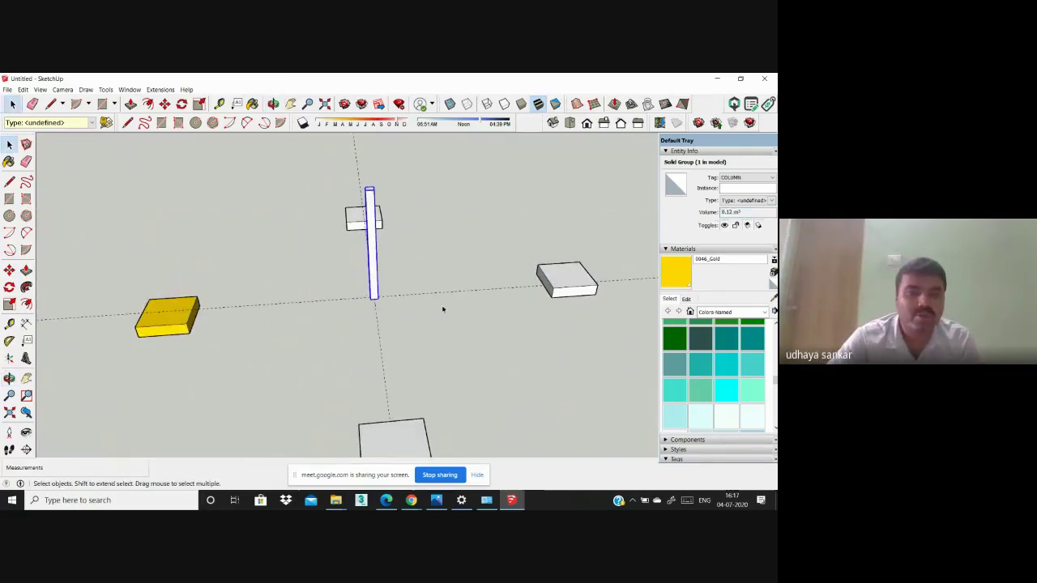
Step: Unhide the red centre footing under the column
{"action": "left_click", "coordinate": [23, 89]}
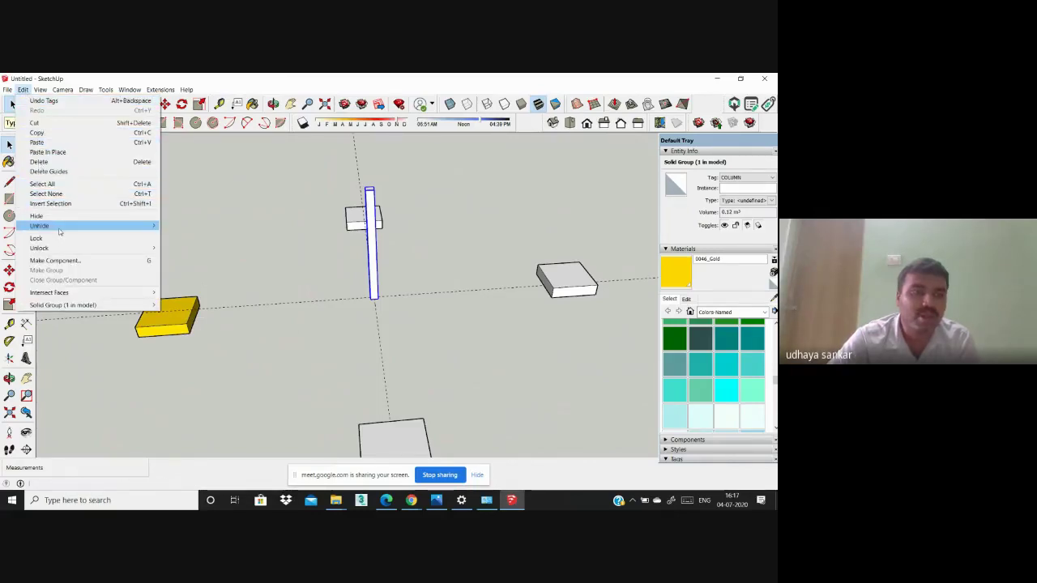
{"action": "mouse_move", "coordinate": [57, 226]}
{"action": "left_click", "coordinate": [177, 242]}
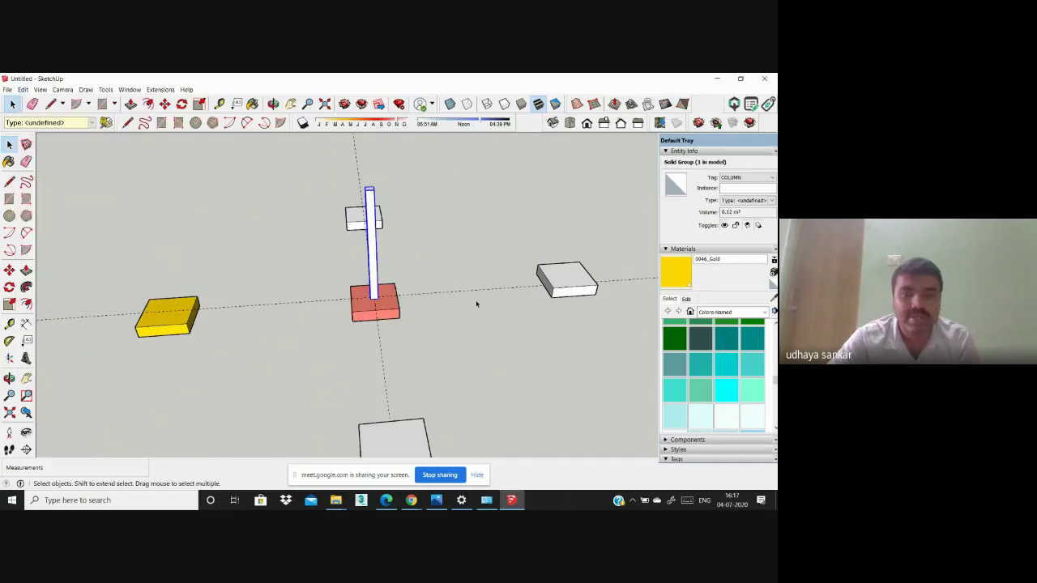
Step: Examine how the column sits on the centre footing, close up and from the top view
{"action": "middle_click_drag", "start_coordinate": [476, 305], "coordinate": [26, 282]}
{"action": "scroll", "coordinate": [436, 278], "scroll_direction": "up", "scroll_amount": 3}
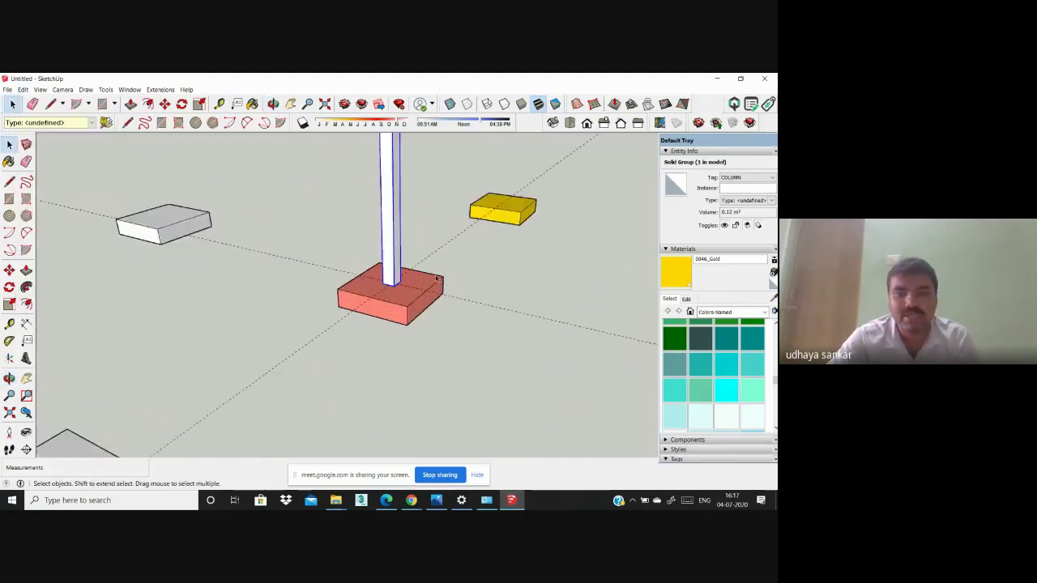
{"action": "scroll", "coordinate": [436, 278], "scroll_direction": "up", "scroll_amount": 4}
{"action": "scroll", "coordinate": [382, 277], "scroll_direction": "down", "scroll_amount": 5}
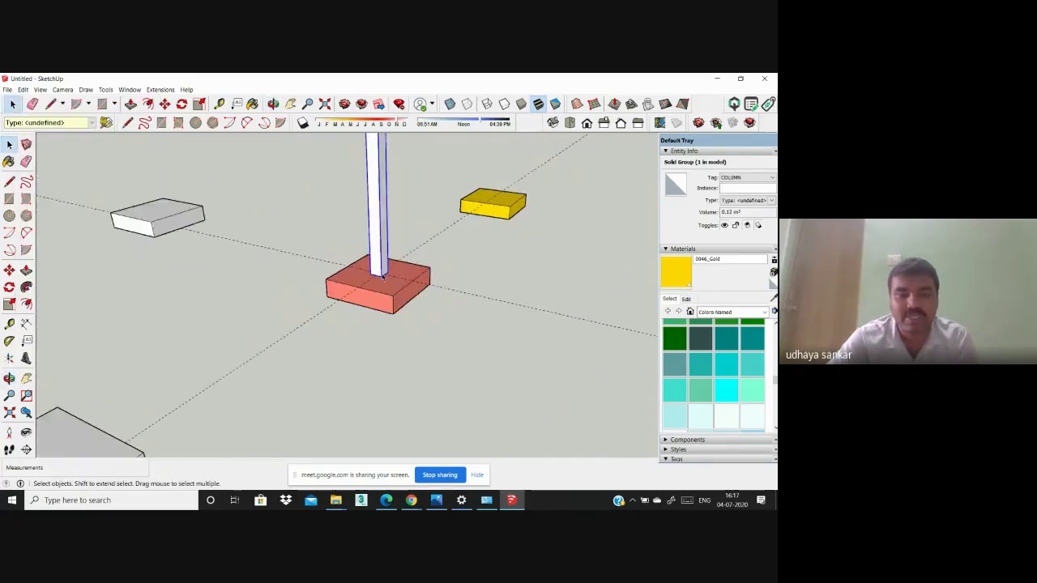
{"action": "scroll", "coordinate": [382, 277], "scroll_direction": "down", "scroll_amount": 5}
{"action": "middle_click_drag", "start_coordinate": [321, 313], "coordinate": [454, 276]}
{"action": "scroll", "coordinate": [442, 330], "scroll_direction": "up", "scroll_amount": 1}
{"action": "left_click", "coordinate": [557, 125]}
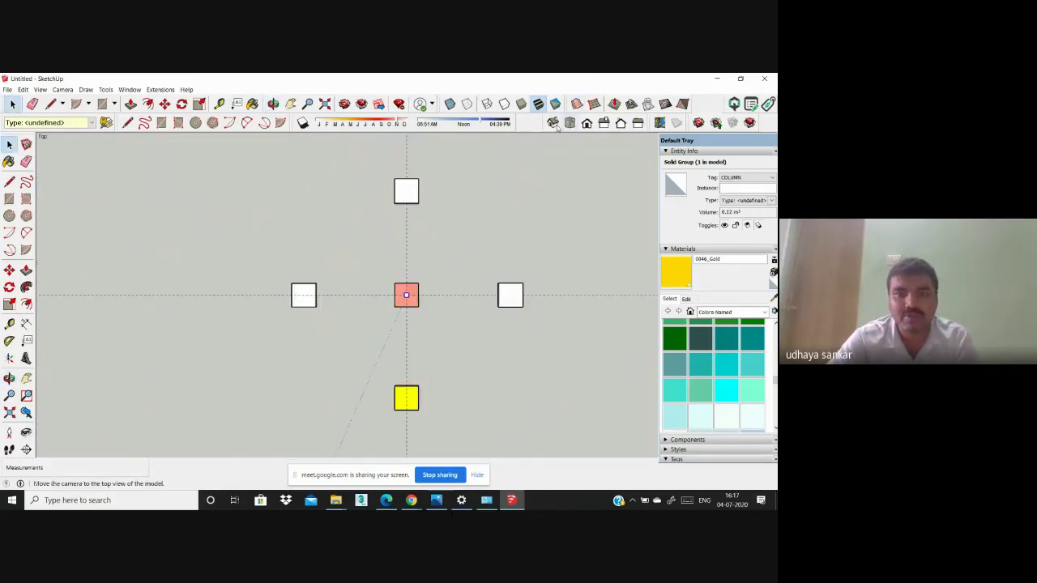
{"action": "scroll", "coordinate": [402, 303], "scroll_direction": "up", "scroll_amount": 3}
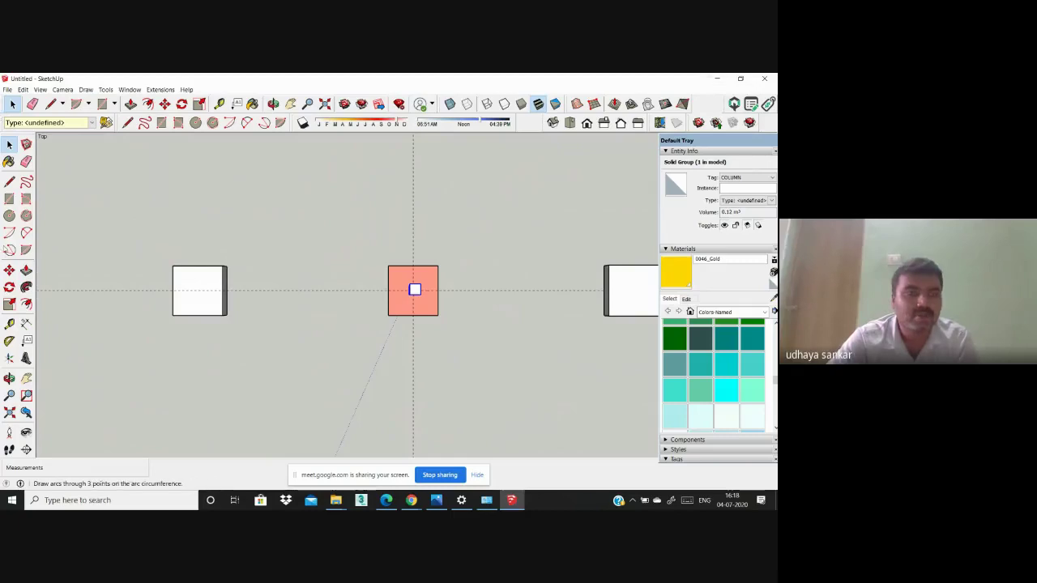
{"action": "scroll", "coordinate": [430, 304], "scroll_direction": "up", "scroll_amount": 2}
{"action": "scroll", "coordinate": [423, 298], "scroll_direction": "up", "scroll_amount": 1}
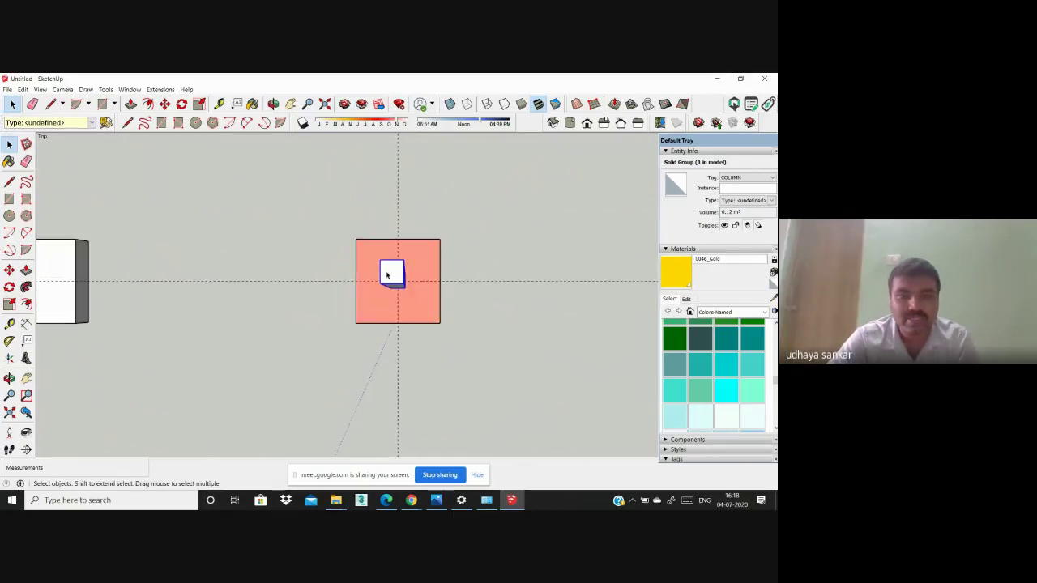
{"action": "scroll", "coordinate": [396, 272], "scroll_direction": "down", "scroll_amount": 3}
{"action": "middle_click_drag", "start_coordinate": [390, 285], "coordinate": [377, 250]}
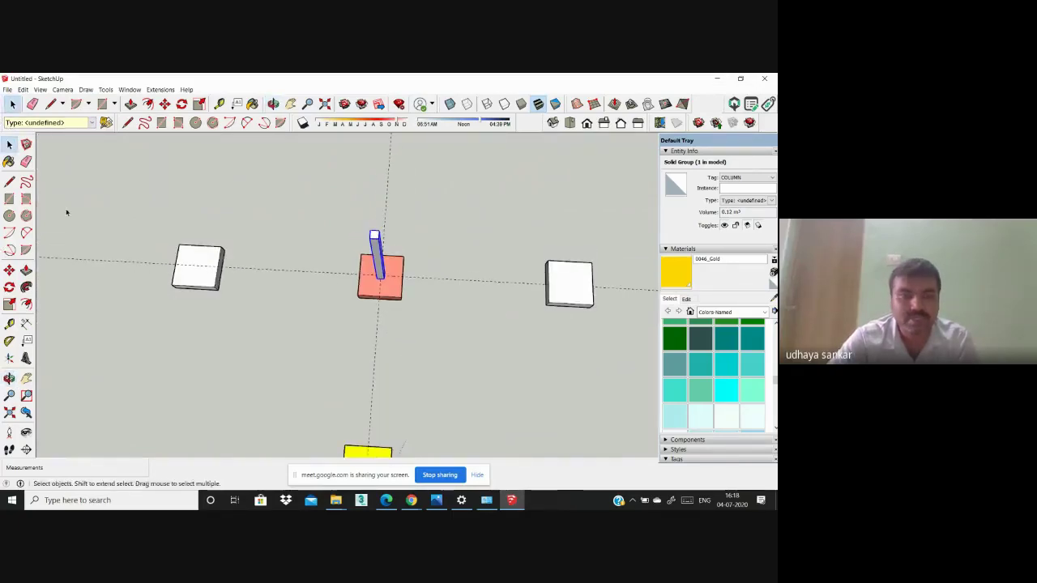
Step: Copy the column group and paste it onto the middle of the white footing right of the centre one, as seen from the gold footing
{"action": "left_click", "coordinate": [23, 90]}
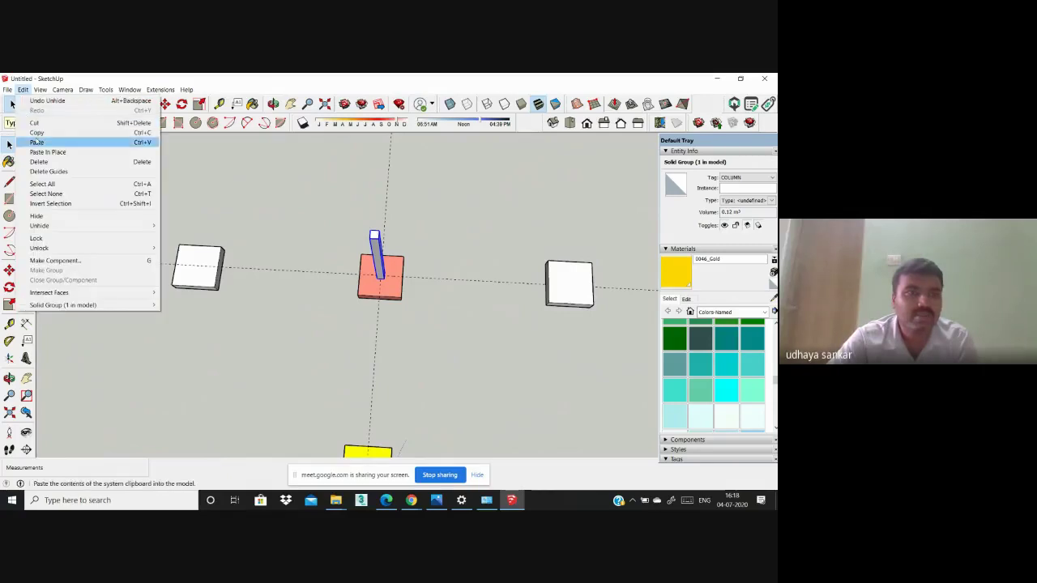
{"action": "left_click", "coordinate": [22, 90]}
{"action": "left_click", "coordinate": [23, 90]}
{"action": "left_click", "coordinate": [32, 138]}
{"action": "middle_click_drag", "start_coordinate": [587, 309], "coordinate": [497, 311]}
{"action": "left_click", "coordinate": [553, 284]}
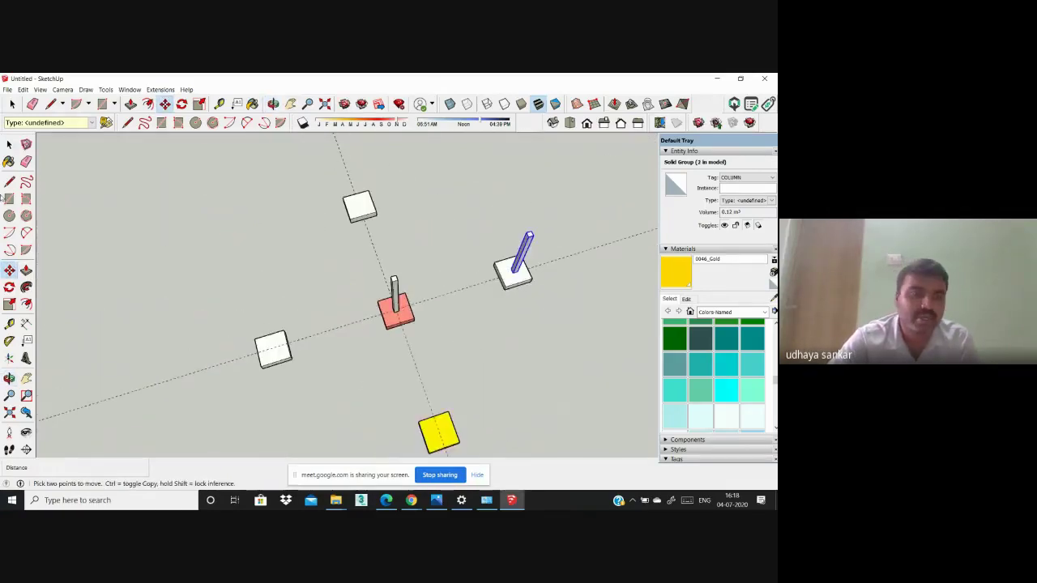
Step: Paste another column onto the middle of the white footing on the opposite side of the centre footing
{"action": "left_click", "coordinate": [22, 89]}
{"action": "left_click", "coordinate": [37, 142]}
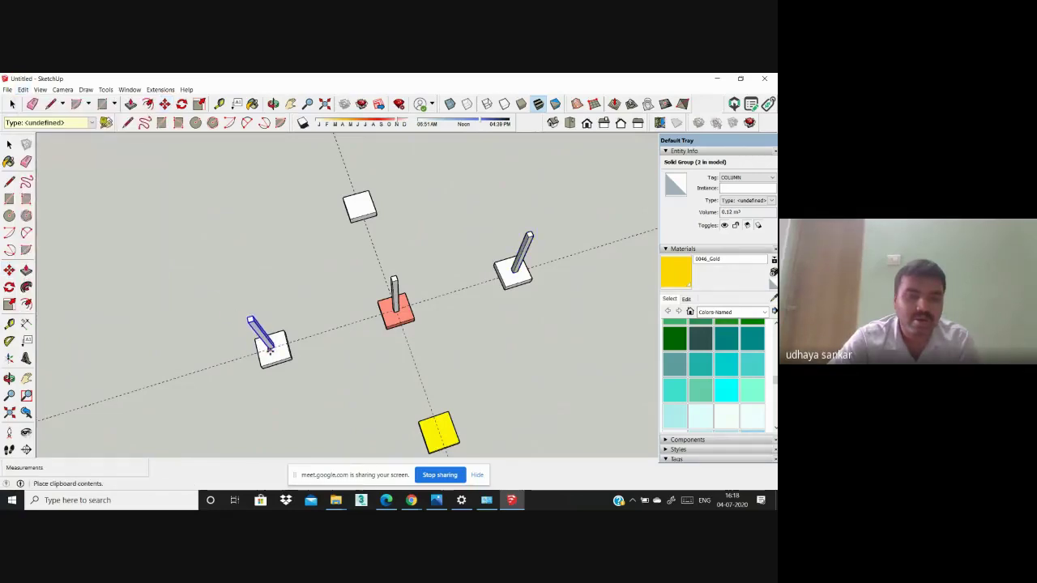
{"action": "left_click", "coordinate": [270, 348]}
{"action": "middle_click_drag", "start_coordinate": [303, 364], "coordinate": [364, 352]}
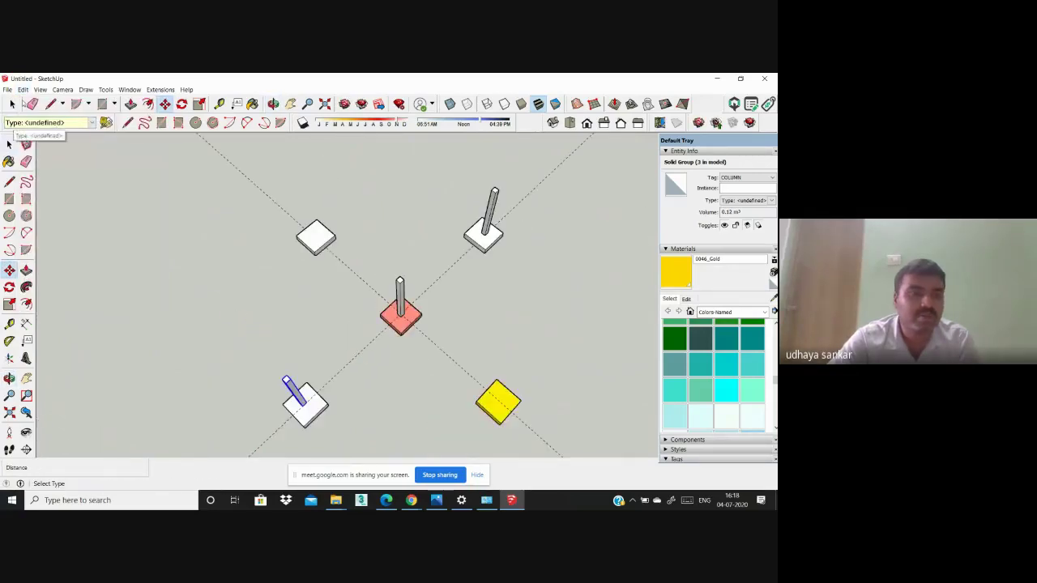
Step: Paste columns onto the middle of the remaining white footing and of the gold footing opposite it
{"action": "left_click", "coordinate": [22, 89]}
{"action": "left_click", "coordinate": [36, 138]}
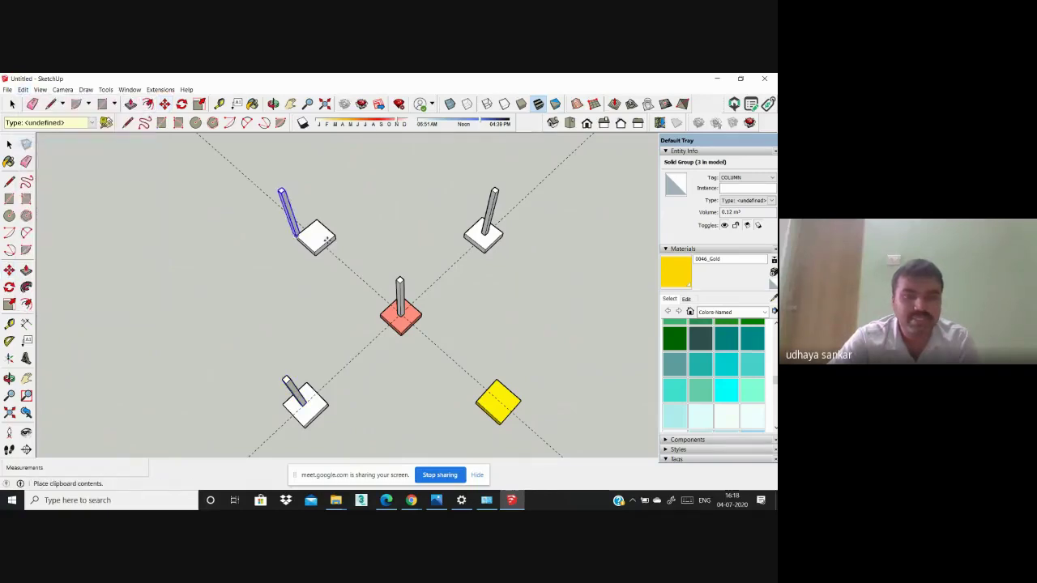
{"action": "left_click", "coordinate": [314, 240]}
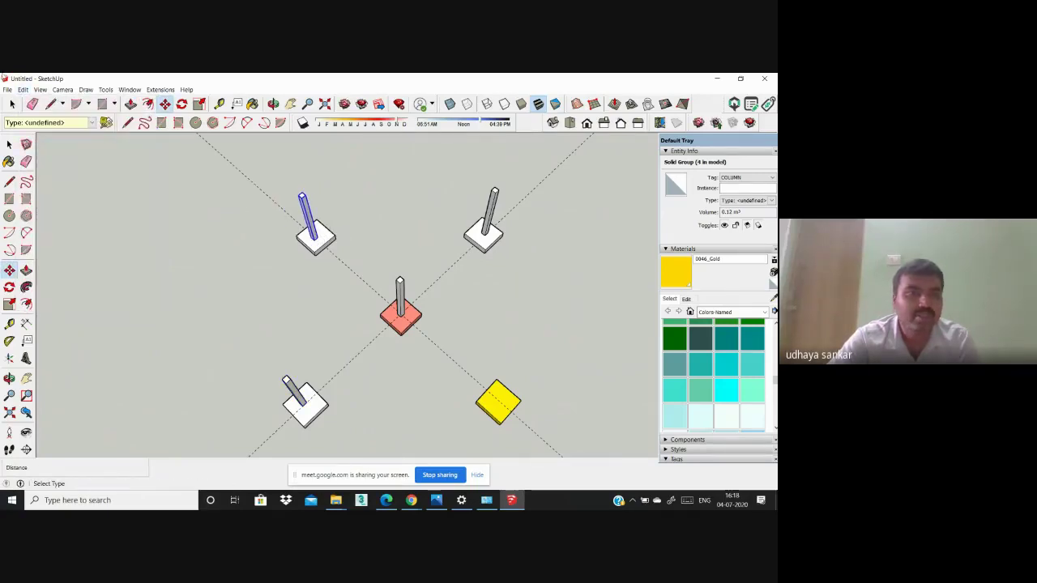
{"action": "left_click", "coordinate": [24, 89]}
{"action": "left_click", "coordinate": [36, 137]}
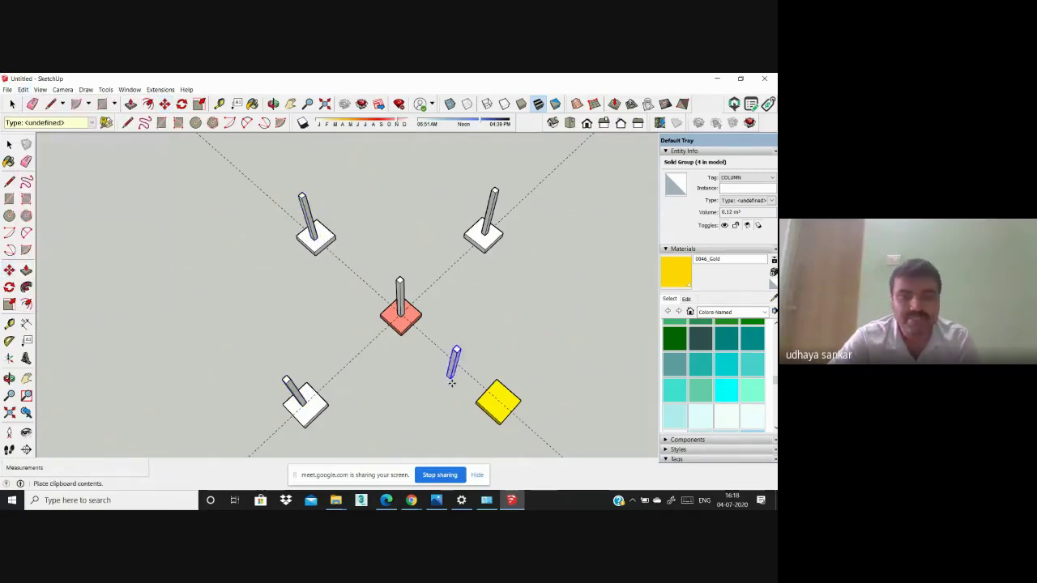
{"action": "left_click", "coordinate": [502, 401]}
Step: Examine how the five columns stand on their footings from several angles and distances
{"action": "middle_click_drag", "start_coordinate": [502, 401], "coordinate": [396, 376]}
{"action": "scroll", "coordinate": [341, 289], "scroll_direction": "up", "scroll_amount": 5}
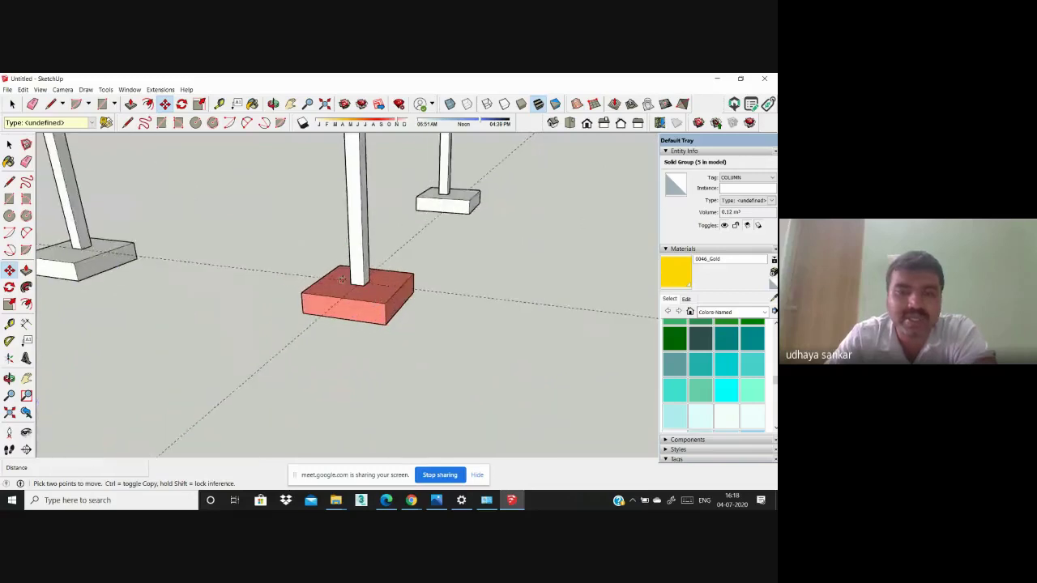
{"action": "middle_click_drag", "start_coordinate": [341, 288], "coordinate": [135, 249]}
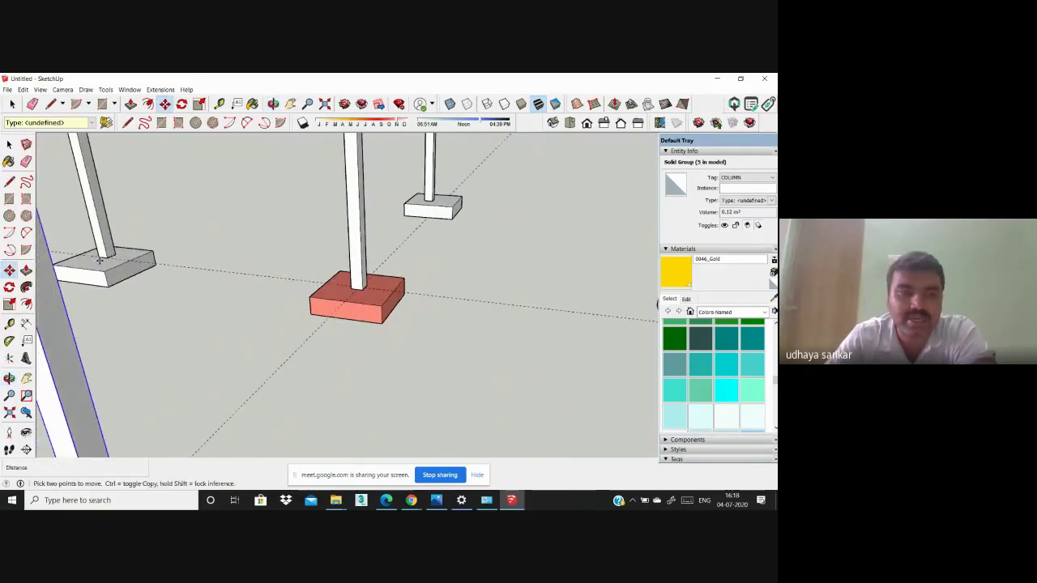
{"action": "scroll", "coordinate": [185, 271], "scroll_direction": "down", "scroll_amount": 8}
{"action": "middle_click_drag", "start_coordinate": [178, 396], "coordinate": [269, 420]}
{"action": "scroll", "coordinate": [393, 324], "scroll_direction": "down", "scroll_amount": 1}
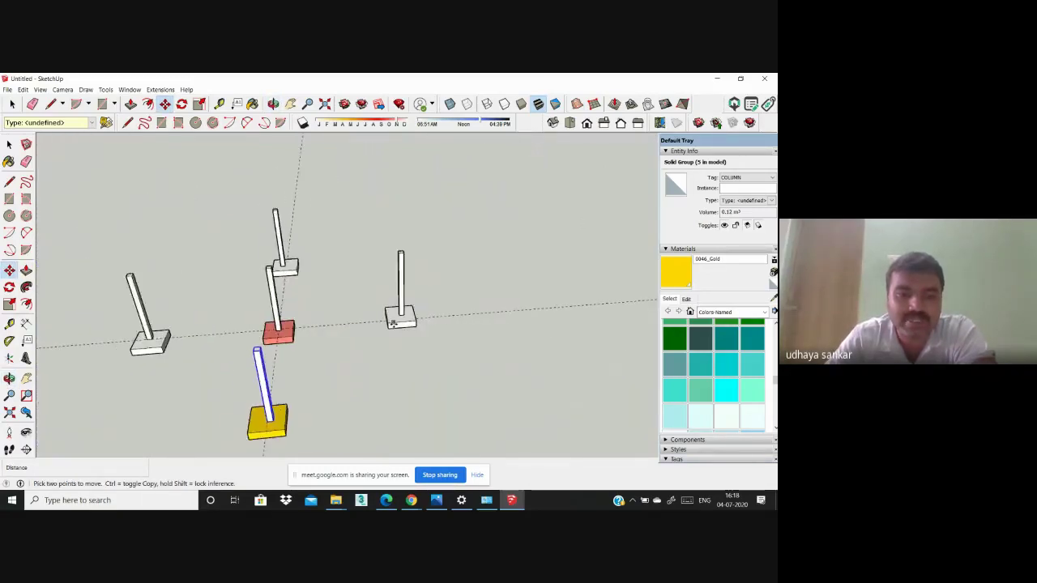
{"action": "scroll", "coordinate": [393, 324], "scroll_direction": "down", "scroll_amount": 1}
{"action": "scroll", "coordinate": [371, 373], "scroll_direction": "up", "scroll_amount": 5}
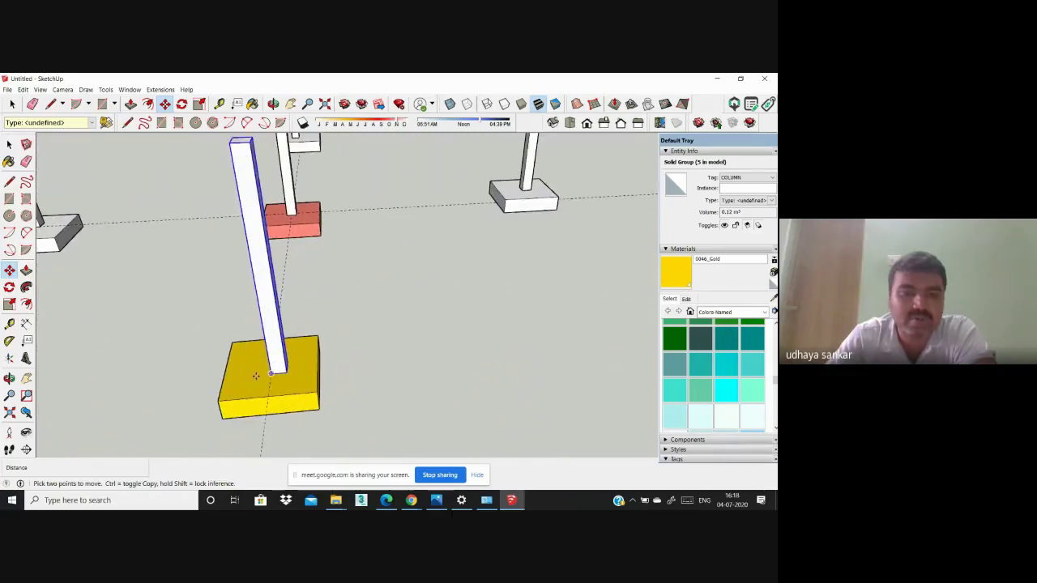
{"action": "scroll", "coordinate": [300, 371], "scroll_direction": "down", "scroll_amount": 3}
{"action": "middle_click_drag", "start_coordinate": [248, 384], "coordinate": [333, 386]}
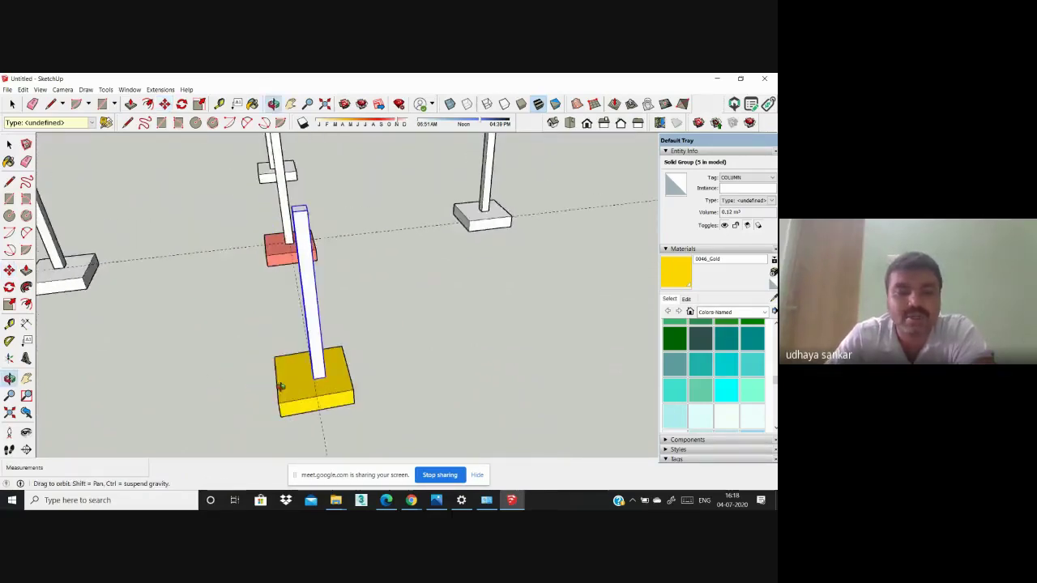
{"action": "scroll", "coordinate": [338, 386], "scroll_direction": "up", "scroll_amount": 3}
{"action": "scroll", "coordinate": [385, 373], "scroll_direction": "down", "scroll_amount": 2}
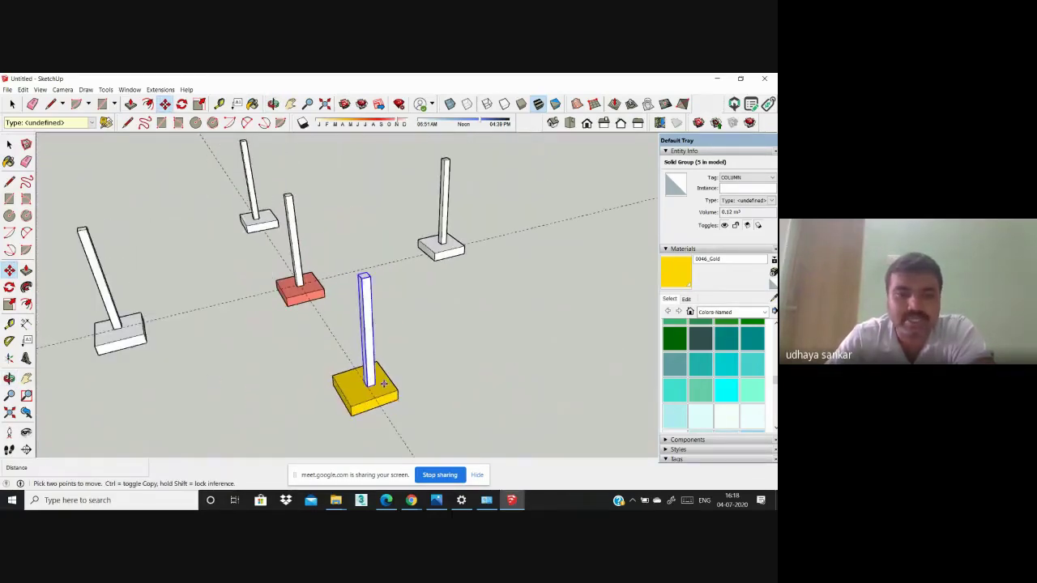
{"action": "scroll", "coordinate": [385, 383], "scroll_direction": "down", "scroll_amount": 2}
{"action": "scroll", "coordinate": [345, 363], "scroll_direction": "up", "scroll_amount": 3}
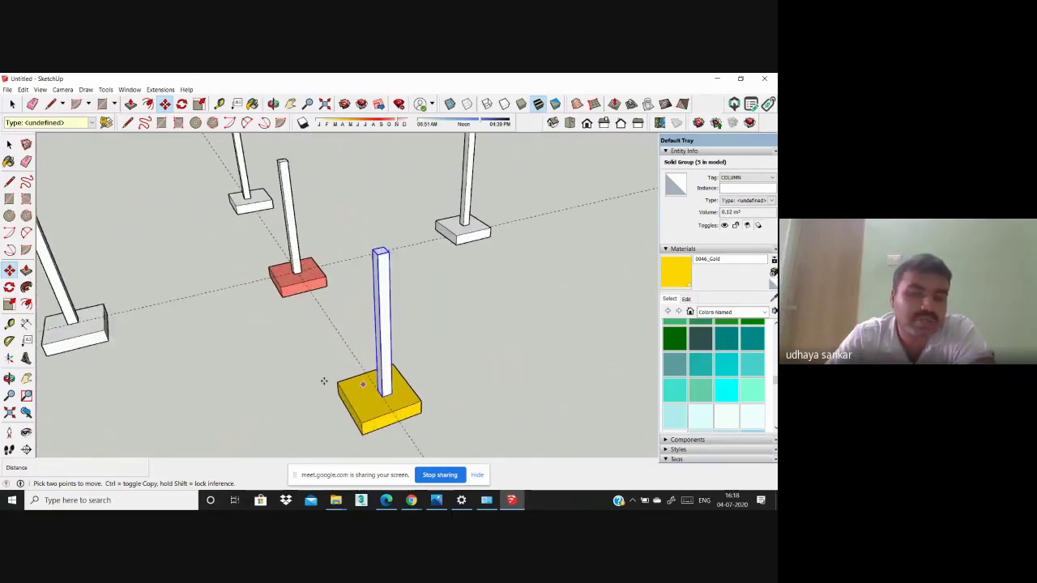
{"action": "scroll", "coordinate": [357, 358], "scroll_direction": "down", "scroll_amount": 5}
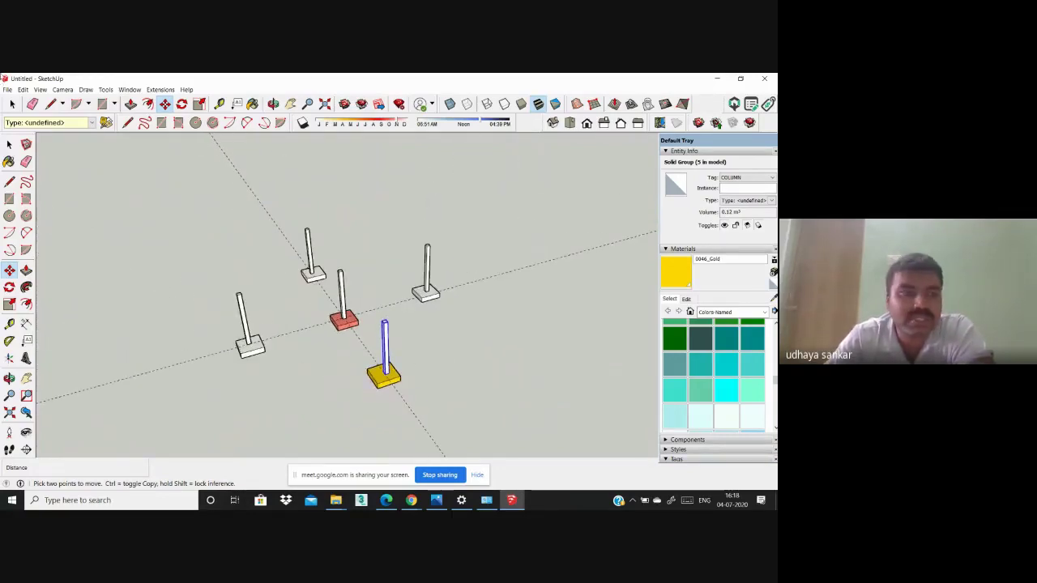
Step: Paint the column on the gold footing with the 0110_LightSlateGray colour
{"action": "key", "text": "space"}
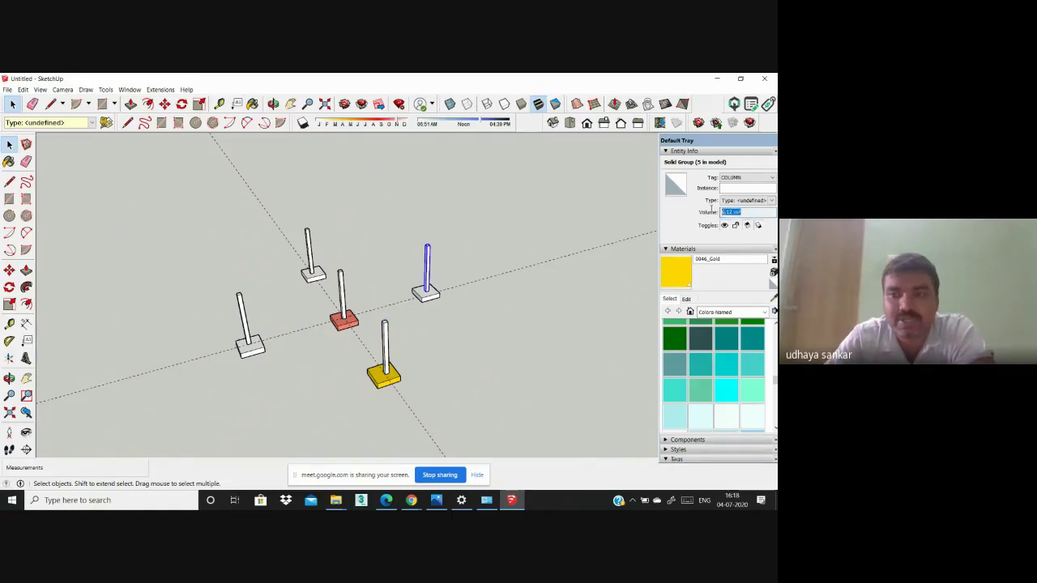
{"action": "left_click", "coordinate": [486, 325]}
{"action": "scroll", "coordinate": [357, 355], "scroll_direction": "up", "scroll_amount": 4}
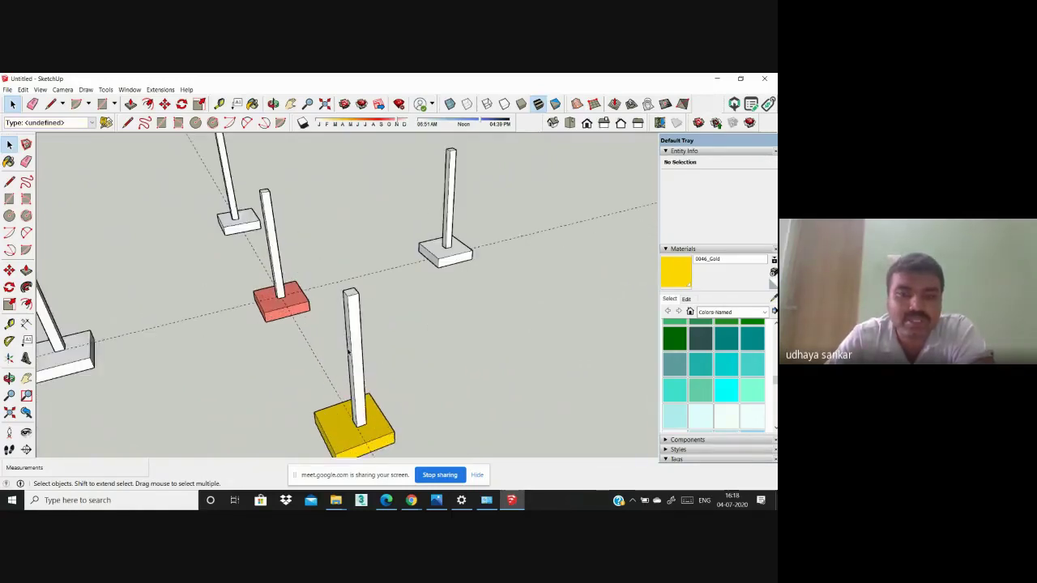
{"action": "left_click", "coordinate": [348, 351]}
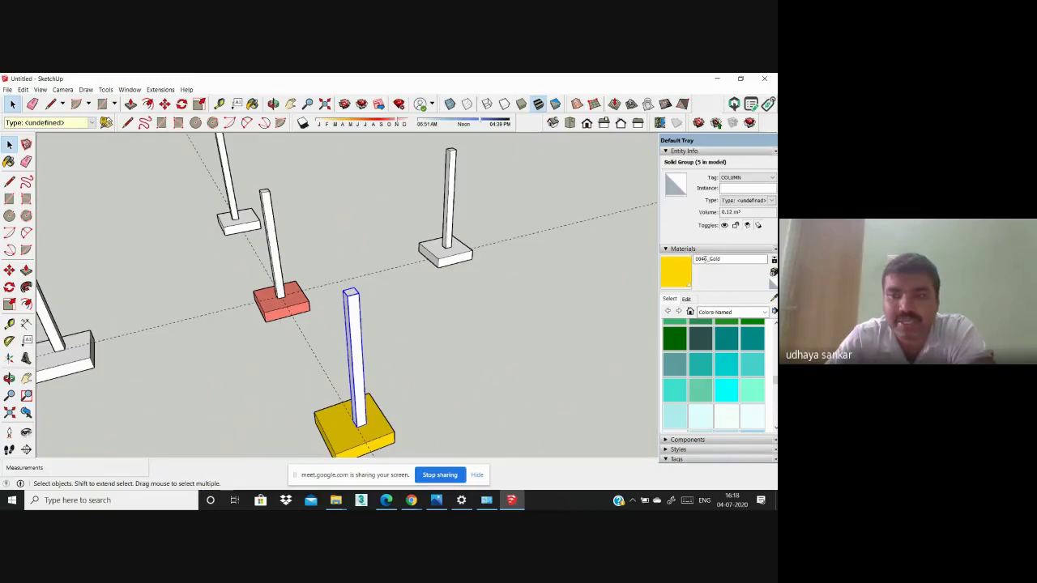
{"action": "scroll", "coordinate": [697, 336], "scroll_direction": "down", "scroll_amount": 3}
{"action": "left_click", "coordinate": [700, 352]}
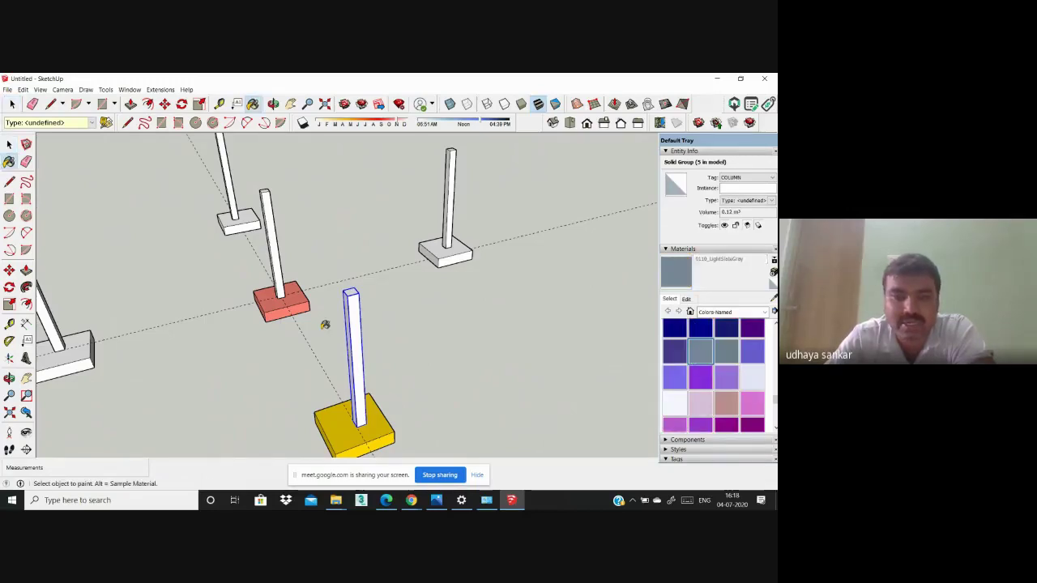
{"action": "left_click", "coordinate": [360, 323]}
{"action": "scroll", "coordinate": [432, 340], "scroll_direction": "down", "scroll_amount": 5}
{"action": "mouse_move", "coordinate": [516, 356]}
{"action": "middle_mouse_down"}
{"action": "mouse_move", "coordinate": [366, 351]}
{"action": "mouse_move", "coordinate": [511, 281]}
{"action": "middle_mouse_up"}
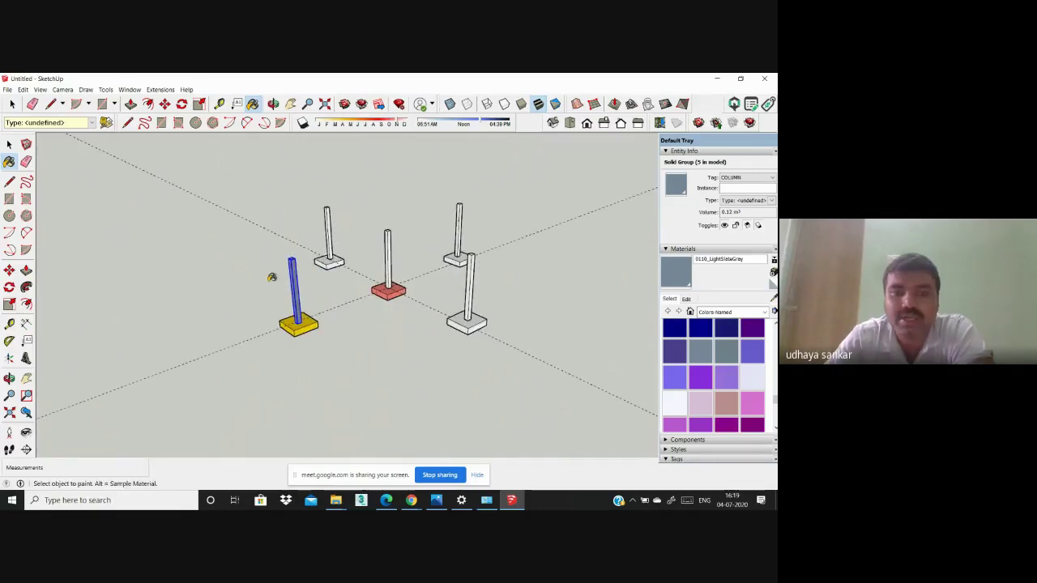
{"action": "middle_click_drag", "start_coordinate": [273, 277], "coordinate": [499, 323]}
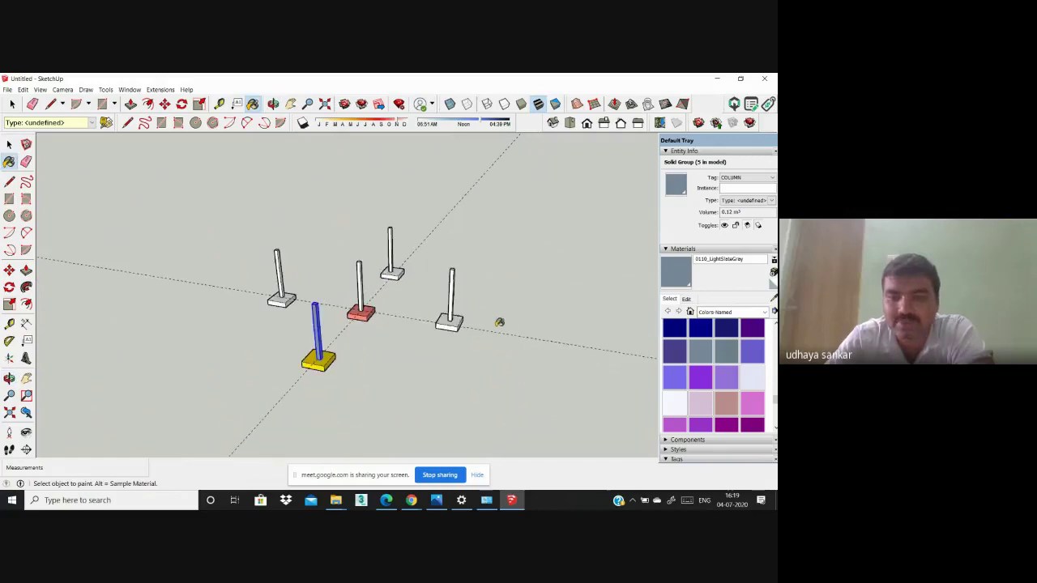
{"action": "middle_click_drag", "start_coordinate": [562, 276], "coordinate": [467, 341]}
{"action": "key", "text": "space"}
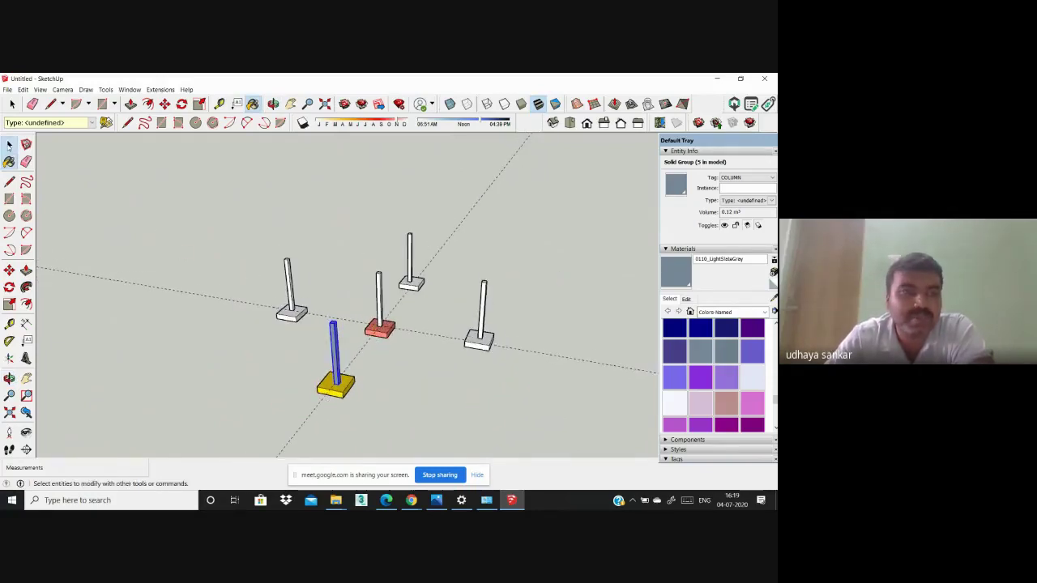
{"action": "left_click", "coordinate": [448, 442]}
Step: Draw a full-width rectangle at the top of the slate-grey column, on the side facing the centre column
{"action": "middle_click_drag", "start_coordinate": [448, 441], "coordinate": [191, 255]}
{"action": "scroll", "coordinate": [203, 231], "scroll_direction": "up", "scroll_amount": 8}
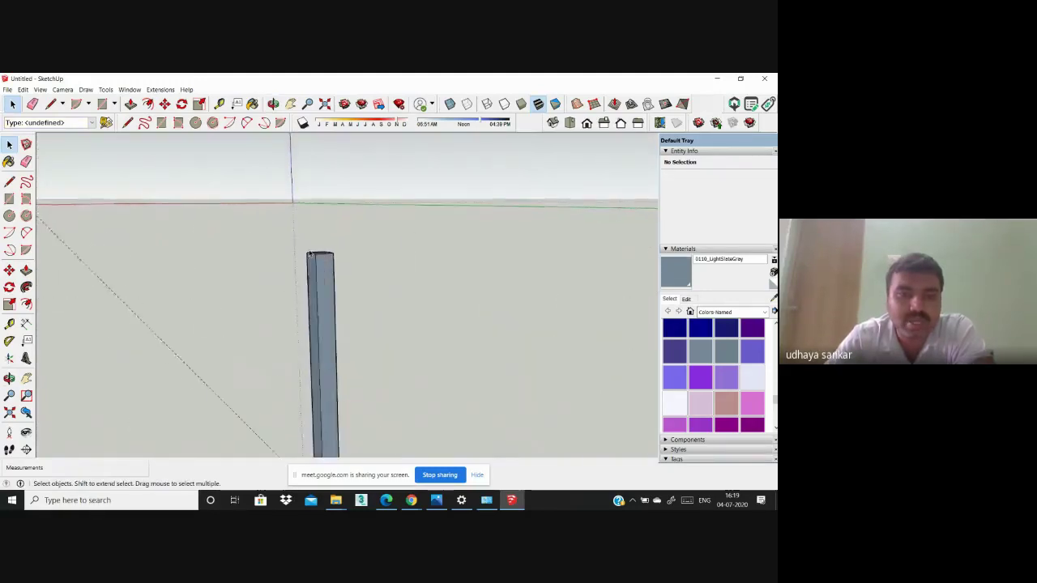
{"action": "left_click", "coordinate": [9, 198]}
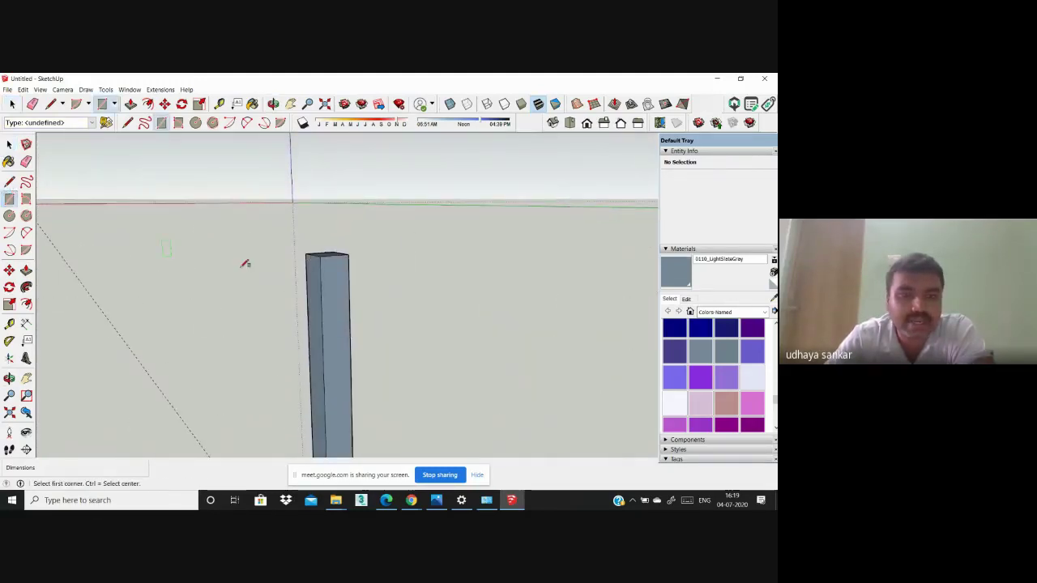
{"action": "scroll", "coordinate": [394, 253], "scroll_direction": "up", "scroll_amount": 2}
{"action": "left_click", "coordinate": [372, 259]}
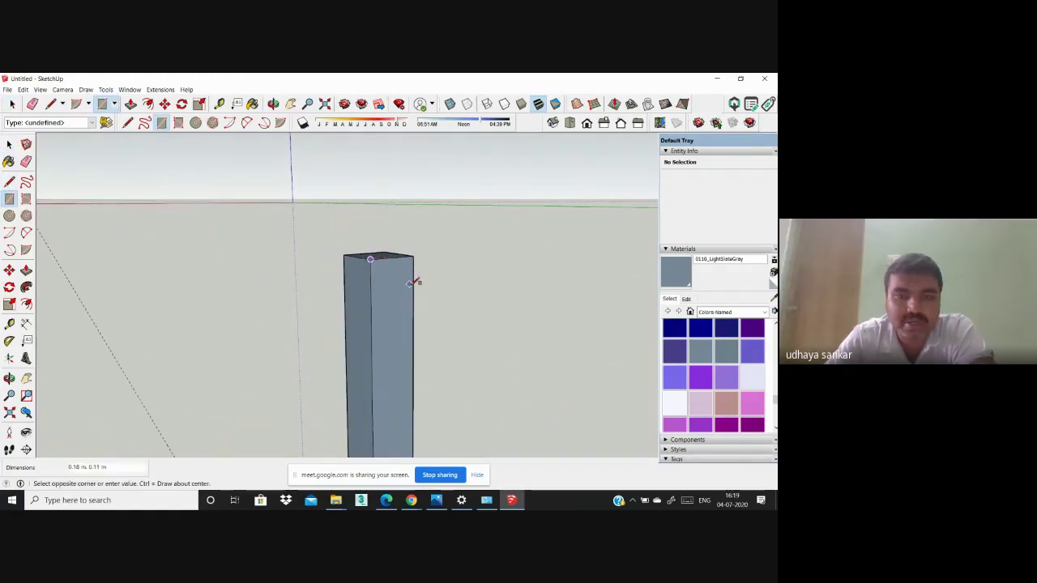
{"action": "middle_click_drag", "start_coordinate": [417, 284], "coordinate": [368, 280]}
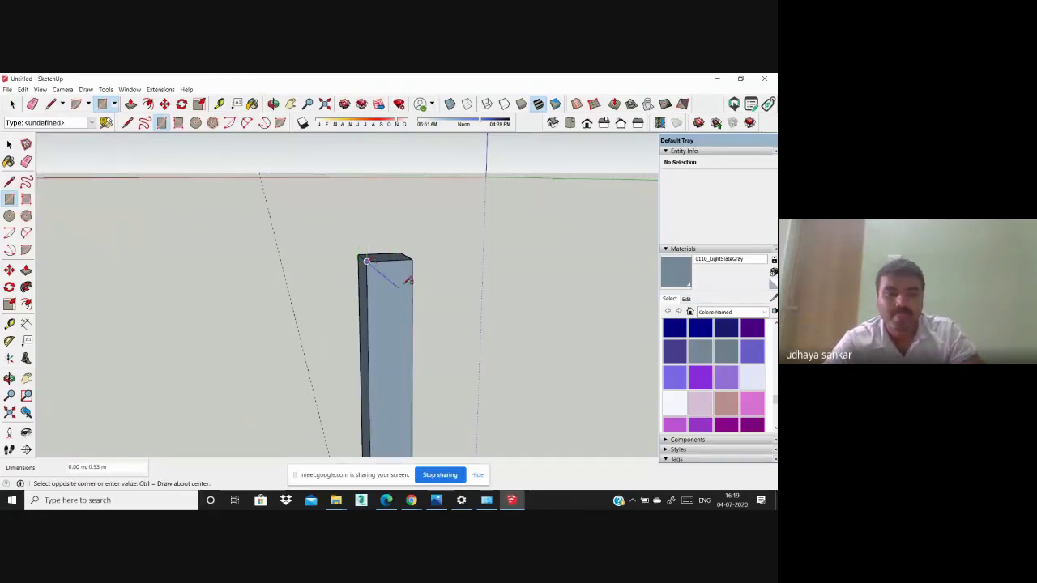
{"action": "middle_click_drag", "start_coordinate": [419, 290], "coordinate": [381, 305]}
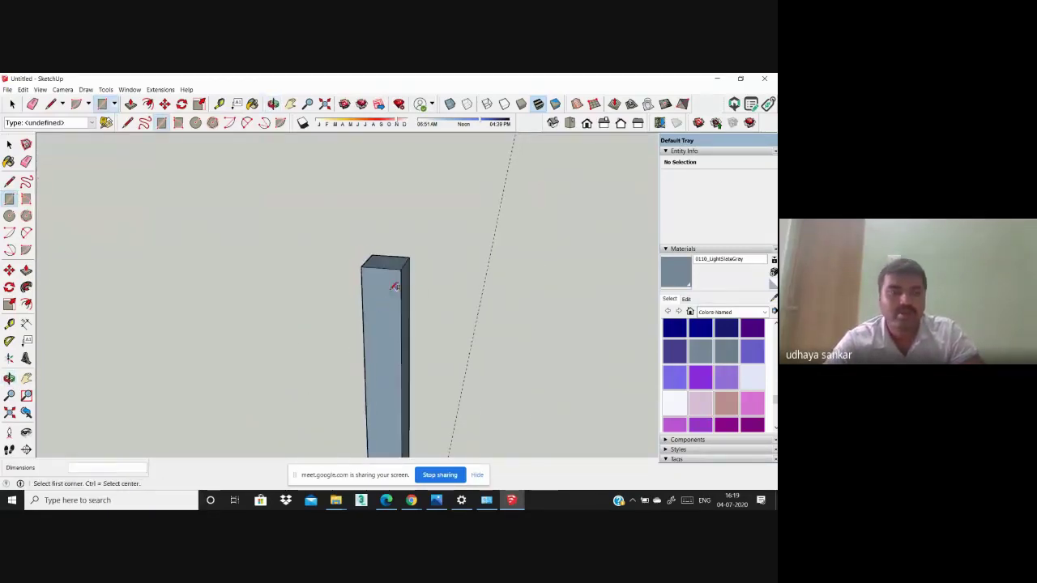
Step: Push/Pull the rectangle on the slate-grey column into a beam reaching the top of the centre column
{"action": "key", "text": "p"}
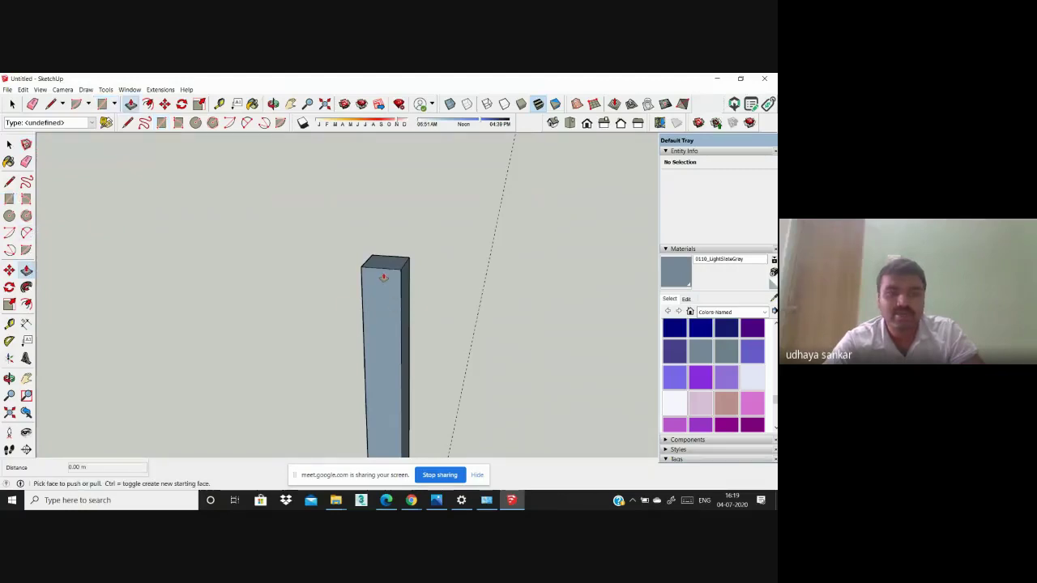
{"action": "left_click", "coordinate": [384, 286]}
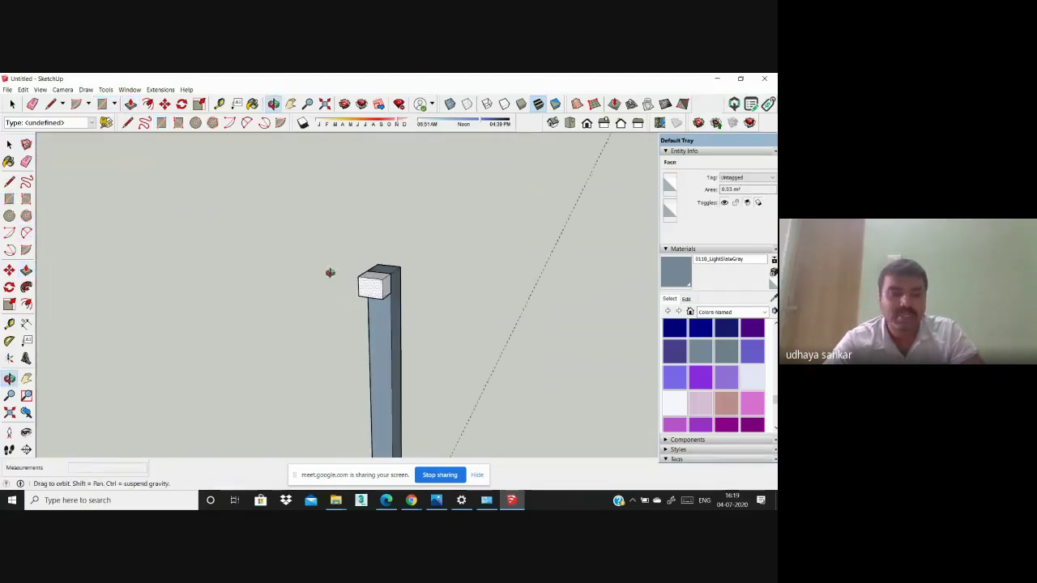
{"action": "middle_click_drag", "start_coordinate": [368, 282], "coordinate": [373, 280]}
{"action": "left_click_drag", "start_coordinate": [373, 283], "coordinate": [310, 306]}
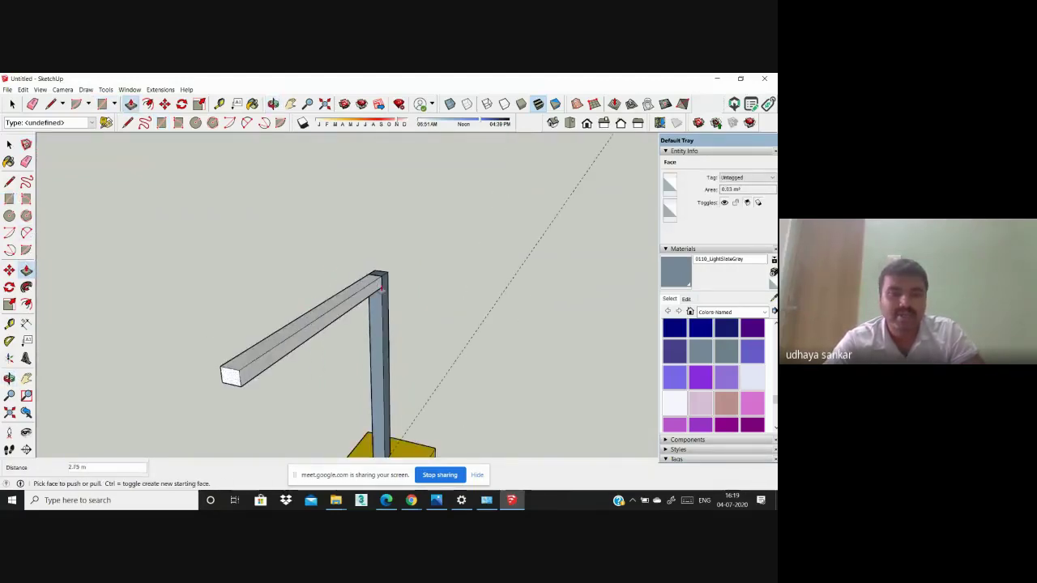
{"action": "scroll", "coordinate": [417, 283], "scroll_direction": "down", "scroll_amount": 3}
{"action": "left_click", "coordinate": [382, 290]}
{"action": "left_click", "coordinate": [382, 290]}
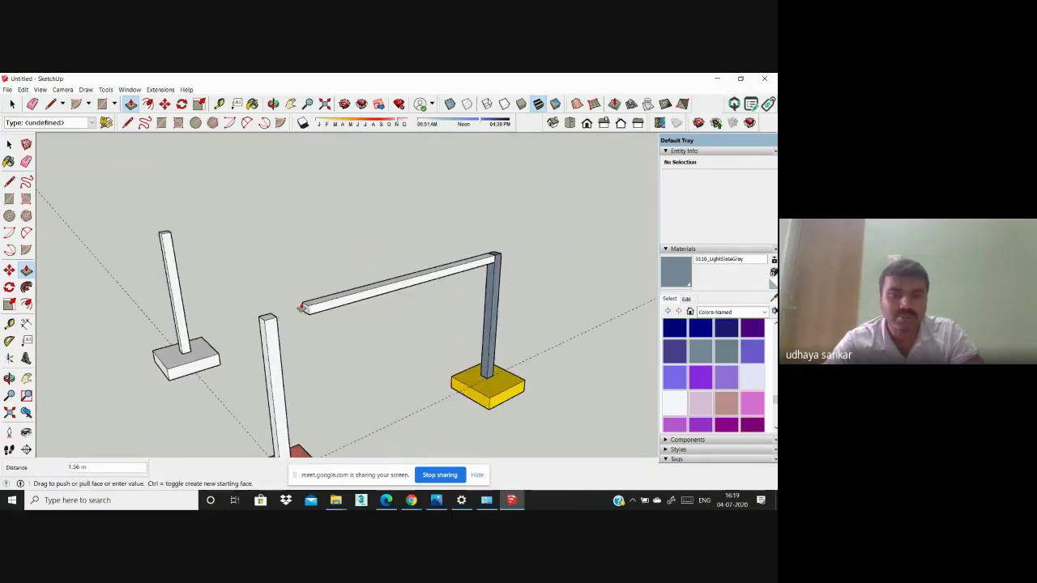
{"action": "left_click", "coordinate": [270, 318]}
Step: Extend the beam's free end about 0.21 m further across the top of the centre column
{"action": "key", "text": "o"}
{"action": "left_click_drag", "start_coordinate": [255, 326], "coordinate": [551, 340]}
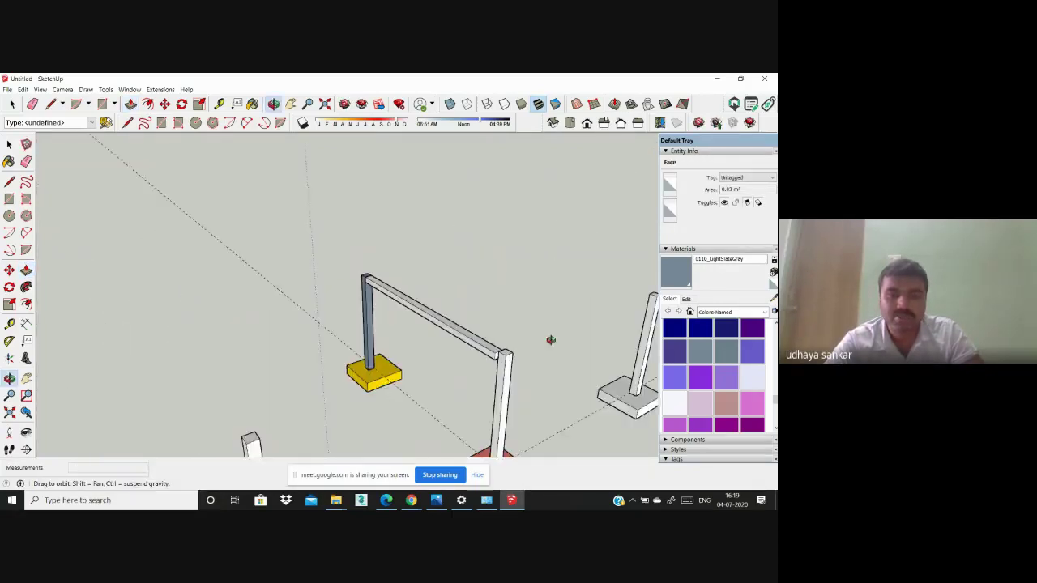
{"action": "key", "text": "p"}
{"action": "scroll", "coordinate": [435, 319], "scroll_direction": "up", "scroll_amount": 5}
{"action": "left_click", "coordinate": [532, 334]}
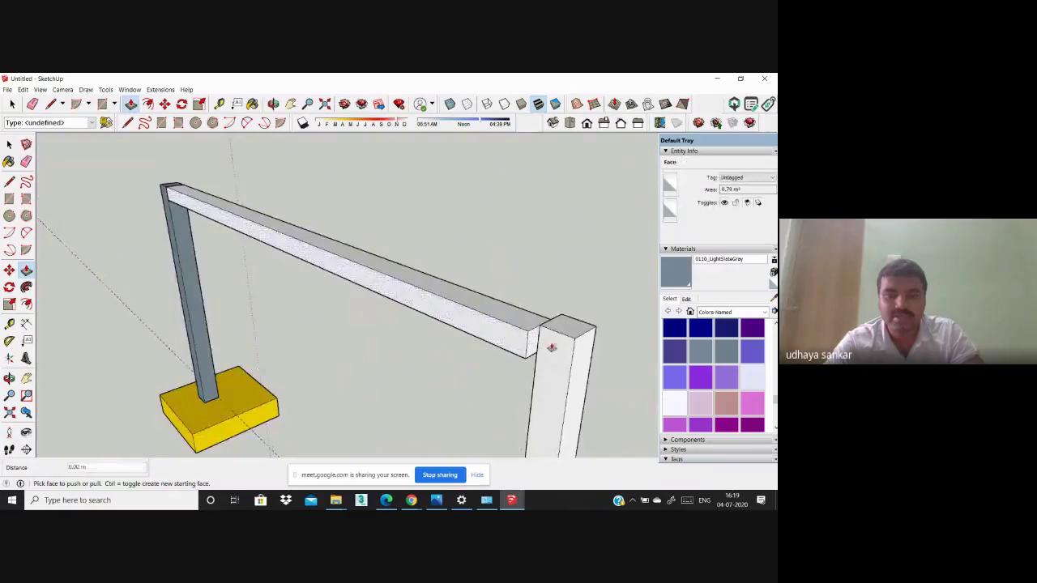
{"action": "left_click", "coordinate": [535, 345]}
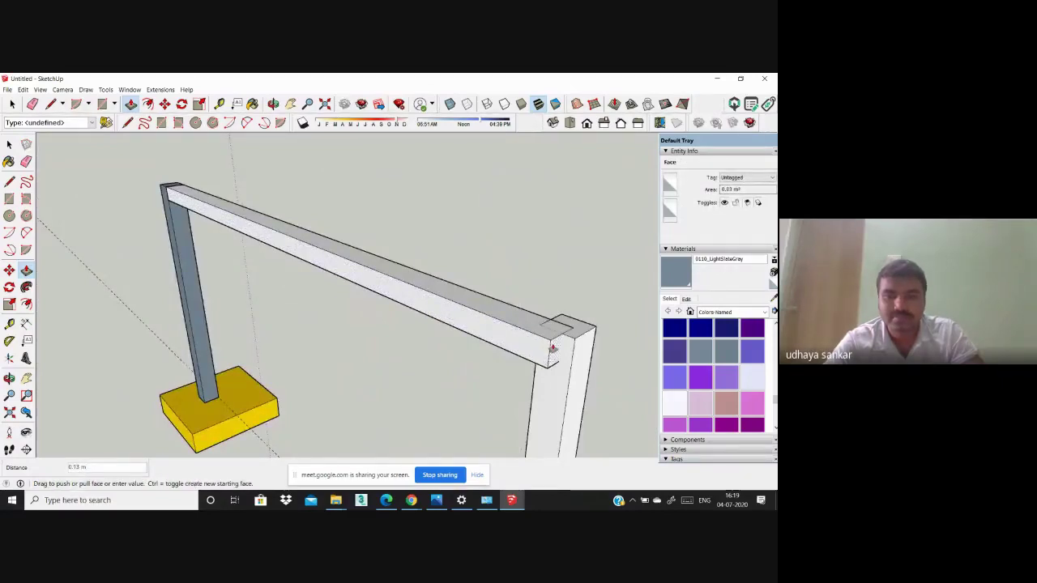
{"action": "left_click", "coordinate": [571, 348]}
{"action": "scroll", "coordinate": [516, 334], "scroll_direction": "down", "scroll_amount": 5}
{"action": "middle_click_drag", "start_coordinate": [516, 333], "coordinate": [313, 308]}
{"action": "scroll", "coordinate": [288, 264], "scroll_direction": "up", "scroll_amount": 3}
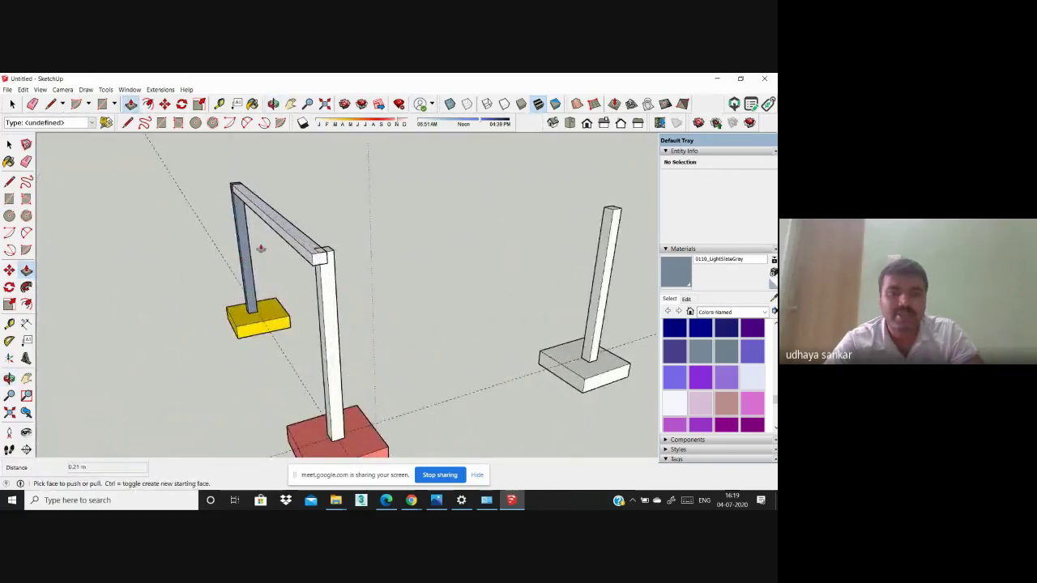
{"action": "scroll", "coordinate": [261, 248], "scroll_direction": "down", "scroll_amount": 5}
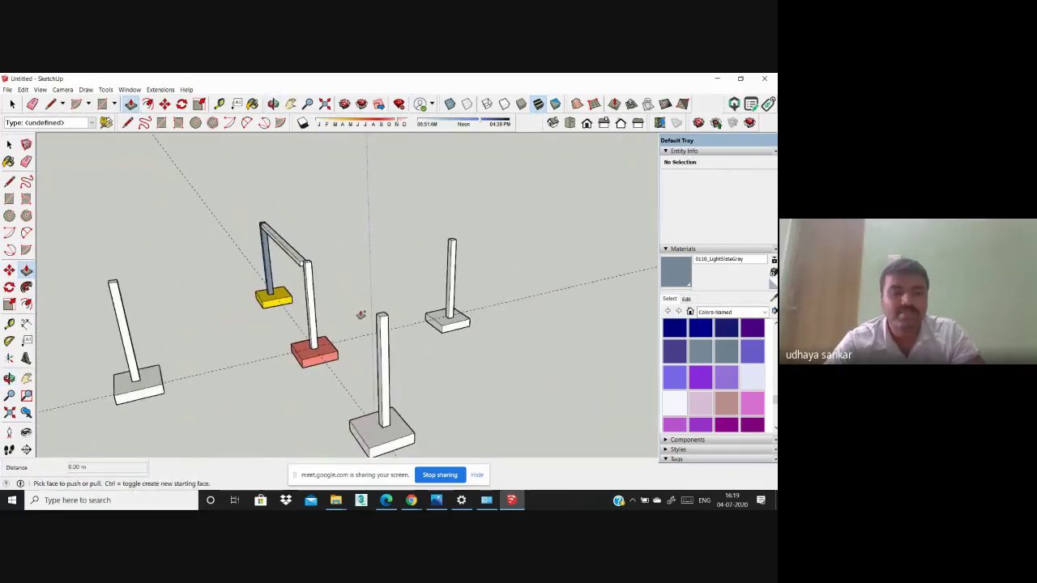
Step: Draw a 0.23 by 0.23 m square at the top of the inward-facing side of a white-footing column perpendicular to the first beam
{"action": "scroll", "coordinate": [299, 243], "scroll_direction": "down", "scroll_amount": 2}
{"action": "scroll", "coordinate": [305, 259], "scroll_direction": "up", "scroll_amount": 3}
{"action": "middle_click_drag", "start_coordinate": [304, 259], "coordinate": [106, 312]}
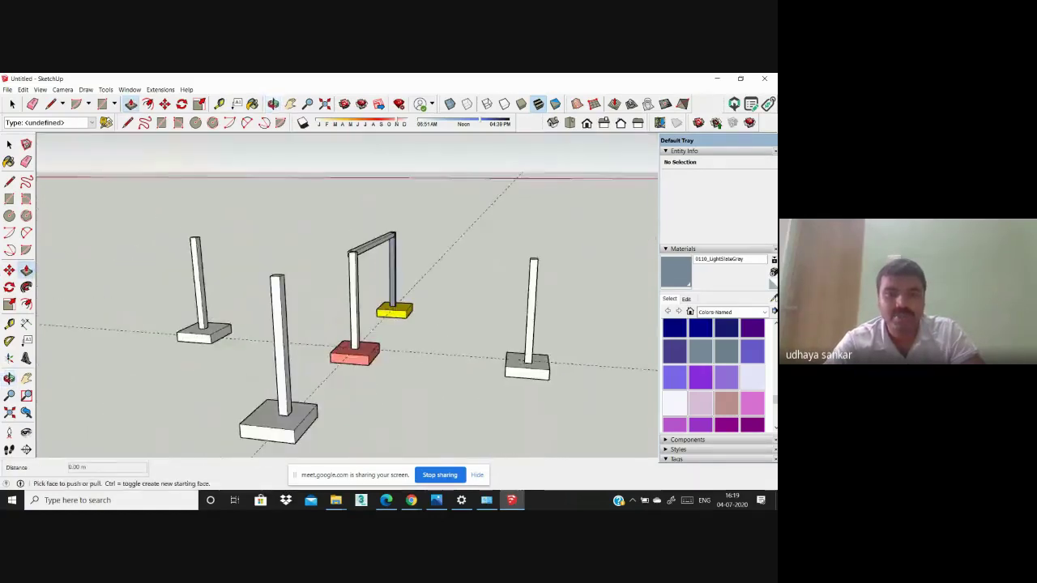
{"action": "middle_click_drag", "start_coordinate": [356, 268], "coordinate": [461, 180]}
{"action": "middle_click_drag", "start_coordinate": [146, 234], "coordinate": [568, 228]}
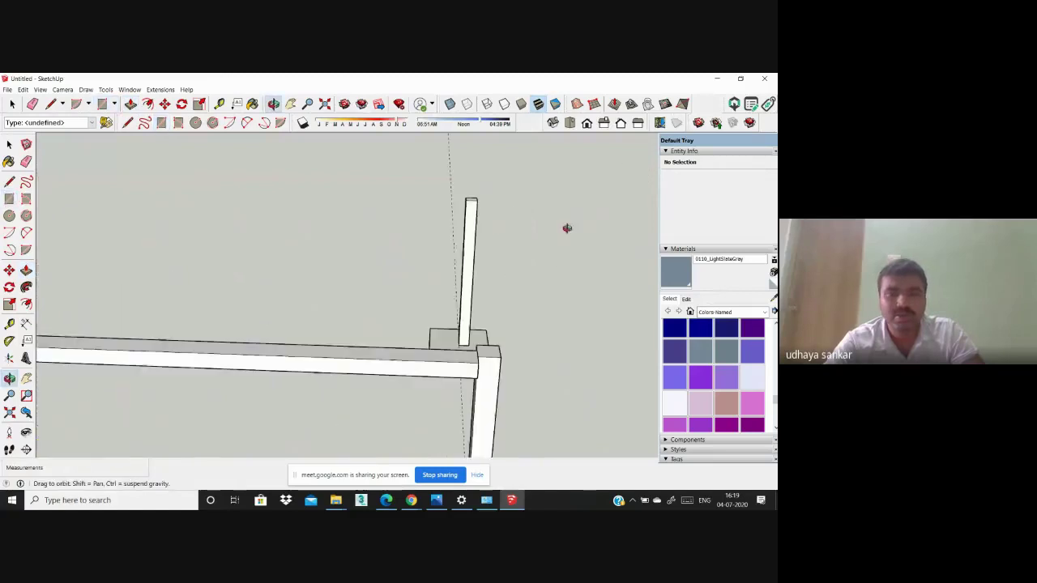
{"action": "scroll", "coordinate": [458, 198], "scroll_direction": "up", "scroll_amount": 5}
{"action": "key", "text": "r"}
{"action": "left_click", "coordinate": [455, 205]}
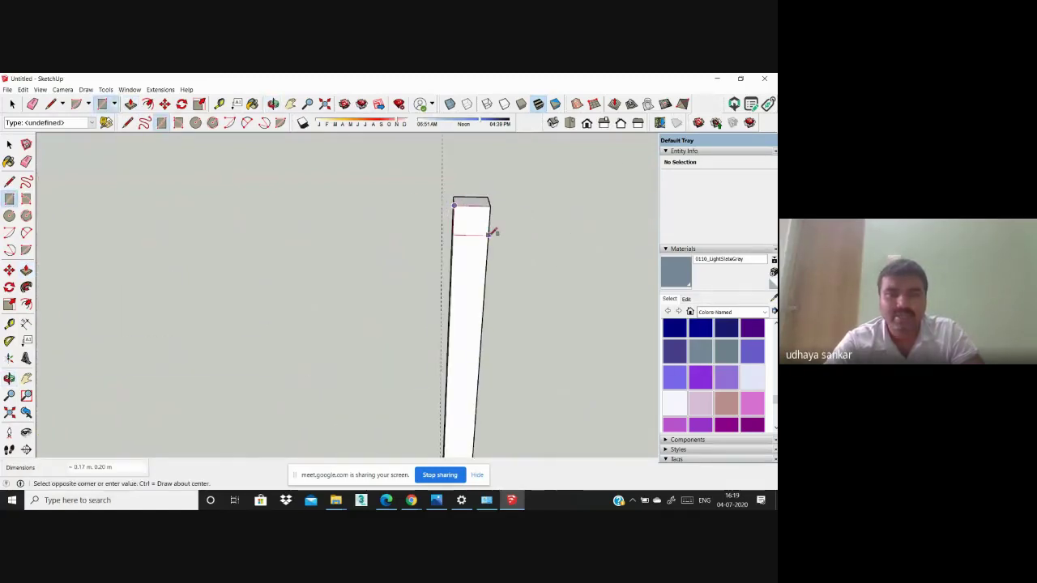
{"action": "type", "text": "23"}
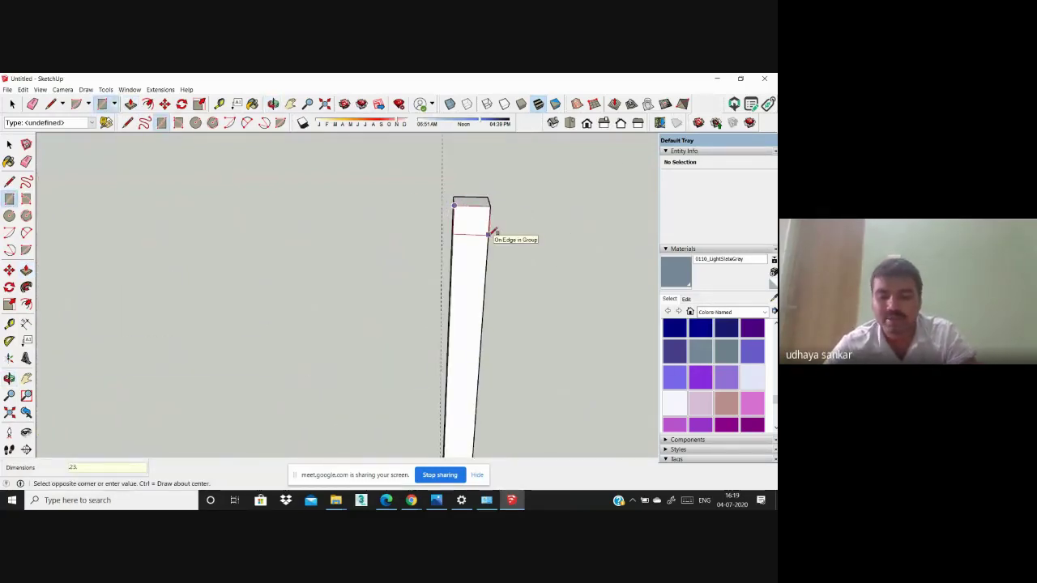
{"action": "type", "text": "."}
{"action": "key", "text": "Return"}
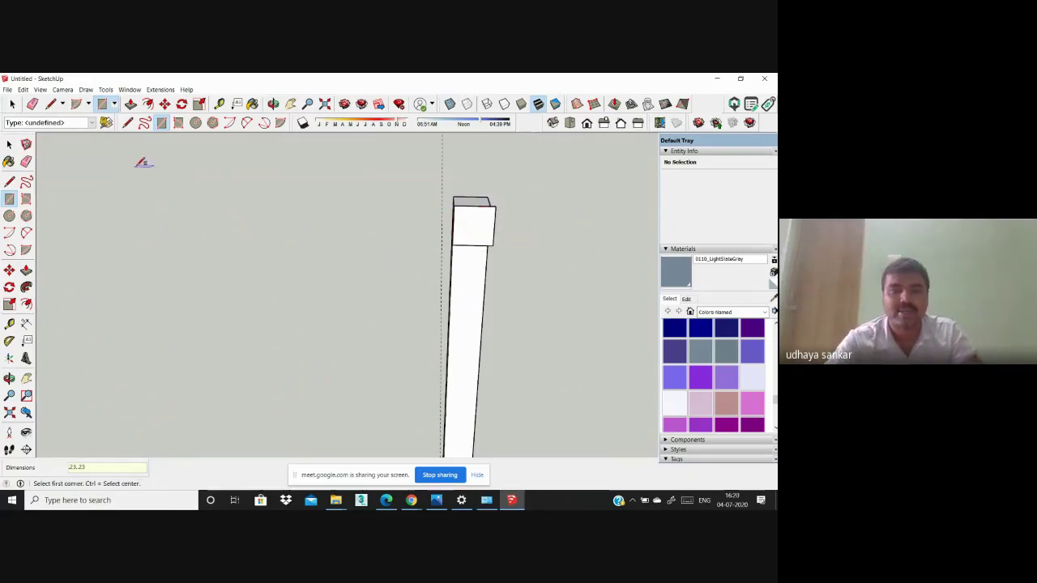
Step: Push/Pull the 0.23 m square into a beam ending at the top corner of the centre column
{"action": "scroll", "coordinate": [333, 204], "scroll_direction": "down", "scroll_amount": 5}
{"action": "mouse_move", "coordinate": [331, 205]}
{"action": "middle_mouse_down"}
{"action": "mouse_move", "coordinate": [288, 235]}
{"action": "mouse_move", "coordinate": [319, 220]}
{"action": "middle_mouse_up"}
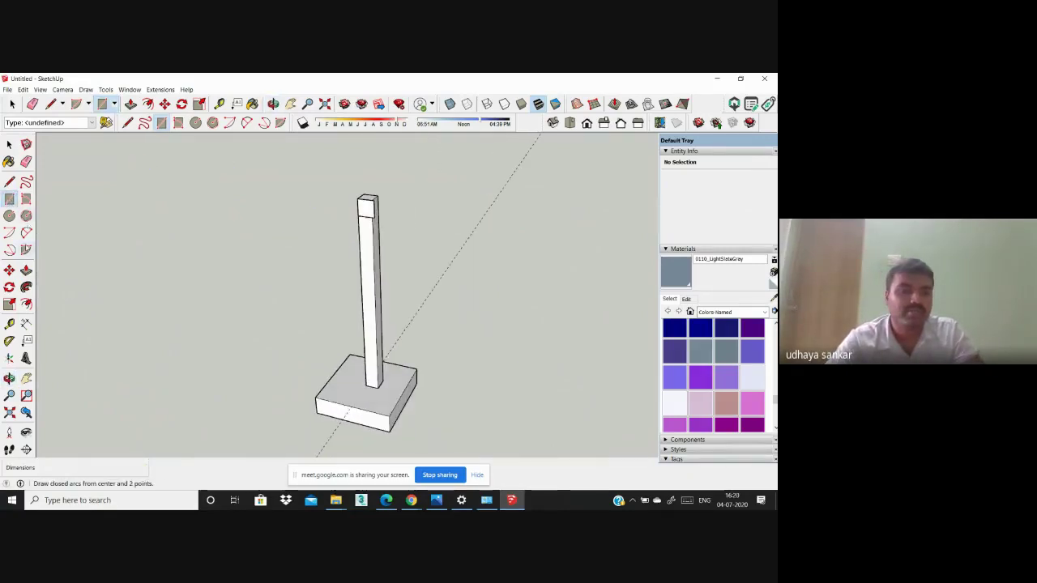
{"action": "key", "text": "p"}
{"action": "left_click", "coordinate": [362, 212]}
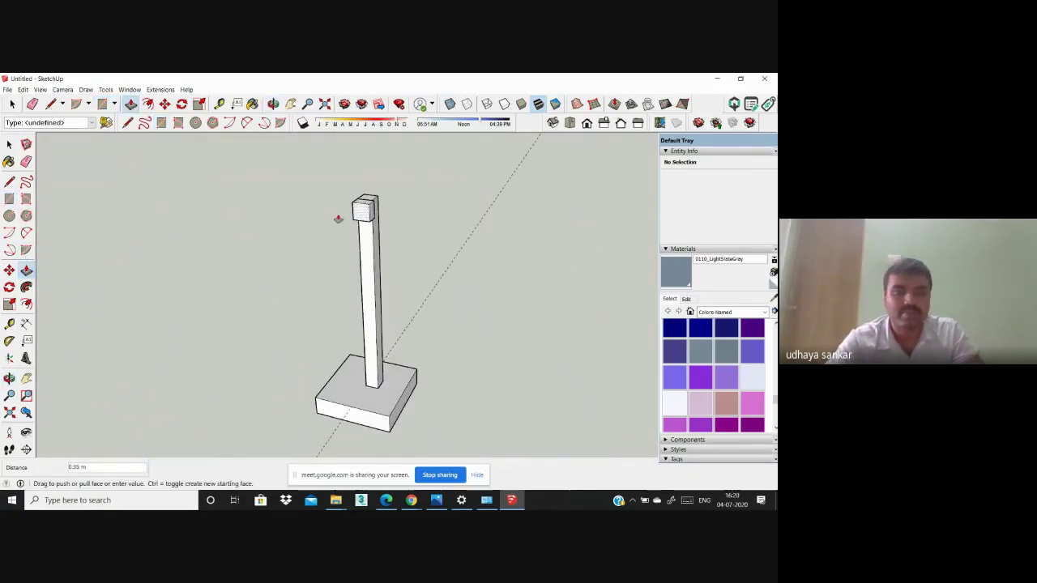
{"action": "left_click", "coordinate": [127, 273]}
{"action": "scroll", "coordinate": [475, 212], "scroll_direction": "down", "scroll_amount": 2}
{"action": "middle_click_drag", "start_coordinate": [308, 350], "coordinate": [248, 287]}
{"action": "left_click", "coordinate": [248, 287]}
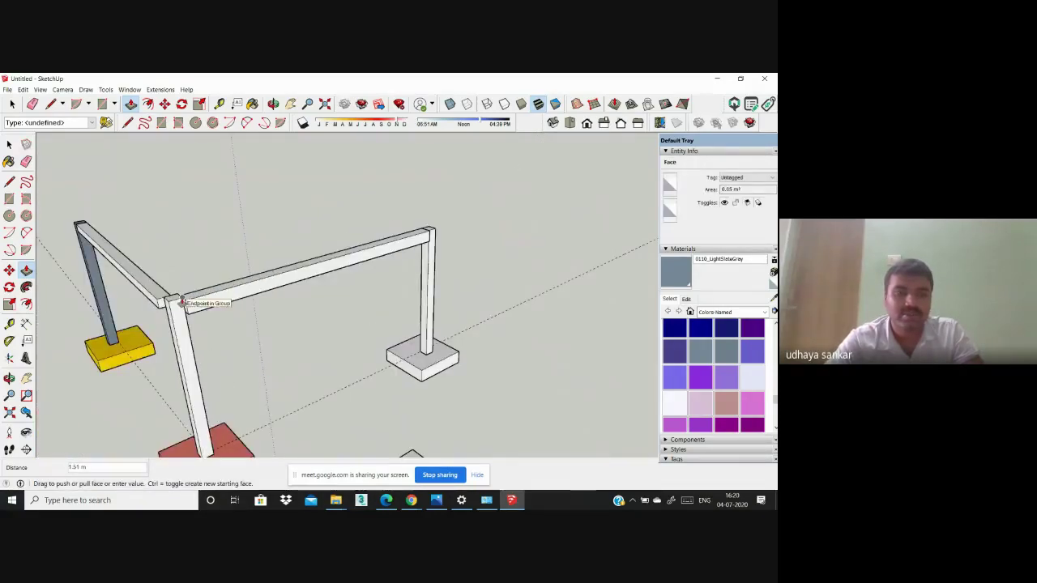
{"action": "left_click", "coordinate": [180, 301]}
Step: Draw a full-width rectangle at the top of the column opposite the gold footing, facing the centre column
{"action": "middle_click_drag", "start_coordinate": [239, 332], "coordinate": [389, 285]}
{"action": "scroll", "coordinate": [288, 243], "scroll_direction": "down", "scroll_amount": 2}
{"action": "middle_click_drag", "start_coordinate": [316, 324], "coordinate": [356, 272]}
{"action": "scroll", "coordinate": [379, 272], "scroll_direction": "down", "scroll_amount": 2}
{"action": "scroll", "coordinate": [384, 283], "scroll_direction": "up", "scroll_amount": 6}
{"action": "key", "text": "r"}
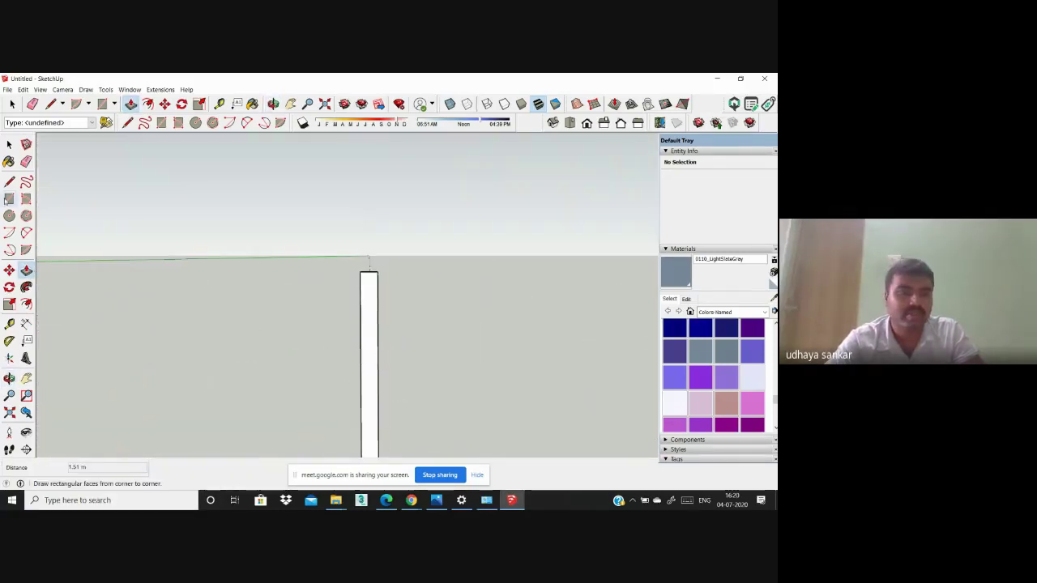
{"action": "scroll", "coordinate": [350, 308], "scroll_direction": "up", "scroll_amount": 2}
{"action": "left_click", "coordinate": [375, 225]}
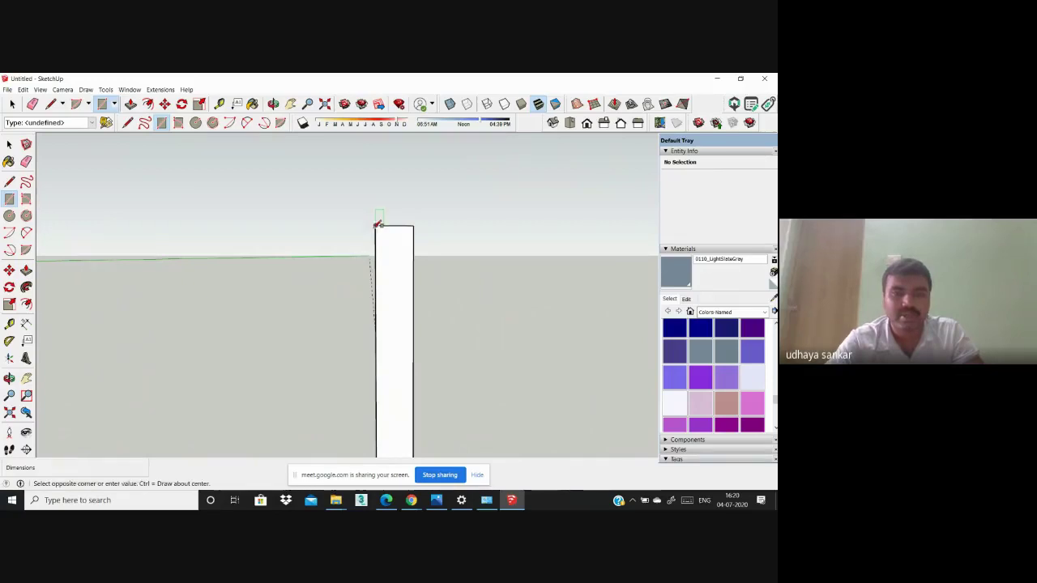
{"action": "left_click", "coordinate": [413, 267]}
Step: Push/Pull the rectangle on the column opposite the gold footing about 4.95 m into a beam over the centre column
{"action": "middle_click_drag", "start_coordinate": [438, 280], "coordinate": [194, 370]}
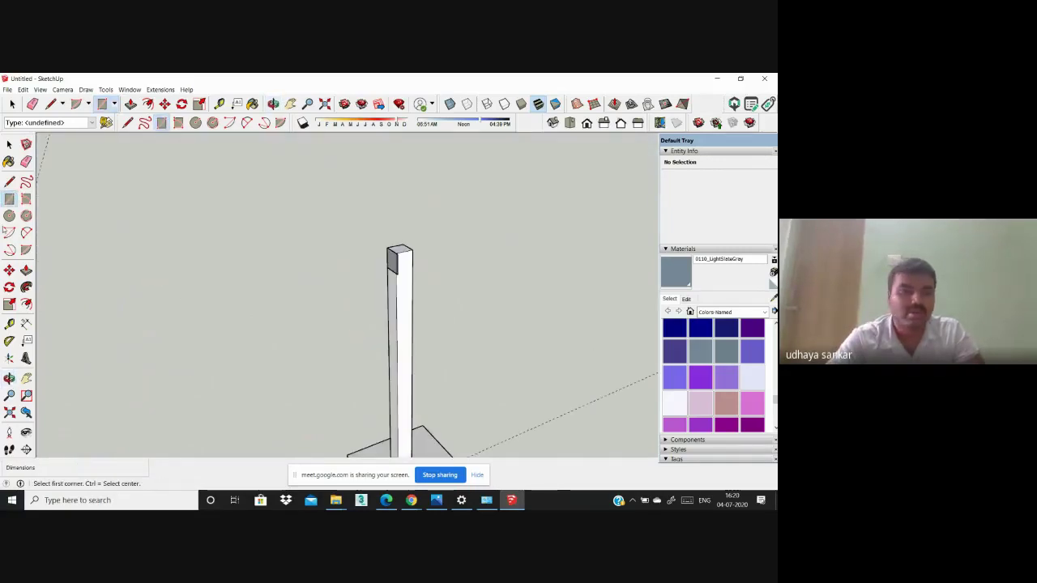
{"action": "key", "text": "p"}
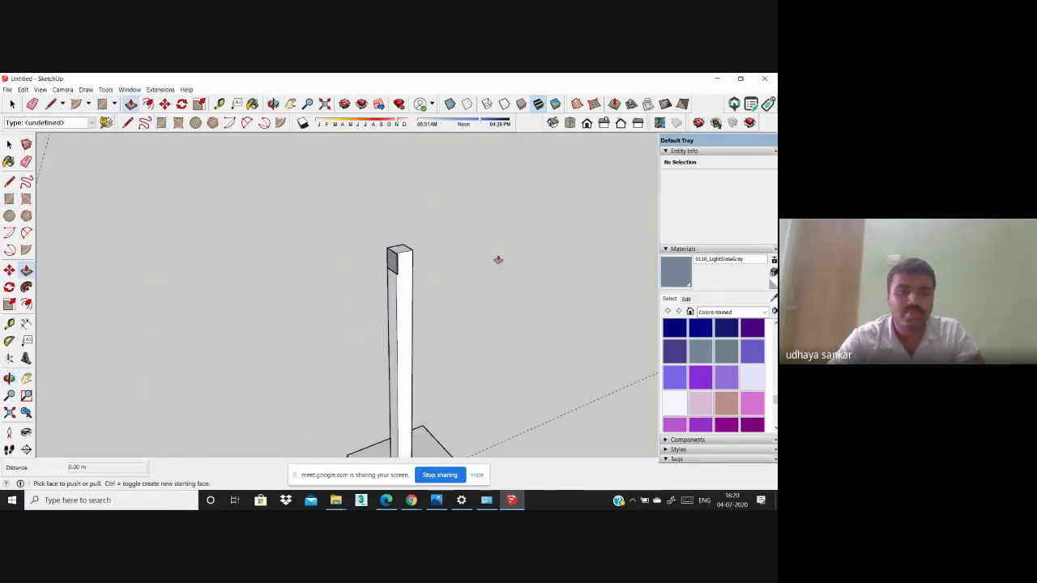
{"action": "scroll", "coordinate": [498, 261], "scroll_direction": "down", "scroll_amount": 5}
{"action": "left_click", "coordinate": [459, 258]}
{"action": "left_click", "coordinate": [256, 318]}
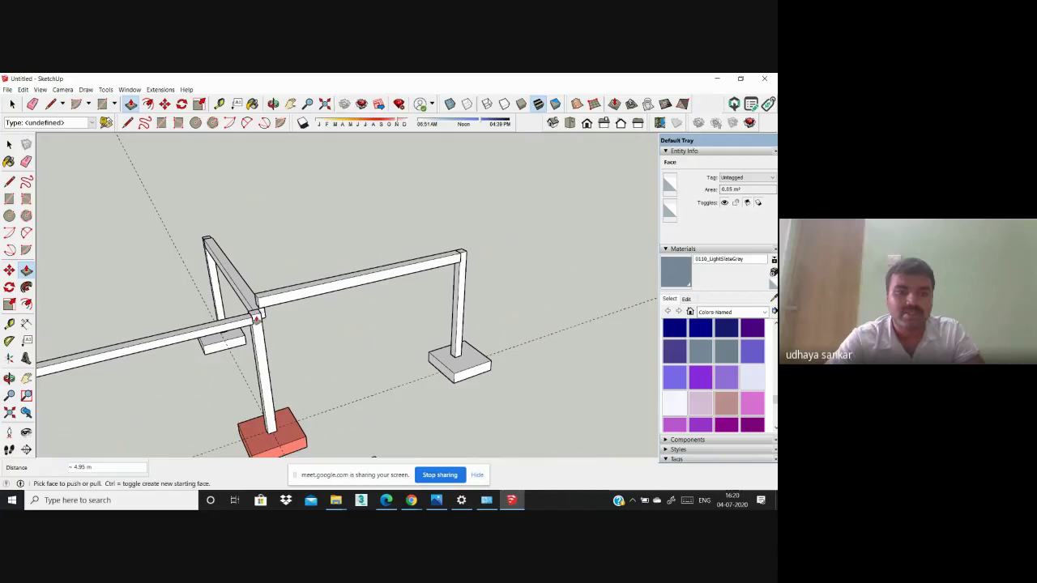
{"action": "middle_click_drag", "start_coordinate": [256, 318], "coordinate": [243, 250]}
{"action": "scroll", "coordinate": [414, 330], "scroll_direction": "up", "scroll_amount": 3}
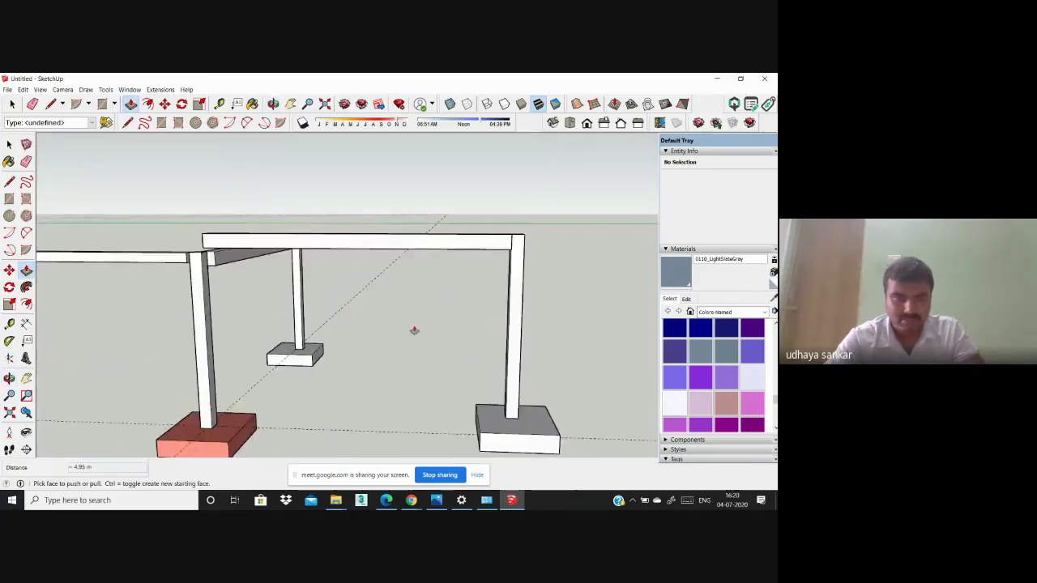
Step: Examine the three beams and their junction at the centre column from several sides and distances
{"action": "scroll", "coordinate": [440, 329], "scroll_direction": "down", "scroll_amount": 3}
{"action": "middle_click_drag", "start_coordinate": [440, 329], "coordinate": [411, 293]}
{"action": "middle_click_drag", "start_coordinate": [488, 316], "coordinate": [405, 258]}
{"action": "scroll", "coordinate": [423, 377], "scroll_direction": "down", "scroll_amount": 3}
{"action": "middle_click_drag", "start_coordinate": [417, 372], "coordinate": [490, 425]}
{"action": "scroll", "coordinate": [183, 336], "scroll_direction": "down", "scroll_amount": 1}
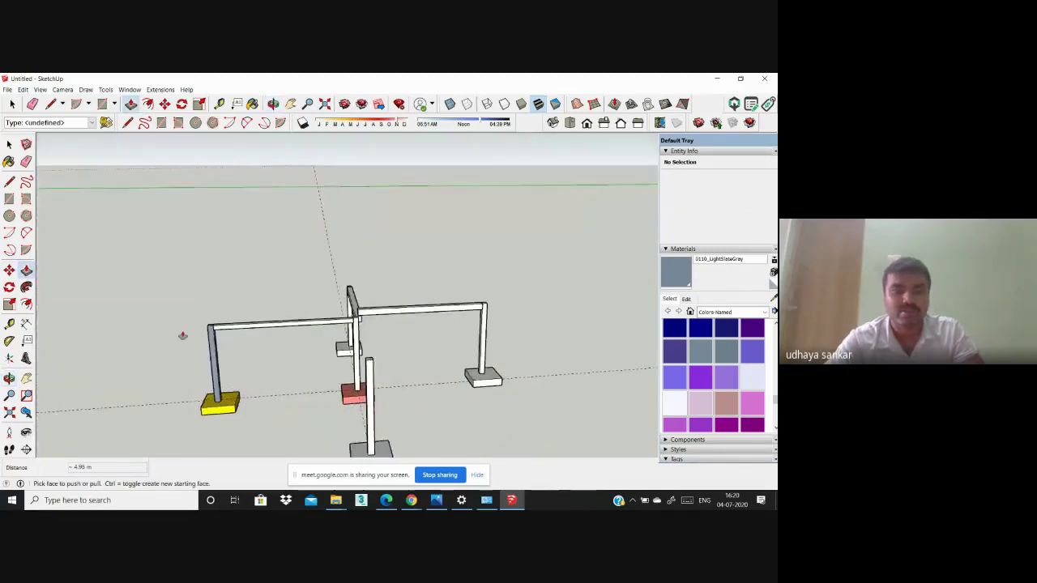
{"action": "middle_click_drag", "start_coordinate": [183, 336], "coordinate": [343, 325]}
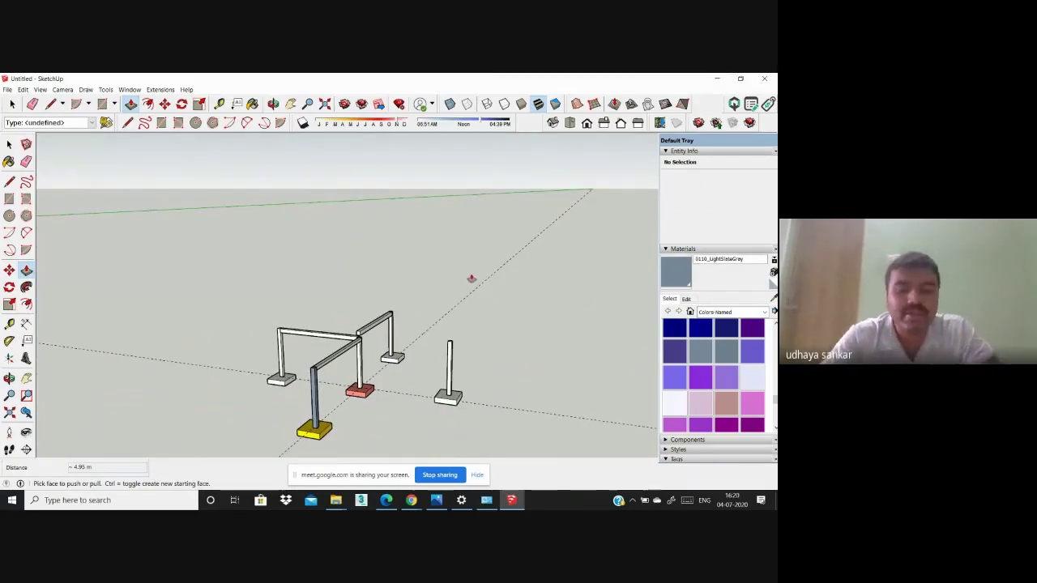
{"action": "scroll", "coordinate": [345, 368], "scroll_direction": "up", "scroll_amount": 3}
{"action": "scroll", "coordinate": [326, 298], "scroll_direction": "down", "scroll_amount": 1}
{"action": "scroll", "coordinate": [324, 300], "scroll_direction": "up", "scroll_amount": 1}
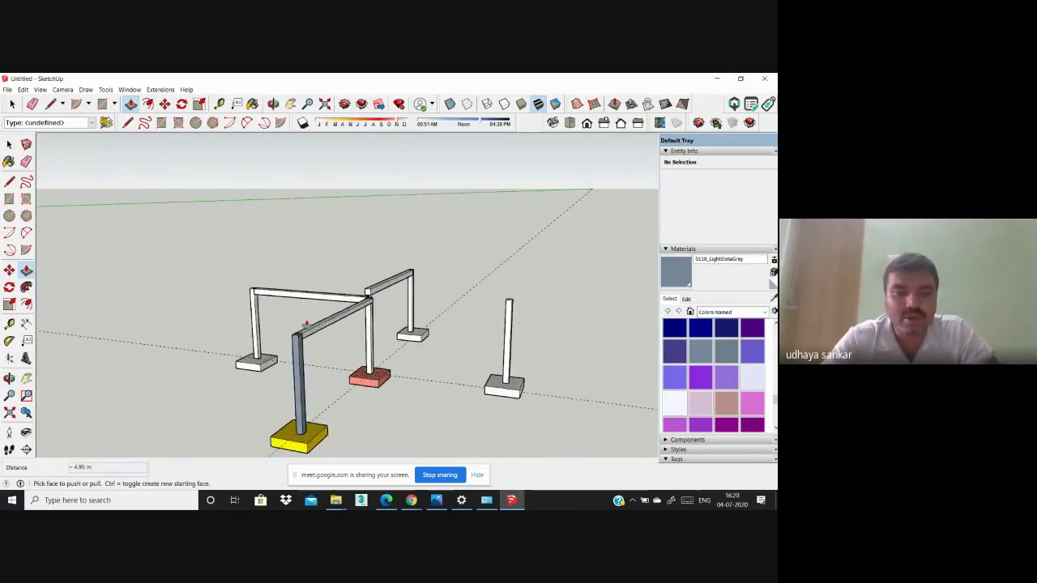
{"action": "scroll", "coordinate": [316, 308], "scroll_direction": "up", "scroll_amount": 3}
{"action": "scroll", "coordinate": [312, 295], "scroll_direction": "down", "scroll_amount": 1}
{"action": "scroll", "coordinate": [317, 284], "scroll_direction": "down", "scroll_amount": 3}
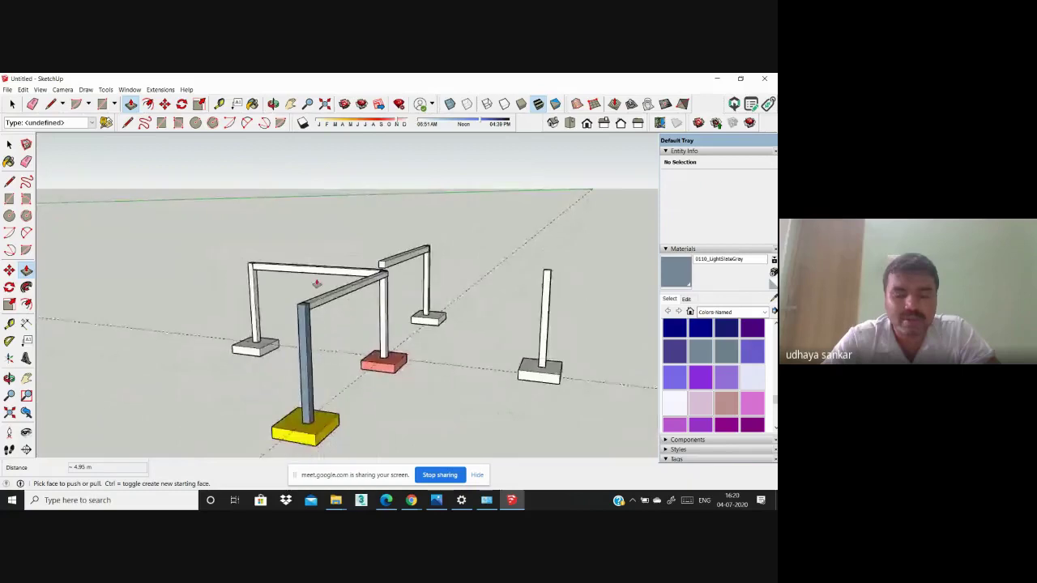
{"action": "scroll", "coordinate": [312, 267], "scroll_direction": "up", "scroll_amount": 2}
{"action": "scroll", "coordinate": [302, 249], "scroll_direction": "down", "scroll_amount": 2}
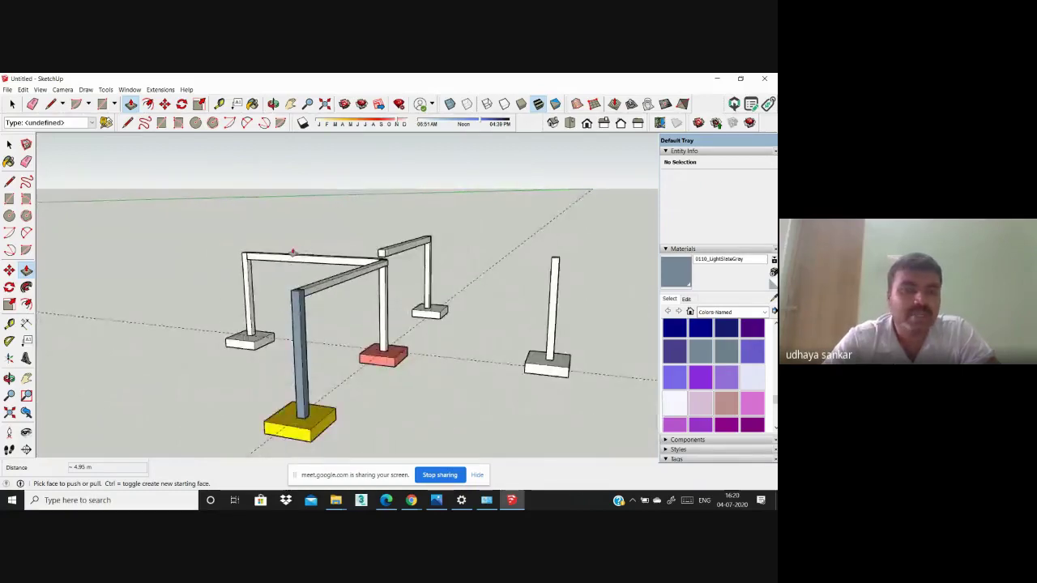
{"action": "scroll", "coordinate": [291, 255], "scroll_direction": "up", "scroll_amount": 3}
{"action": "scroll", "coordinate": [289, 258], "scroll_direction": "down", "scroll_amount": 3}
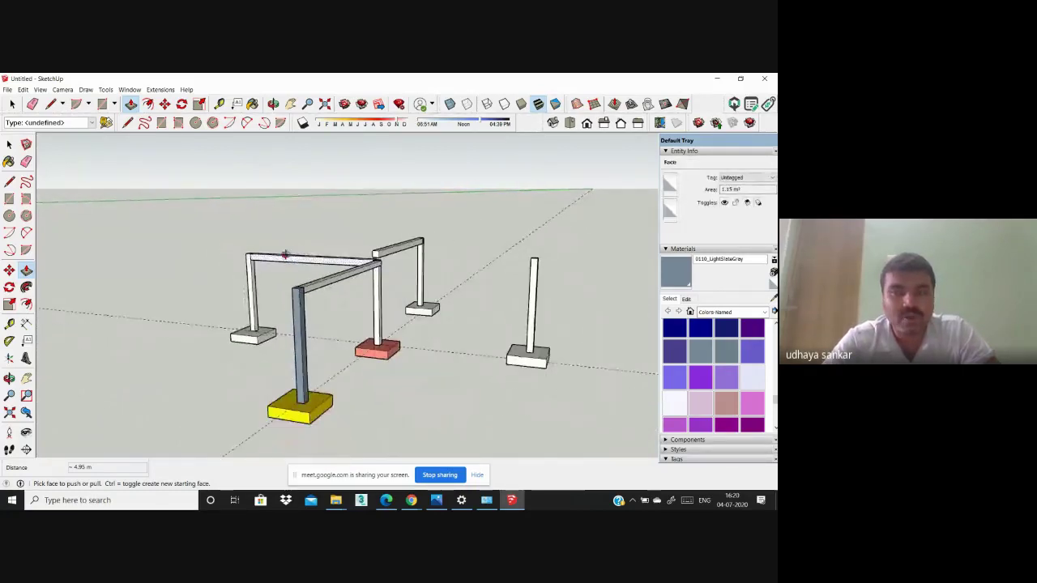
{"action": "mouse_move", "coordinate": [284, 255]}
{"action": "middle_mouse_down"}
{"action": "mouse_move", "coordinate": [442, 283]}
{"action": "mouse_move", "coordinate": [410, 267]}
{"action": "middle_mouse_up"}
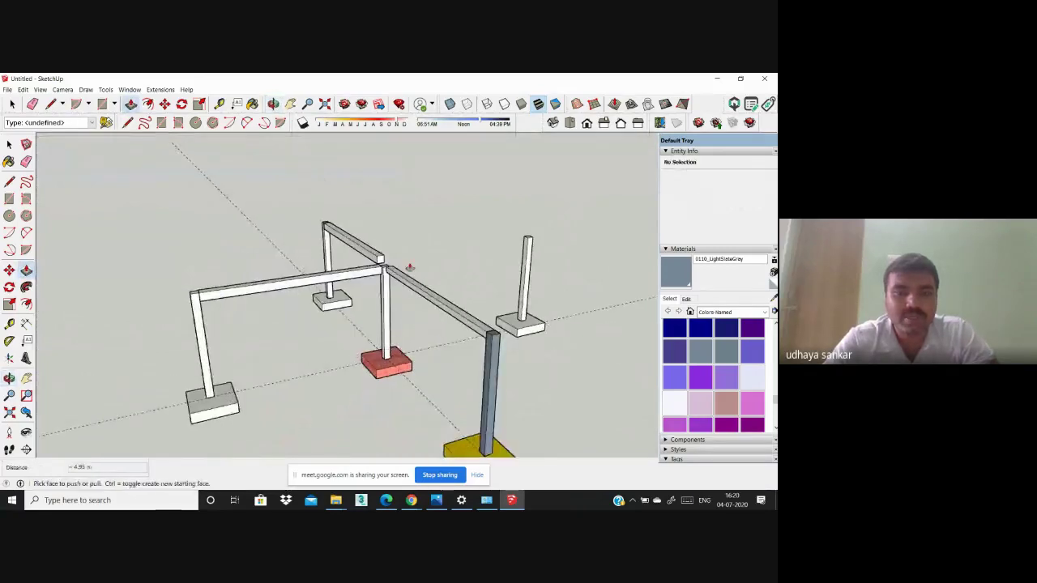
{"action": "scroll", "coordinate": [410, 268], "scroll_direction": "down", "scroll_amount": 2}
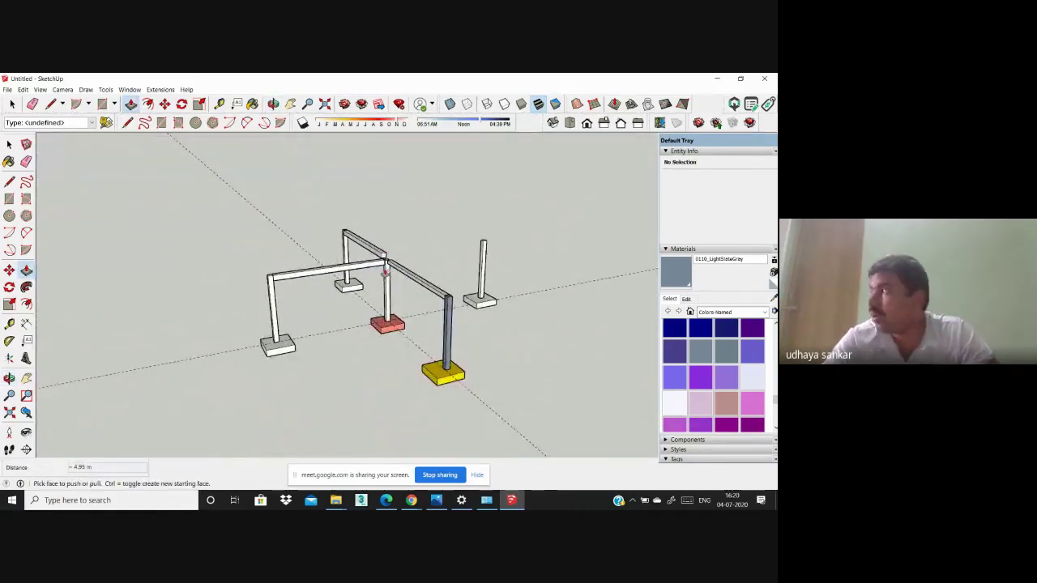
Step: Select all five columns and hide them, leaving the footings and beams in view
{"action": "key", "text": "space"}
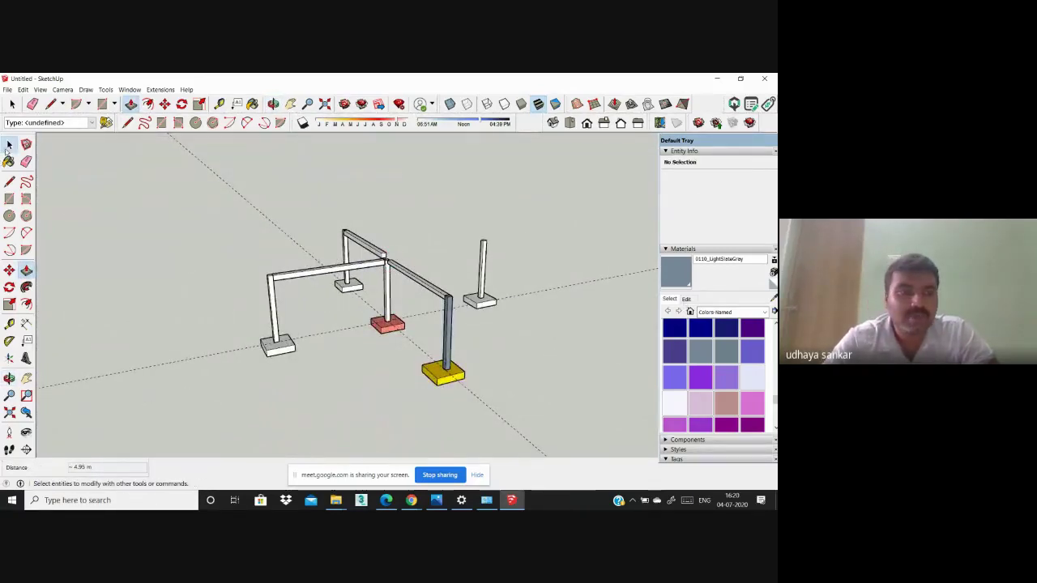
{"action": "left_click", "coordinate": [433, 371]}
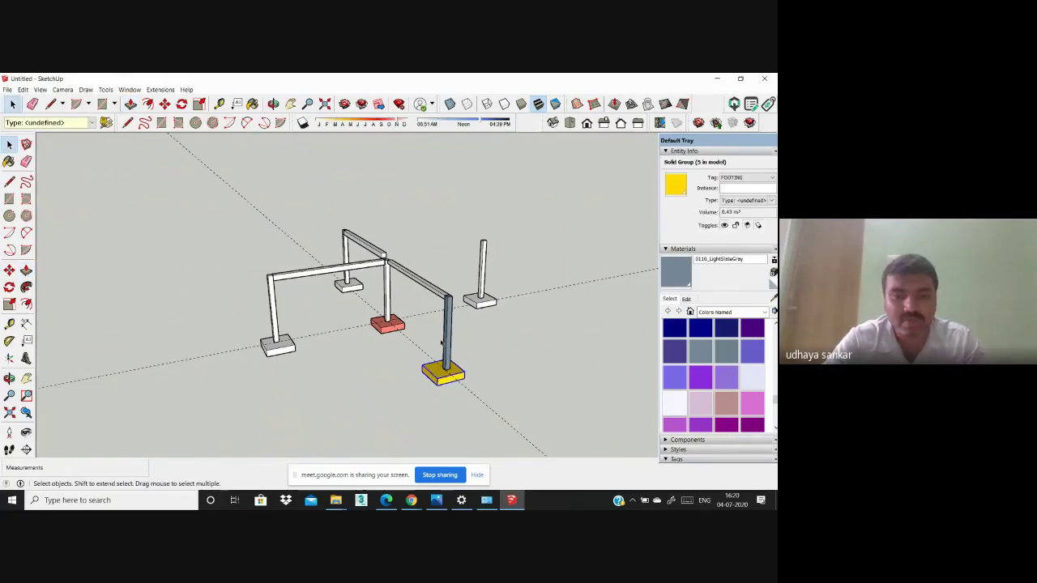
{"action": "left_click", "coordinate": [540, 340]}
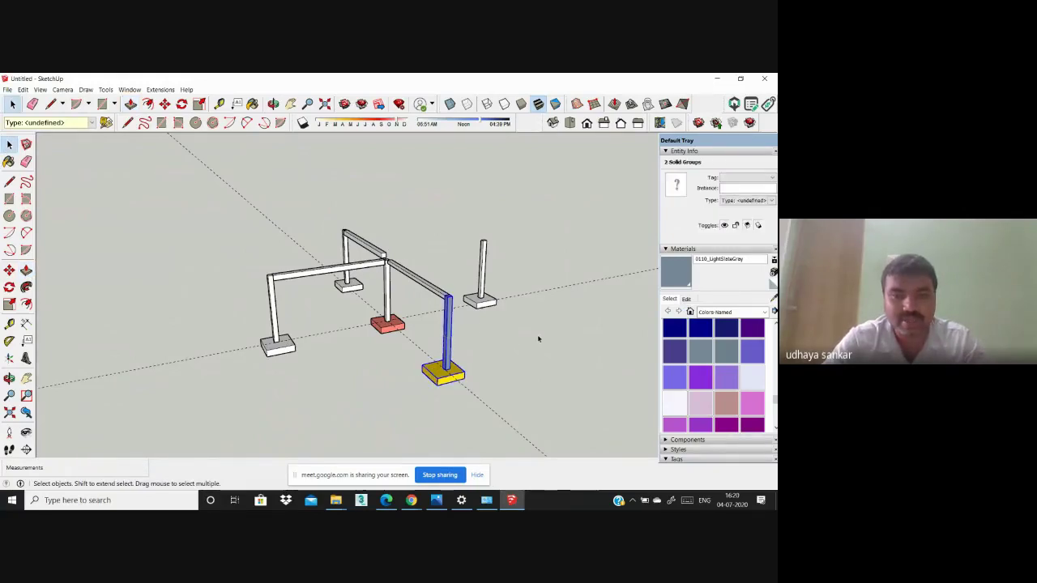
{"action": "left_click", "coordinate": [387, 299], "text": "shift"}
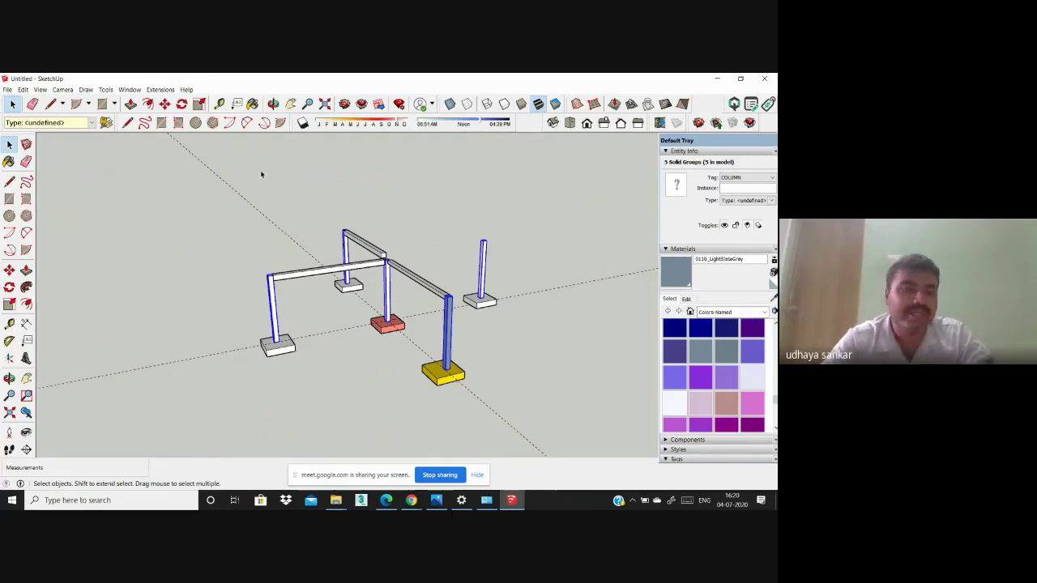
{"action": "left_click", "coordinate": [22, 90]}
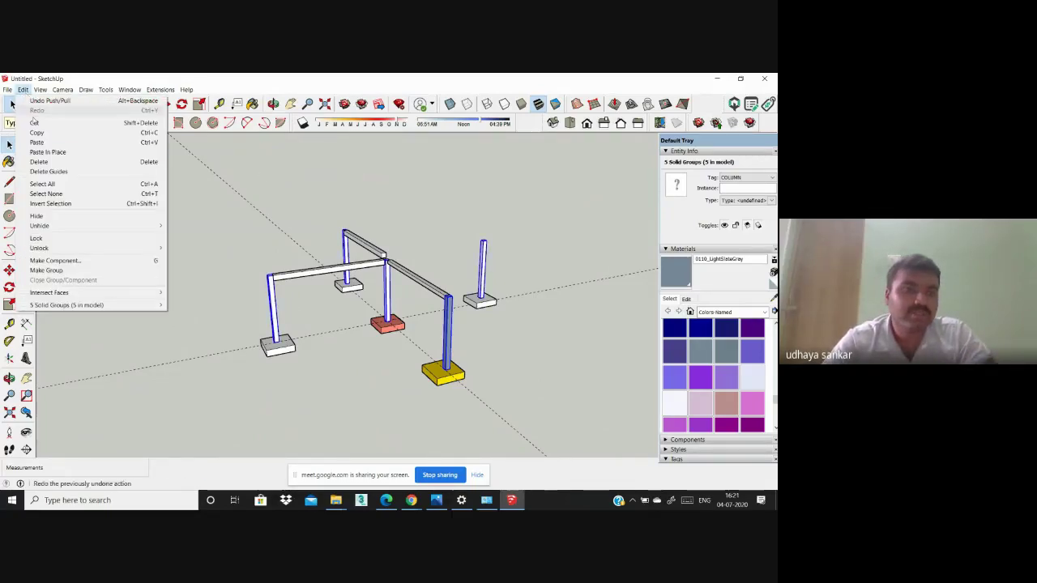
{"action": "left_click", "coordinate": [48, 217]}
Step: Try to group the geometry of all three beams into one single group
{"action": "middle_click_drag", "start_coordinate": [384, 292], "coordinate": [439, 339]}
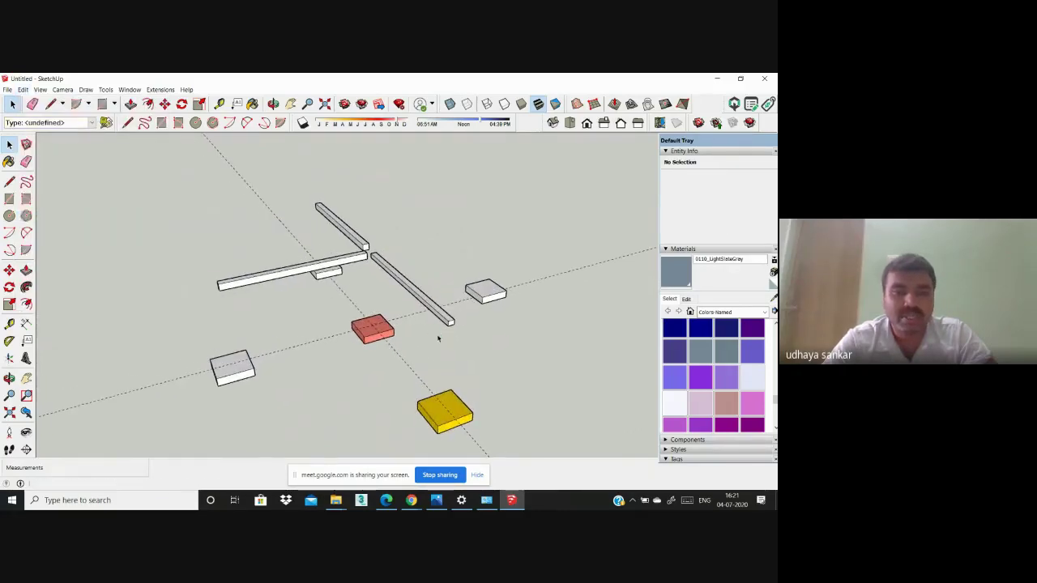
{"action": "left_click_drag", "start_coordinate": [308, 236], "coordinate": [297, 229]}
{"action": "left_click", "coordinate": [430, 260]}
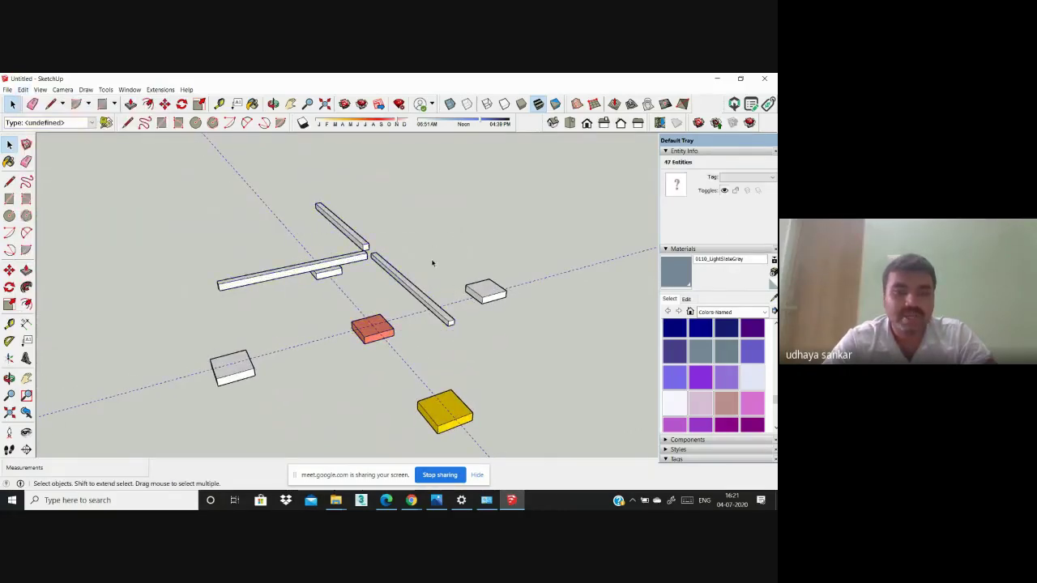
{"action": "middle_click_drag", "start_coordinate": [433, 267], "coordinate": [316, 232]}
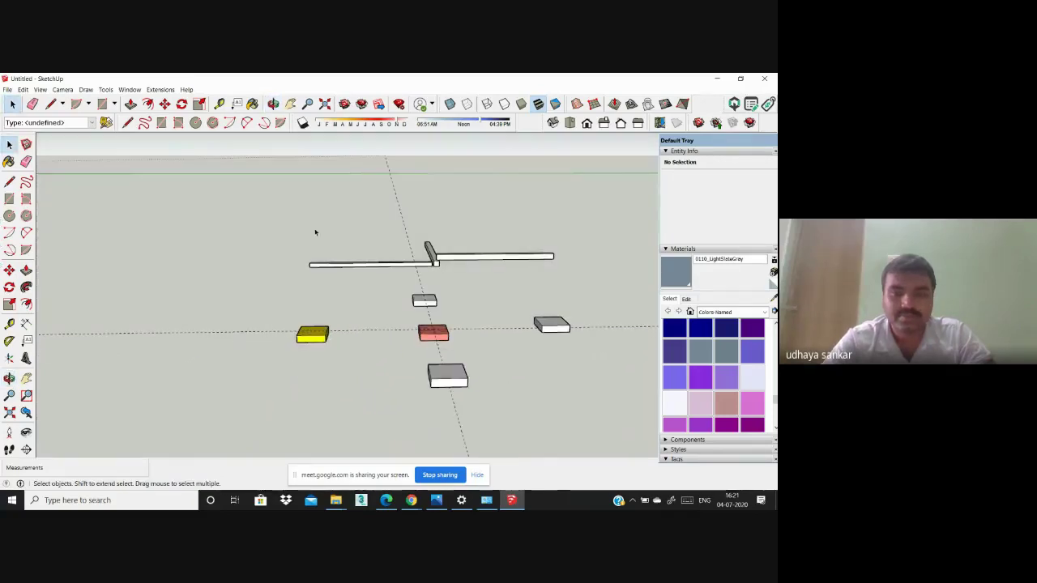
{"action": "left_click_drag", "start_coordinate": [332, 234], "coordinate": [273, 215]}
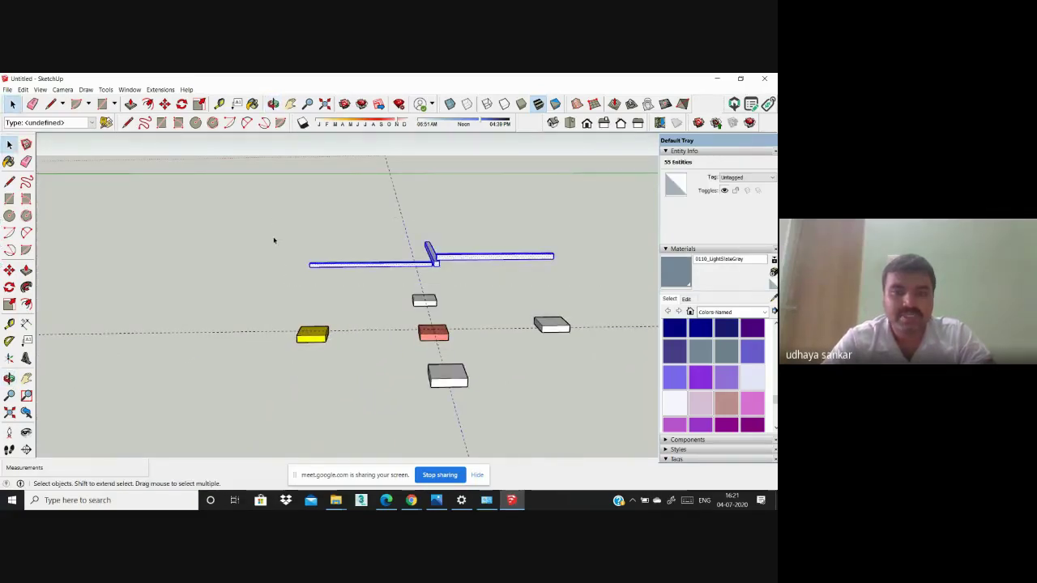
{"action": "middle_click_drag", "start_coordinate": [273, 239], "coordinate": [469, 281]}
{"action": "right_click", "coordinate": [425, 252]}
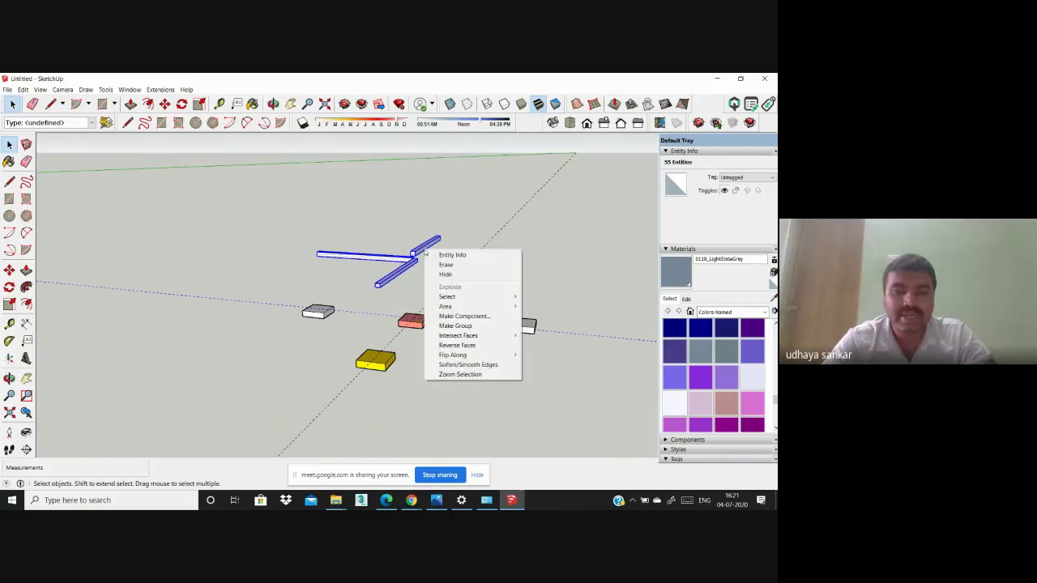
{"action": "left_click", "coordinate": [455, 326]}
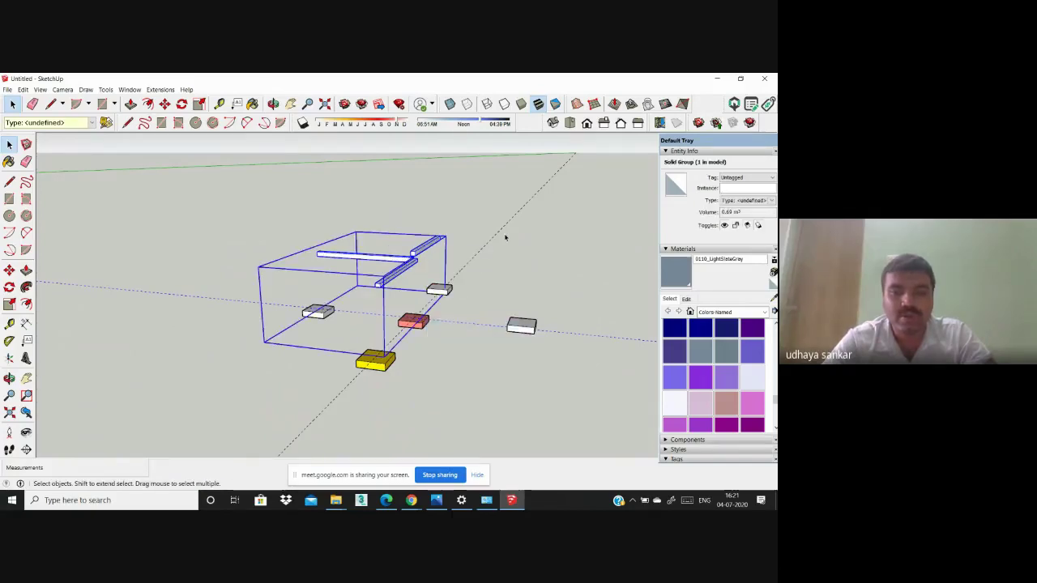
Step: Check what the combined beam group contains and undo the grouping
{"action": "left_click", "coordinate": [505, 236]}
{"action": "left_click", "coordinate": [430, 250]}
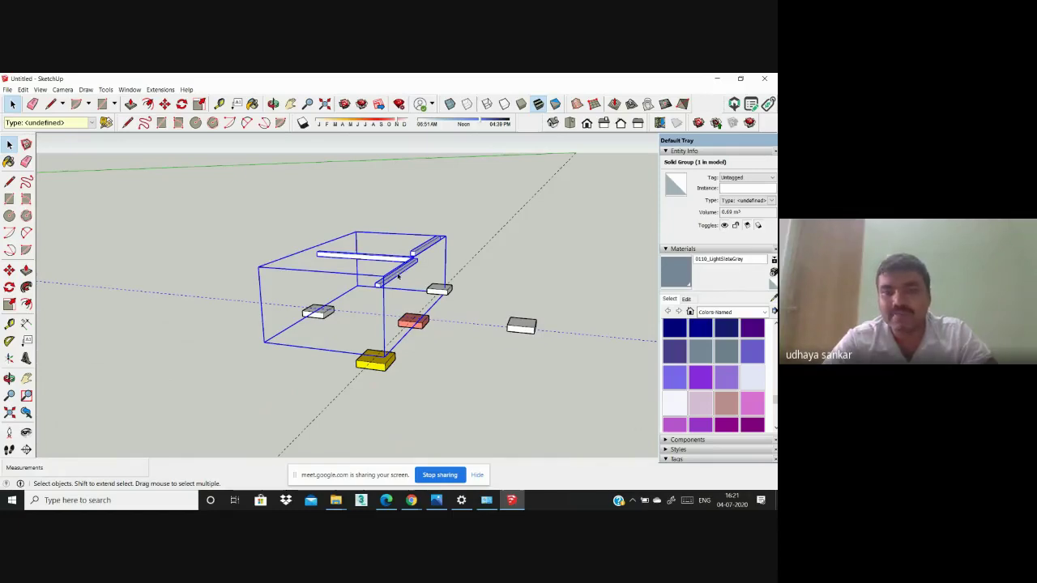
{"action": "middle_click_drag", "start_coordinate": [398, 276], "coordinate": [487, 313]}
{"action": "left_click", "coordinate": [523, 318]}
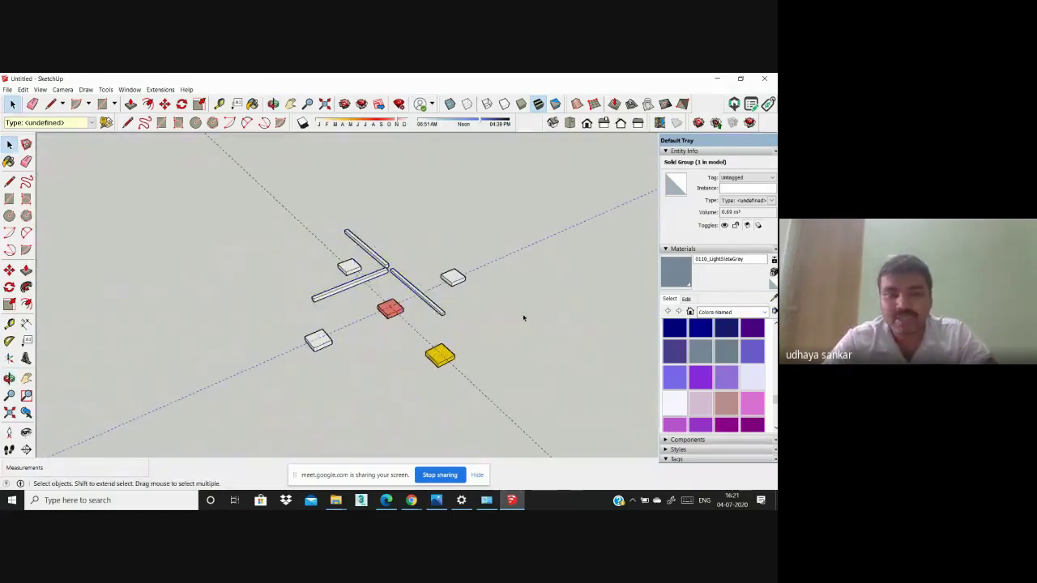
{"action": "left_click", "coordinate": [420, 296]}
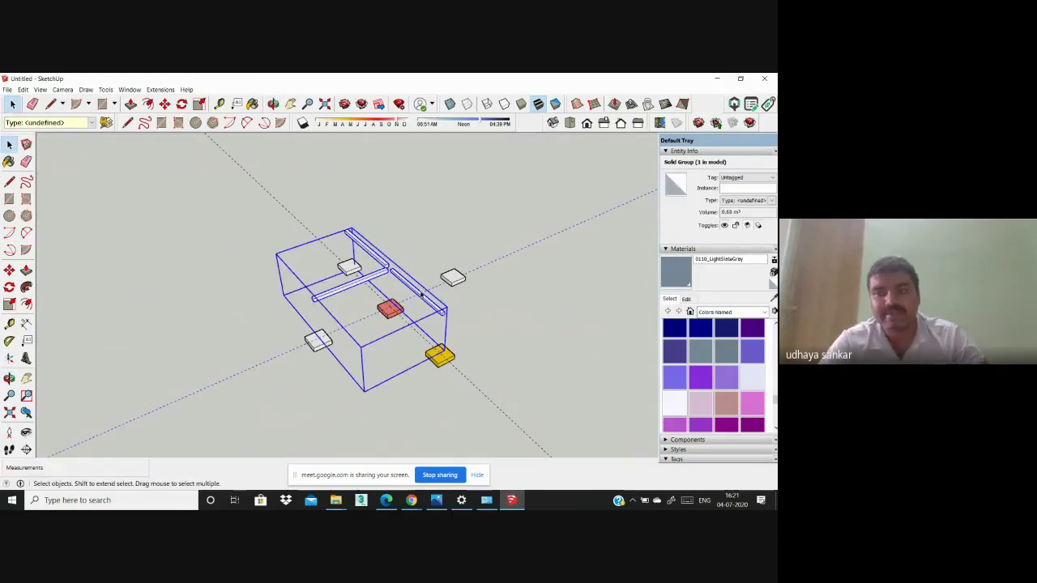
{"action": "left_click", "coordinate": [419, 288]}
{"action": "scroll", "coordinate": [419, 288], "scroll_direction": "up", "scroll_amount": 2}
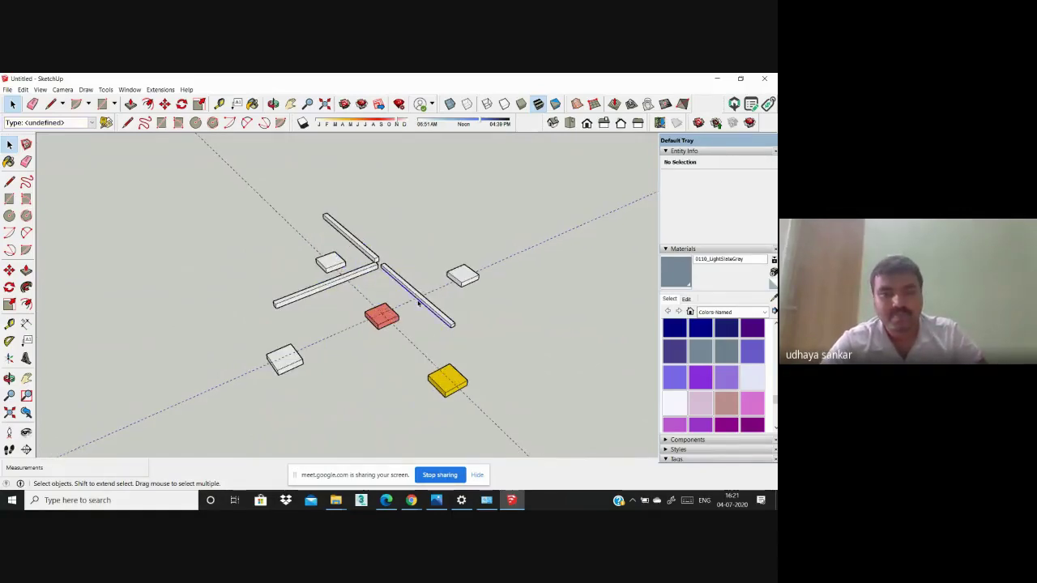
Step: Try to select only the beam running from the gold-footing column to the centre
{"action": "left_click", "coordinate": [419, 304]}
{"action": "middle_click_drag", "start_coordinate": [419, 303], "coordinate": [470, 321]}
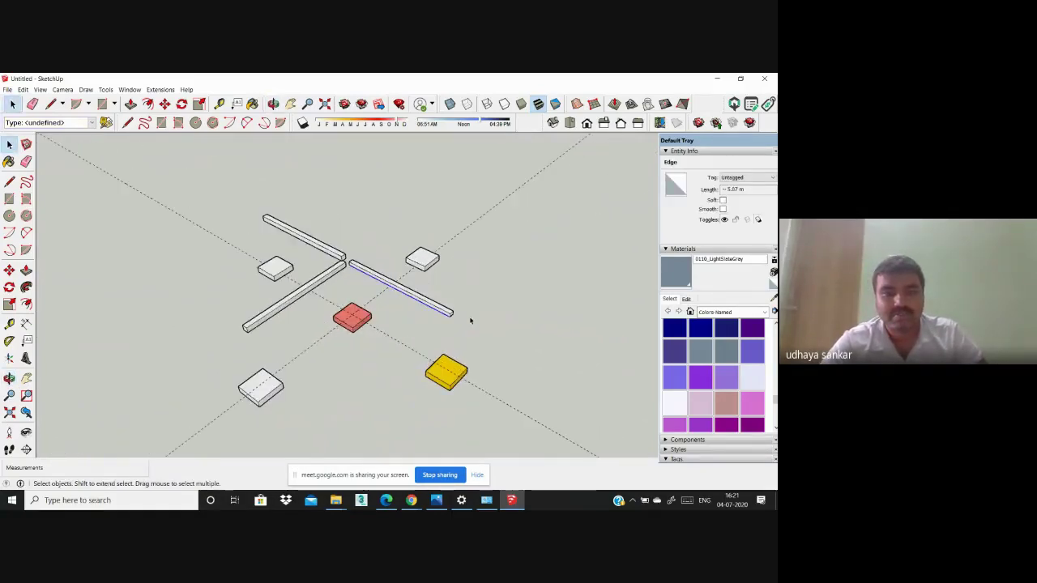
{"action": "left_click_drag", "start_coordinate": [350, 256], "coordinate": [349, 254]}
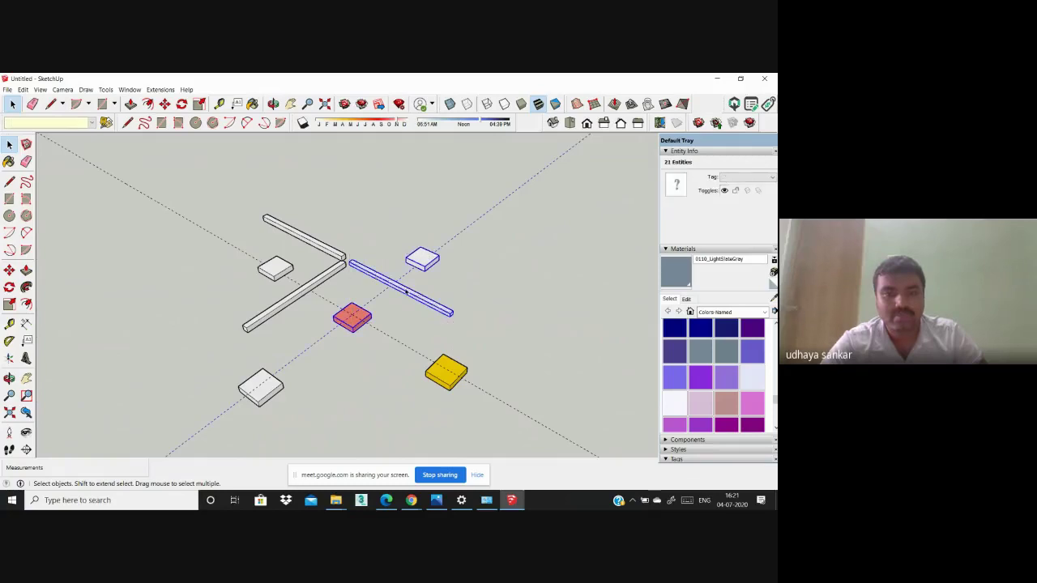
{"action": "left_click", "coordinate": [426, 328]}
Step: Select the gold, red and nearest white footings together with the guide lines, and hide them
{"action": "middle_click_drag", "start_coordinate": [426, 328], "coordinate": [497, 425]}
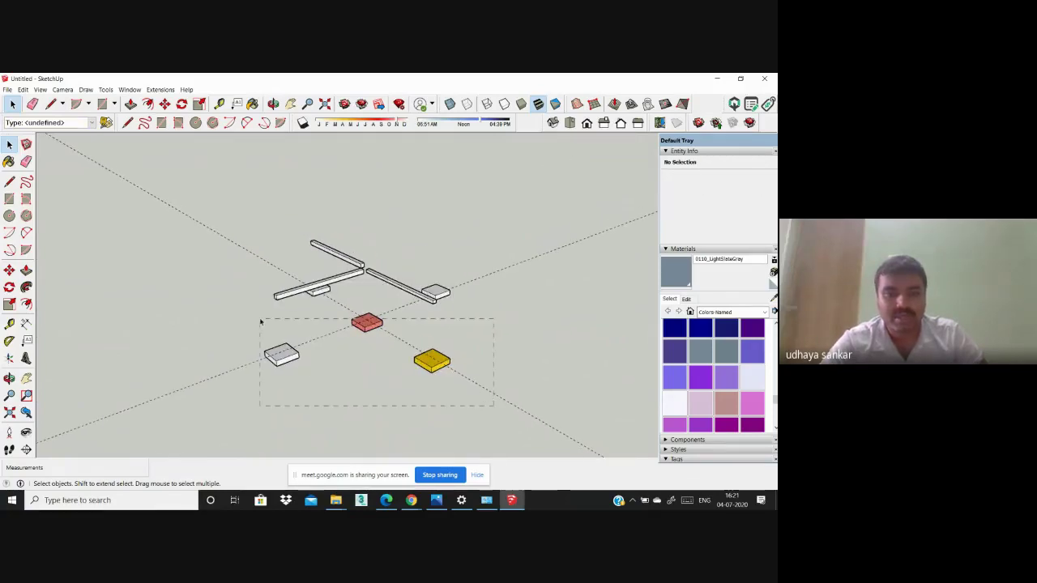
{"action": "middle_click_drag", "start_coordinate": [309, 361], "coordinate": [127, 308]}
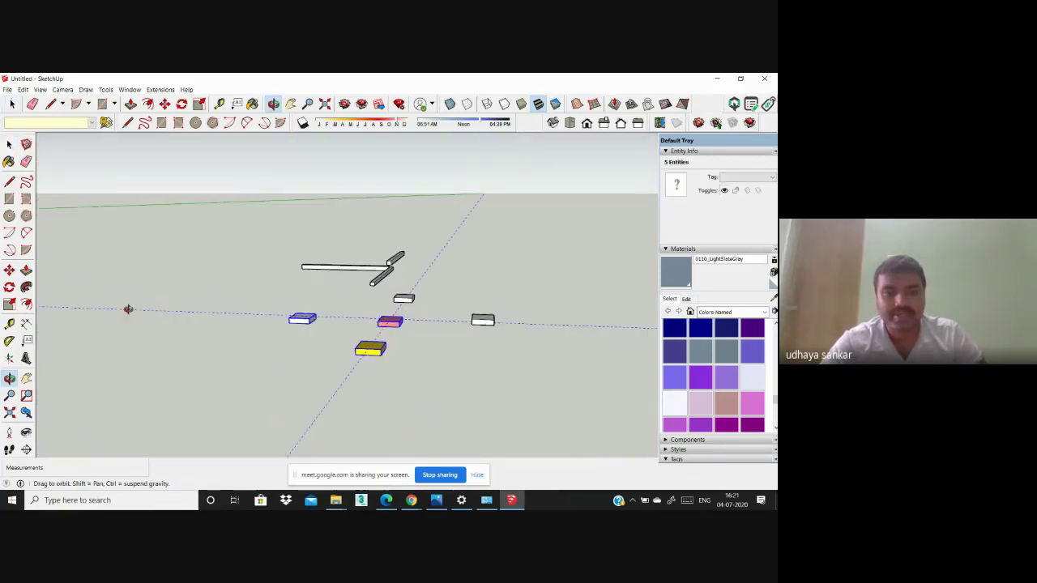
{"action": "left_click", "coordinate": [23, 90]}
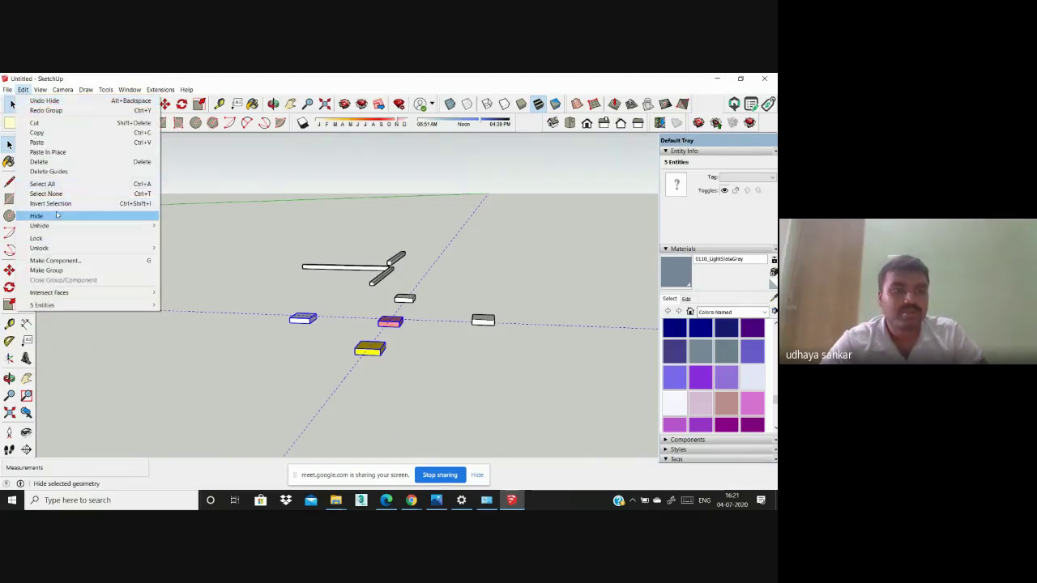
{"action": "left_click", "coordinate": [57, 215]}
Step: Try to window-select the gold-side beam without catching the white footing next to it
{"action": "middle_click_drag", "start_coordinate": [303, 284], "coordinate": [463, 330]}
{"action": "left_click_drag", "start_coordinate": [348, 260], "coordinate": [349, 260]}
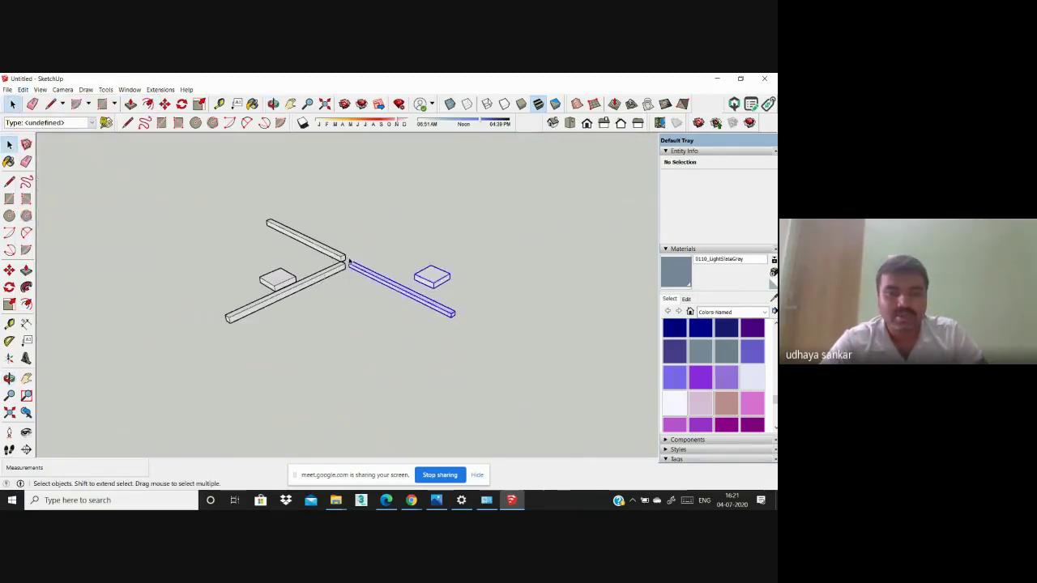
{"action": "left_click", "coordinate": [465, 297]}
{"action": "left_click_drag", "start_coordinate": [470, 287], "coordinate": [395, 258]}
{"action": "left_click", "coordinate": [458, 285]}
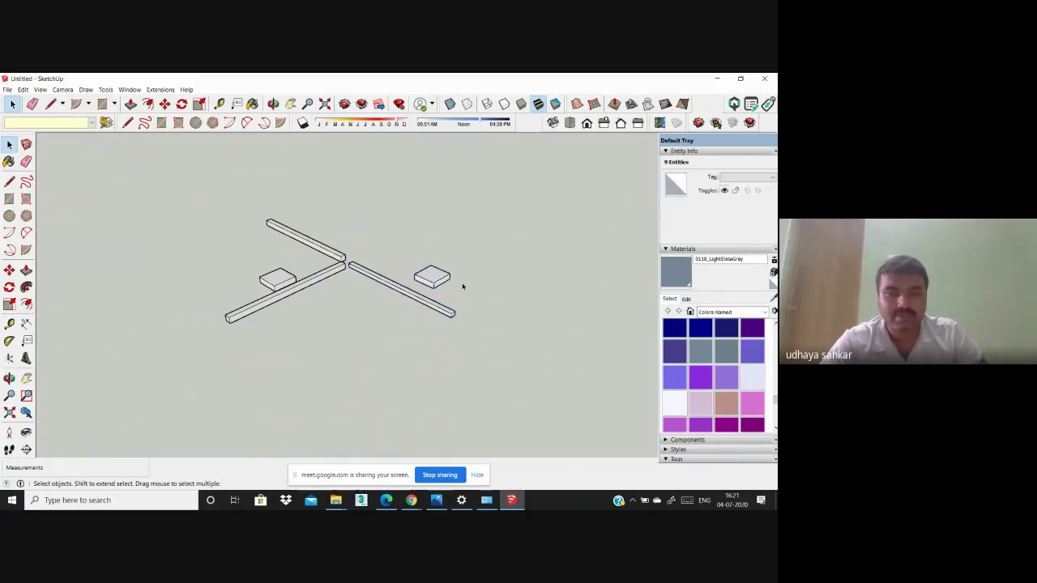
Step: Select the white footing beside the gold-side beam and hide it
{"action": "middle_click_drag", "start_coordinate": [461, 287], "coordinate": [497, 325]}
{"action": "left_click_drag", "start_coordinate": [440, 252], "coordinate": [440, 252]}
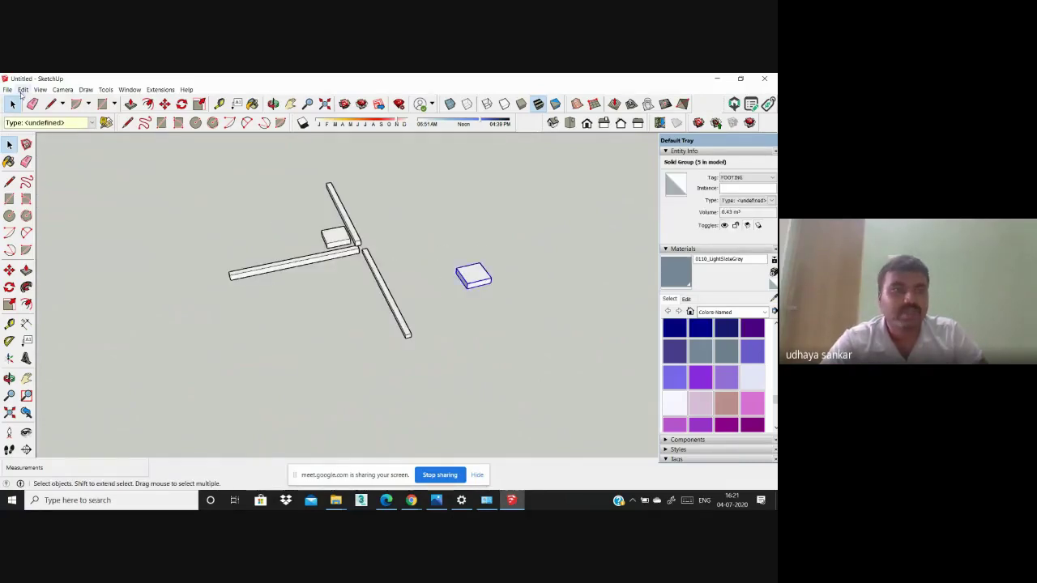
{"action": "left_click", "coordinate": [23, 90]}
{"action": "left_click", "coordinate": [57, 215]}
Step: Select all edges and faces of the gold-side beam, make them a group, and clear the selection
{"action": "middle_click_drag", "start_coordinate": [405, 251], "coordinate": [432, 330]}
{"action": "left_click_drag", "start_coordinate": [475, 347], "coordinate": [424, 307]}
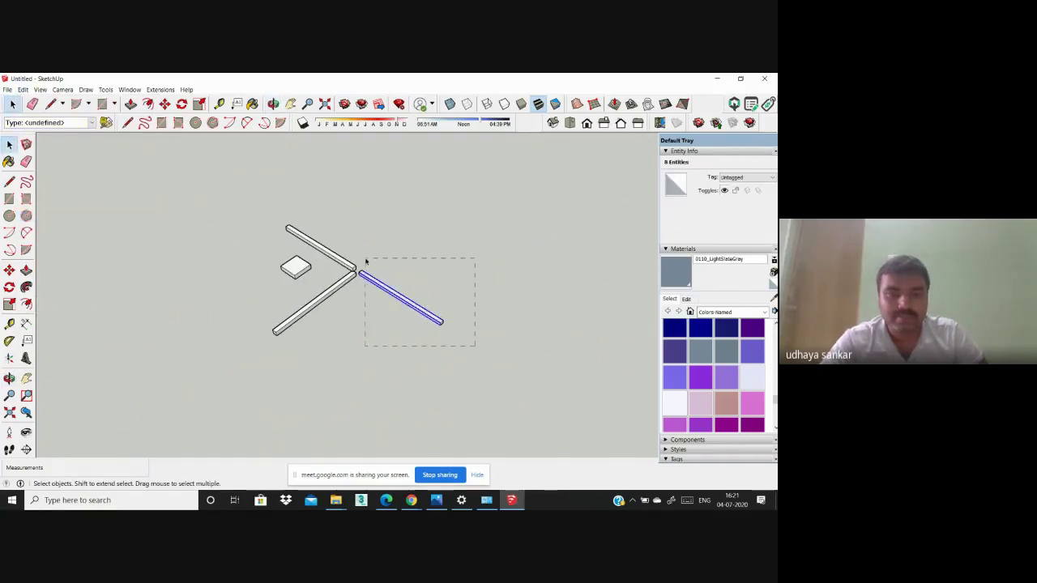
{"action": "mouse_move", "coordinate": [393, 300]}
{"action": "middle_mouse_down"}
{"action": "mouse_move", "coordinate": [301, 234]}
{"action": "mouse_move", "coordinate": [155, 75]}
{"action": "mouse_move", "coordinate": [319, 289]}
{"action": "mouse_move", "coordinate": [401, 312]}
{"action": "middle_mouse_up"}
{"action": "right_click", "coordinate": [401, 302]}
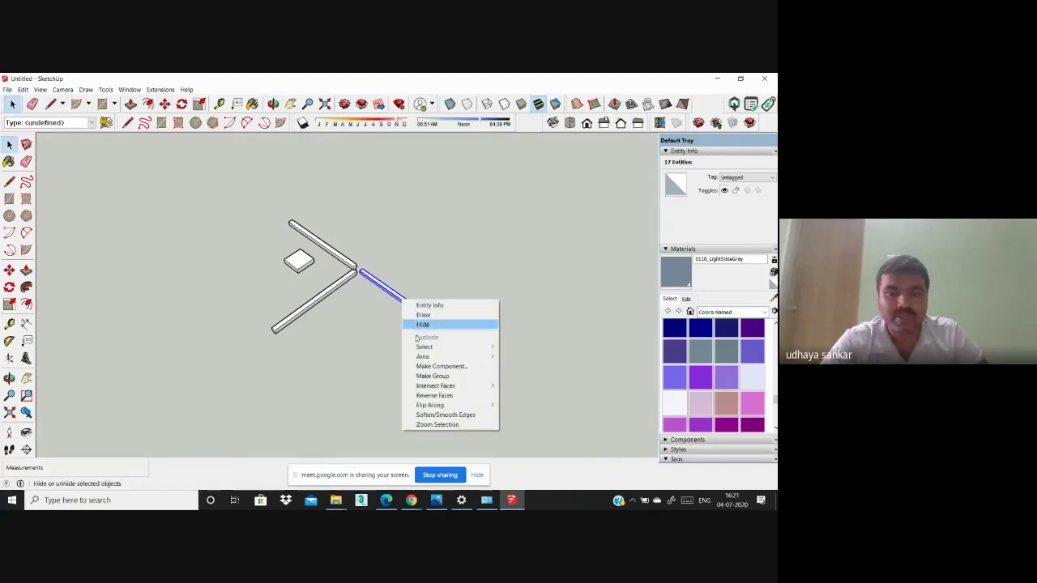
{"action": "left_click", "coordinate": [431, 378]}
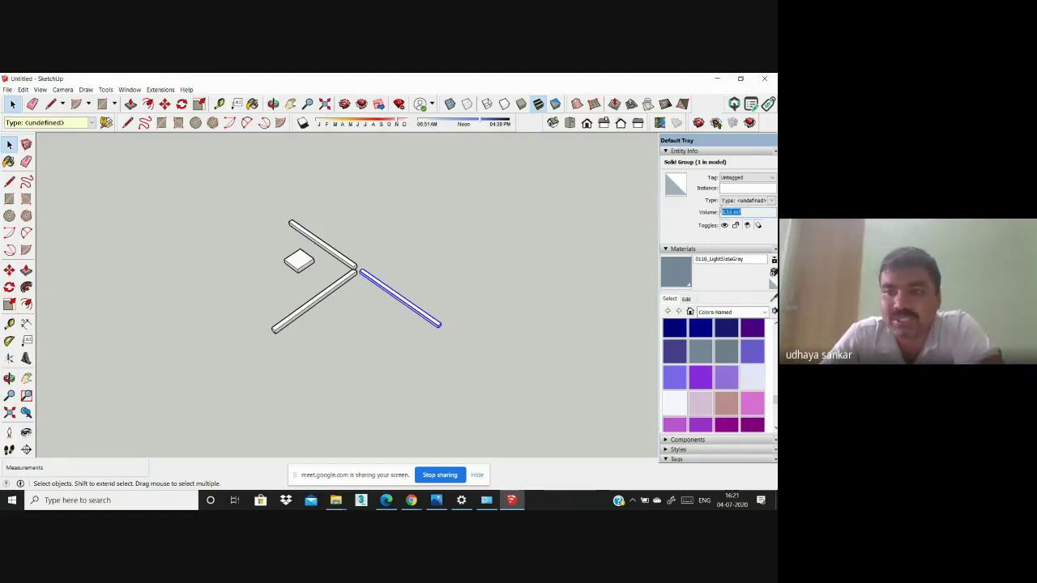
{"action": "left_click", "coordinate": [347, 241]}
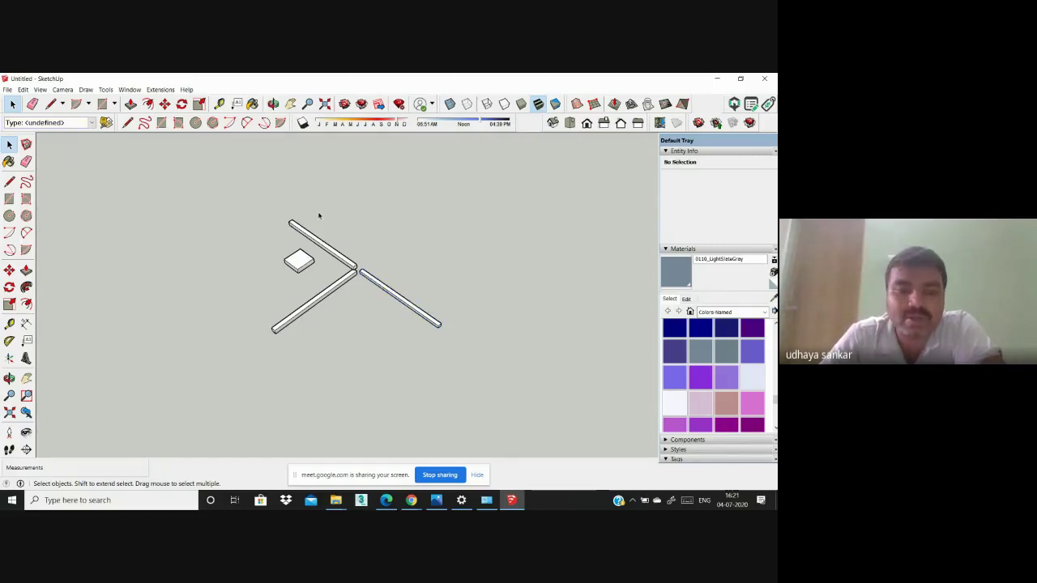
Step: Select the gold-side beam group, assign it the BEAM tag, and clear the selection
{"action": "left_click", "coordinate": [403, 304]}
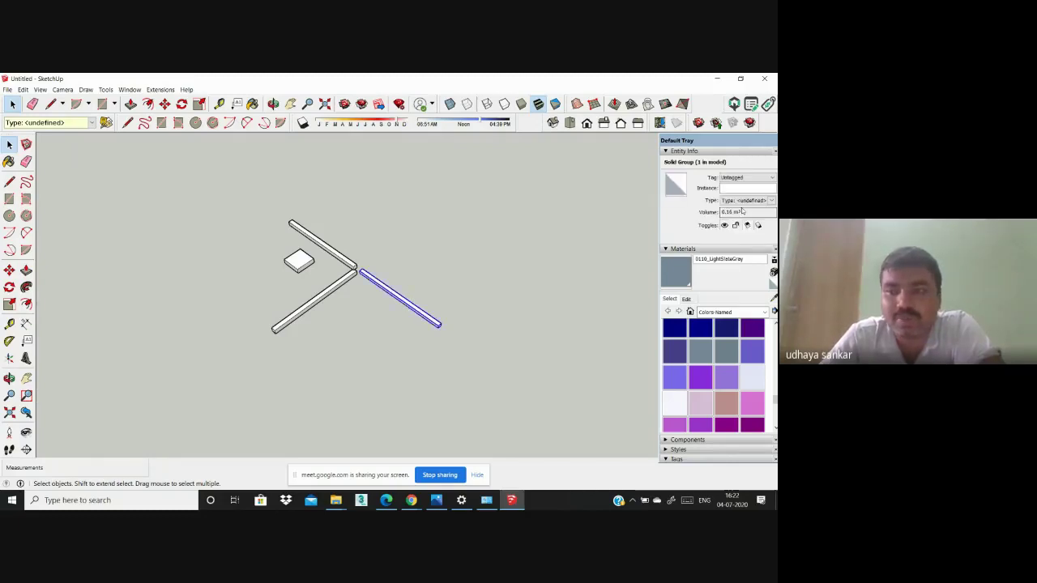
{"action": "left_click", "coordinate": [746, 177]}
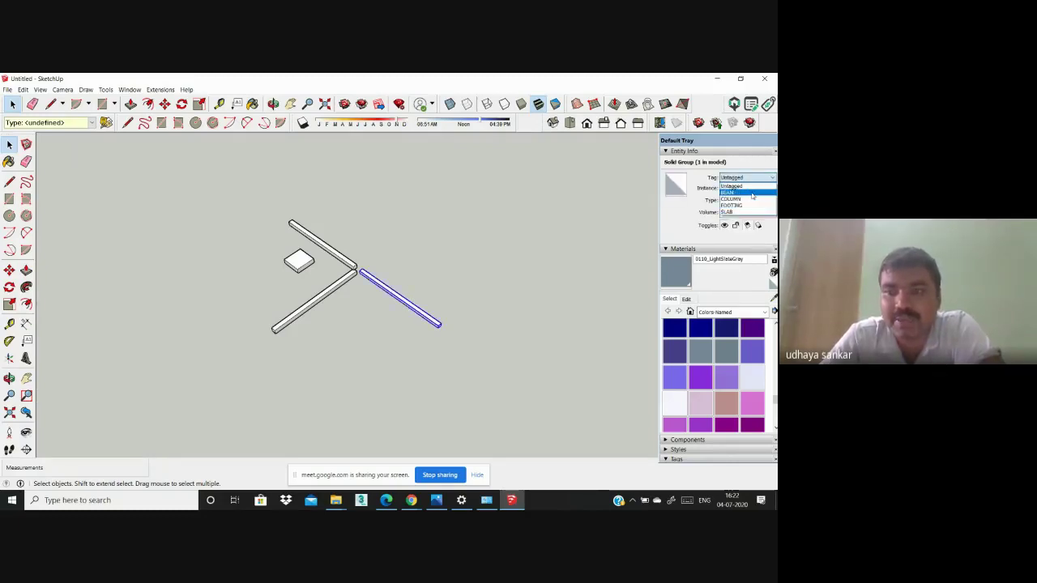
{"action": "left_click", "coordinate": [742, 202]}
{"action": "left_click", "coordinate": [550, 285]}
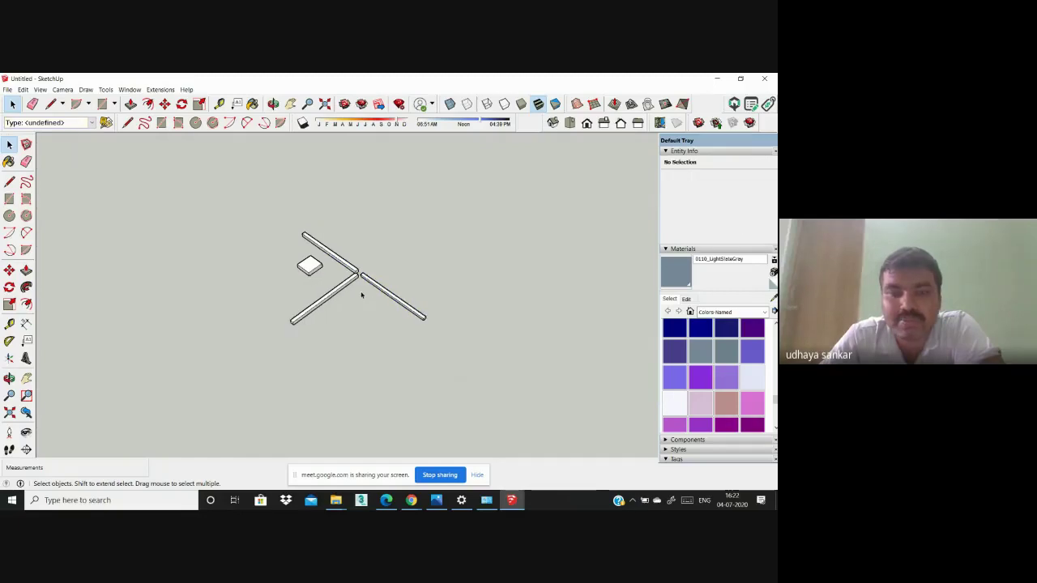
Step: Select the remaining white footing beside the three beams and hide it
{"action": "middle_click_drag", "start_coordinate": [362, 290], "coordinate": [424, 322]}
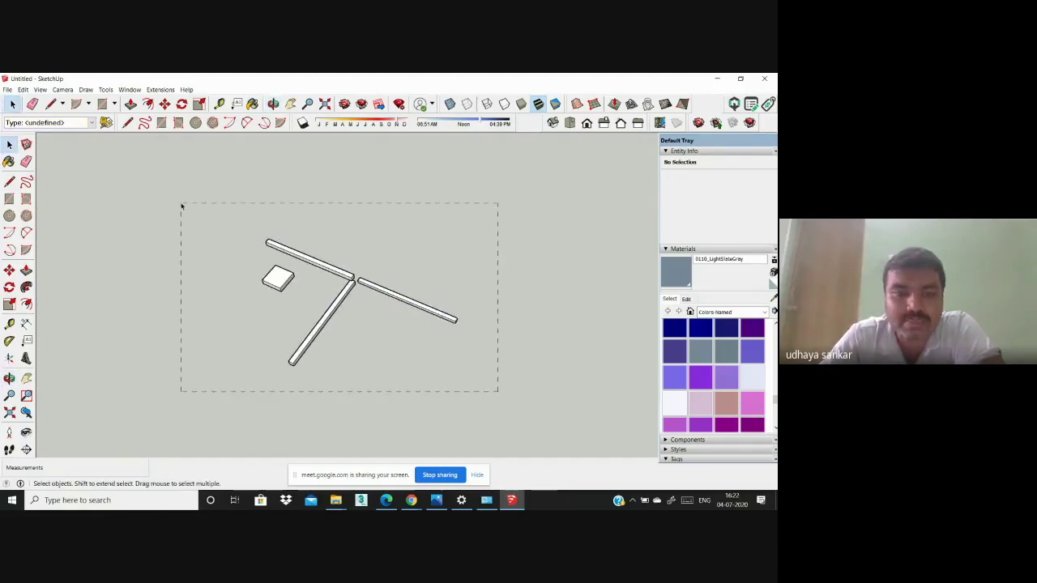
{"action": "left_click_drag", "start_coordinate": [181, 207], "coordinate": [181, 203]}
{"action": "left_click", "coordinate": [271, 274]}
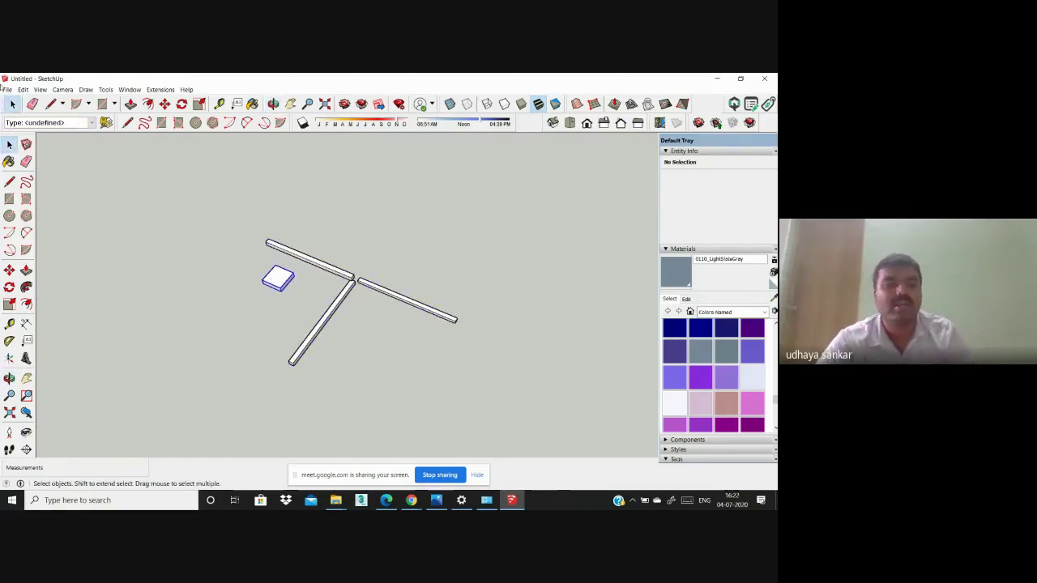
{"action": "left_click", "coordinate": [23, 89]}
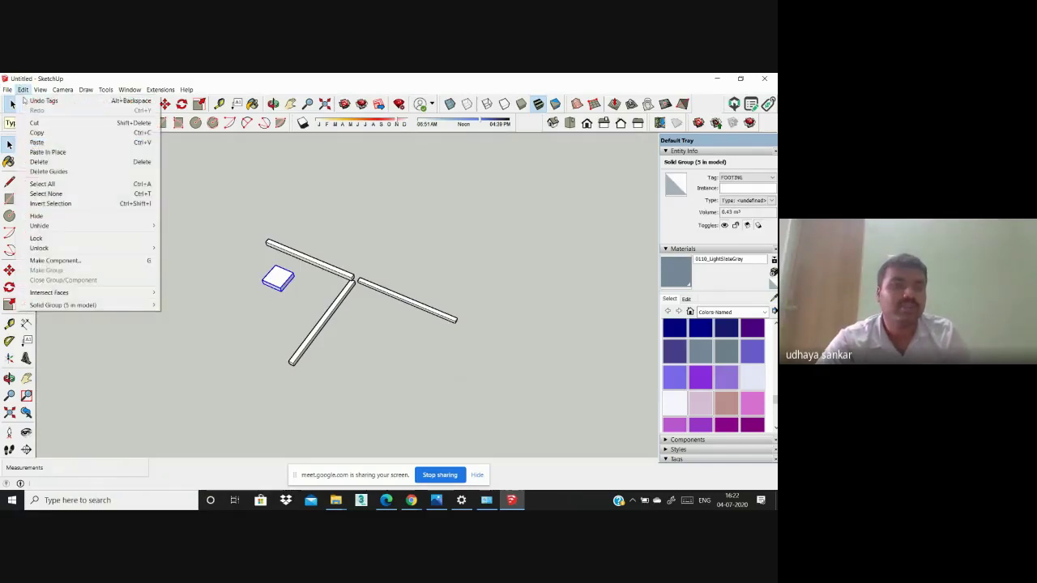
{"action": "left_click", "coordinate": [28, 217]}
Step: Window-select all three beams, including the already grouped gold-side beam, and make them one group
{"action": "left_click_drag", "start_coordinate": [495, 393], "coordinate": [377, 339]}
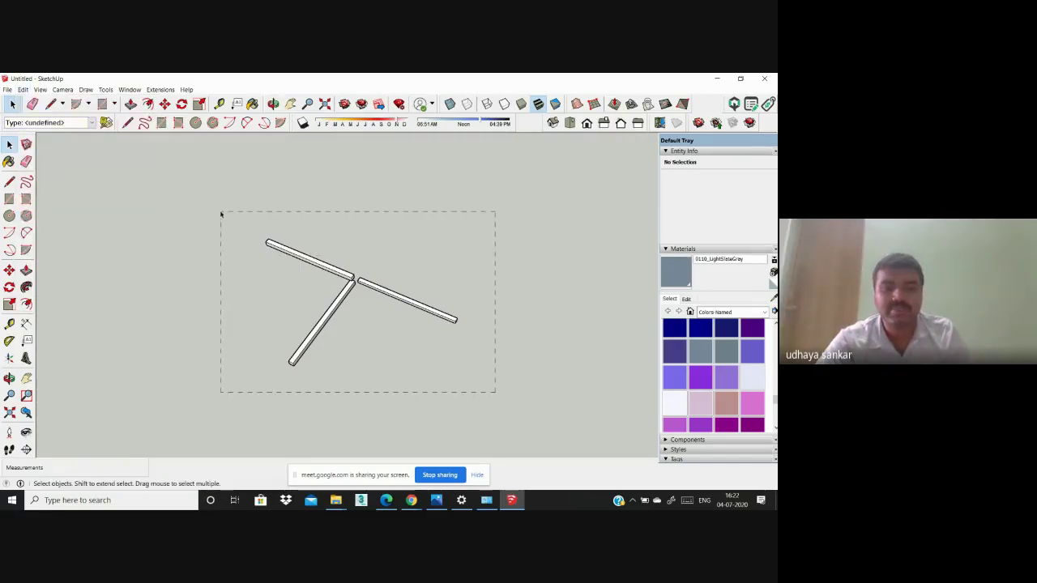
{"action": "left_click_drag", "start_coordinate": [221, 213], "coordinate": [222, 215]}
{"action": "right_click", "coordinate": [341, 280]}
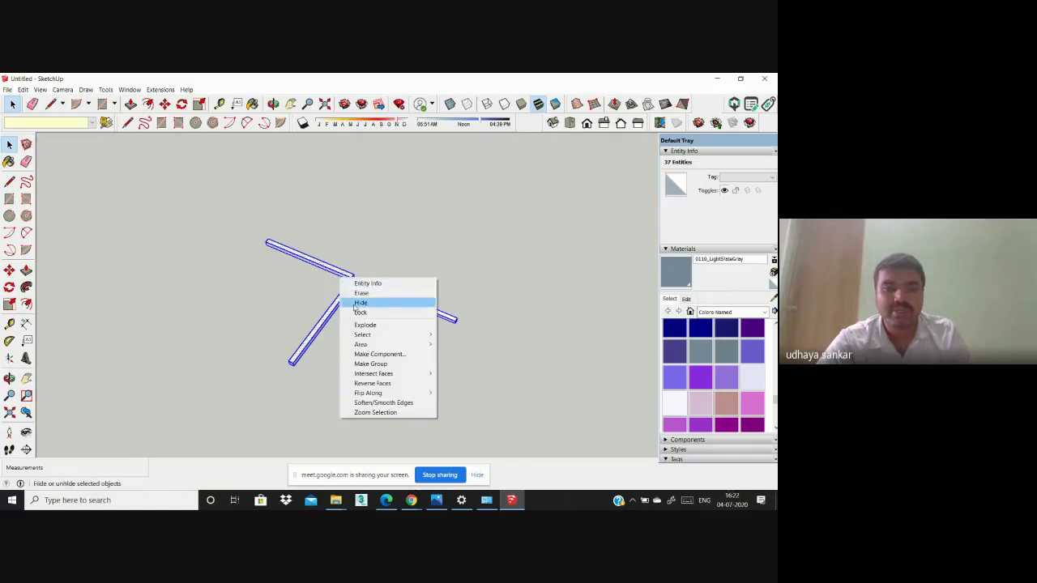
{"action": "left_click", "coordinate": [378, 364]}
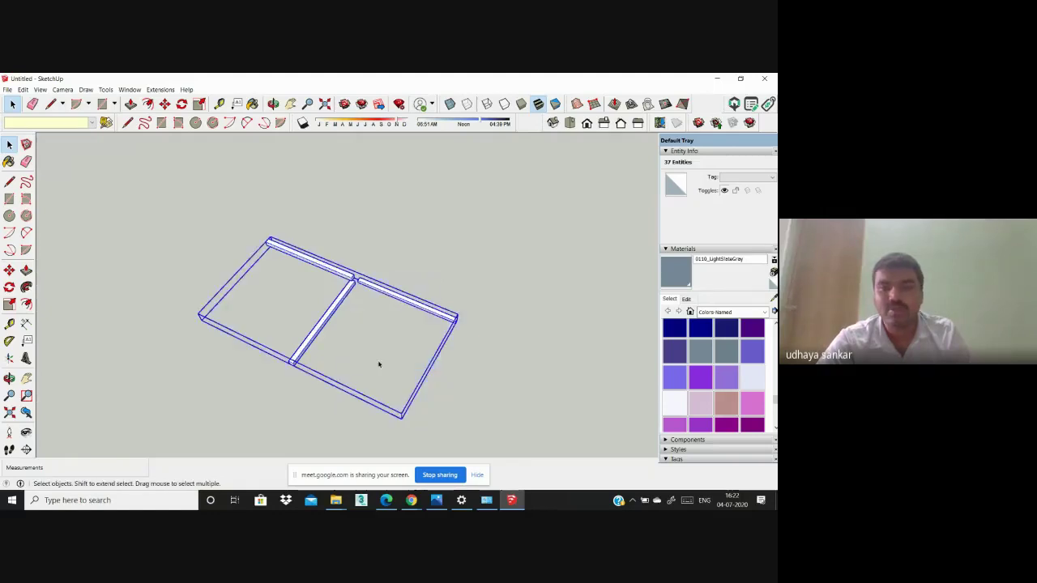
{"action": "left_click", "coordinate": [481, 267]}
{"action": "left_click", "coordinate": [423, 311]}
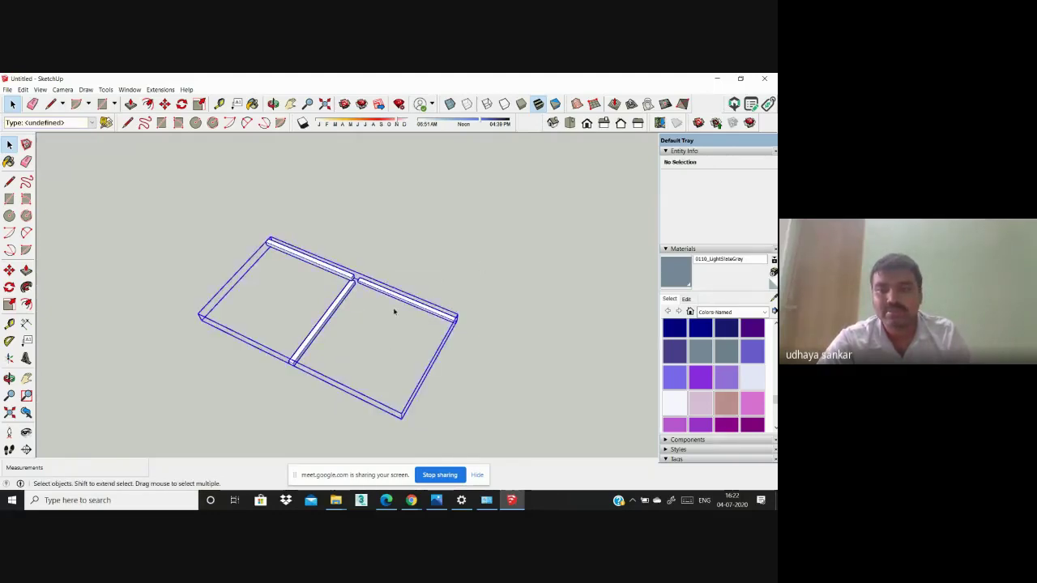
Step: Undo the combined beam group, the hiding of the footing and the gold-side beam's tag assignment
{"action": "scroll", "coordinate": [368, 296], "scroll_direction": "down", "scroll_amount": 2}
{"action": "mouse_move", "coordinate": [368, 296]}
{"action": "middle_mouse_down"}
{"action": "mouse_move", "coordinate": [338, 290]}
{"action": "mouse_move", "coordinate": [367, 296]}
{"action": "middle_mouse_up"}
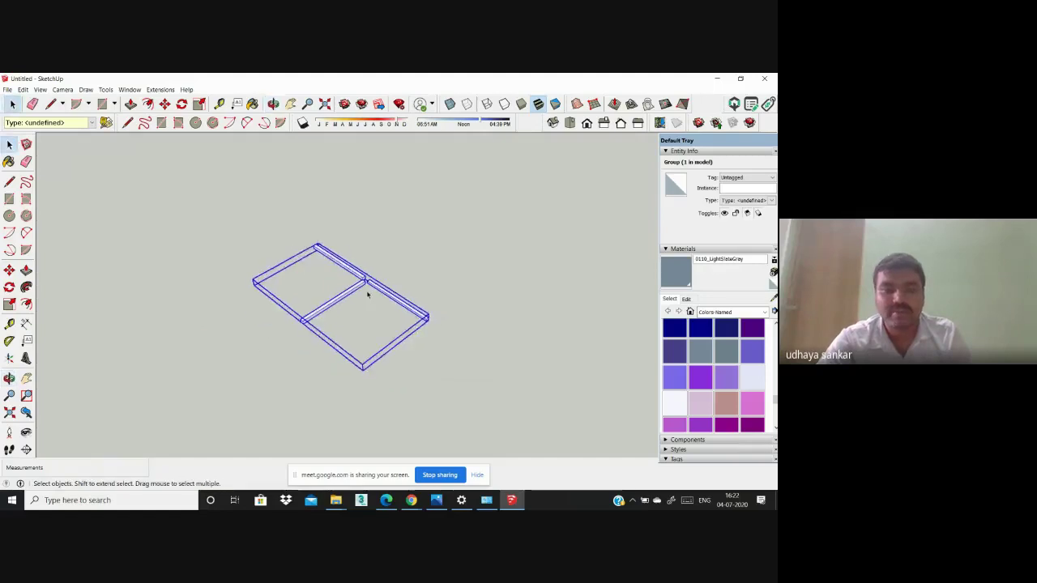
{"action": "scroll", "coordinate": [379, 284], "scroll_direction": "up", "scroll_amount": 4}
{"action": "double_click", "coordinate": [386, 287]}
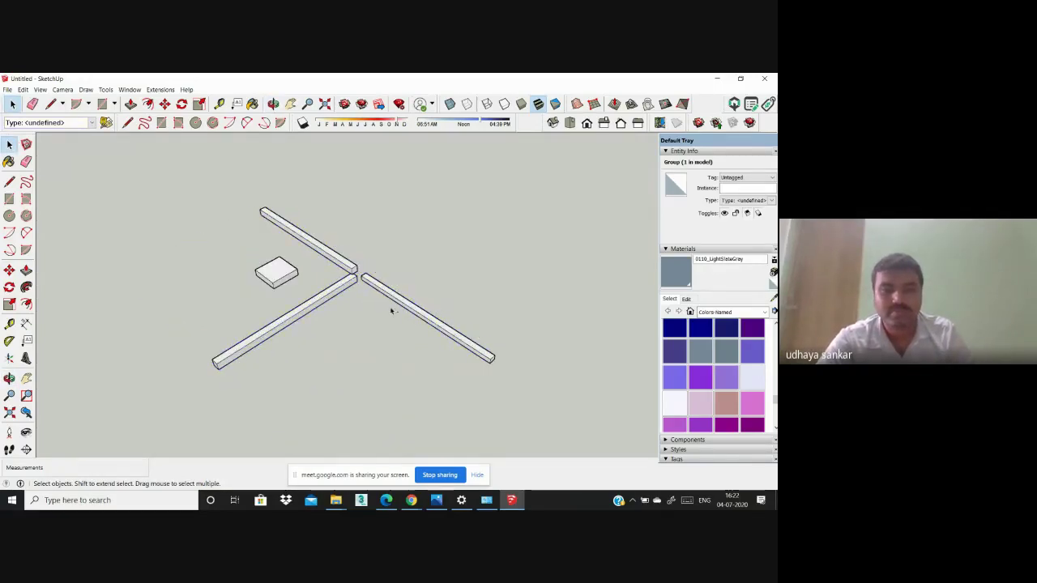
{"action": "left_click", "coordinate": [390, 310]}
Step: Select the gold-side beam group, explode it into loose geometry, and clear the selection
{"action": "left_click", "coordinate": [402, 304]}
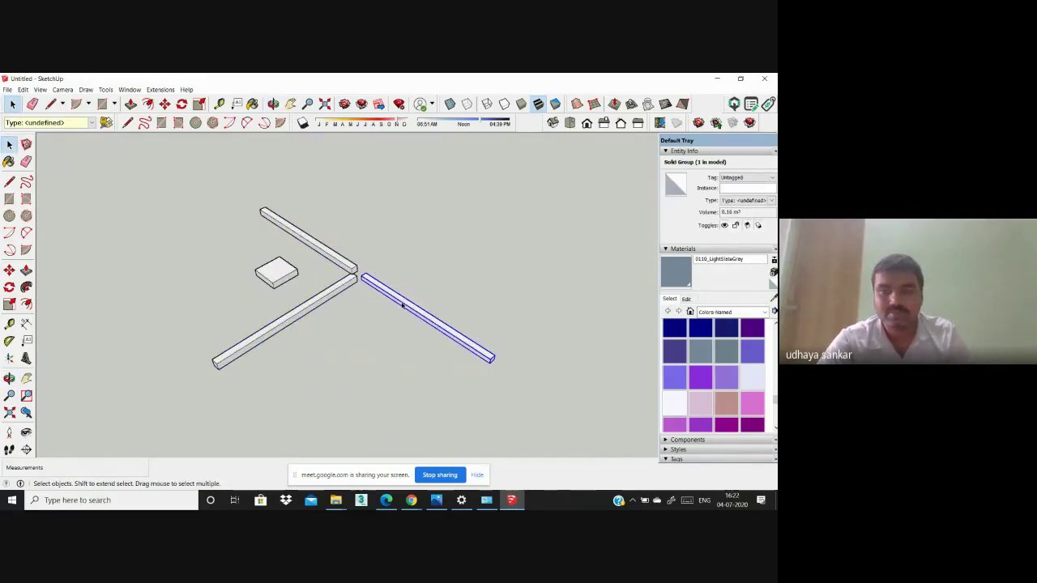
{"action": "right_click", "coordinate": [403, 304]}
{"action": "left_click", "coordinate": [433, 373]}
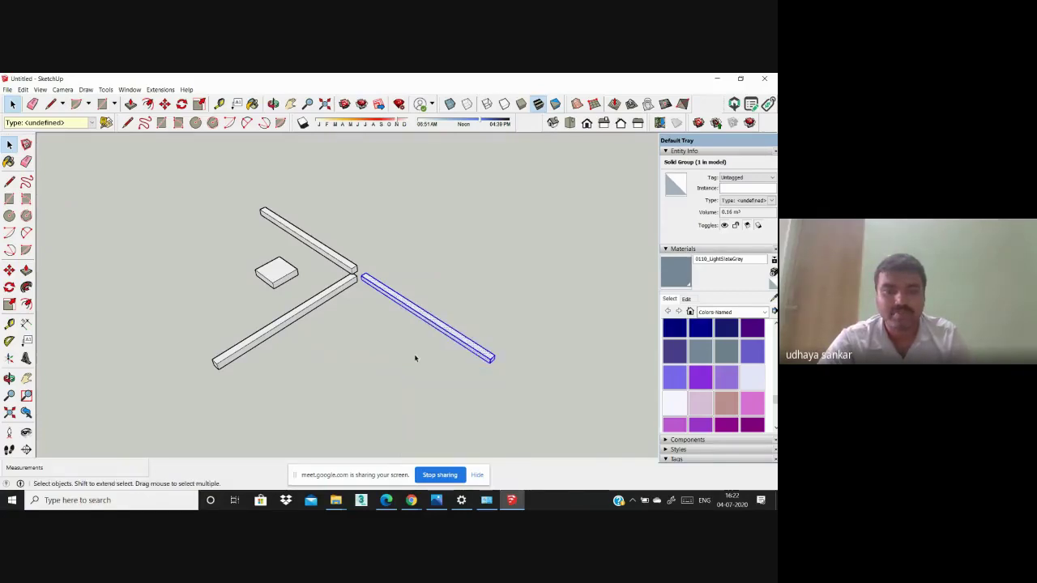
{"action": "left_click", "coordinate": [415, 358]}
Step: Hide the last visible white footing so that only the three beams remain in view
{"action": "left_click", "coordinate": [260, 268]}
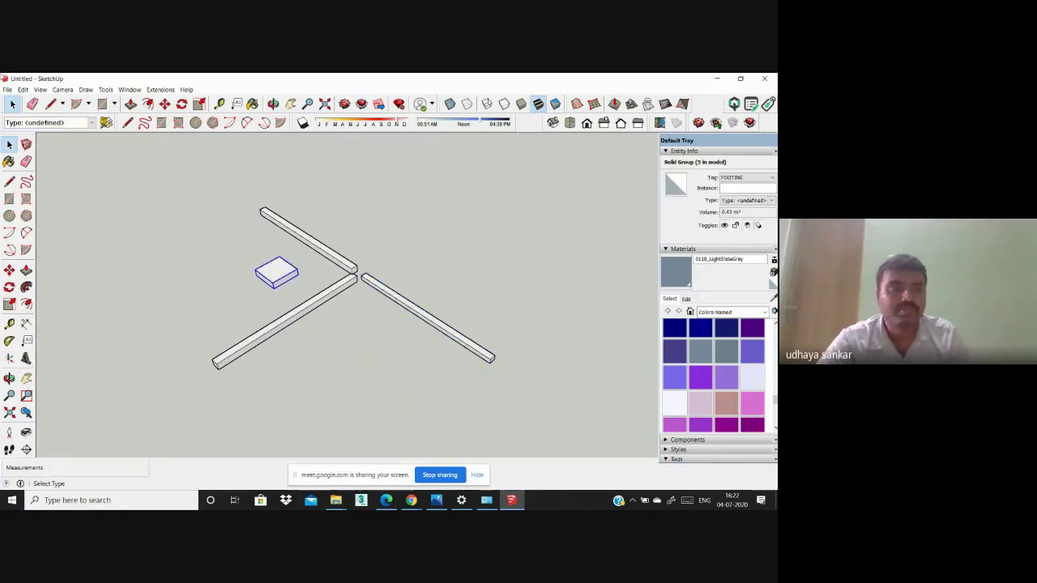
{"action": "left_click", "coordinate": [23, 89]}
{"action": "left_click", "coordinate": [36, 216]}
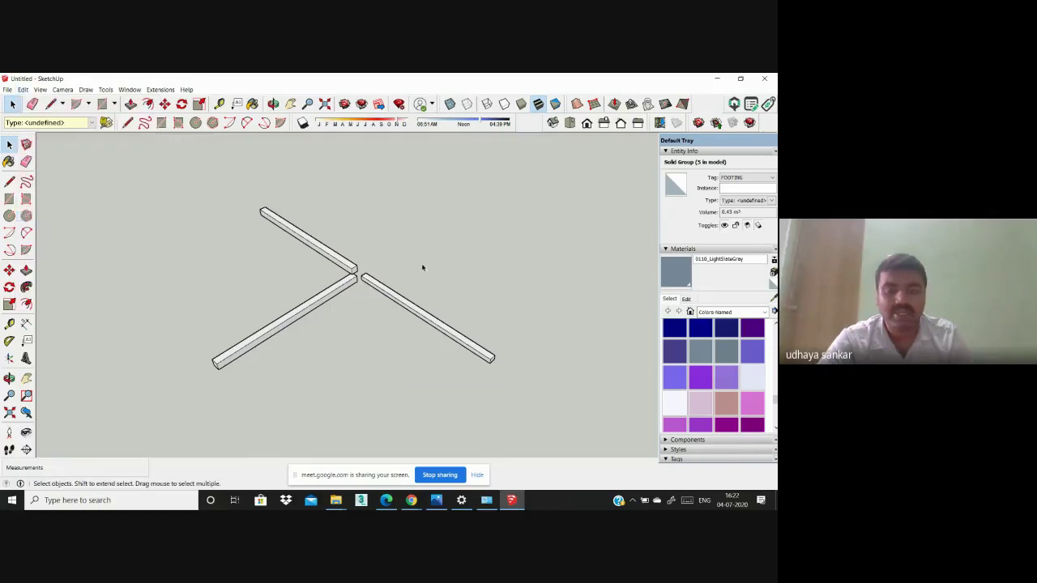
Step: Window-select the loose geometry of all three beams, make it a single group, and clear the selection
{"action": "scroll", "coordinate": [423, 267], "scroll_direction": "down", "scroll_amount": 2}
{"action": "left_click_drag", "start_coordinate": [504, 389], "coordinate": [163, 204]}
{"action": "right_click", "coordinate": [345, 254]}
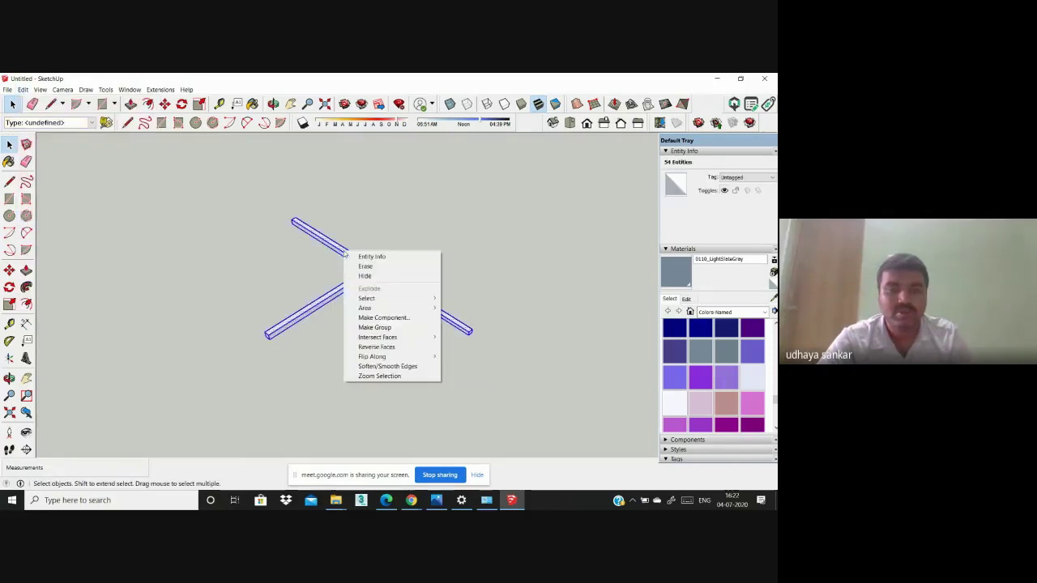
{"action": "left_click", "coordinate": [374, 327]}
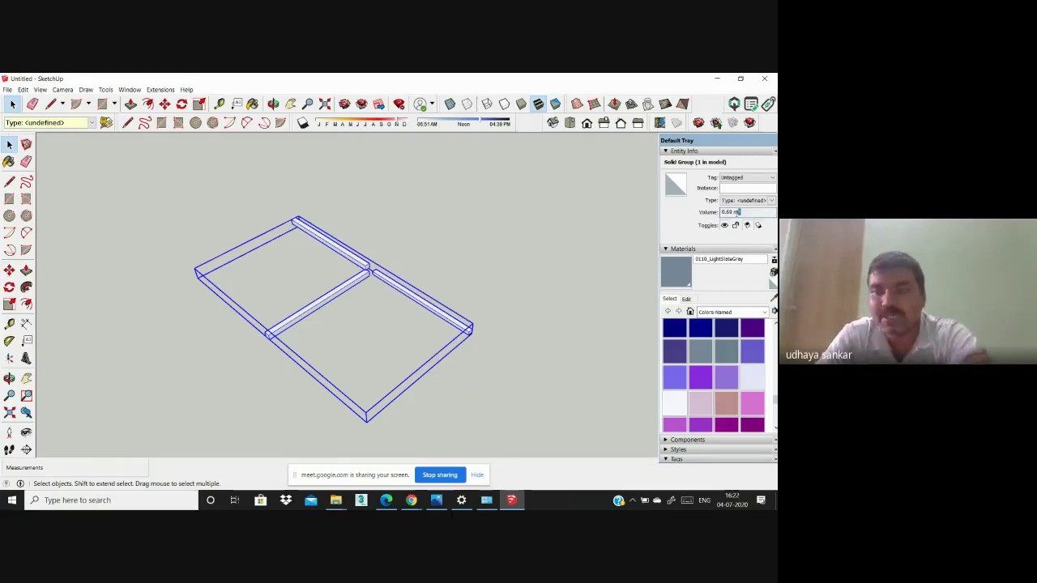
{"action": "left_click", "coordinate": [490, 301]}
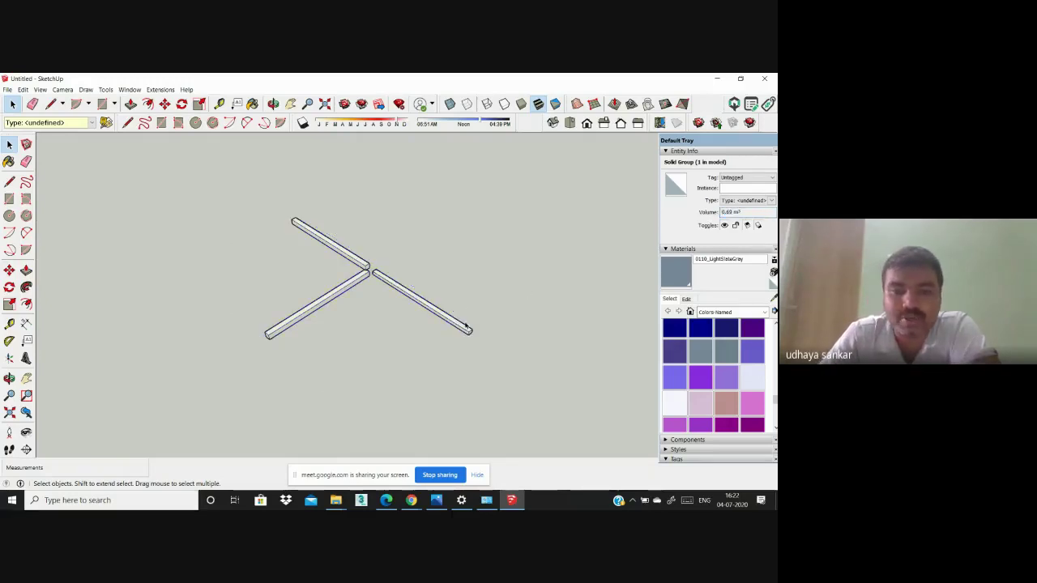
Step: Select the combined beam group and examine its shape from several angles together with its volume
{"action": "left_click", "coordinate": [467, 331]}
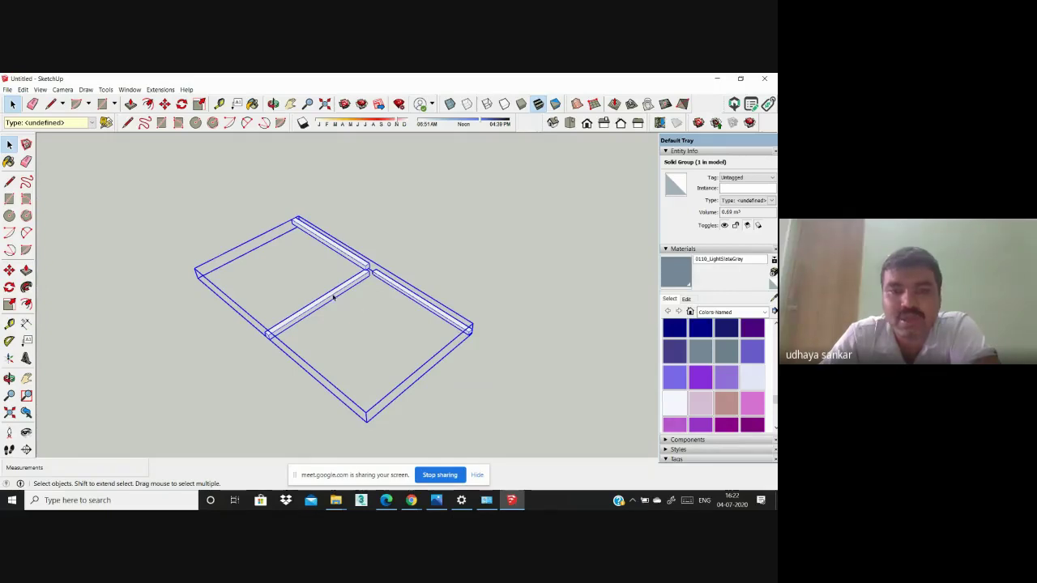
{"action": "scroll", "coordinate": [359, 270], "scroll_direction": "up", "scroll_amount": 3}
{"action": "scroll", "coordinate": [332, 284], "scroll_direction": "down", "scroll_amount": 4}
{"action": "middle_click_drag", "start_coordinate": [314, 282], "coordinate": [264, 201]}
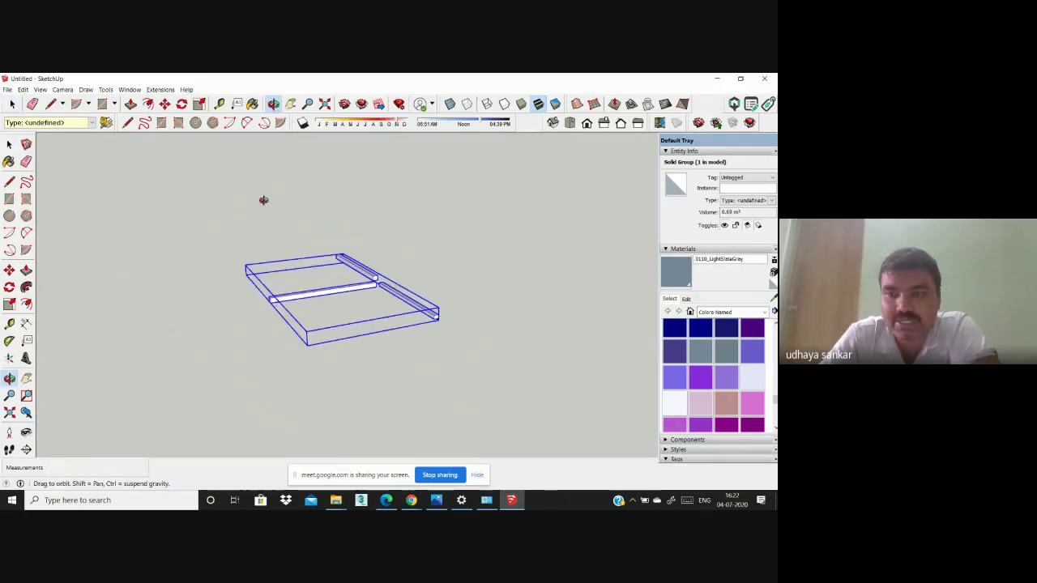
{"action": "scroll", "coordinate": [314, 301], "scroll_direction": "up", "scroll_amount": 3}
{"action": "scroll", "coordinate": [262, 295], "scroll_direction": "up", "scroll_amount": 1}
{"action": "scroll", "coordinate": [243, 312], "scroll_direction": "down", "scroll_amount": 5}
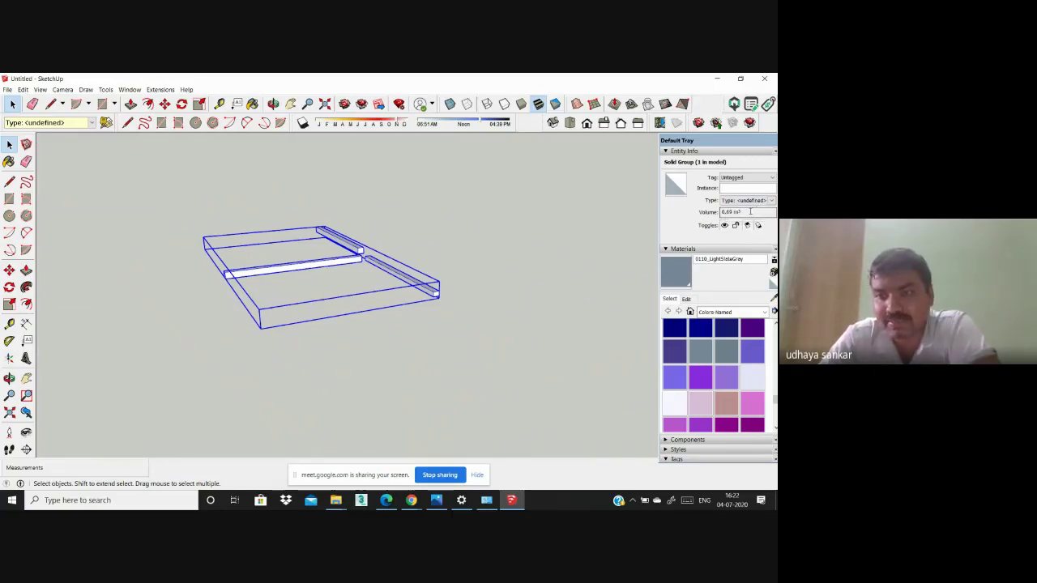
{"action": "left_click", "coordinate": [393, 352]}
{"action": "middle_click_drag", "start_coordinate": [354, 316], "coordinate": [415, 416]}
{"action": "scroll", "coordinate": [228, 295], "scroll_direction": "up", "scroll_amount": 2}
{"action": "middle_click_drag", "start_coordinate": [362, 346], "coordinate": [392, 359]}
{"action": "scroll", "coordinate": [362, 303], "scroll_direction": "up", "scroll_amount": 4}
{"action": "scroll", "coordinate": [271, 257], "scroll_direction": "down", "scroll_amount": 6}
{"action": "scroll", "coordinate": [441, 315], "scroll_direction": "up", "scroll_amount": 2}
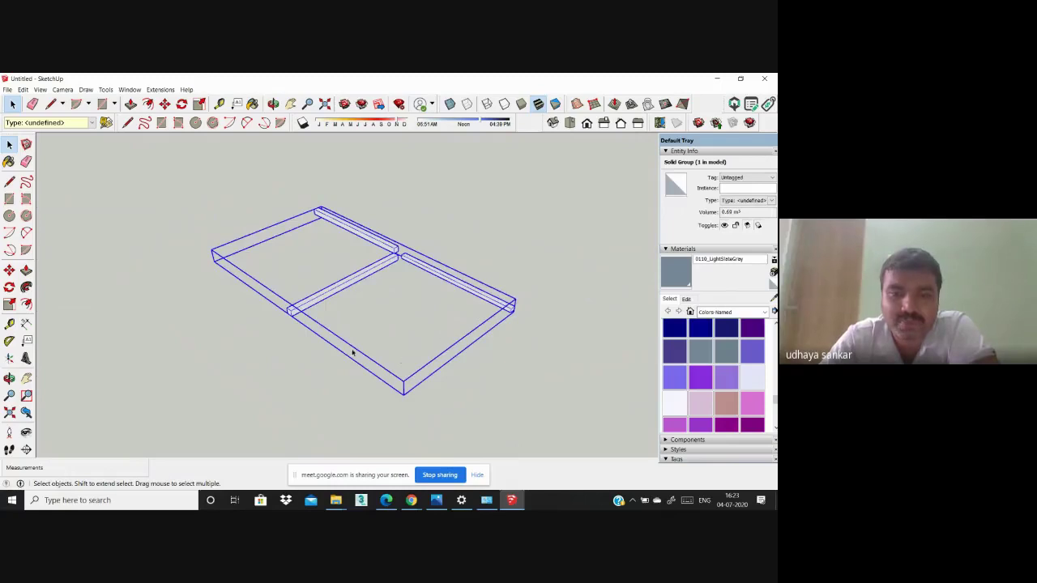
{"action": "scroll", "coordinate": [328, 306], "scroll_direction": "down", "scroll_amount": 2}
{"action": "scroll", "coordinate": [567, 325], "scroll_direction": "up", "scroll_amount": 2}
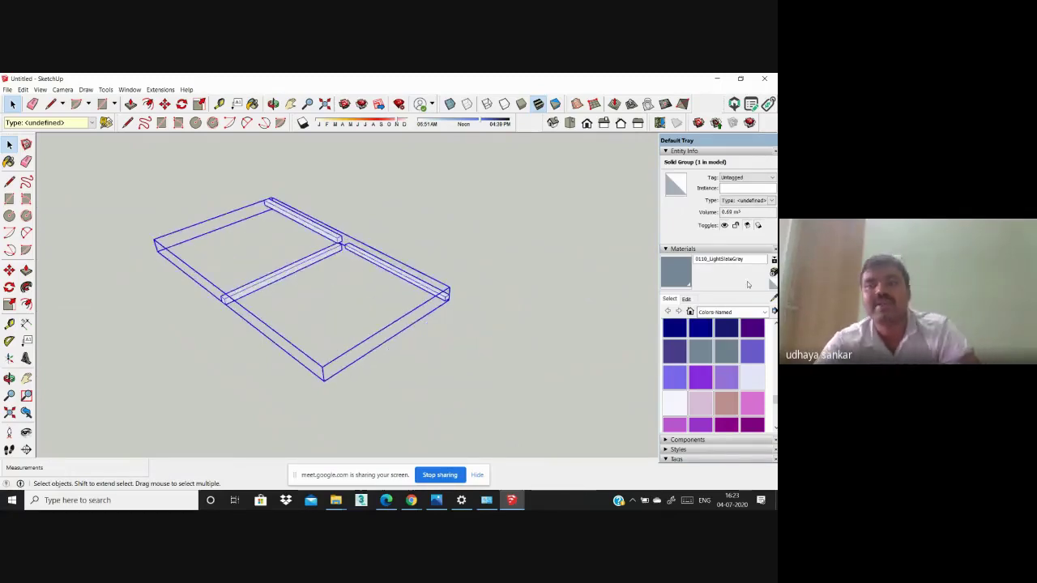
Step: Assign the BEAM tag to the combined beam group and clear the selection
{"action": "left_click", "coordinate": [766, 177]}
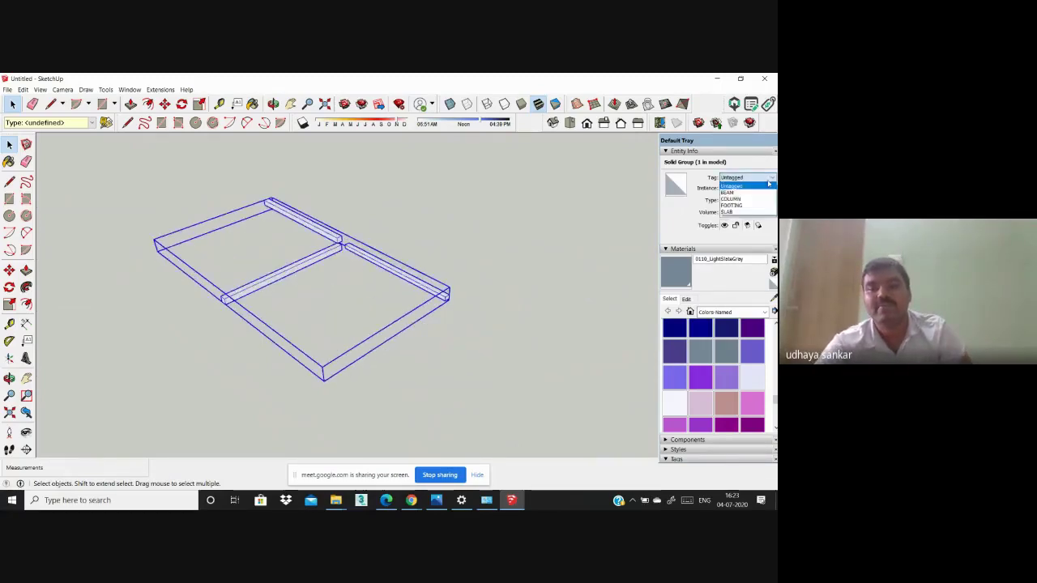
{"action": "left_click", "coordinate": [755, 193]}
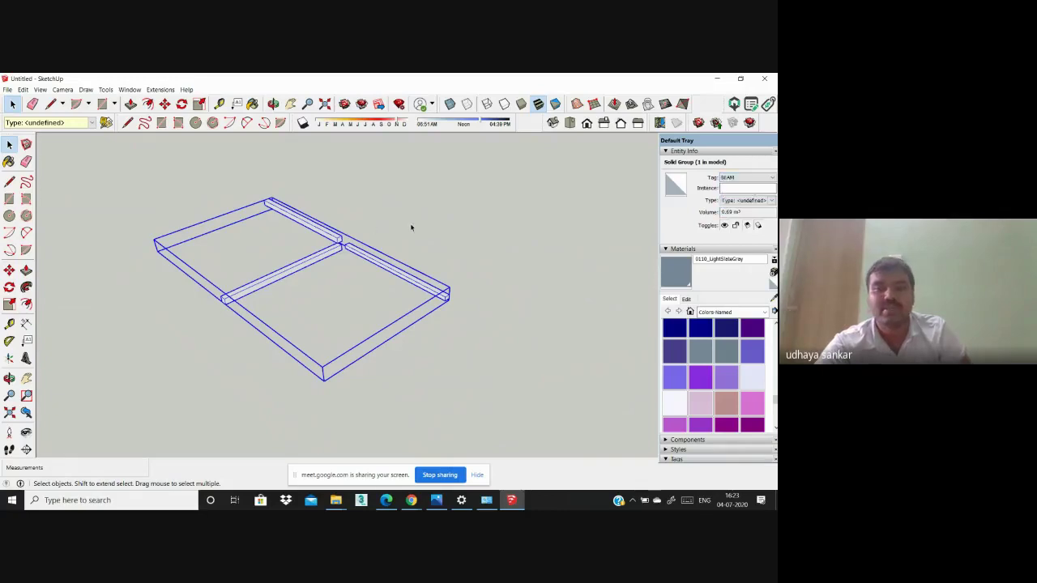
{"action": "left_click", "coordinate": [475, 230]}
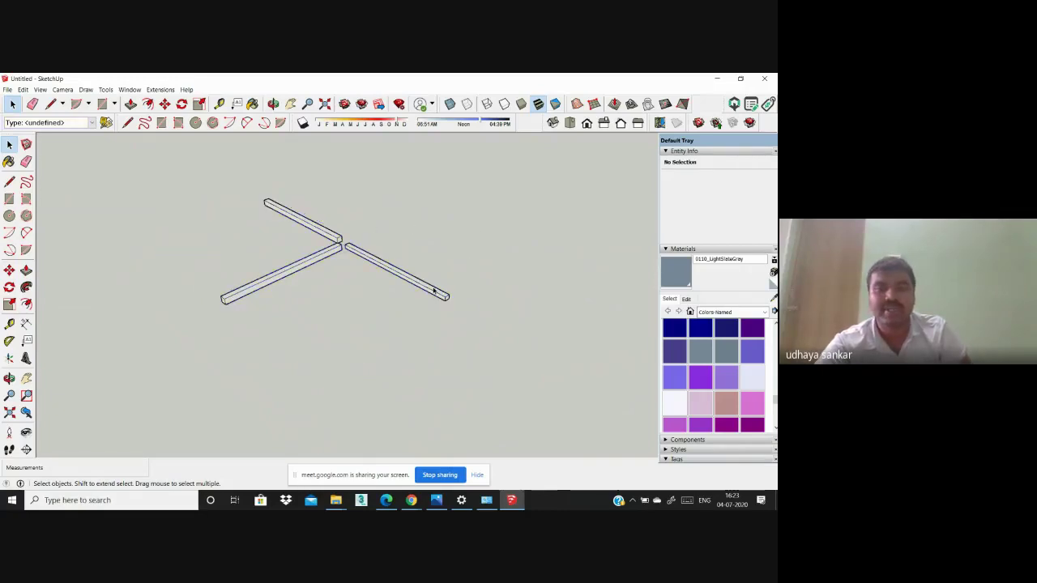
Step: Unhide all hidden geometry to bring back the columns, footings and guide lines around the beams
{"action": "scroll", "coordinate": [415, 310], "scroll_direction": "down", "scroll_amount": 1}
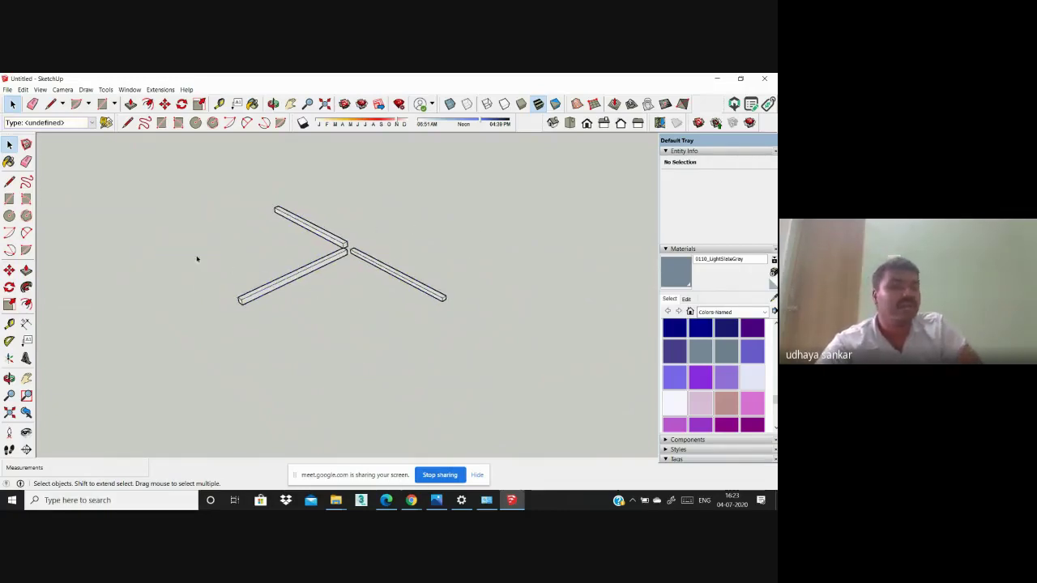
{"action": "scroll", "coordinate": [187, 255], "scroll_direction": "up", "scroll_amount": 1}
{"action": "middle_click_drag", "start_coordinate": [296, 325], "coordinate": [234, 336]}
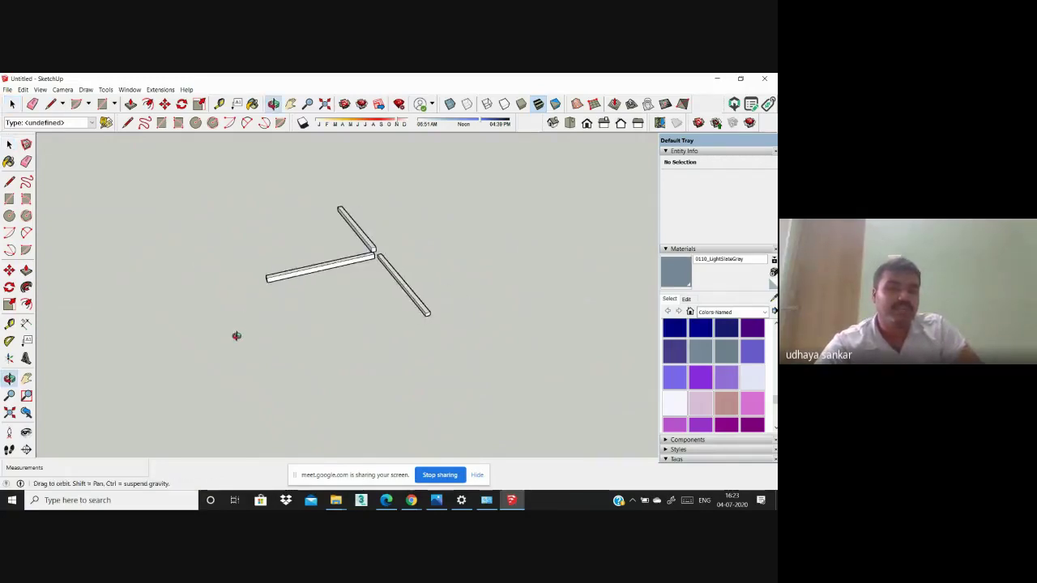
{"action": "left_click", "coordinate": [27, 90]}
{"action": "mouse_move", "coordinate": [65, 224]}
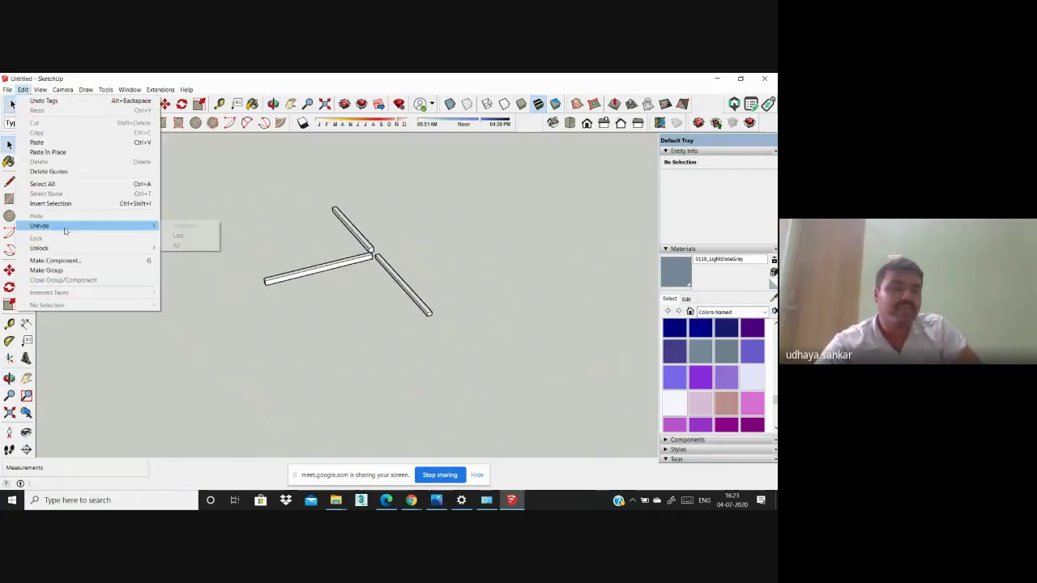
{"action": "left_click", "coordinate": [179, 248]}
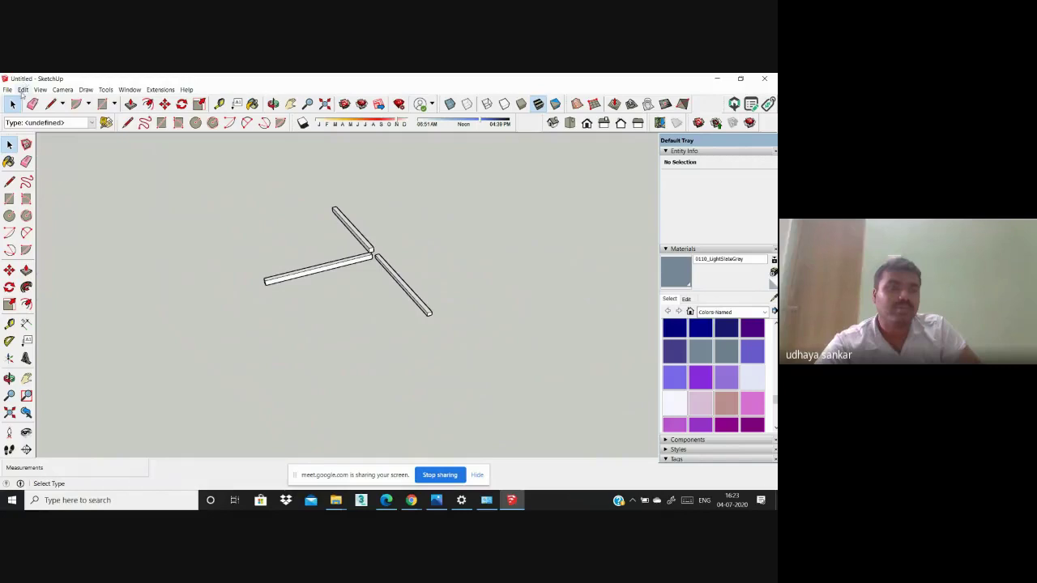
{"action": "left_click", "coordinate": [23, 90]}
{"action": "mouse_move", "coordinate": [68, 232]}
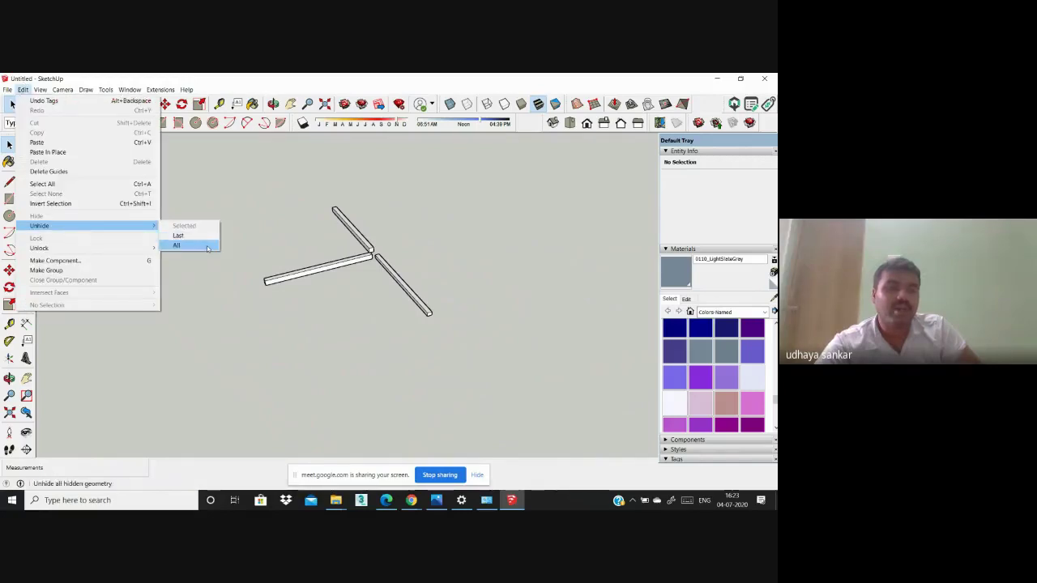
{"action": "left_click", "coordinate": [179, 248]}
Step: Check the beam group and the front column by selecting each in turn, and clear the selection
{"action": "middle_click_drag", "start_coordinate": [314, 316], "coordinate": [335, 272]}
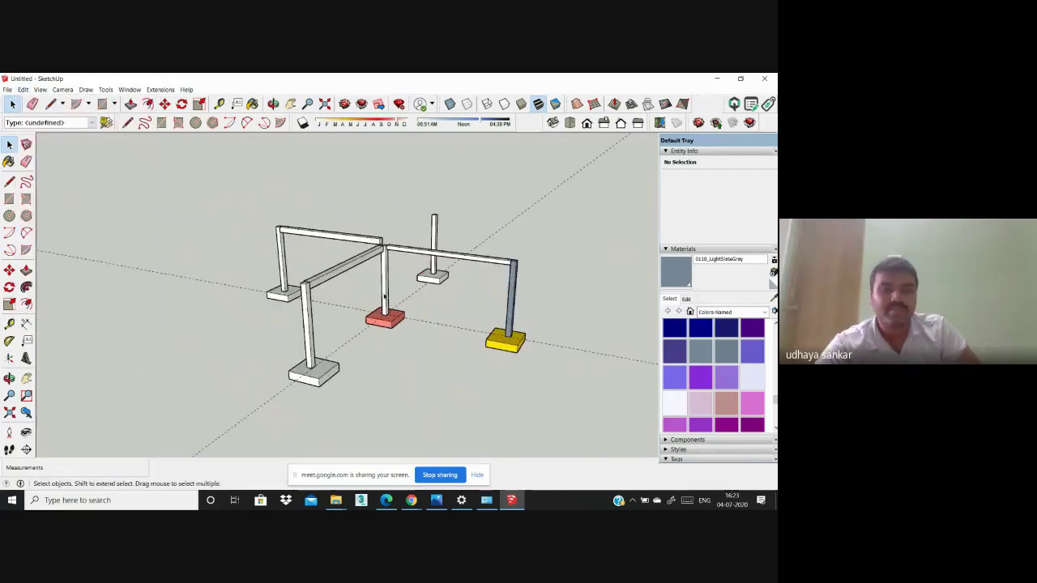
{"action": "left_click", "coordinate": [335, 273]}
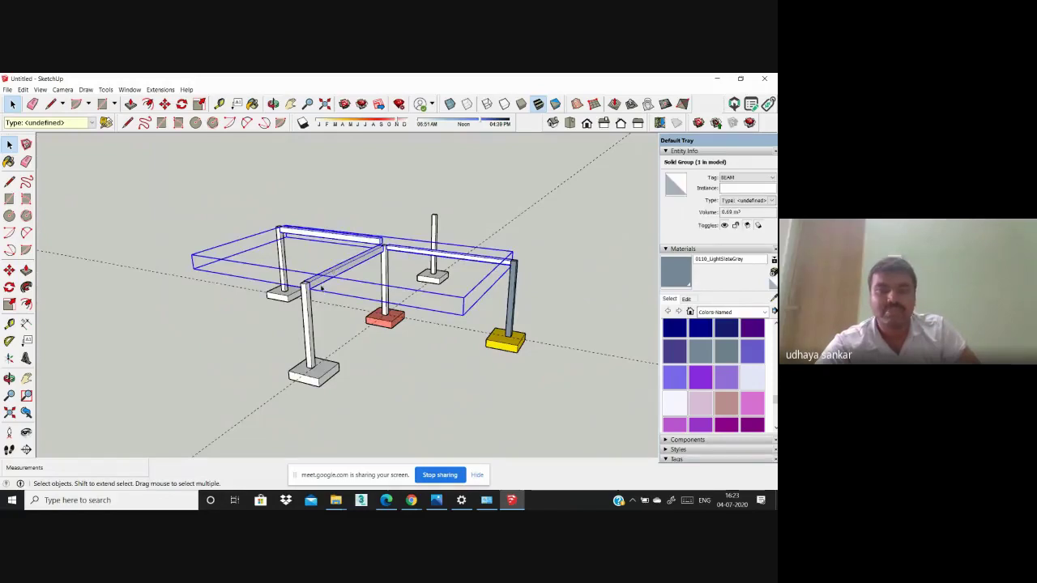
{"action": "left_click", "coordinate": [309, 306]}
{"action": "left_click", "coordinate": [393, 307]}
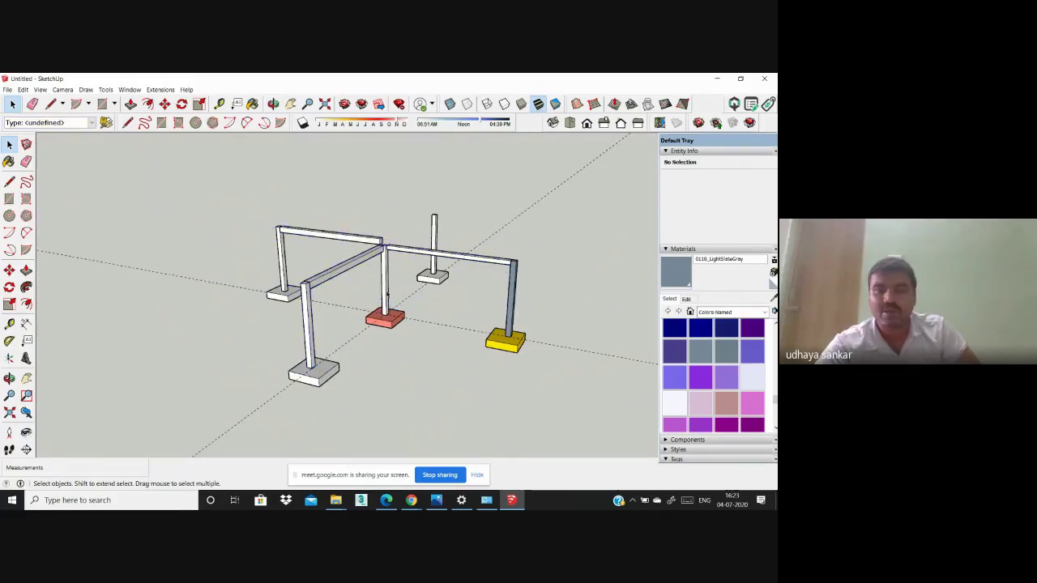
Step: Check the yellow footing, the red footing and the combined beam group by selecting each in turn and viewing them around
{"action": "left_click", "coordinate": [386, 301]}
{"action": "left_click", "coordinate": [496, 340]}
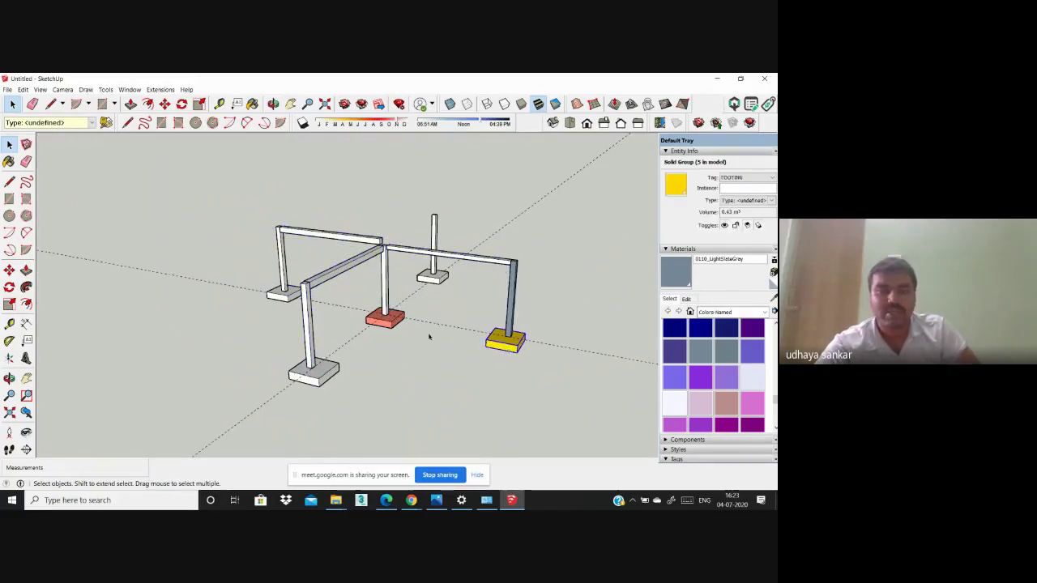
{"action": "left_click", "coordinate": [385, 318]}
{"action": "middle_click_drag", "start_coordinate": [385, 318], "coordinate": [768, 212]}
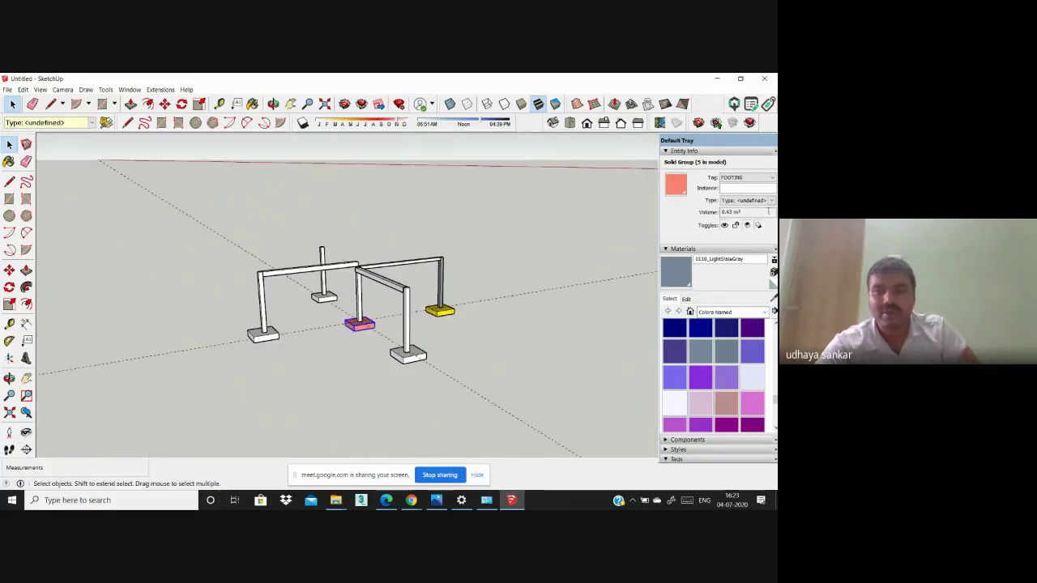
{"action": "scroll", "coordinate": [321, 259], "scroll_direction": "up", "scroll_amount": 3}
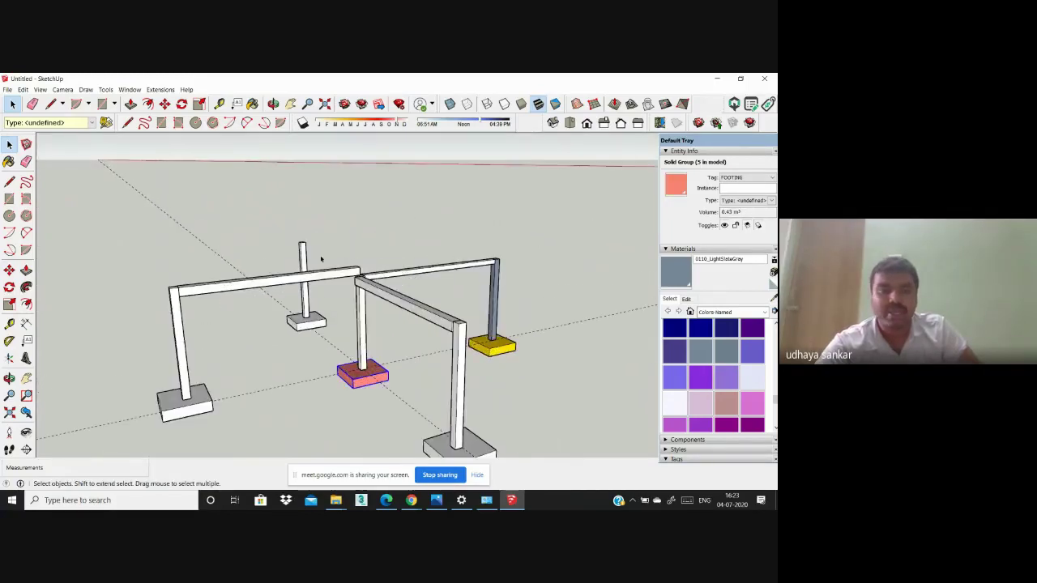
{"action": "left_click", "coordinate": [305, 278]}
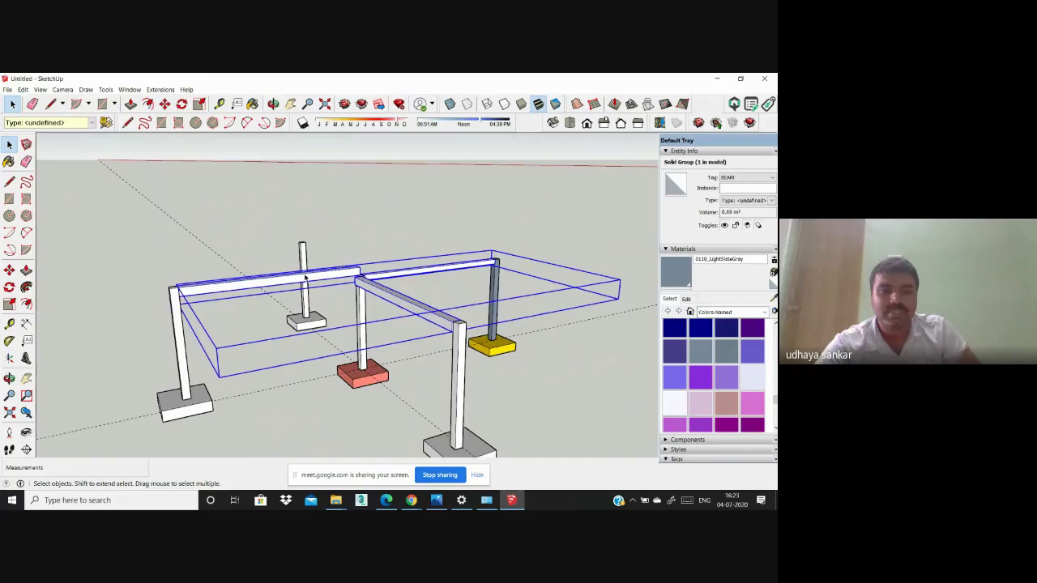
{"action": "middle_click_drag", "start_coordinate": [478, 301], "coordinate": [396, 376]}
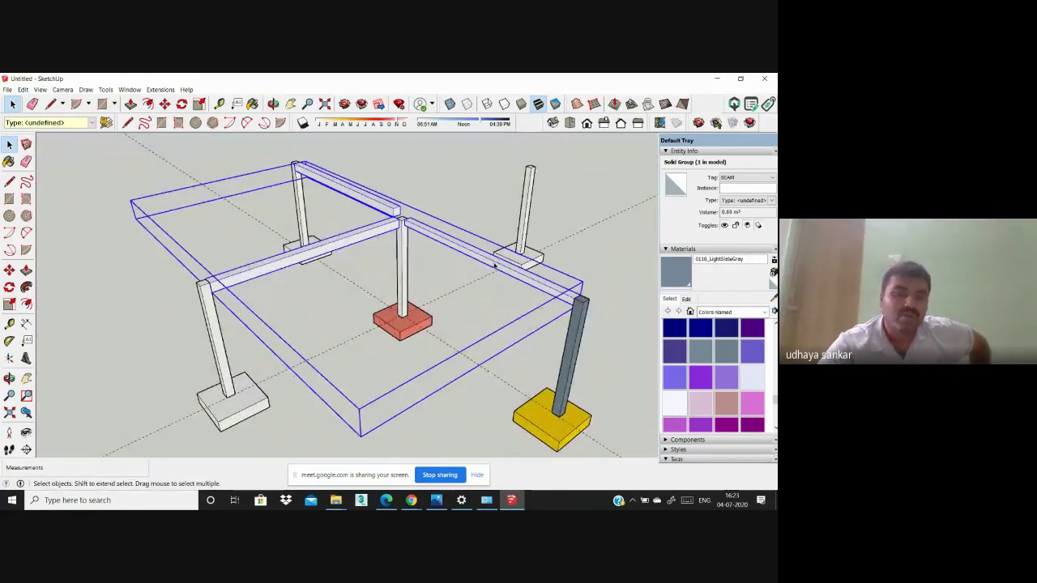
Step: Clear the selection and examine the whole frame of footings, columns and beams from several angles and distances
{"action": "left_click", "coordinate": [429, 177]}
{"action": "middle_click_drag", "start_coordinate": [428, 173], "coordinate": [244, 271]}
{"action": "middle_click_drag", "start_coordinate": [268, 326], "coordinate": [356, 273]}
{"action": "scroll", "coordinate": [357, 273], "scroll_direction": "down", "scroll_amount": 4}
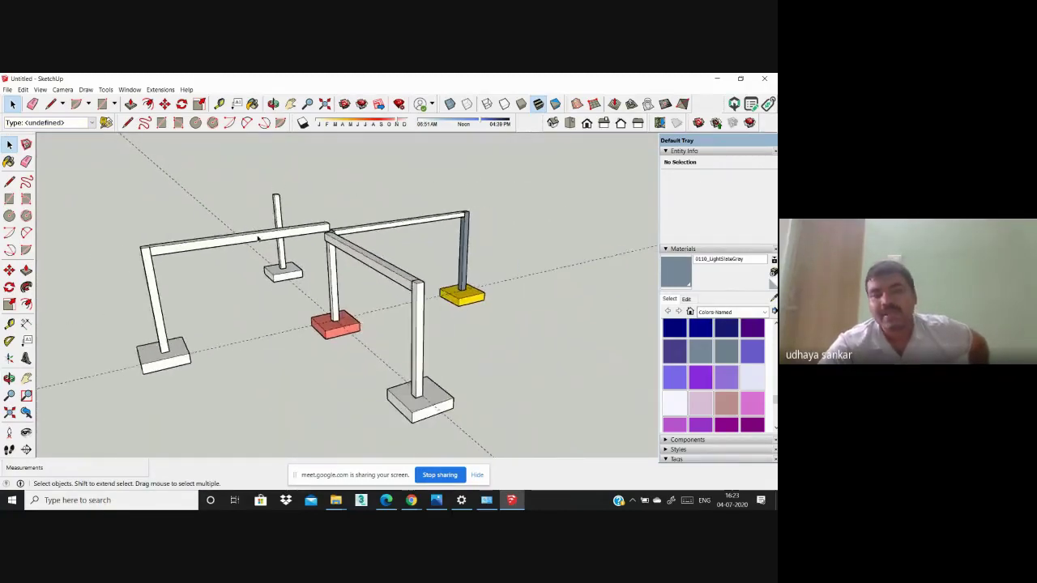
{"action": "mouse_move", "coordinate": [425, 310]}
{"action": "middle_mouse_down"}
{"action": "mouse_move", "coordinate": [424, 319]}
{"action": "mouse_move", "coordinate": [276, 316]}
{"action": "mouse_move", "coordinate": [157, 299]}
{"action": "mouse_move", "coordinate": [329, 169]}
{"action": "middle_mouse_up"}
{"action": "scroll", "coordinate": [324, 285], "scroll_direction": "down", "scroll_amount": 2}
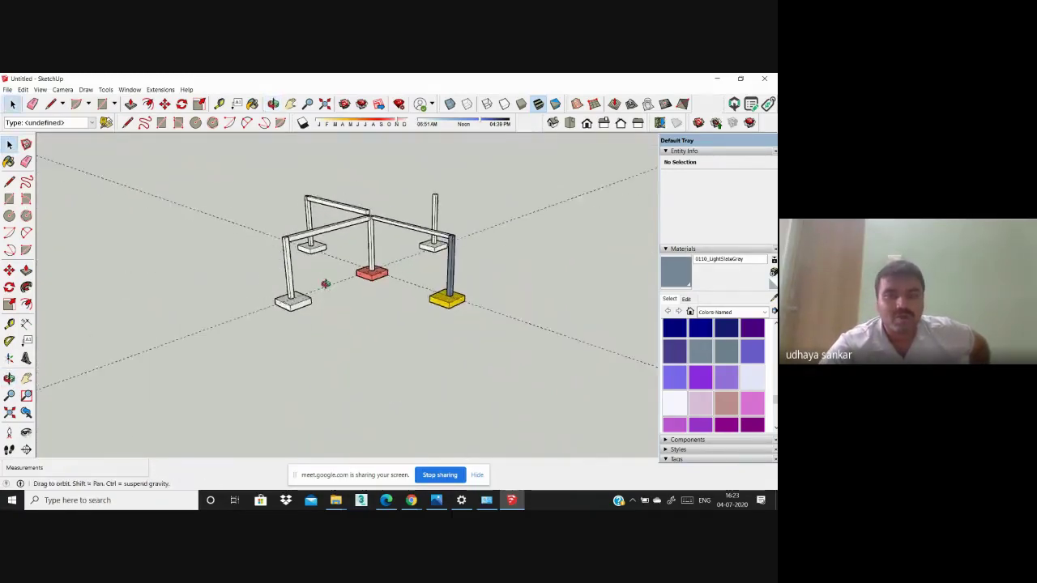
{"action": "middle_click_drag", "start_coordinate": [324, 285], "coordinate": [331, 322]}
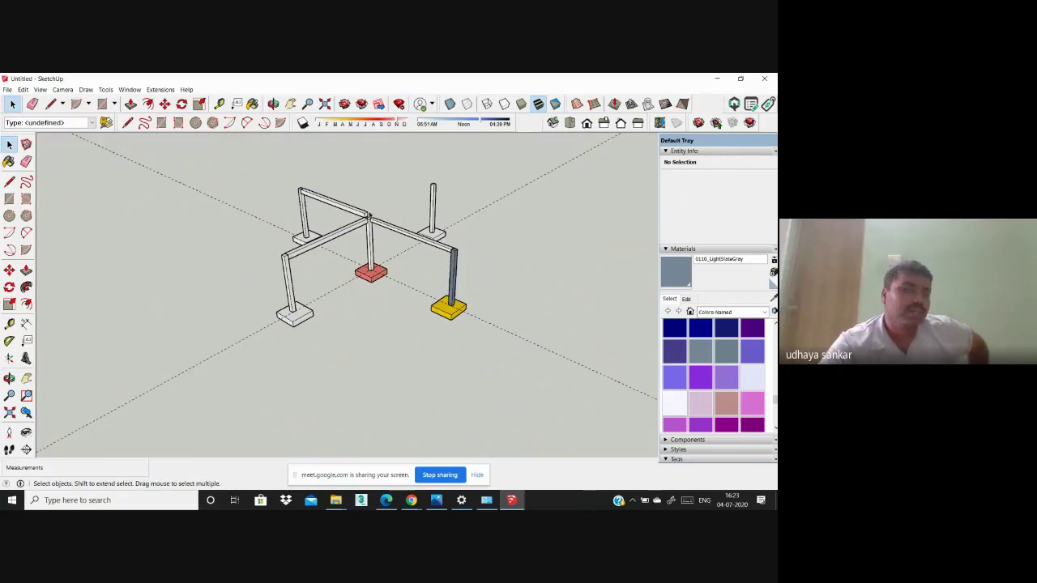
{"action": "scroll", "coordinate": [357, 211], "scroll_direction": "up", "scroll_amount": 4}
{"action": "scroll", "coordinate": [350, 211], "scroll_direction": "down", "scroll_amount": 5}
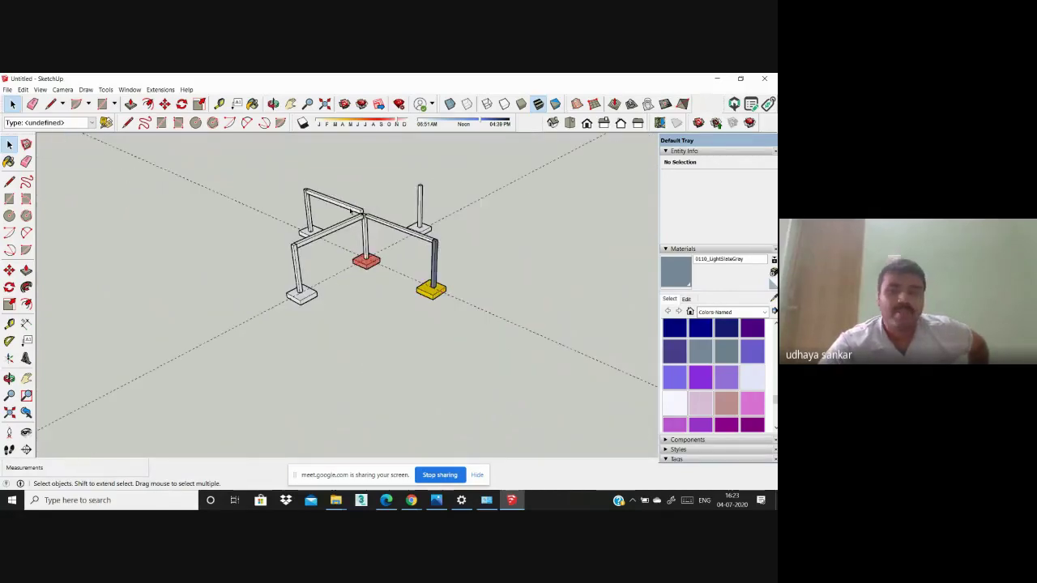
Step: Check the tag and volume of the beam group and the yellow footing by selecting each in turn
{"action": "left_click", "coordinate": [684, 151]}
{"action": "scroll", "coordinate": [700, 262], "scroll_direction": "up", "scroll_amount": 6}
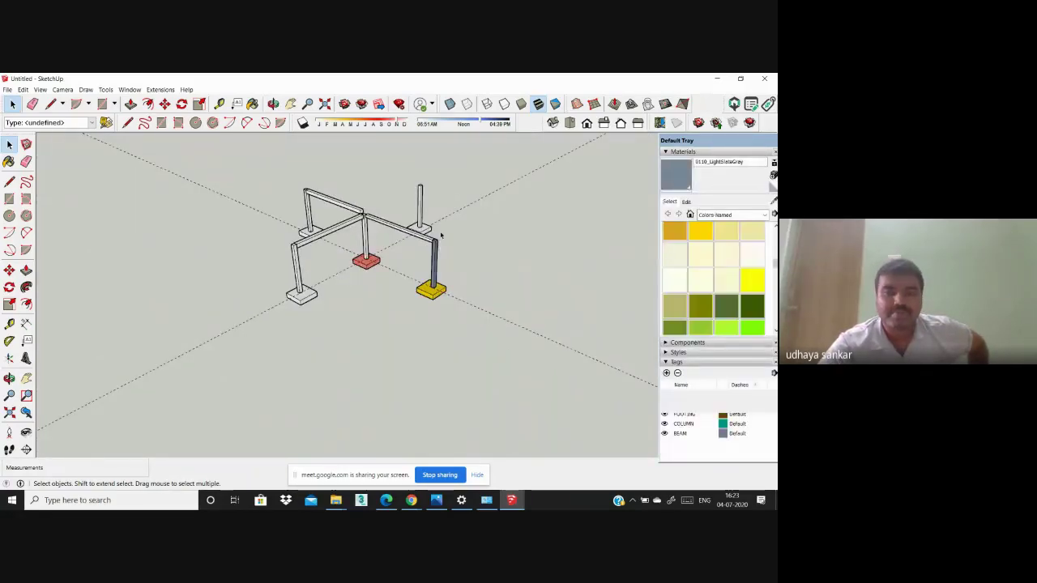
{"action": "left_click", "coordinate": [421, 239]}
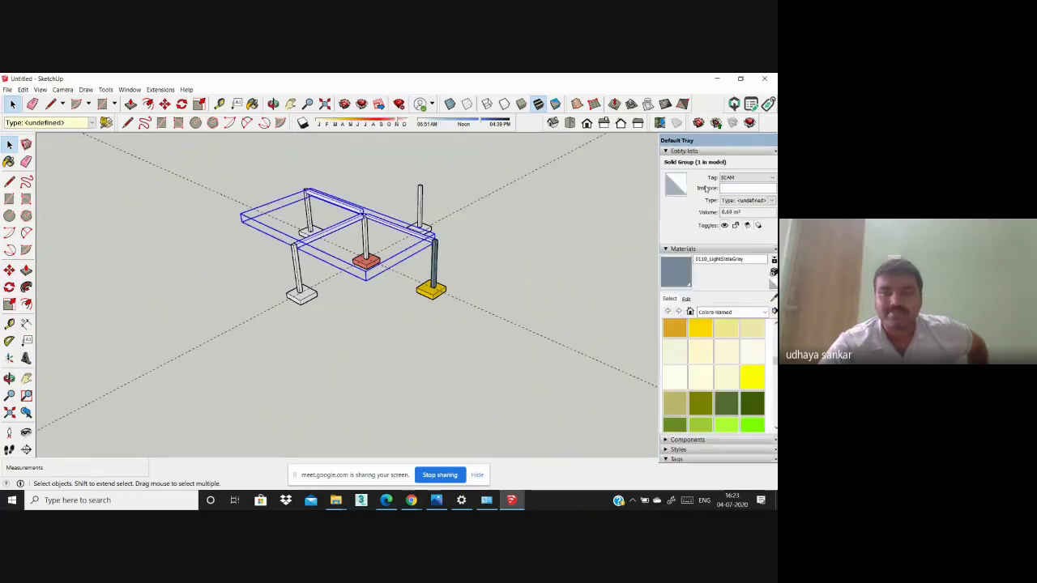
{"action": "left_click", "coordinate": [439, 273]}
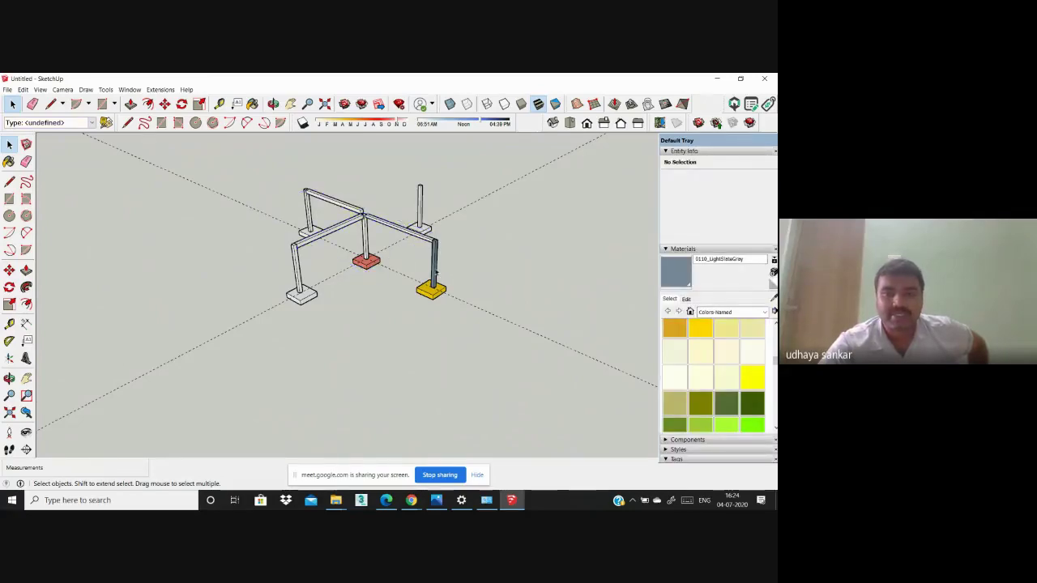
{"action": "left_click", "coordinate": [435, 261]}
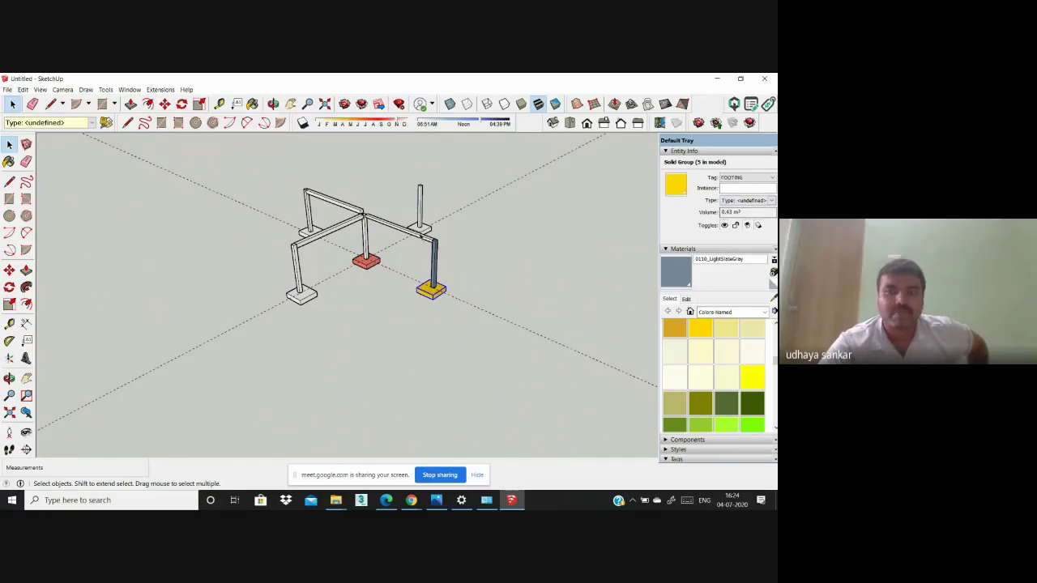
Step: In top view, draw a rectangle spanning the bay between the outer end of the single side beam and the column on the yellow footing
{"action": "middle_click_drag", "start_coordinate": [390, 246], "coordinate": [486, 196]}
{"action": "scroll", "coordinate": [484, 196], "scroll_direction": "down", "scroll_amount": 1}
{"action": "scroll", "coordinate": [468, 183], "scroll_direction": "up", "scroll_amount": 1}
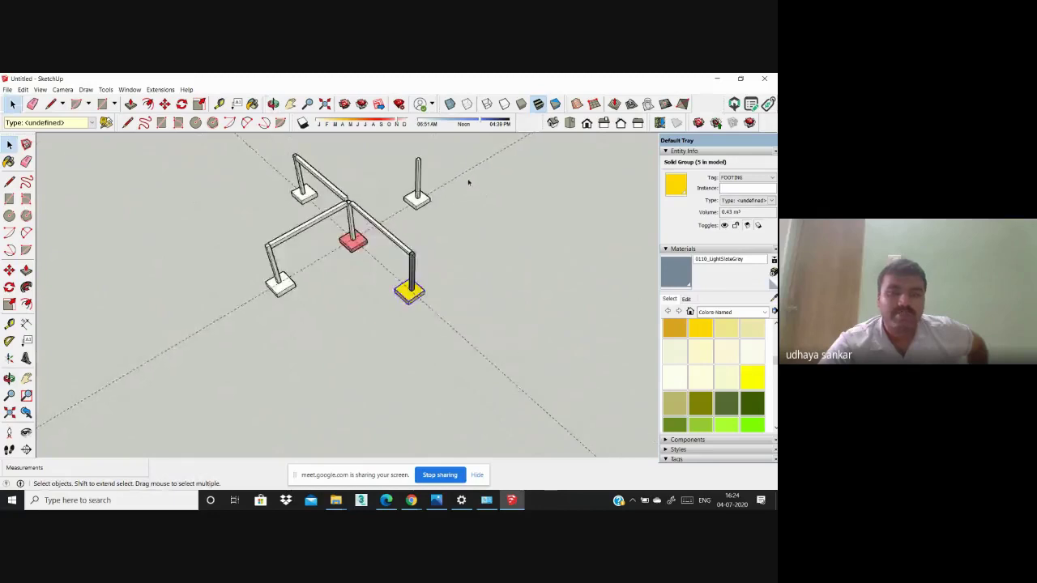
{"action": "left_click", "coordinate": [571, 123]}
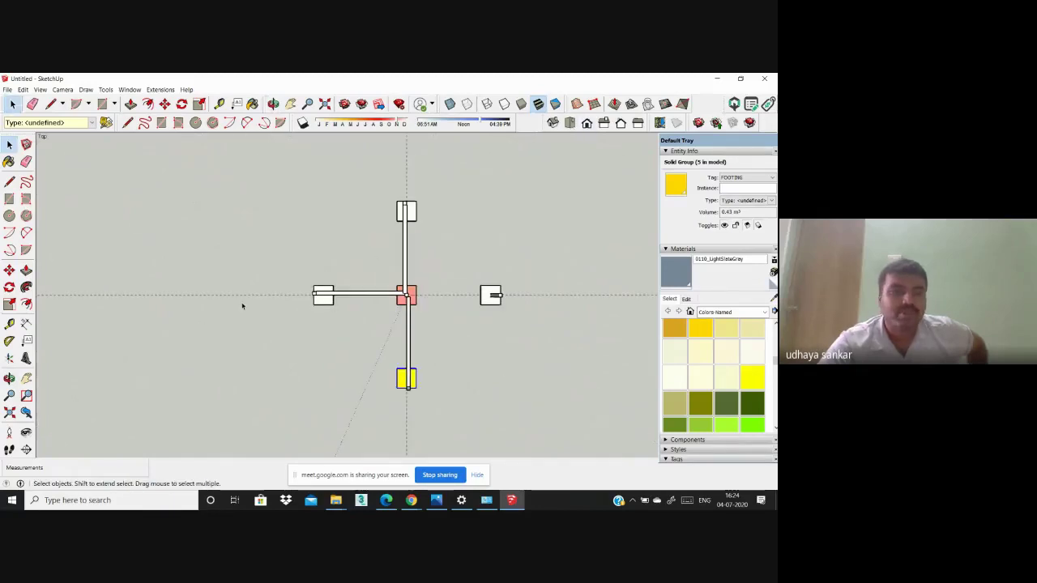
{"action": "left_click", "coordinate": [9, 198]}
{"action": "scroll", "coordinate": [373, 333], "scroll_direction": "up", "scroll_amount": 3}
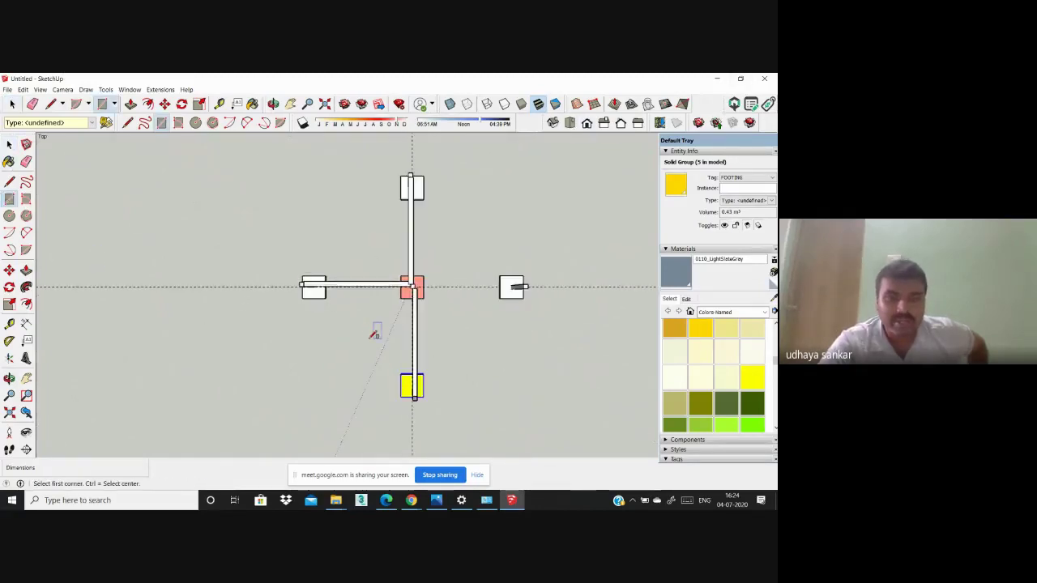
{"action": "left_click", "coordinate": [280, 269]}
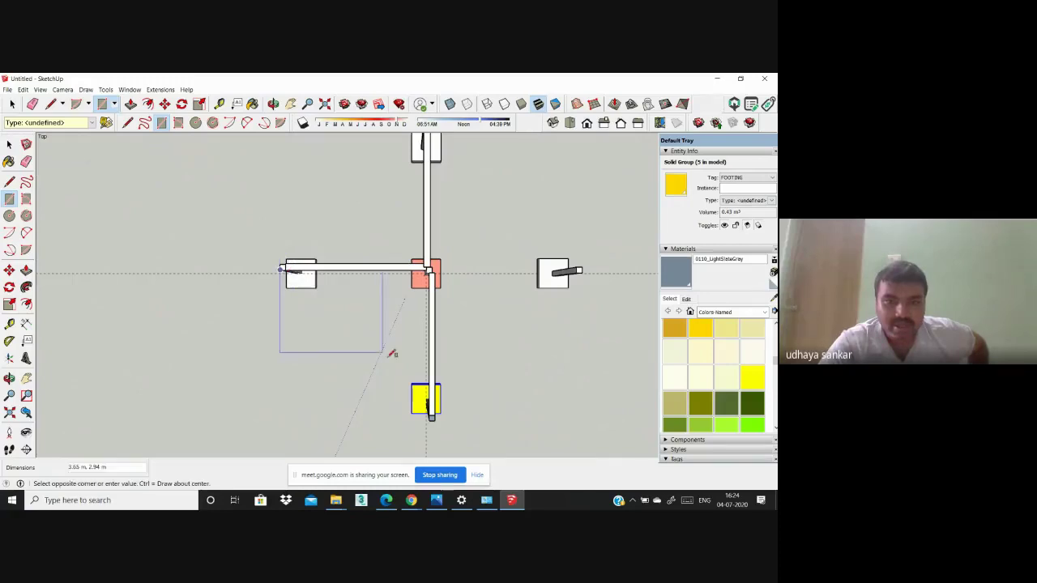
{"action": "left_click", "coordinate": [430, 415]}
Step: Push/Pull the rectangular face from below into a slab about 0.19 m thick
{"action": "middle_click_drag", "start_coordinate": [282, 302], "coordinate": [397, 322]}
{"action": "key", "text": "o"}
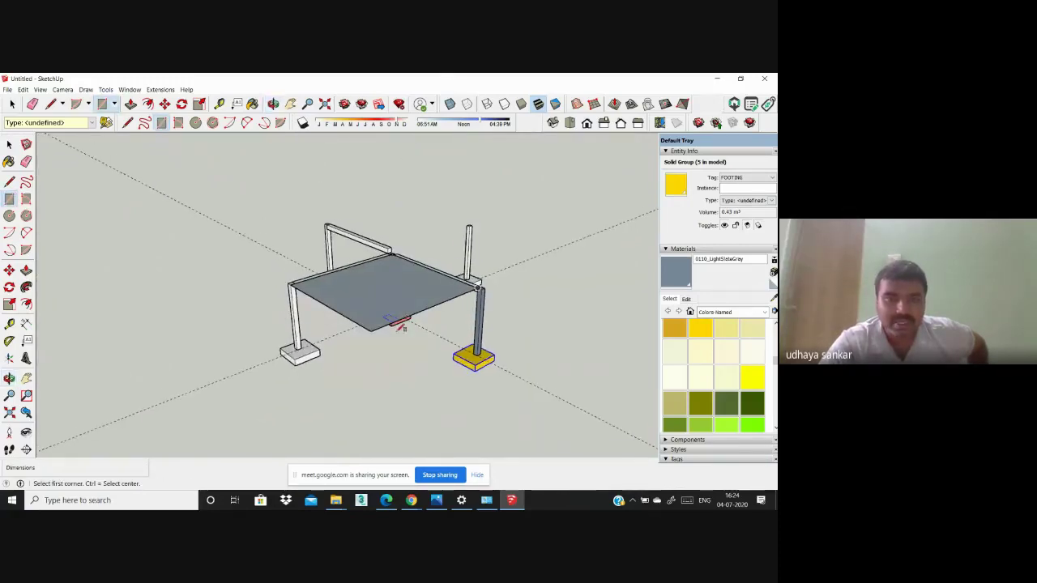
{"action": "left_click_drag", "start_coordinate": [397, 322], "coordinate": [380, 222]}
{"action": "key", "text": "p"}
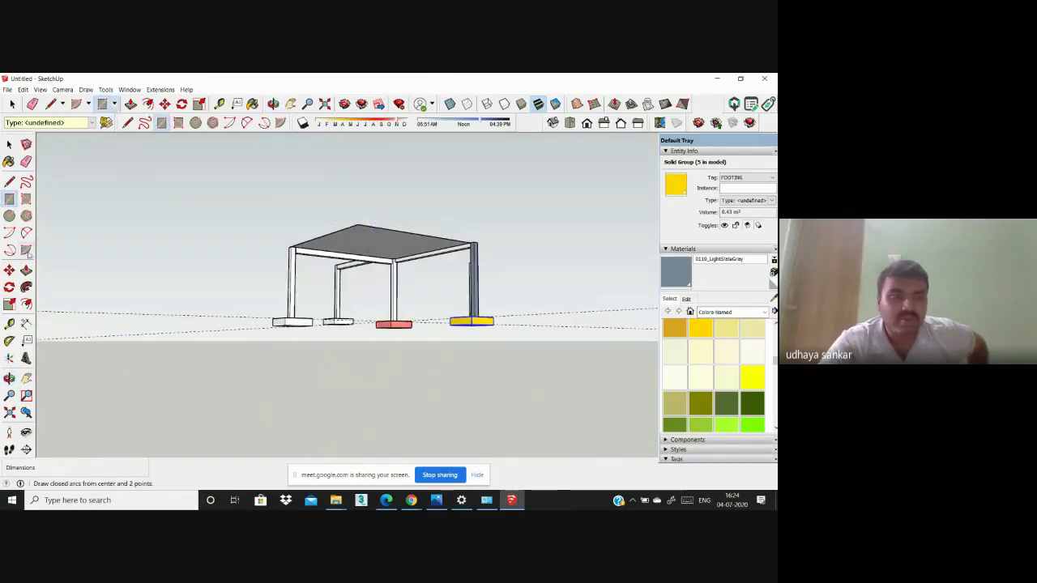
{"action": "left_click", "coordinate": [372, 247]}
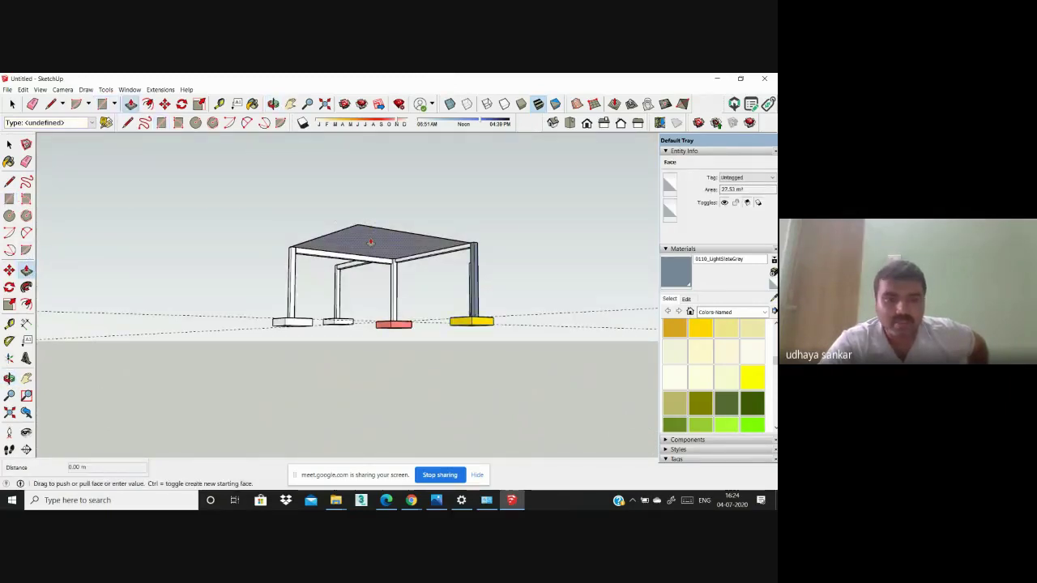
{"action": "left_click", "coordinate": [373, 247]}
Step: Examine the slab and how it meets the beams and columns from several angles, with nothing selected
{"action": "scroll", "coordinate": [329, 261], "scroll_direction": "down", "scroll_amount": 3}
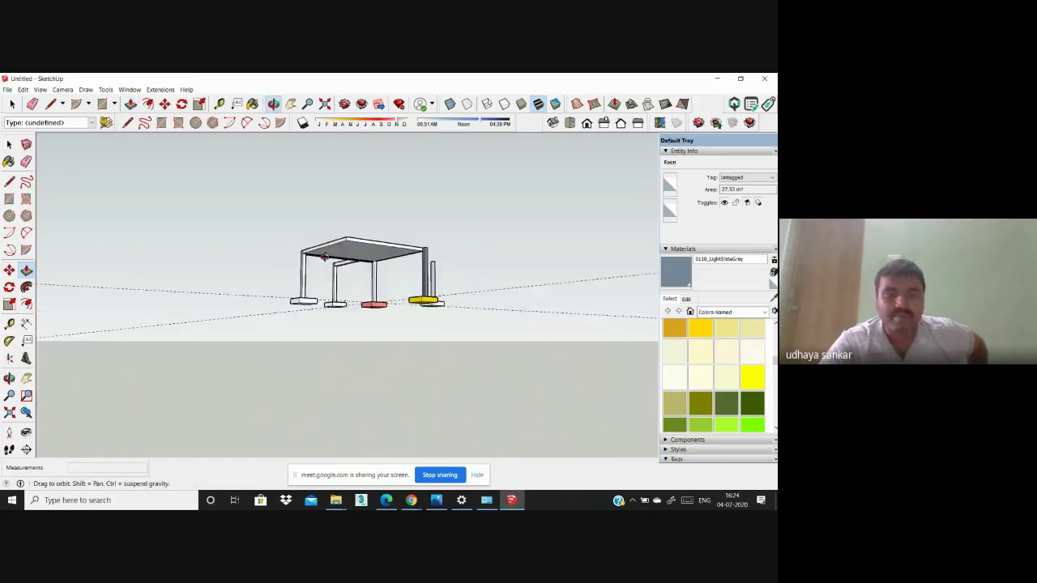
{"action": "middle_click_drag", "start_coordinate": [328, 262], "coordinate": [325, 347]}
{"action": "scroll", "coordinate": [331, 268], "scroll_direction": "down", "scroll_amount": 1}
{"action": "scroll", "coordinate": [332, 268], "scroll_direction": "up", "scroll_amount": 4}
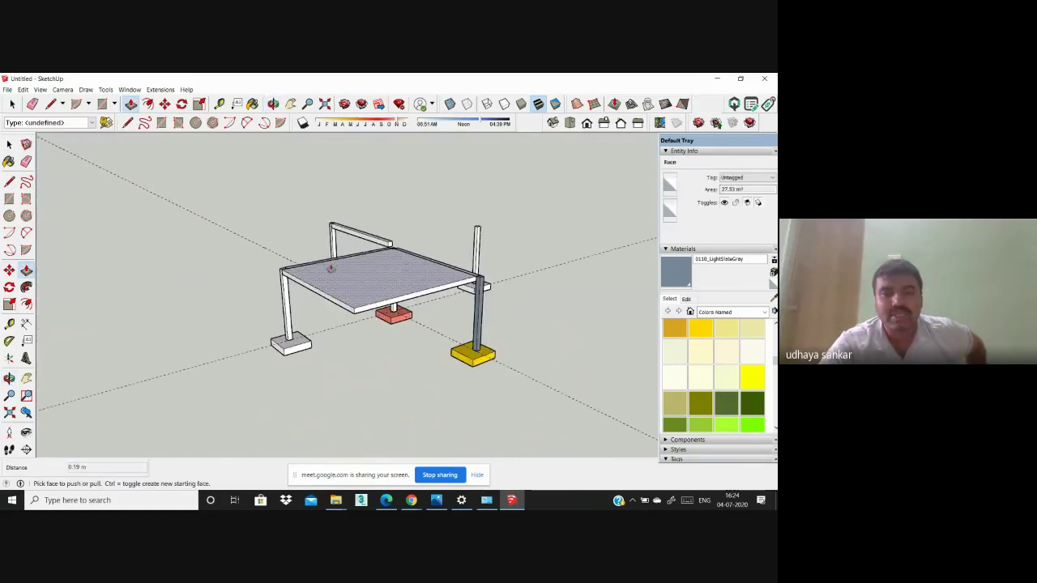
{"action": "scroll", "coordinate": [262, 232], "scroll_direction": "down", "scroll_amount": 3}
{"action": "middle_click_drag", "start_coordinate": [261, 231], "coordinate": [130, 188]}
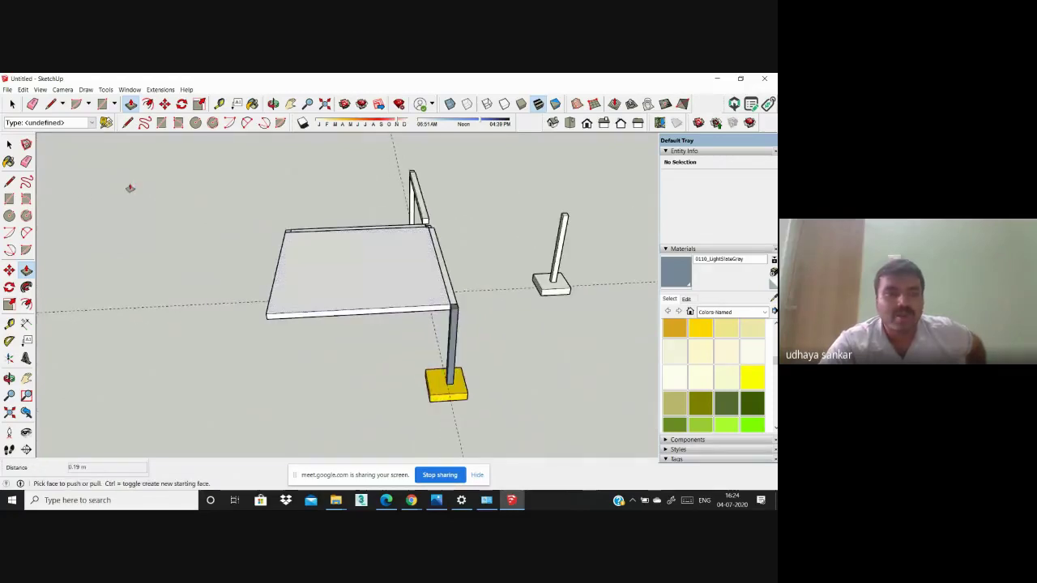
{"action": "left_click", "coordinate": [11, 146]}
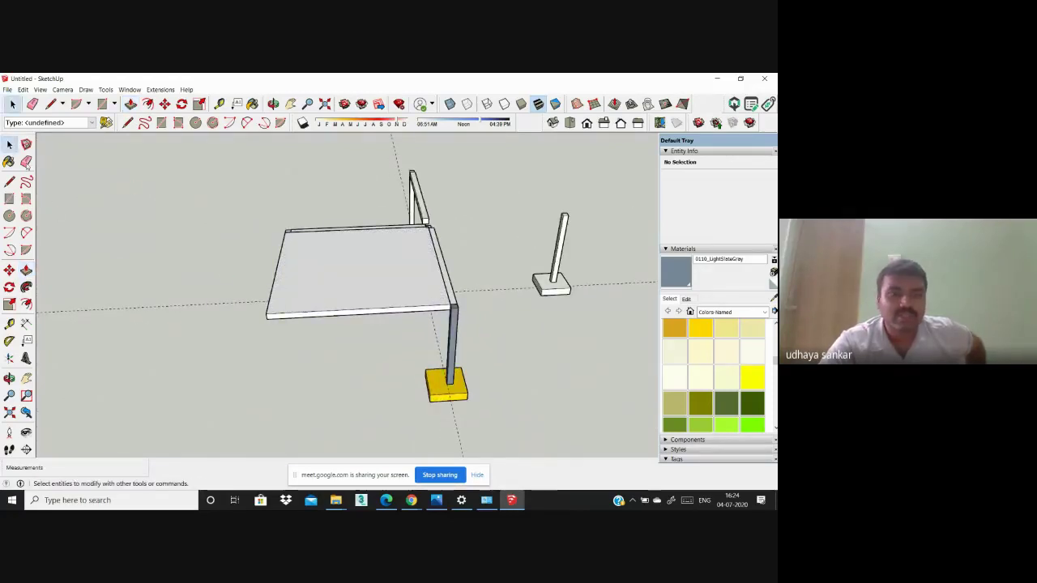
{"action": "middle_click_drag", "start_coordinate": [368, 292], "coordinate": [681, 242]}
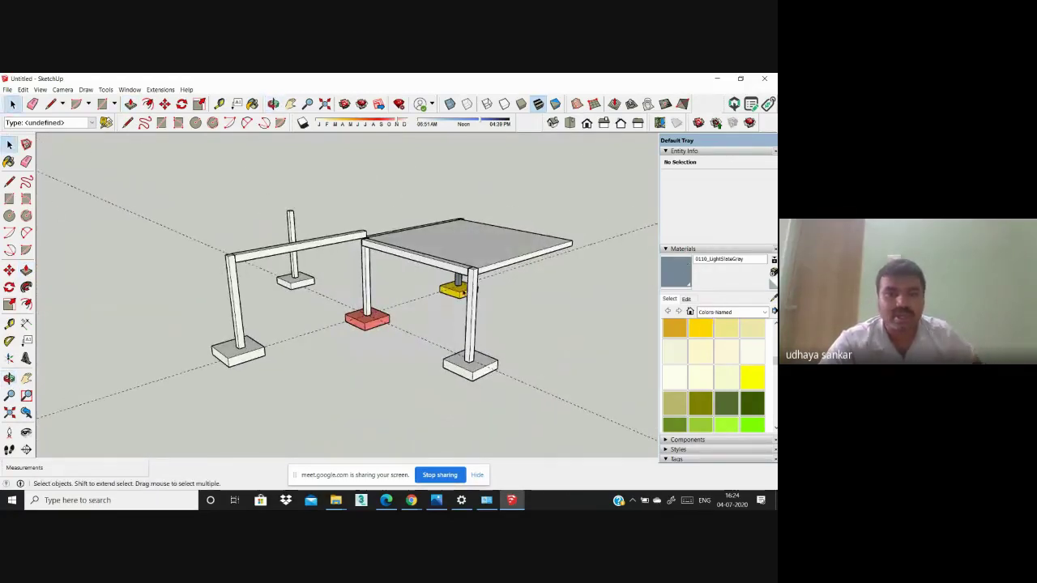
Step: Select the combined beam group and hide it, leaving the slab, columns and footings shown
{"action": "left_click", "coordinate": [378, 252]}
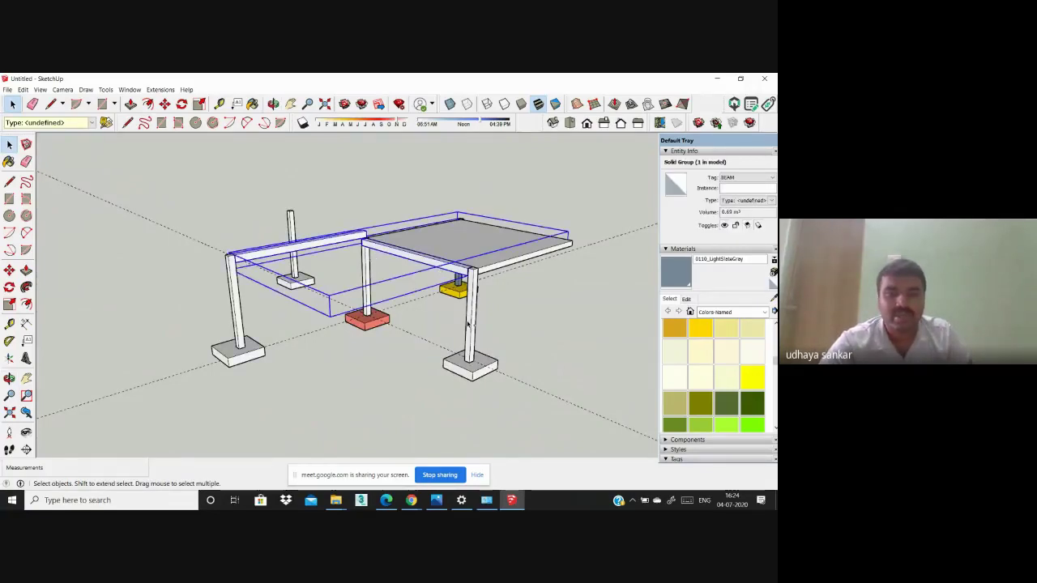
{"action": "middle_click_drag", "start_coordinate": [481, 333], "coordinate": [65, 352]}
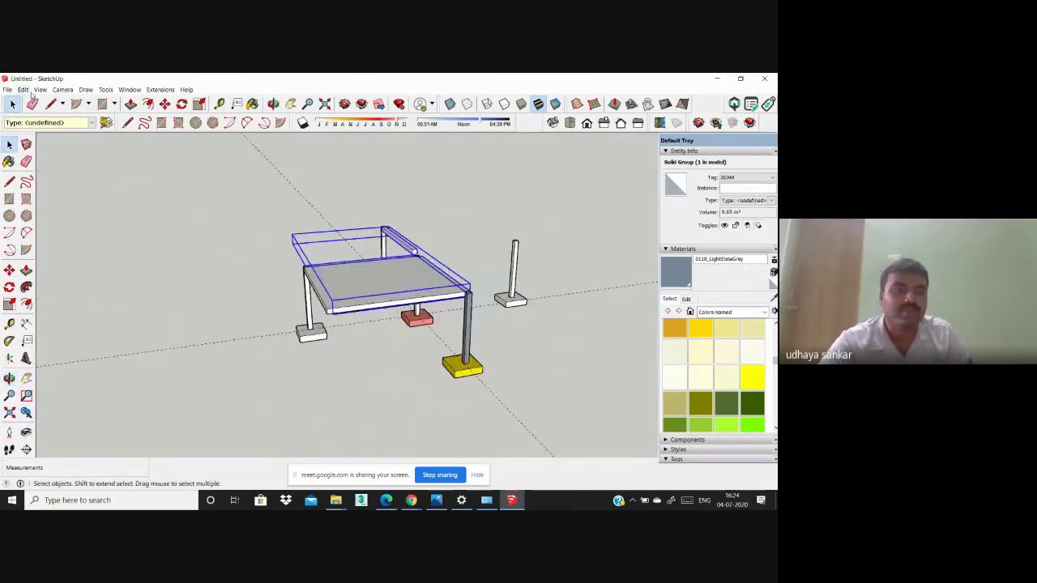
{"action": "left_click", "coordinate": [23, 89]}
{"action": "mouse_move", "coordinate": [40, 89]}
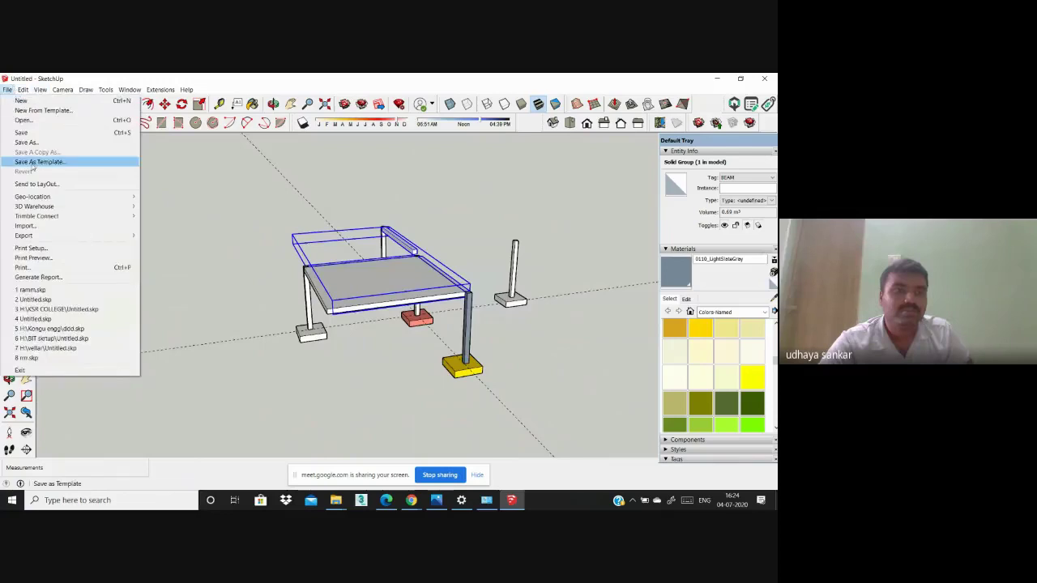
{"action": "mouse_move", "coordinate": [70, 226]}
{"action": "left_click", "coordinate": [175, 244]}
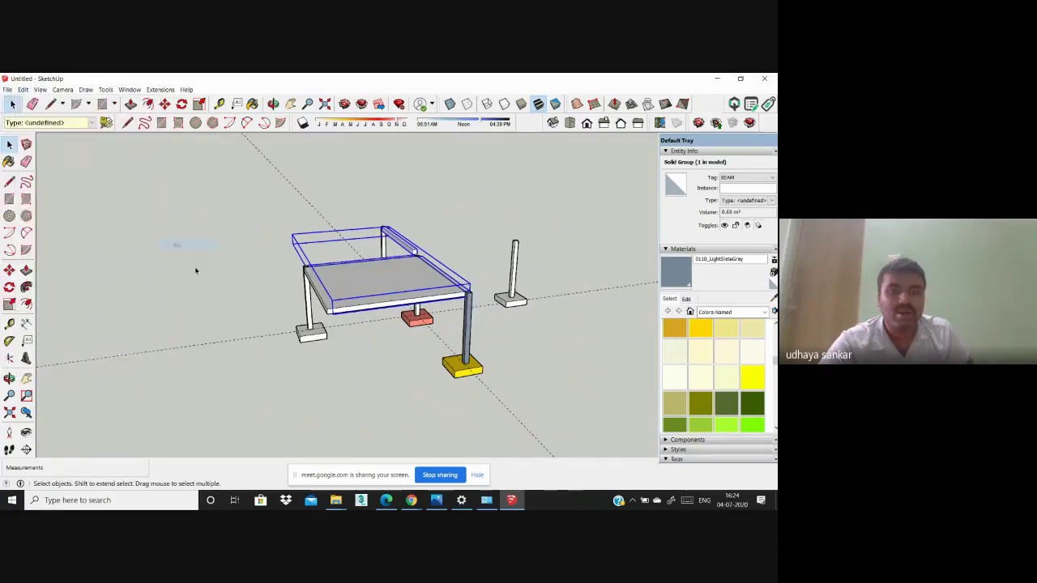
{"action": "scroll", "coordinate": [390, 265], "scroll_direction": "up", "scroll_amount": 1}
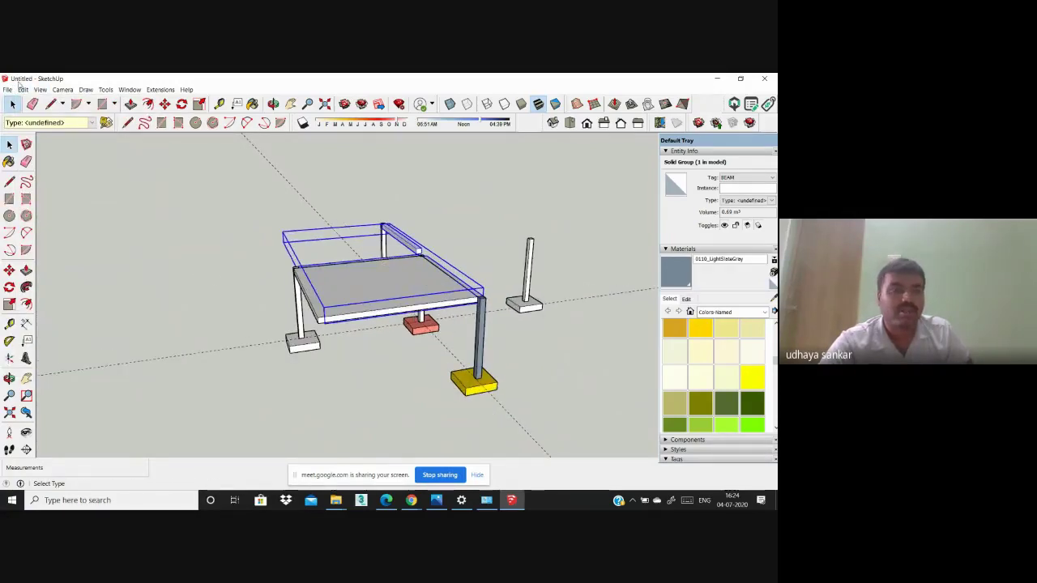
{"action": "left_click", "coordinate": [23, 89]}
{"action": "left_click", "coordinate": [36, 215]}
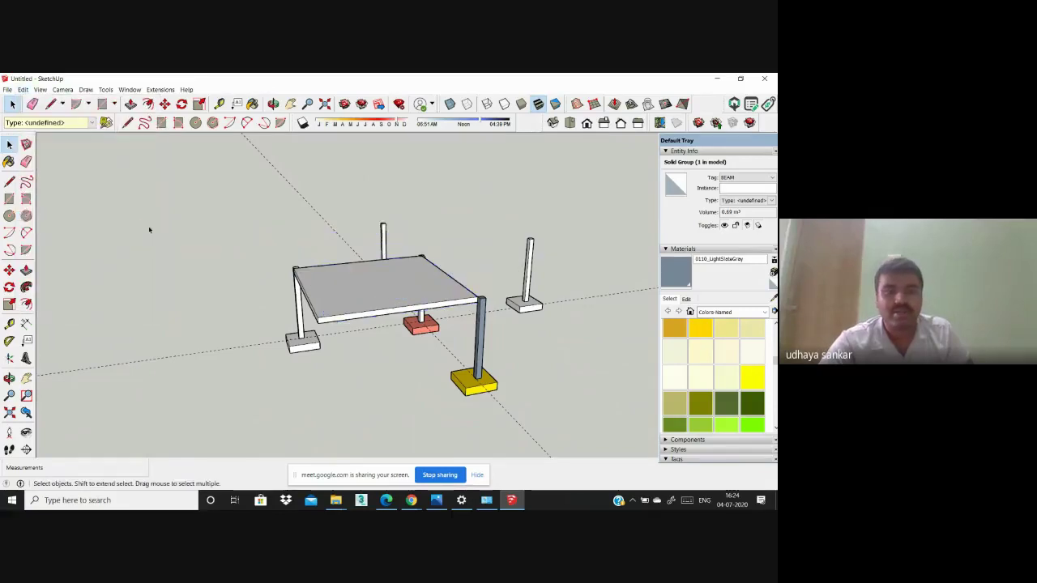
Step: Select the three columns under the slab's corners together and hide them
{"action": "middle_click_drag", "start_coordinate": [151, 229], "coordinate": [412, 356]}
{"action": "left_click", "coordinate": [487, 324]}
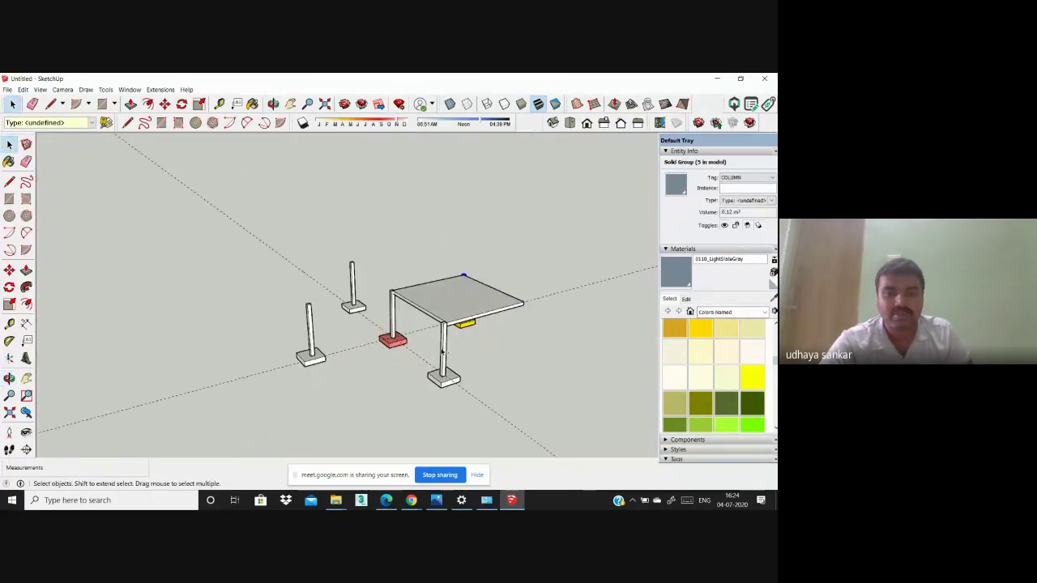
{"action": "left_click", "coordinate": [394, 316], "text": "shift"}
{"action": "scroll", "coordinate": [414, 350], "scroll_direction": "down", "scroll_amount": 1}
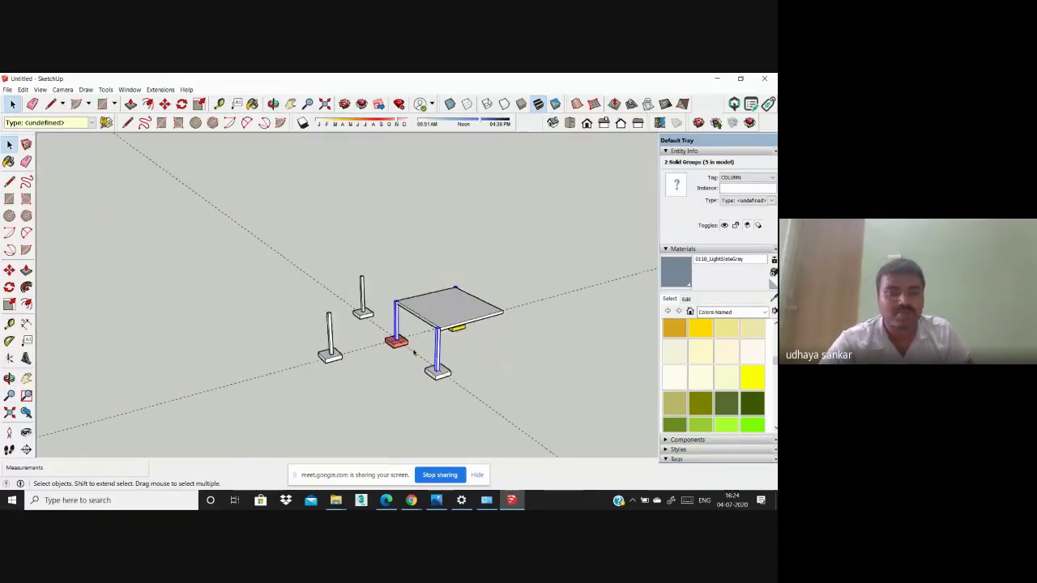
{"action": "middle_click_drag", "start_coordinate": [414, 352], "coordinate": [283, 352]}
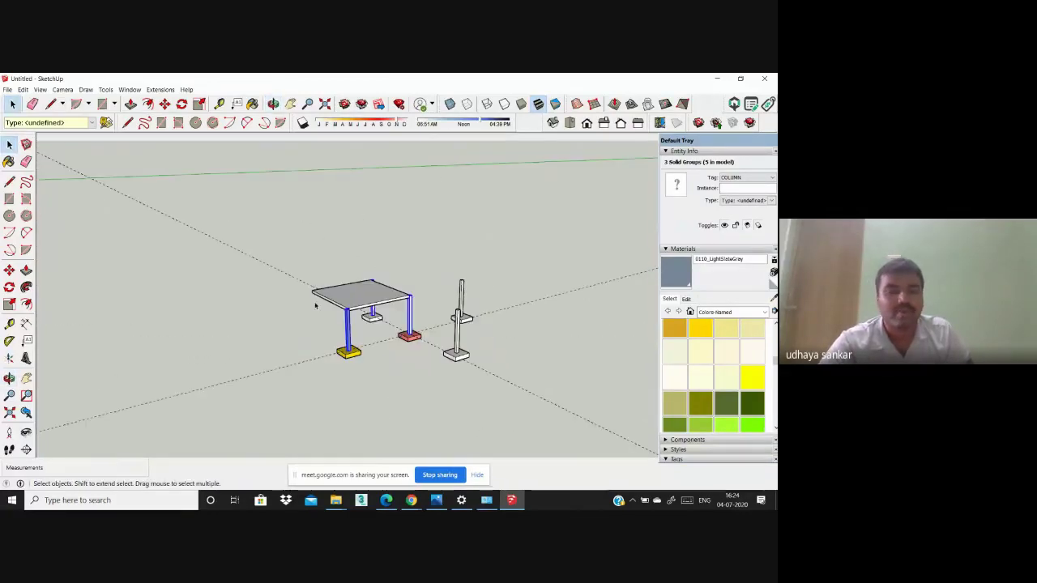
{"action": "left_click", "coordinate": [23, 89]}
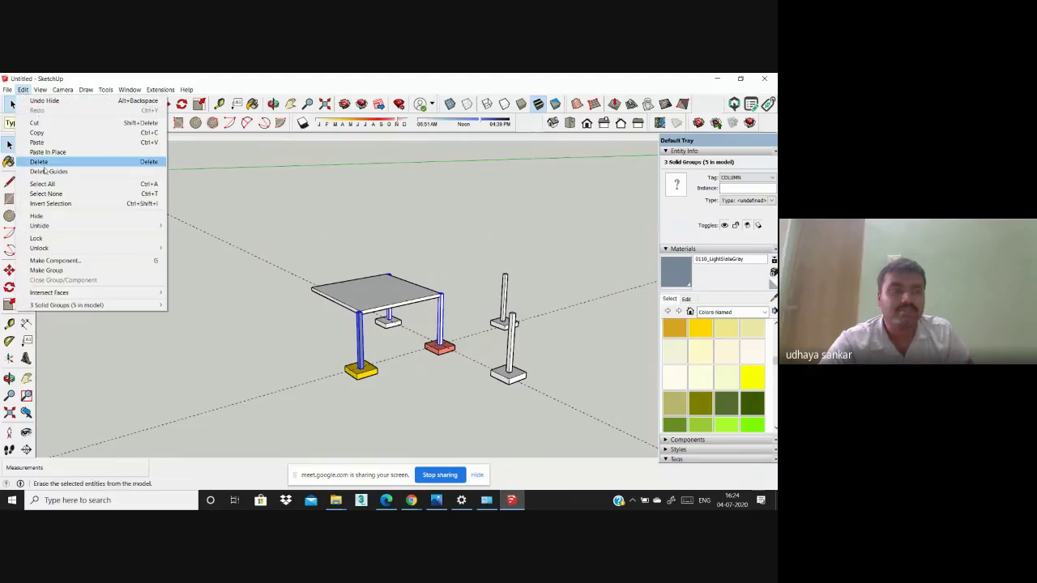
{"action": "left_click", "coordinate": [53, 217]}
Step: Select all of the slab's faces and edges, make them a group, and assign the group the SLAB tag
{"action": "middle_click_drag", "start_coordinate": [322, 250], "coordinate": [398, 278]}
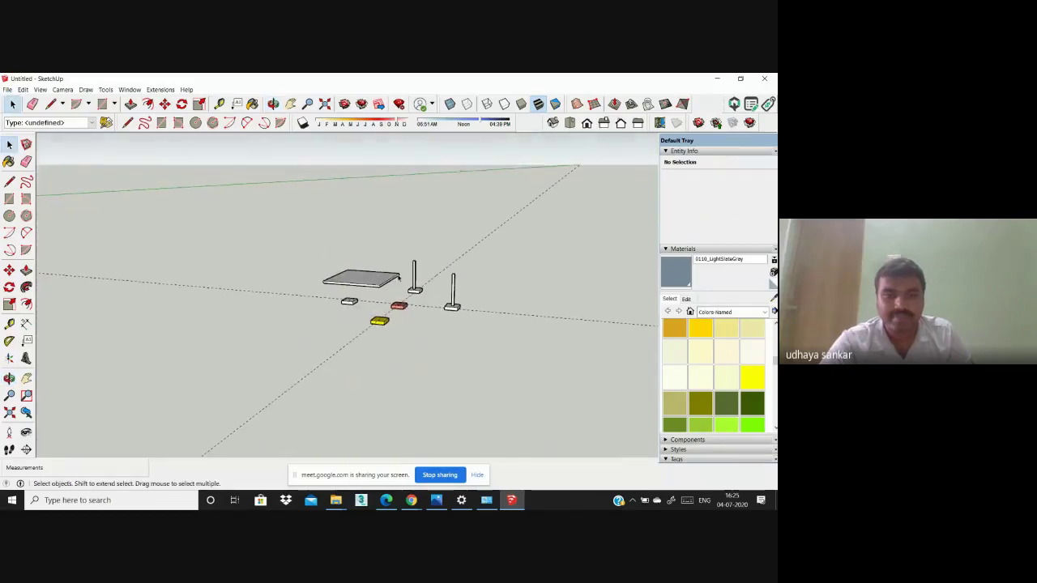
{"action": "left_click_drag", "start_coordinate": [336, 264], "coordinate": [292, 266]}
{"action": "middle_click_drag", "start_coordinate": [292, 265], "coordinate": [404, 336]}
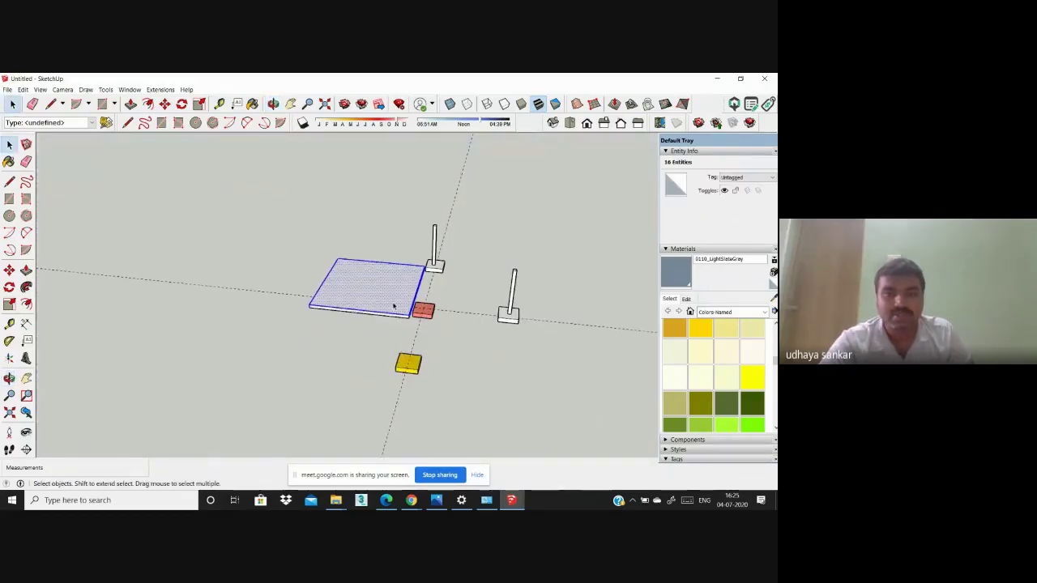
{"action": "right_click", "coordinate": [394, 306]}
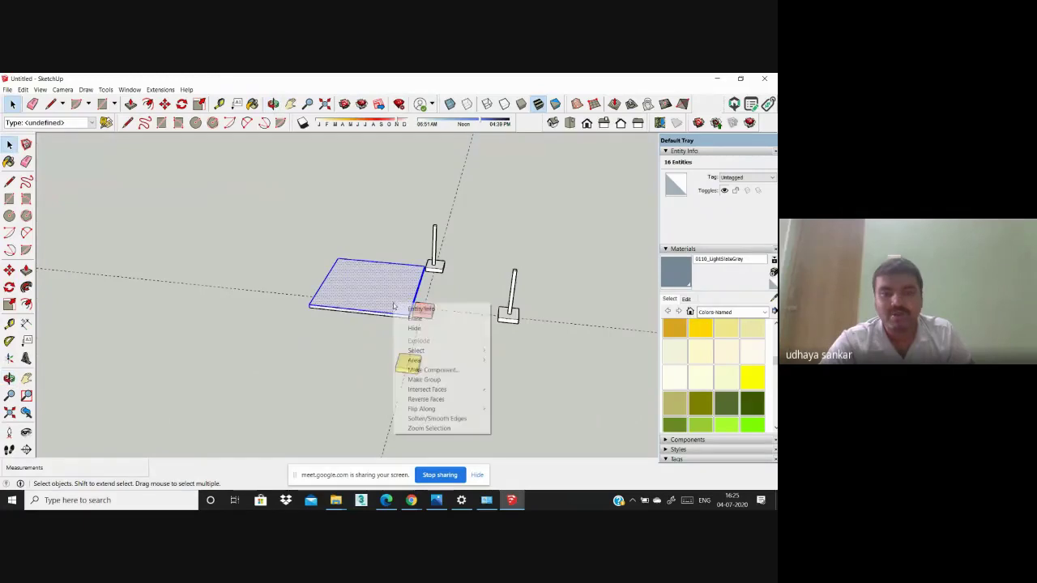
{"action": "left_click", "coordinate": [422, 380]}
{"action": "scroll", "coordinate": [401, 289], "scroll_direction": "up", "scroll_amount": 2}
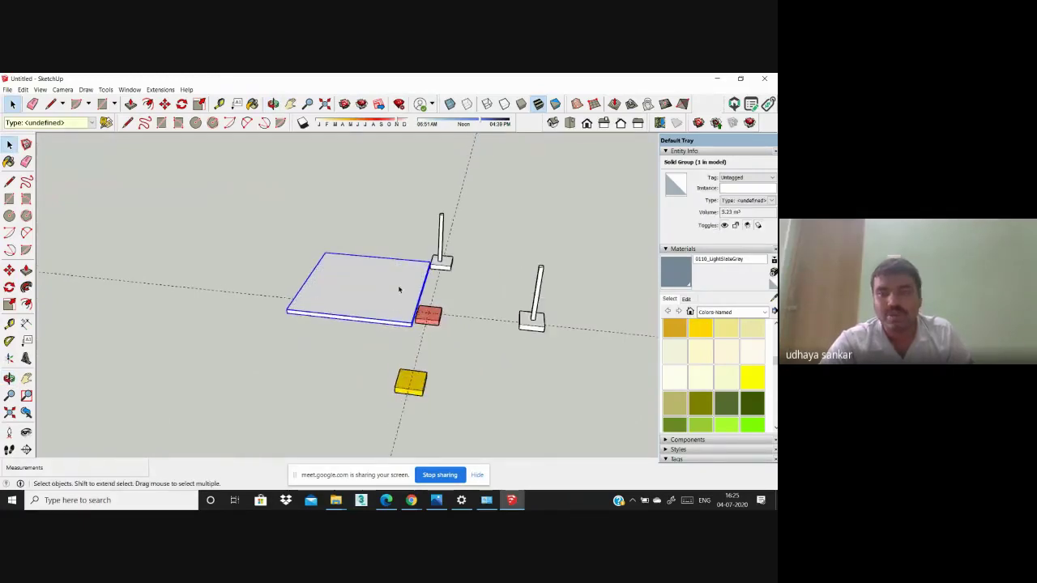
{"action": "left_click", "coordinate": [753, 177]}
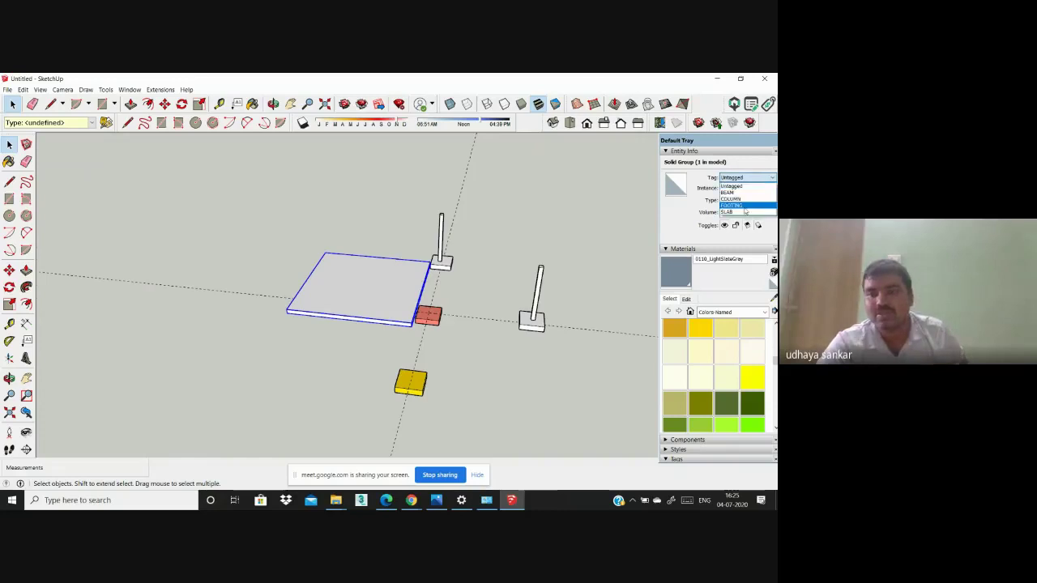
{"action": "left_click", "coordinate": [744, 212]}
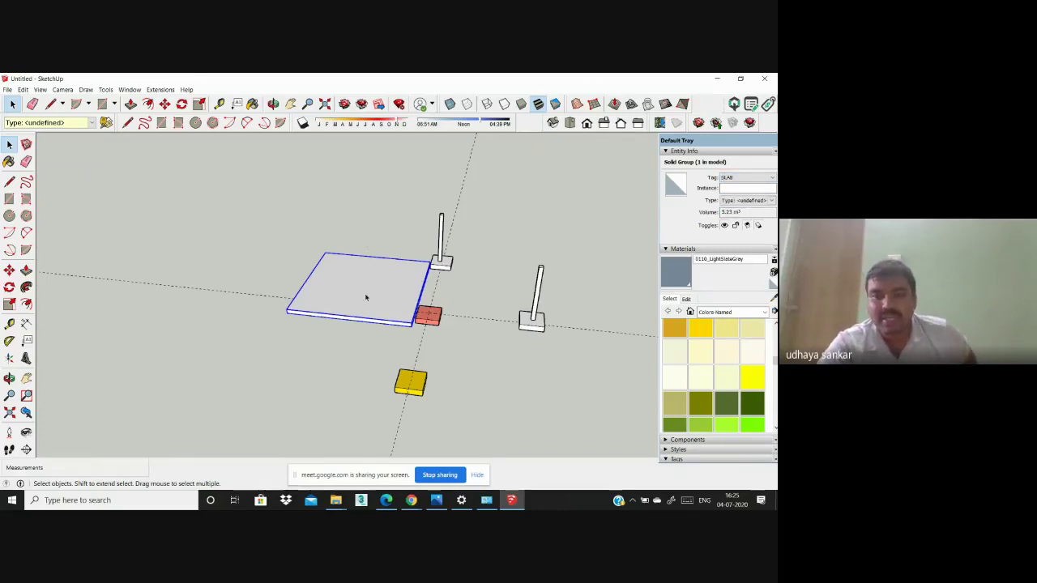
Step: Examine the slab group from several angles and read its volume in its entity information
{"action": "scroll", "coordinate": [366, 297], "scroll_direction": "up", "scroll_amount": 3}
{"action": "middle_click_drag", "start_coordinate": [368, 313], "coordinate": [488, 257]}
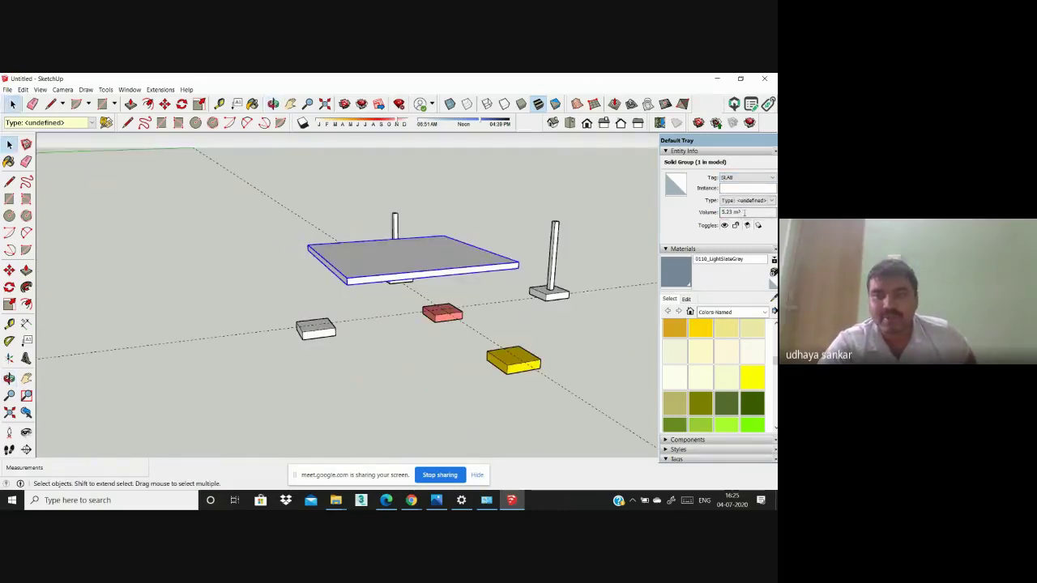
{"action": "left_click_drag", "start_coordinate": [744, 212], "coordinate": [711, 212]}
{"action": "scroll", "coordinate": [408, 267], "scroll_direction": "up", "scroll_amount": 3}
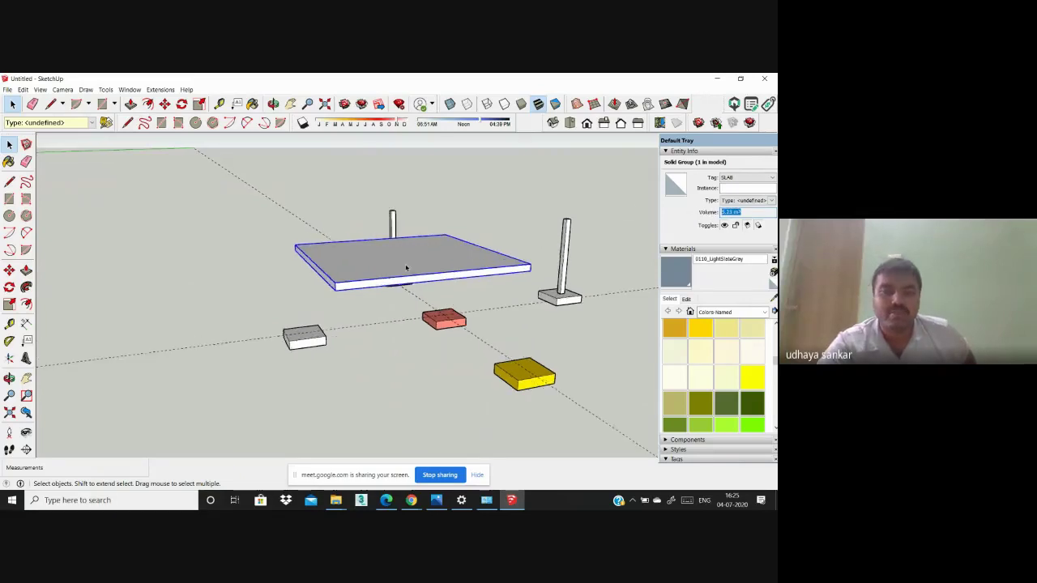
{"action": "scroll", "coordinate": [301, 275], "scroll_direction": "down", "scroll_amount": 5}
{"action": "middle_click_drag", "start_coordinate": [301, 274], "coordinate": [514, 335]}
{"action": "scroll", "coordinate": [343, 241], "scroll_direction": "up", "scroll_amount": 3}
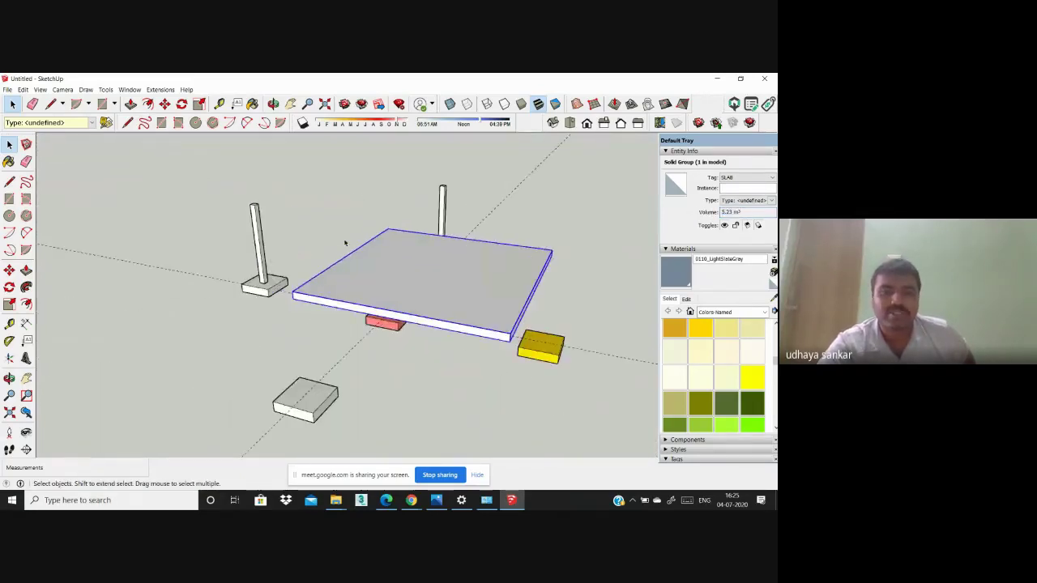
{"action": "scroll", "coordinate": [296, 222], "scroll_direction": "down", "scroll_amount": 4}
{"action": "scroll", "coordinate": [380, 251], "scroll_direction": "up", "scroll_amount": 3}
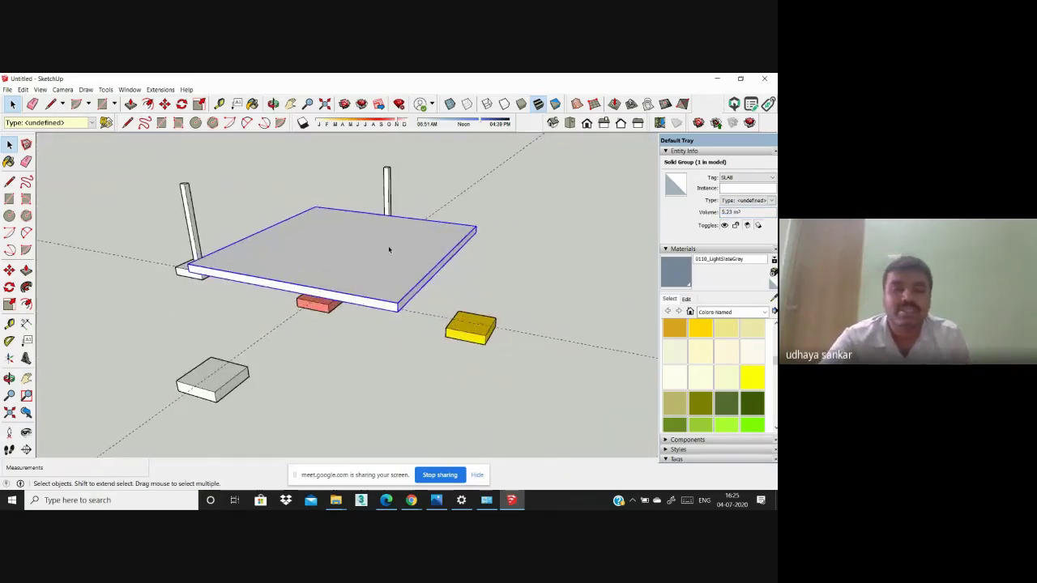
{"action": "scroll", "coordinate": [397, 249], "scroll_direction": "down", "scroll_amount": 2}
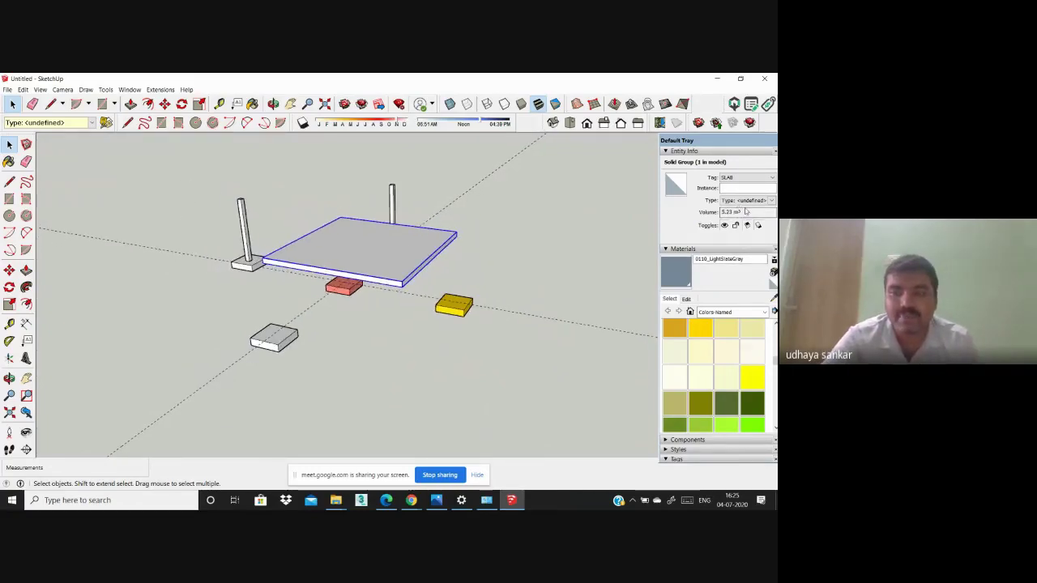
{"action": "left_click", "coordinate": [493, 232]}
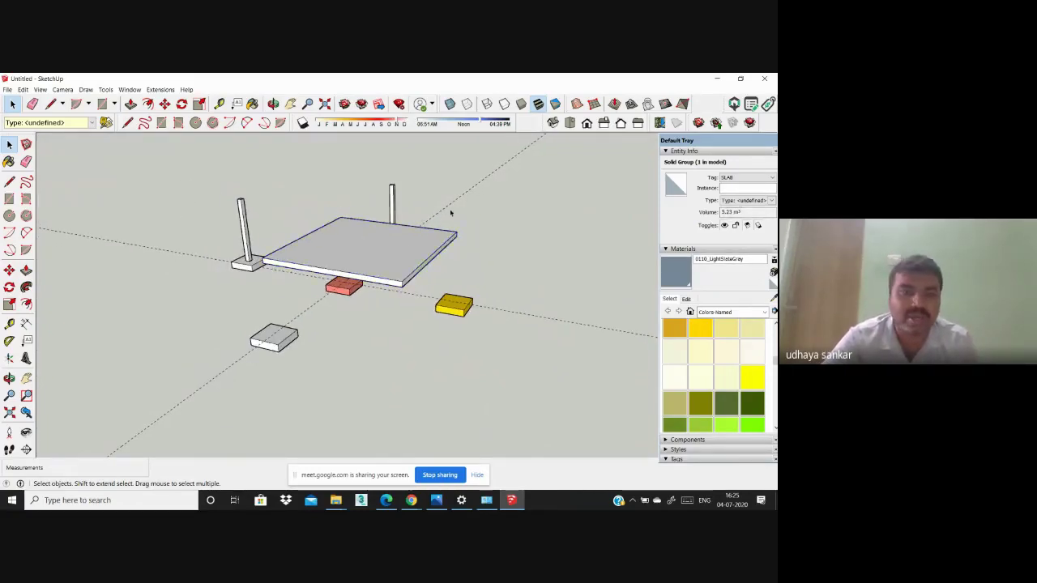
Step: Unhide all hidden objects to bring back the beams and the three columns around the slab
{"action": "left_click", "coordinate": [22, 90]}
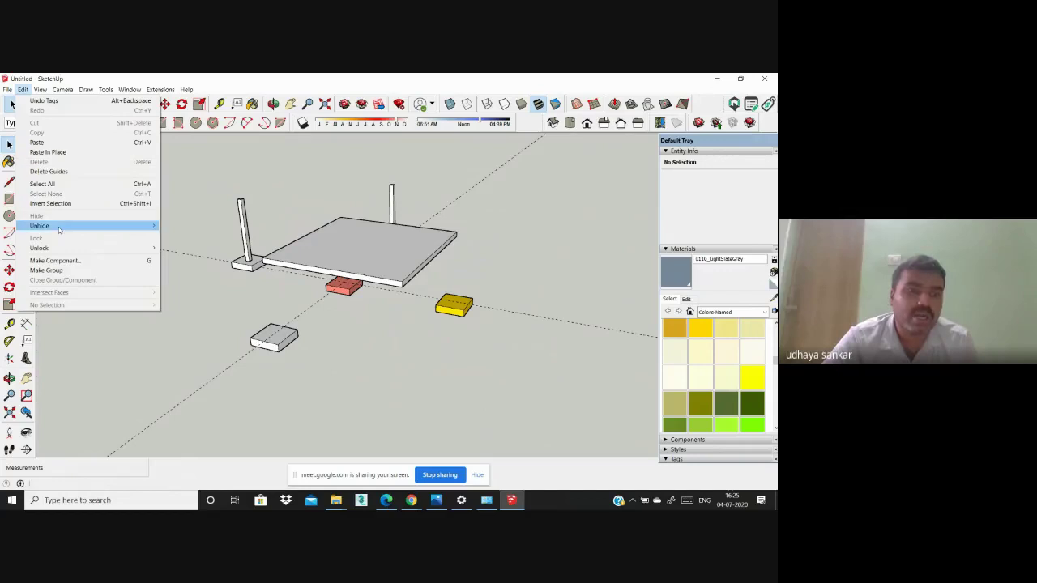
{"action": "mouse_move", "coordinate": [63, 226]}
{"action": "left_click", "coordinate": [177, 246]}
{"action": "middle_click_drag", "start_coordinate": [177, 246], "coordinate": [322, 232]}
Step: Check the assigned tag and volume of a corner column and of the footing outside the slab bay
{"action": "left_click", "coordinate": [322, 233]}
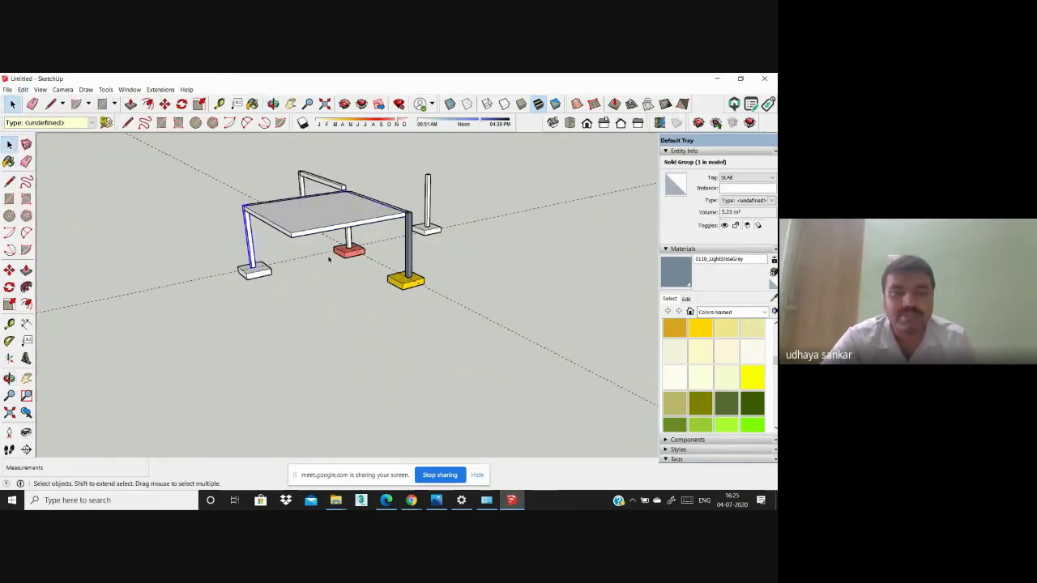
{"action": "left_click", "coordinate": [430, 229]}
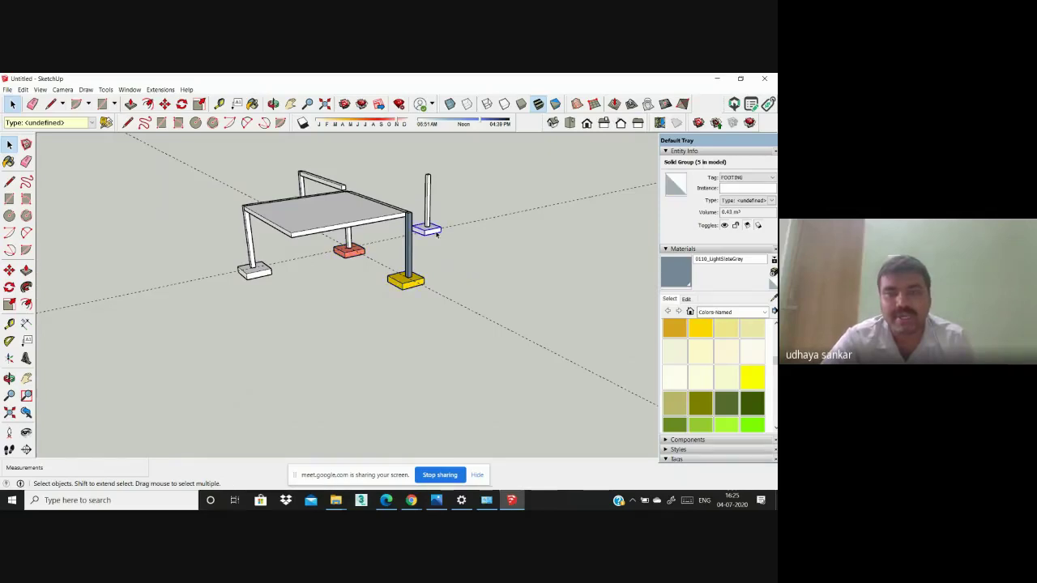
{"action": "scroll", "coordinate": [435, 234], "scroll_direction": "down", "scroll_amount": 2}
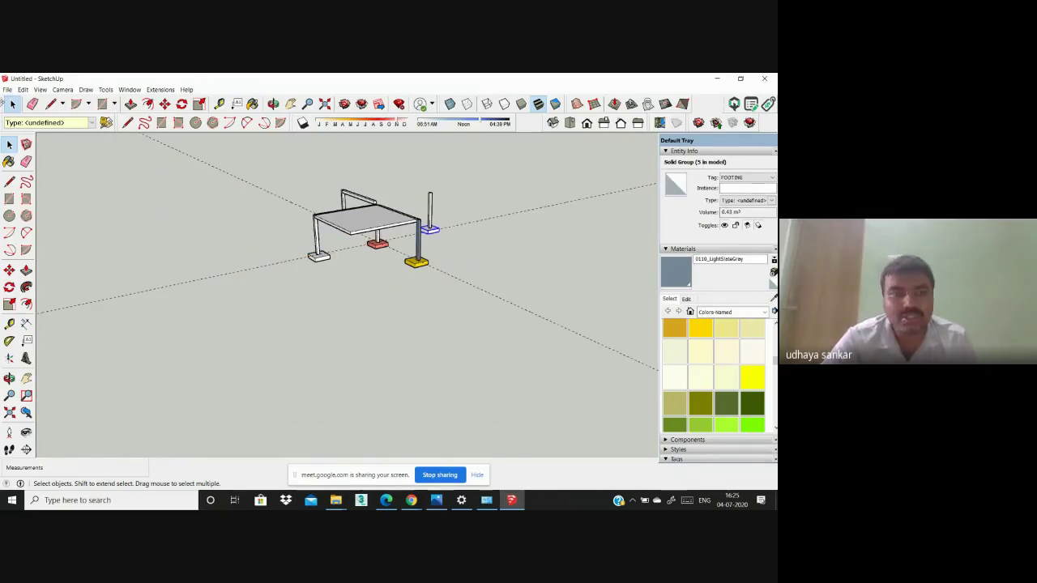
{"action": "scroll", "coordinate": [637, 376], "scroll_direction": "down", "scroll_amount": 2}
Step: Isolate the slab by hiding the FOOTING, COLUMN and BEAM tags, and turn all three back on
{"action": "scroll", "coordinate": [716, 332], "scroll_direction": "down", "scroll_amount": 6}
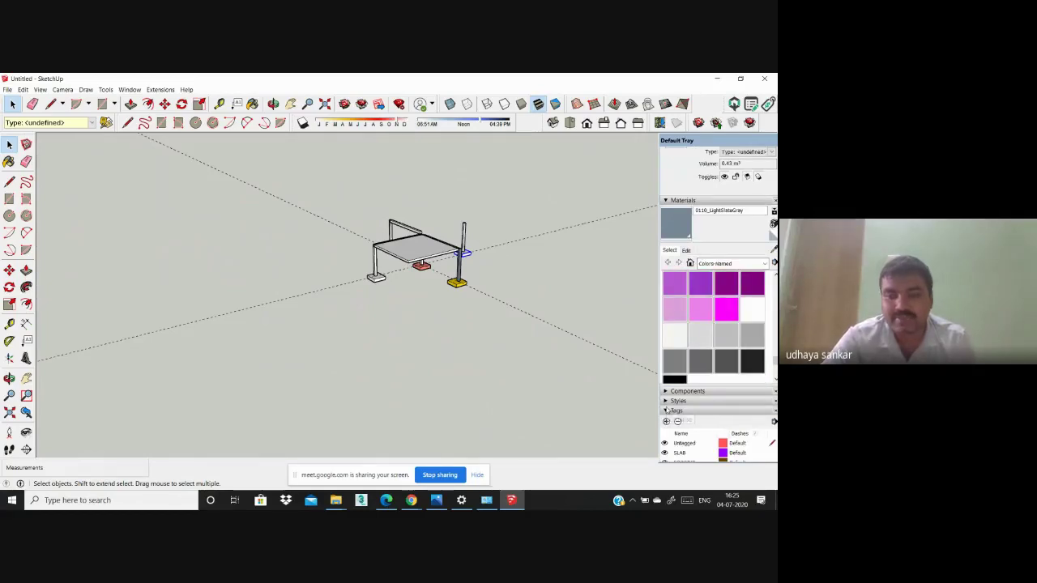
{"action": "scroll", "coordinate": [665, 354], "scroll_direction": "down", "scroll_amount": 5}
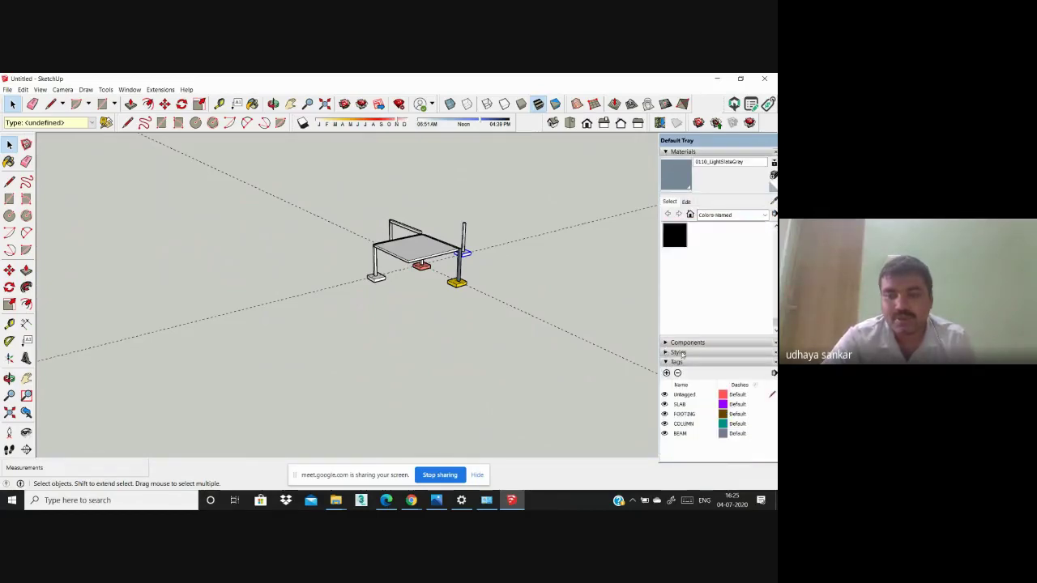
{"action": "scroll", "coordinate": [494, 284], "scroll_direction": "up", "scroll_amount": 3}
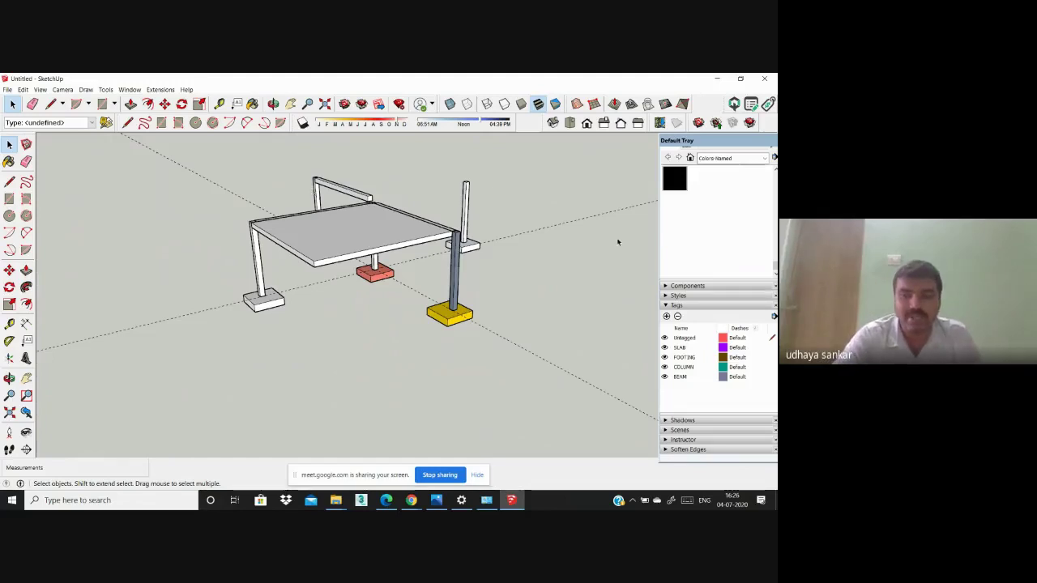
{"action": "left_click", "coordinate": [665, 357]}
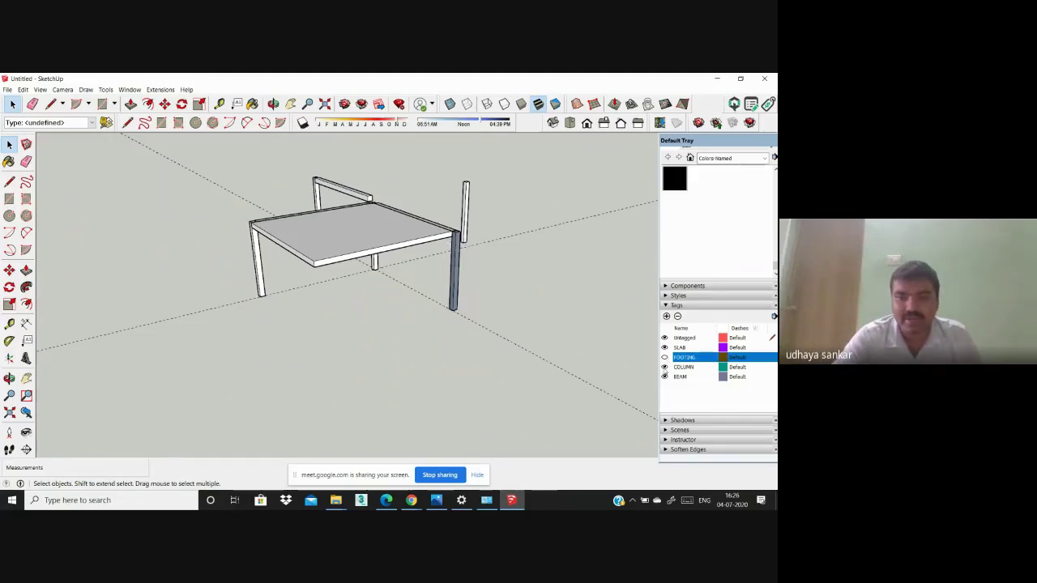
{"action": "left_click", "coordinate": [665, 368]}
{"action": "left_click", "coordinate": [664, 377]}
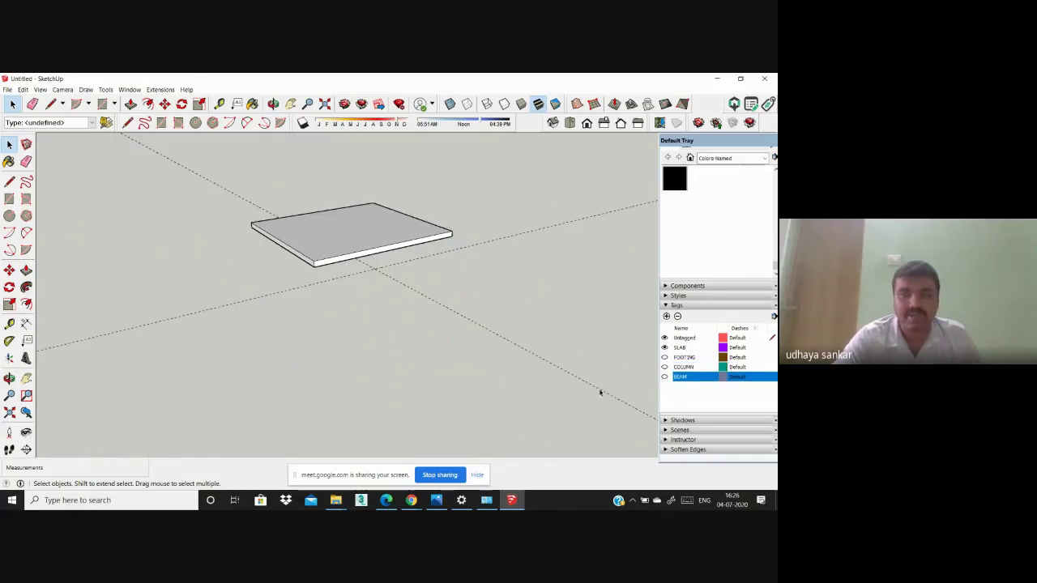
{"action": "left_click", "coordinate": [665, 357]}
{"action": "left_click", "coordinate": [664, 367]}
{"action": "left_click", "coordinate": [665, 377]}
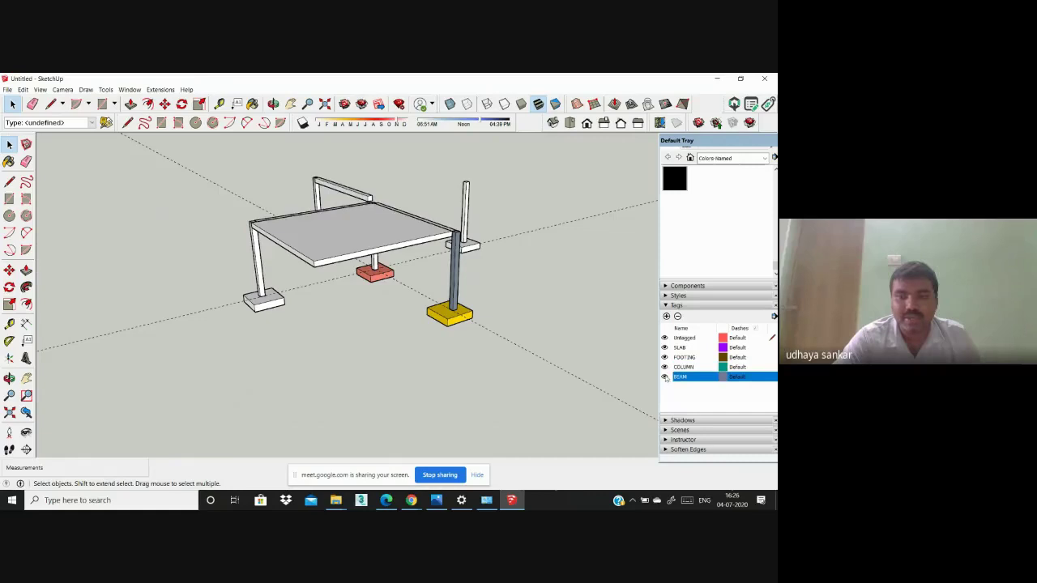
Step: Hide the BEAM, FOOTING and SLAB tags and examine the five columns alone from different angles
{"action": "left_click", "coordinate": [664, 377]}
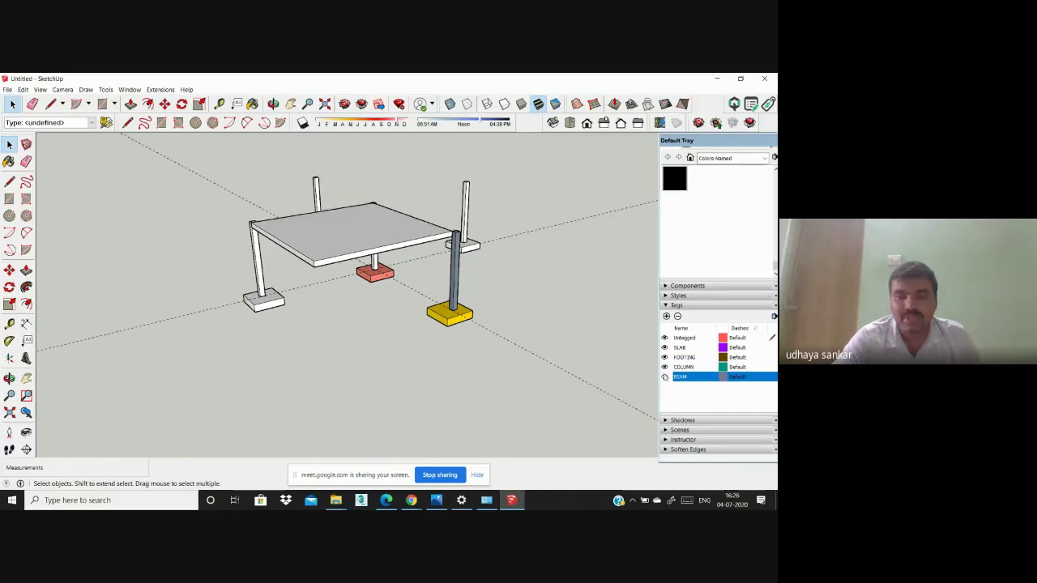
{"action": "left_click", "coordinate": [664, 357]}
{"action": "left_click", "coordinate": [664, 348]}
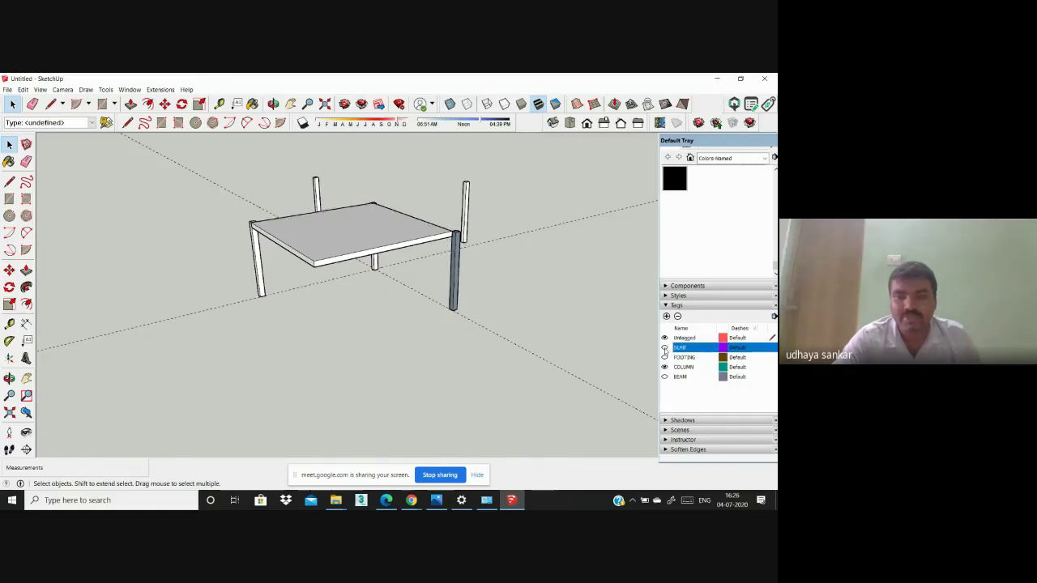
{"action": "scroll", "coordinate": [296, 265], "scroll_direction": "down", "scroll_amount": 2}
{"action": "middle_click_drag", "start_coordinate": [297, 265], "coordinate": [63, 186]}
{"action": "scroll", "coordinate": [434, 241], "scroll_direction": "up", "scroll_amount": 2}
{"action": "scroll", "coordinate": [275, 174], "scroll_direction": "down", "scroll_amount": 2}
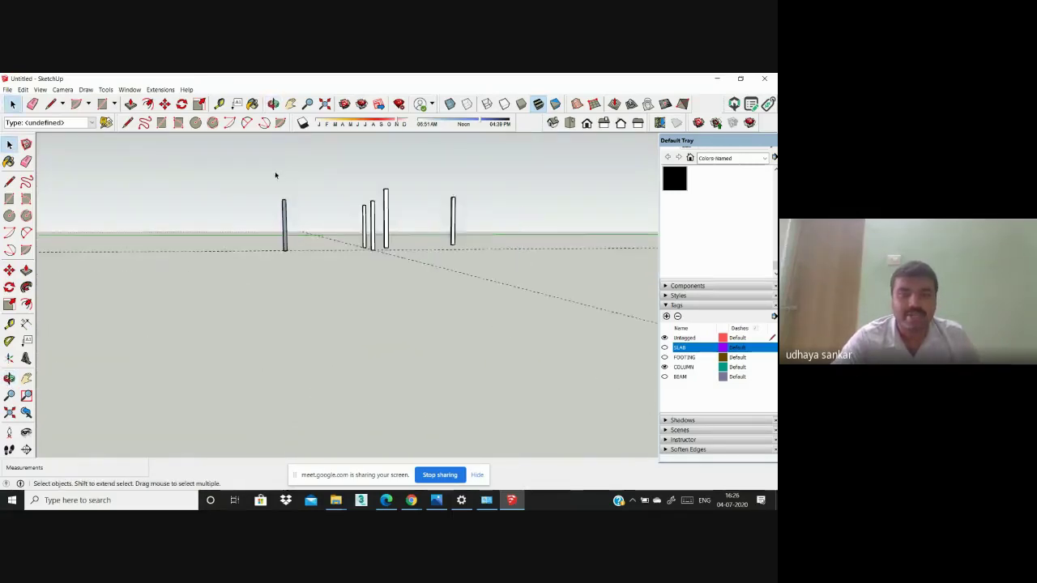
{"action": "middle_click_drag", "start_coordinate": [275, 173], "coordinate": [507, 212]}
{"action": "scroll", "coordinate": [508, 213], "scroll_direction": "down", "scroll_amount": 2}
Step: Select the isolated column that stands outside the slab bay and read its tag and volume
{"action": "scroll", "coordinate": [674, 338], "scroll_direction": "up", "scroll_amount": 2}
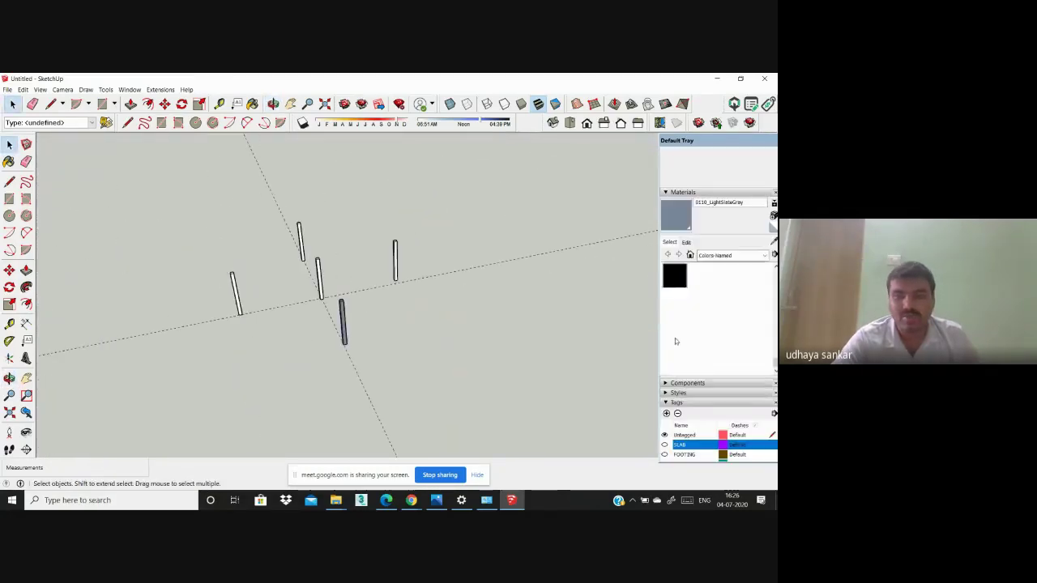
{"action": "scroll", "coordinate": [645, 294], "scroll_direction": "down", "scroll_amount": 1}
{"action": "scroll", "coordinate": [474, 289], "scroll_direction": "up", "scroll_amount": 2}
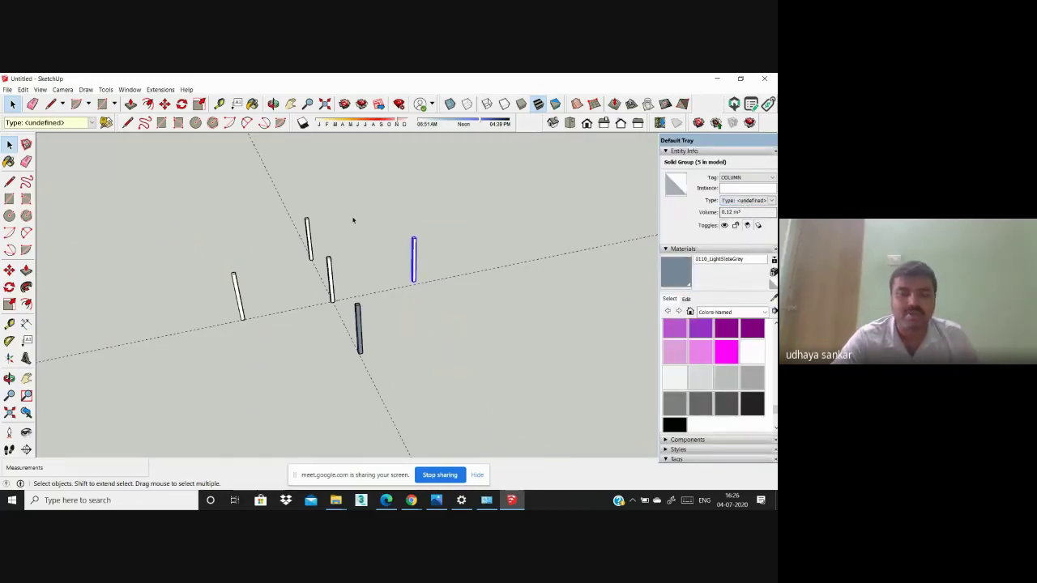
{"action": "scroll", "coordinate": [342, 219], "scroll_direction": "down", "scroll_amount": 4}
{"action": "middle_click_drag", "start_coordinate": [315, 297], "coordinate": [319, 241]}
Step: Make the FOOTING, SLAB and BEAM tags visible again and examine the complete frame up close
{"action": "scroll", "coordinate": [679, 301], "scroll_direction": "down", "scroll_amount": 4}
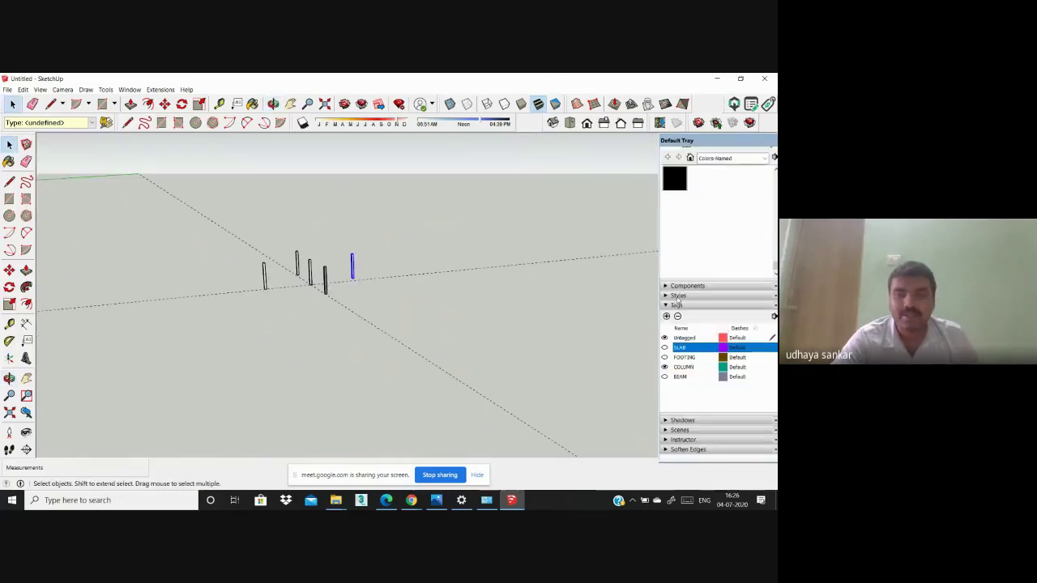
{"action": "left_click", "coordinate": [664, 357]}
{"action": "left_click", "coordinate": [665, 347]}
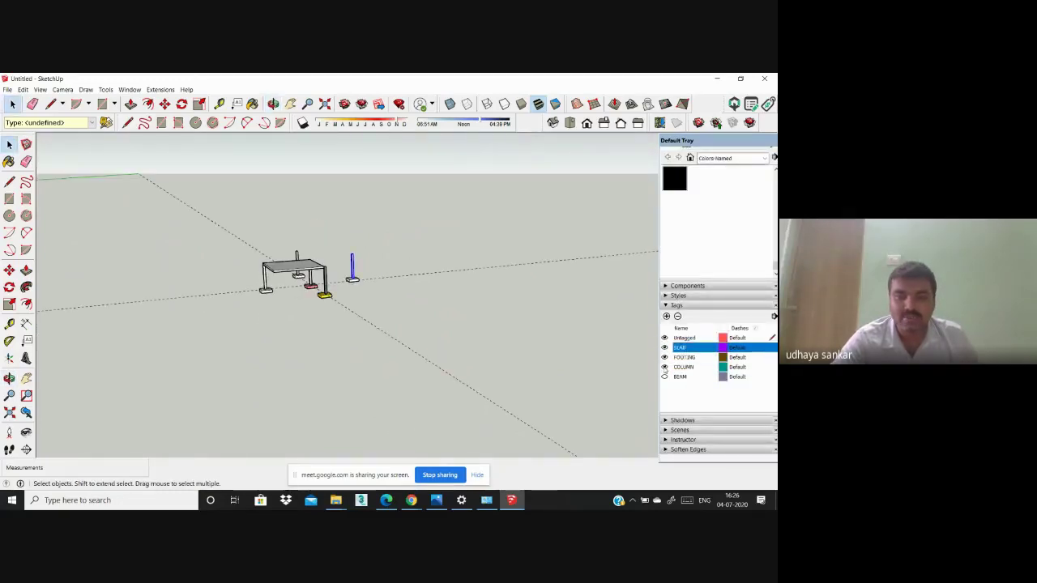
{"action": "left_click", "coordinate": [664, 377]}
{"action": "scroll", "coordinate": [243, 258], "scroll_direction": "up", "scroll_amount": 5}
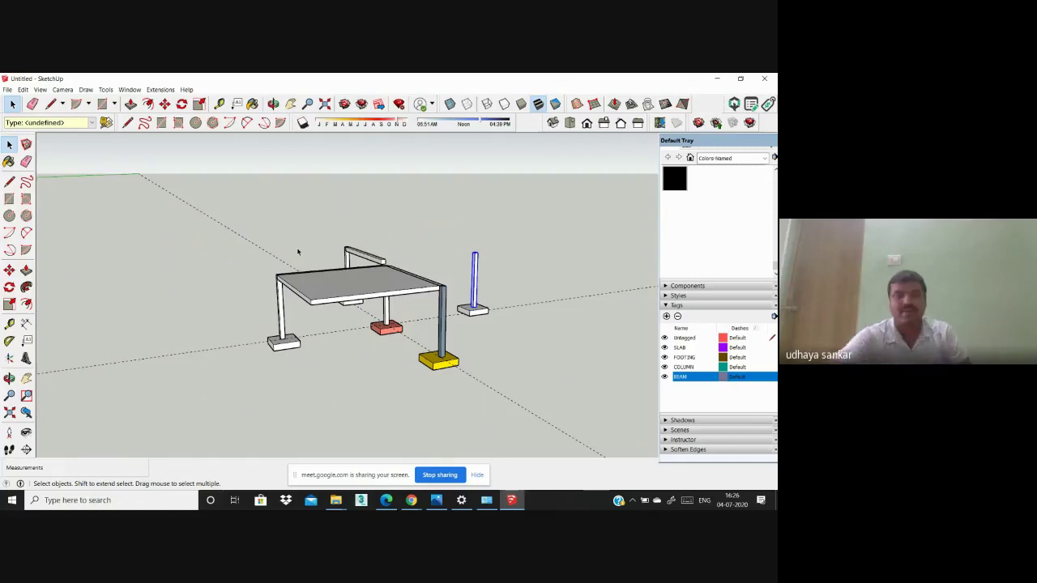
{"action": "scroll", "coordinate": [294, 344], "scroll_direction": "up", "scroll_amount": 5}
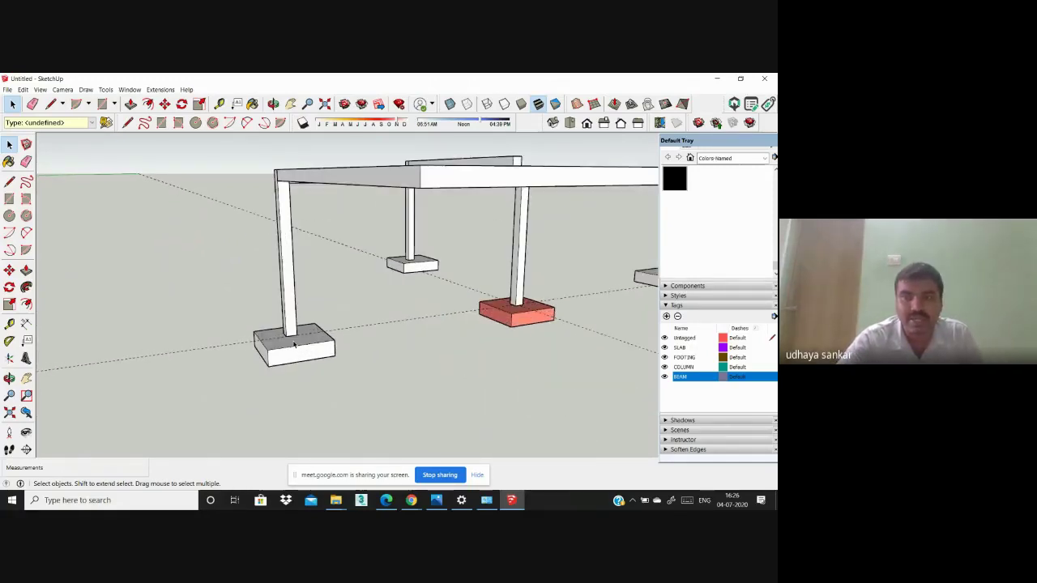
Step: Select the white footing at the slab's corner and a column in turn, reading each one's tag and volume
{"action": "left_click", "coordinate": [294, 345]}
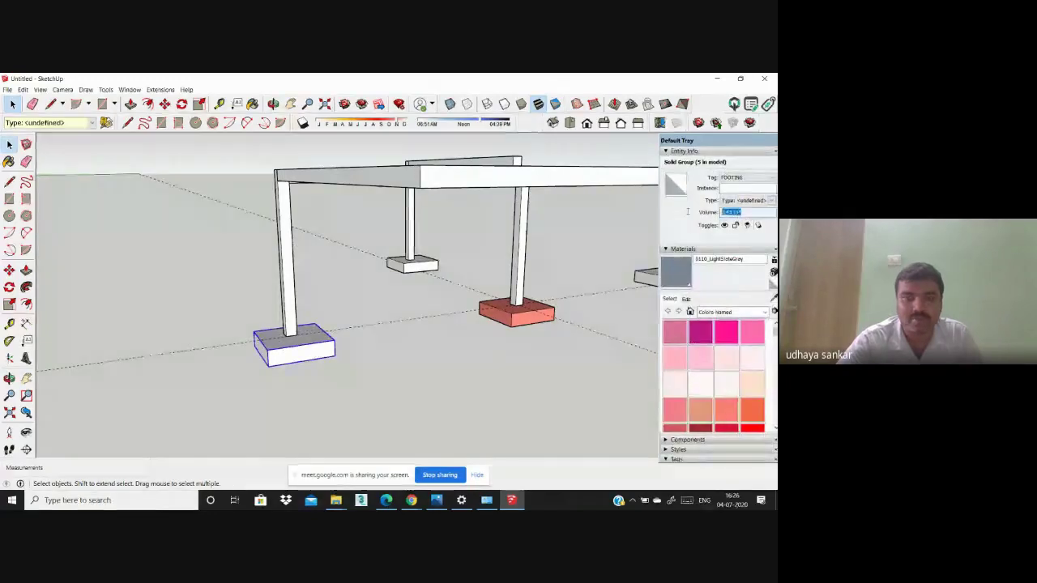
{"action": "scroll", "coordinate": [578, 259], "scroll_direction": "down", "scroll_amount": 3}
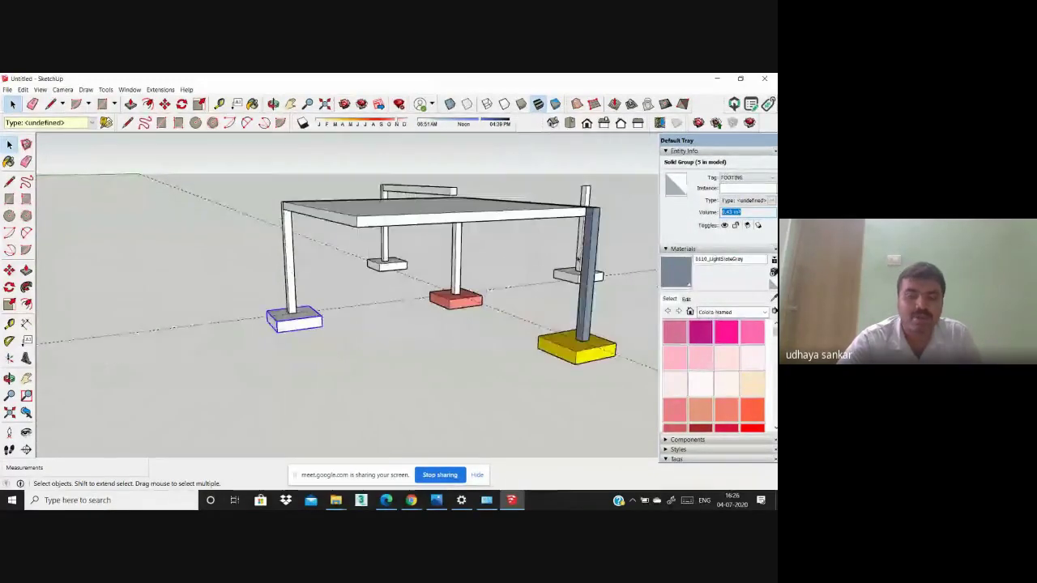
{"action": "scroll", "coordinate": [290, 260], "scroll_direction": "down", "scroll_amount": 1}
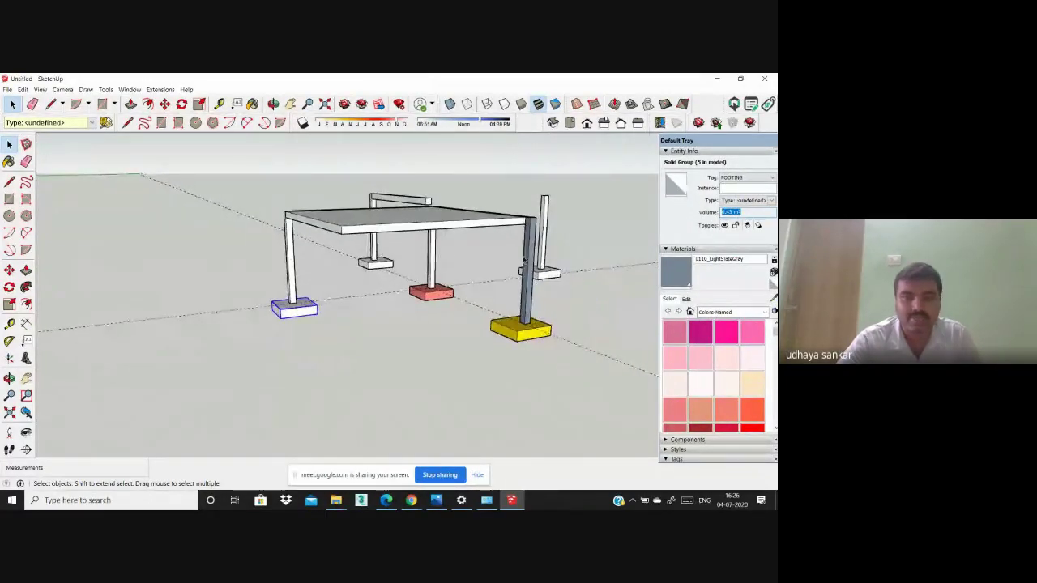
{"action": "left_click", "coordinate": [525, 259]}
{"action": "scroll", "coordinate": [324, 256], "scroll_direction": "down", "scroll_amount": 2}
Step: Draw a narrow wall-base rectangle on the ground from the white corner footing toward the red footing
{"action": "mouse_move", "coordinate": [323, 255]}
{"action": "middle_mouse_down"}
{"action": "mouse_move", "coordinate": [340, 297]}
{"action": "mouse_move", "coordinate": [345, 289]}
{"action": "mouse_move", "coordinate": [62, 262]}
{"action": "mouse_move", "coordinate": [58, 215]}
{"action": "mouse_move", "coordinate": [259, 203]}
{"action": "mouse_move", "coordinate": [327, 301]}
{"action": "mouse_move", "coordinate": [365, 200]}
{"action": "middle_mouse_up"}
{"action": "scroll", "coordinate": [330, 306], "scroll_direction": "up", "scroll_amount": 4}
{"action": "key", "text": "r"}
{"action": "left_click", "coordinate": [352, 209]}
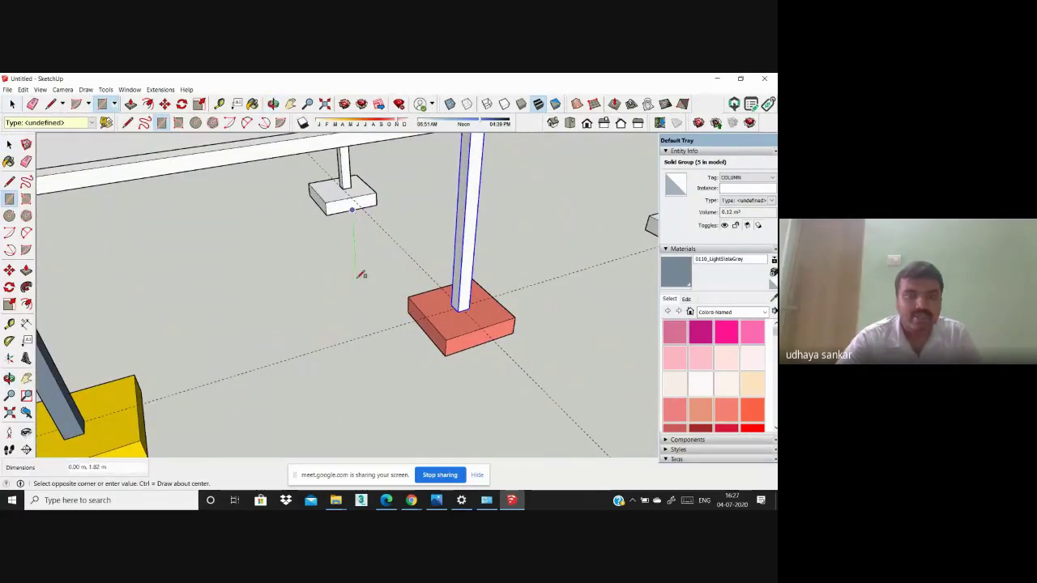
{"action": "middle_click_drag", "start_coordinate": [359, 271], "coordinate": [398, 261]}
{"action": "left_click", "coordinate": [395, 266]}
Step: Try extruding the wall rectangle upward by 0.96 m and again up to the slab, undoing both extrusions
{"action": "scroll", "coordinate": [356, 273], "scroll_direction": "down", "scroll_amount": 5}
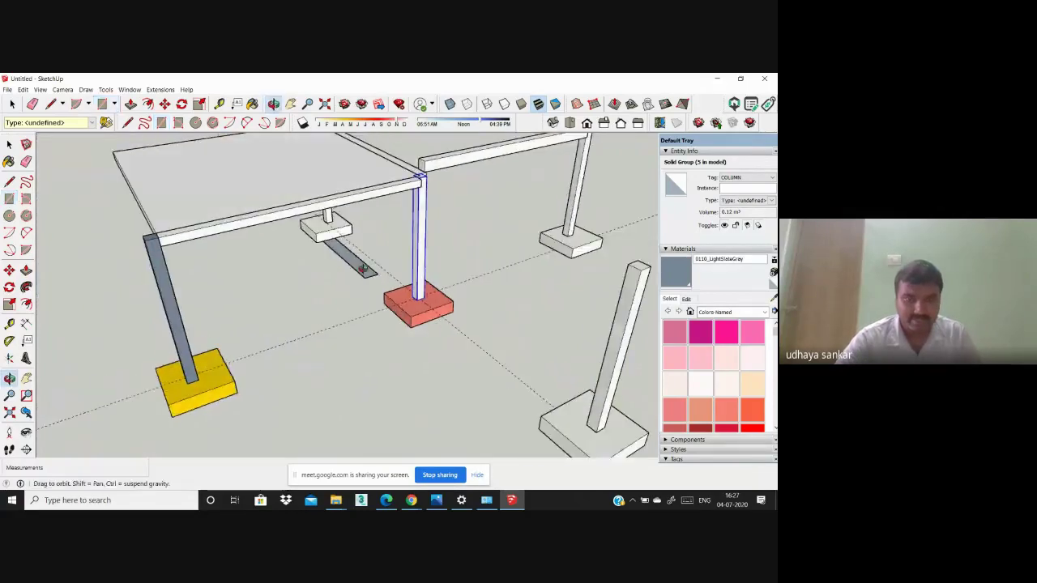
{"action": "key", "text": "p"}
{"action": "left_click", "coordinate": [329, 267]}
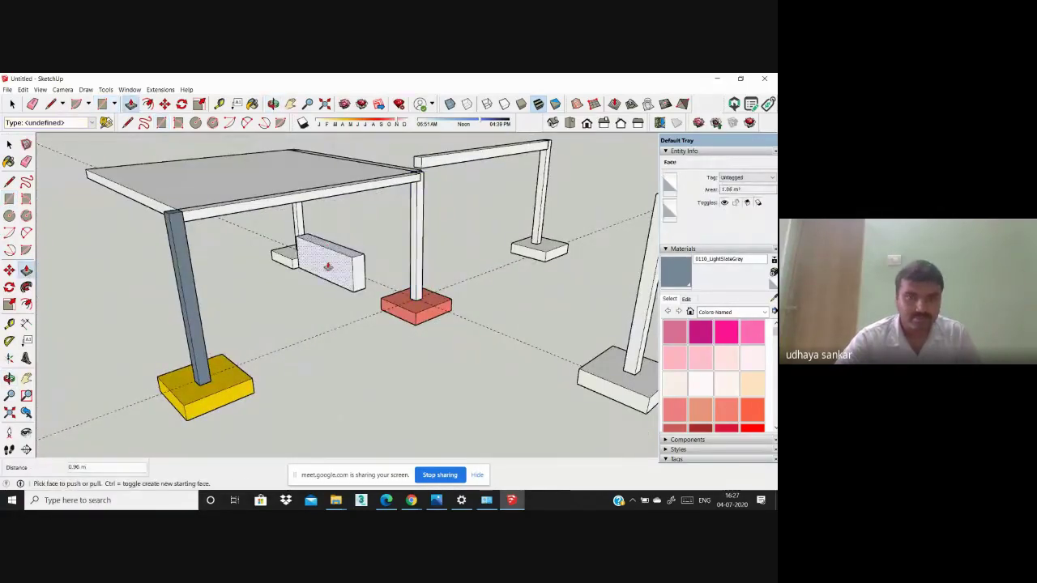
{"action": "middle_click_drag", "start_coordinate": [329, 267], "coordinate": [310, 351]}
{"action": "scroll", "coordinate": [263, 332], "scroll_direction": "up", "scroll_amount": 2}
{"action": "scroll", "coordinate": [263, 331], "scroll_direction": "down", "scroll_amount": 2}
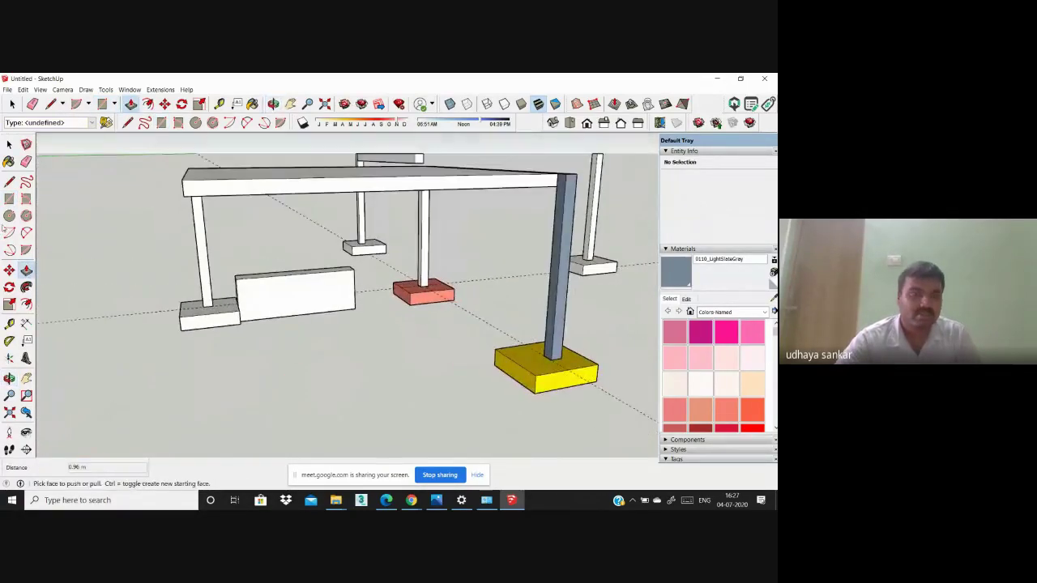
{"action": "key", "text": "ctrl+z"}
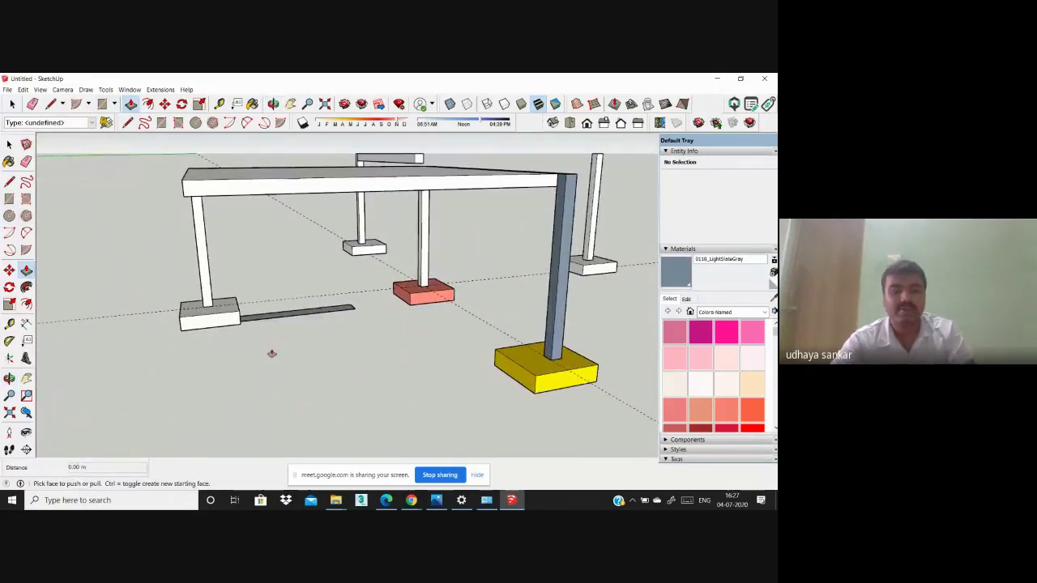
{"action": "middle_click_drag", "start_coordinate": [271, 354], "coordinate": [330, 274]}
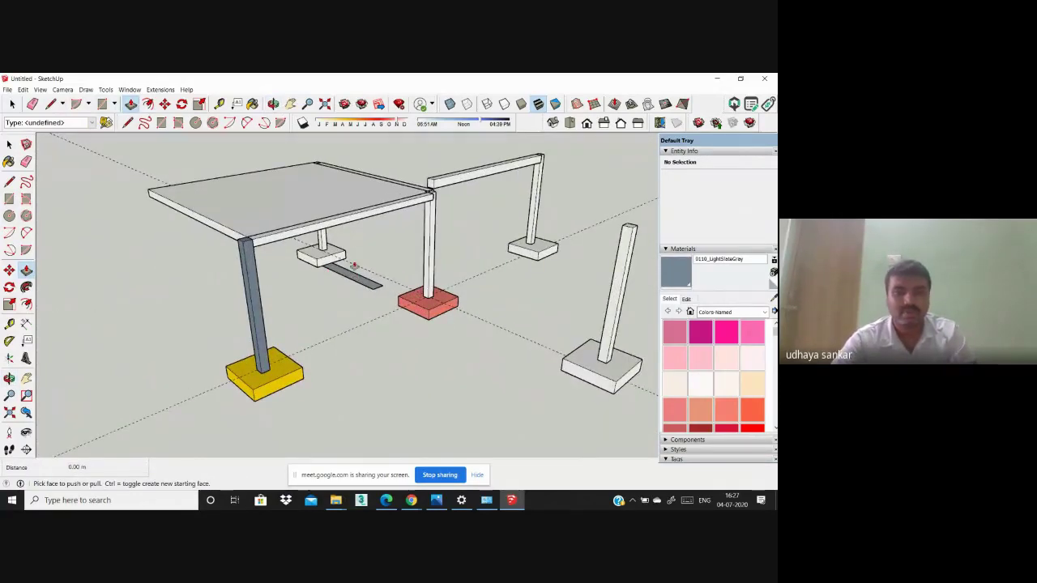
{"action": "left_click", "coordinate": [356, 279]}
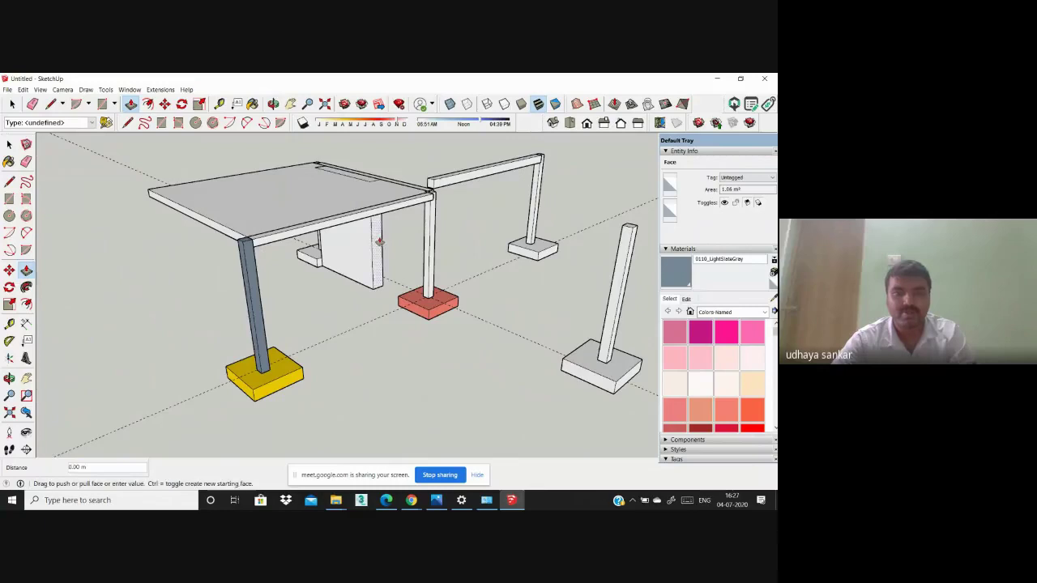
{"action": "key", "text": "ctrl+z"}
{"action": "key", "text": "ctrl+z"}
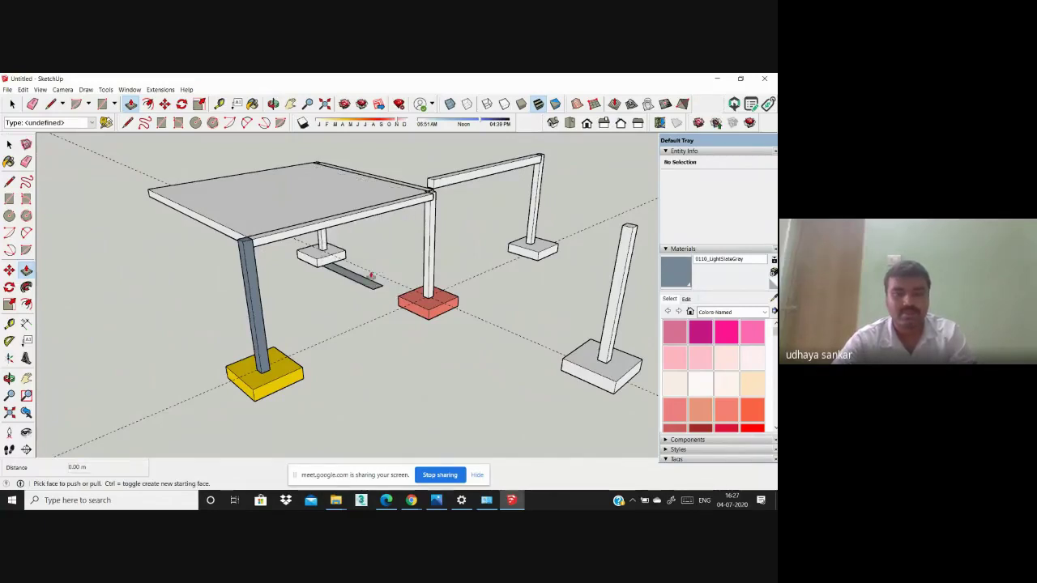
Step: Extrude the rectangle about 3.14 m up to the slab and extend the wall's end face 1.50 m toward the red footing
{"action": "left_click", "coordinate": [369, 284]}
{"action": "left_click", "coordinate": [376, 246]}
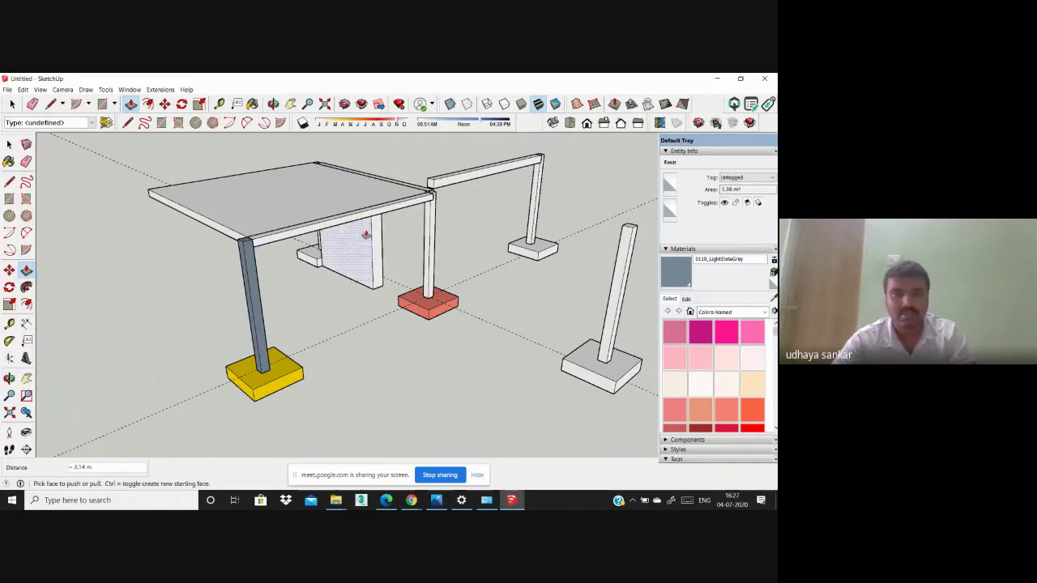
{"action": "left_click", "coordinate": [376, 247]}
{"action": "left_click", "coordinate": [398, 254]}
Step: Select the wall's large side face and read its area
{"action": "mouse_move", "coordinate": [398, 255]}
{"action": "middle_mouse_down"}
{"action": "mouse_move", "coordinate": [516, 240]}
{"action": "mouse_move", "coordinate": [327, 250]}
{"action": "mouse_move", "coordinate": [397, 275]}
{"action": "middle_mouse_up"}
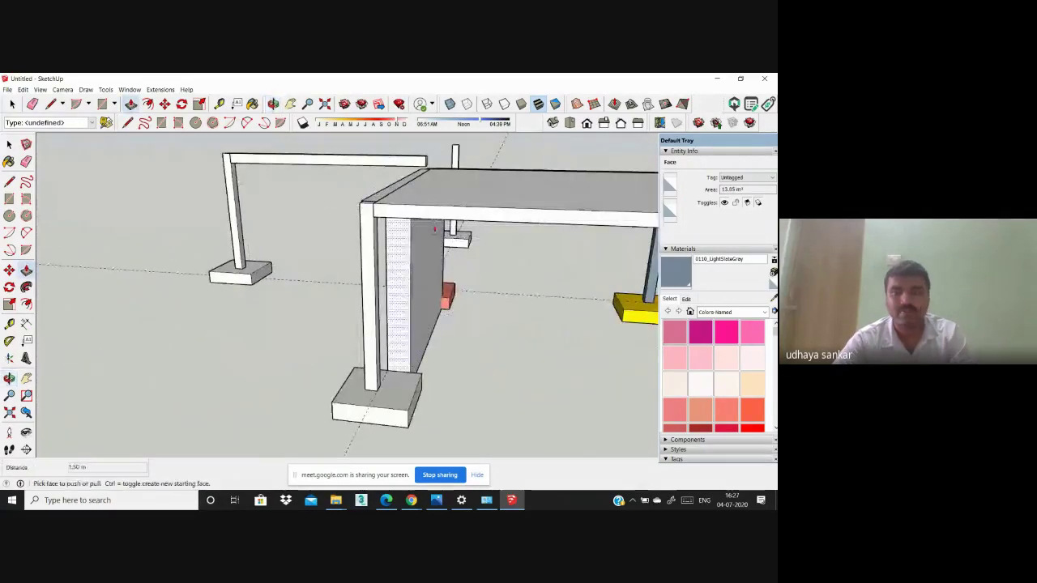
{"action": "scroll", "coordinate": [397, 275], "scroll_direction": "down", "scroll_amount": 3}
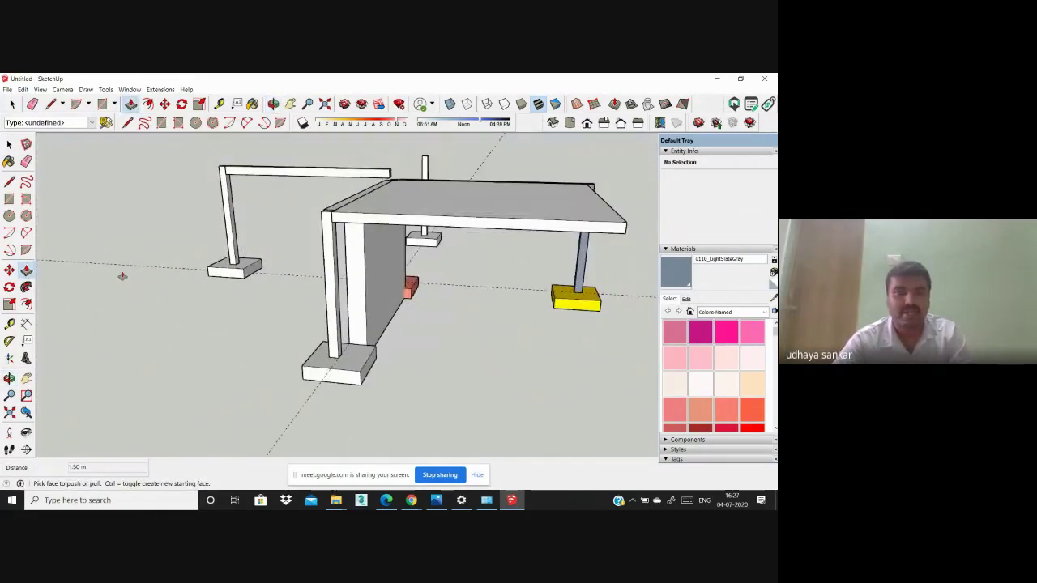
{"action": "middle_click_drag", "start_coordinate": [399, 321], "coordinate": [278, 268]}
{"action": "scroll", "coordinate": [285, 252], "scroll_direction": "up", "scroll_amount": 4}
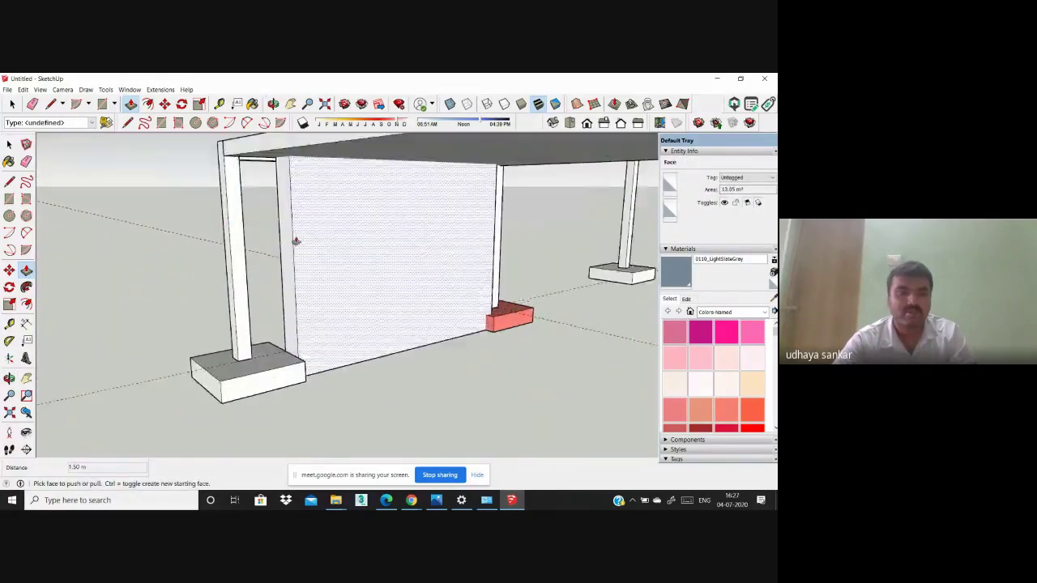
{"action": "key", "text": "space"}
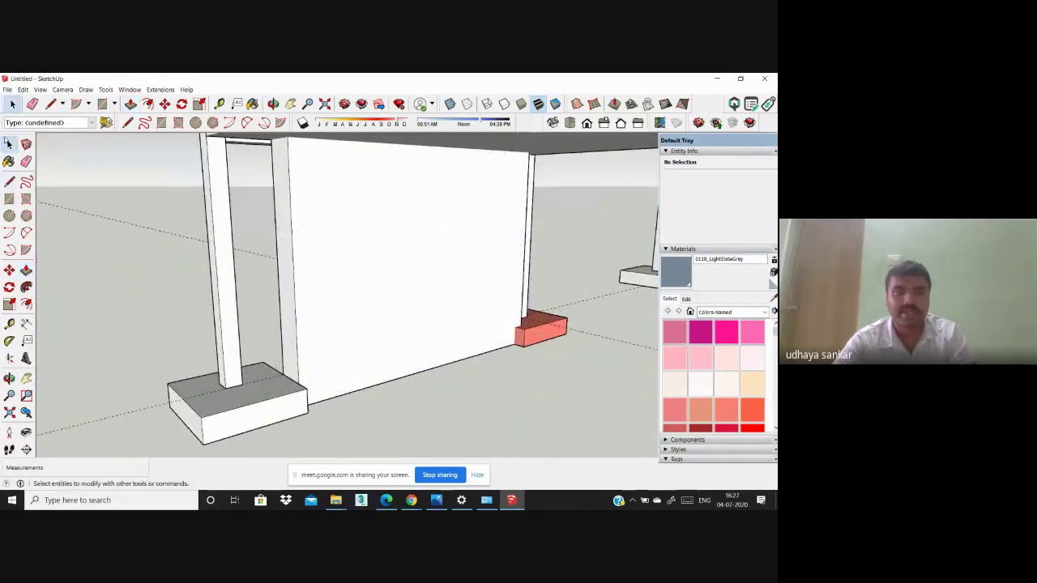
{"action": "left_click", "coordinate": [332, 233]}
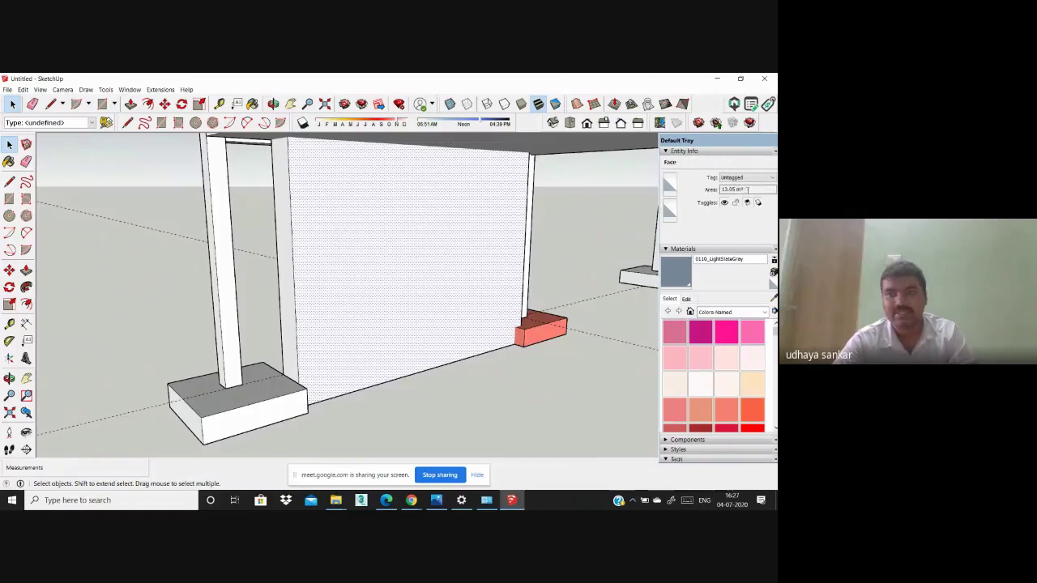
{"action": "double_click", "coordinate": [747, 189]}
Step: Examine the wall between its columns and footings from both sides and from its open end
{"action": "scroll", "coordinate": [300, 276], "scroll_direction": "down", "scroll_amount": 3}
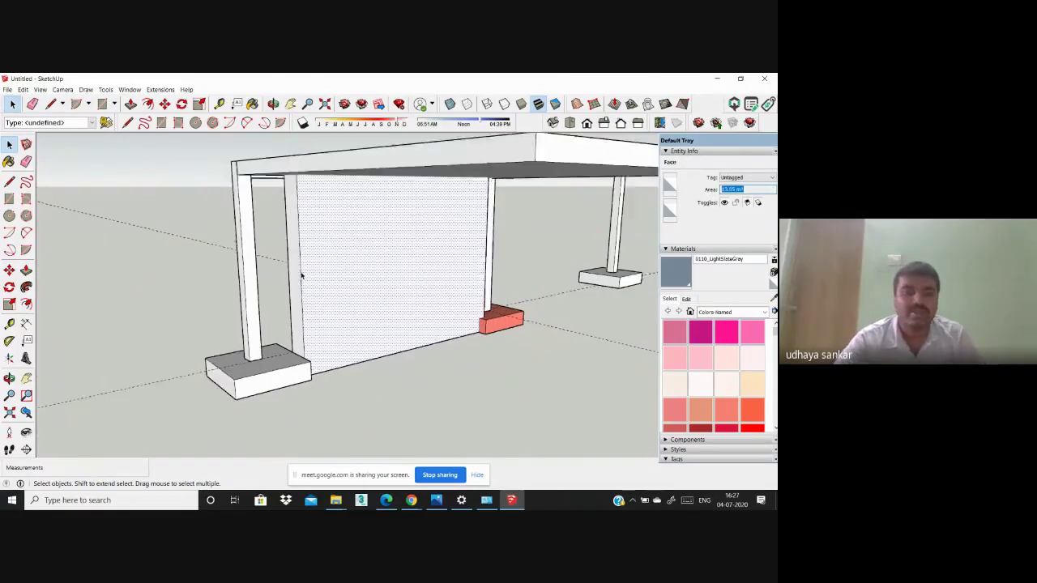
{"action": "scroll", "coordinate": [315, 246], "scroll_direction": "down", "scroll_amount": 2}
{"action": "scroll", "coordinate": [459, 257], "scroll_direction": "up", "scroll_amount": 3}
{"action": "scroll", "coordinate": [379, 215], "scroll_direction": "down", "scroll_amount": 1}
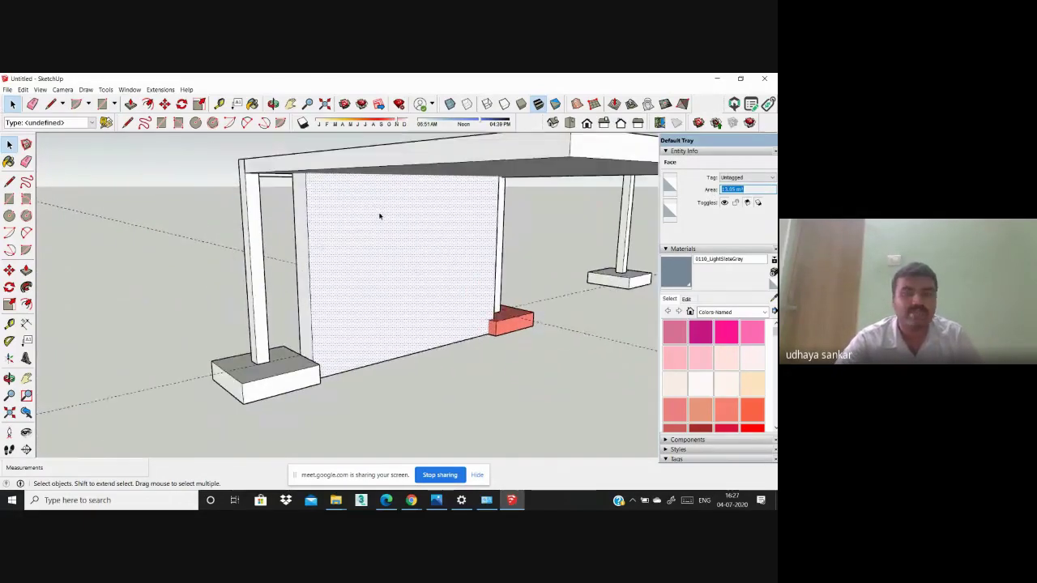
{"action": "scroll", "coordinate": [362, 255], "scroll_direction": "down", "scroll_amount": 1}
{"action": "middle_click_drag", "start_coordinate": [362, 255], "coordinate": [423, 257]}
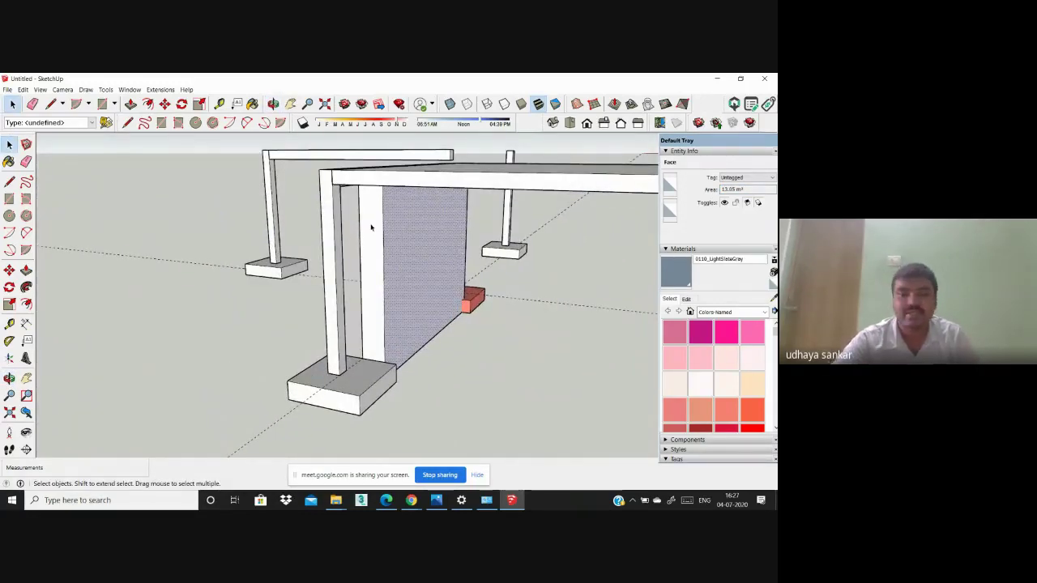
{"action": "scroll", "coordinate": [368, 226], "scroll_direction": "down", "scroll_amount": 3}
{"action": "scroll", "coordinate": [406, 245], "scroll_direction": "up", "scroll_amount": 3}
{"action": "scroll", "coordinate": [403, 243], "scroll_direction": "up", "scroll_amount": 1}
{"action": "scroll", "coordinate": [315, 203], "scroll_direction": "down", "scroll_amount": 2}
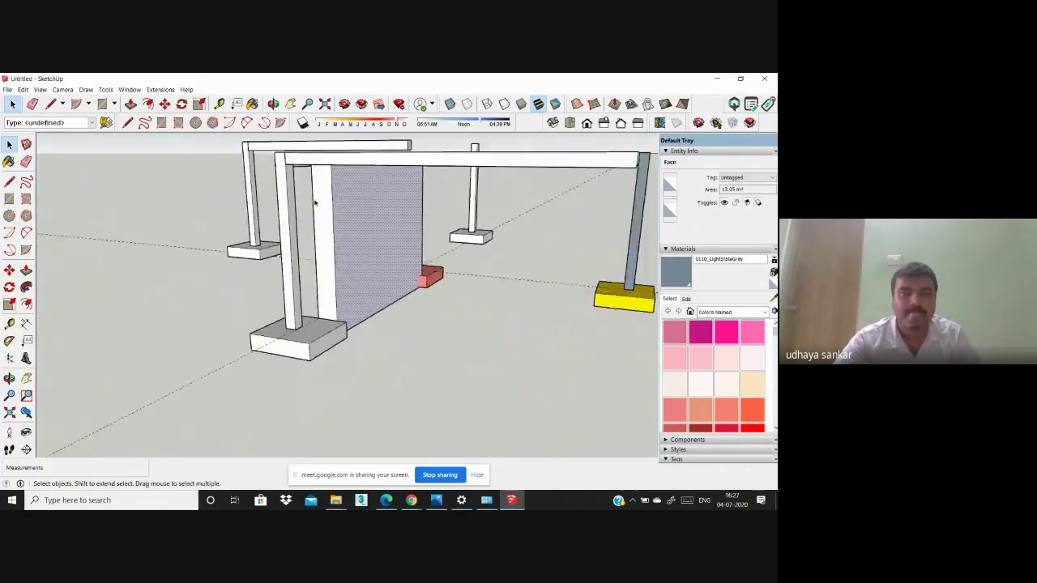
{"action": "scroll", "coordinate": [315, 203], "scroll_direction": "down", "scroll_amount": 3}
{"action": "mouse_move", "coordinate": [315, 203]}
{"action": "middle_mouse_down"}
{"action": "mouse_move", "coordinate": [292, 203]}
{"action": "mouse_move", "coordinate": [467, 206]}
{"action": "mouse_move", "coordinate": [306, 202]}
{"action": "middle_mouse_up"}
{"action": "scroll", "coordinate": [470, 210], "scroll_direction": "up", "scroll_amount": 3}
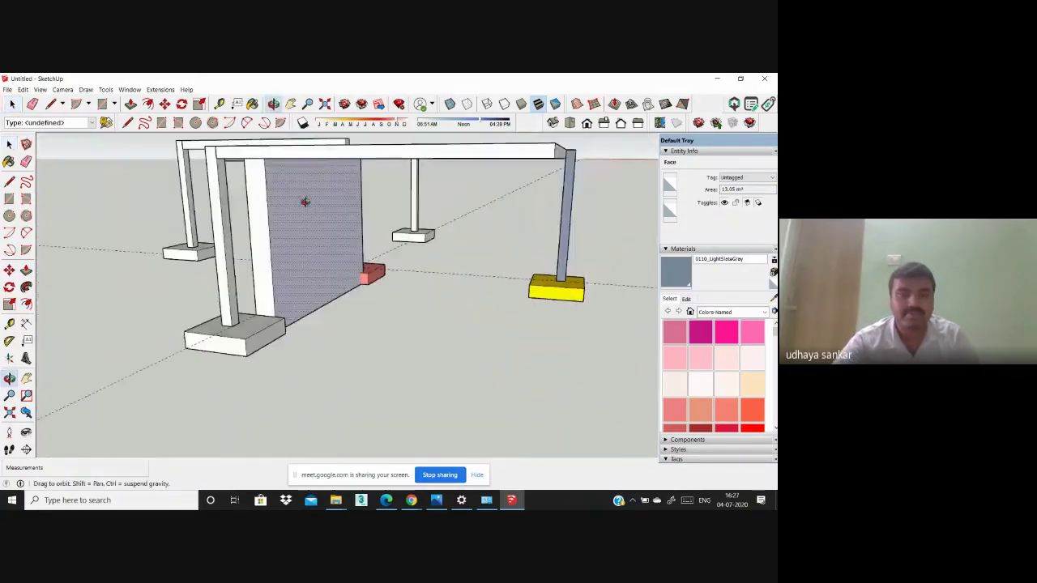
{"action": "scroll", "coordinate": [213, 201], "scroll_direction": "up", "scroll_amount": 2}
{"action": "left_click", "coordinate": [212, 201]}
{"action": "scroll", "coordinate": [201, 247], "scroll_direction": "down", "scroll_amount": 4}
{"action": "middle_click_drag", "start_coordinate": [291, 242], "coordinate": [397, 247]}
{"action": "scroll", "coordinate": [410, 251], "scroll_direction": "up", "scroll_amount": 3}
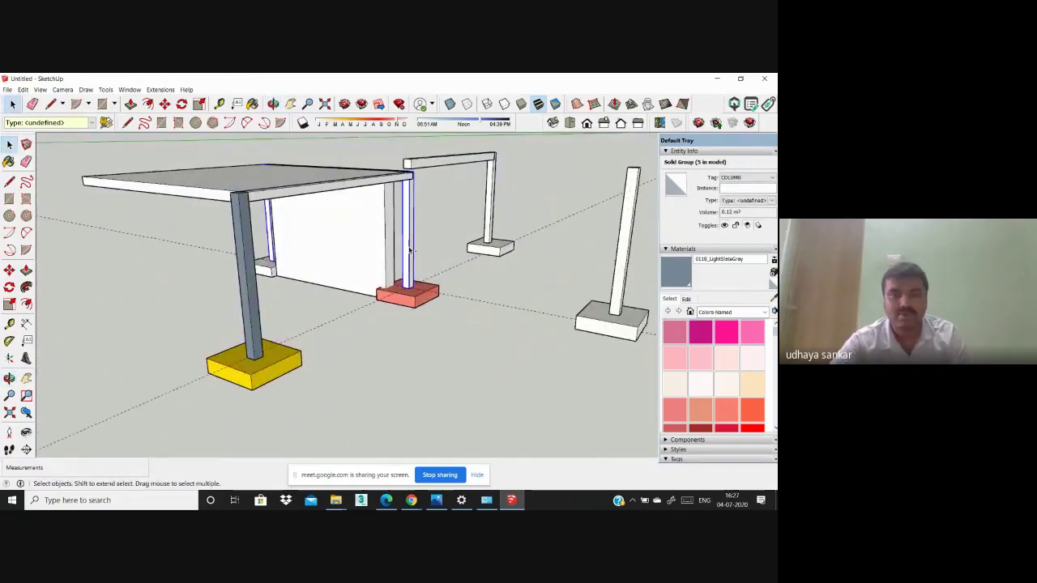
{"action": "left_click", "coordinate": [403, 294], "text": "shift"}
{"action": "left_click", "coordinate": [264, 272], "text": "shift"}
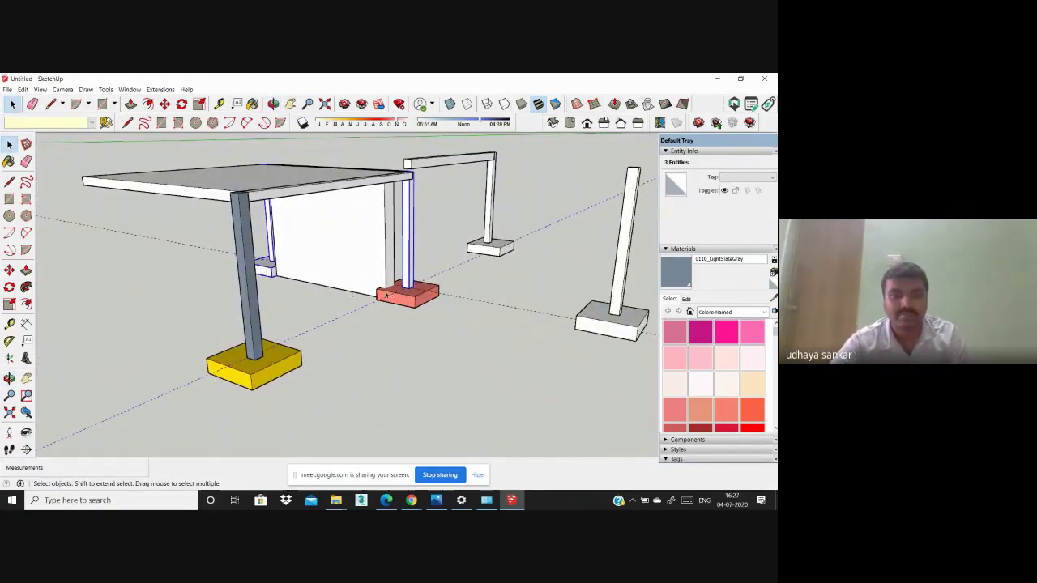
{"action": "left_click", "coordinate": [359, 183], "text": "shift"}
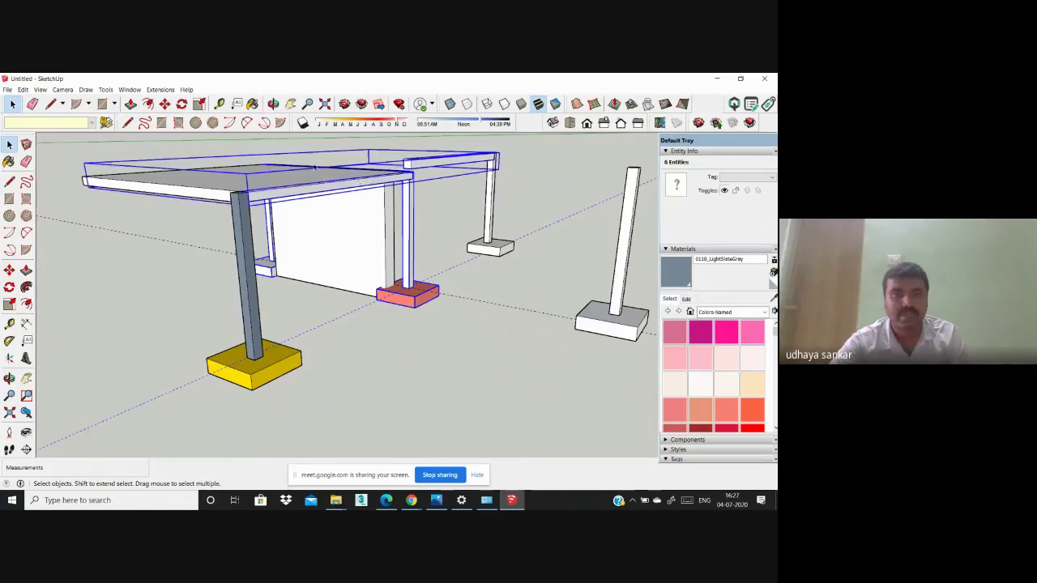
{"action": "left_click", "coordinate": [23, 89]}
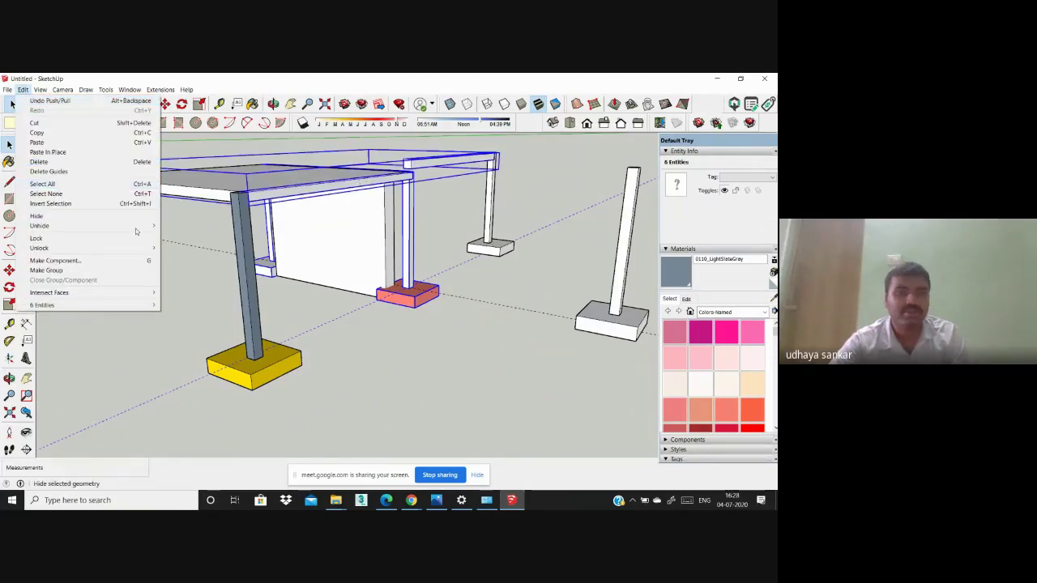
{"action": "left_click", "coordinate": [433, 322]}
Step: Hide the SLAB, FOOTING, COLUMN and BEAM tags to isolate the wall
{"action": "scroll", "coordinate": [702, 369], "scroll_direction": "down", "scroll_amount": 6}
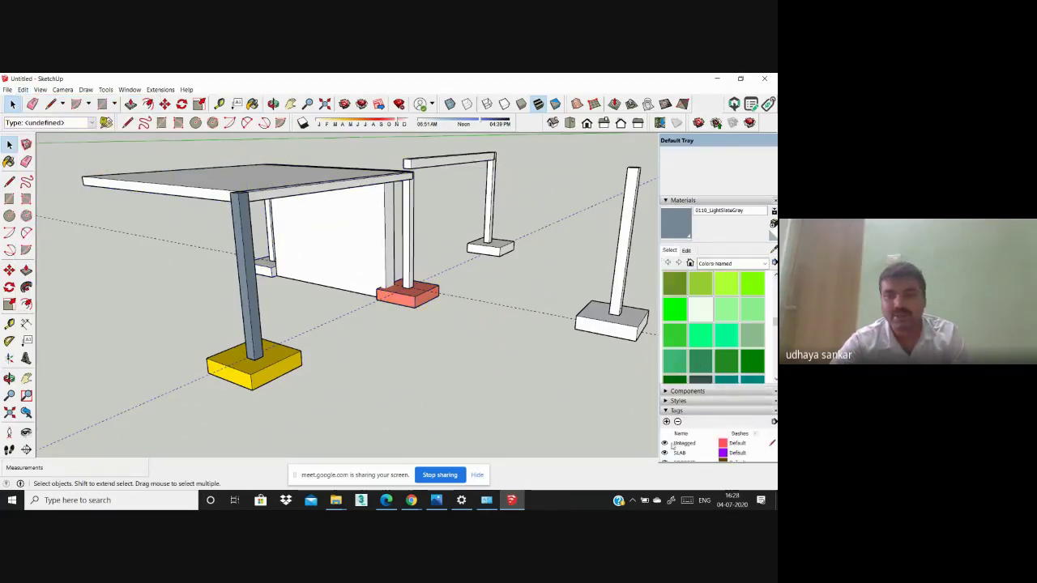
{"action": "scroll", "coordinate": [673, 437], "scroll_direction": "down", "scroll_amount": 3}
{"action": "left_click", "coordinate": [685, 377]}
{"action": "left_click", "coordinate": [665, 347]}
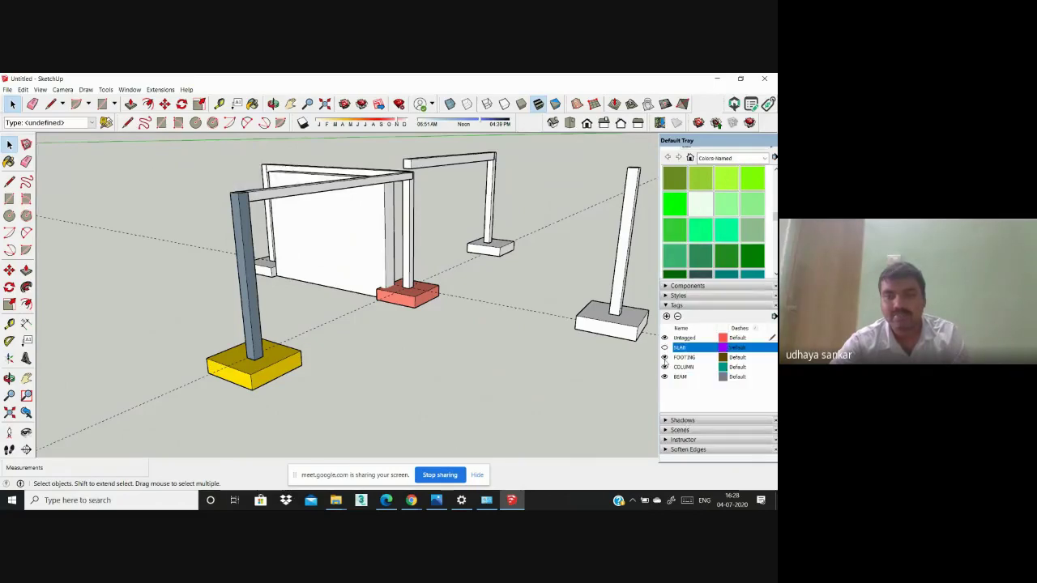
{"action": "left_click", "coordinate": [665, 357]}
{"action": "left_click", "coordinate": [664, 367]}
{"action": "left_click", "coordinate": [664, 377]}
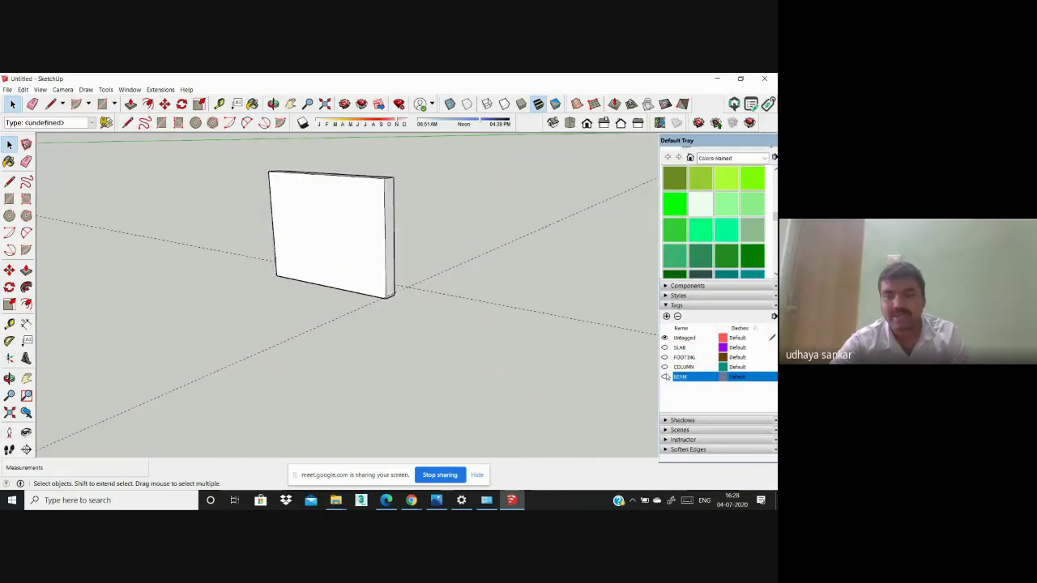
Step: Add a tag named wall, and make all of the wall's geometry into a group
{"action": "left_click", "coordinate": [666, 317]}
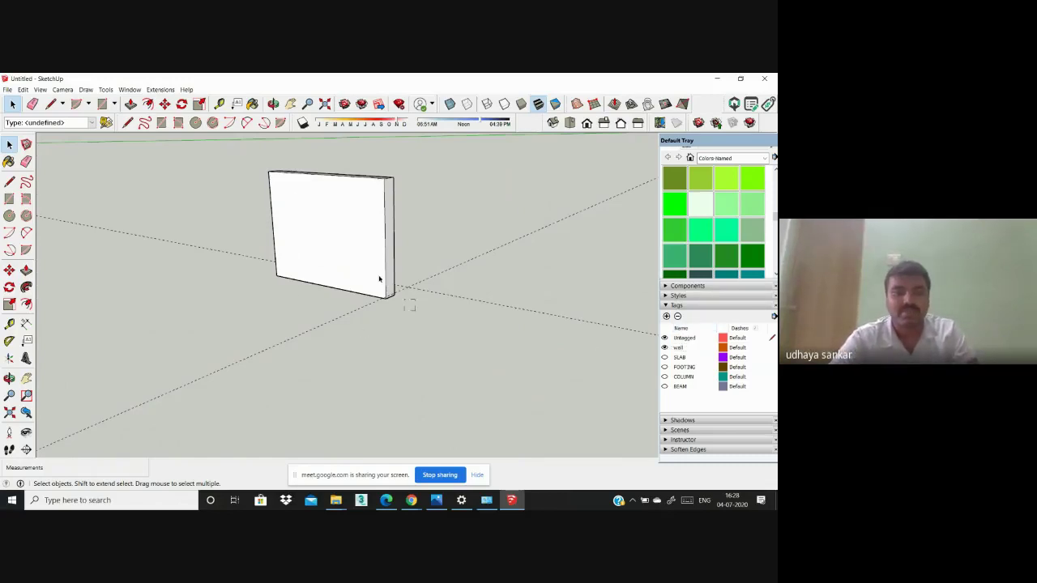
{"action": "left_click_drag", "start_coordinate": [214, 152], "coordinate": [214, 152]}
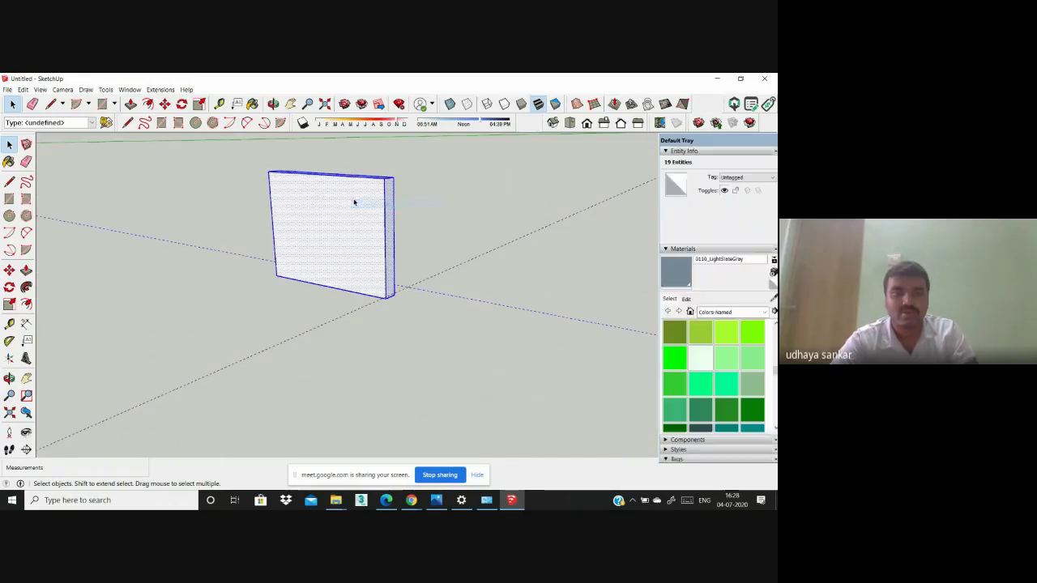
{"action": "right_click", "coordinate": [347, 192]}
{"action": "left_click", "coordinate": [377, 267]}
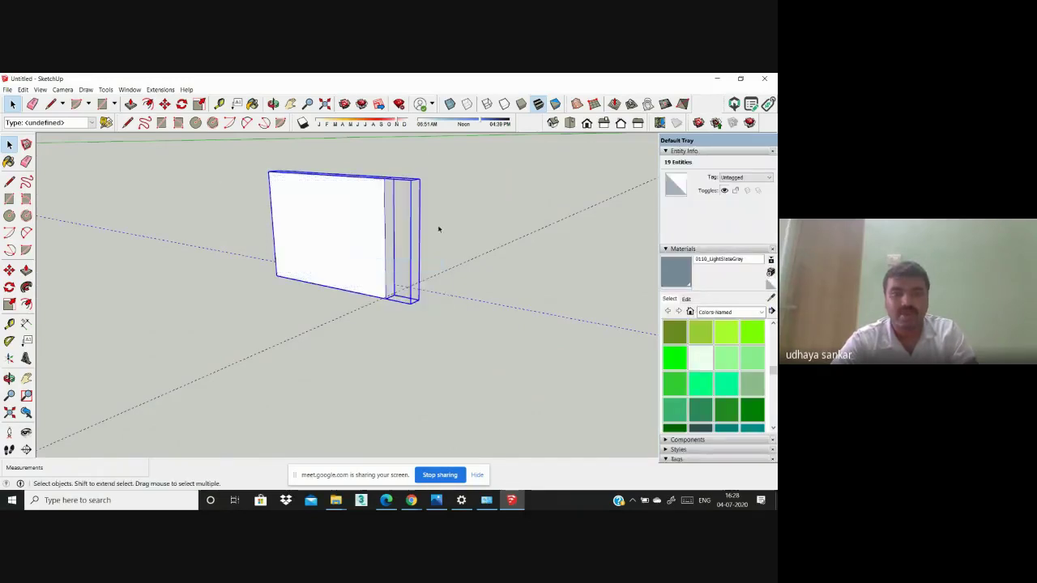
Step: Assign the wall tag to the wall group and read its volume
{"action": "left_click", "coordinate": [411, 234]}
{"action": "scroll", "coordinate": [550, 171], "scroll_direction": "up", "scroll_amount": 1}
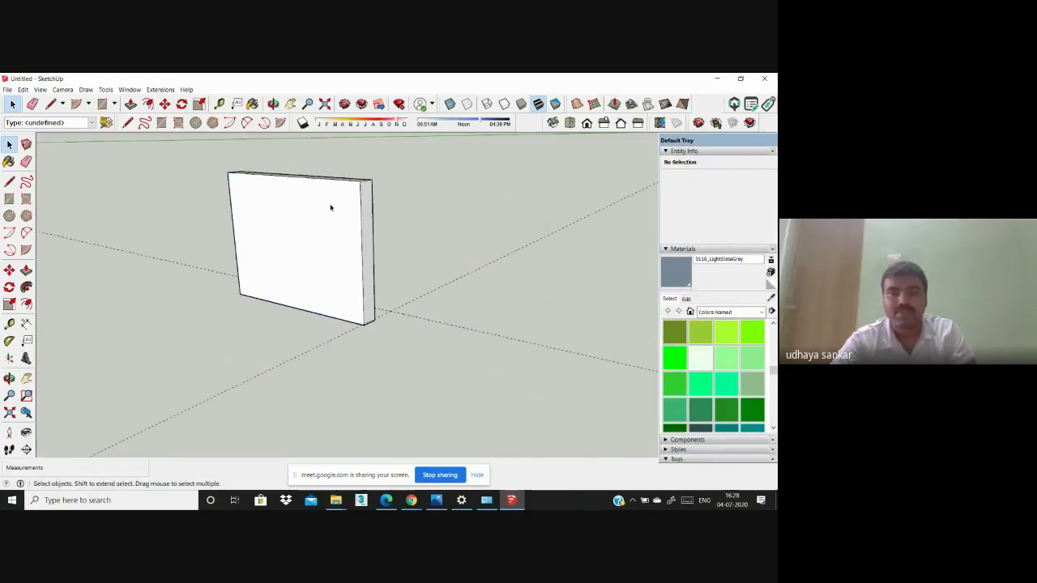
{"action": "left_click", "coordinate": [332, 208]}
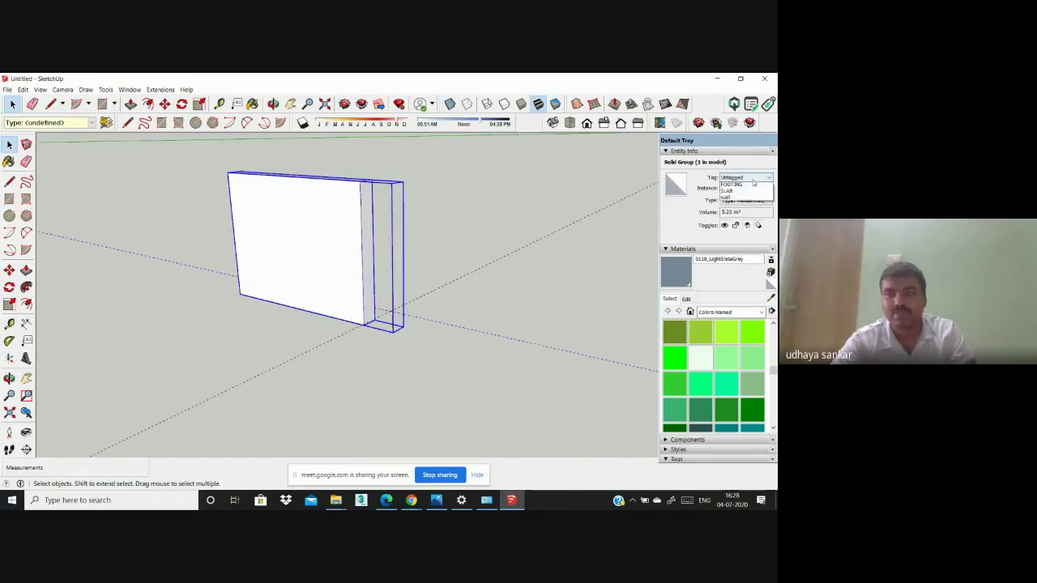
{"action": "left_click", "coordinate": [746, 177]}
{"action": "left_click", "coordinate": [752, 219]}
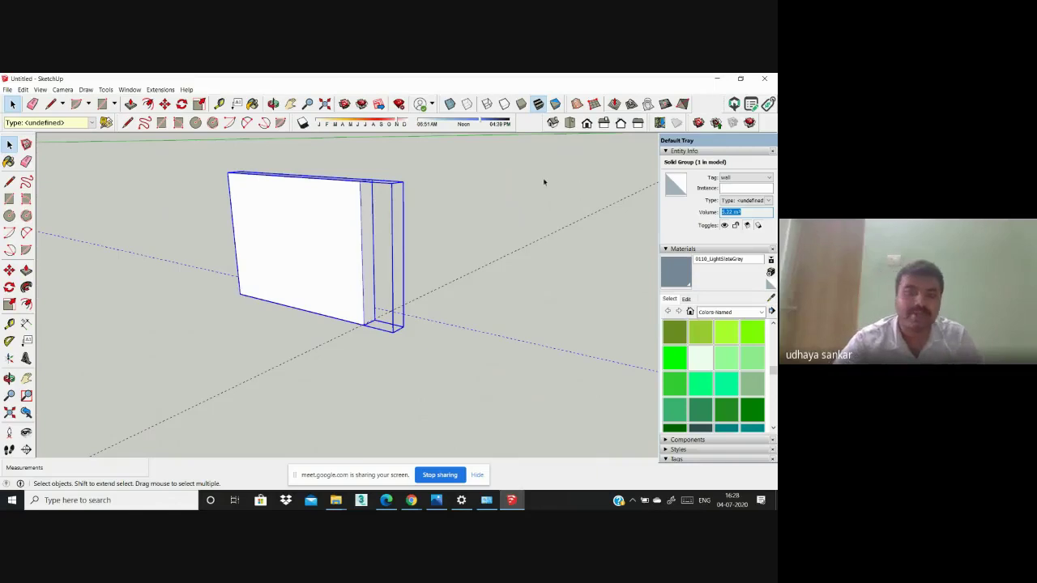
Step: Examine the isolated wall group from several angles and check its volume in the entity information
{"action": "scroll", "coordinate": [487, 186], "scroll_direction": "down", "scroll_amount": 4}
{"action": "middle_click_drag", "start_coordinate": [435, 211], "coordinate": [705, 228]}
{"action": "scroll", "coordinate": [419, 218], "scroll_direction": "up", "scroll_amount": 5}
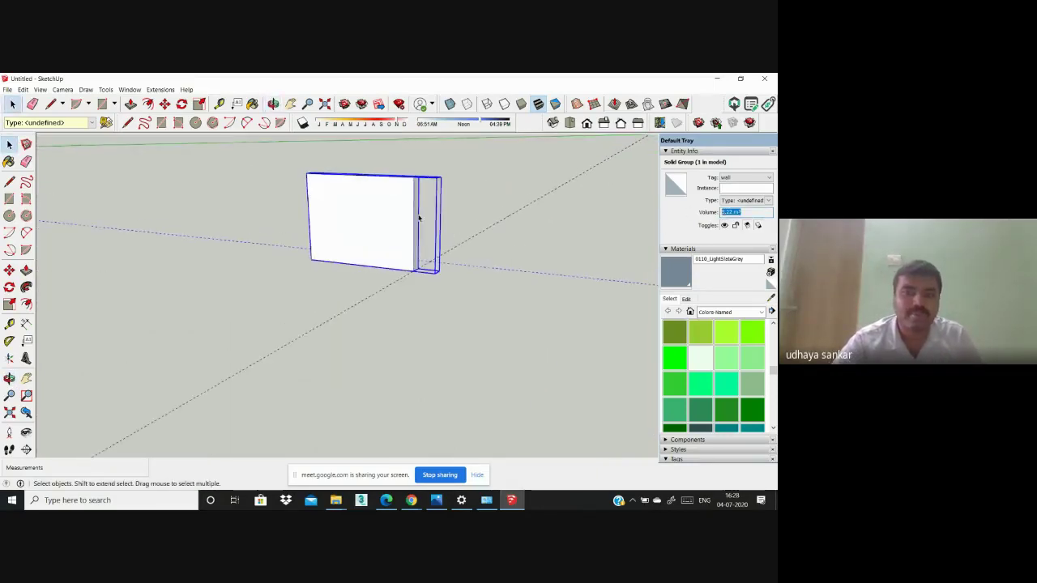
{"action": "scroll", "coordinate": [494, 267], "scroll_direction": "down", "scroll_amount": 3}
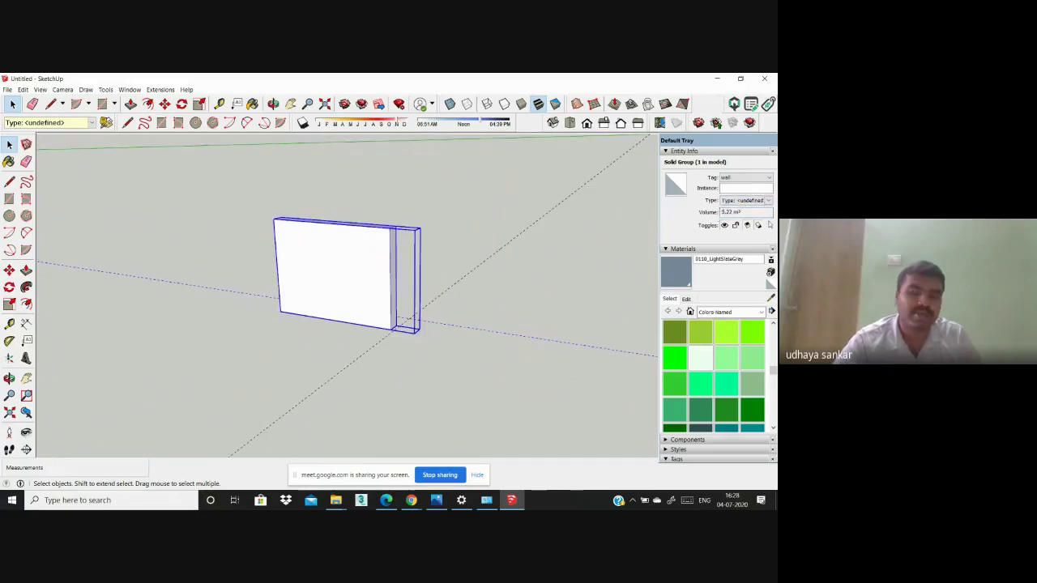
{"action": "left_click", "coordinate": [761, 213]}
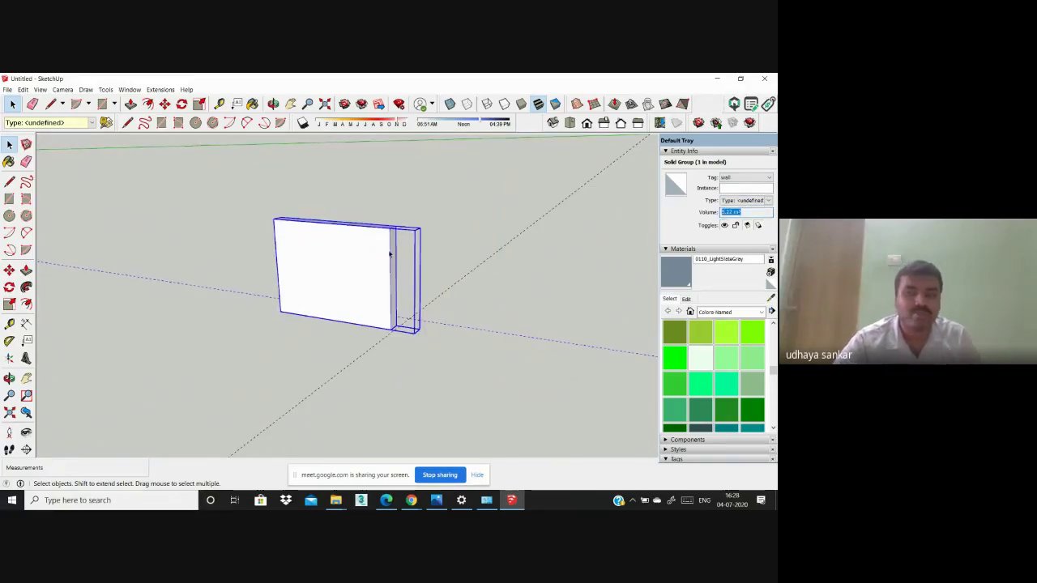
{"action": "scroll", "coordinate": [352, 251], "scroll_direction": "up", "scroll_amount": 2}
{"action": "scroll", "coordinate": [370, 248], "scroll_direction": "down", "scroll_amount": 3}
{"action": "middle_click_drag", "start_coordinate": [370, 248], "coordinate": [479, 217]}
{"action": "scroll", "coordinate": [301, 230], "scroll_direction": "up", "scroll_amount": 3}
{"action": "scroll", "coordinate": [305, 229], "scroll_direction": "down", "scroll_amount": 3}
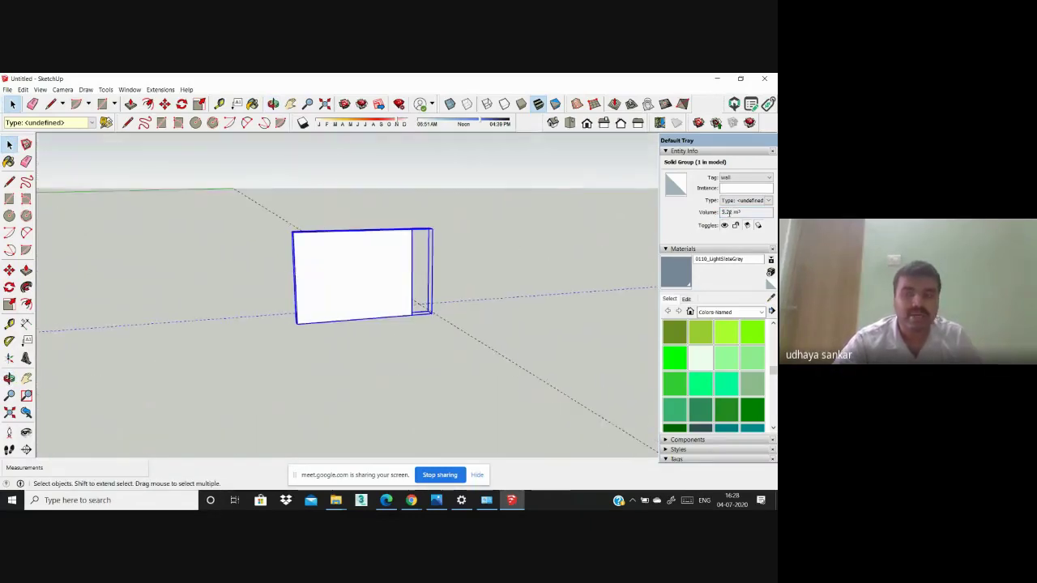
Step: Make the SLAB, FOOTING, COLUMN and BEAM tags visible again alongside the wall
{"action": "scroll", "coordinate": [677, 372], "scroll_direction": "down", "scroll_amount": 10}
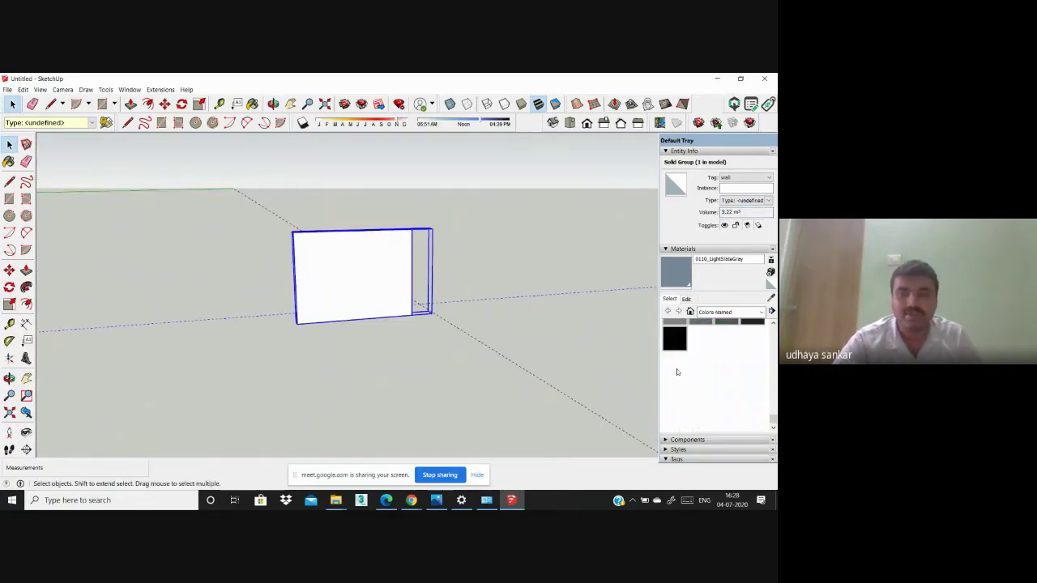
{"action": "scroll", "coordinate": [713, 391], "scroll_direction": "down", "scroll_amount": 4}
{"action": "left_click", "coordinate": [665, 357]}
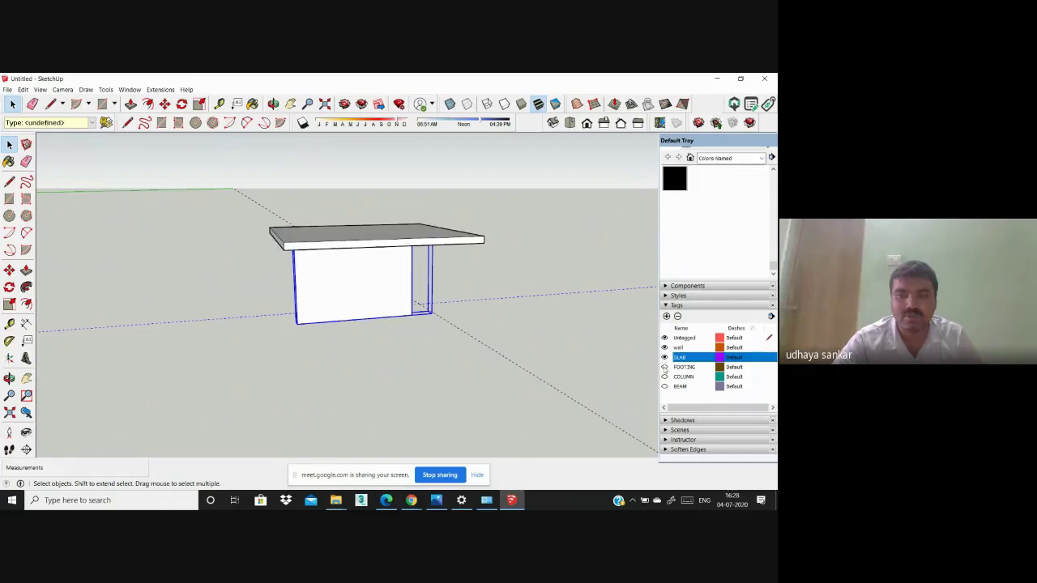
{"action": "left_click", "coordinate": [664, 367]}
{"action": "left_click", "coordinate": [665, 376]}
{"action": "left_click", "coordinate": [665, 386]}
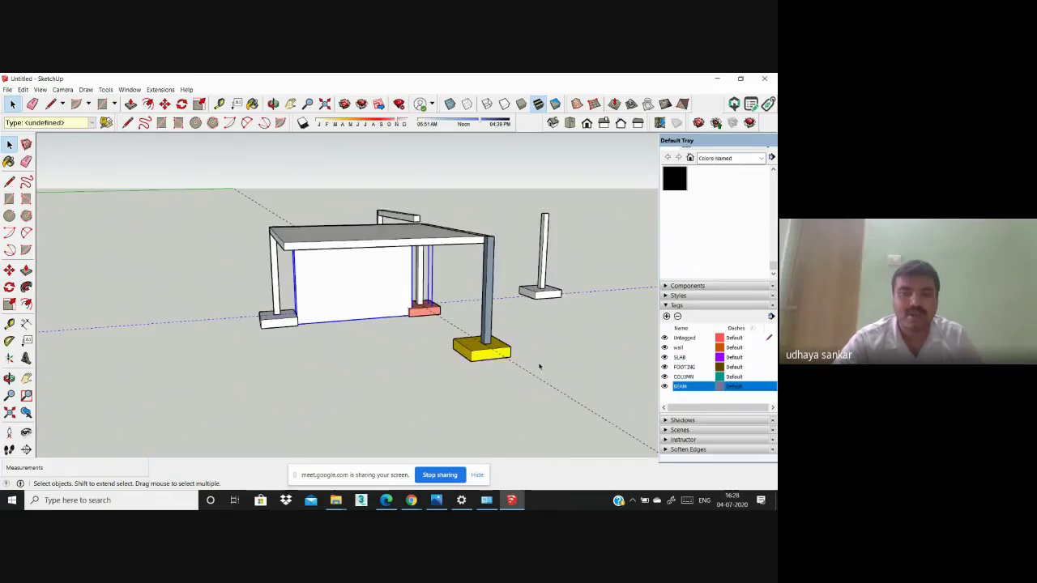
Step: Examine the complete frame with its footings, columns, beams, slab and wall from all sides, both close up and from afar
{"action": "middle_click_drag", "start_coordinate": [540, 364], "coordinate": [452, 262]}
{"action": "scroll", "coordinate": [452, 262], "scroll_direction": "down", "scroll_amount": 3}
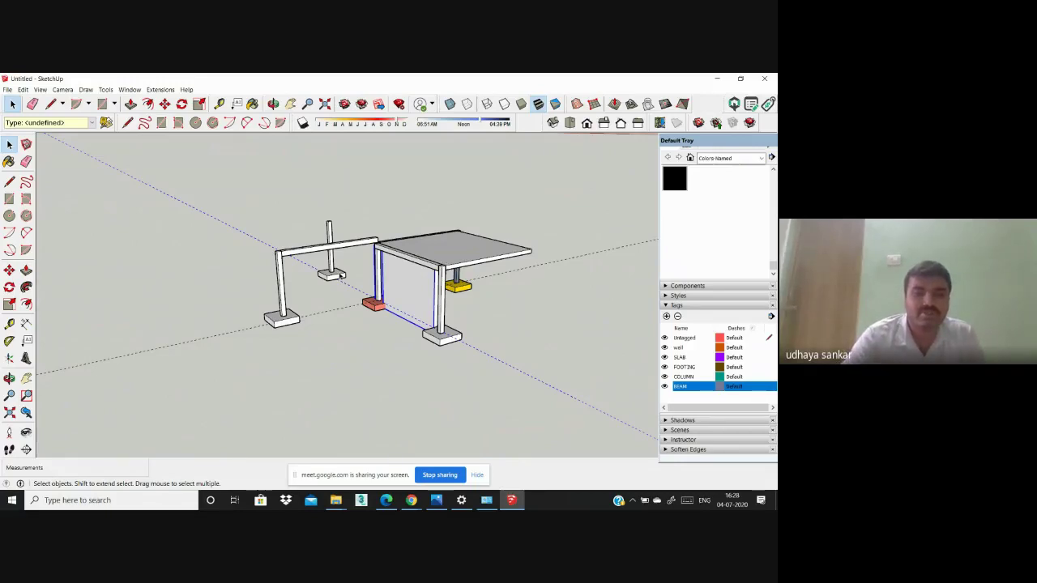
{"action": "scroll", "coordinate": [340, 274], "scroll_direction": "up", "scroll_amount": 3}
{"action": "scroll", "coordinate": [160, 255], "scroll_direction": "up", "scroll_amount": 2}
{"action": "scroll", "coordinate": [255, 288], "scroll_direction": "down", "scroll_amount": 3}
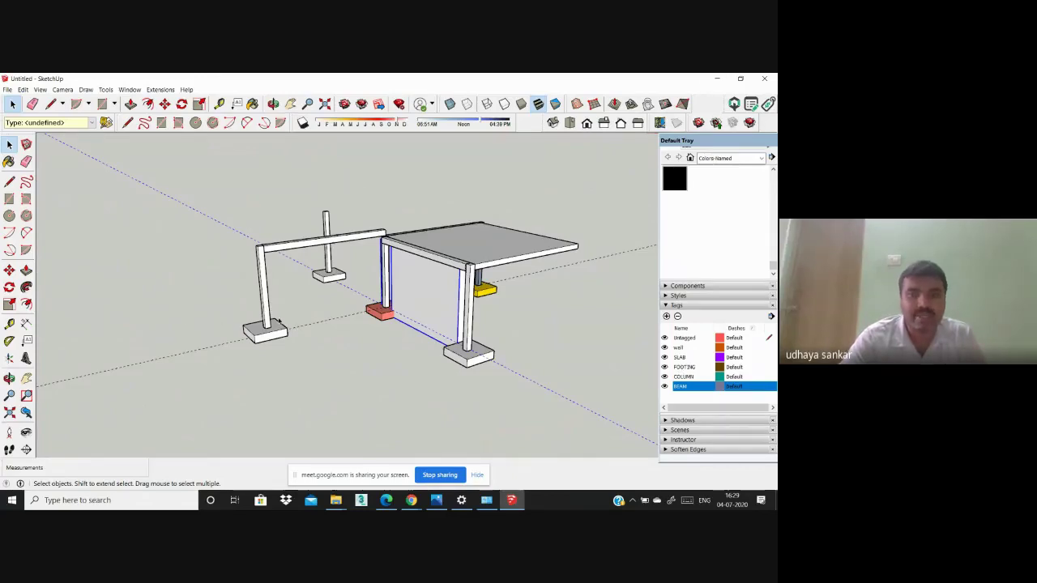
{"action": "mouse_move", "coordinate": [275, 324]}
{"action": "middle_mouse_down"}
{"action": "mouse_move", "coordinate": [451, 418]}
{"action": "mouse_move", "coordinate": [602, 357]}
{"action": "mouse_move", "coordinate": [451, 322]}
{"action": "mouse_move", "coordinate": [115, 303]}
{"action": "mouse_move", "coordinate": [240, 336]}
{"action": "mouse_move", "coordinate": [492, 303]}
{"action": "mouse_move", "coordinate": [281, 312]}
{"action": "middle_mouse_up"}
{"action": "scroll", "coordinate": [349, 290], "scroll_direction": "up", "scroll_amount": 2}
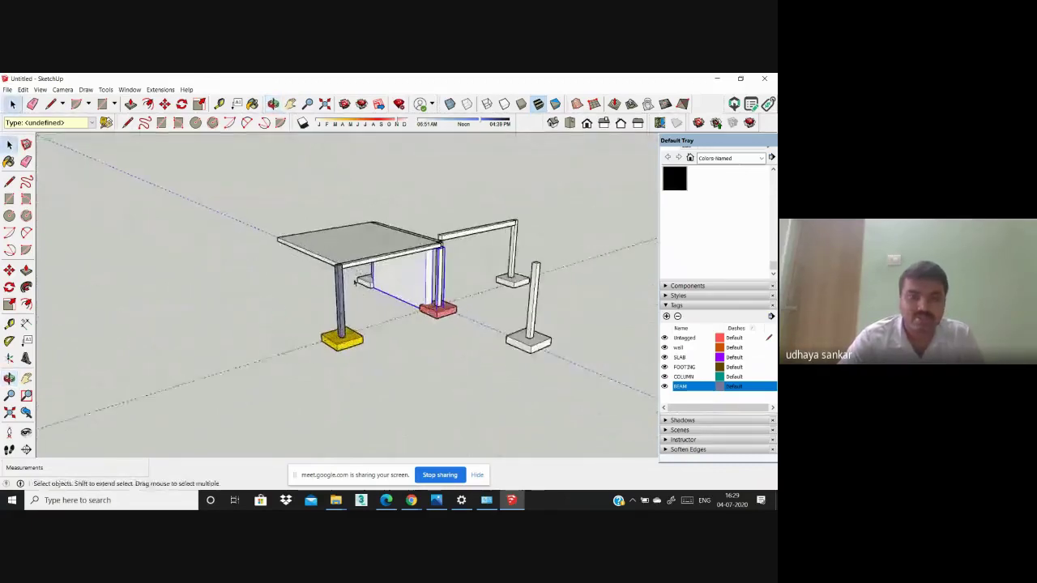
{"action": "scroll", "coordinate": [348, 292], "scroll_direction": "down", "scroll_amount": 7}
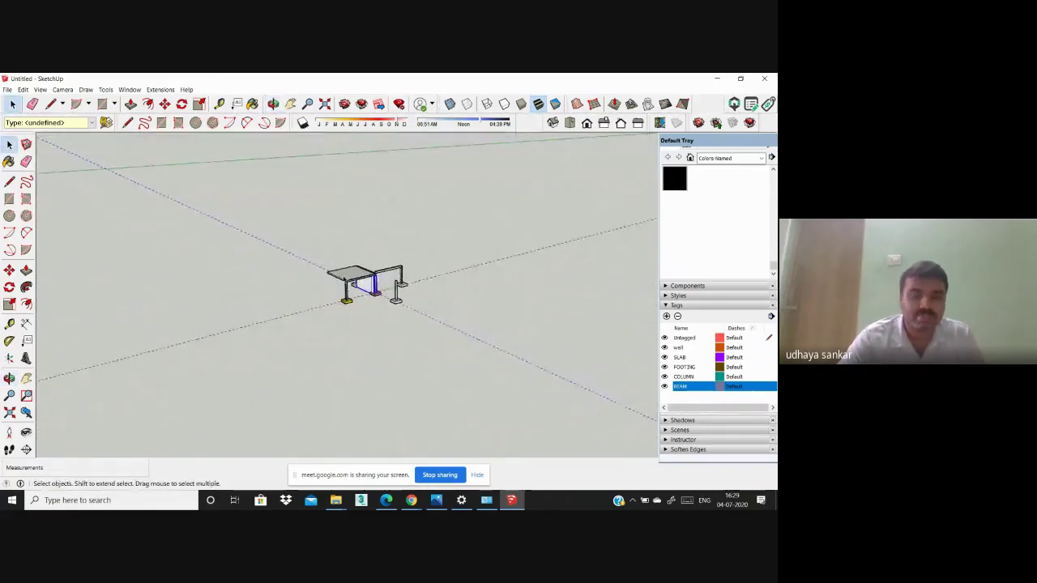
{"action": "scroll", "coordinate": [347, 280], "scroll_direction": "up", "scroll_amount": 5}
{"action": "scroll", "coordinate": [347, 280], "scroll_direction": "down", "scroll_amount": 3}
{"action": "middle_click_drag", "start_coordinate": [347, 279], "coordinate": [638, 311]}
{"action": "middle_click_drag", "start_coordinate": [320, 304], "coordinate": [673, 316]}
{"action": "middle_click_drag", "start_coordinate": [352, 307], "coordinate": [517, 290]}
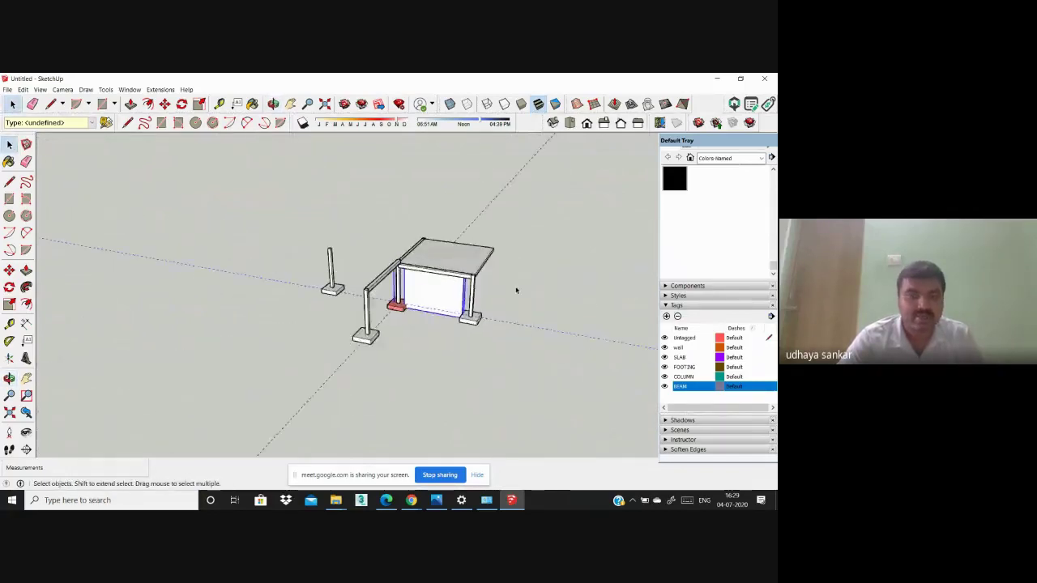
{"action": "scroll", "coordinate": [516, 290], "scroll_direction": "up", "scroll_amount": 5}
{"action": "scroll", "coordinate": [523, 364], "scroll_direction": "down", "scroll_amount": 5}
{"action": "middle_click_drag", "start_coordinate": [524, 364], "coordinate": [260, 316]}
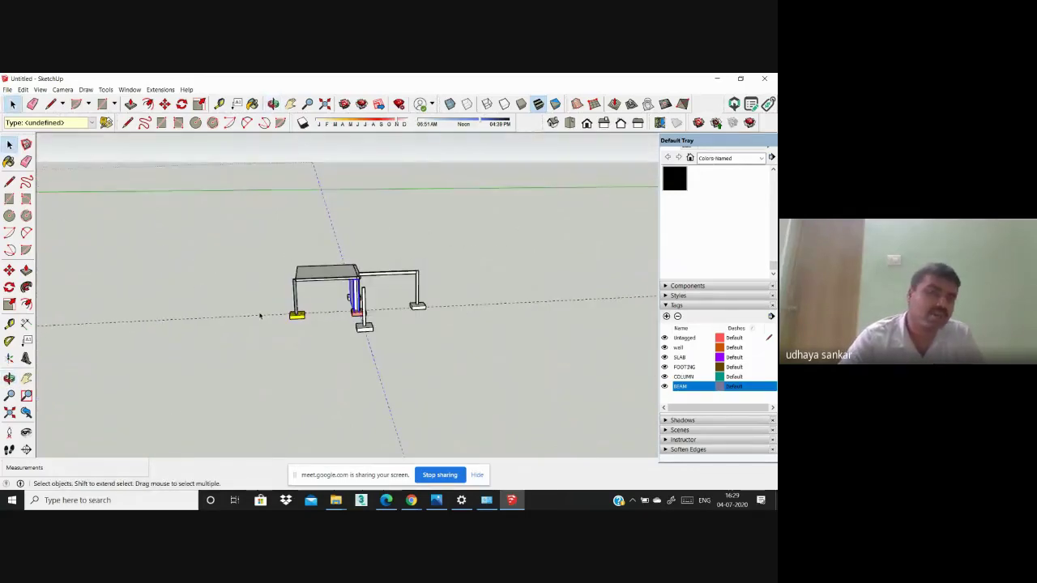
{"action": "middle_click_drag", "start_coordinate": [383, 284], "coordinate": [506, 337]}
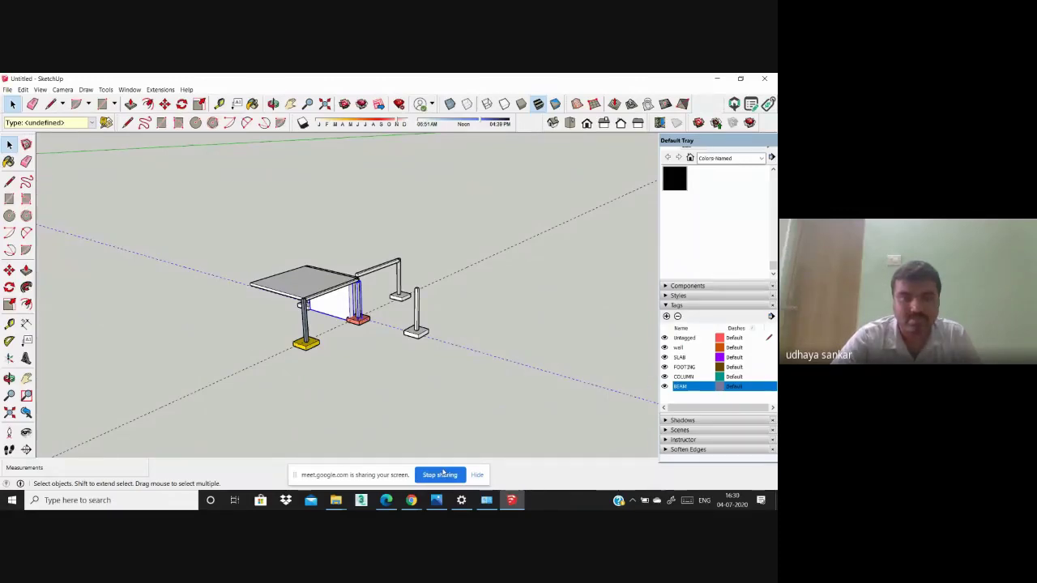
Step: Switch to the Google Meet call in the Chrome browser
{"action": "left_click", "coordinate": [411, 500]}
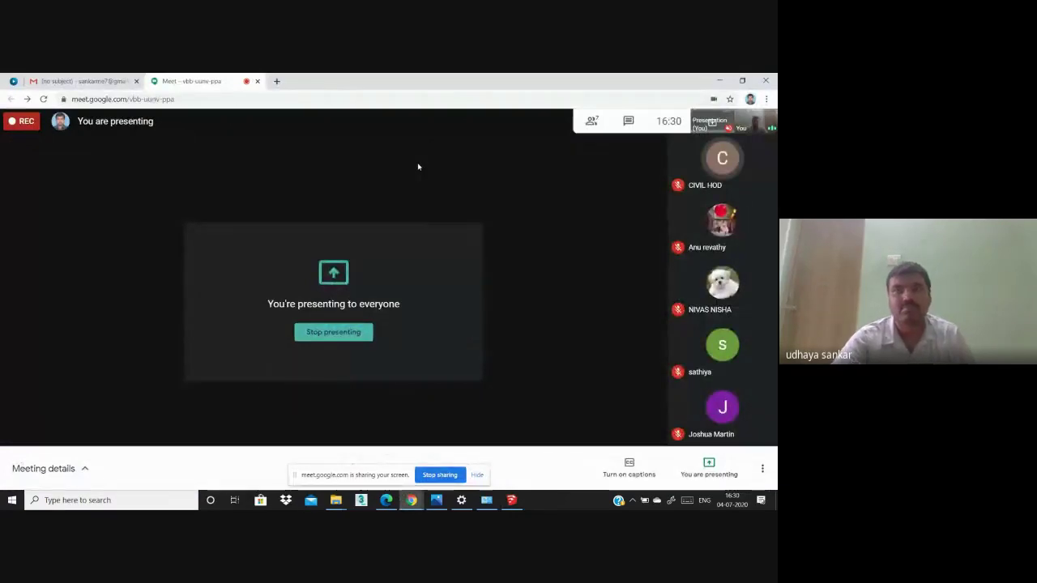